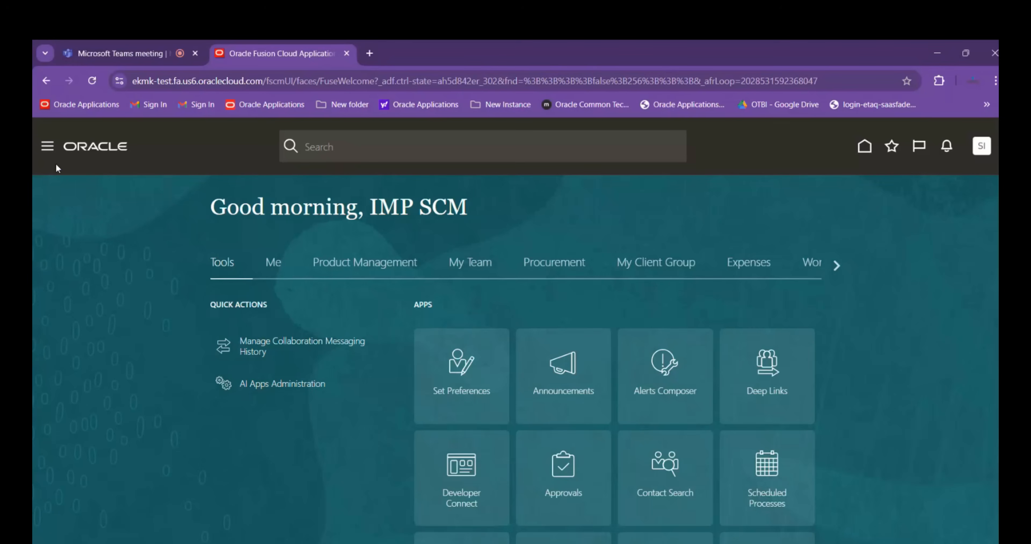
Go to the Security Console's Roles page and dismiss the warning about the import process
click(50, 149)
scroll(184, 294, down, 6)
scroll(185, 290, up, 5)
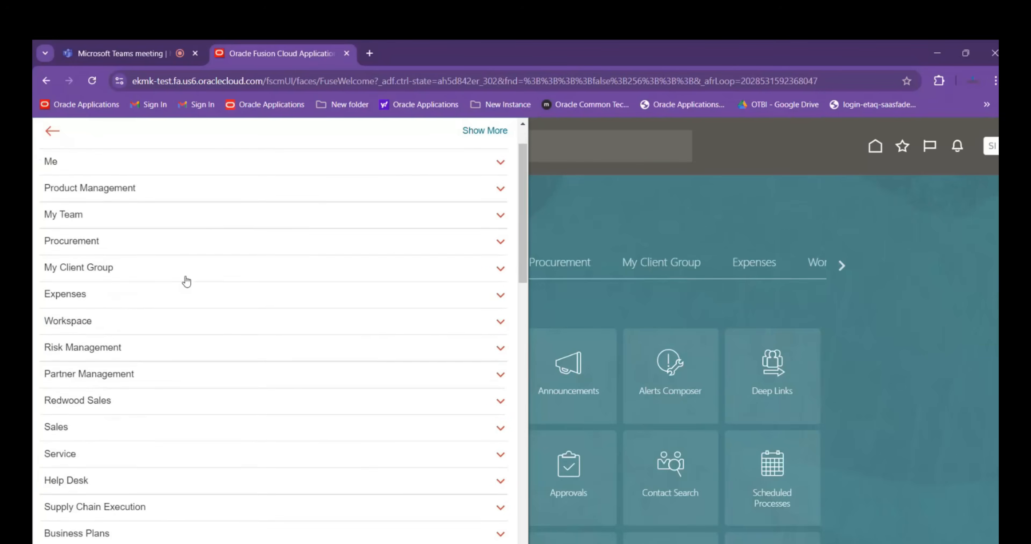
scroll(186, 280, up, 2)
click(194, 186)
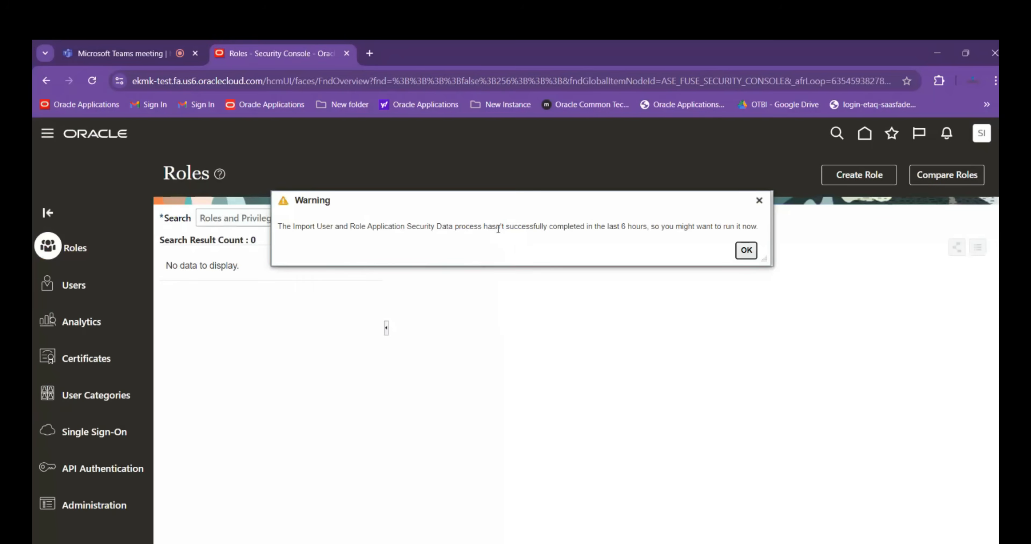
click(745, 251)
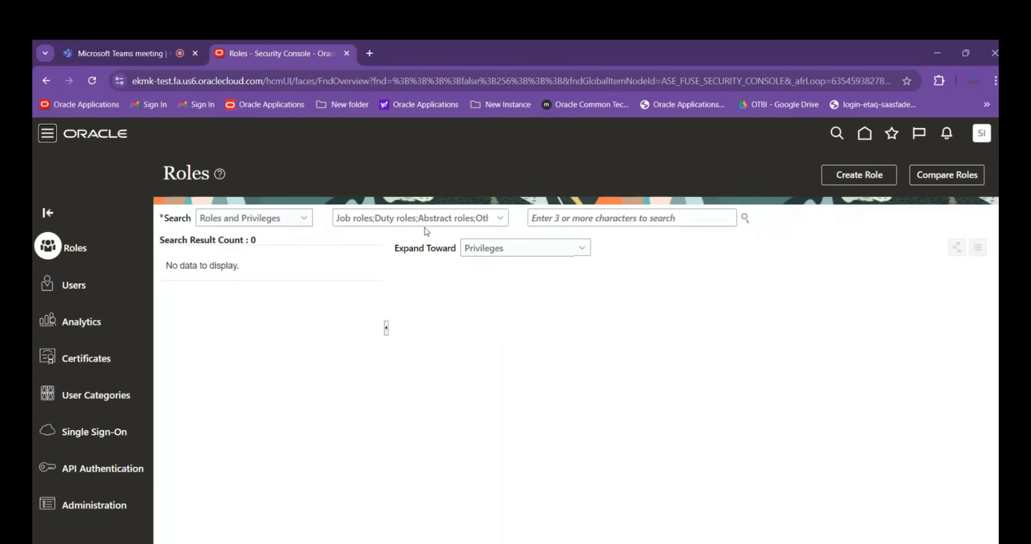
Search the roles and privileges for the Product Data Steward job role and select its name in the search text
click(638, 220)
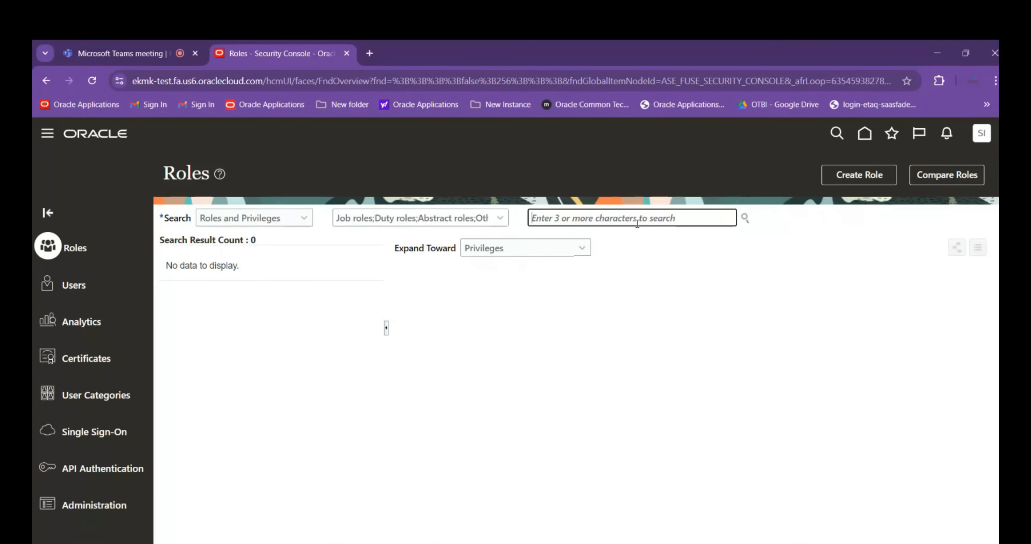
text(Produc)
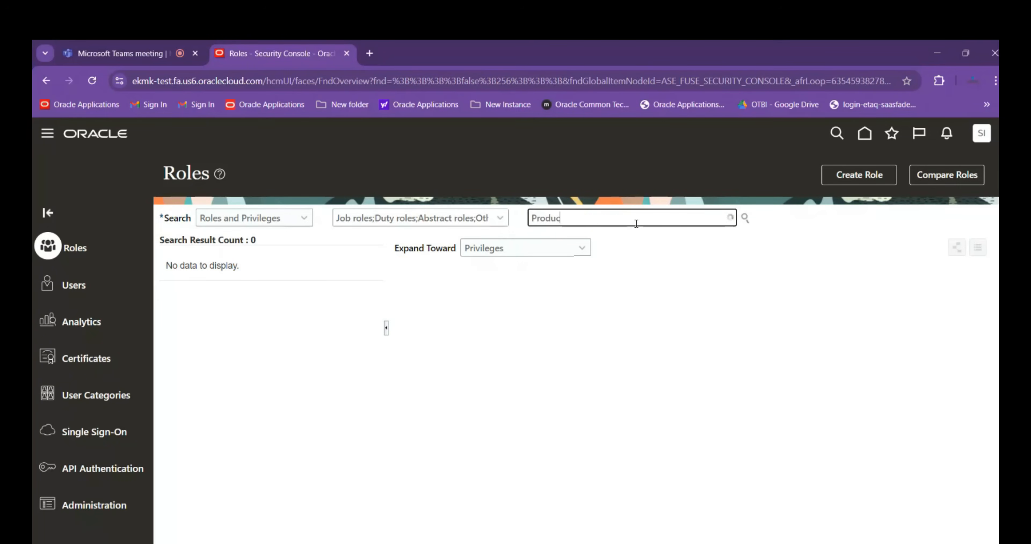
text(tData)
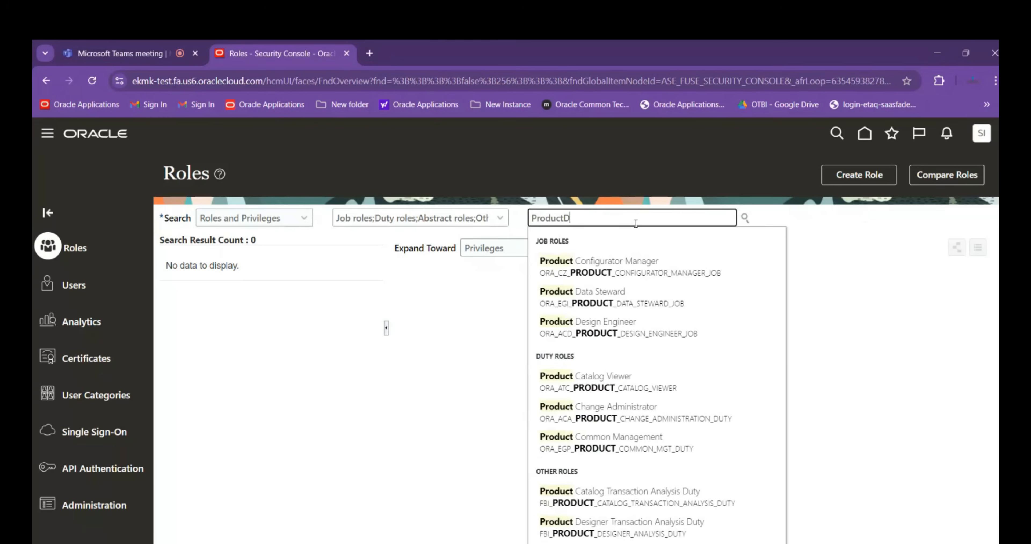
key(BackSpace)
key(BackSpace)
key(BackSpace)
key(BackSpace)
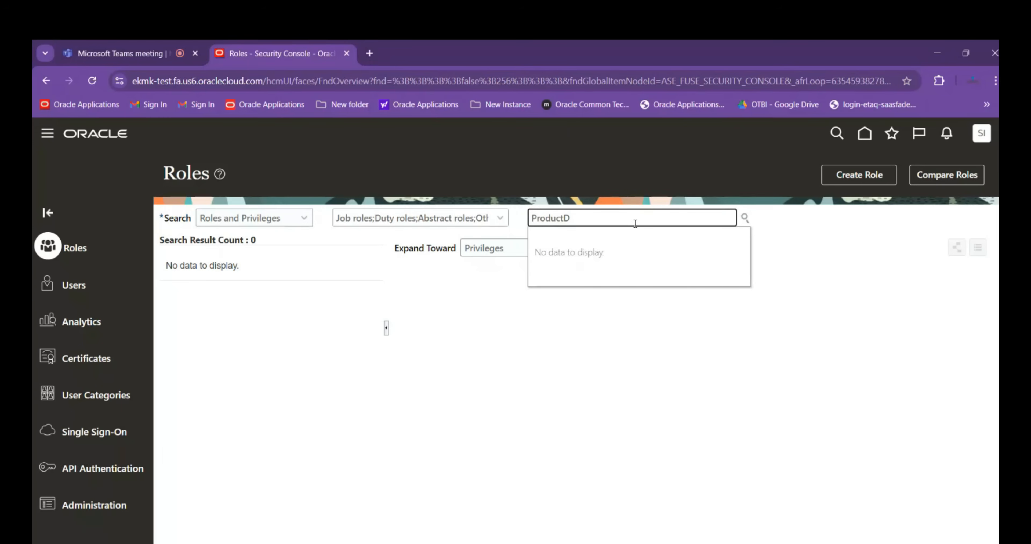
text(Data)
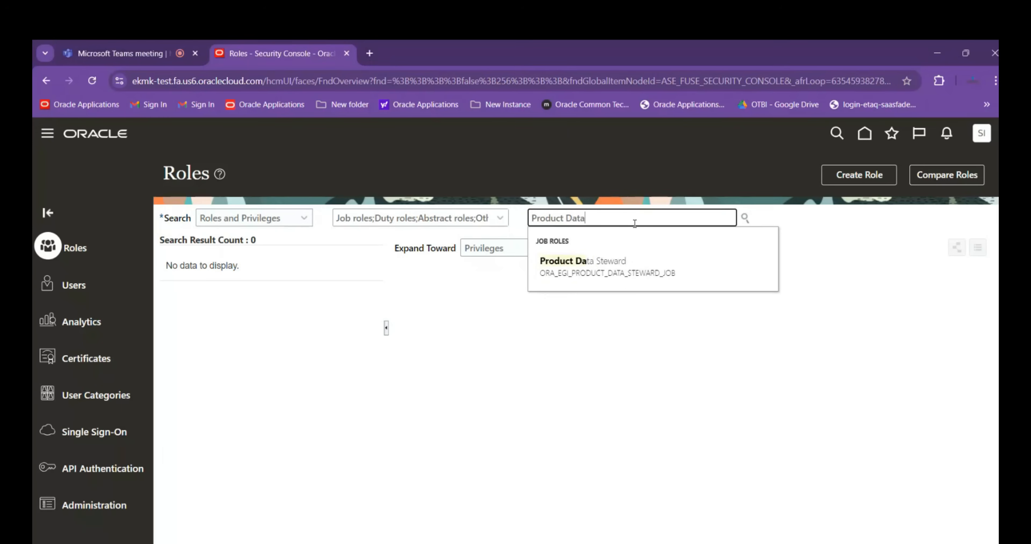
click(684, 258)
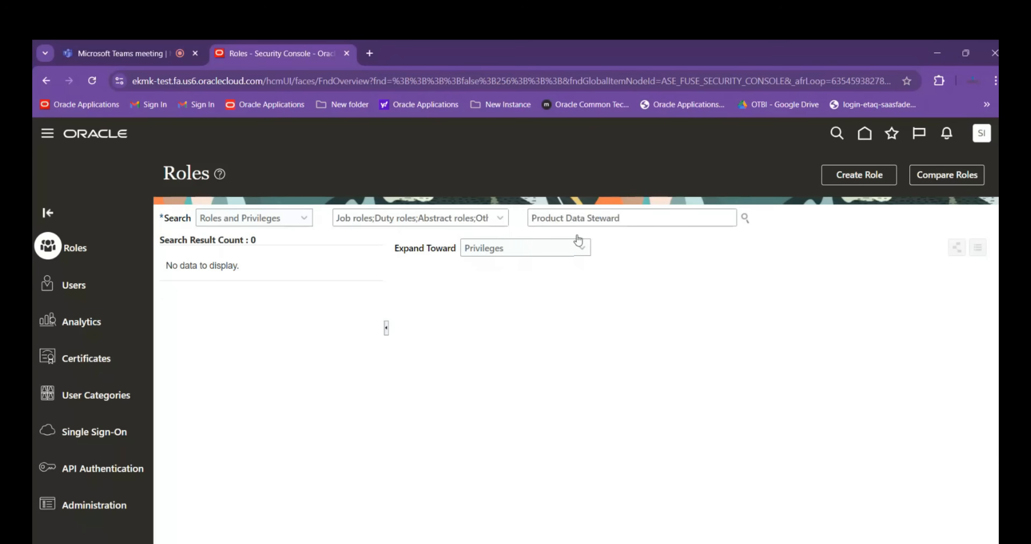
drag(531, 221, 645, 223)
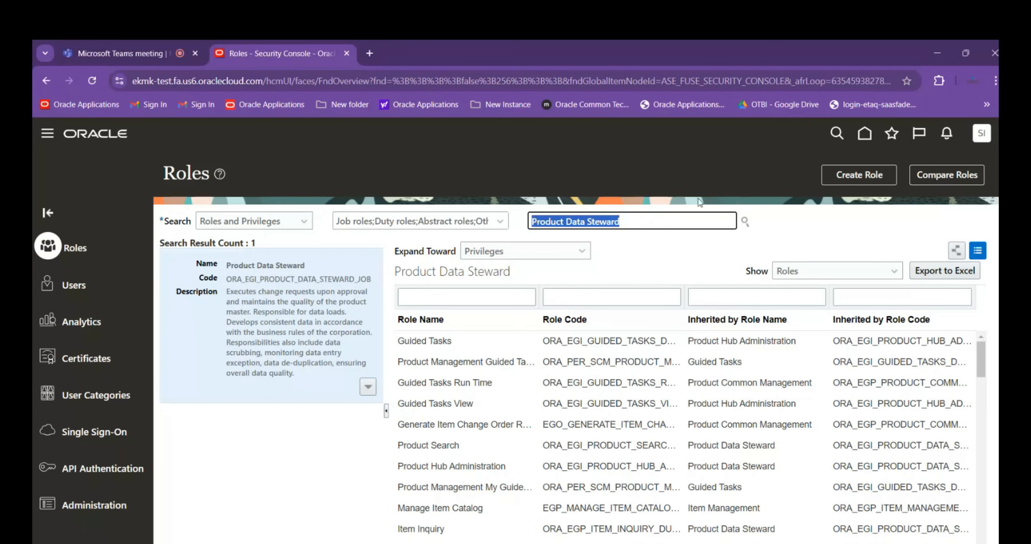
Return to the home page and go to Setup and Maintenance
click(862, 141)
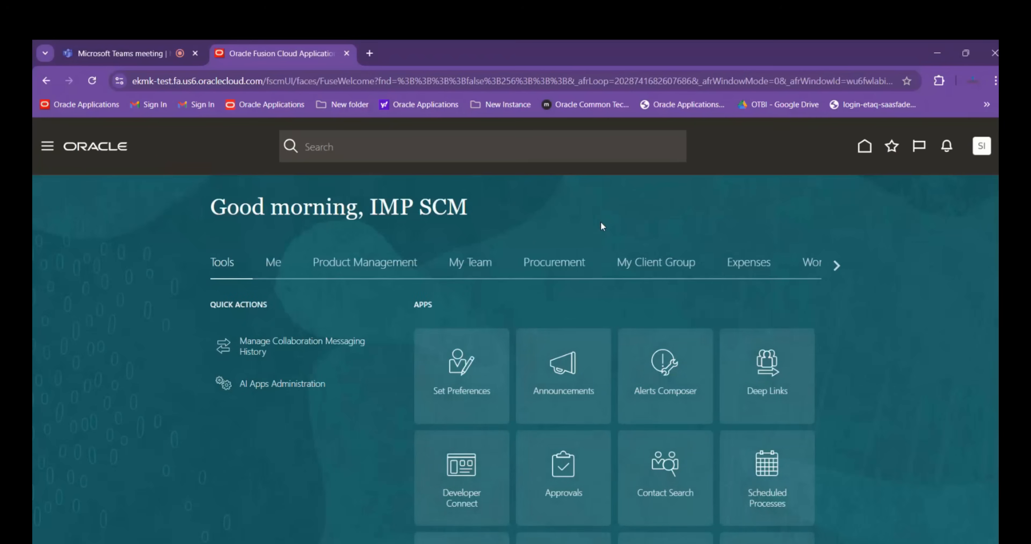
click(981, 149)
click(762, 338)
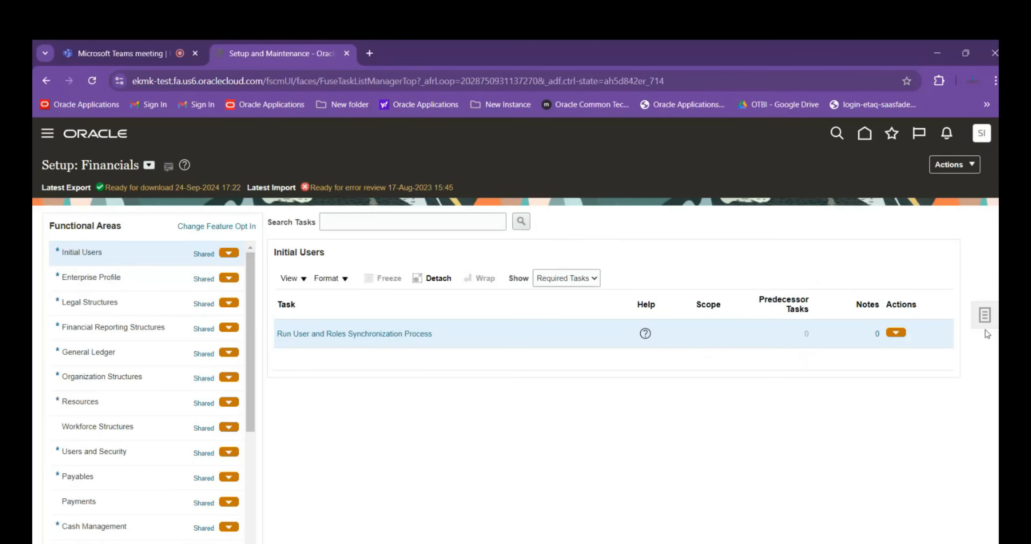
Open the search page for setup tasks from the Financials setup area
click(981, 321)
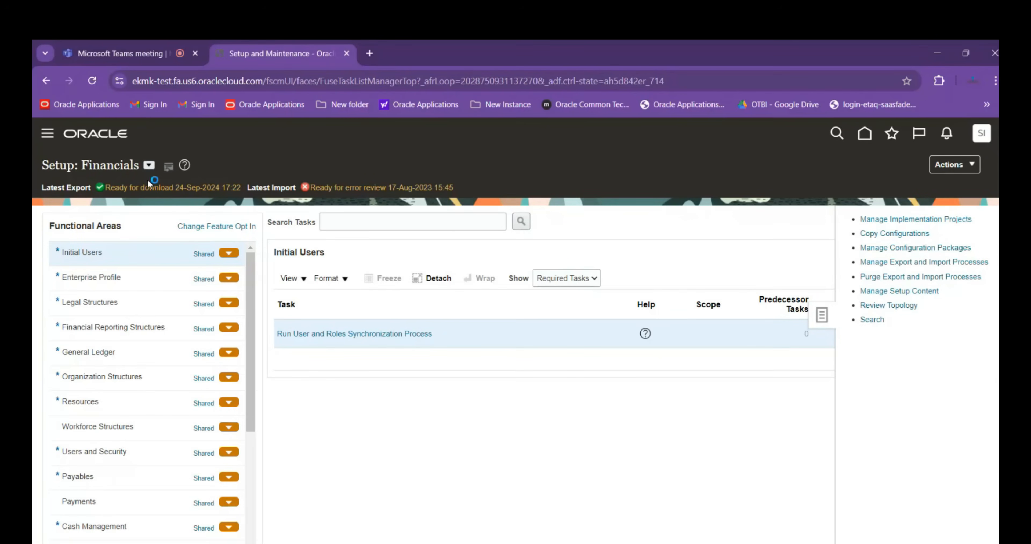
click(149, 166)
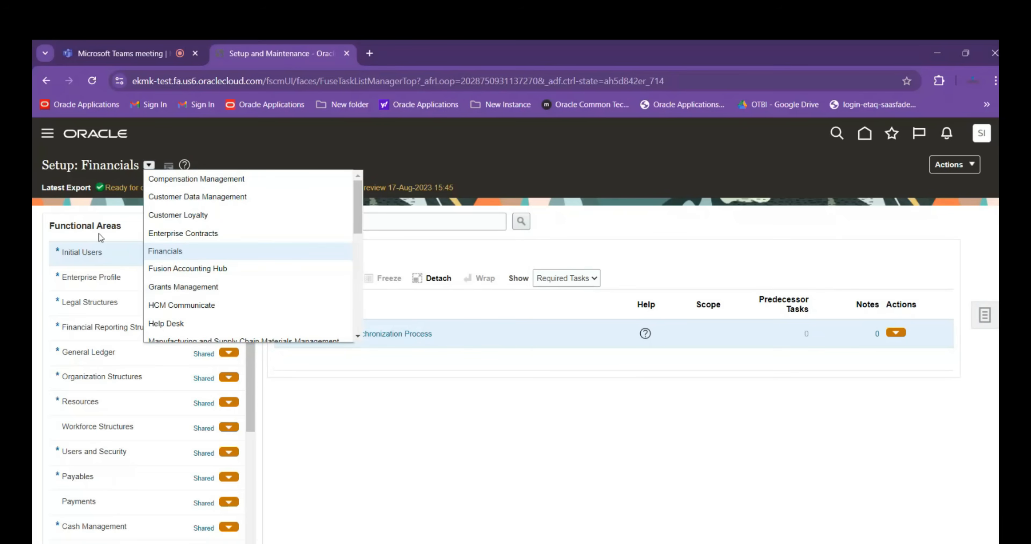
click(984, 322)
click(984, 322)
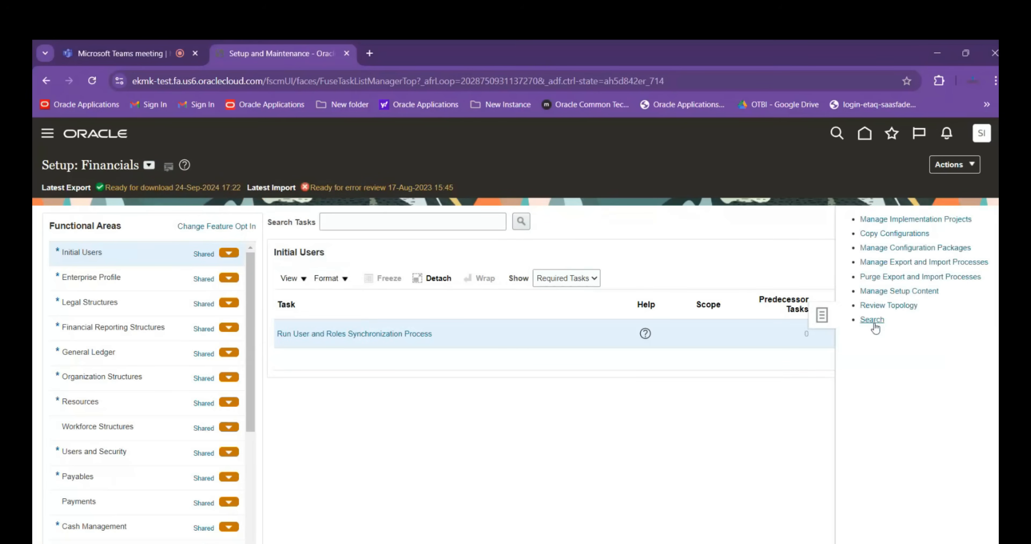
click(872, 319)
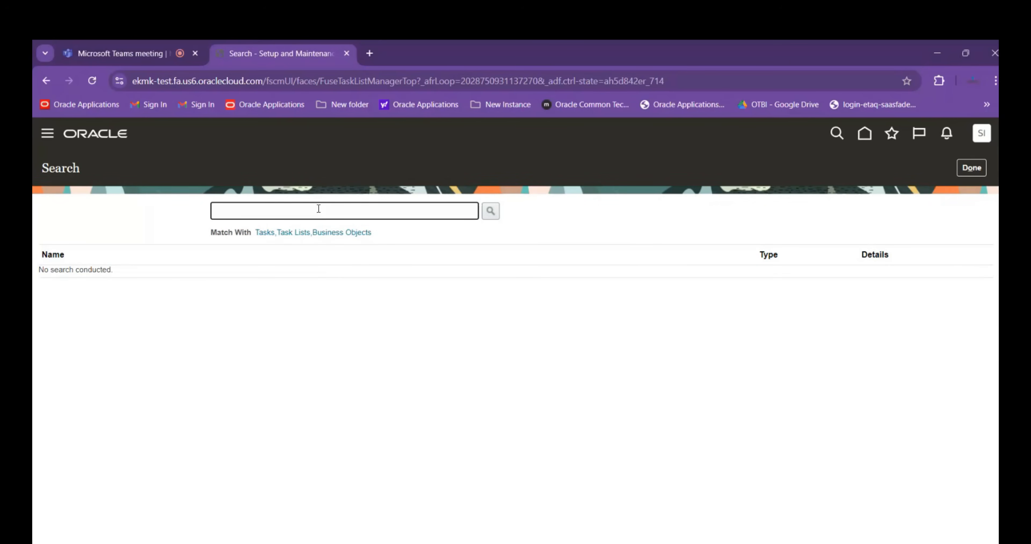
Search the setup tasks for Manage%Data%Access%
text(Manage%Data%A)
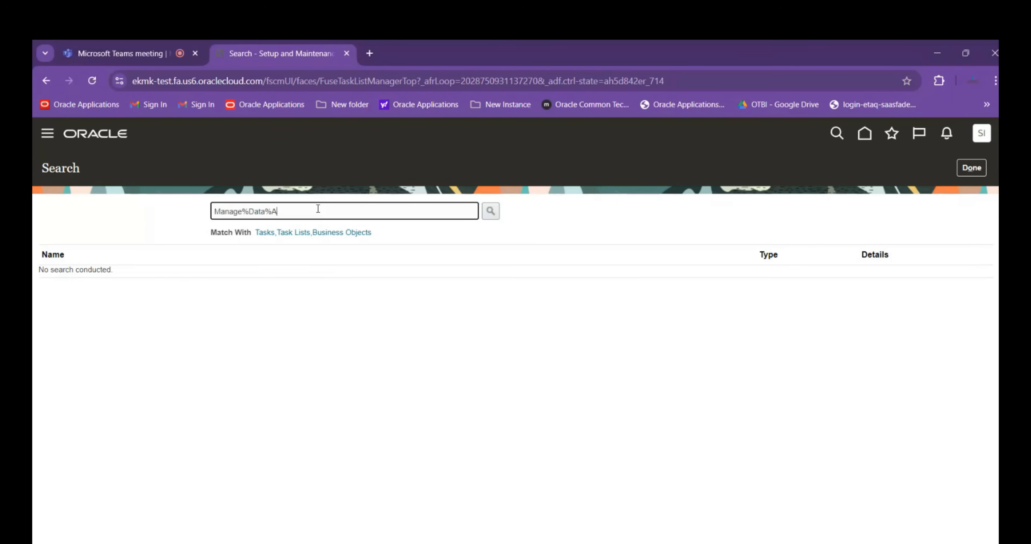
text(ccess$)
key(Return)
key(BackSpace)
text(%)
key(Return)
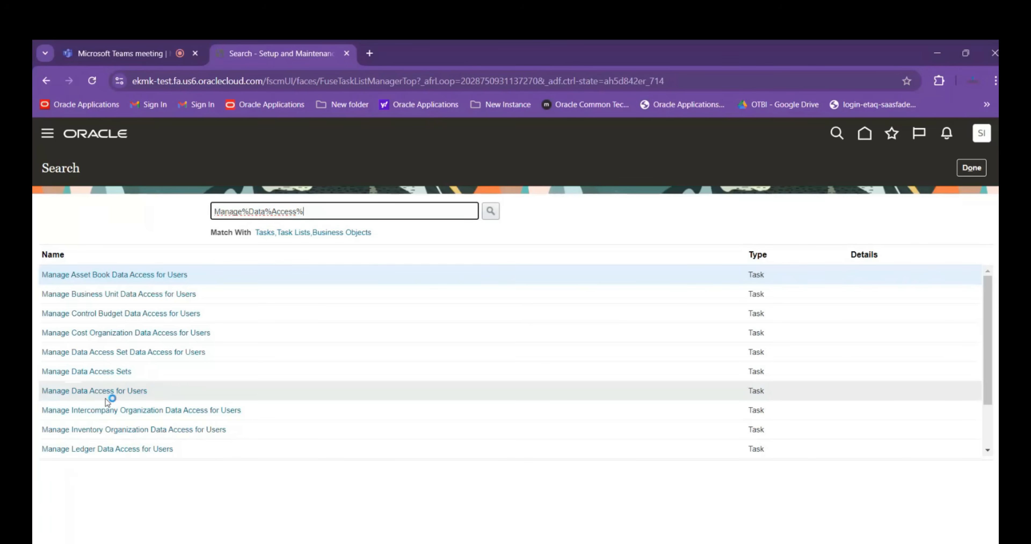
Open the Manage Data Access for Users task and start a new data access entry
click(112, 393)
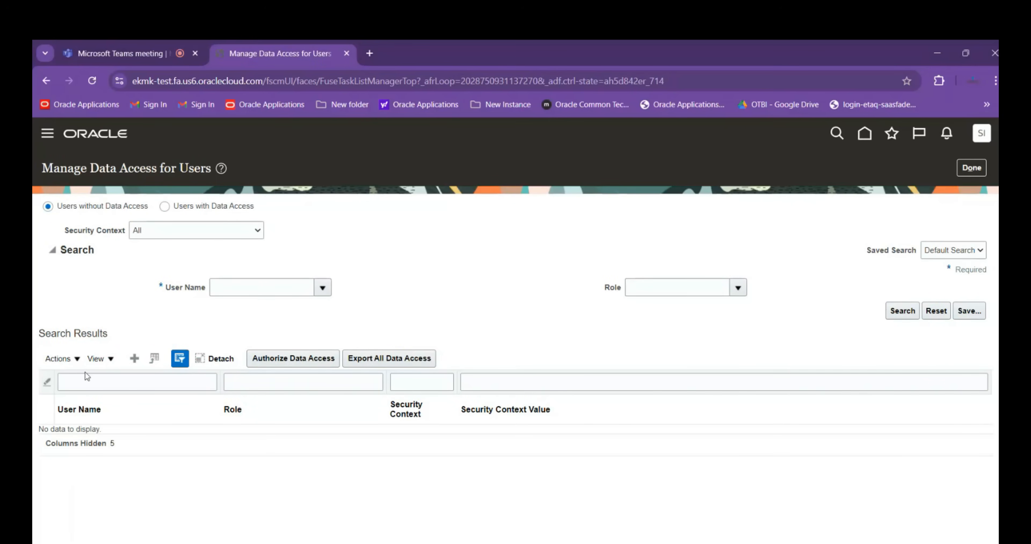
click(134, 358)
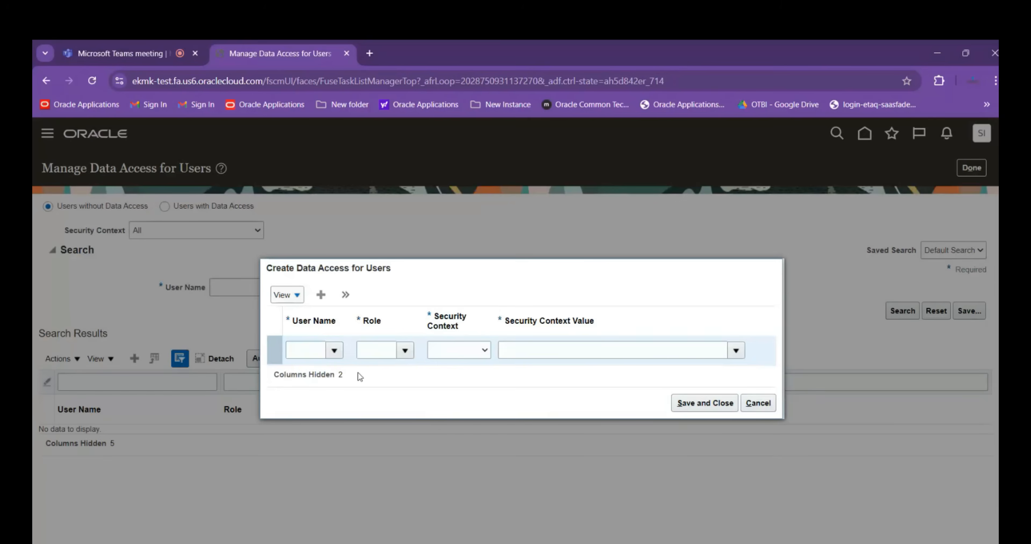
click(314, 351)
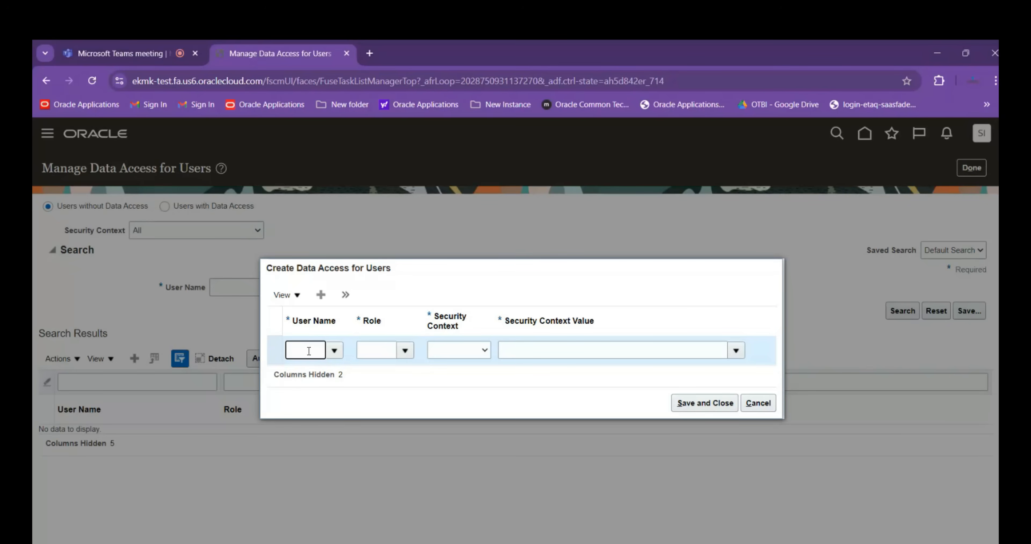
text(s)
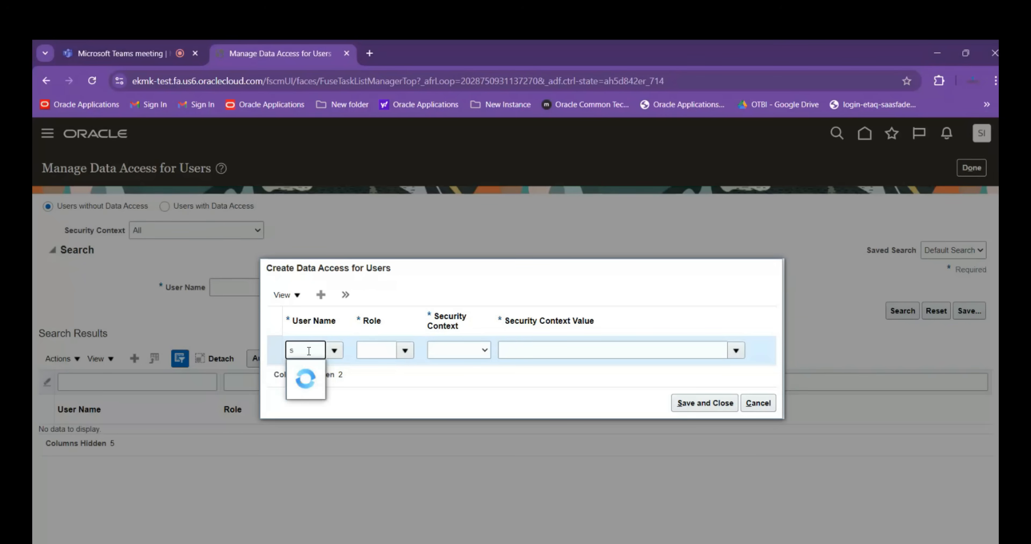
text(cm.)
key(BackSpace)
text(.impa)
key(BackSpace)
key(BackSpace)
key(BackSpace)
key(BackSpace)
key(BackSpace)
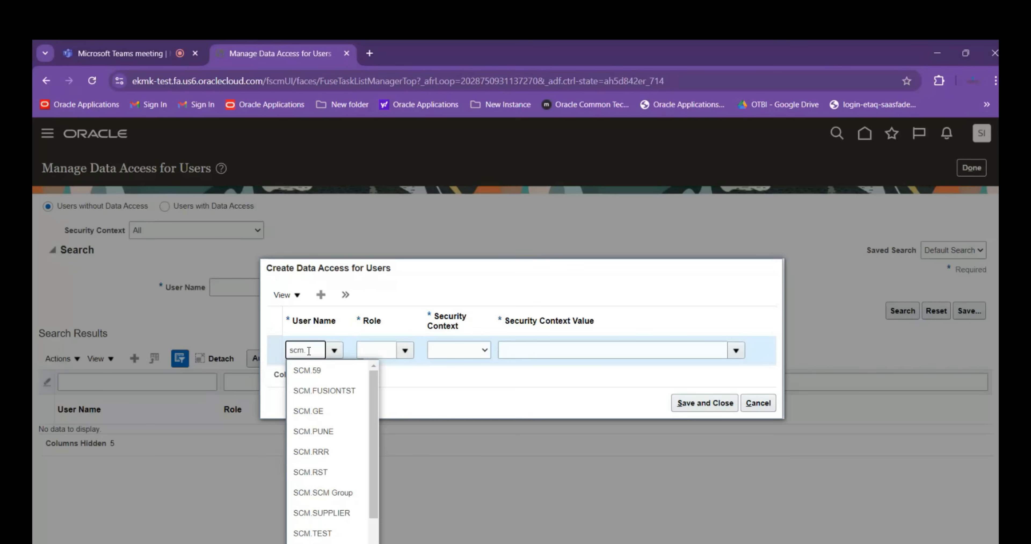
key(BackSpace)
key(BackSpace)
key(BackSpace)
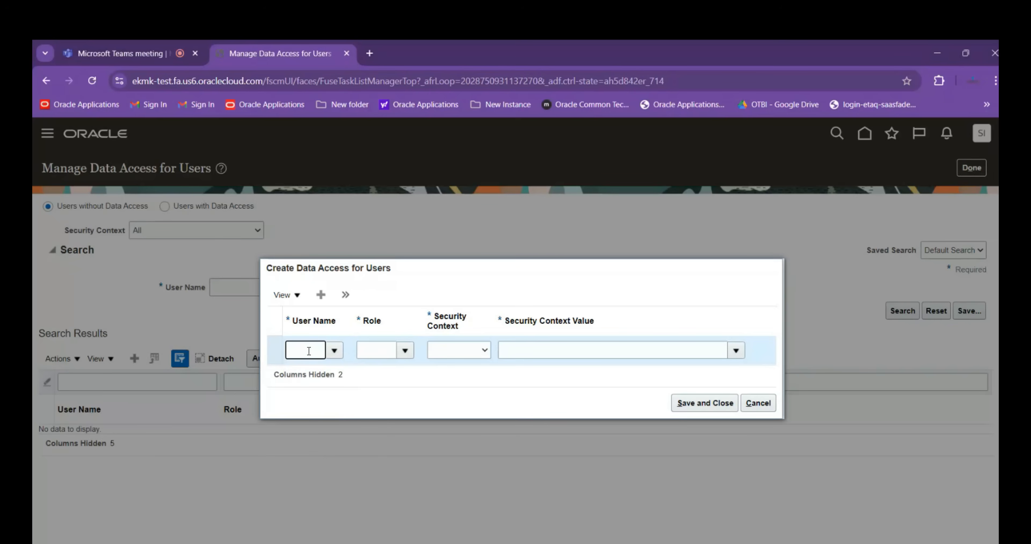
Set the new entry's user name to hcm_impl from the matching suggestions
text(HCM)
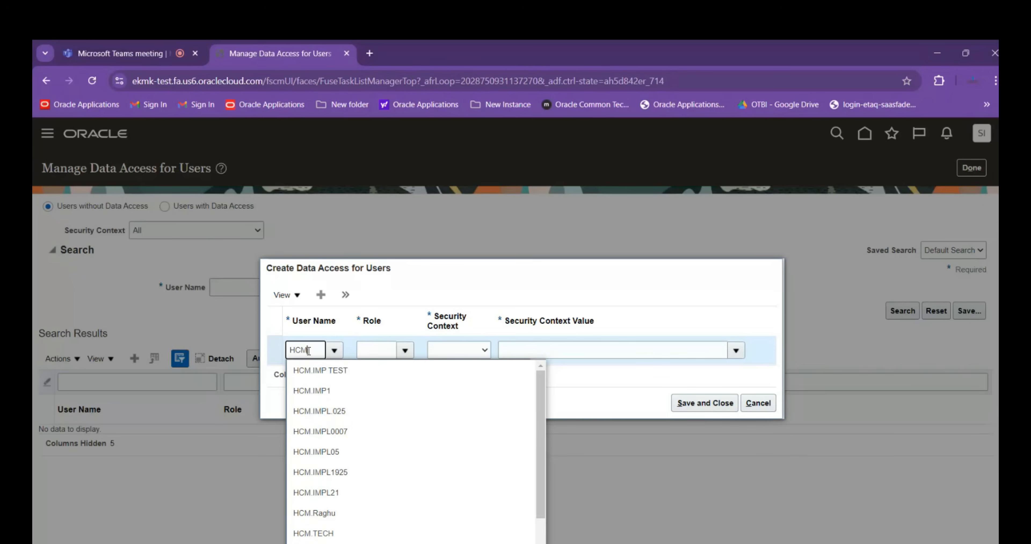
text(_IMPL)
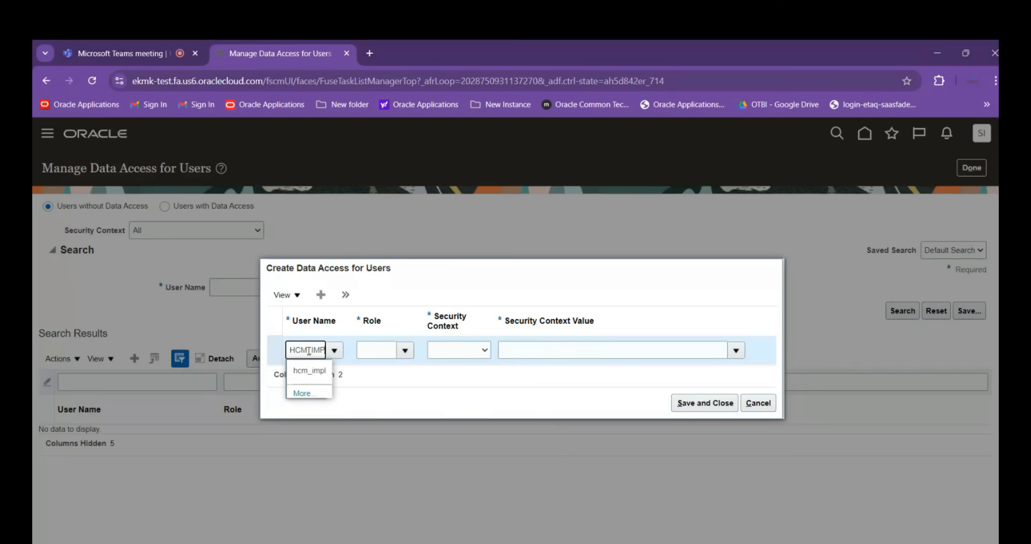
key(BackSpace)
click(305, 371)
Look up roles starting with Produ for the new data access entry
click(376, 349)
text(Pro)
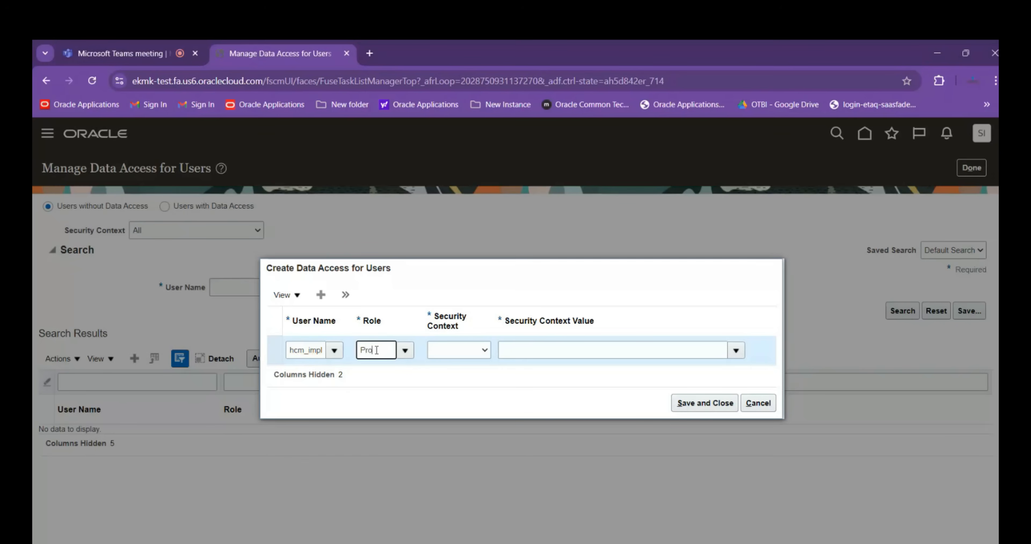
text(du)
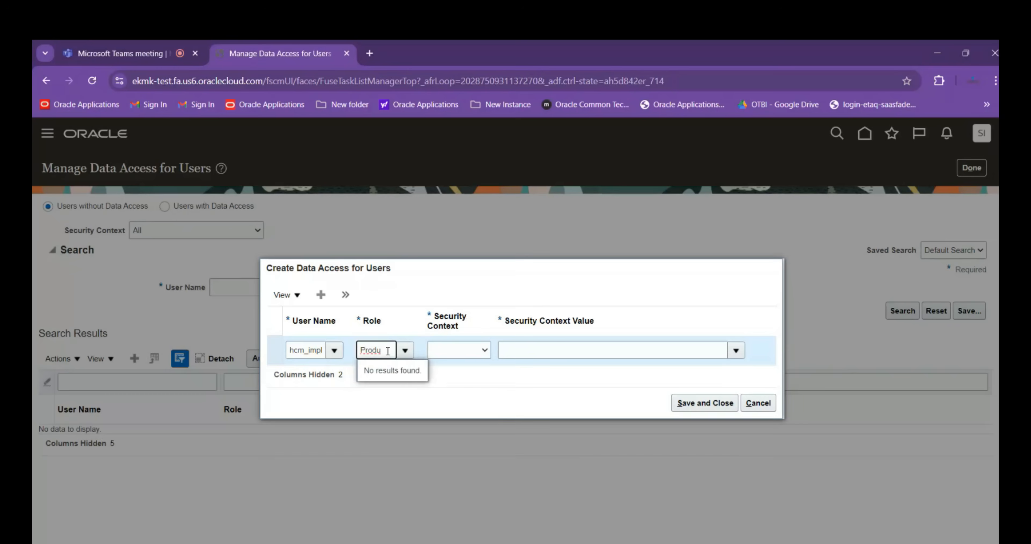
Change the entry's user name to hcm.impl1 by searching the users for hcm_impl1 and selecting the match
click(325, 350)
key(Tab)
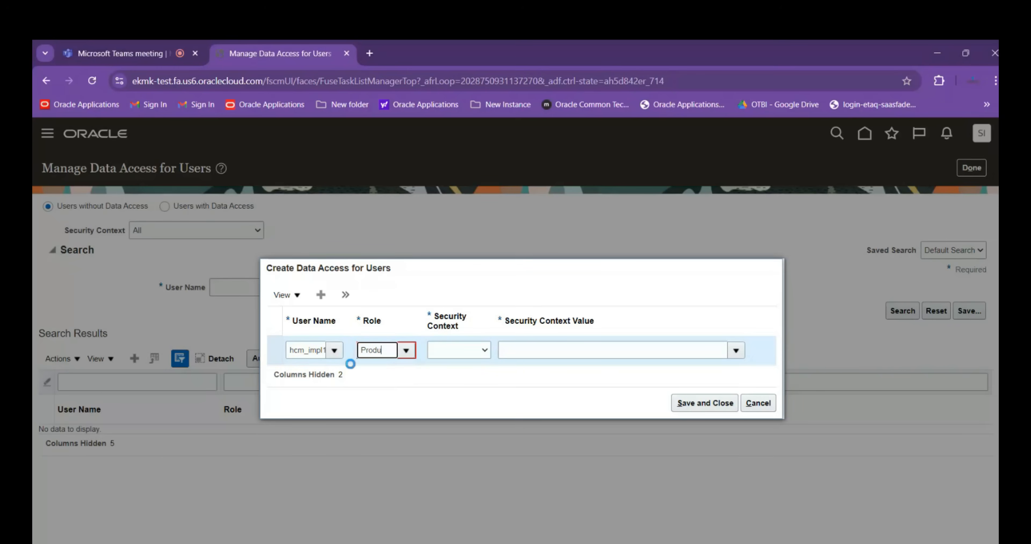
click(538, 331)
text(hcm)
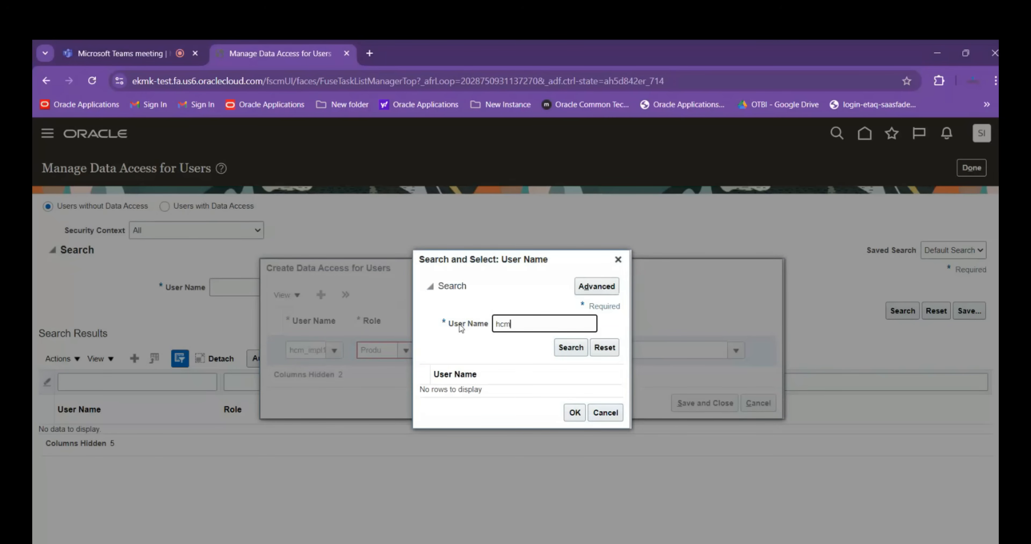
text(_impl1)
click(562, 352)
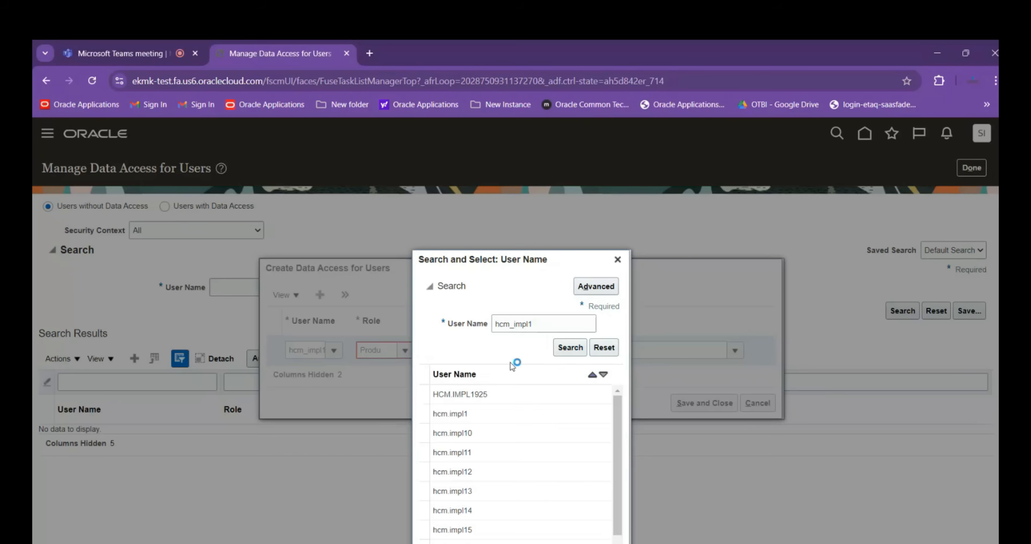
click(481, 329)
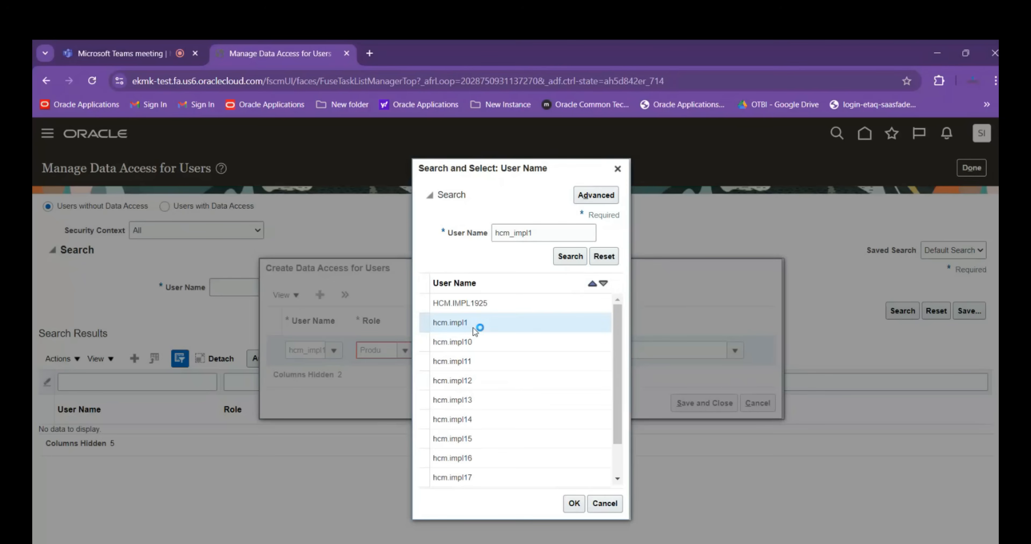
click(574, 504)
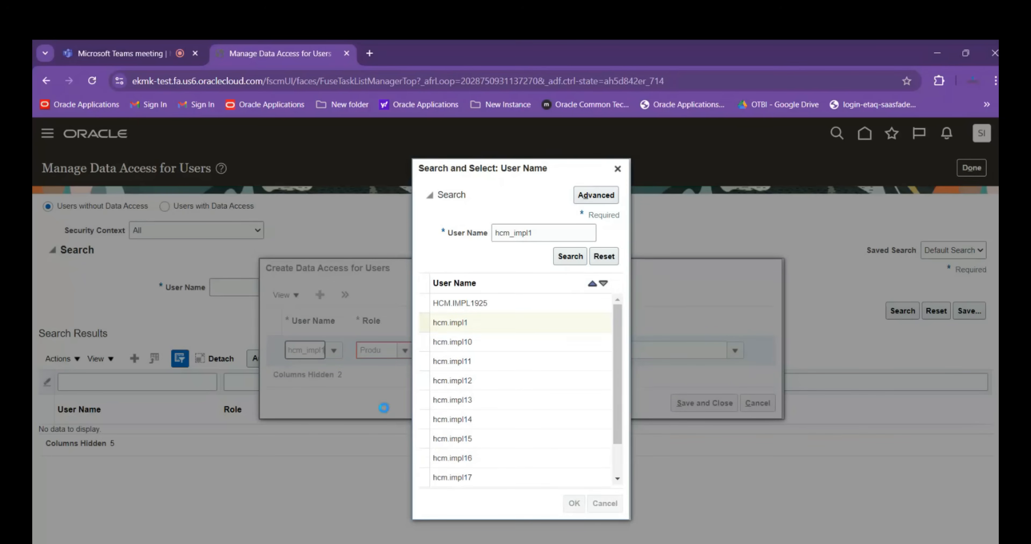
Try to find the role for the hcm.impl1 data access entry by searching the roles for Product
click(386, 350)
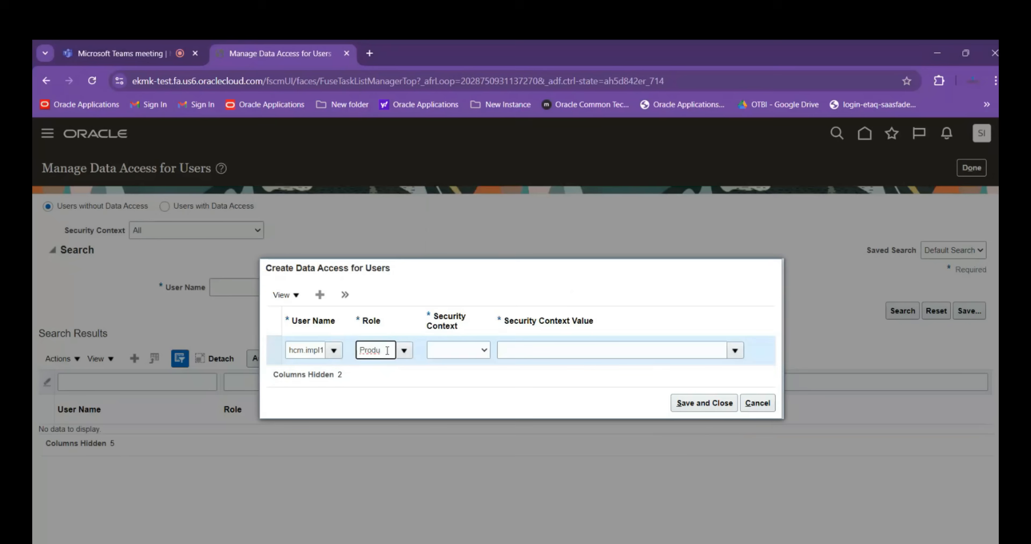
key(Tab)
click(494, 323)
text(P)
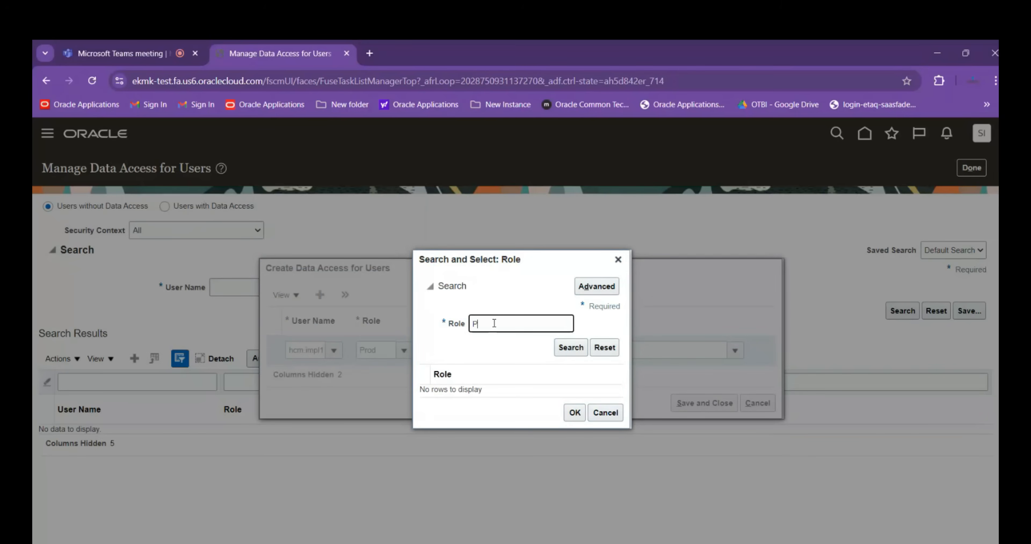
text(roduct)
click(570, 349)
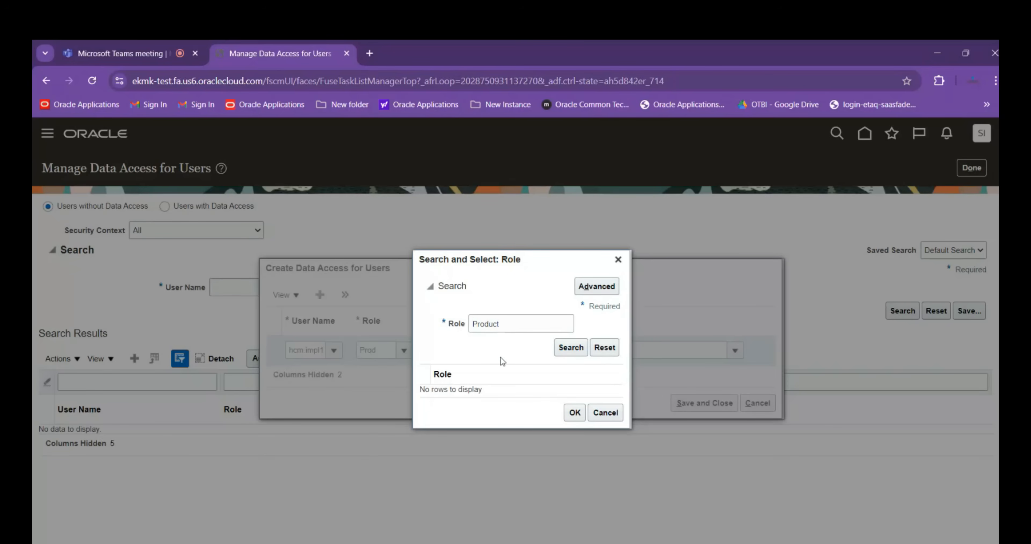
click(570, 355)
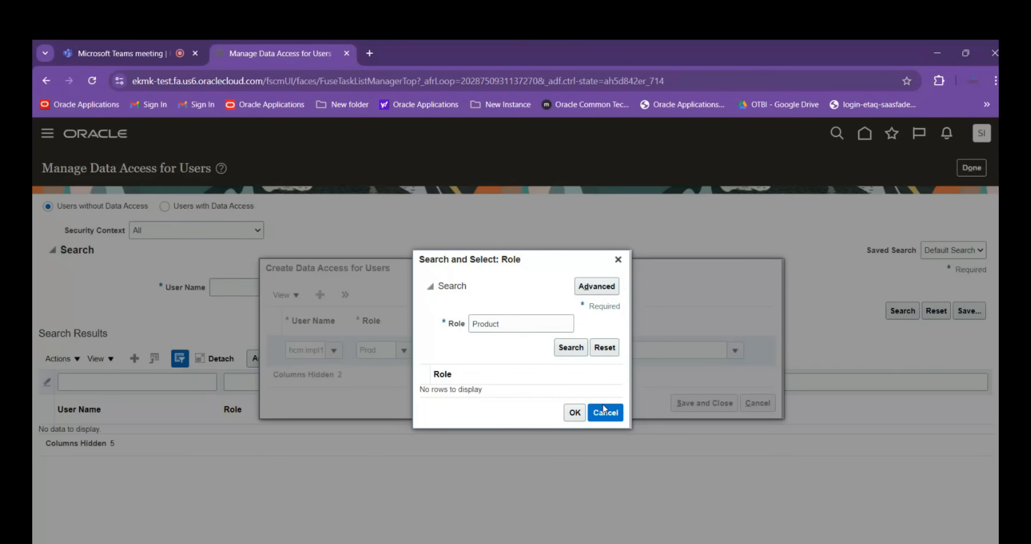
Close the role search and discard the new data access entry
click(605, 412)
click(291, 350)
double_click(290, 350)
click(760, 404)
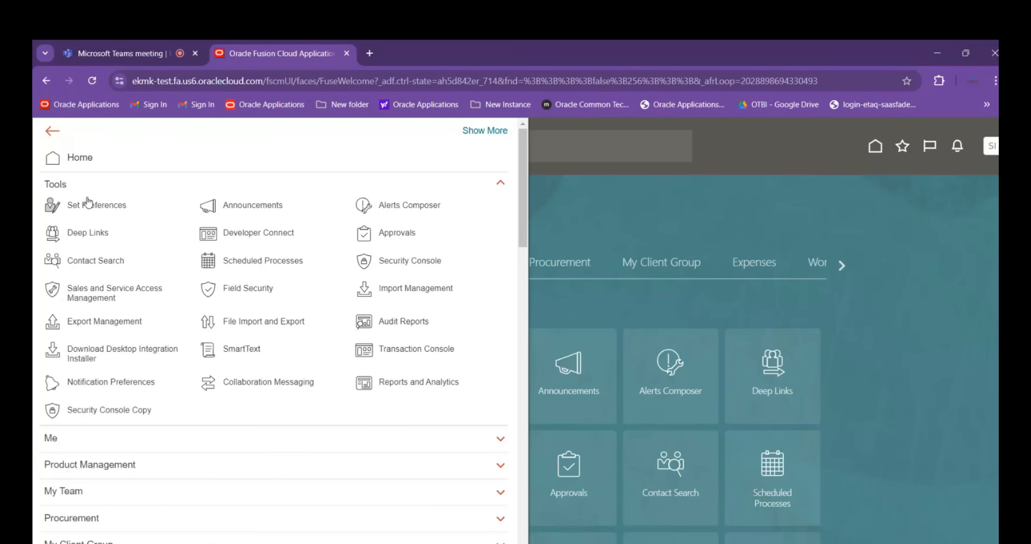
Open the Security Console and search its user accounts by user name for hcm.impl1
click(418, 266)
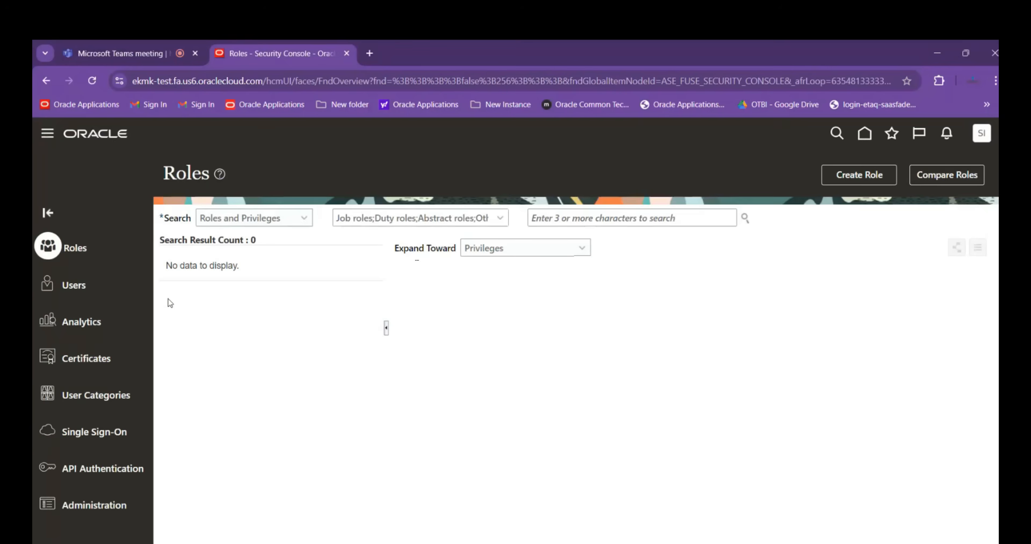
click(527, 217)
text(hcm.impl1)
key(Return)
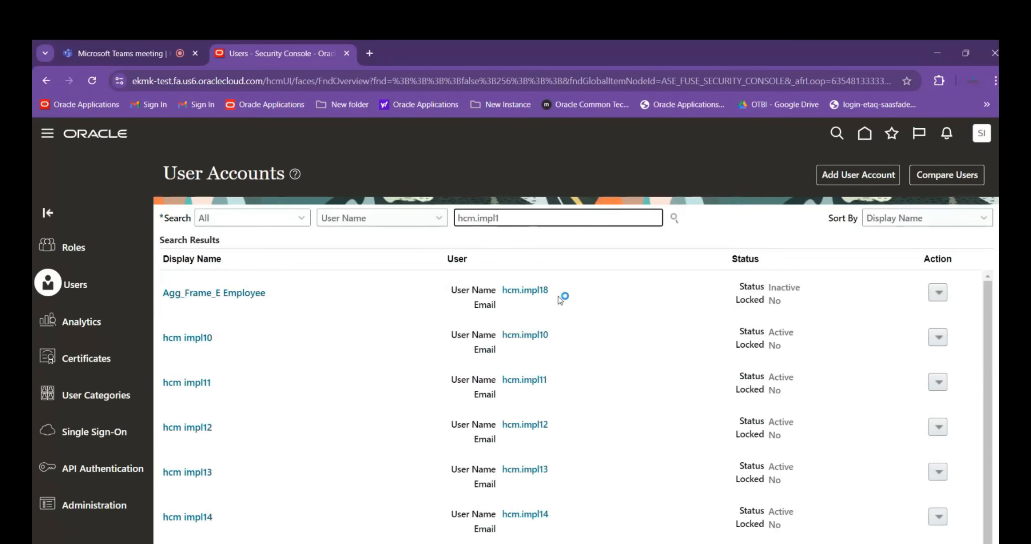
Examine the list of user accounts matching hcm.impl1 for the exact user name and its account status
scroll(575, 371, down, 1)
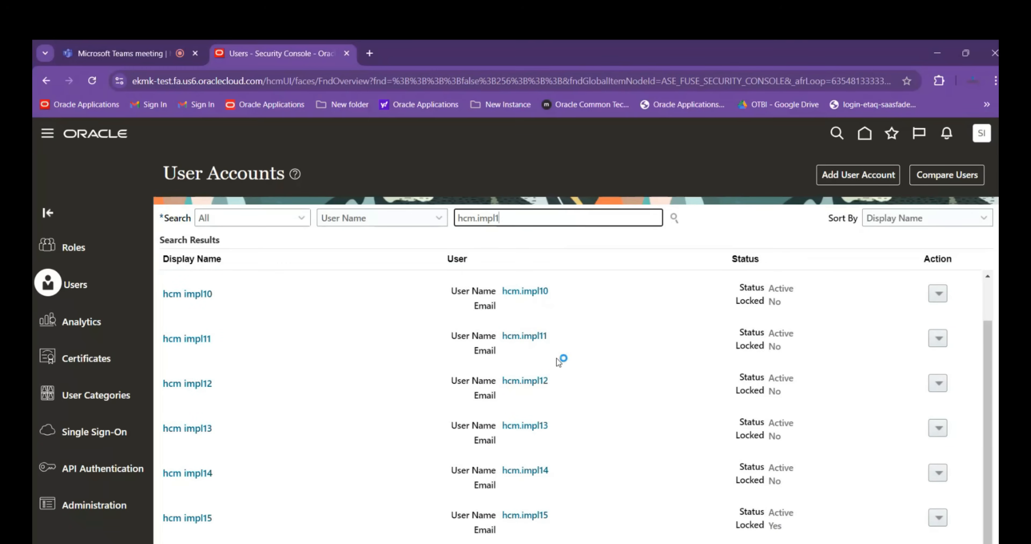
drag(984, 394, 990, 500)
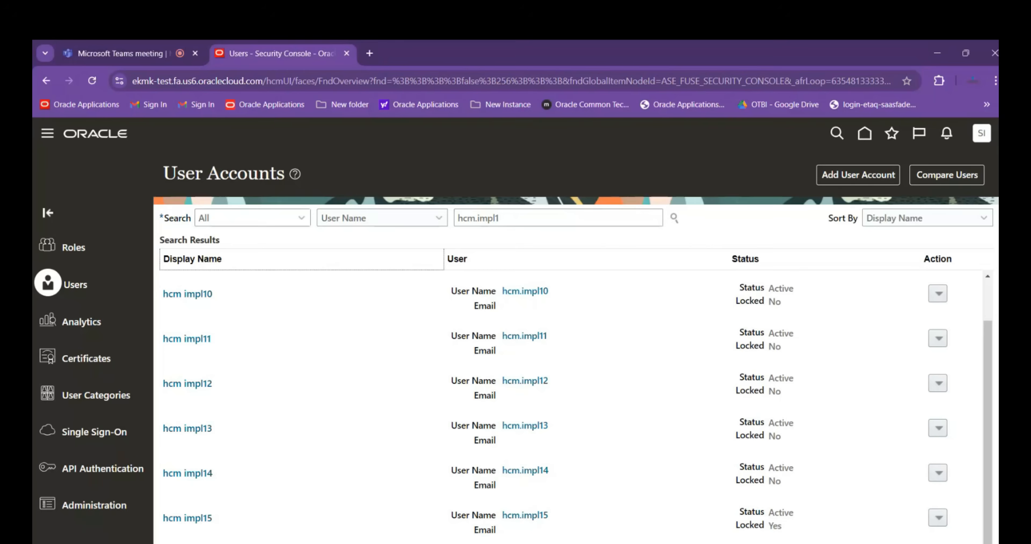
scroll(576, 371, down, 2)
scroll(516, 325, down, 1)
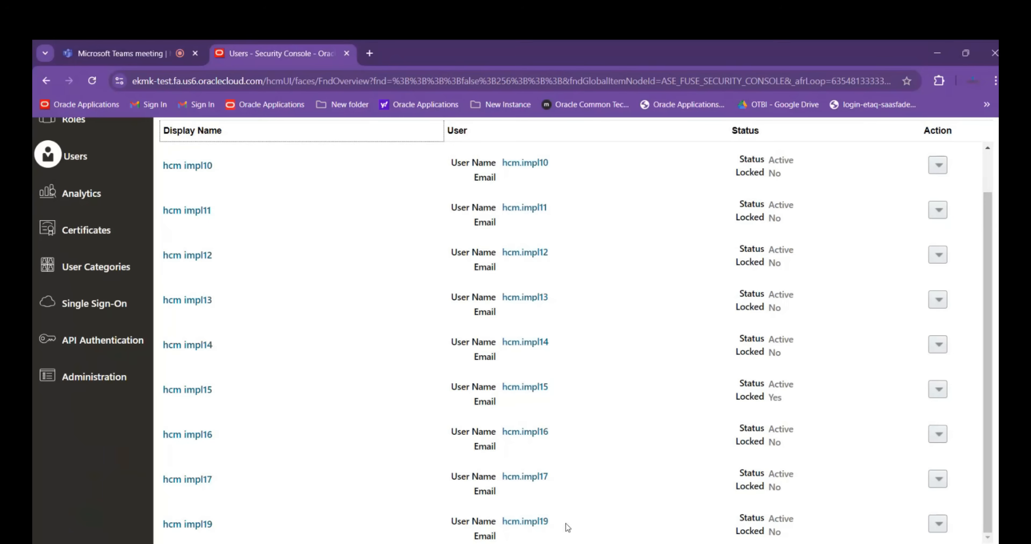
scroll(881, 502, up, 5)
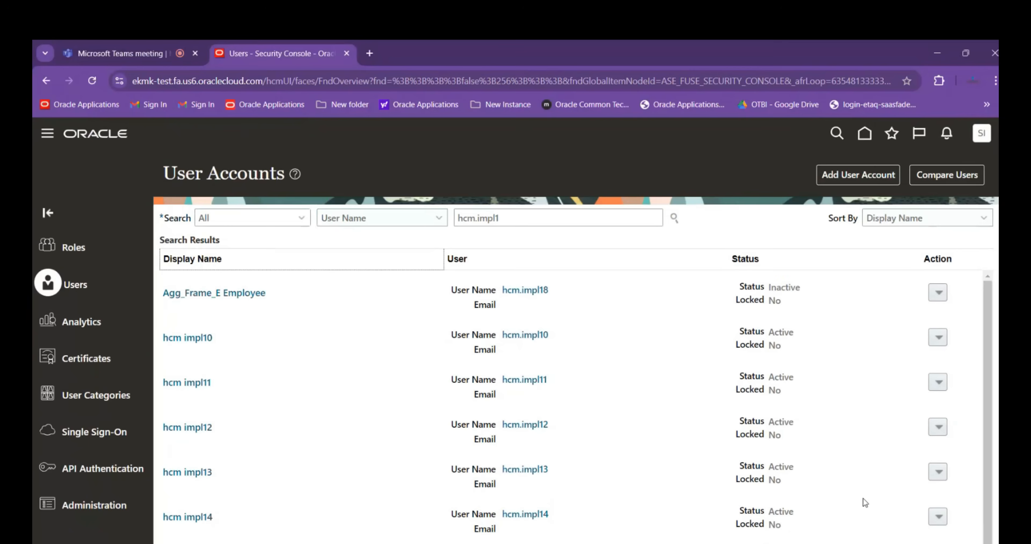
scroll(989, 440, down, 1)
click(537, 217)
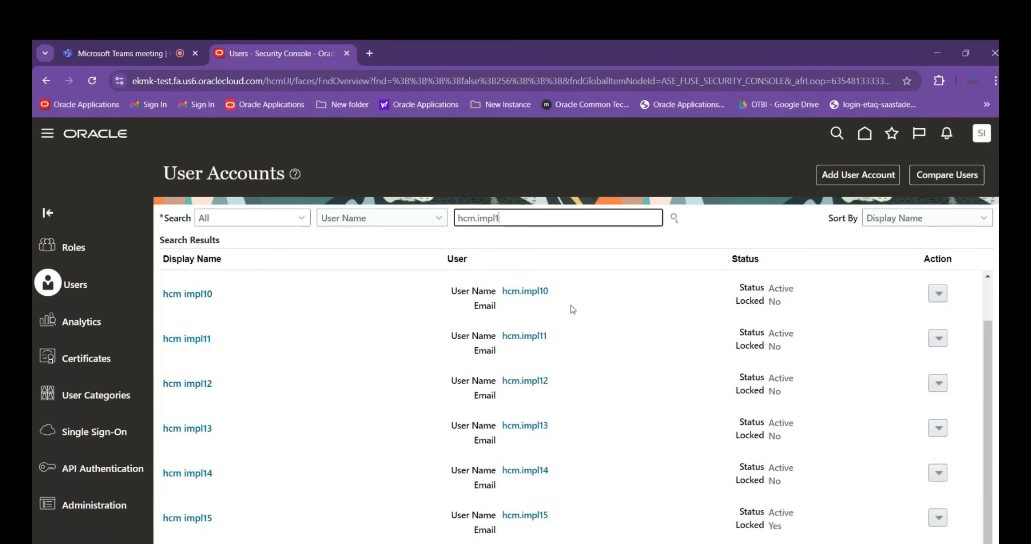
drag(987, 377, 994, 304)
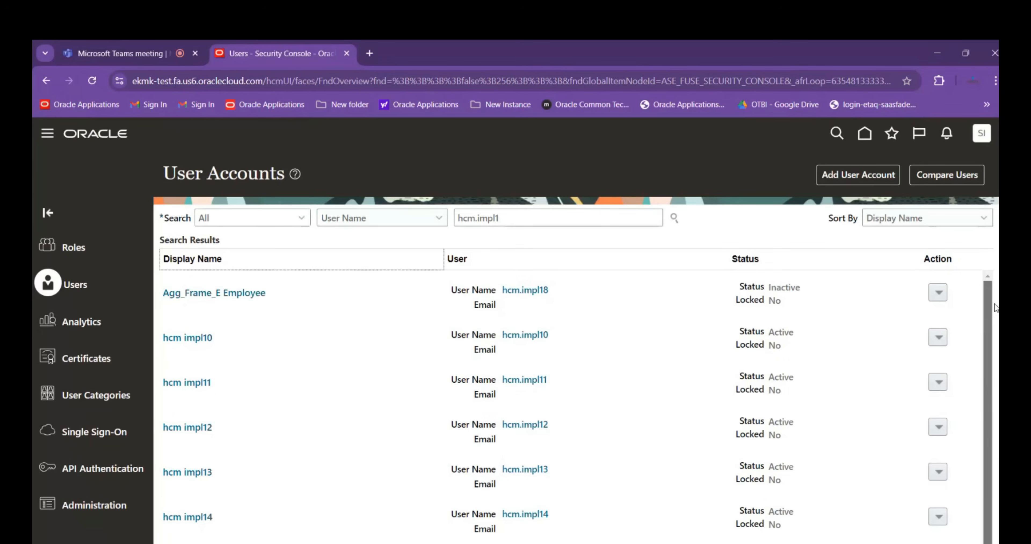
scroll(989, 308, down, 4)
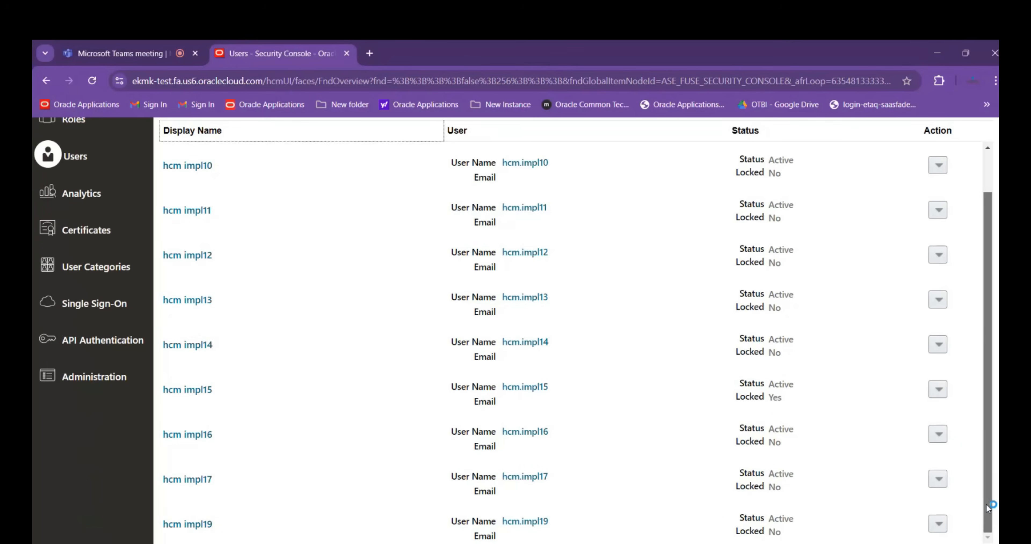
drag(986, 504, 981, 438)
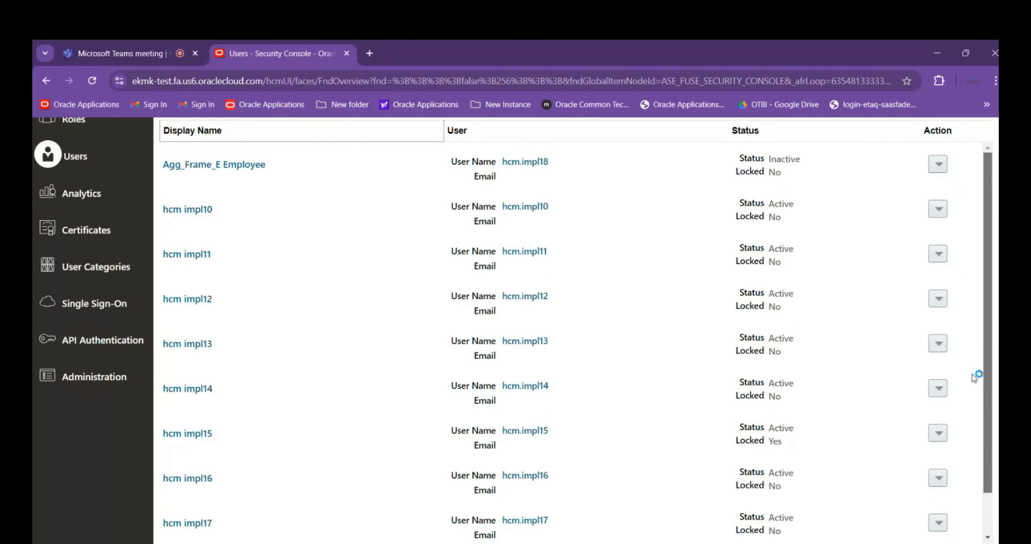
scroll(979, 310, up, 3)
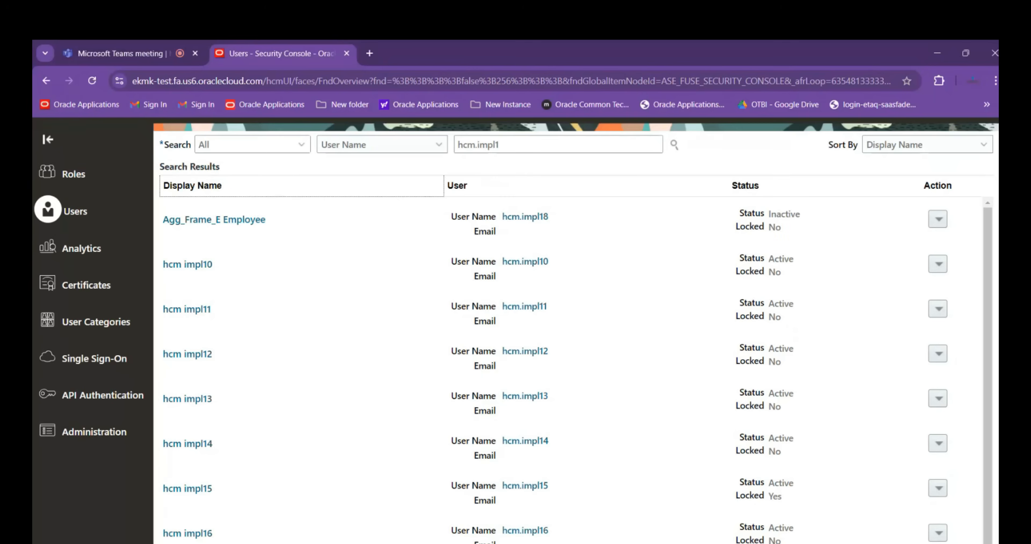
scroll(991, 234, down, 1)
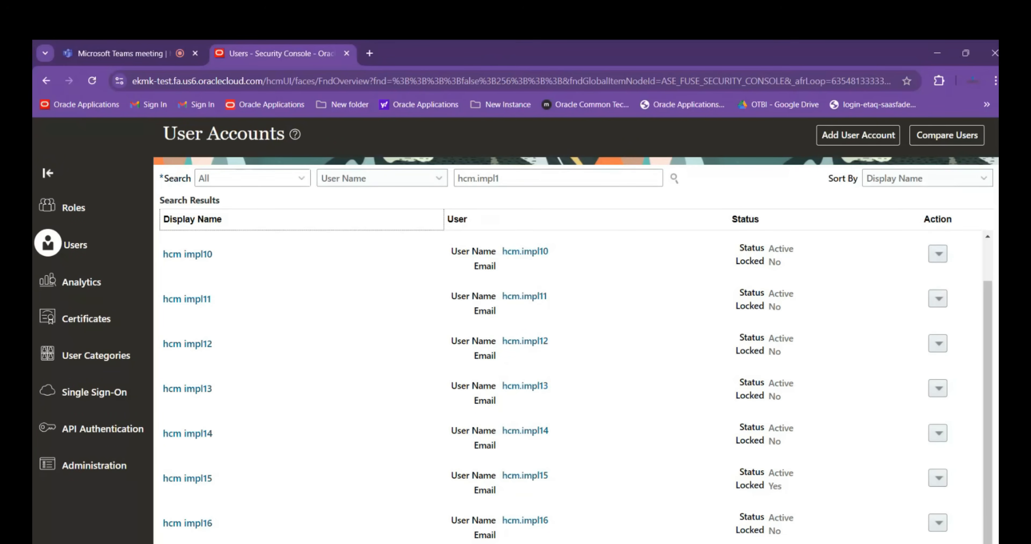
scroll(645, 493, down, 2)
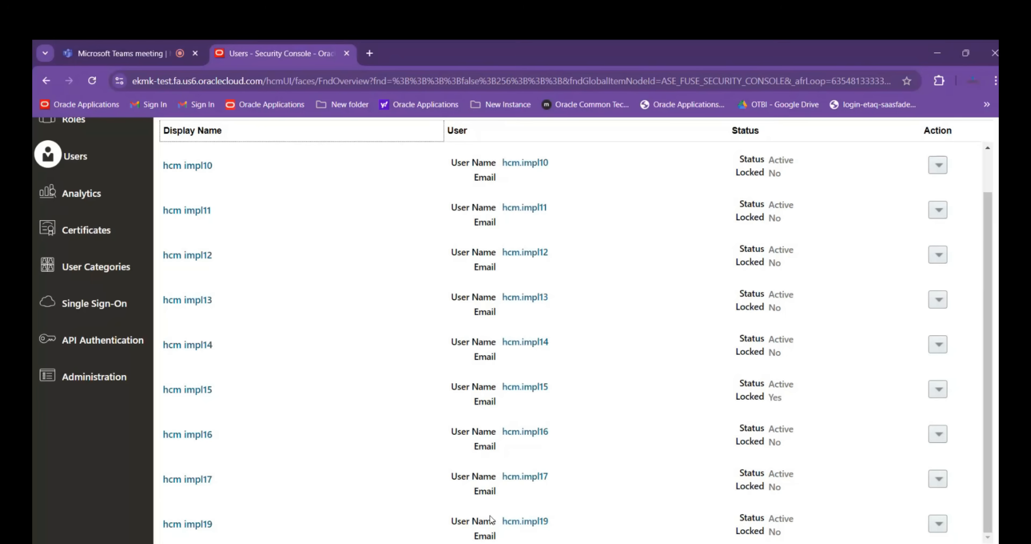
scroll(580, 480, up, 2)
scroll(601, 444, up, 3)
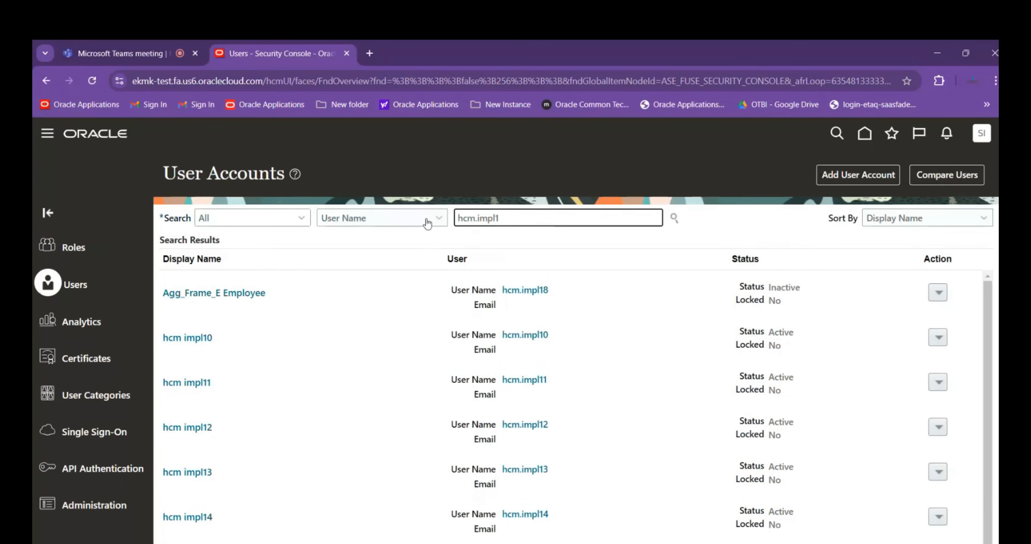
Switch the user account search criterion to Email and clear the search text
click(407, 221)
click(366, 254)
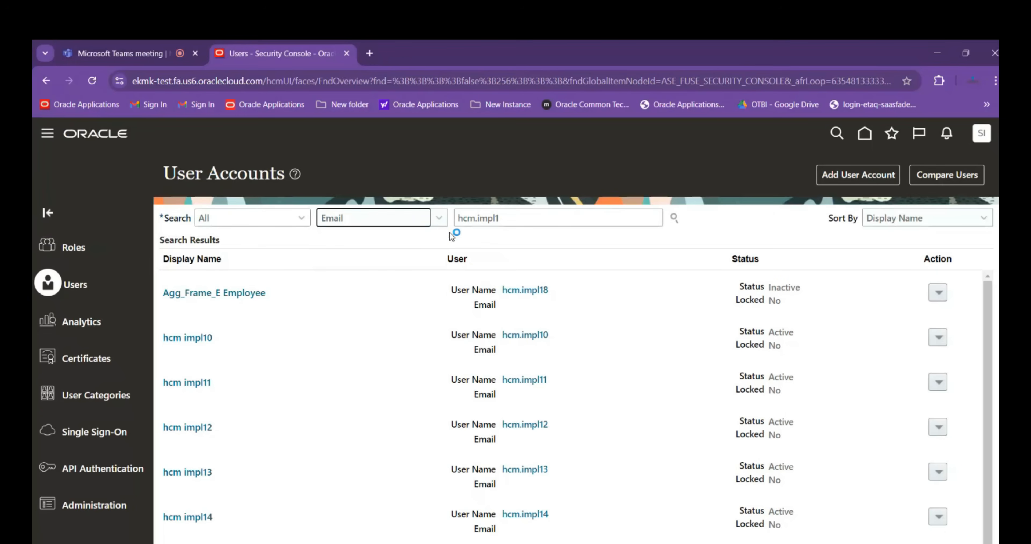
key(Tab)
key(BackSpace)
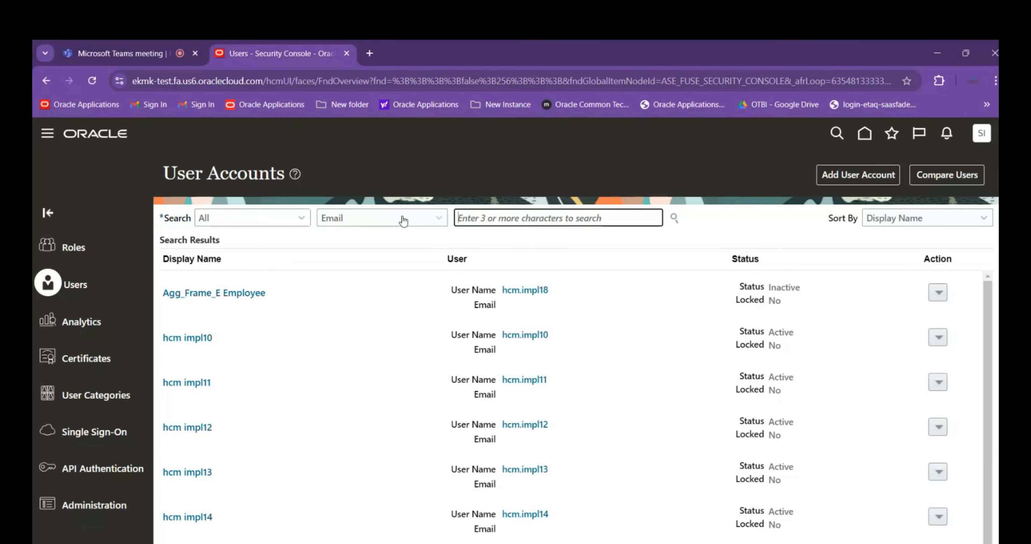
scroll(283, 427, down, 1)
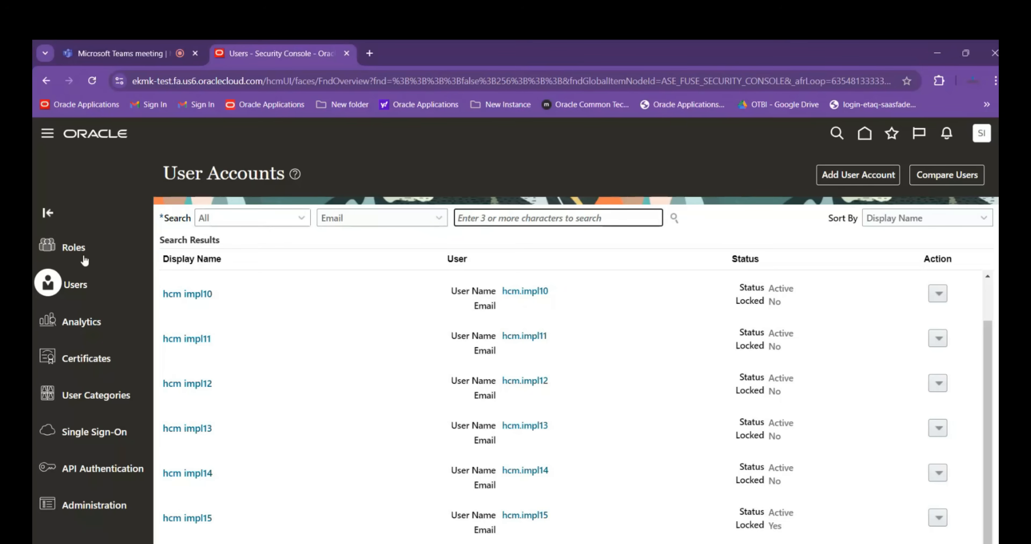
Look up the Product Data Steward job role in the Security Console roles with the search text Product Dat
click(867, 137)
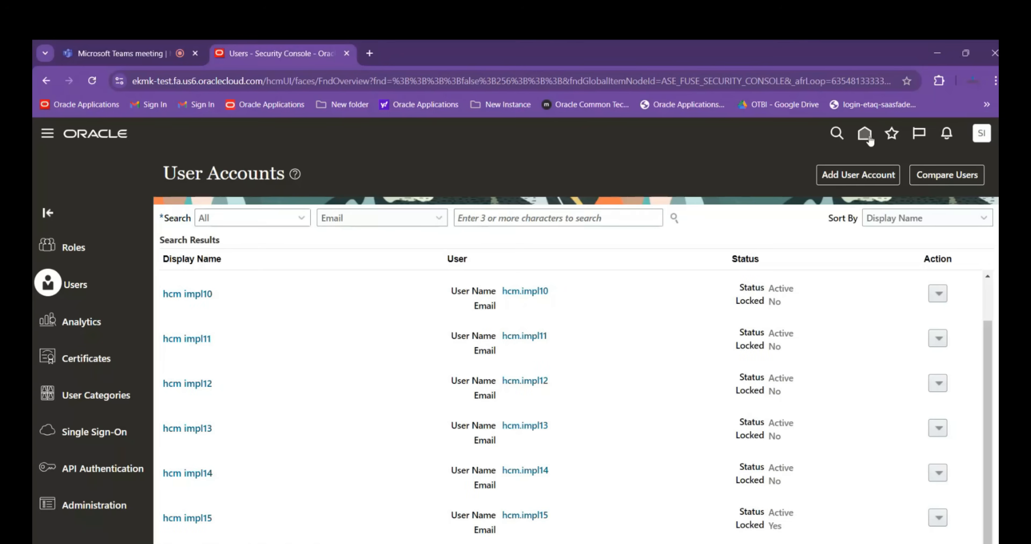
click(76, 264)
click(581, 218)
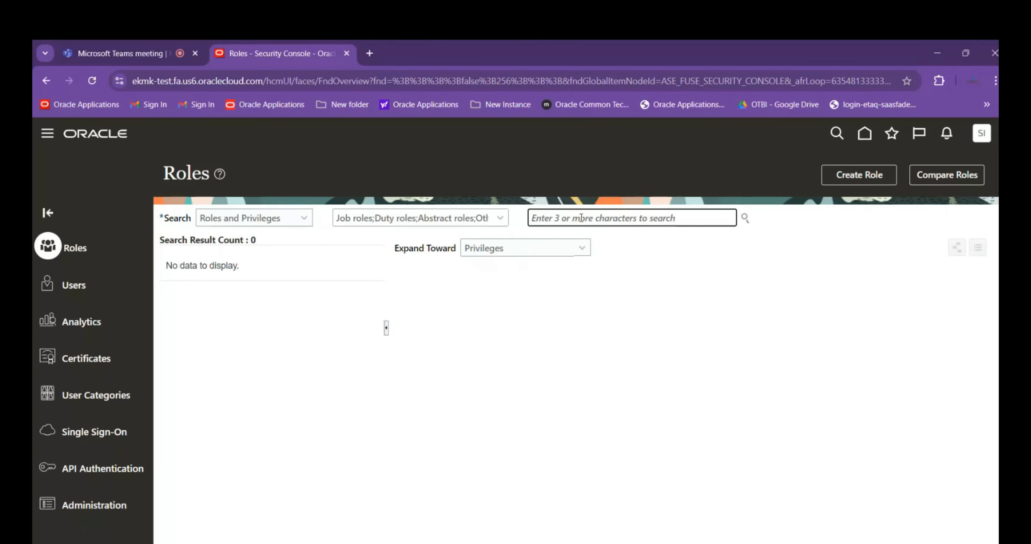
text(Product)
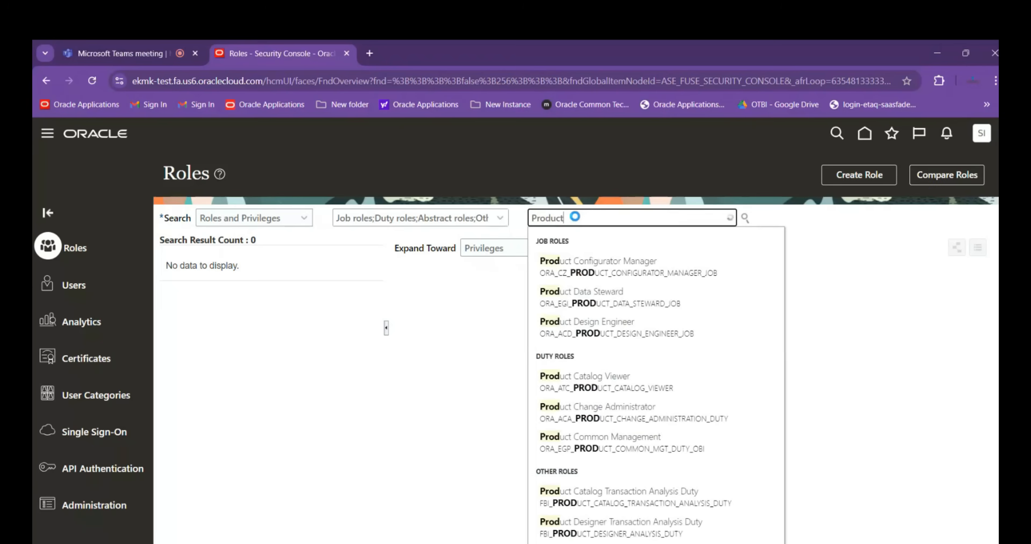
text(ata)
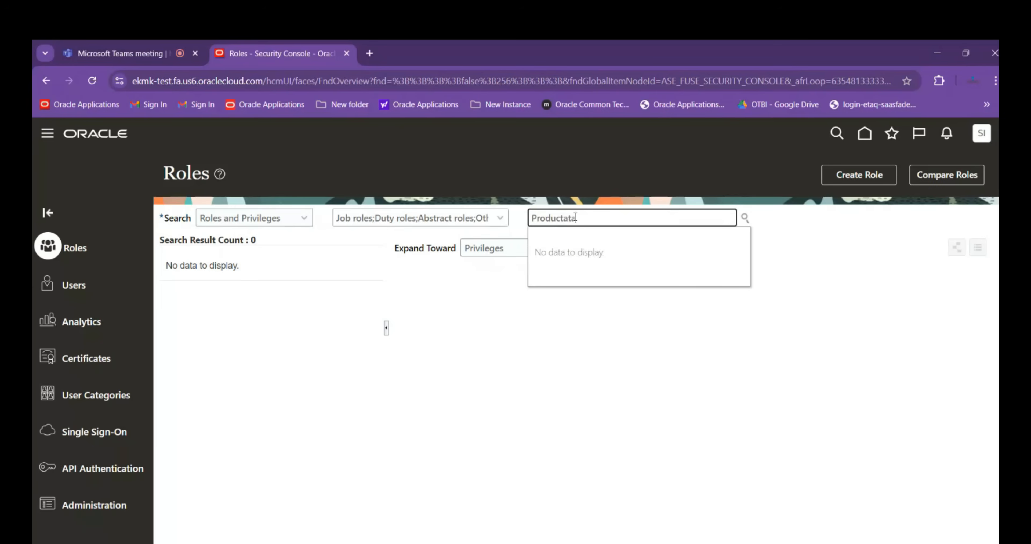
key(BackSpace)
key(BackSpace)
key(BackSpace)
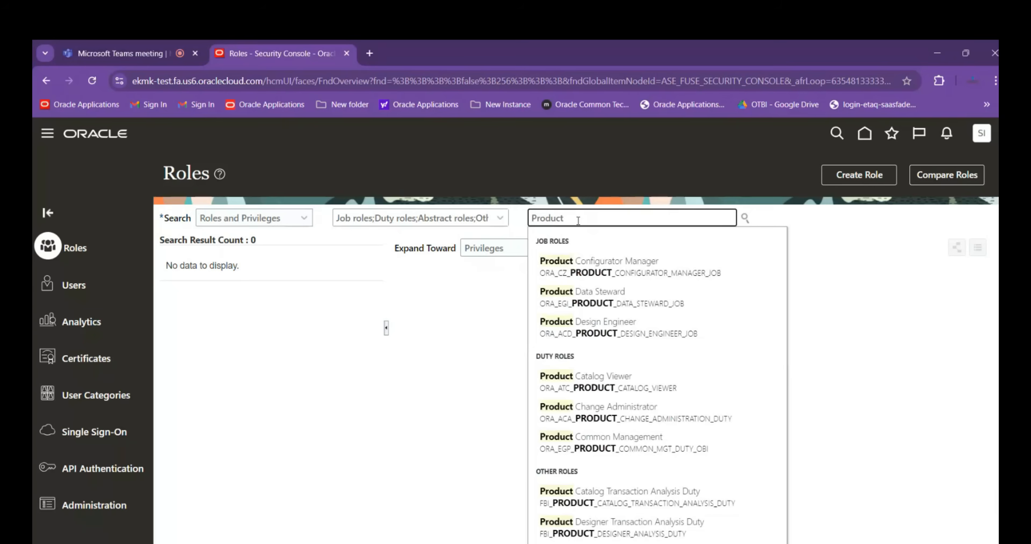
text(Dat)
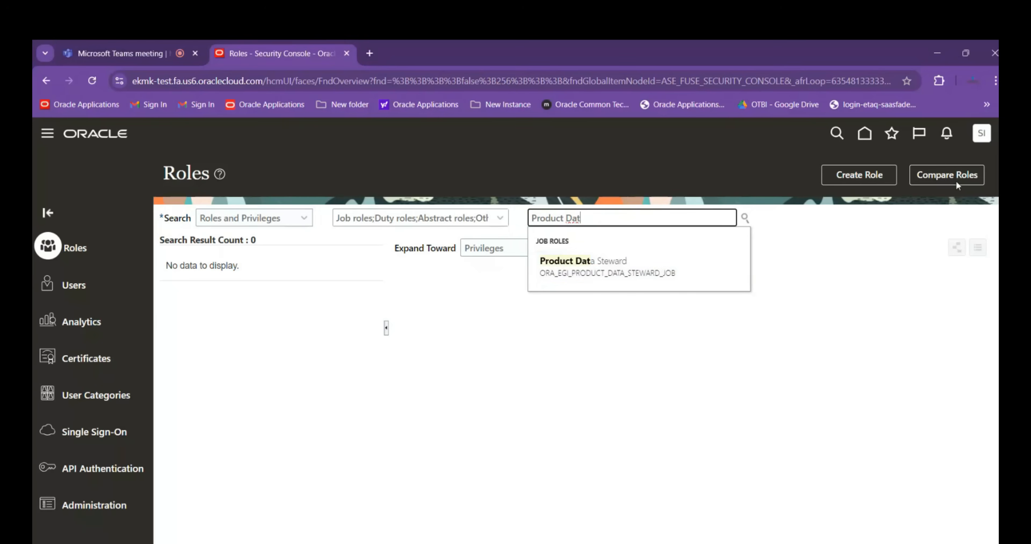
Go to Setup and Maintenance and search the setup tasks for Manage%Data%Access%
click(980, 140)
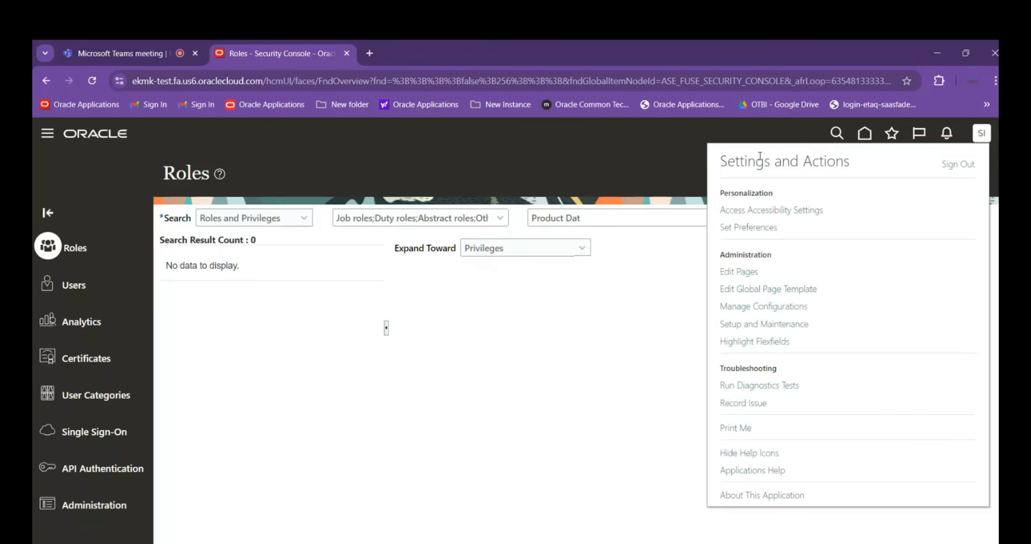
click(797, 328)
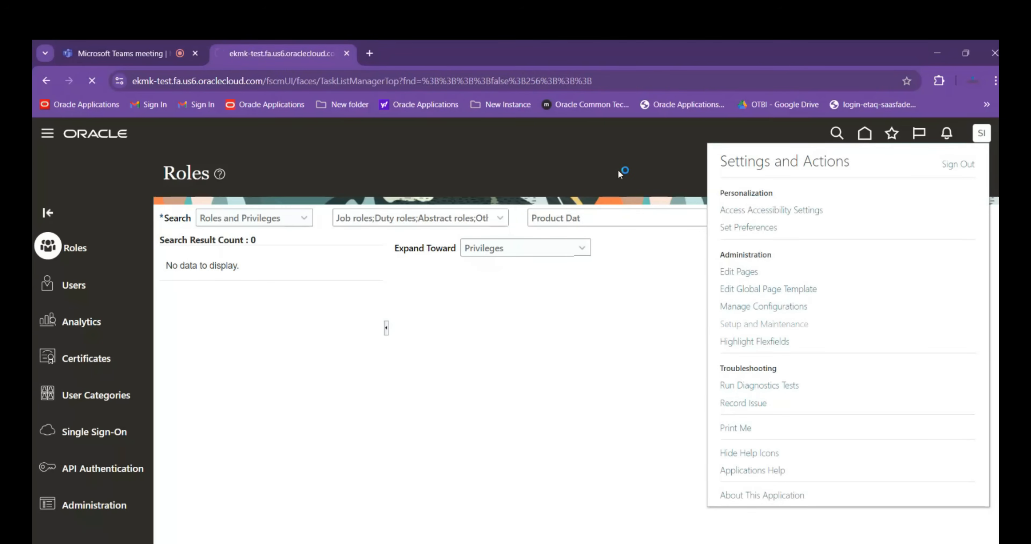
click(990, 317)
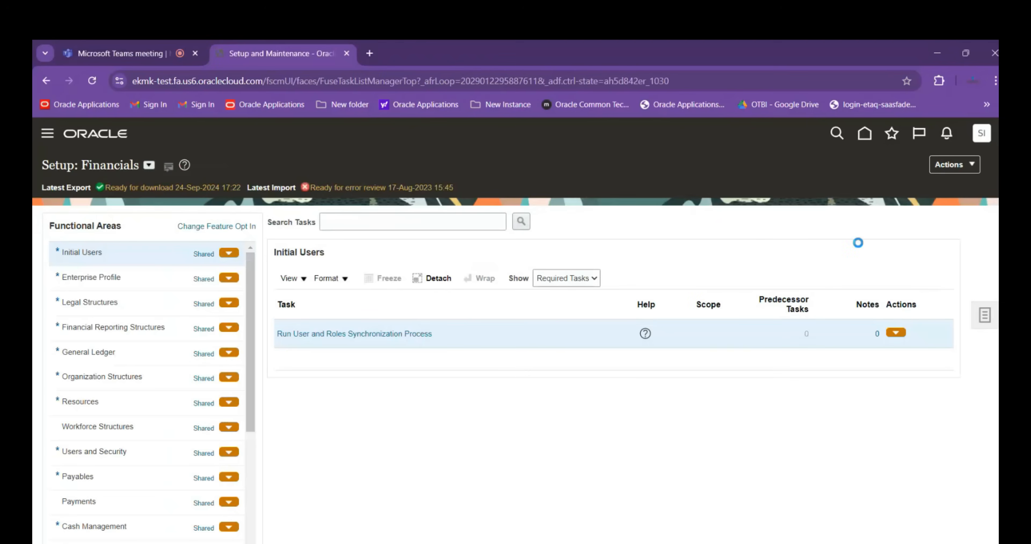
click(871, 320)
click(296, 210)
text(Manage%)
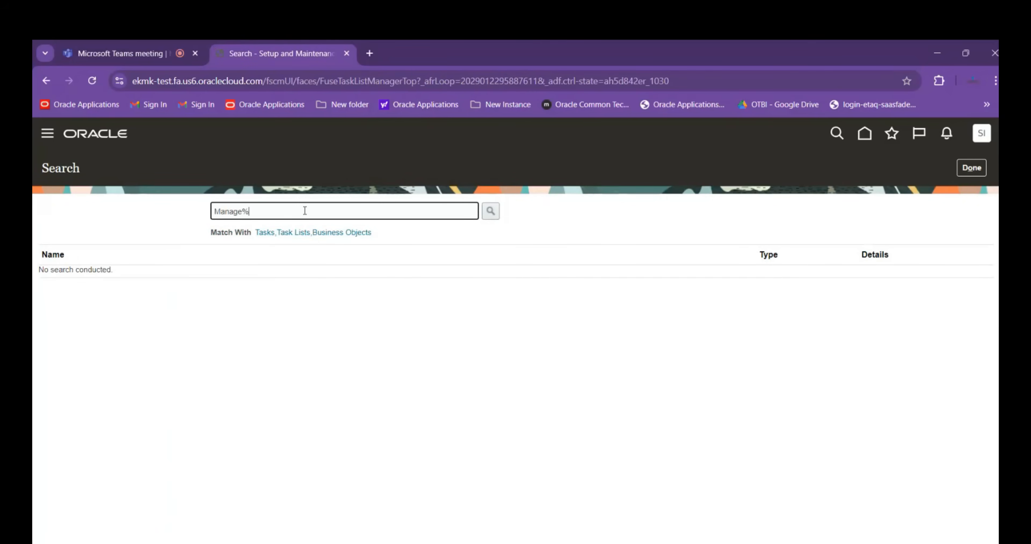
text(Data%Access%)
key(Return)
Open the Manage Data Access for Users task from the search results and start a new data access entry
click(143, 395)
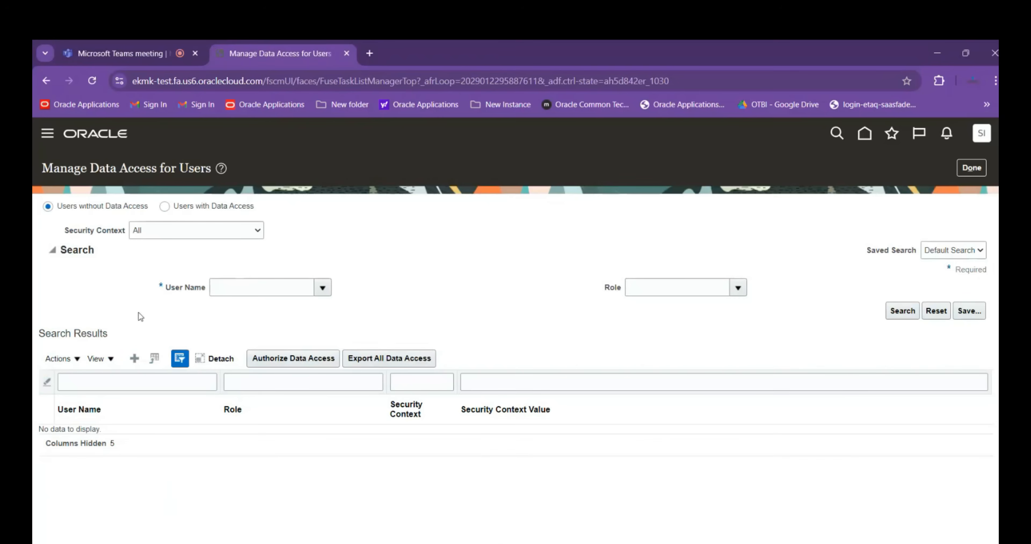
click(135, 358)
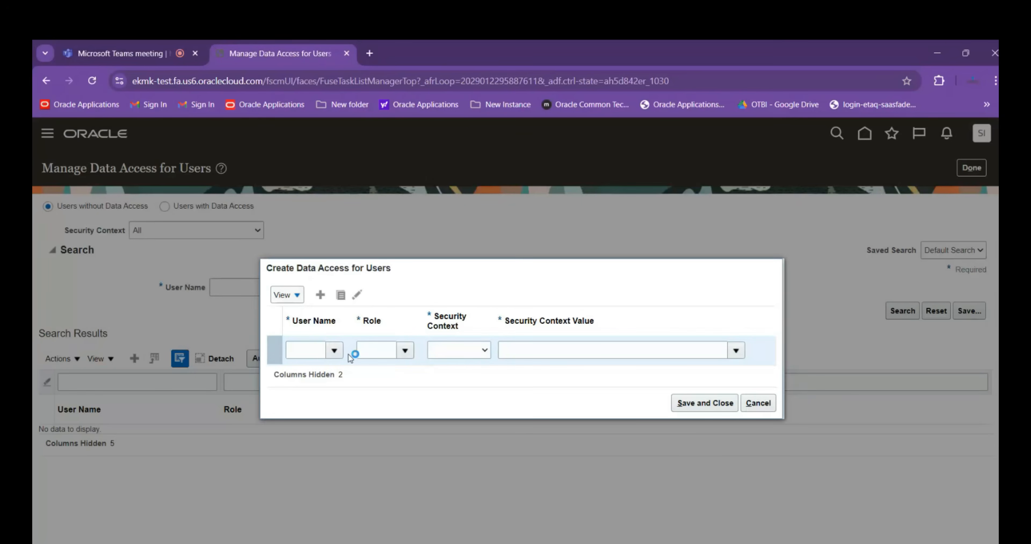
click(313, 350)
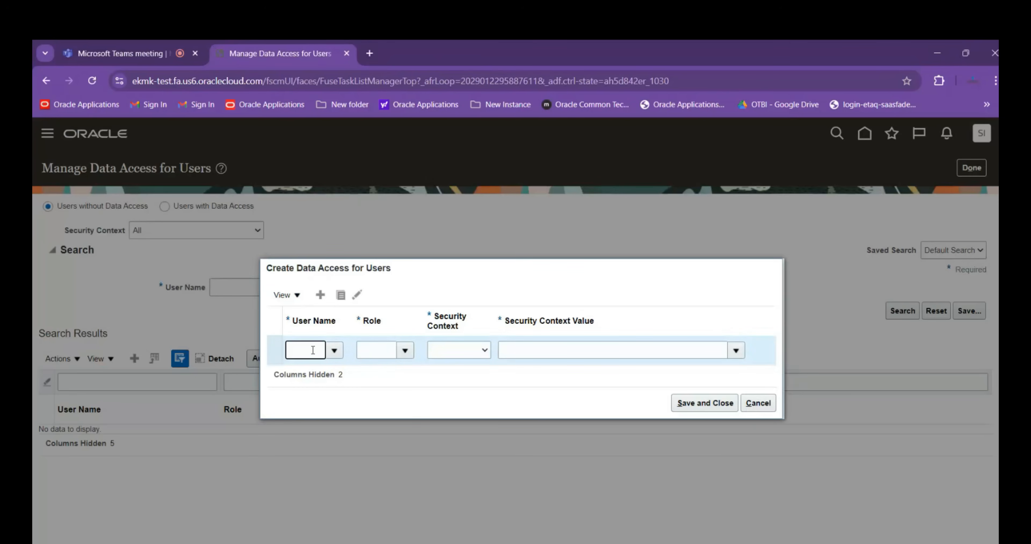
Try Inventory organization as the security context in the new data access entry, and discard the entry
click(362, 350)
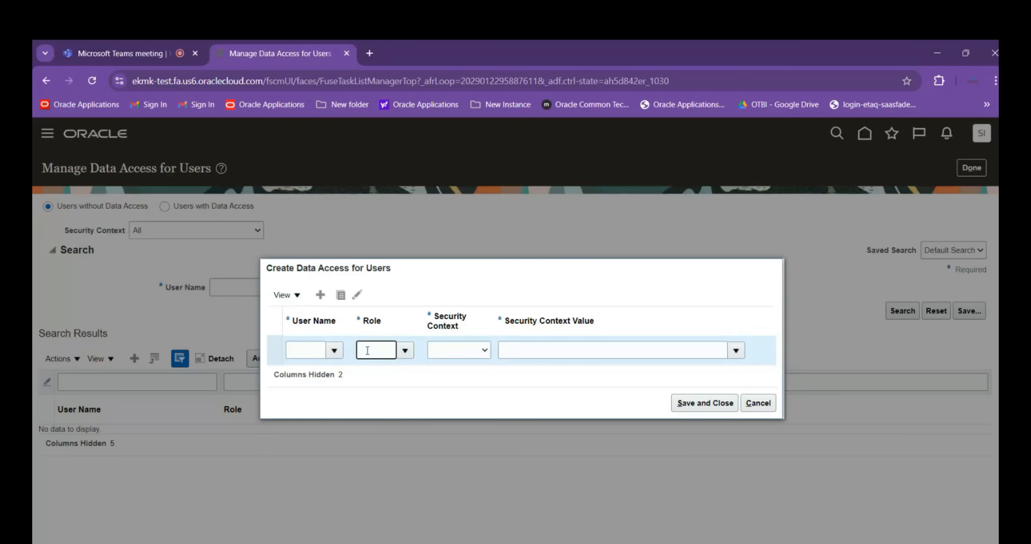
click(446, 353)
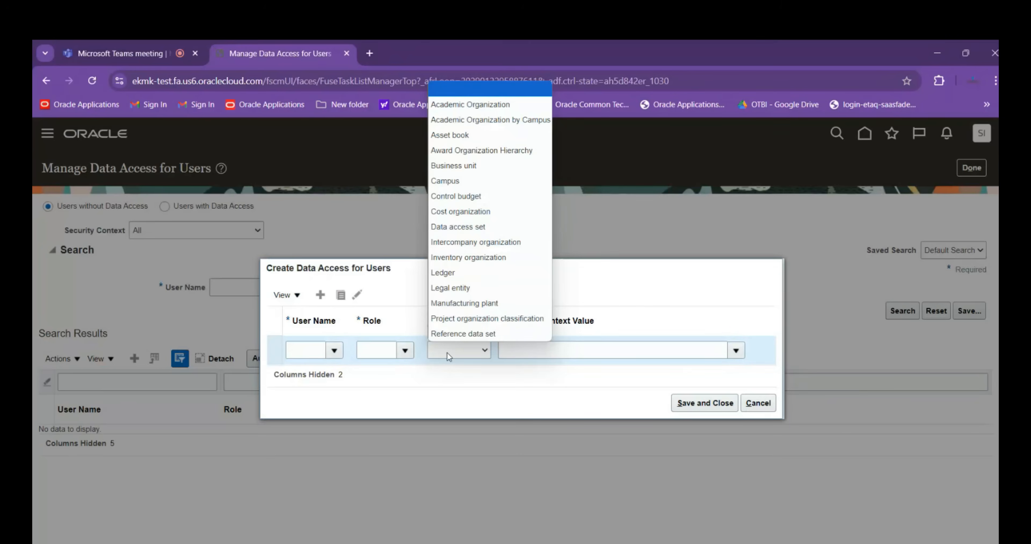
click(490, 258)
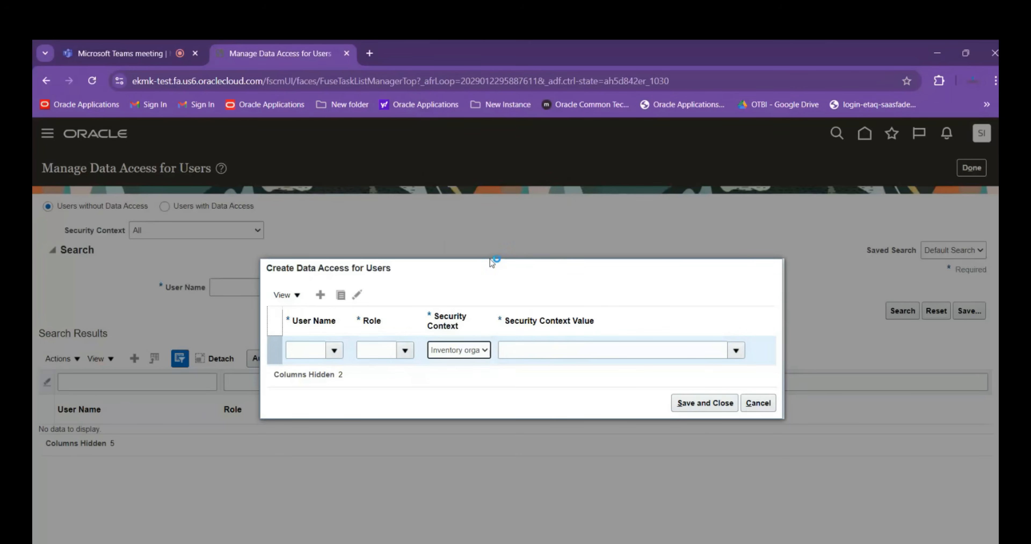
click(582, 351)
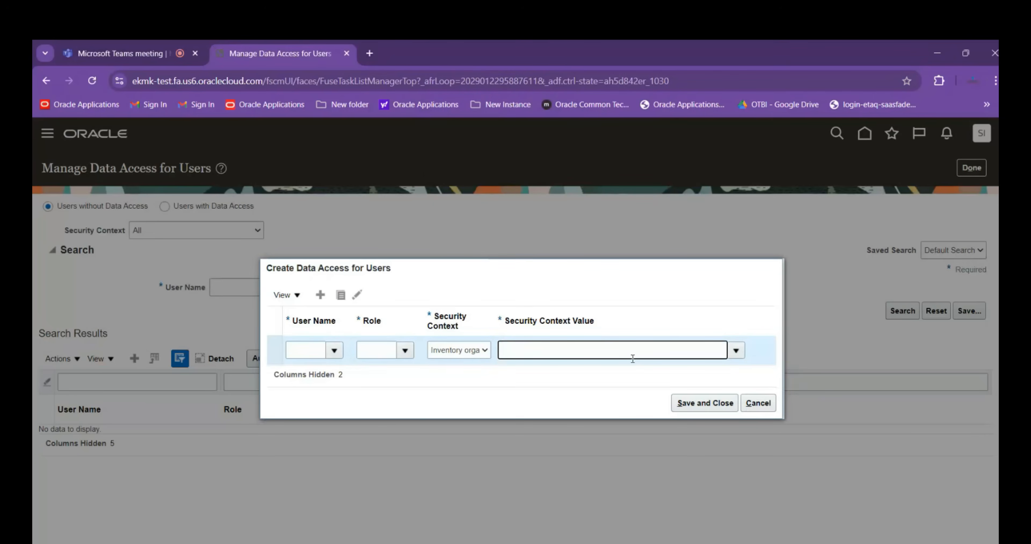
click(753, 404)
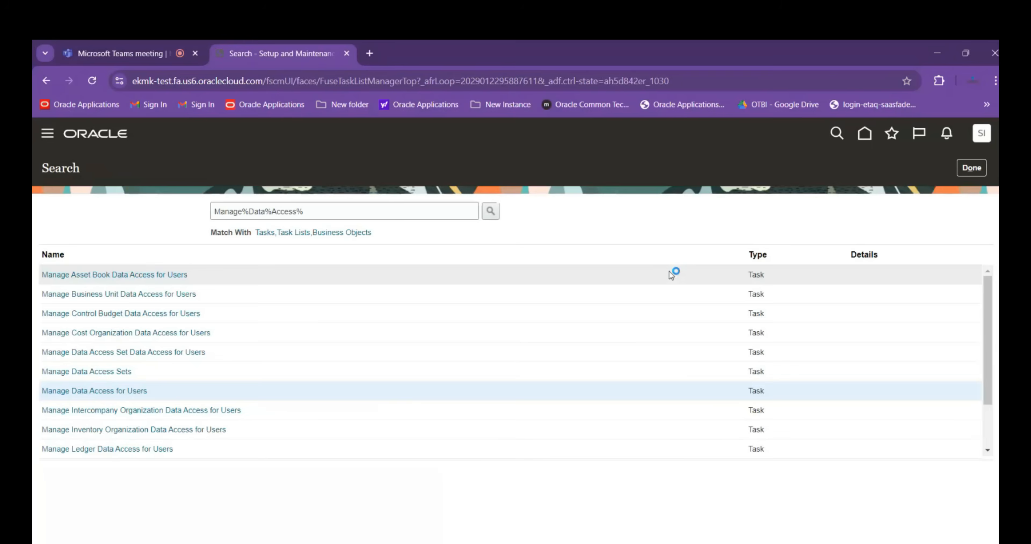
Search the setup tasks for Manage%Item%Class% and open the Manage Item Classes task
drag(418, 210, 257, 201)
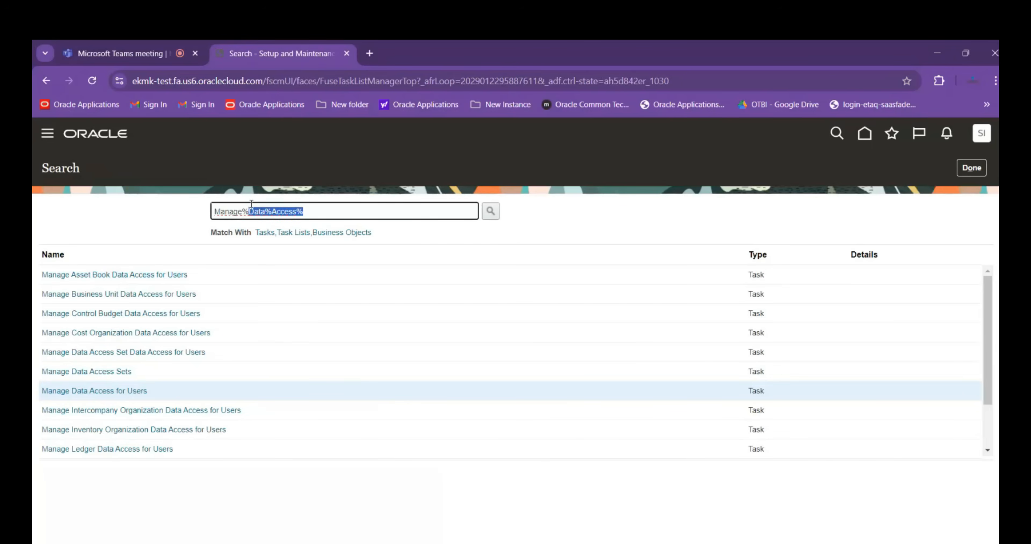
text(tem%Class%)
key(Return)
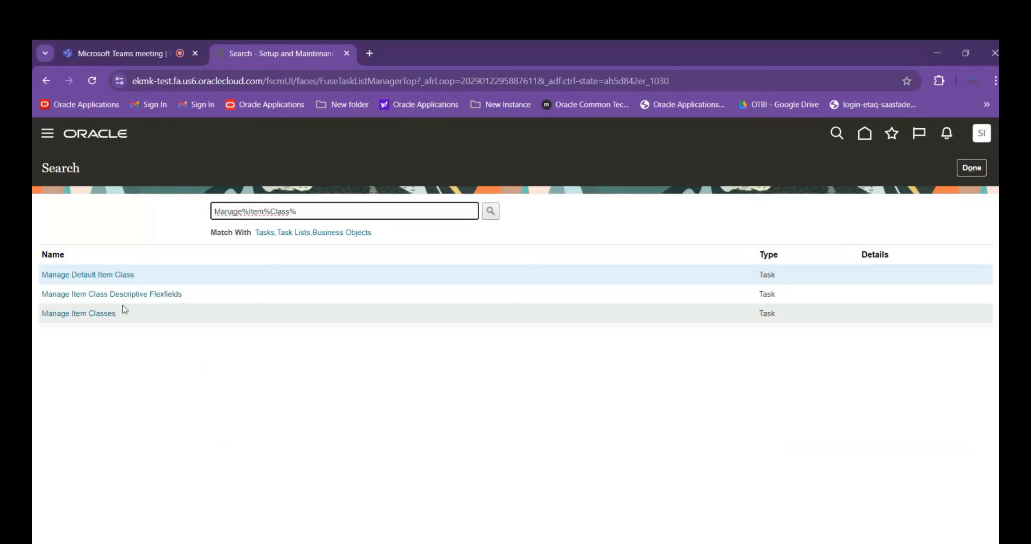
click(72, 313)
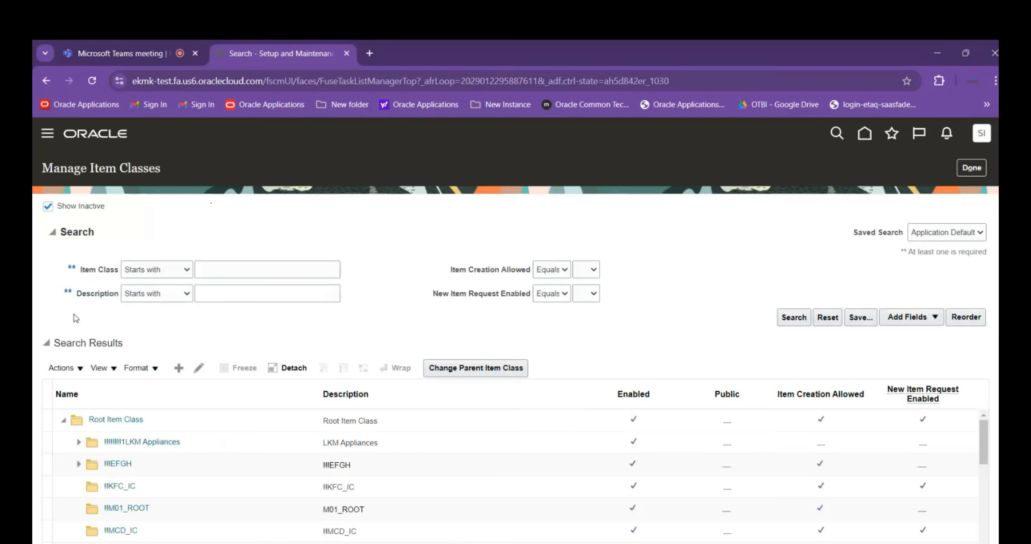
scroll(278, 247, down, 2)
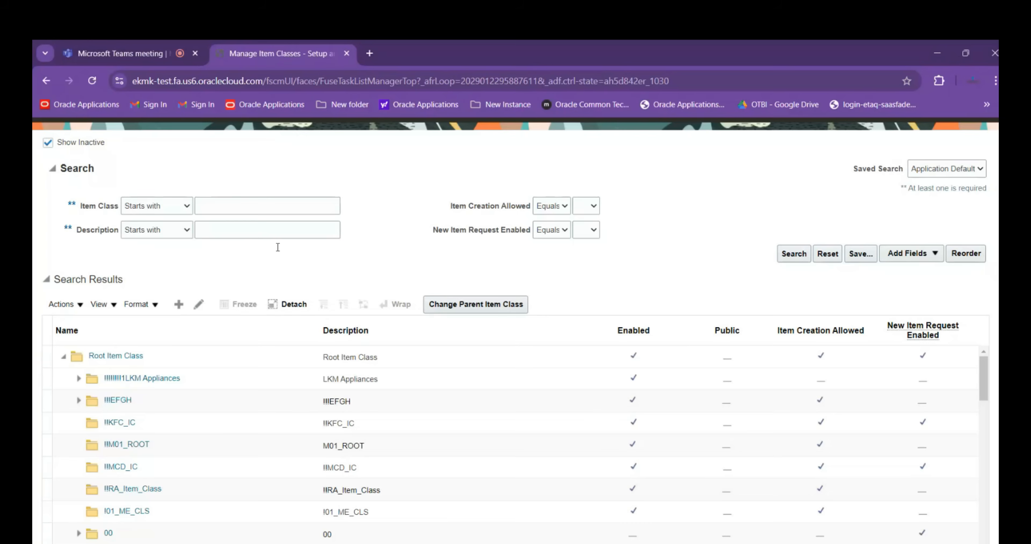
scroll(142, 198, up, 2)
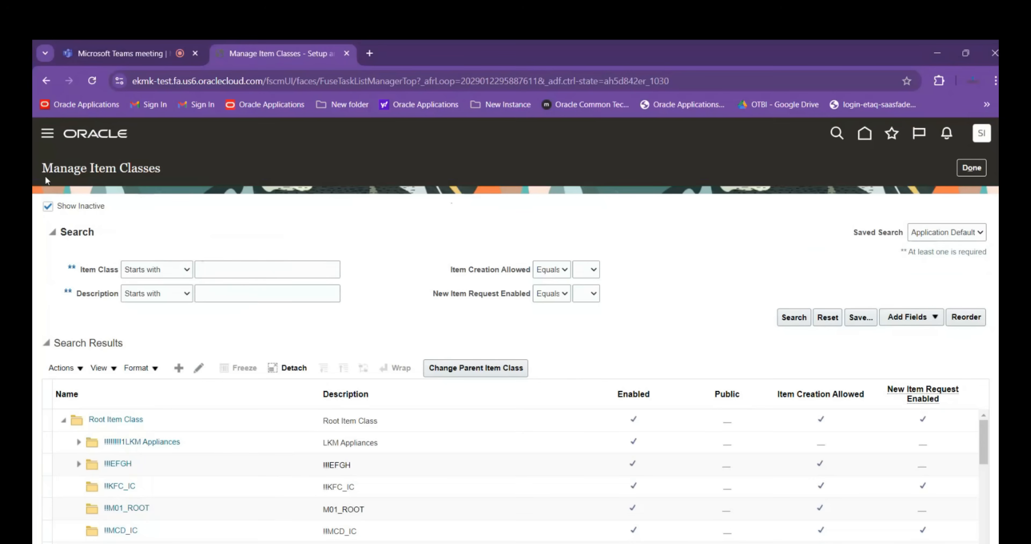
Start a new item class under Root Item Class, review its required fields, and cancel the creation
scroll(308, 224, down, 4)
click(245, 298)
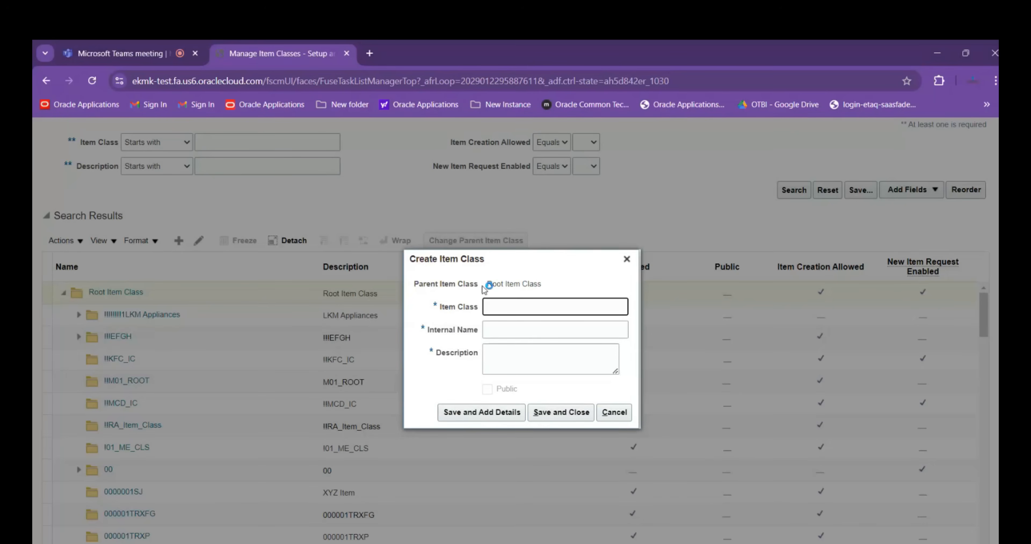
drag(487, 284, 583, 294)
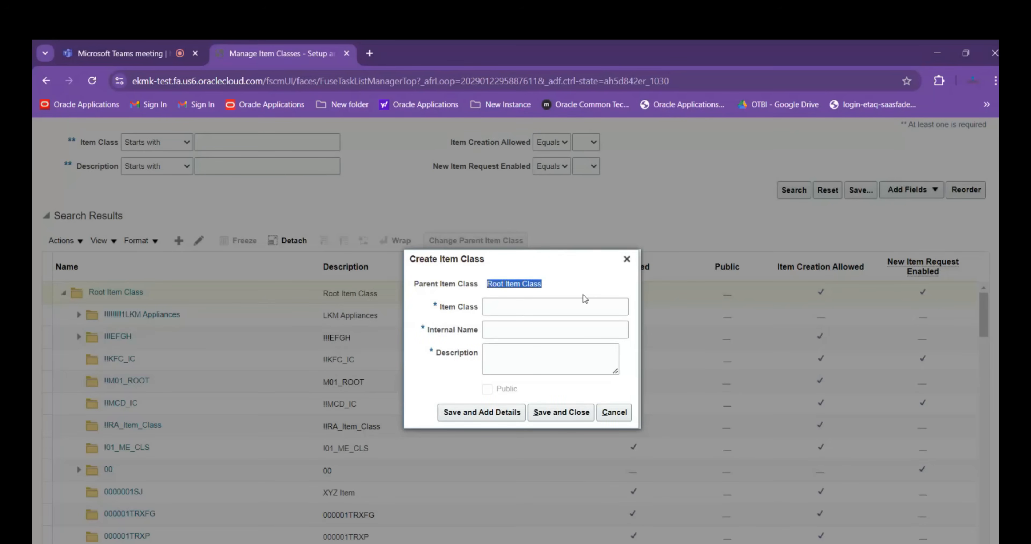
click(574, 306)
click(503, 327)
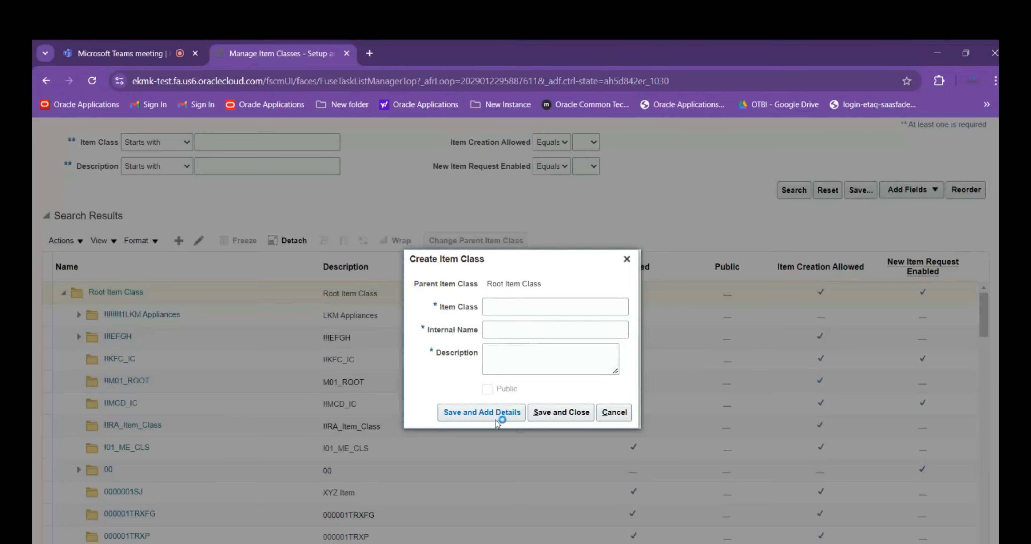
click(614, 412)
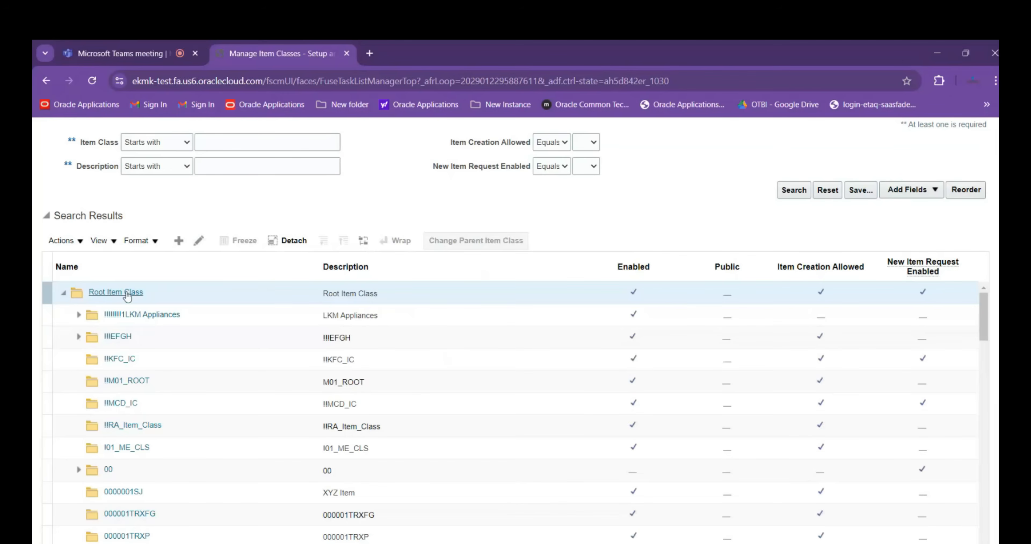
Search for item classes starting with ABB and choose ABB ITEM 01 CLASS from the matches
click(122, 339)
scroll(145, 334, down, 2)
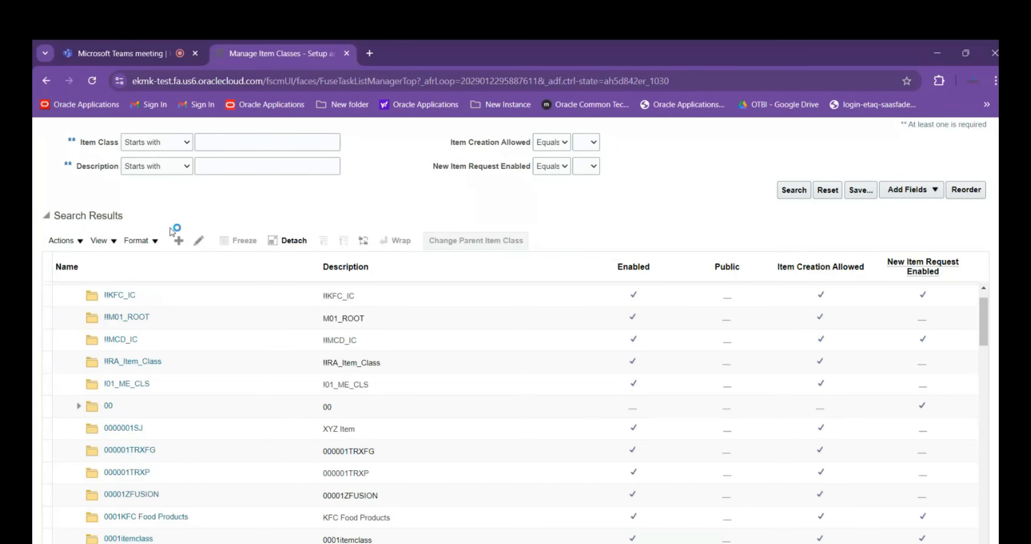
click(226, 141)
text(ABB)
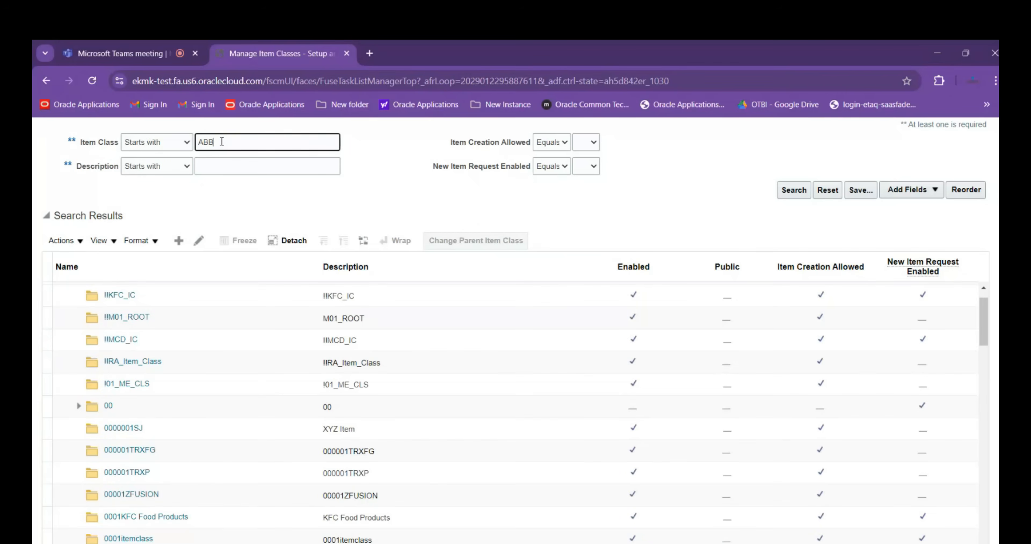
key(Tab)
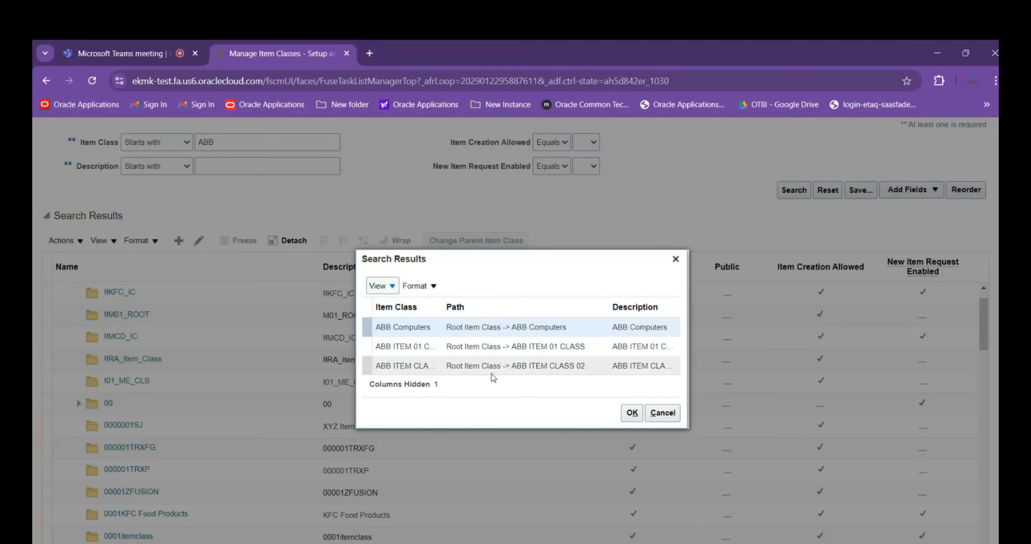
click(435, 350)
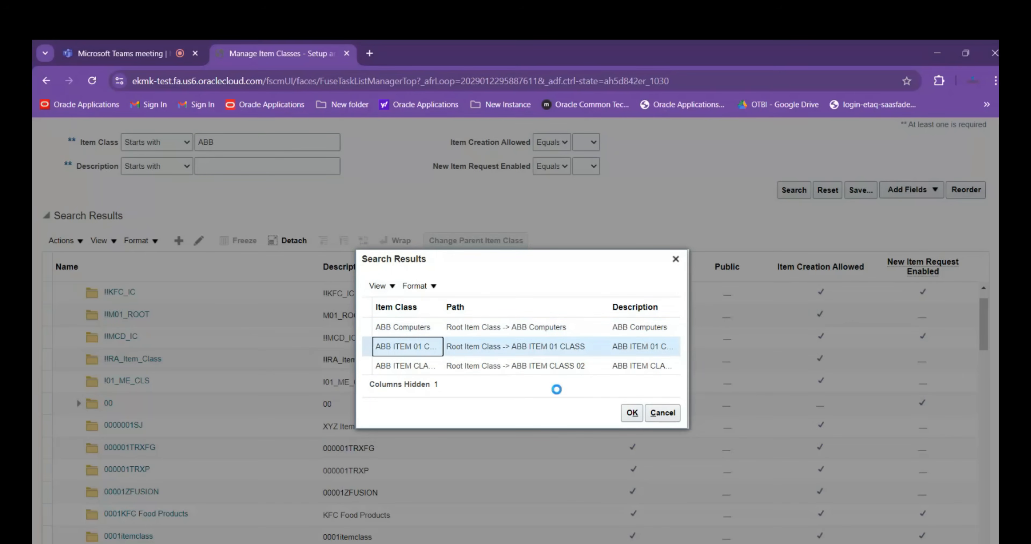
click(632, 412)
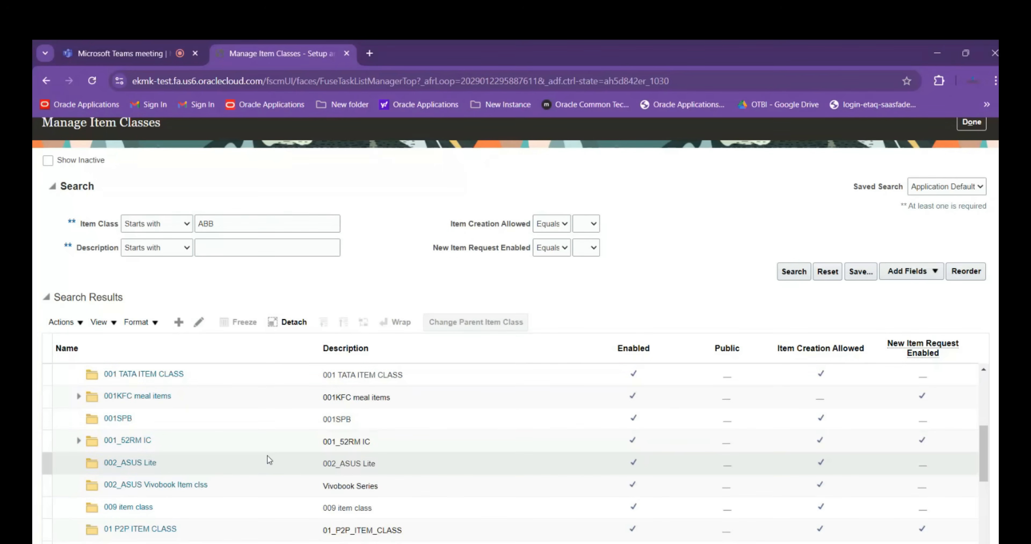
Repeat the ABB item class search, choose ABB ITEM 01 CLASS again, and look for it in the class hierarchy
scroll(270, 452, up, 2)
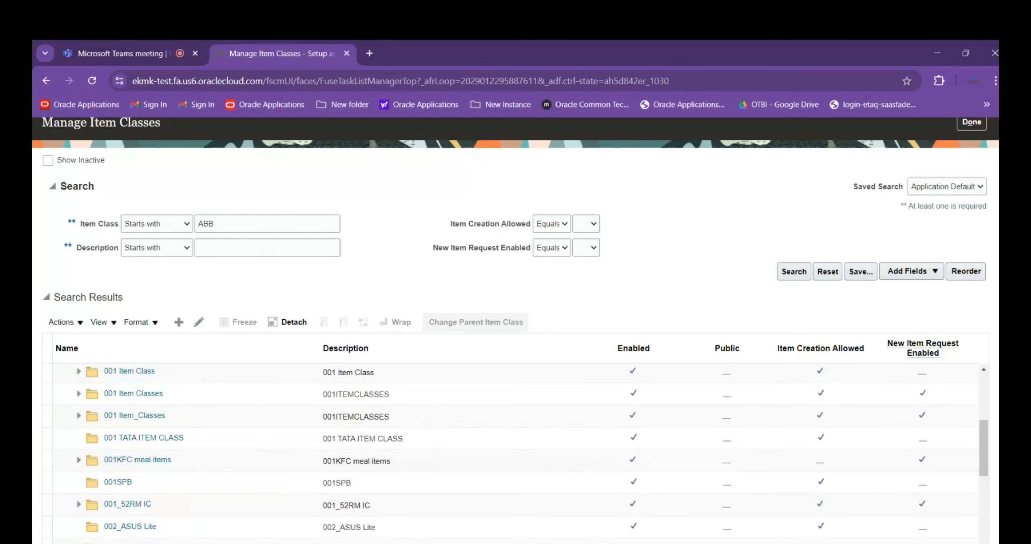
drag(985, 426, 977, 373)
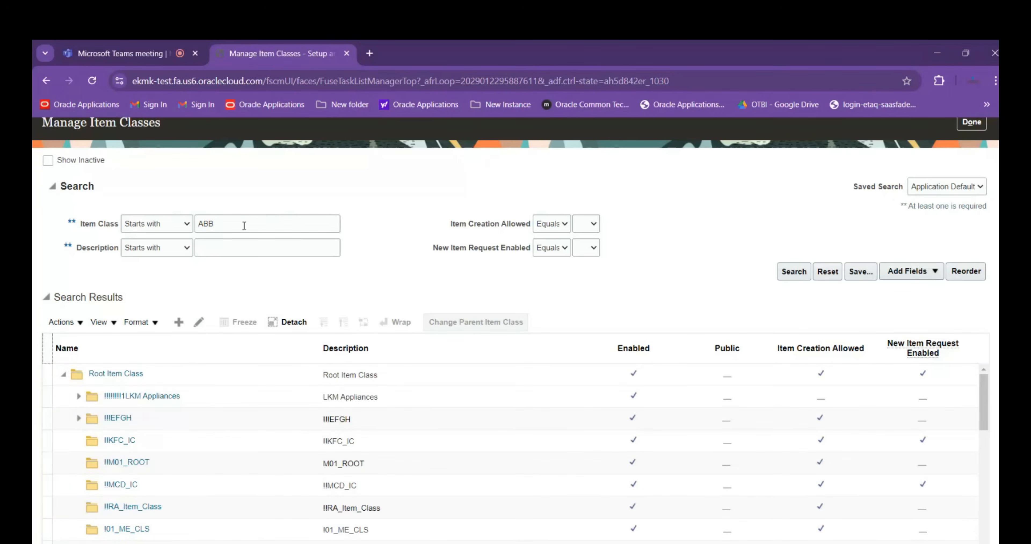
click(791, 279)
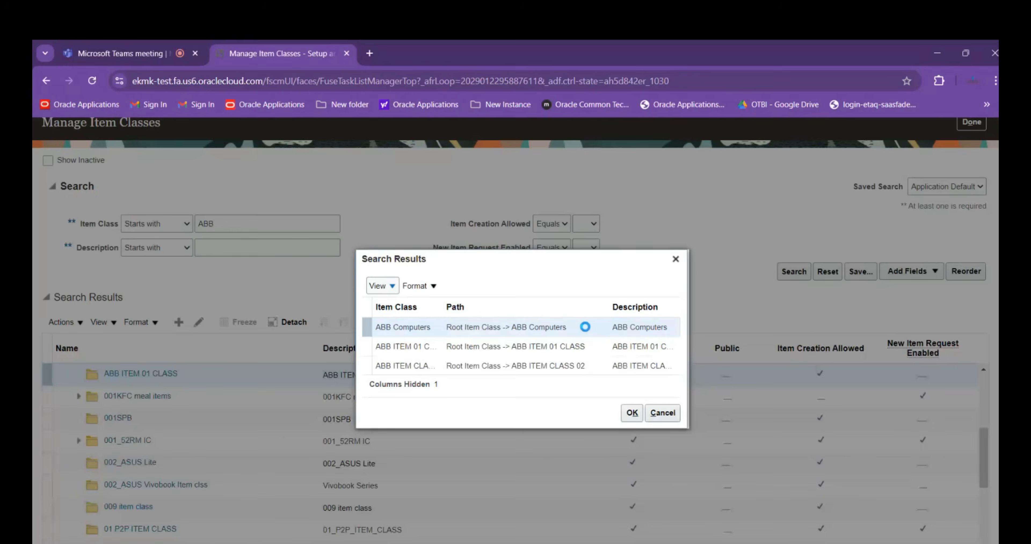
click(520, 346)
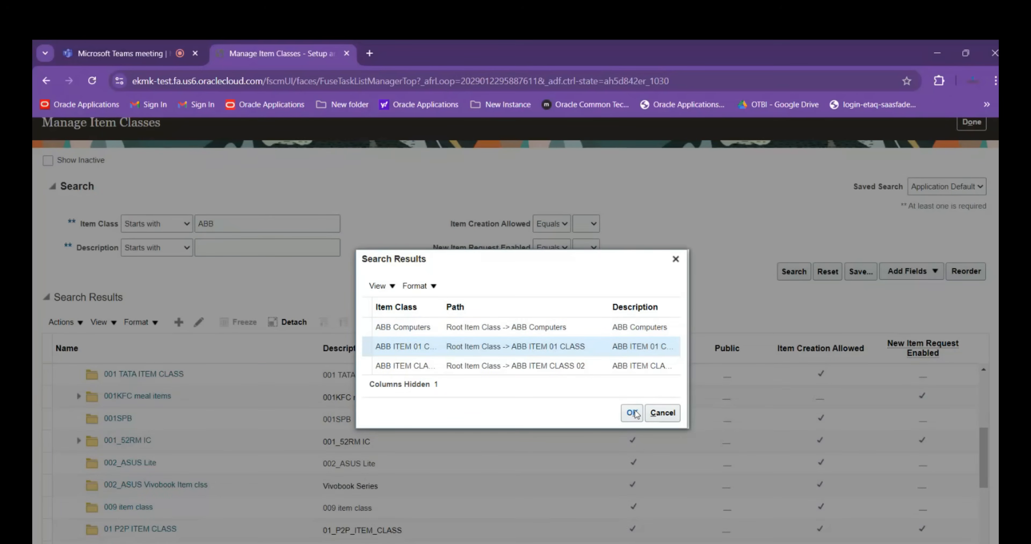
click(632, 413)
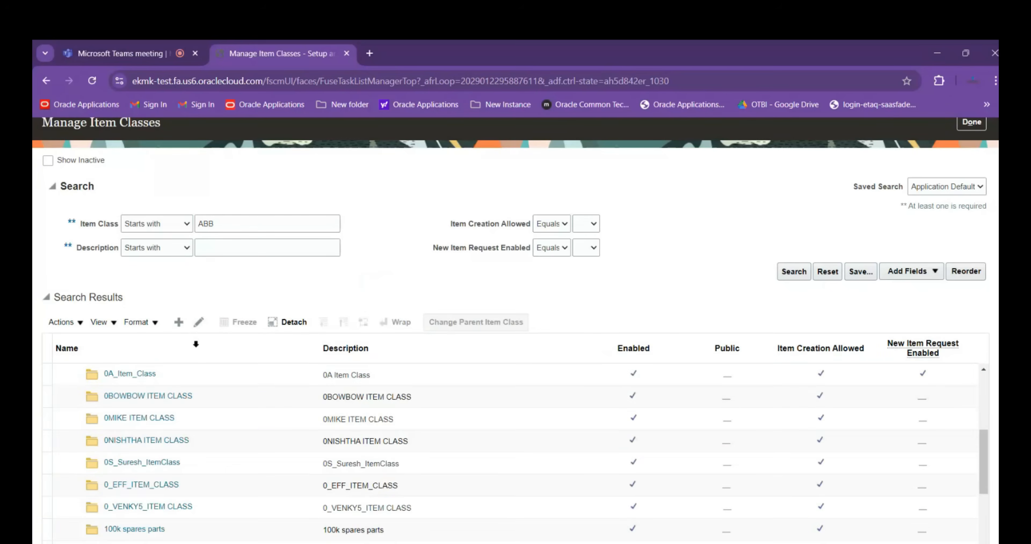
scroll(206, 418, down, 5)
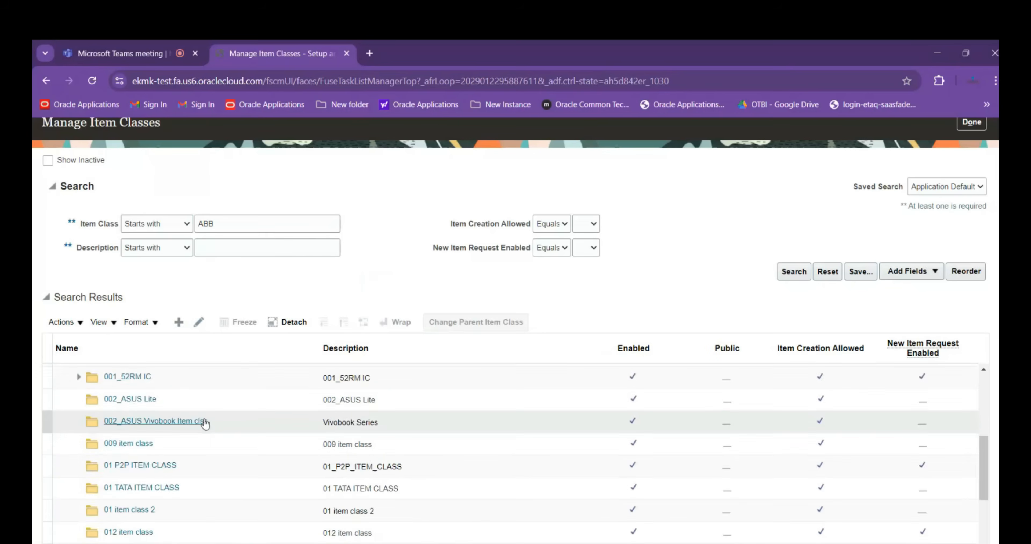
scroll(202, 447, down, 10)
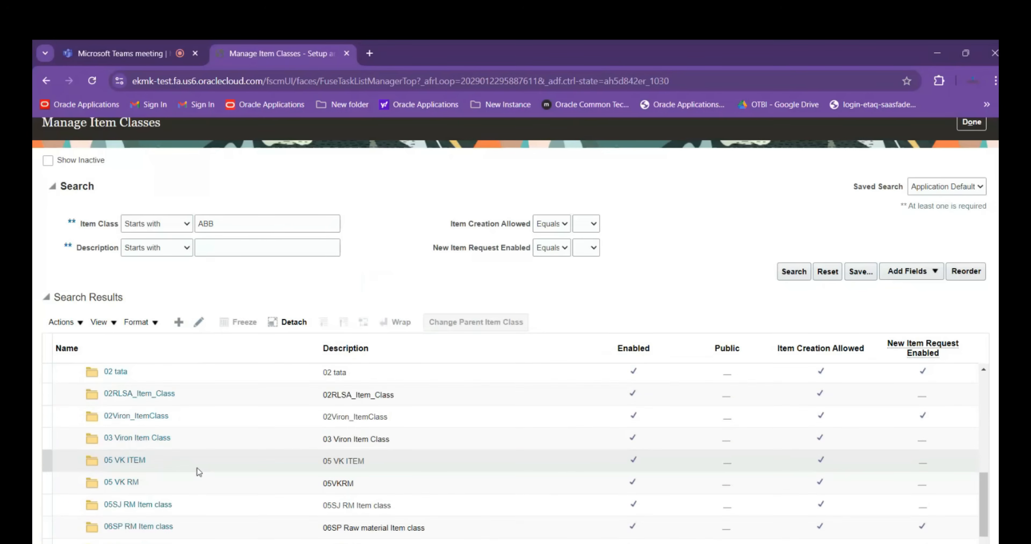
scroll(197, 476, down, 10)
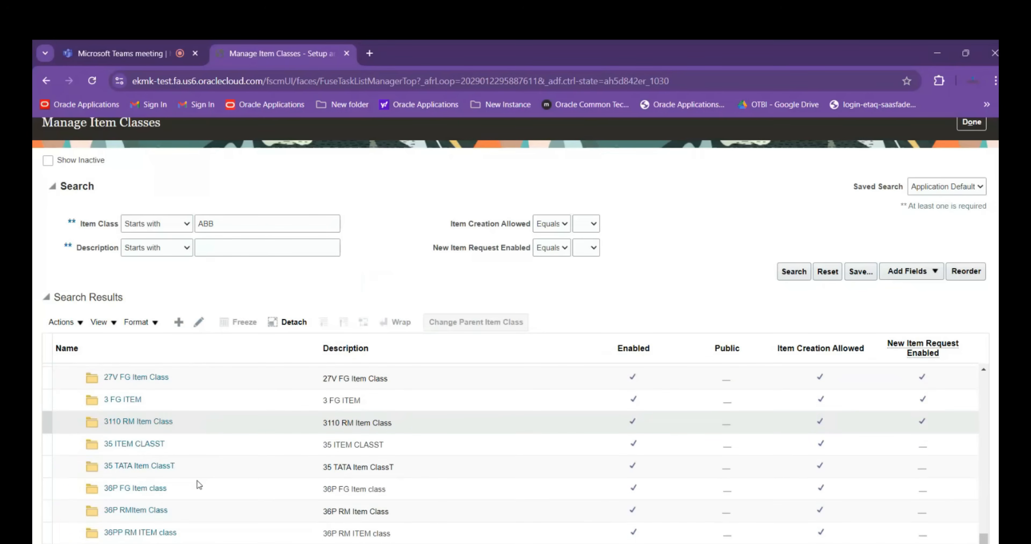
scroll(202, 492, down, 10)
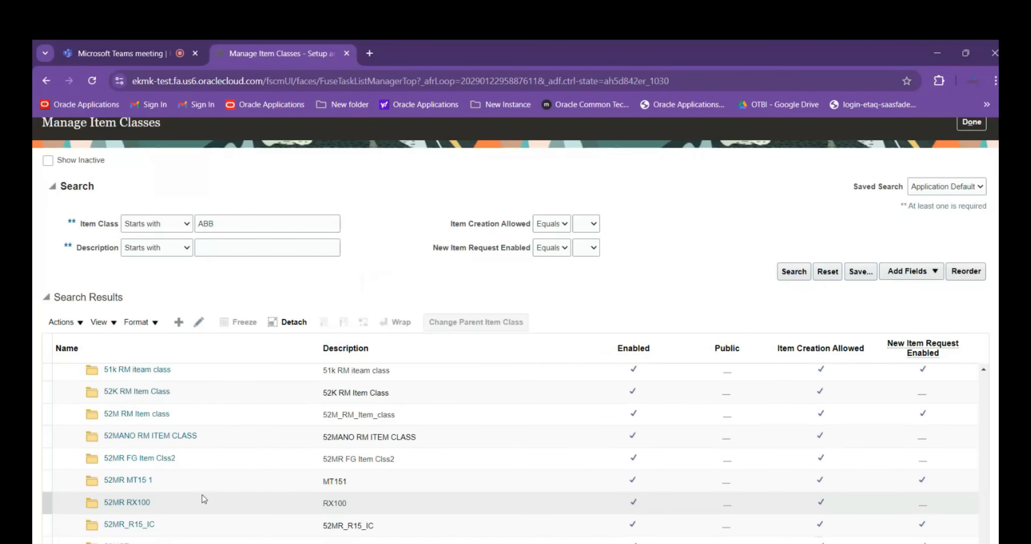
Narrow the item class search to ABB Item and choose ABB ITEM CLASS 02 from the matches
click(232, 223)
text(Item)
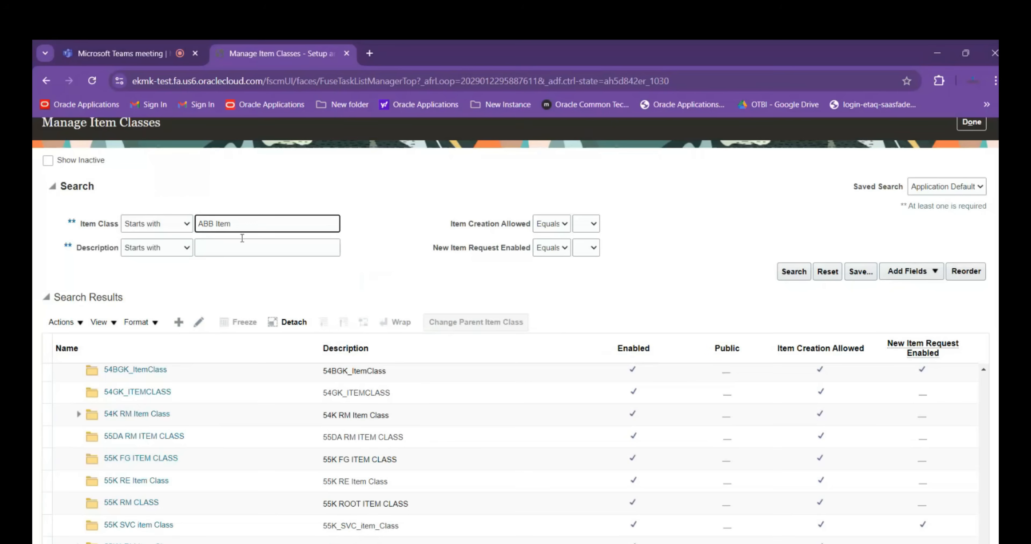
key(Return)
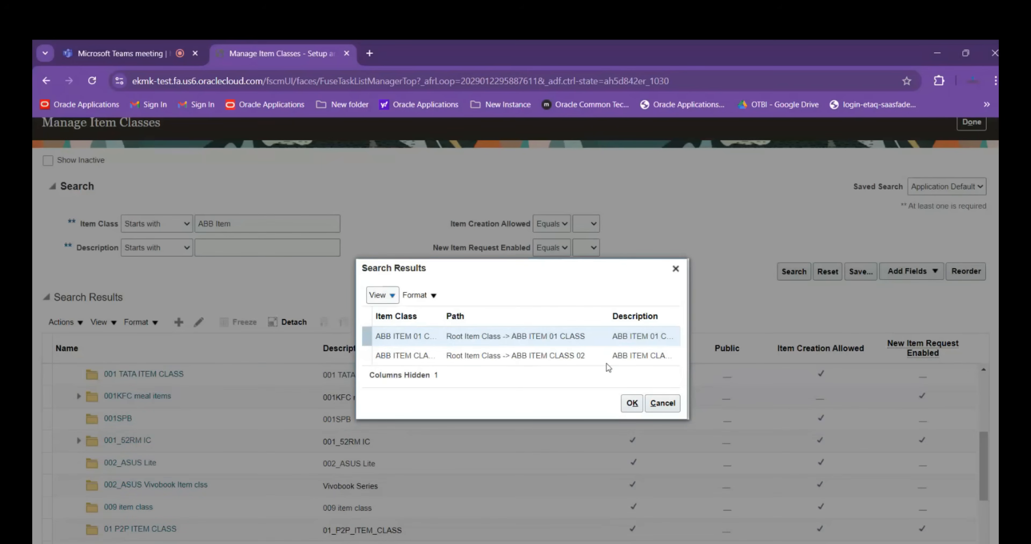
click(603, 359)
click(635, 404)
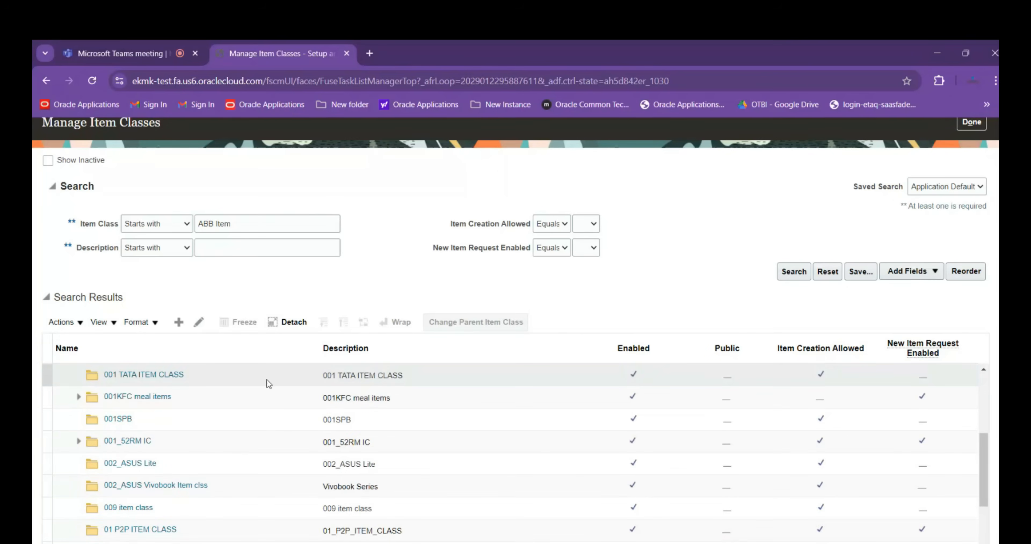
Open the 012 item class from the hierarchy for editing and display its security assignments
scroll(256, 379, down, 6)
scroll(249, 379, down, 1)
scroll(214, 415, up, 1)
scroll(213, 414, up, 1)
click(218, 405)
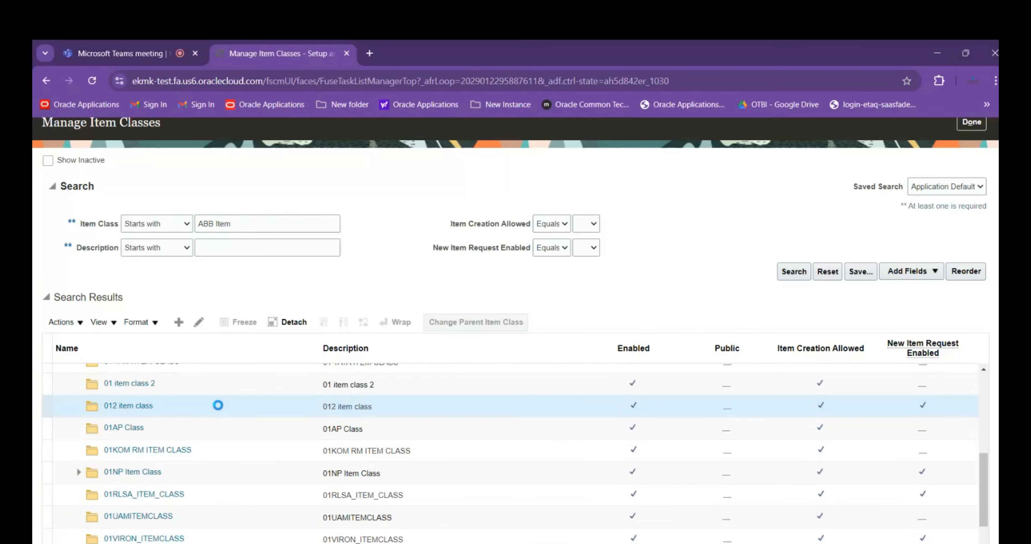
scroll(184, 354, down, 5)
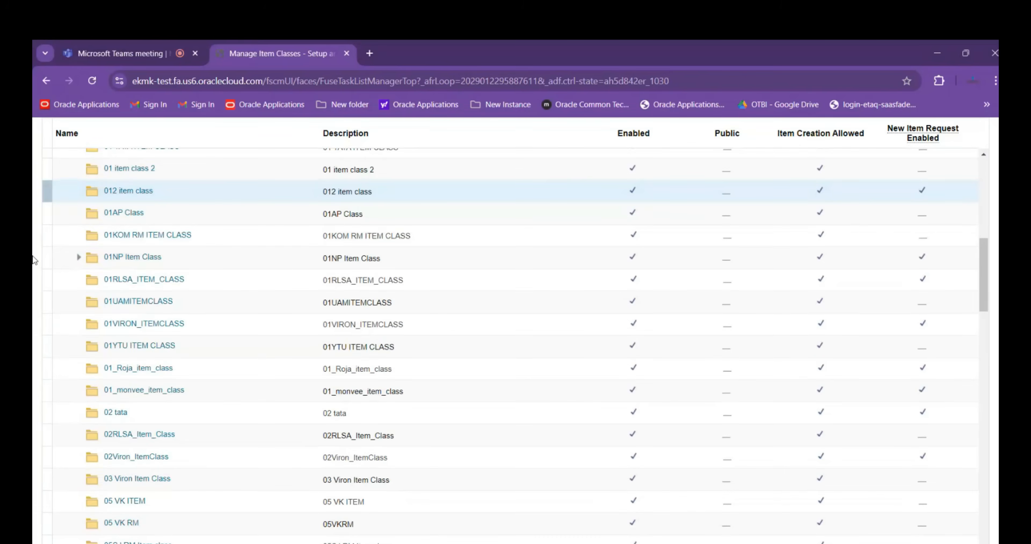
scroll(135, 198, up, 2)
click(204, 174)
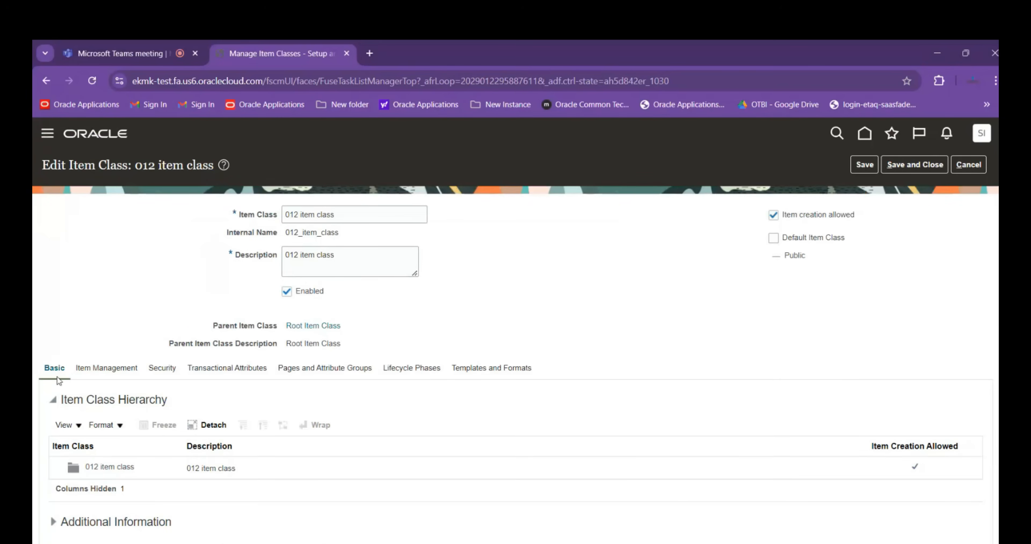
click(172, 374)
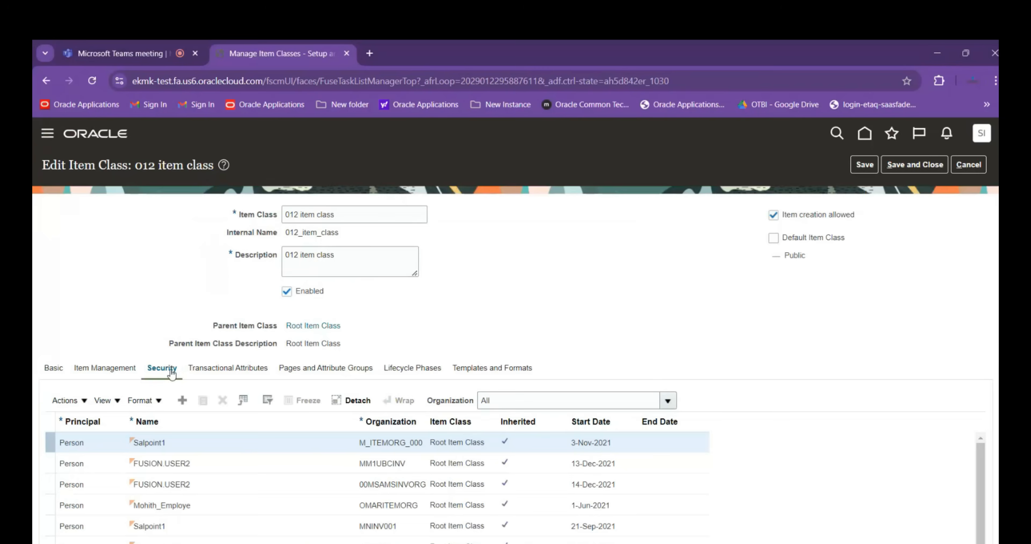
Examine the 012 item class's security assignments and the actions granted, and leave the class without saving
scroll(224, 442, down, 3)
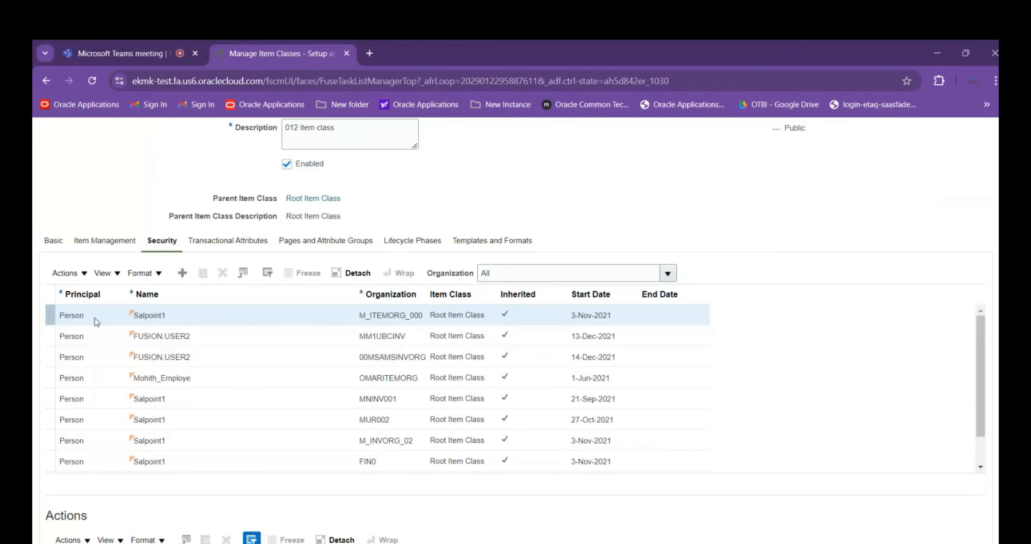
mouse_move(133, 319)
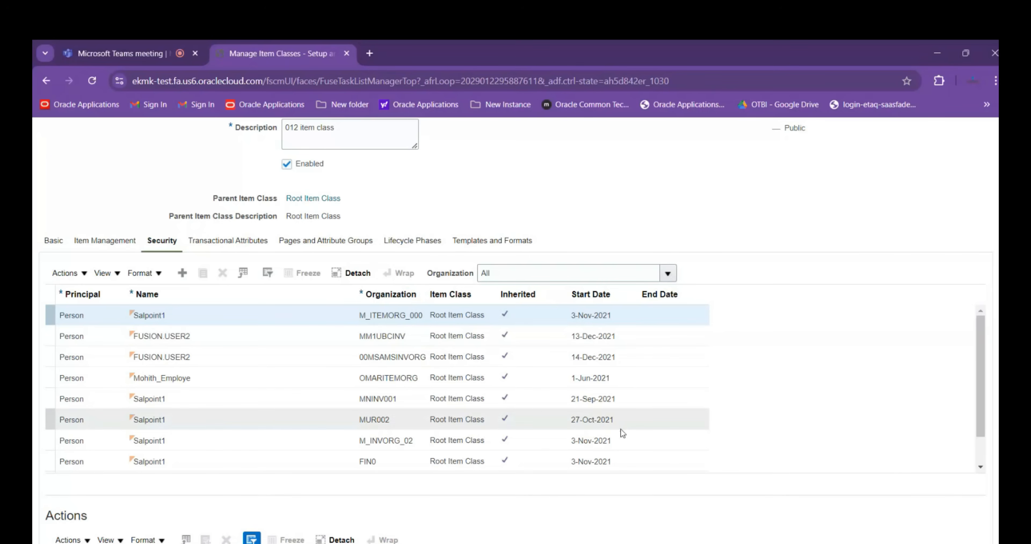
scroll(622, 432, down, 4)
scroll(252, 388, down, 2)
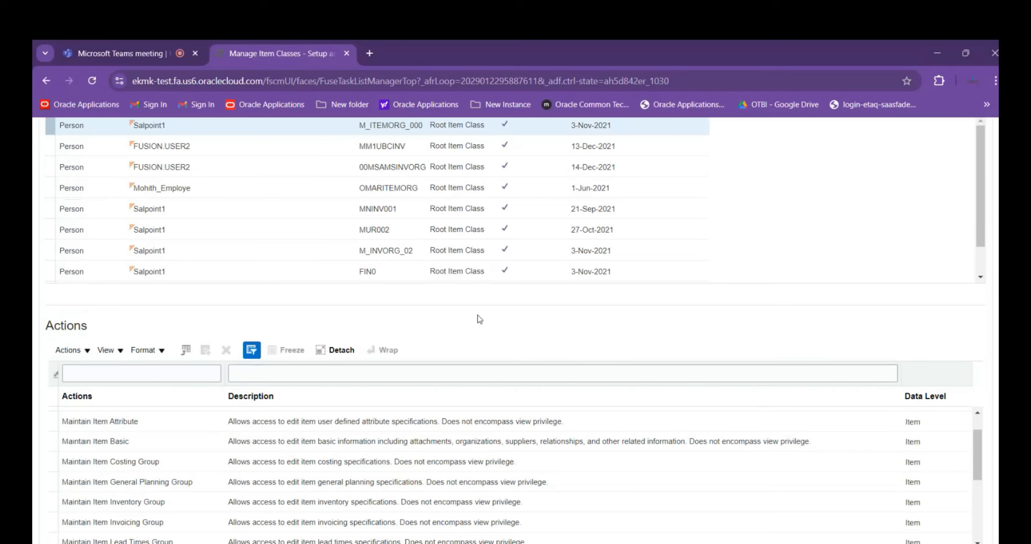
scroll(478, 315, up, 3)
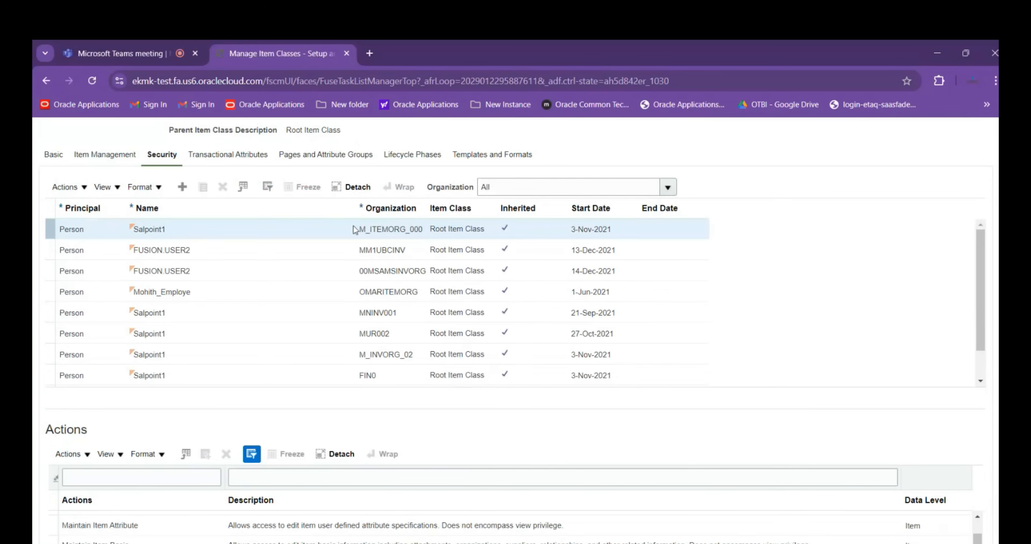
scroll(354, 230, up, 2)
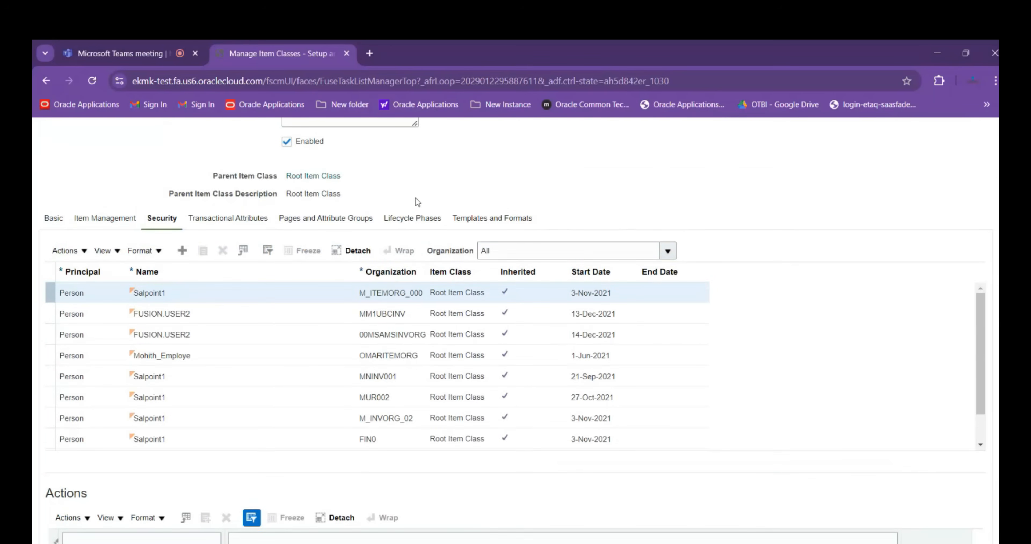
scroll(415, 200, up, 2)
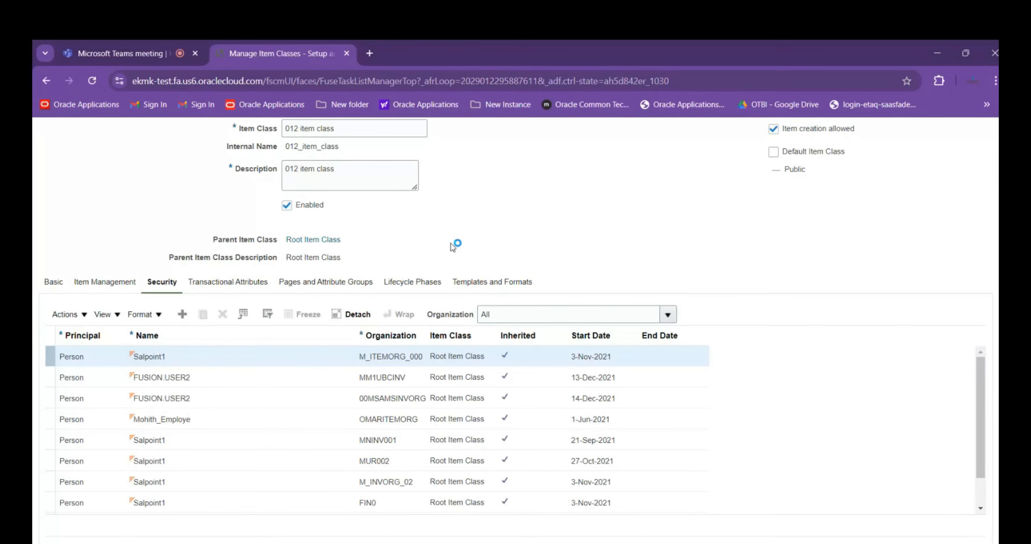
scroll(816, 215, up, 3)
click(974, 165)
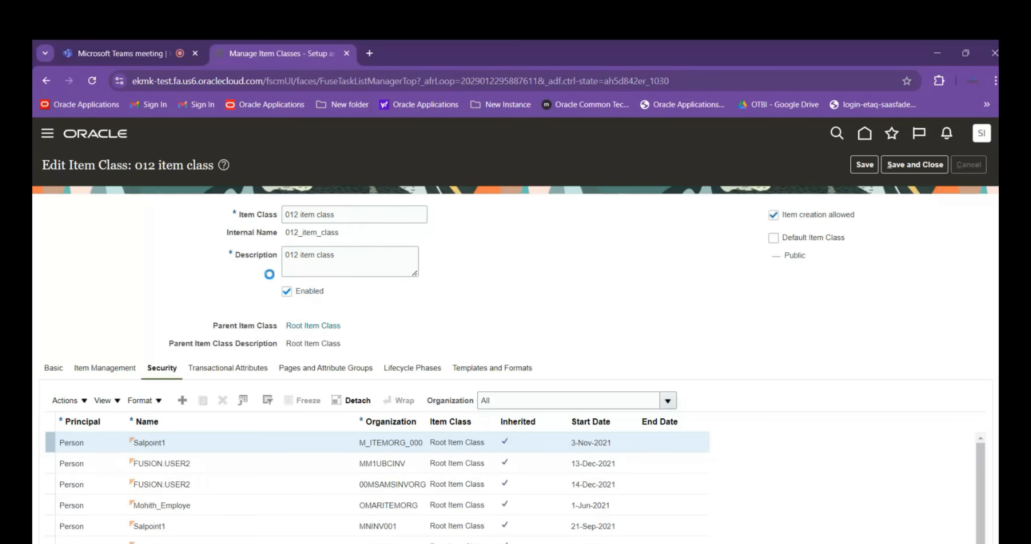
Start a new item class under Root Item Class and name it ABB ITEM CLASS03
click(179, 423)
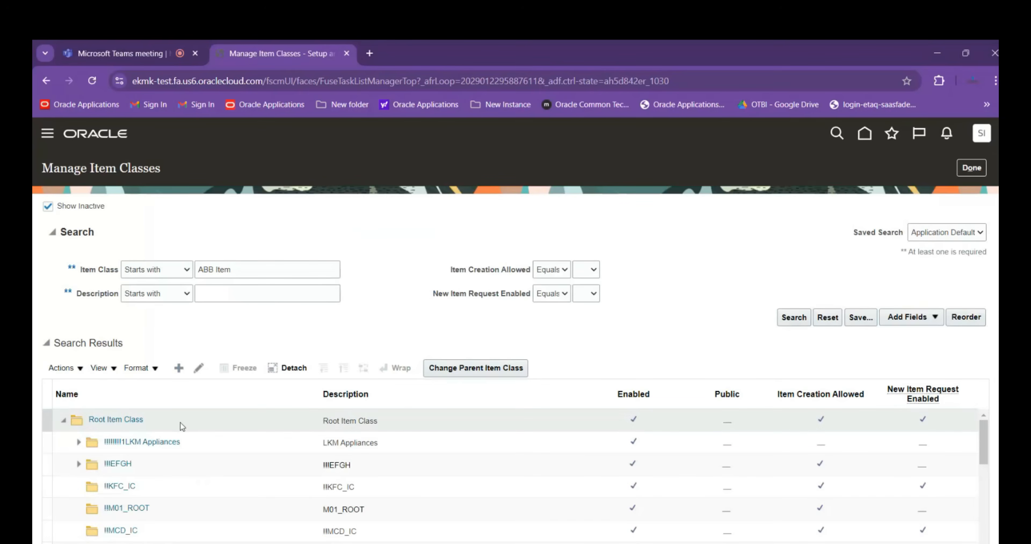
click(179, 368)
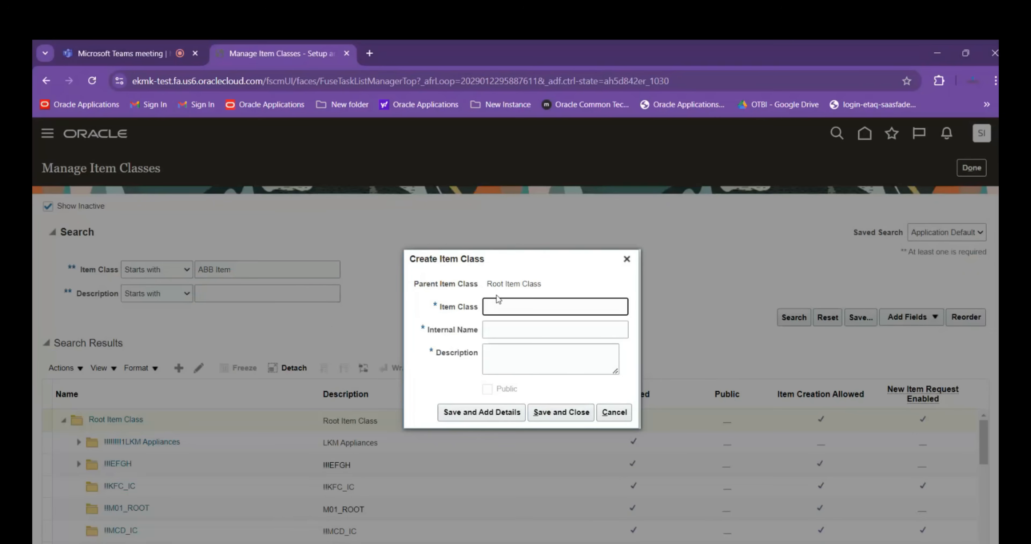
text(ABB ITEM CLASS03)
Give the class internal name ABB_ITEM_CLASS03 and description ABB ITEM CLASS03ABB ITEM CLASS03, and save it to add details
drag(562, 307, 455, 308)
key(ctrl+c)
click(496, 332)
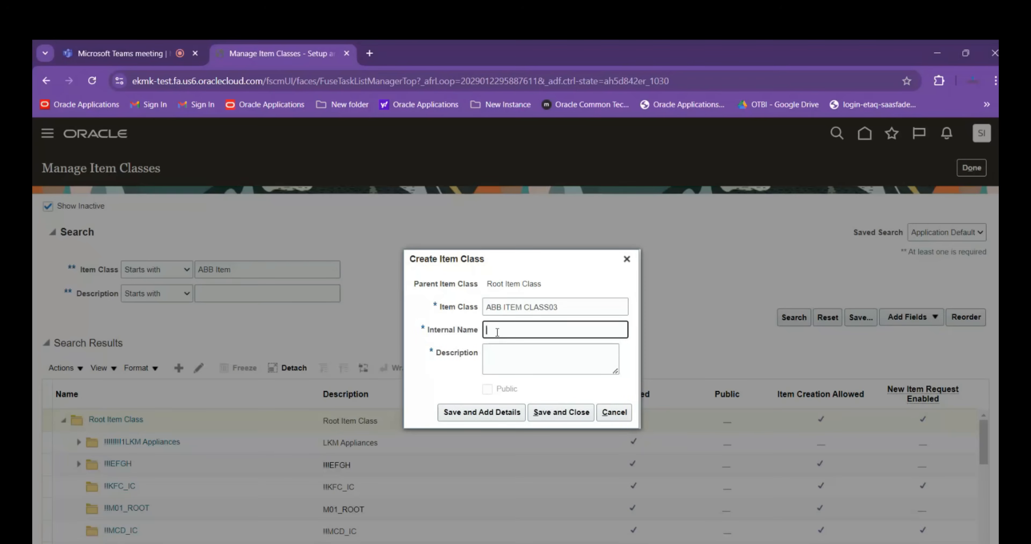
click(496, 352)
key(ctrl+v)
key(ctrl+v)
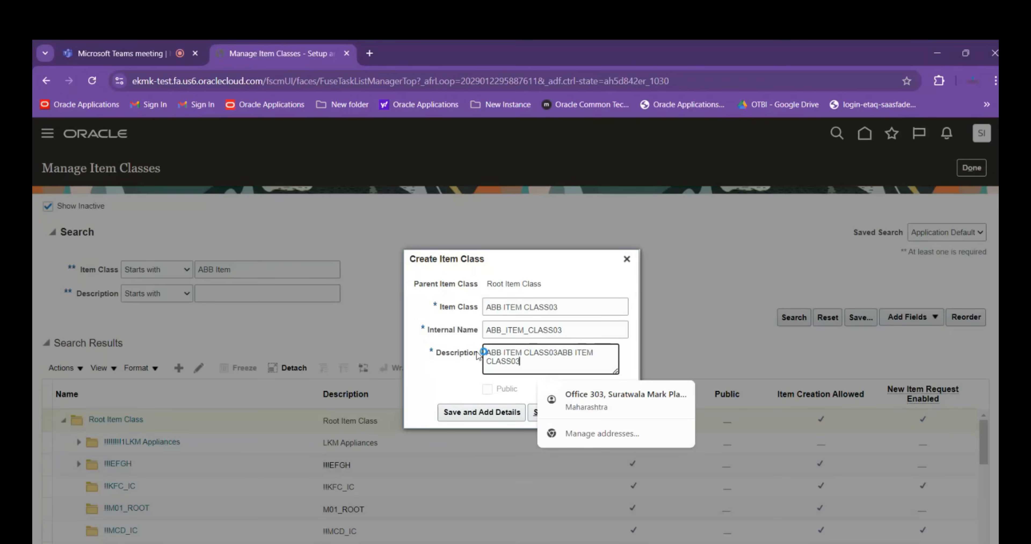
click(508, 402)
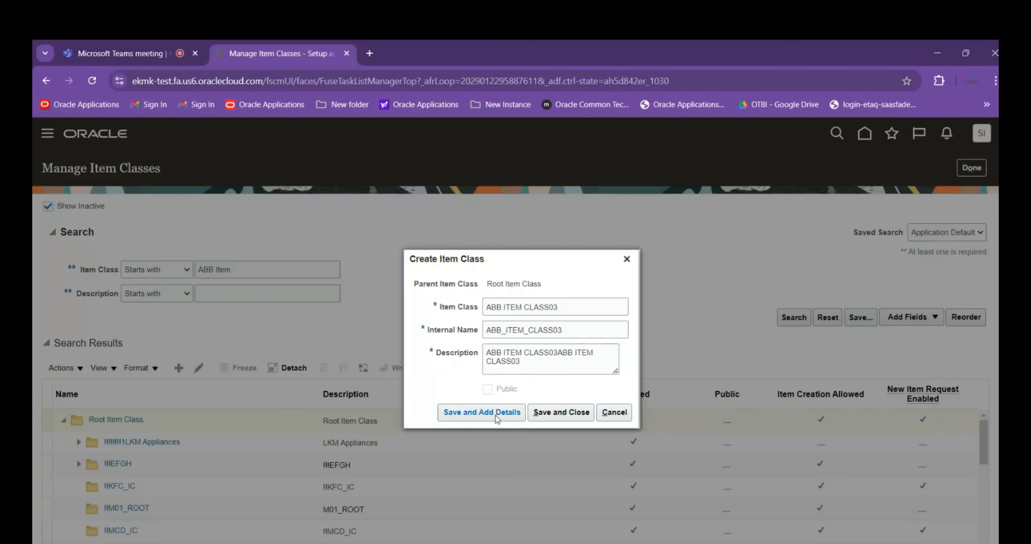
click(476, 414)
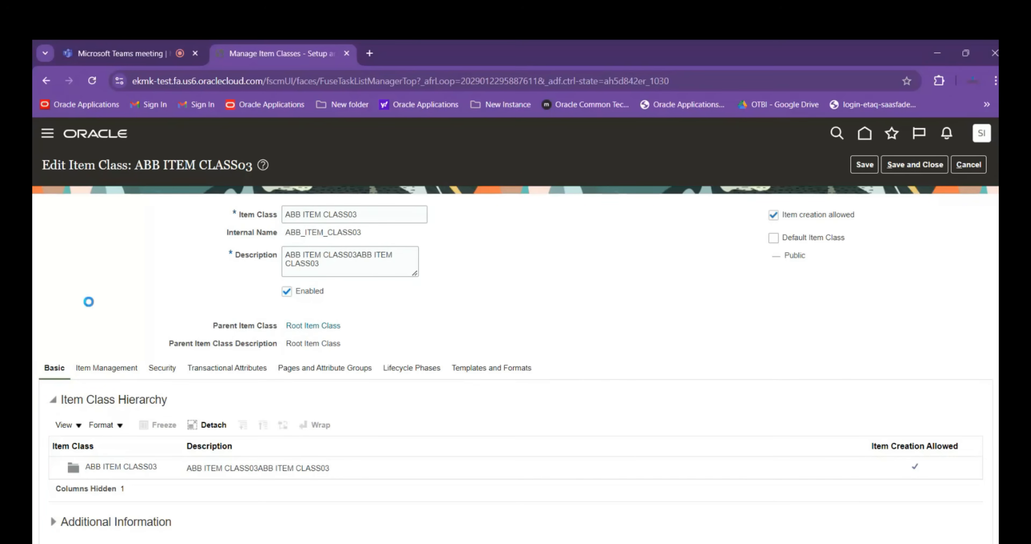
Set the item number generation method of ABB ITEM CLASS03 to User Defined
click(106, 367)
scroll(116, 256, down, 1)
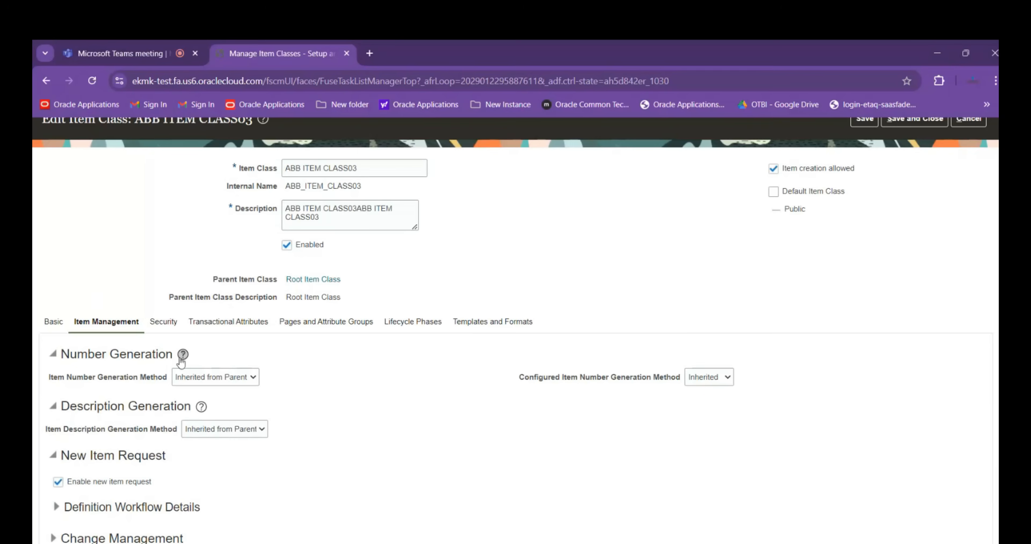
click(226, 380)
click(233, 419)
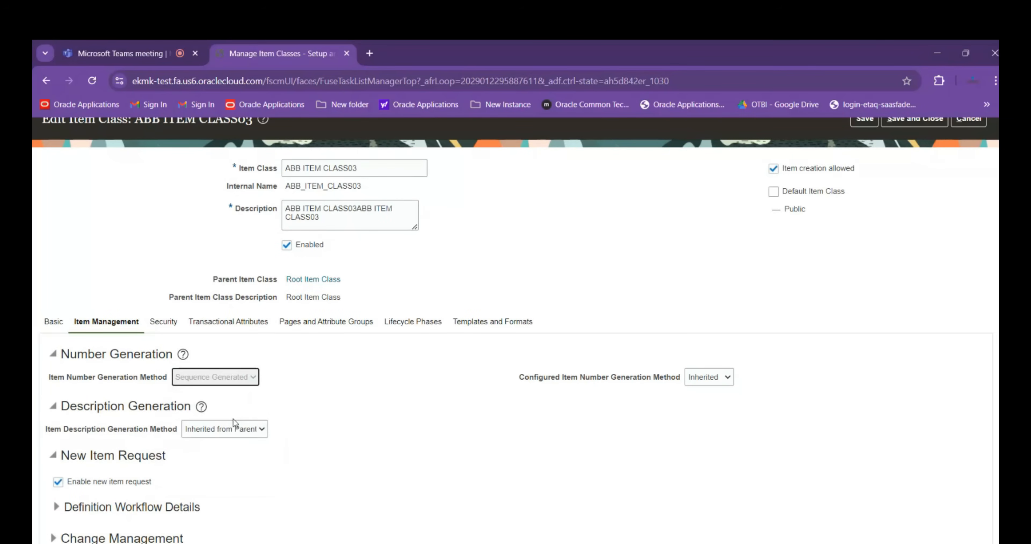
click(239, 377)
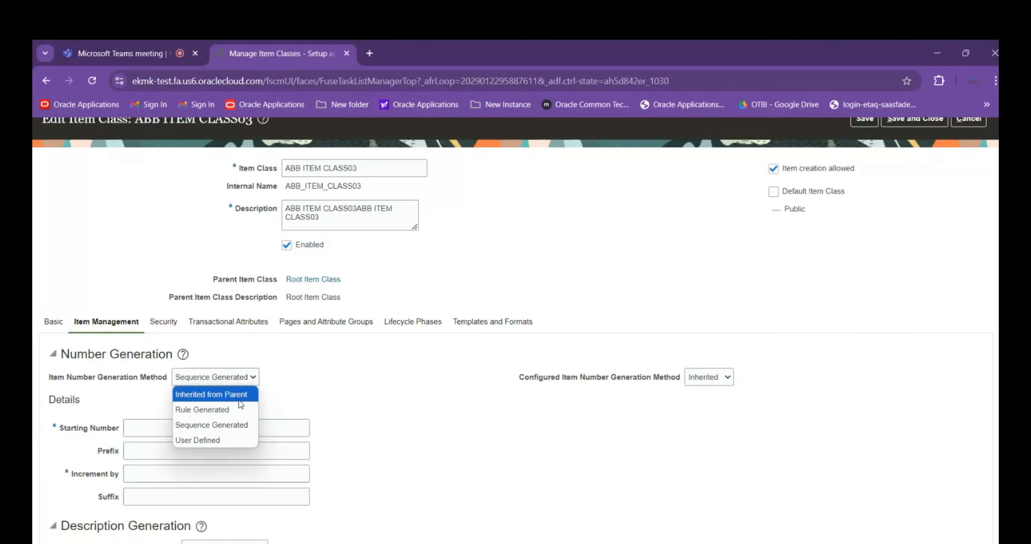
click(200, 440)
click(745, 273)
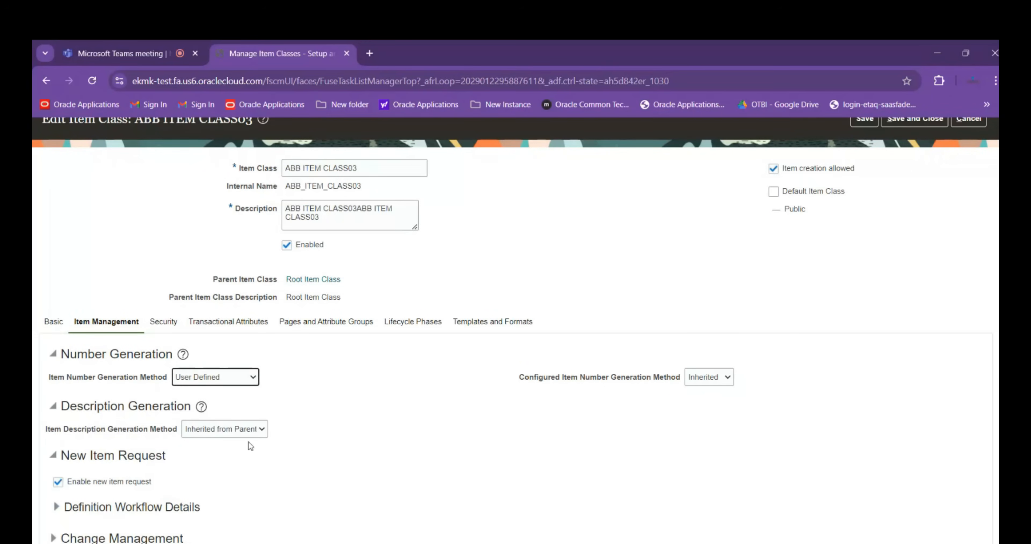
Set the item description generation method to User Defined and disable new item requests for the class
click(246, 435)
click(240, 474)
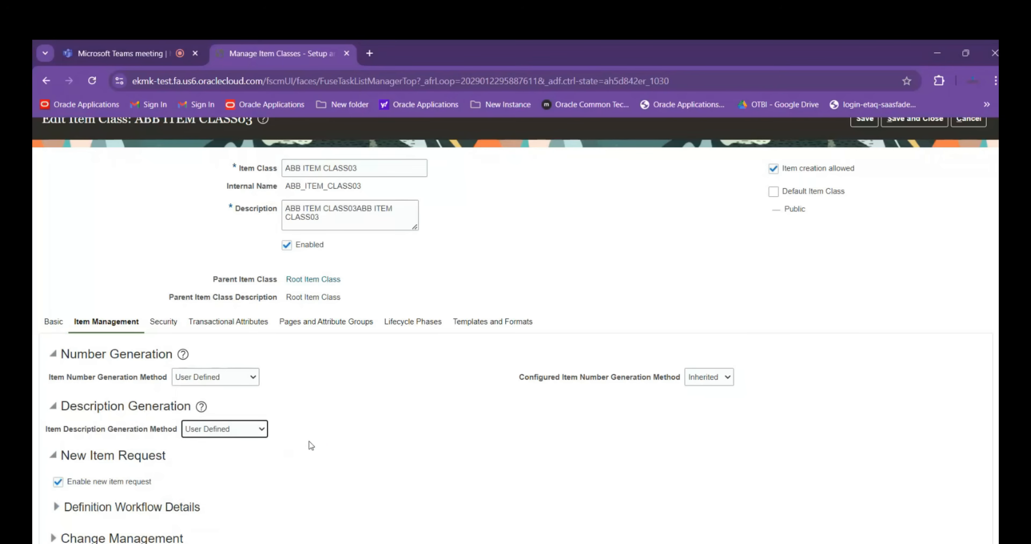
click(58, 482)
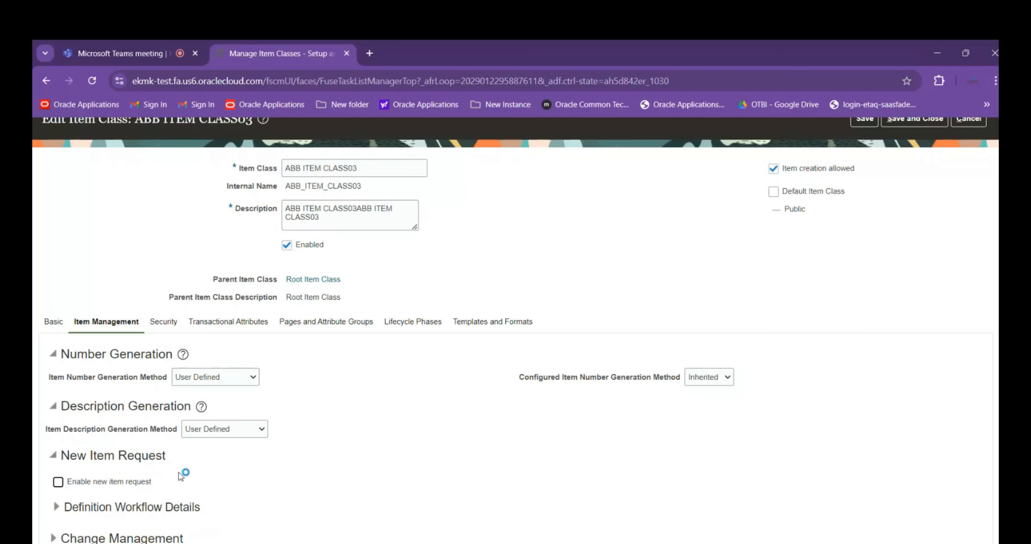
Add a security assignment to ABB ITEM CLASS03 for the group Product Data Steward
click(162, 321)
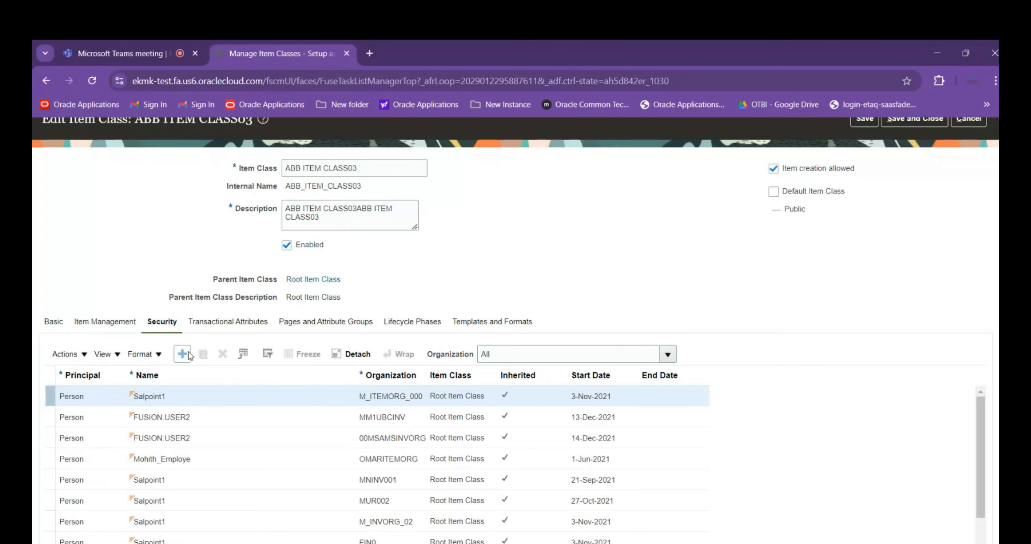
click(183, 353)
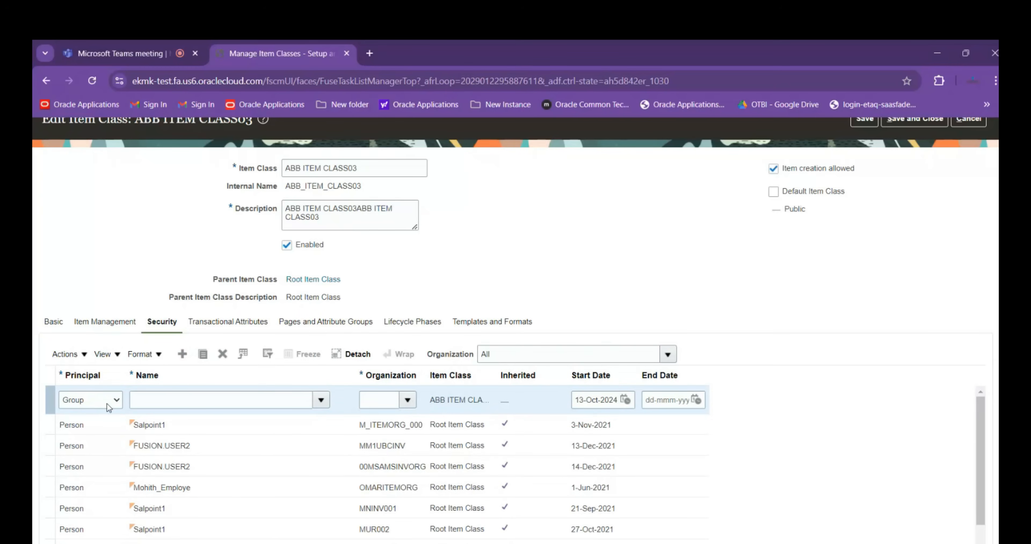
click(156, 397)
text(roduct data)
click(174, 419)
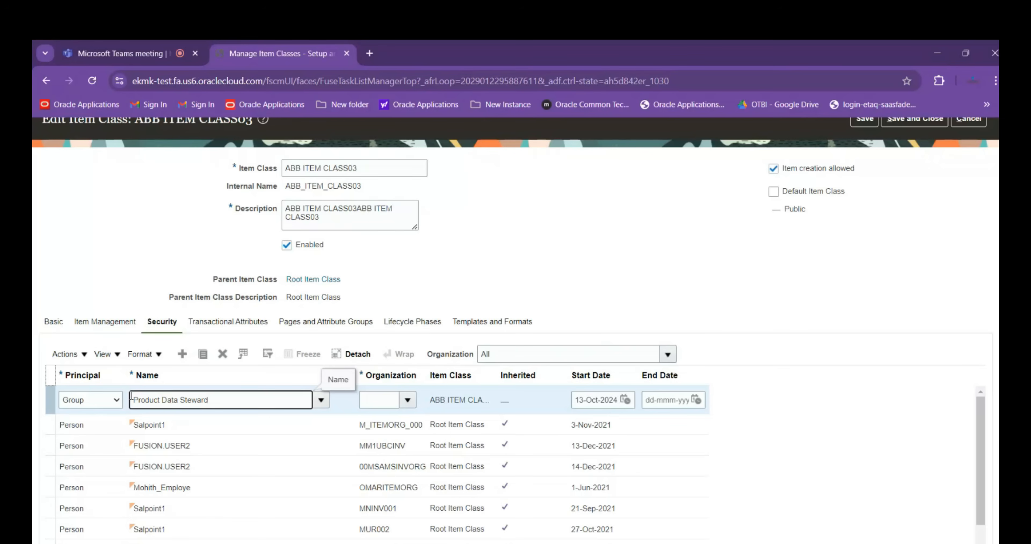
Change the new assignment's principal to Person and choose the implementation user's e-mail account as its name
click(114, 400)
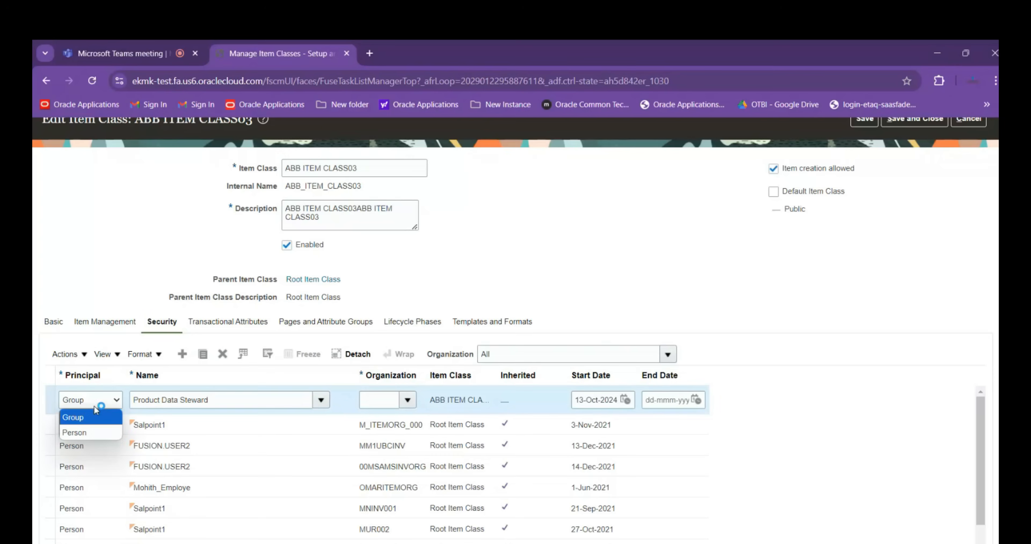
click(83, 432)
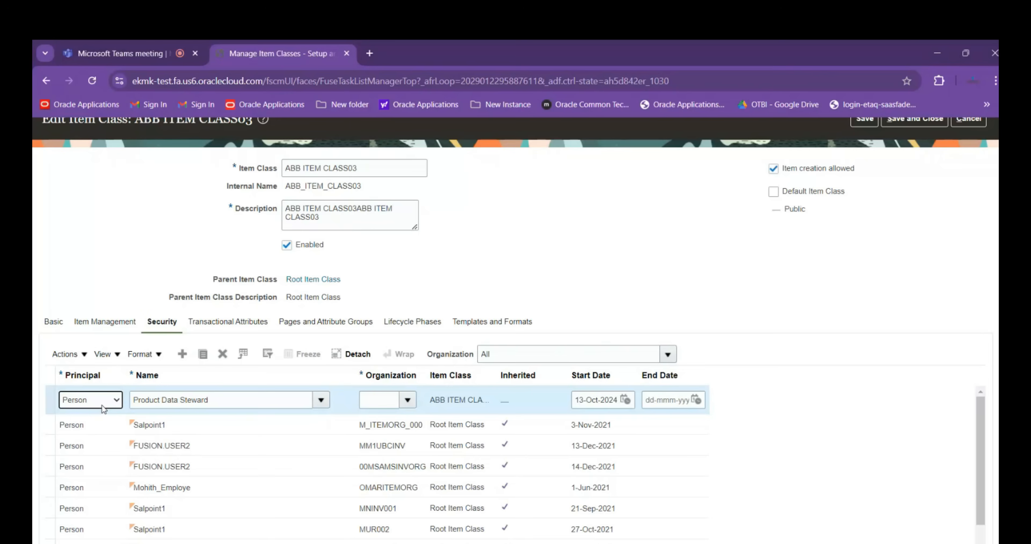
key(Tab)
text(scm.tes)
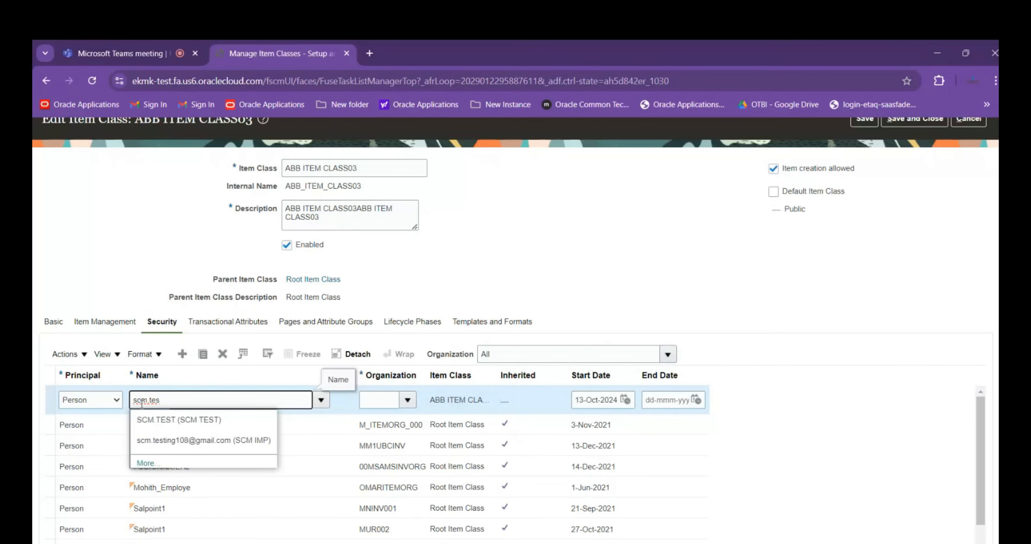
click(154, 443)
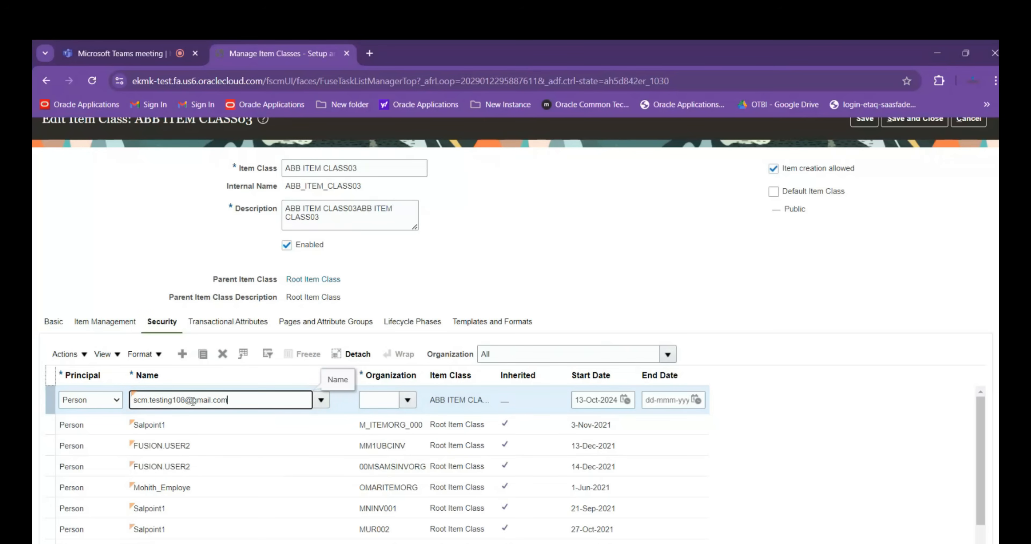
Set the organization of the new person assignment to ABBIMO
click(365, 400)
text(ABB)
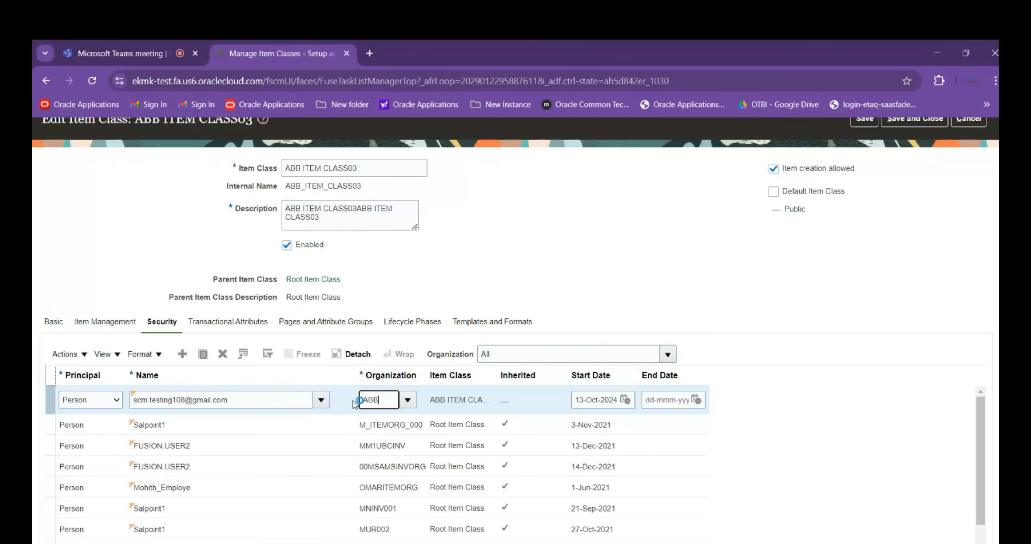
text(IMO)
key(Tab)
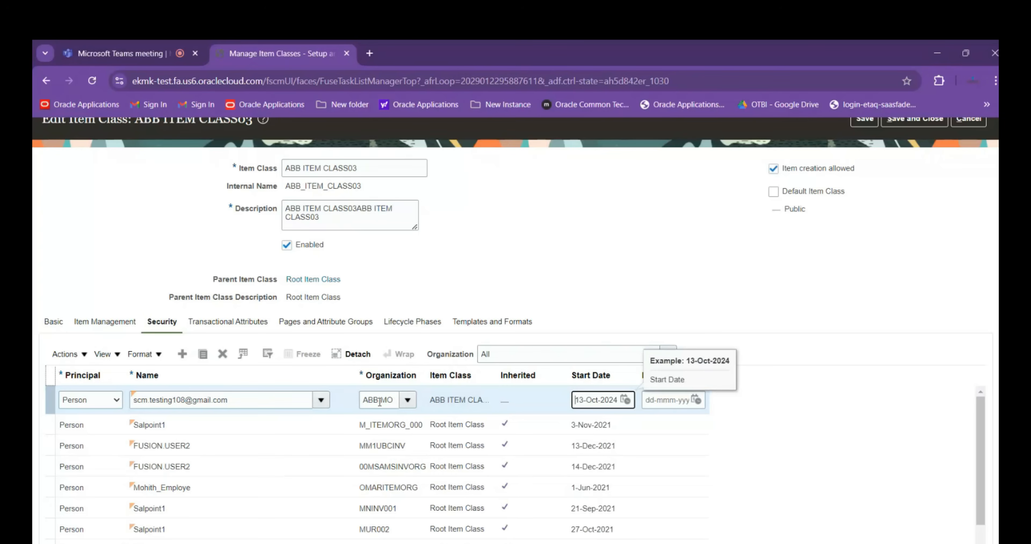
Search for all available actions without criteria and add every one to the implementation user's ABBIMO assignment
scroll(964, 289, down, 3)
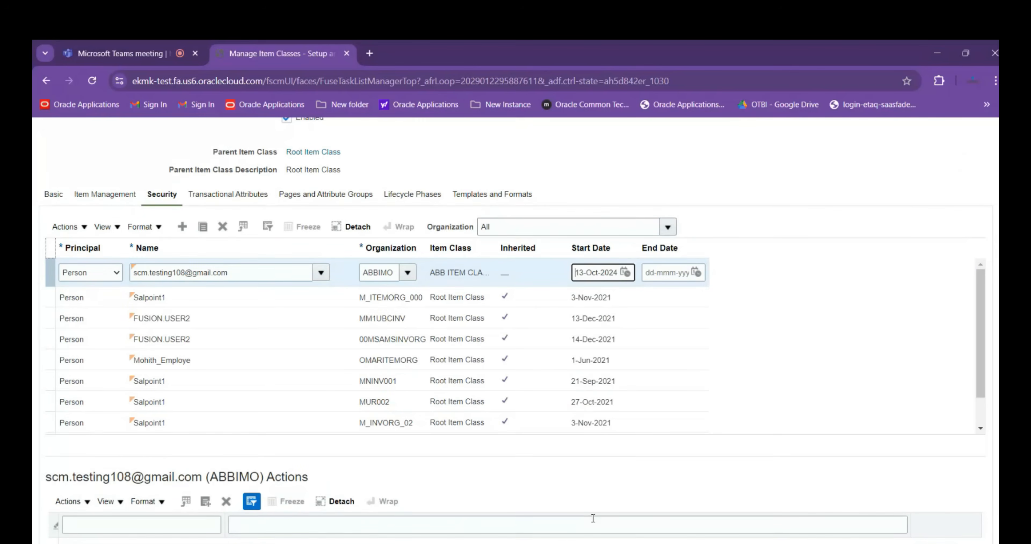
scroll(592, 517, down, 1)
scroll(582, 480, down, 1)
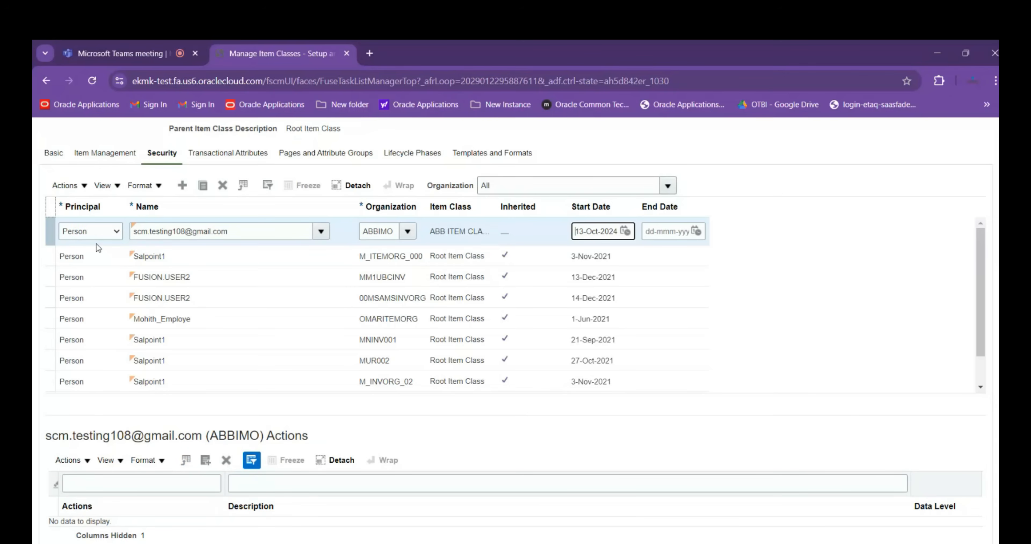
click(206, 463)
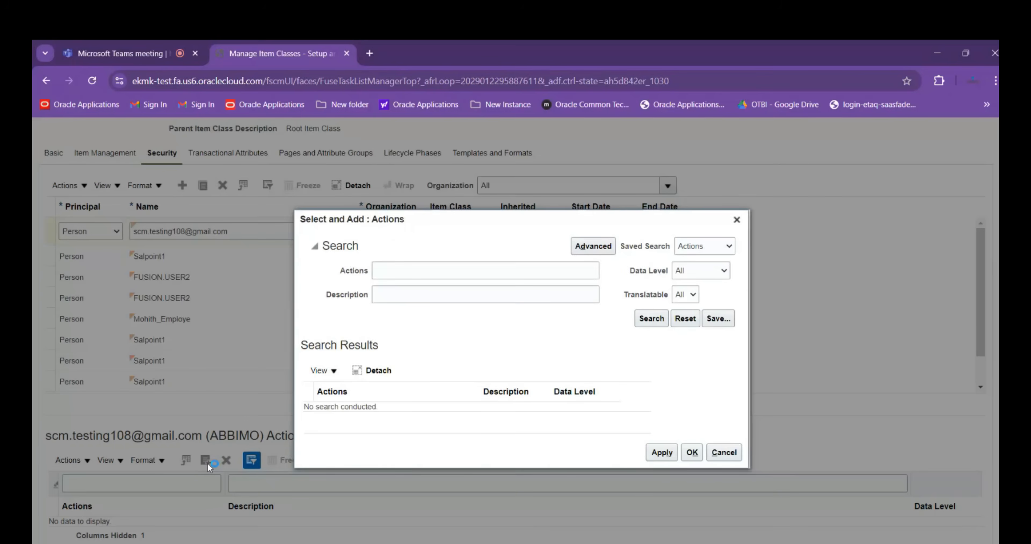
click(650, 319)
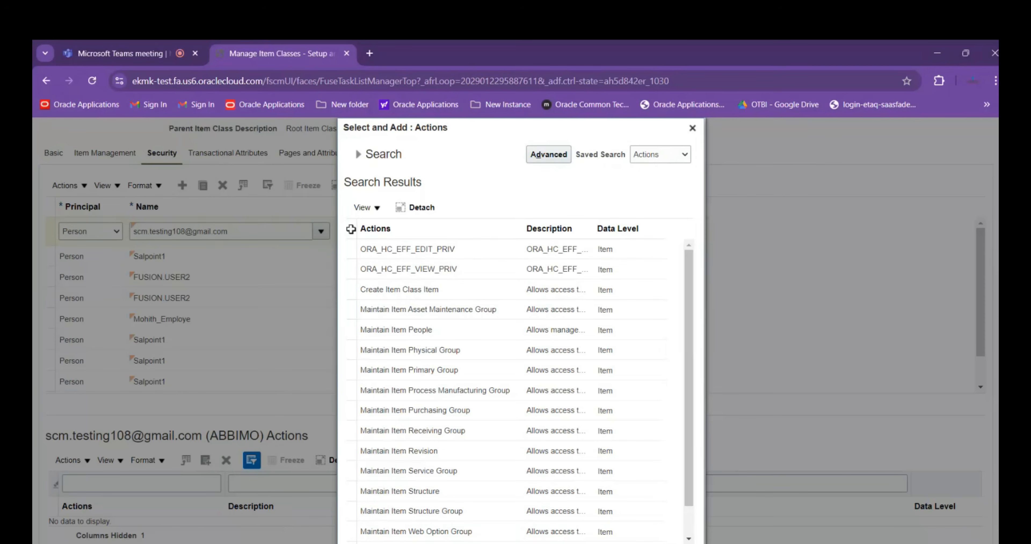
click(348, 229)
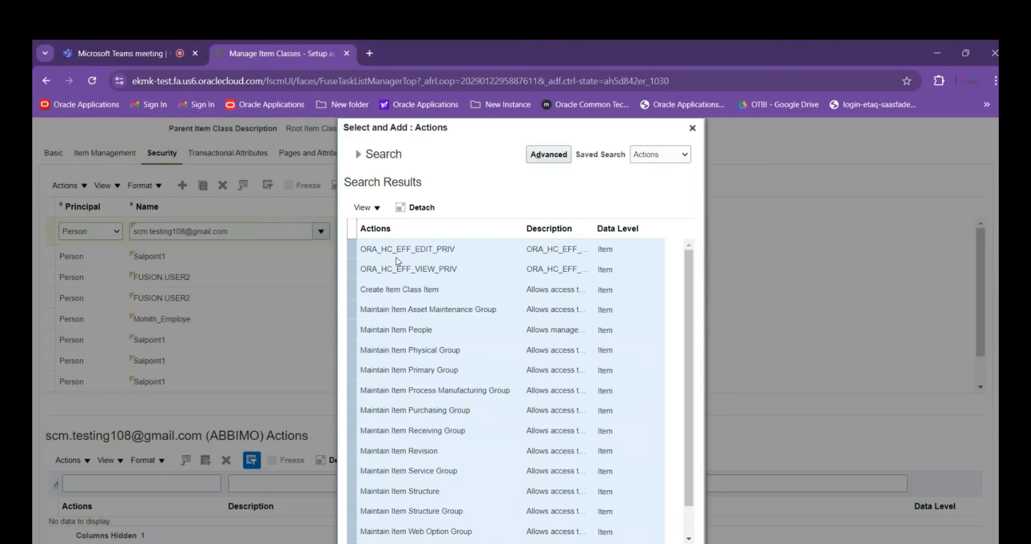
scroll(686, 381, down, 5)
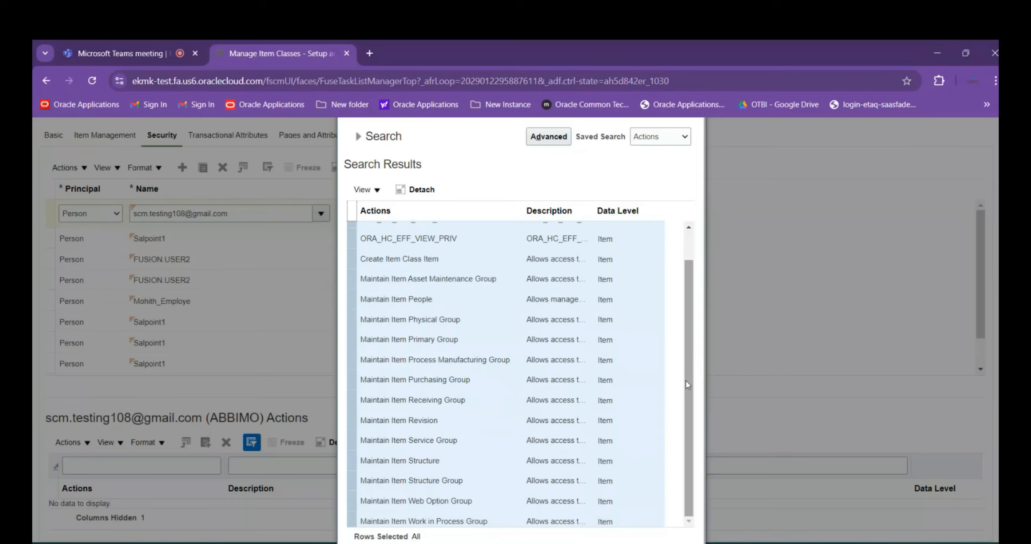
click(627, 540)
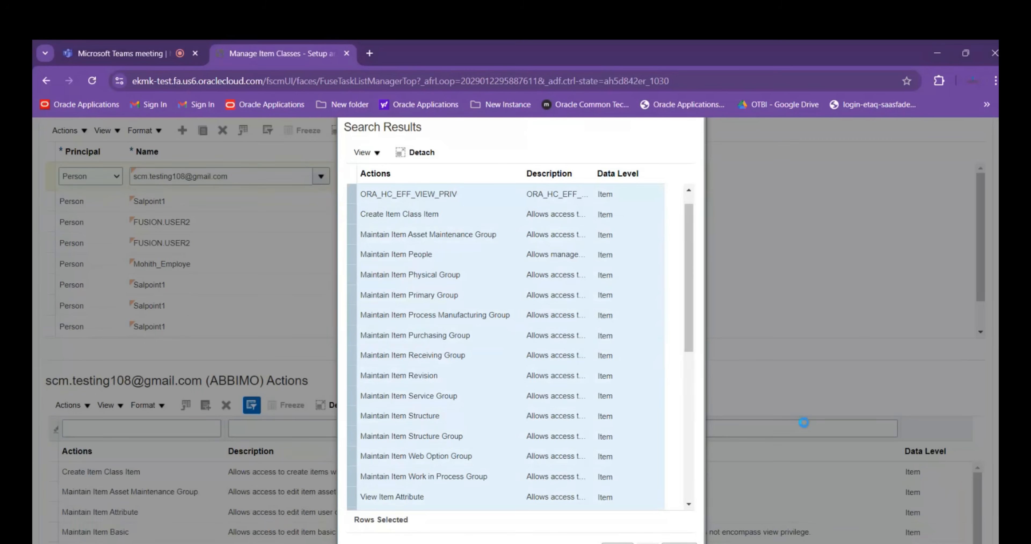
Duplicate the implementation user's ABBIMO person assignment in the security list of ABB ITEM CLASS03
scroll(939, 352, down, 2)
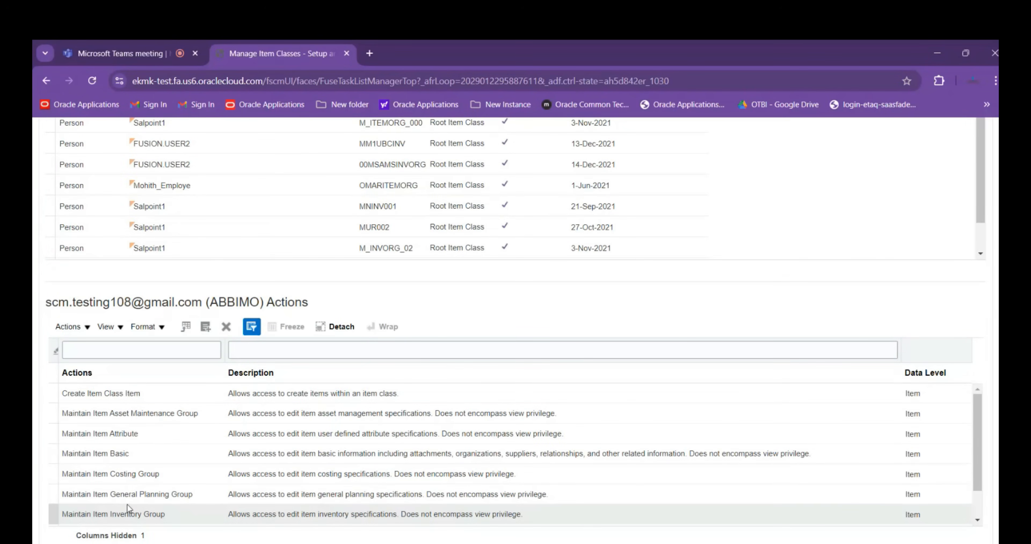
click(132, 470)
scroll(430, 426, up, 5)
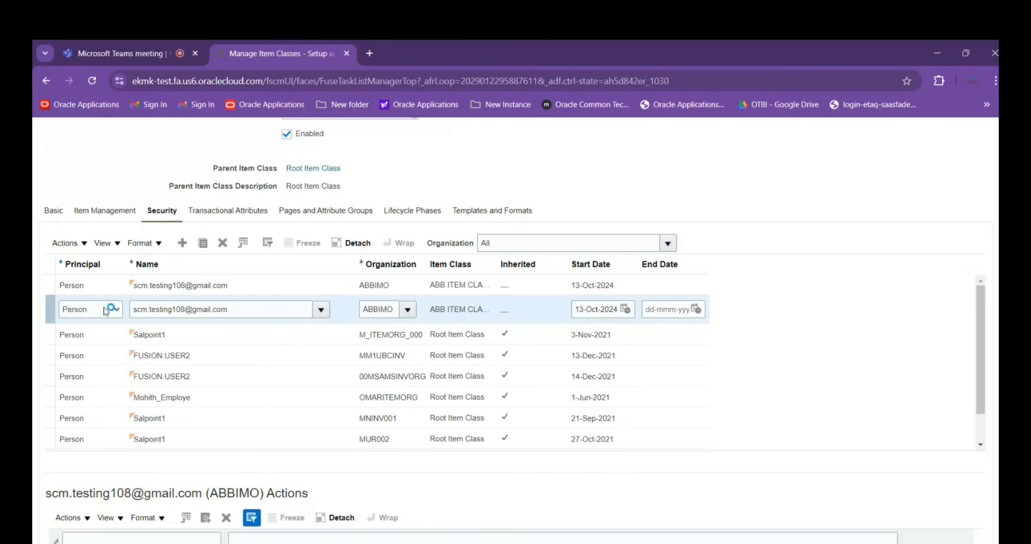
click(152, 309)
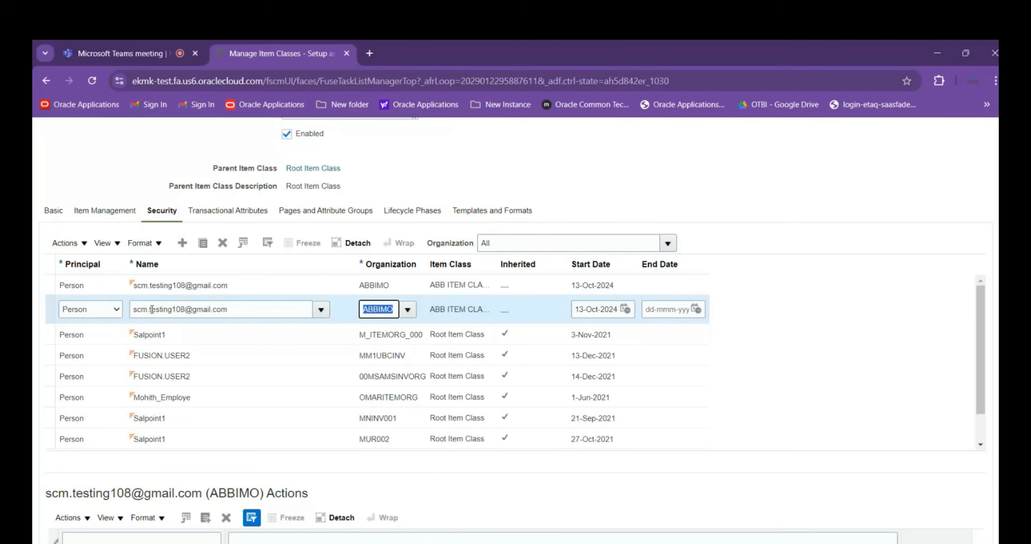
Set the duplicated assignment's organization to ABBINV01, then save and close the item class
scroll(378, 507, down, 3)
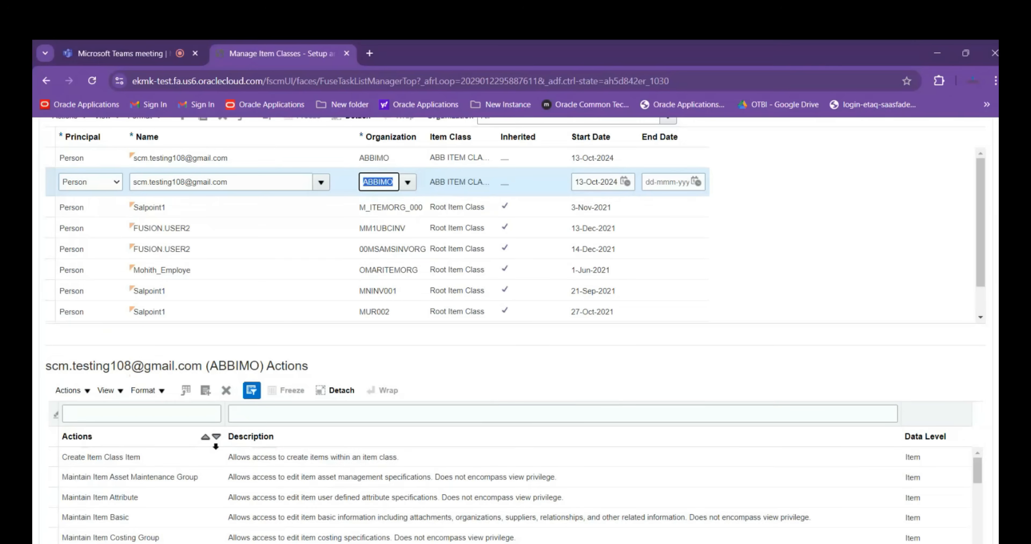
text(AB)
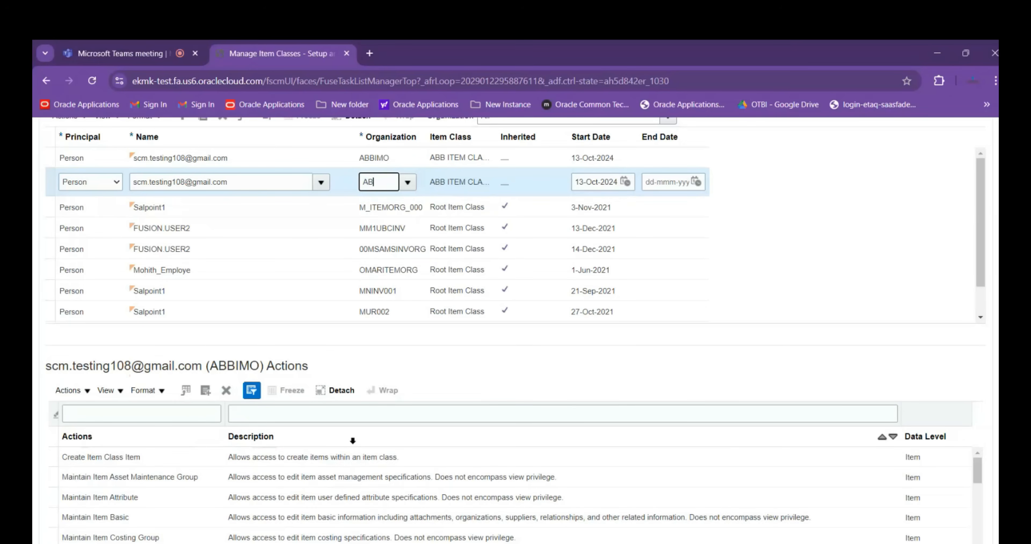
text(BINV01)
key(Tab)
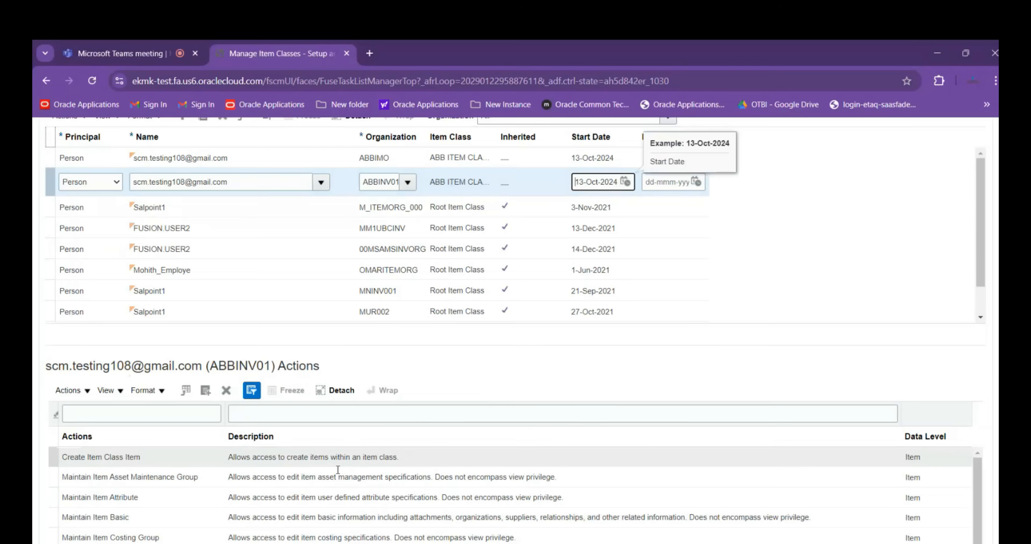
scroll(933, 385, up, 7)
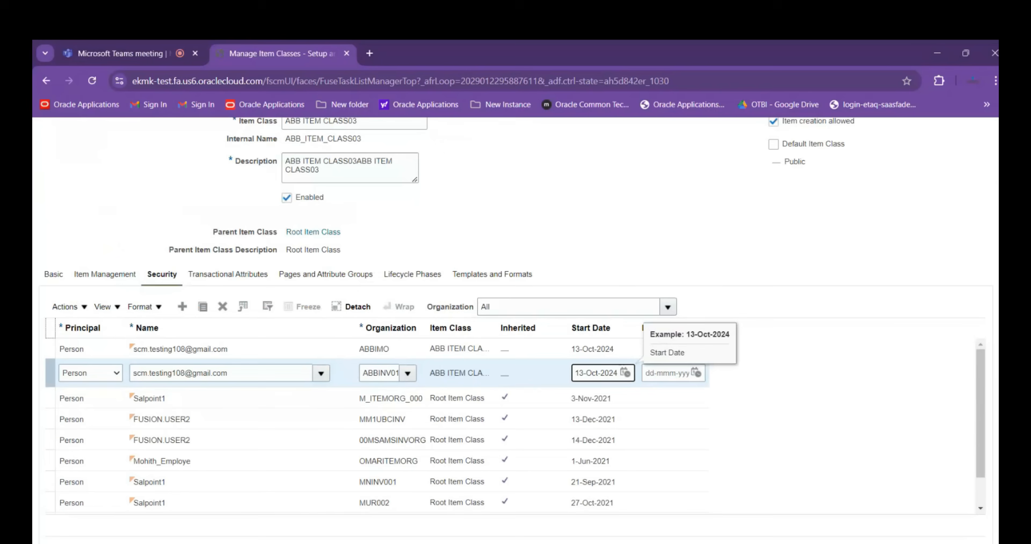
click(915, 166)
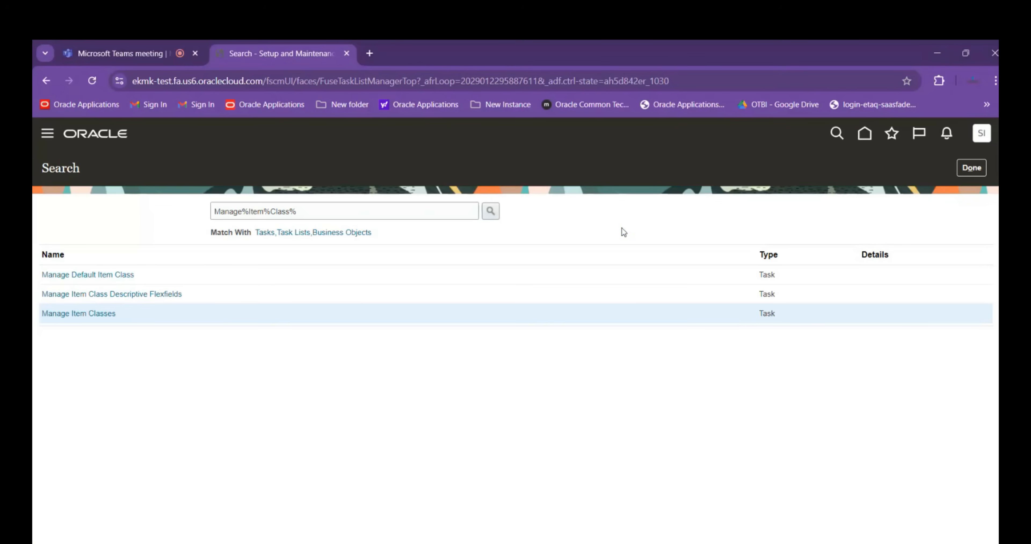
Return to the home page and open the Product Information Management work area under Product Management
click(865, 133)
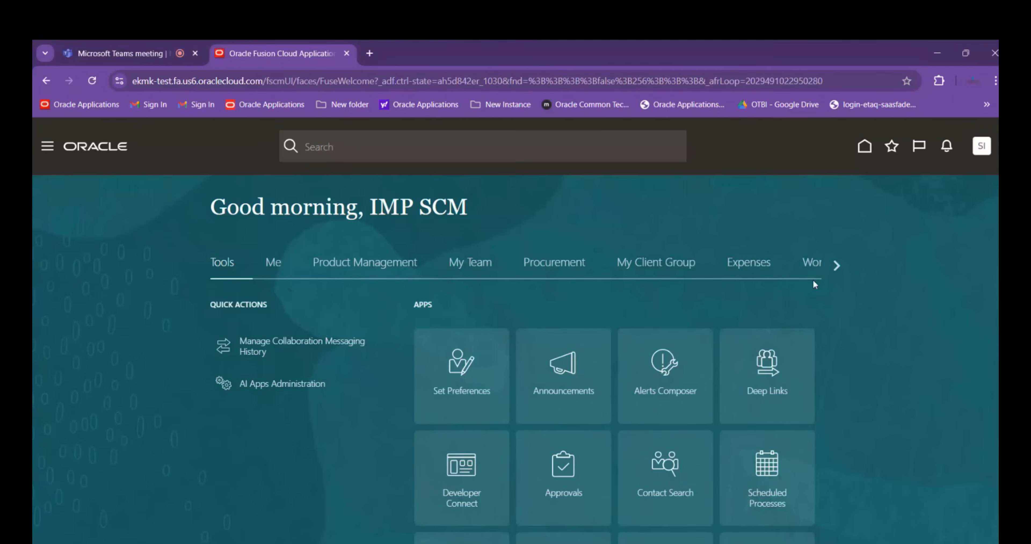
click(835, 264)
click(836, 264)
click(195, 266)
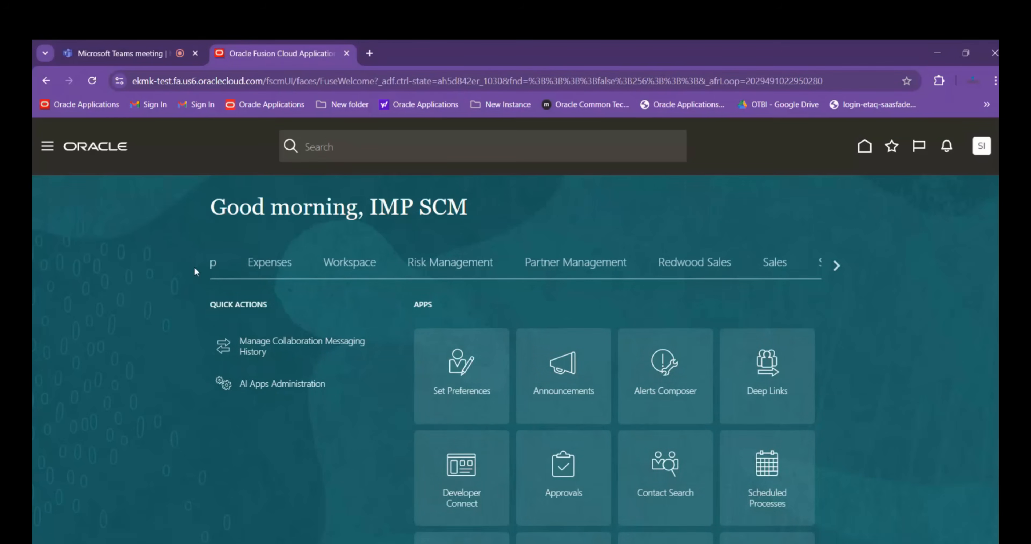
click(194, 266)
click(375, 266)
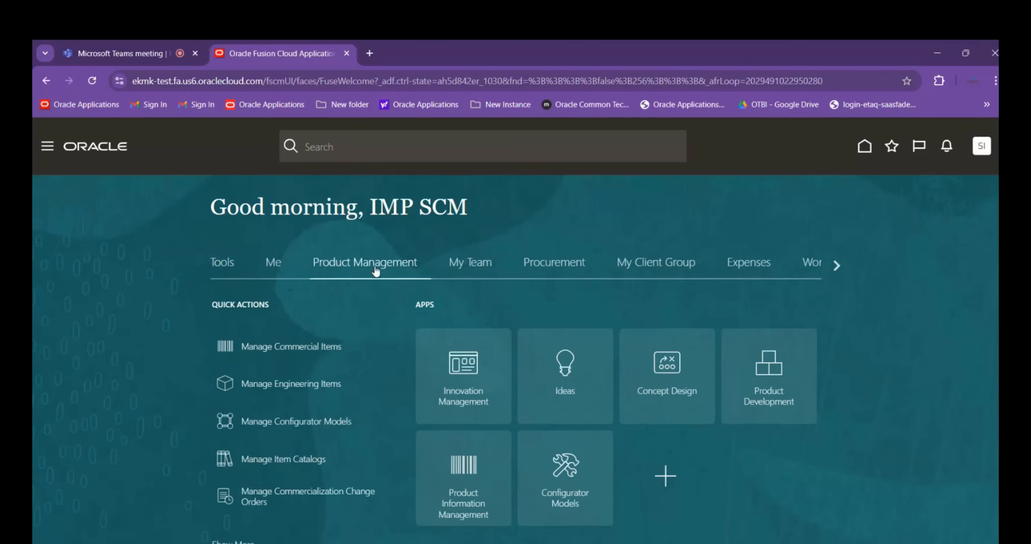
click(505, 482)
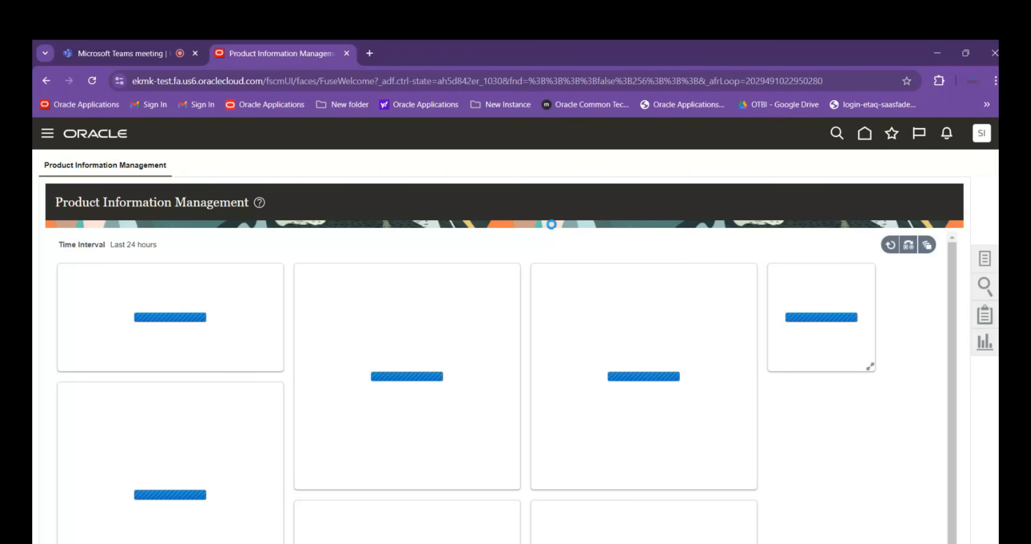
Start a new item in organization ABBIMO to check the available item classes, select ABB ITEM CLASS03, and cancel the creation
click(985, 259)
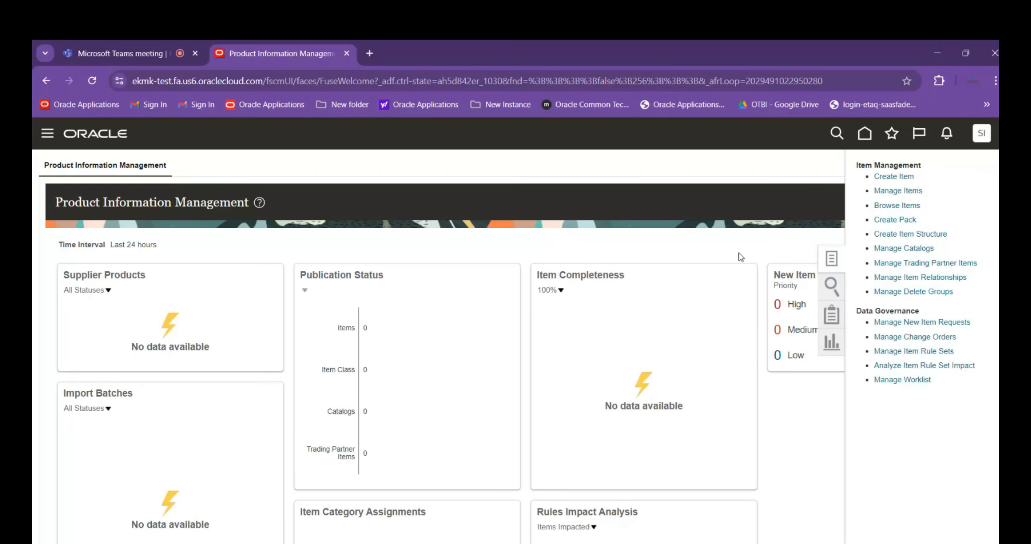
click(886, 177)
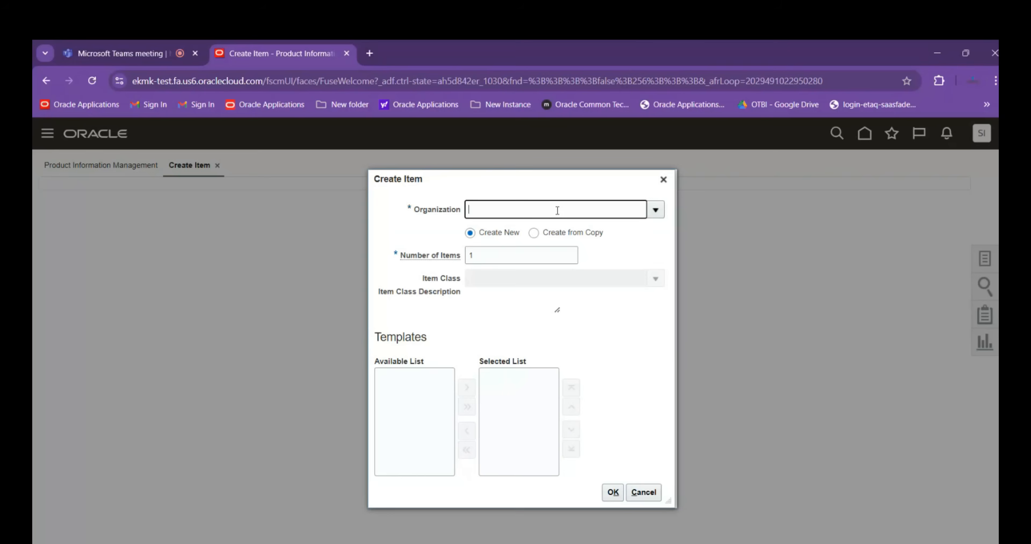
text(ABBIMO)
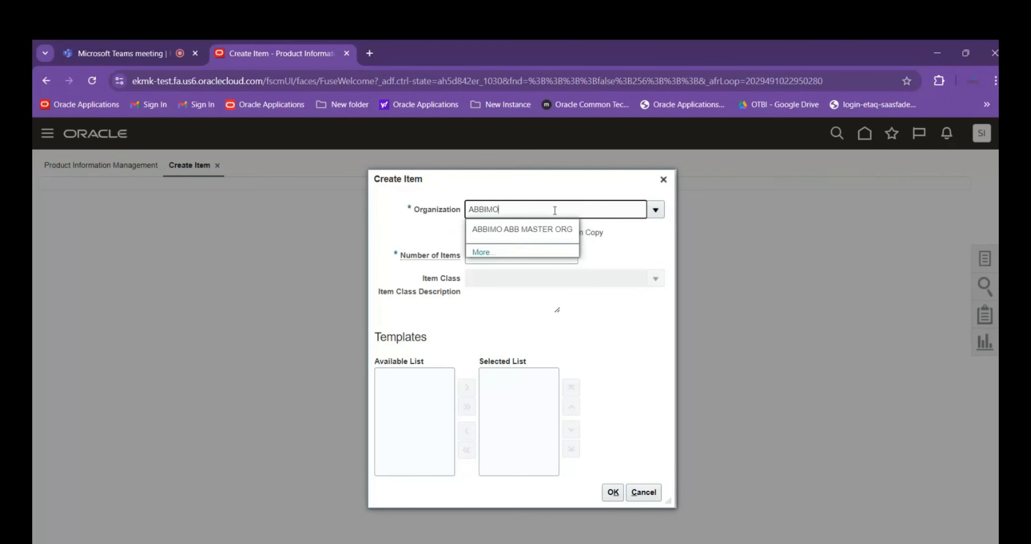
click(530, 231)
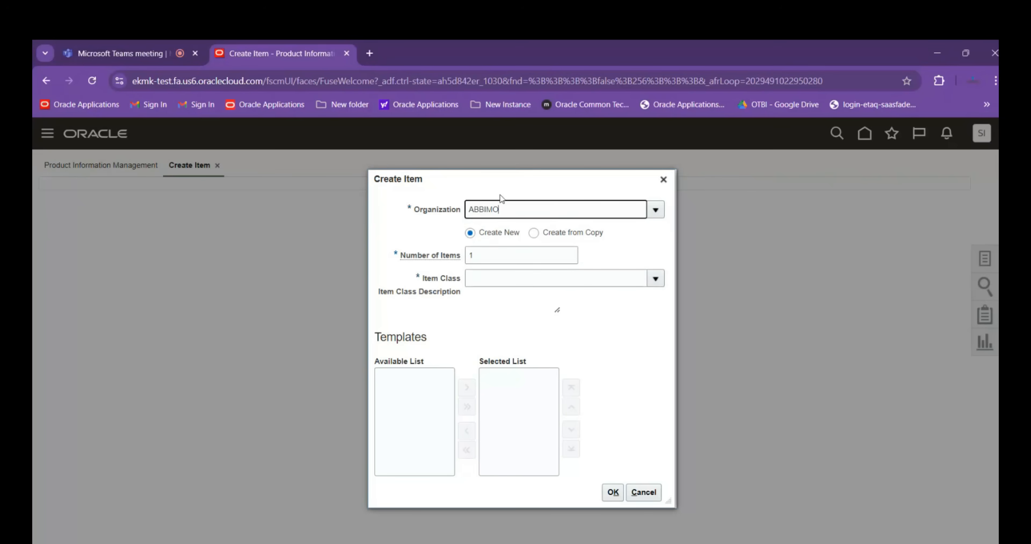
key(Tab)
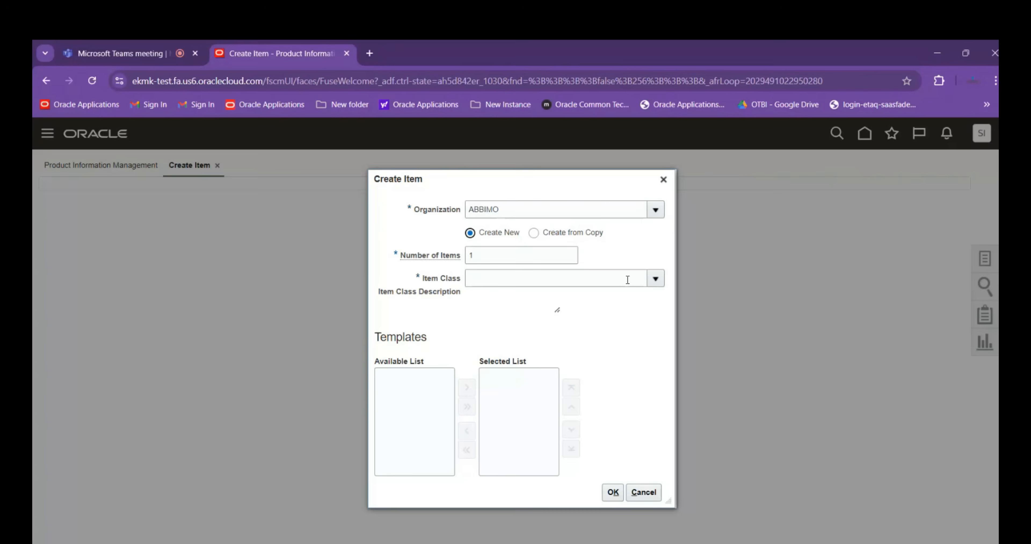
click(656, 278)
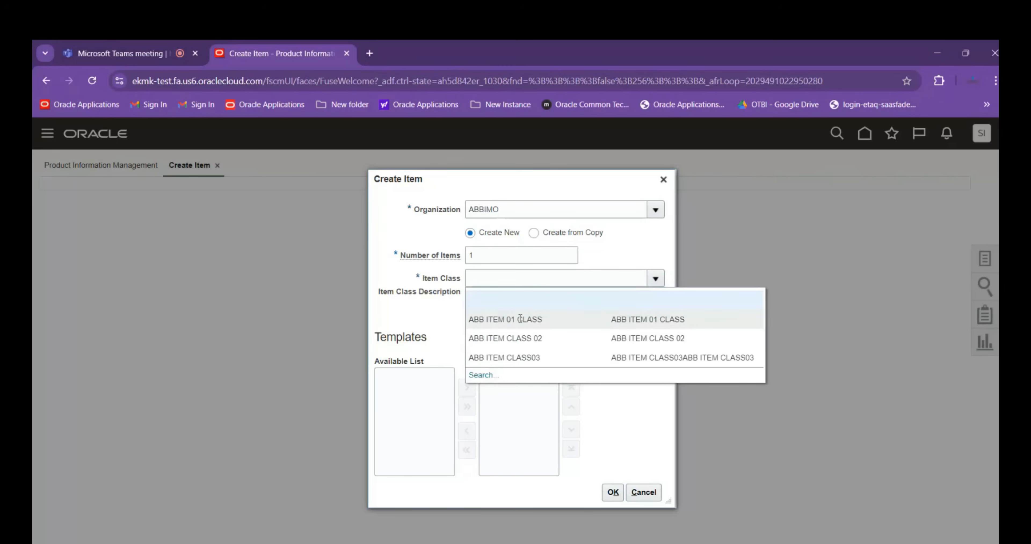
click(536, 324)
click(605, 360)
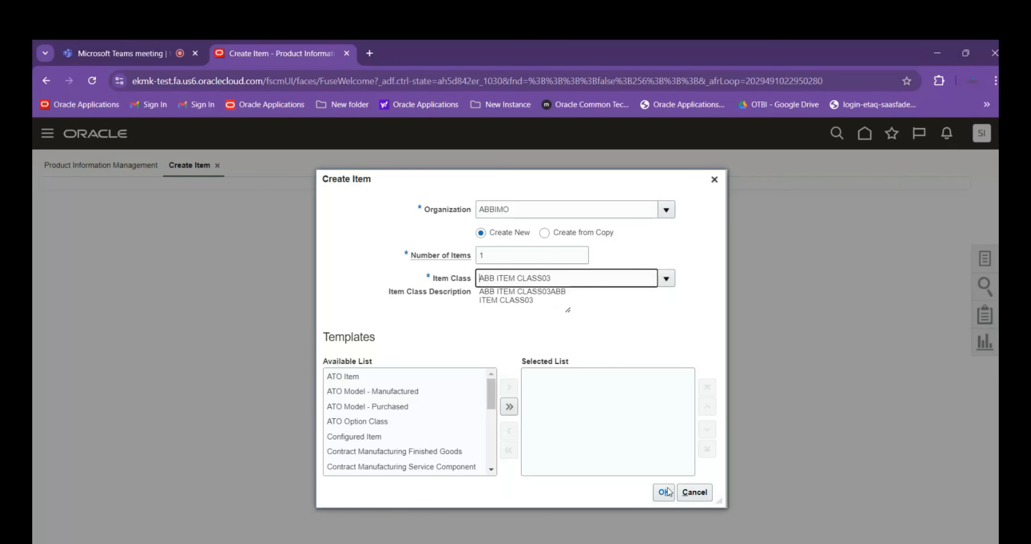
click(691, 496)
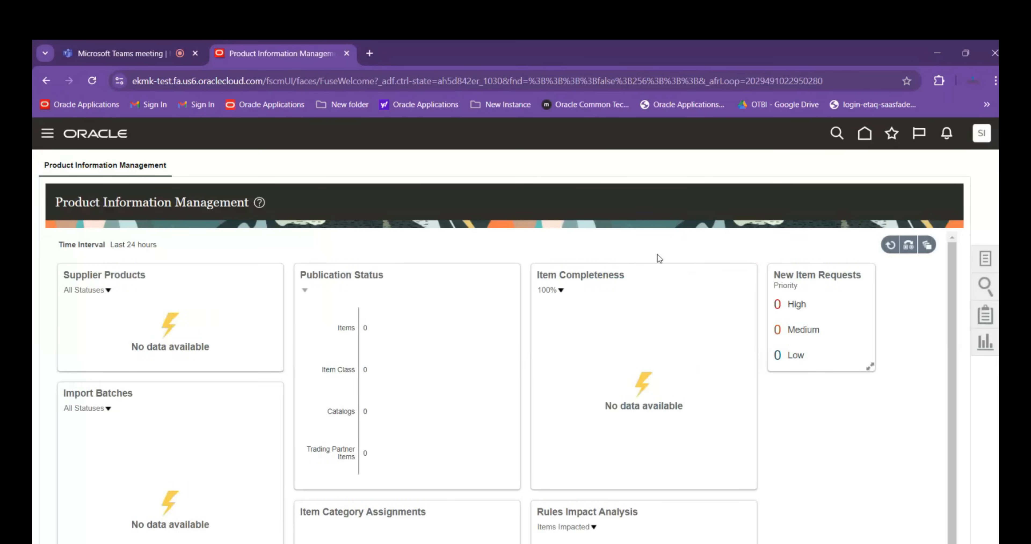
click(985, 259)
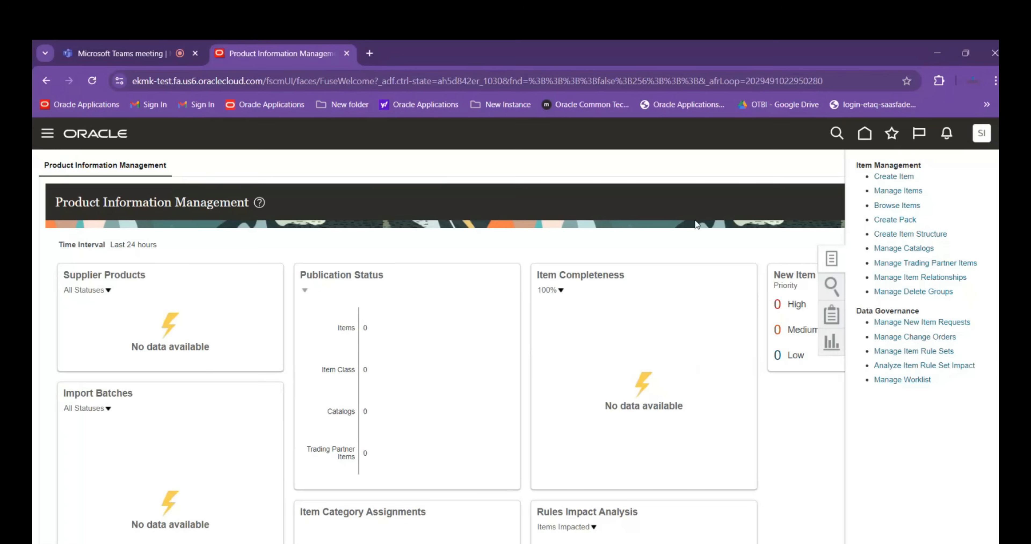
click(697, 251)
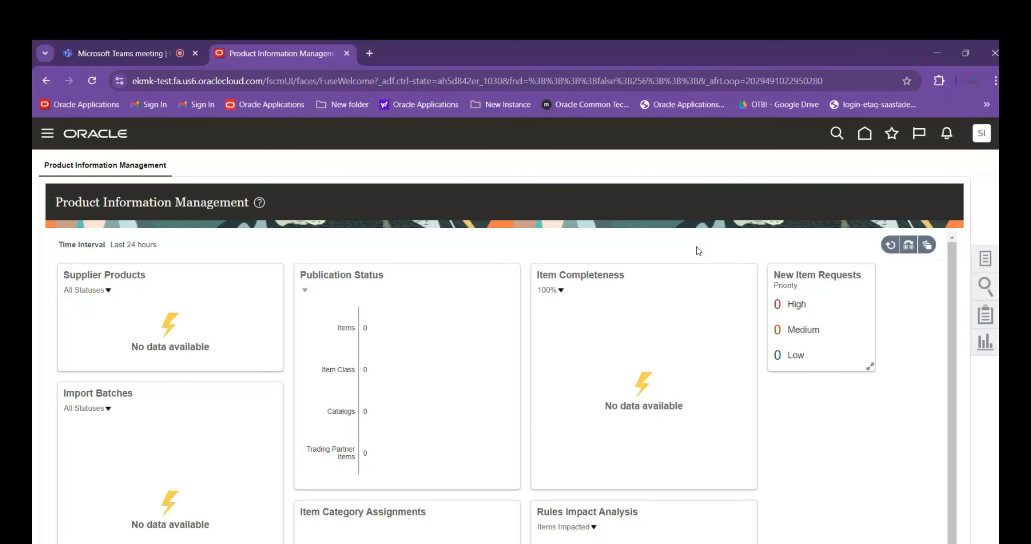
Return to the home page and consult the setup task list in the Session Details workbook in Excel before switching back to Oracle
click(864, 133)
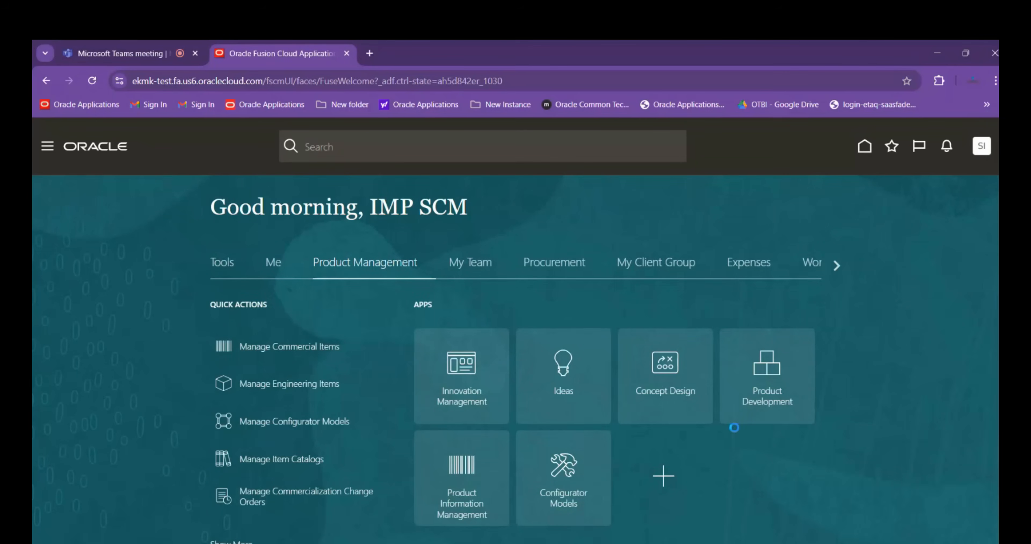
key(alt+Tab)
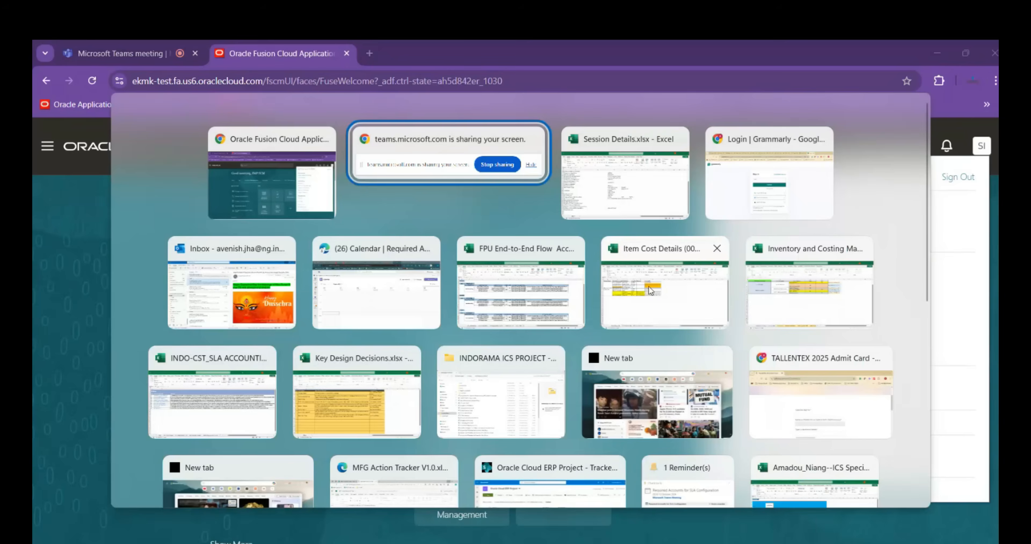
key(alt+Tab)
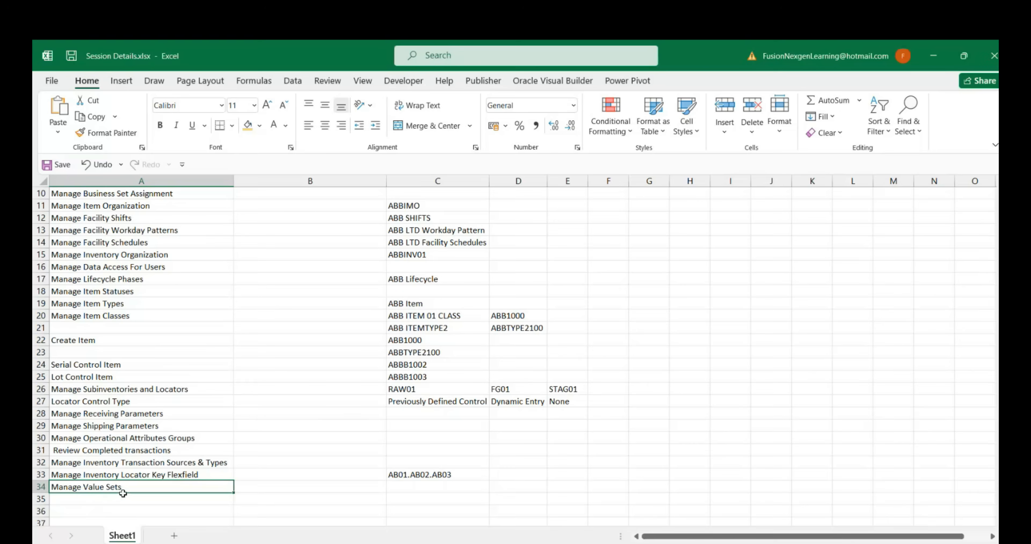
key(alt+Tab)
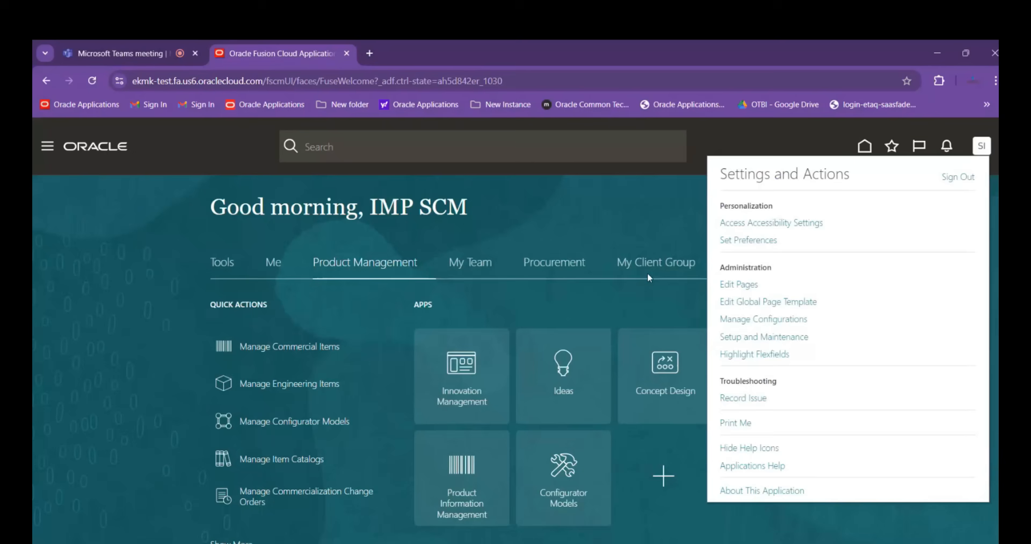
click(631, 215)
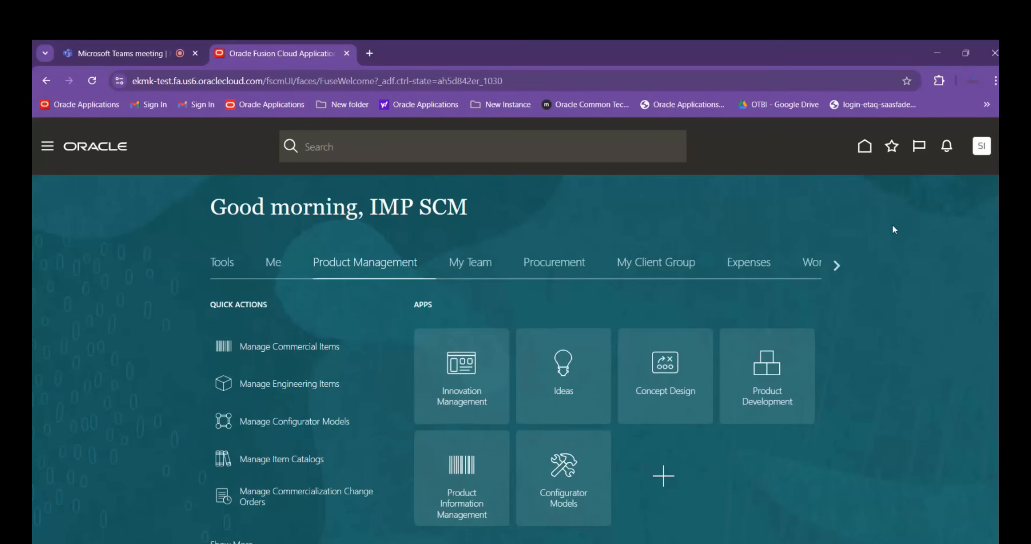
Open the task search in Setup and Maintenance and search for Manage%Account%Aliases%
click(980, 148)
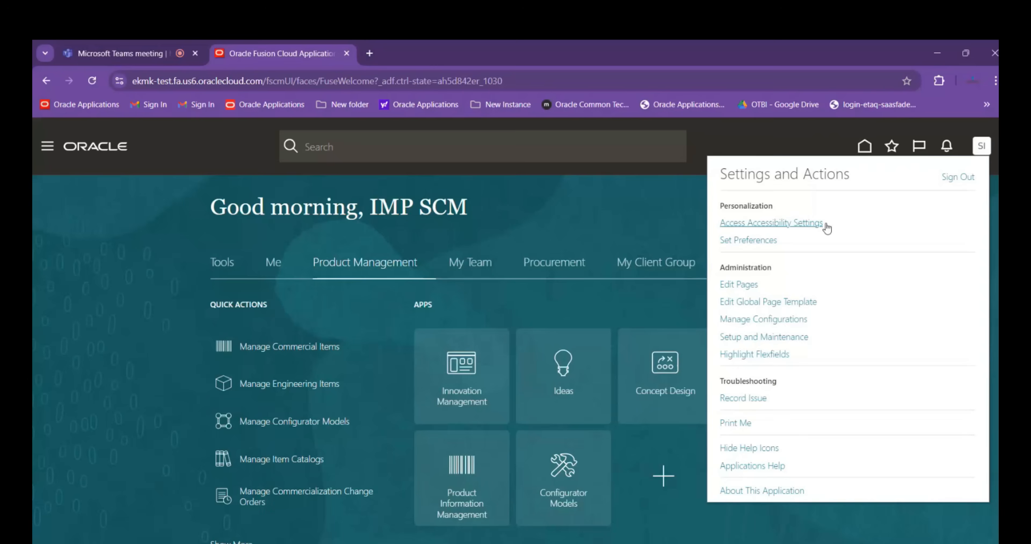
click(777, 339)
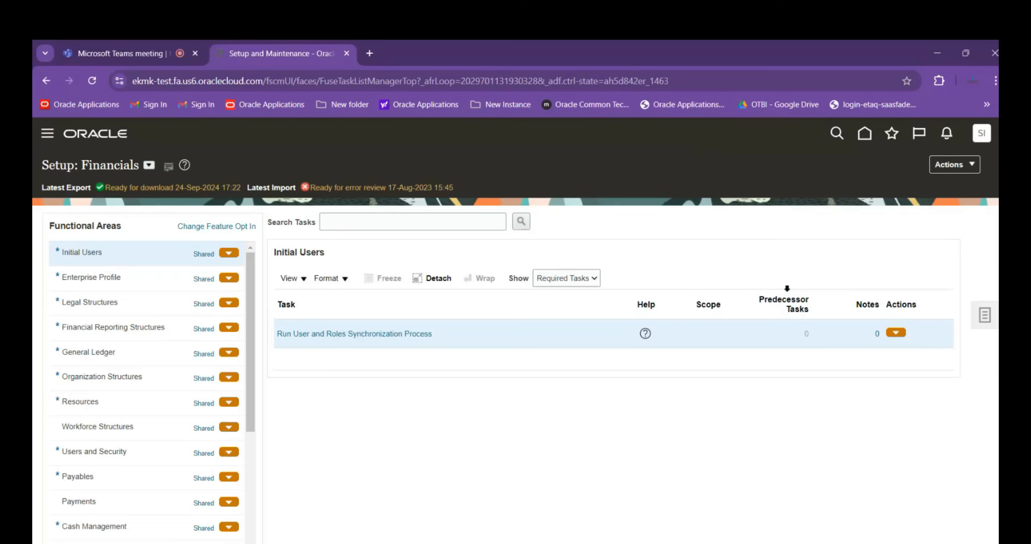
click(984, 315)
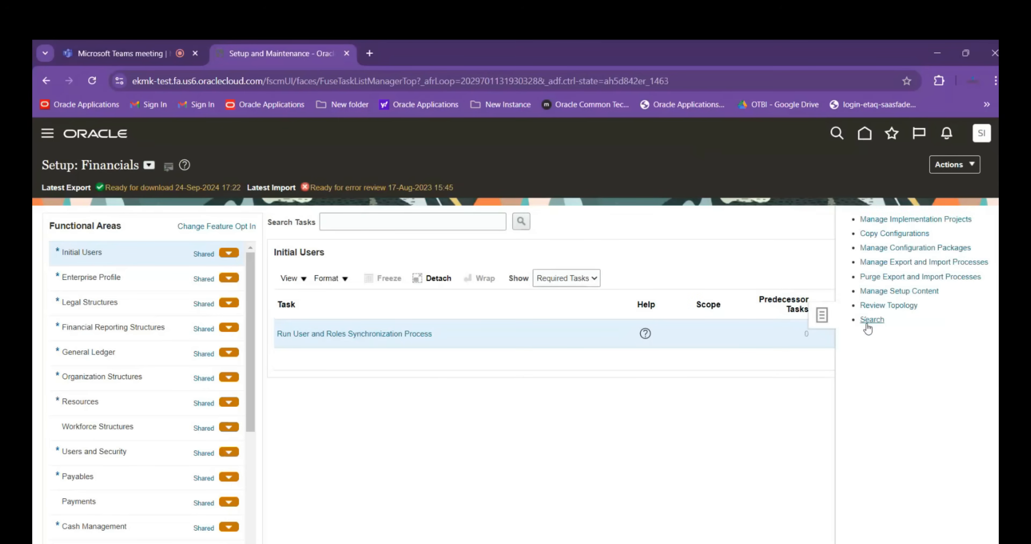
click(865, 321)
click(225, 212)
text(M)
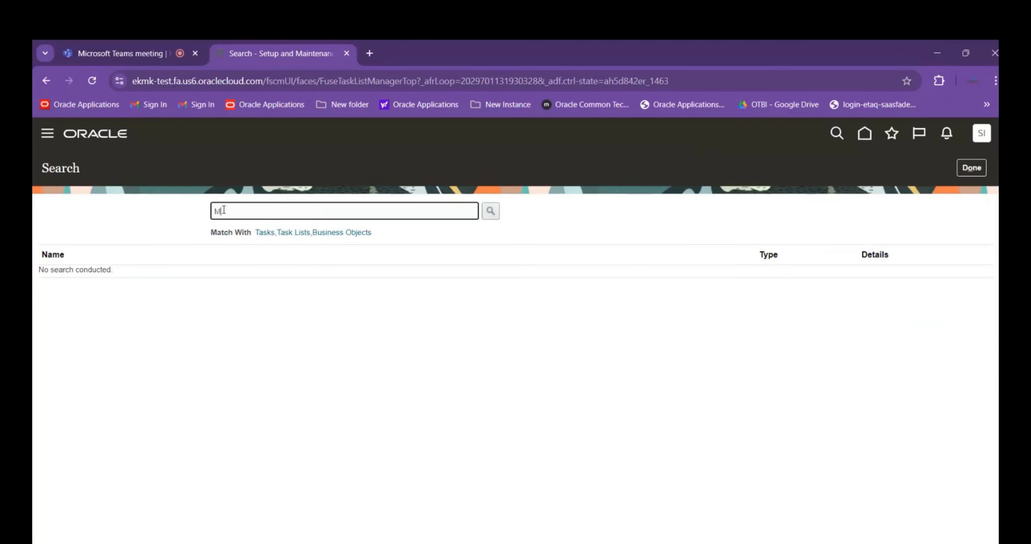
text(anage%Account%Aliases%)
key(Return)
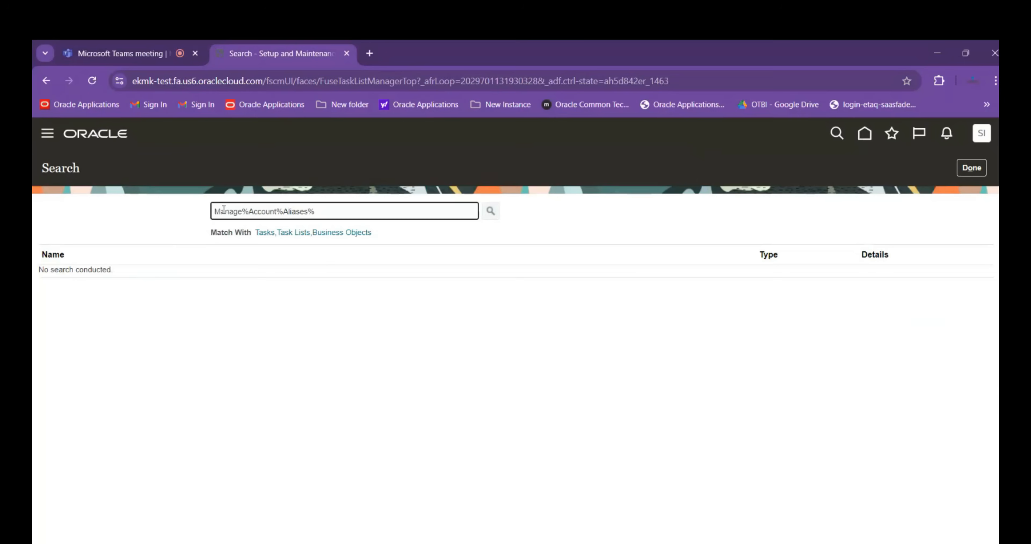
Open the Manage Account Aliases task and view the account segment details of the first SAILPOINT Cash Purchases alias
click(91, 280)
click(91, 281)
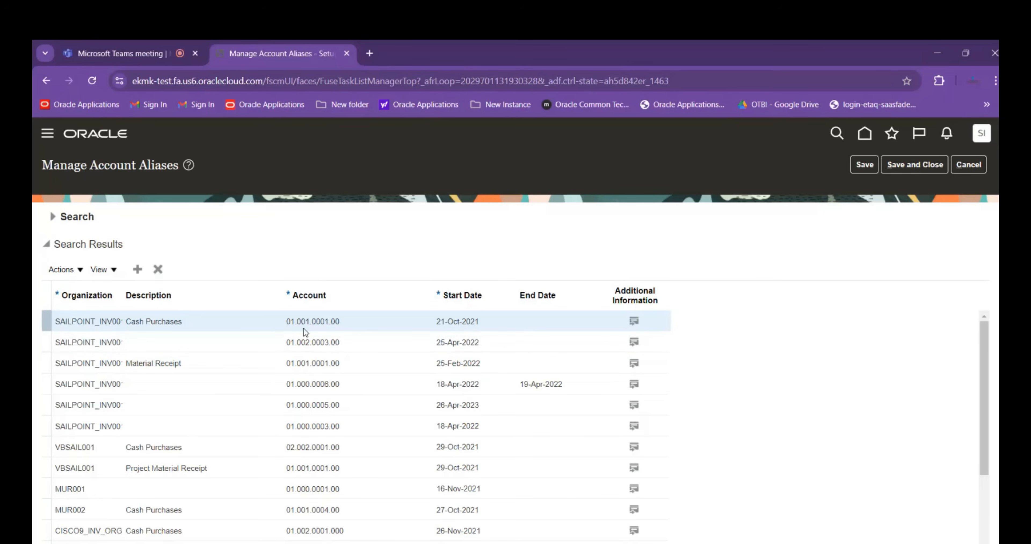
mouse_move(307, 323)
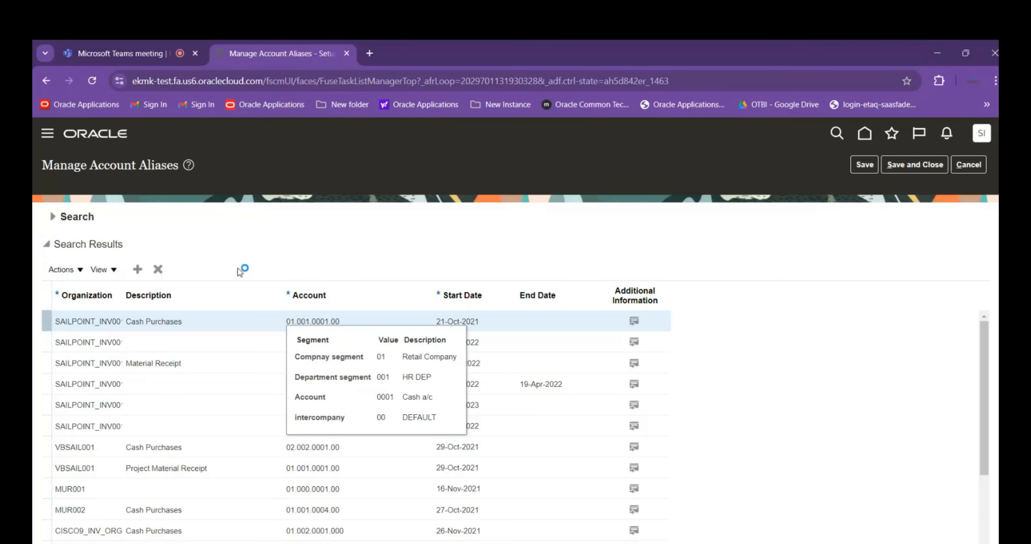
Add a new account alias row and set its organization to ABBINV01
click(293, 254)
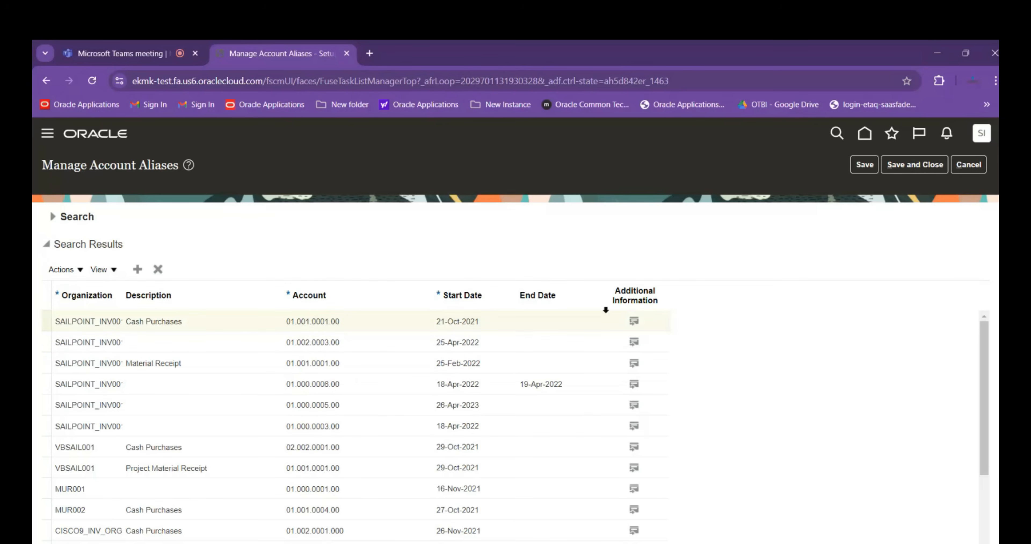
click(157, 272)
click(61, 323)
text(ABBINV01)
key(Tab)
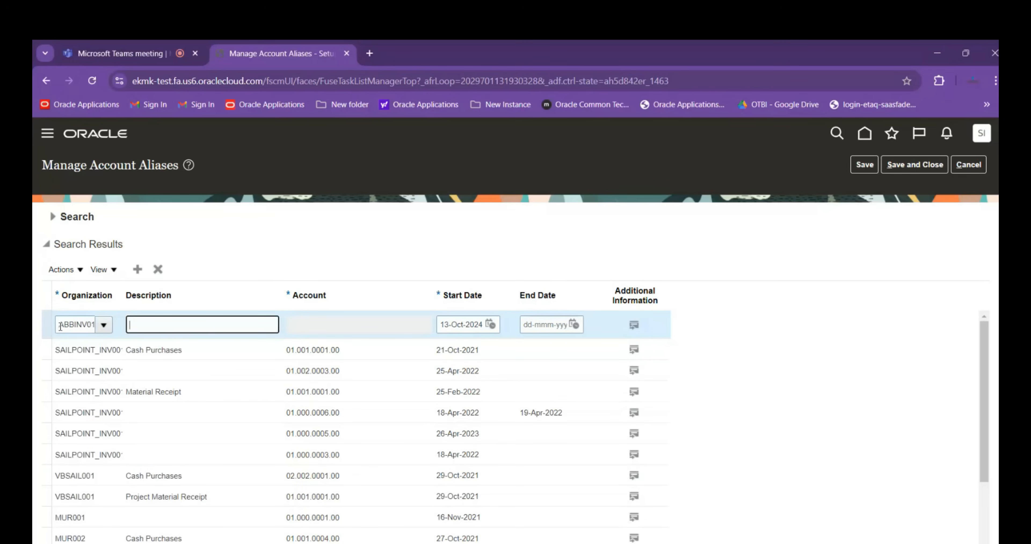
Enter the description ABB ACCOUNT ALIASES Receipt for the new ABBINV01 alias
text(ABB ACCO)
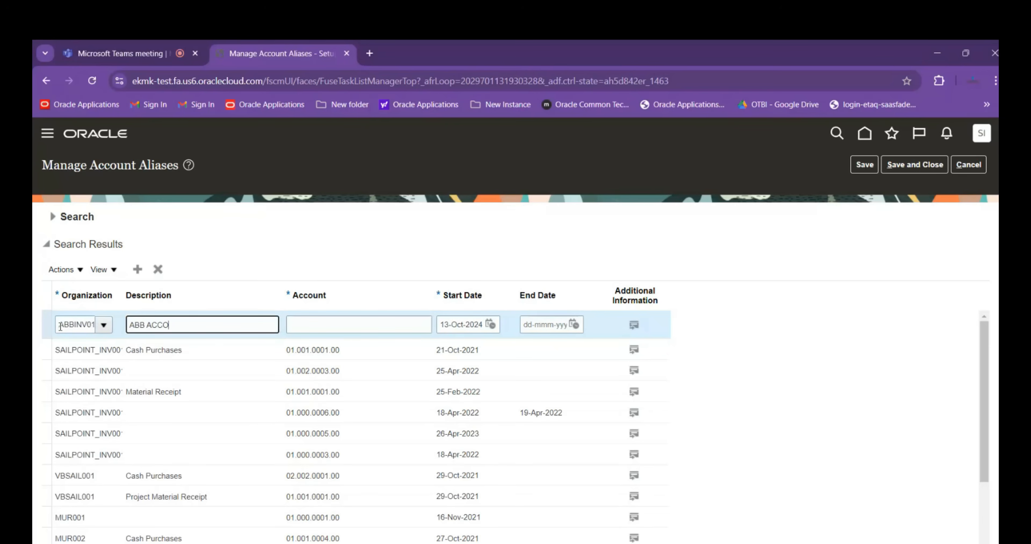
text(UNT ALIASES)
key(BackSpace)
key(BackSpace)
key(BackSpace)
text(es)
key(BackSpace)
key(BackSpace)
text(ES Receipt)
key(Tab)
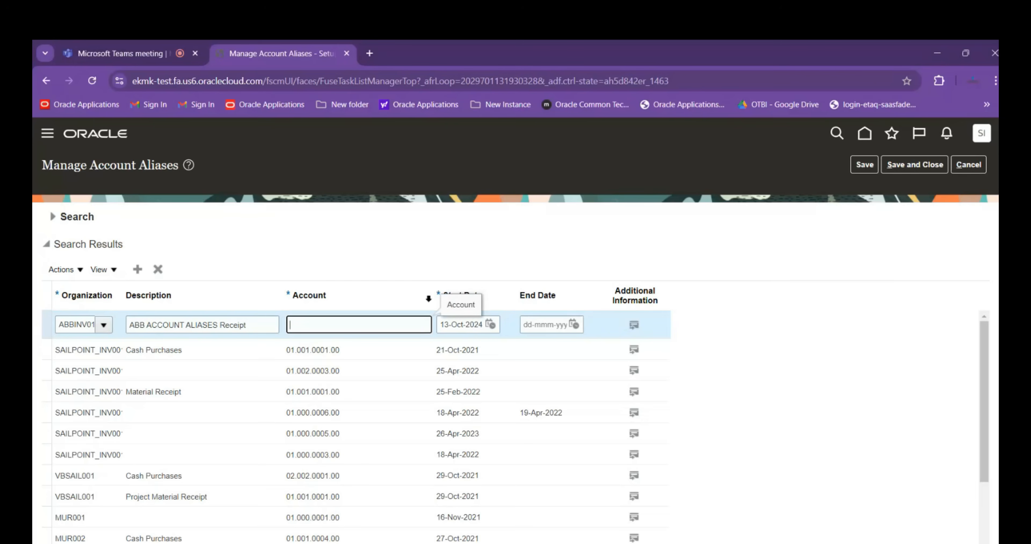
drag(434, 295, 459, 295)
click(441, 326)
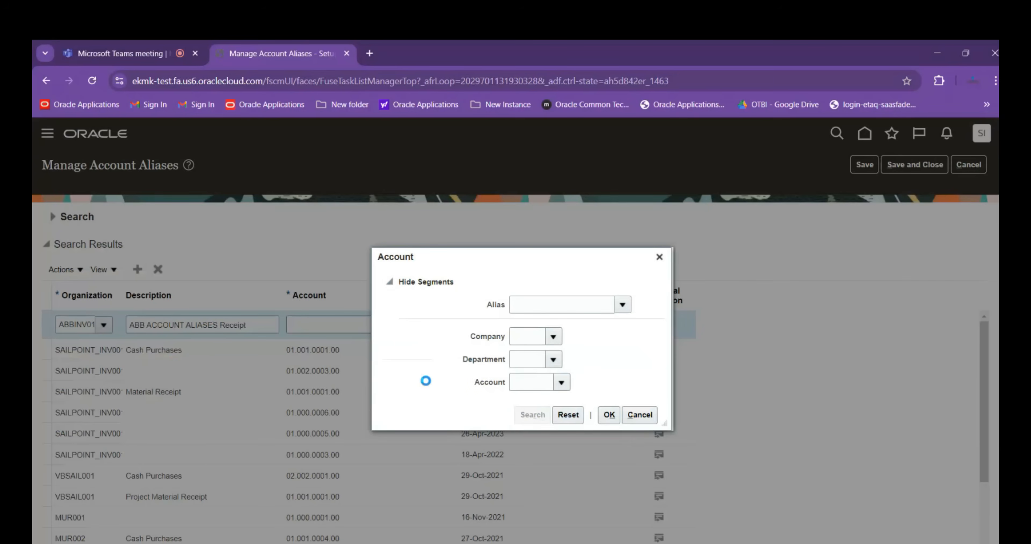
click(412, 252)
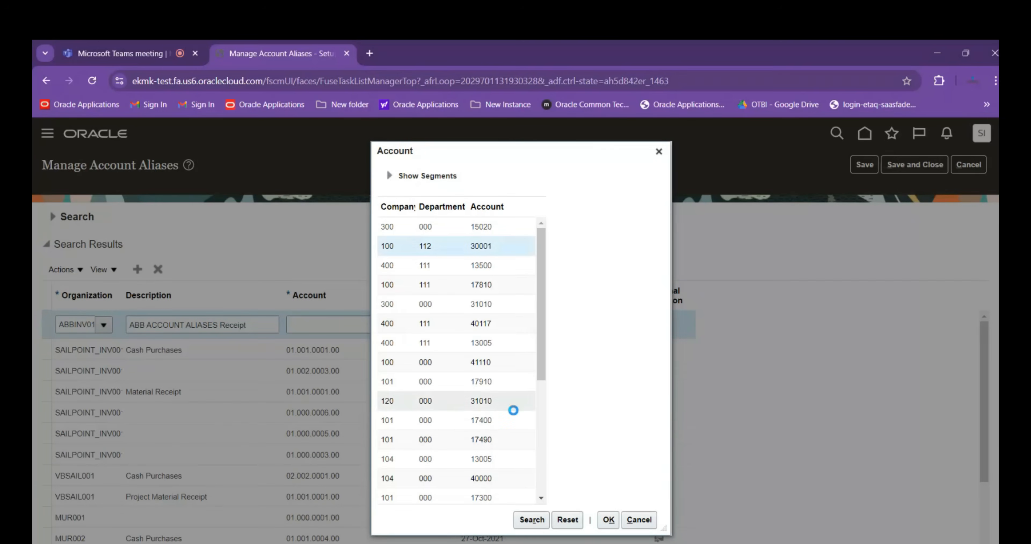
click(606, 518)
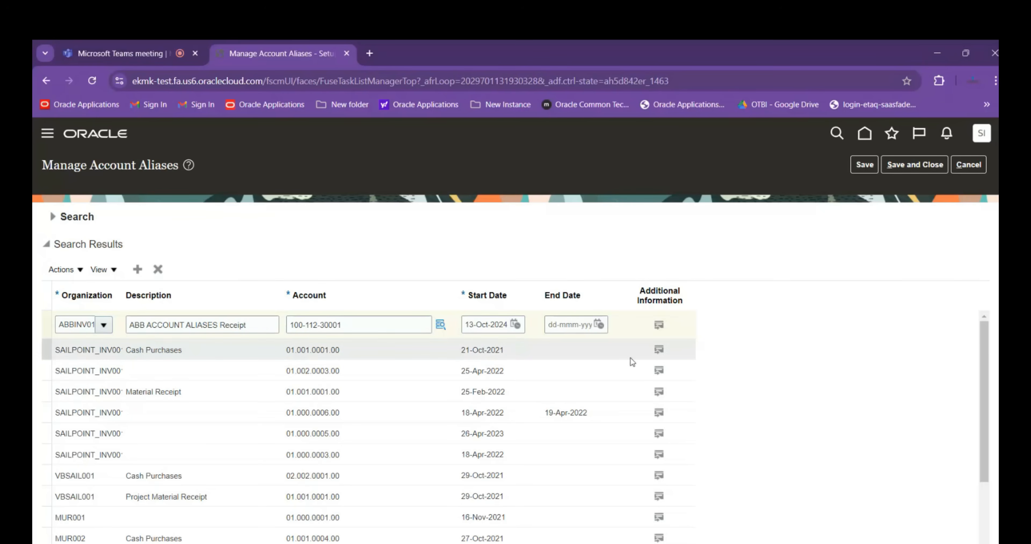
Switch to the Session Details workbook in Excel, enter Manage Account Aliases in cell A35, and return to Oracle
key(alt+Tab)
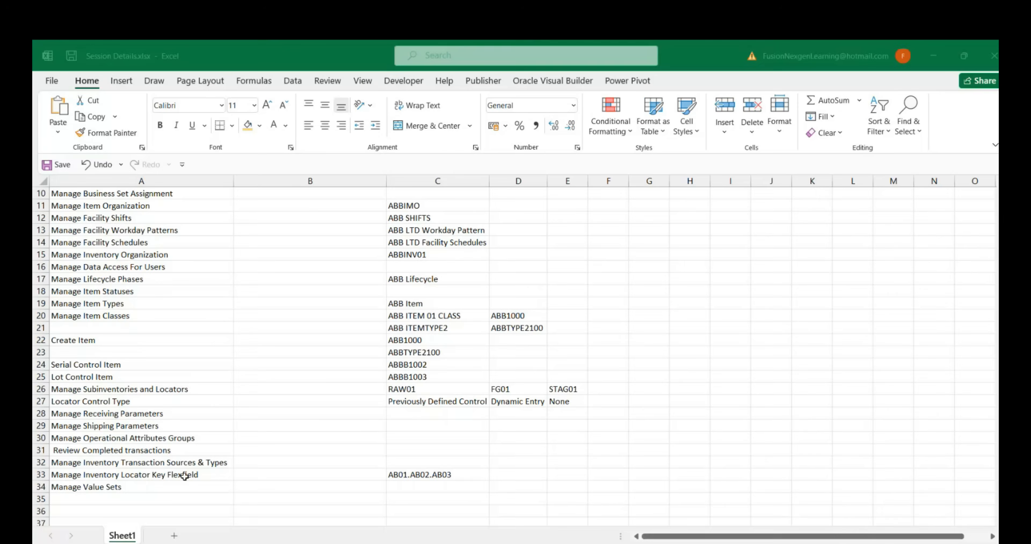
click(177, 501)
text(Man)
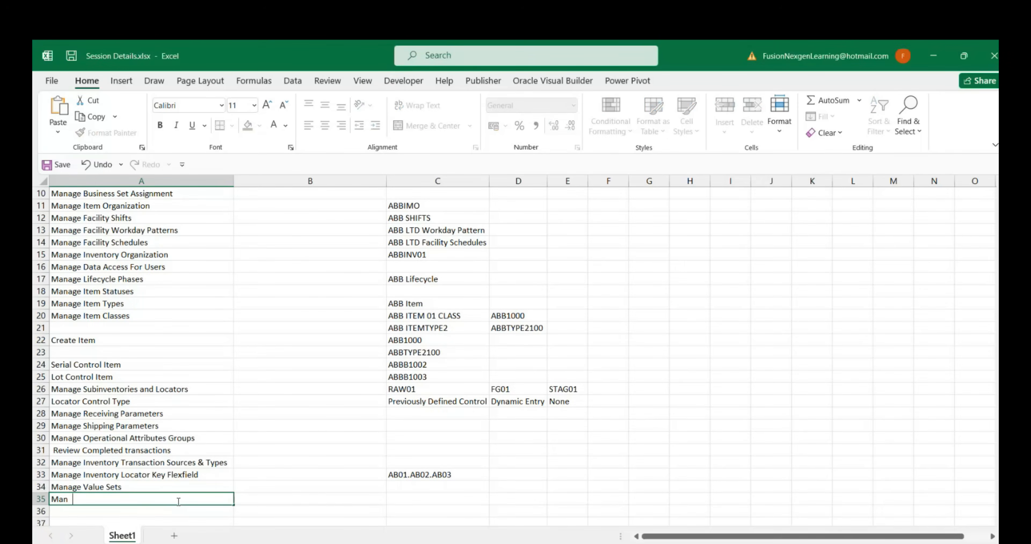
key(BackSpace)
text(age Account Aliases)
key(Tab)
key(Tab)
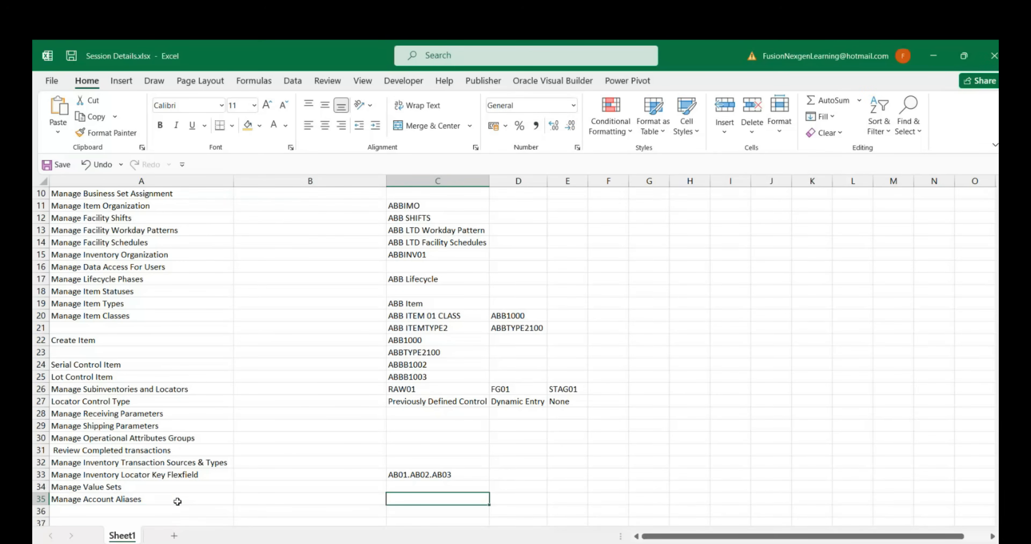
key(alt+Tab)
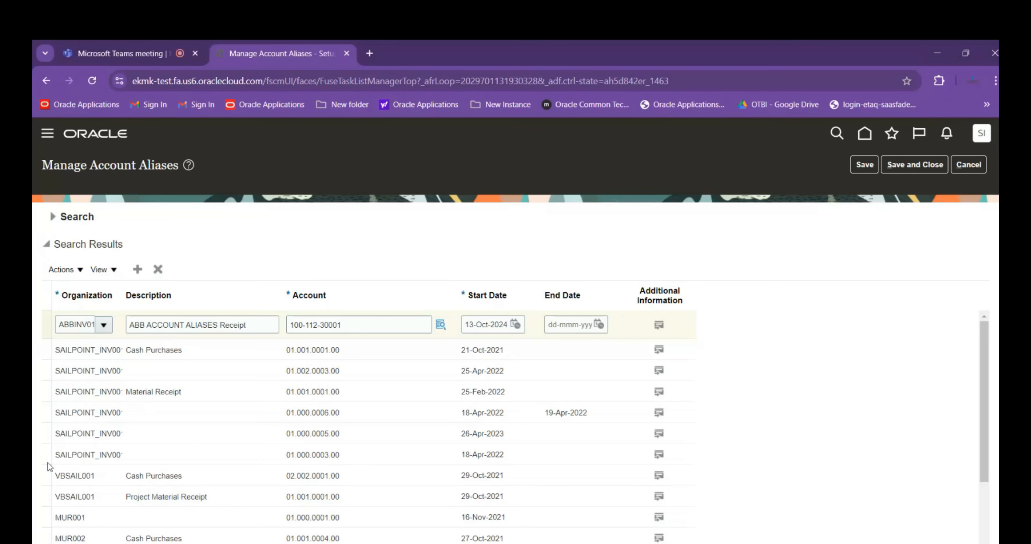
Try repeatedly to save and close the new ABBINV01 alias, dismissing any errors, and go back to the home page
click(920, 166)
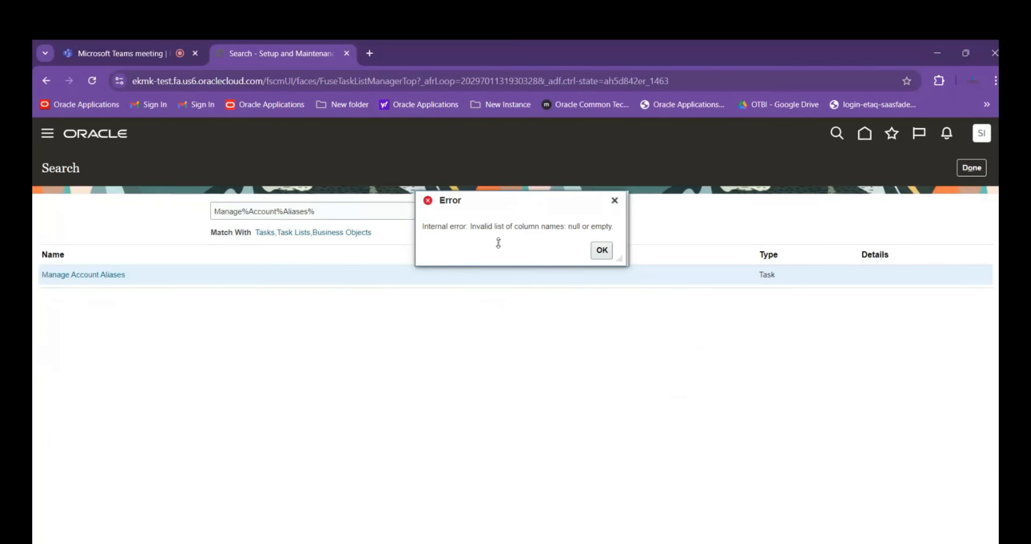
click(601, 251)
click(114, 276)
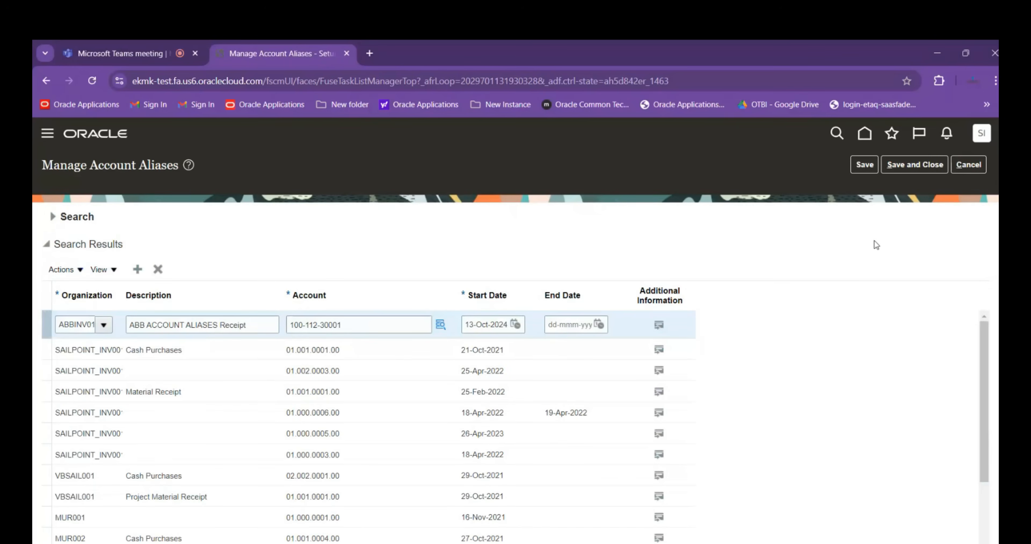
click(915, 165)
click(601, 251)
click(897, 167)
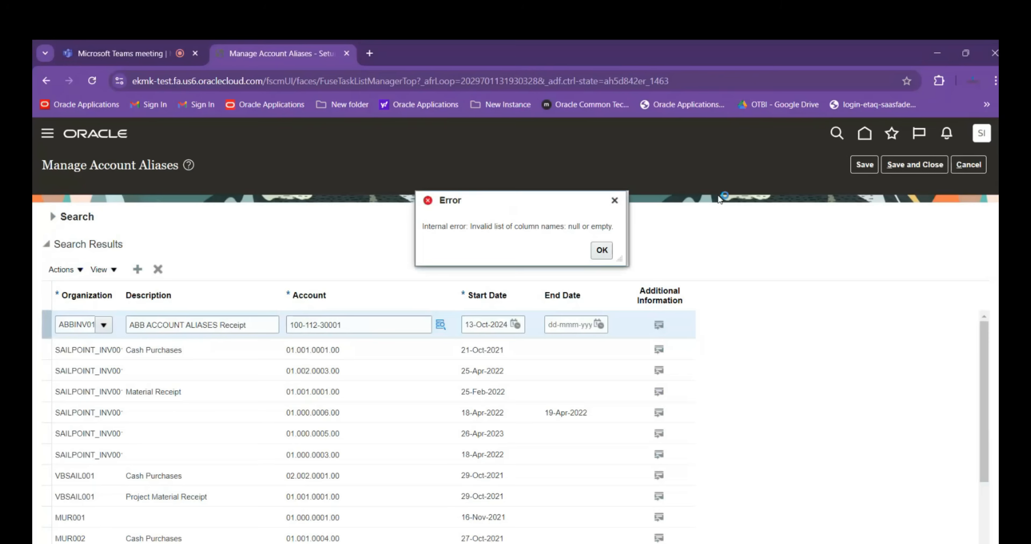
click(604, 251)
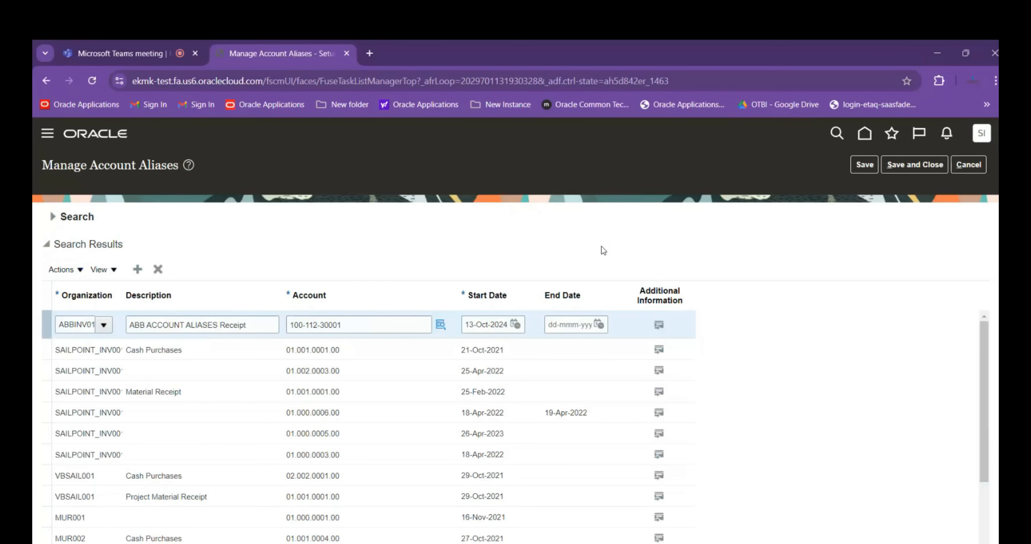
click(906, 168)
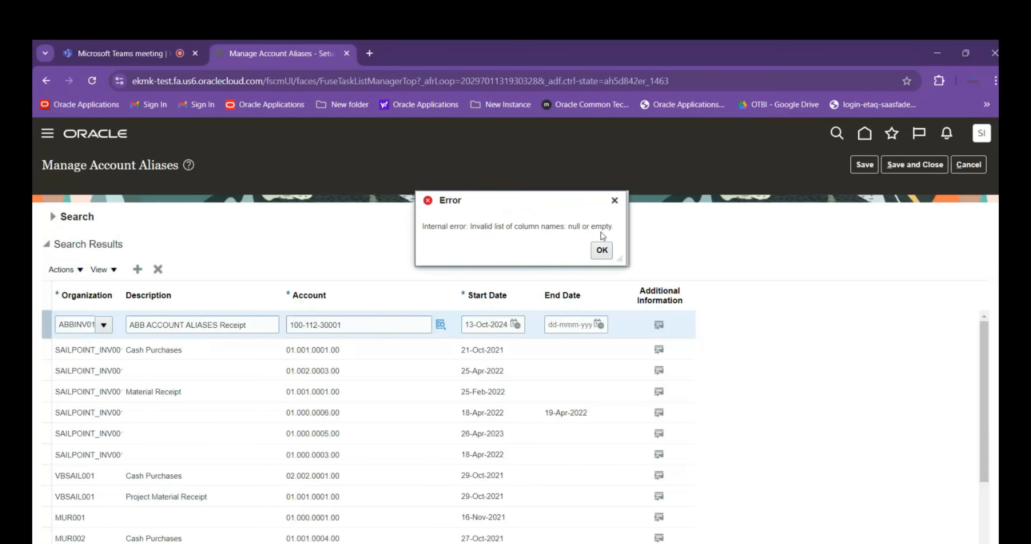
click(611, 250)
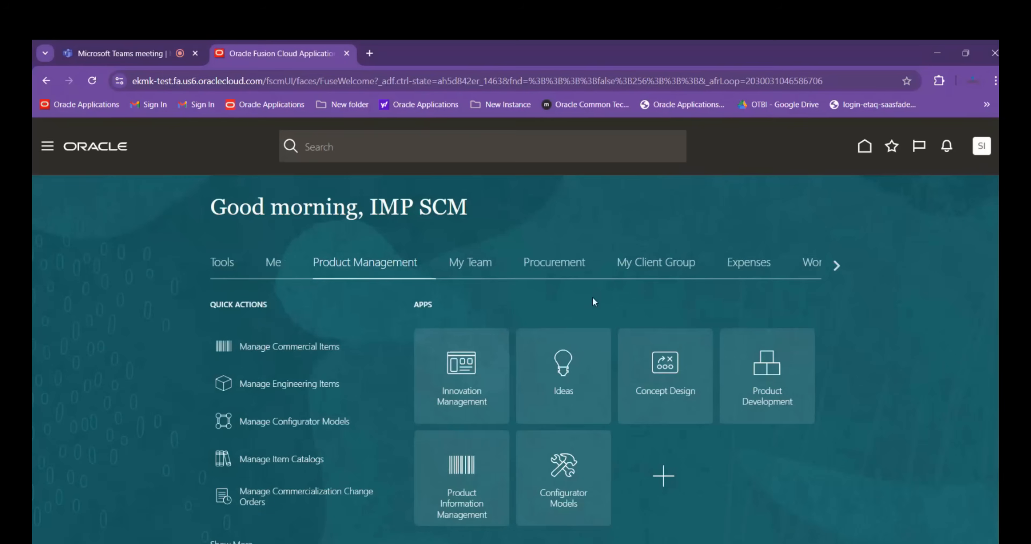
Open Inventory Management from Supply Chain Execution and start creating a miscellaneous transaction
click(836, 265)
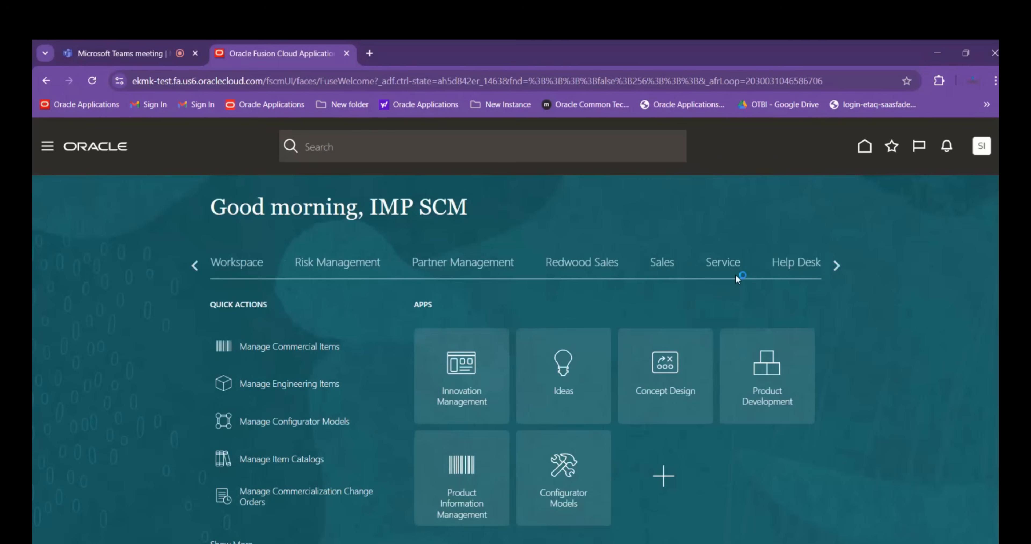
click(836, 265)
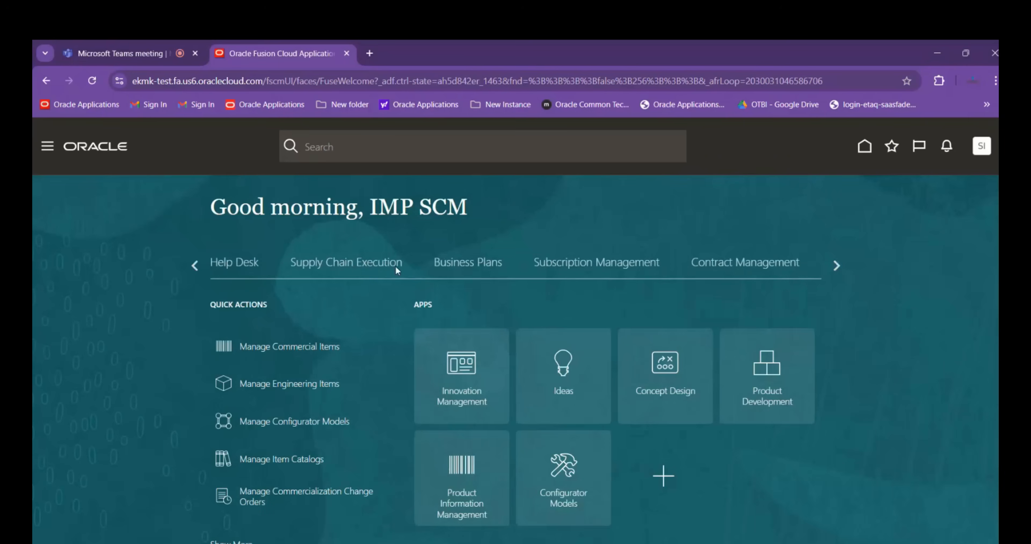
click(359, 263)
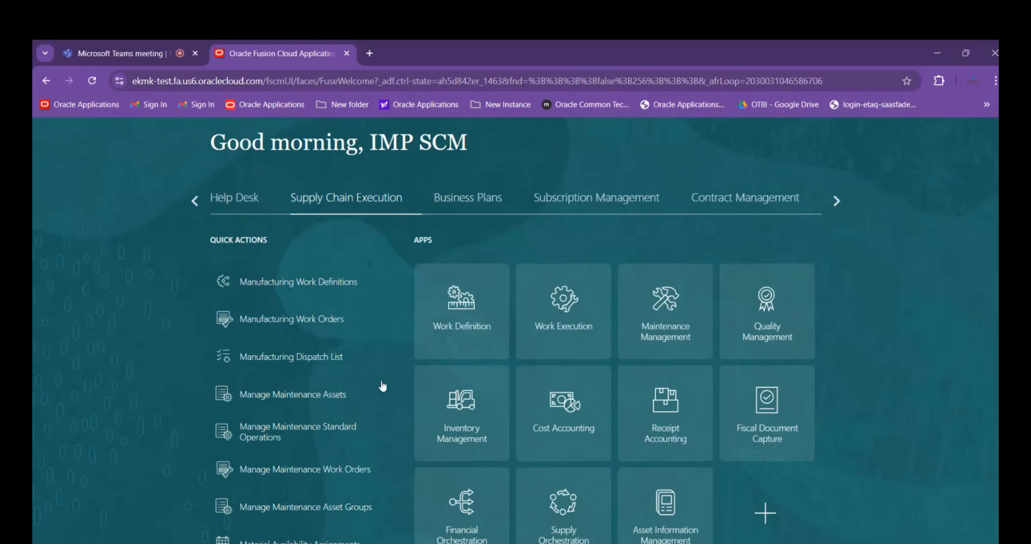
scroll(383, 386, down, 2)
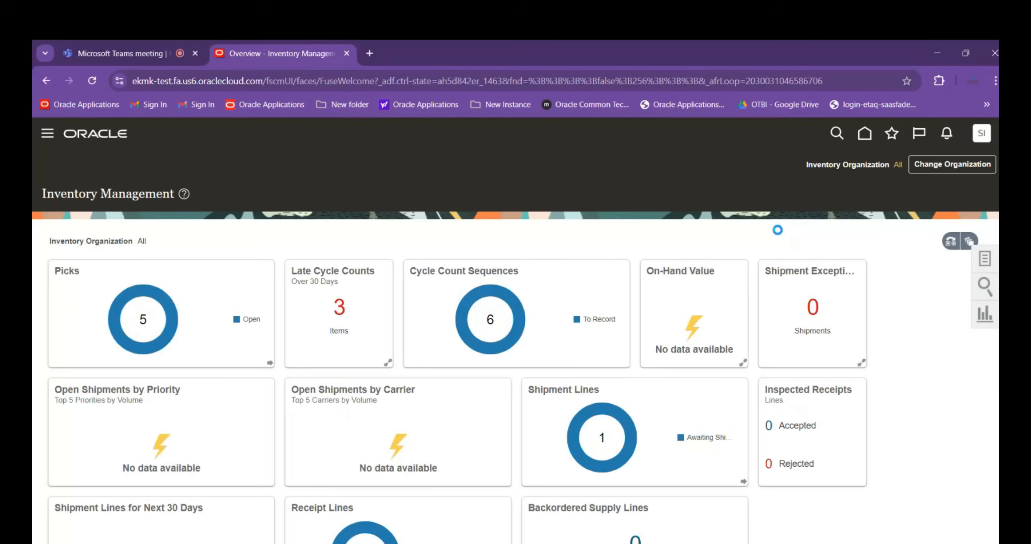
click(984, 258)
click(808, 208)
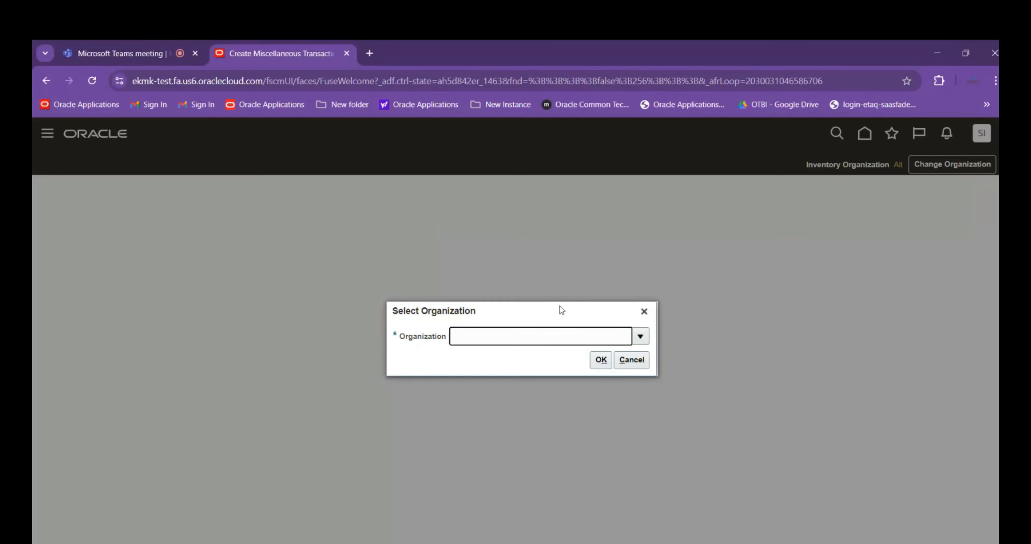
Select organization ABBINV01 for the miscellaneous transaction and set its type to Account Alias Receipt
text(ABBINV01)
click(599, 360)
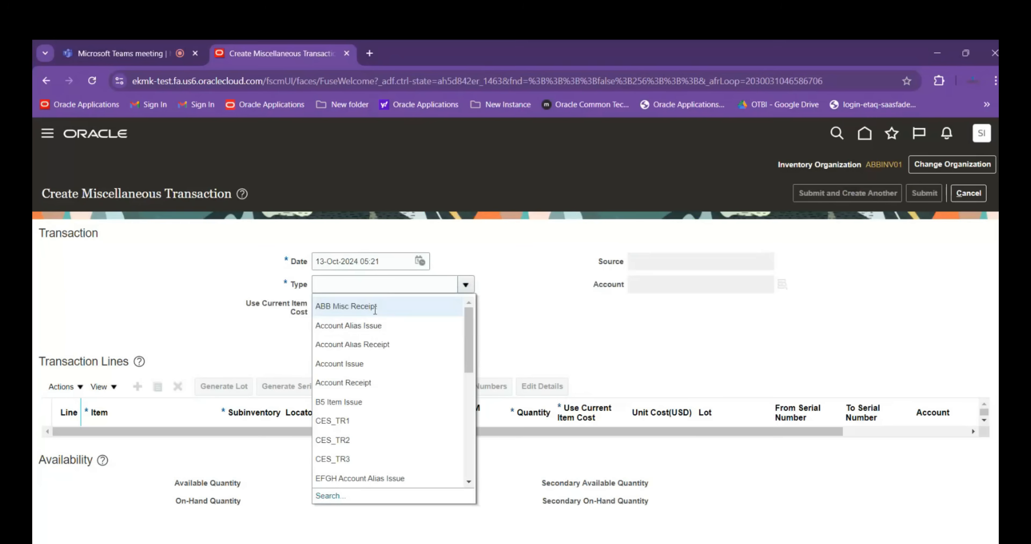
click(375, 306)
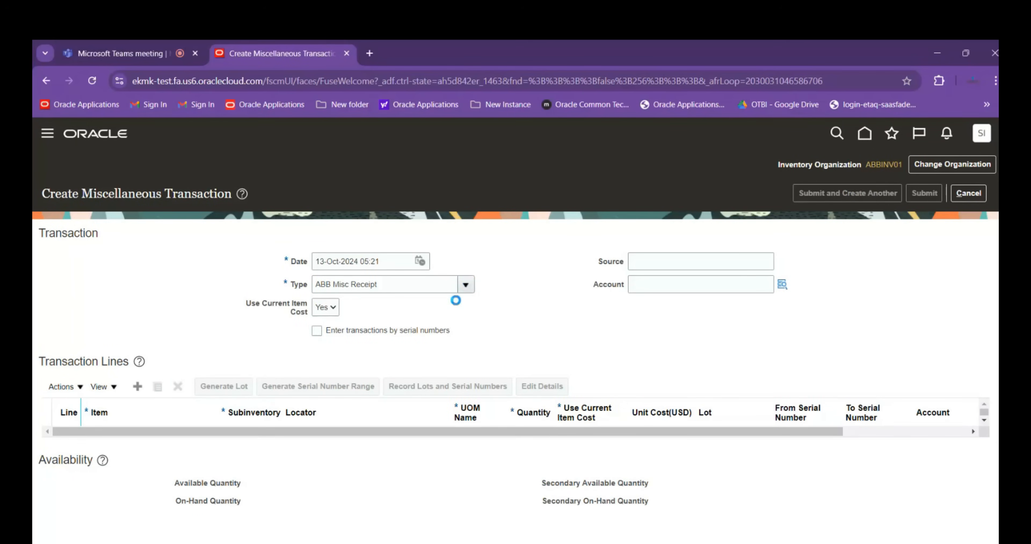
click(405, 292)
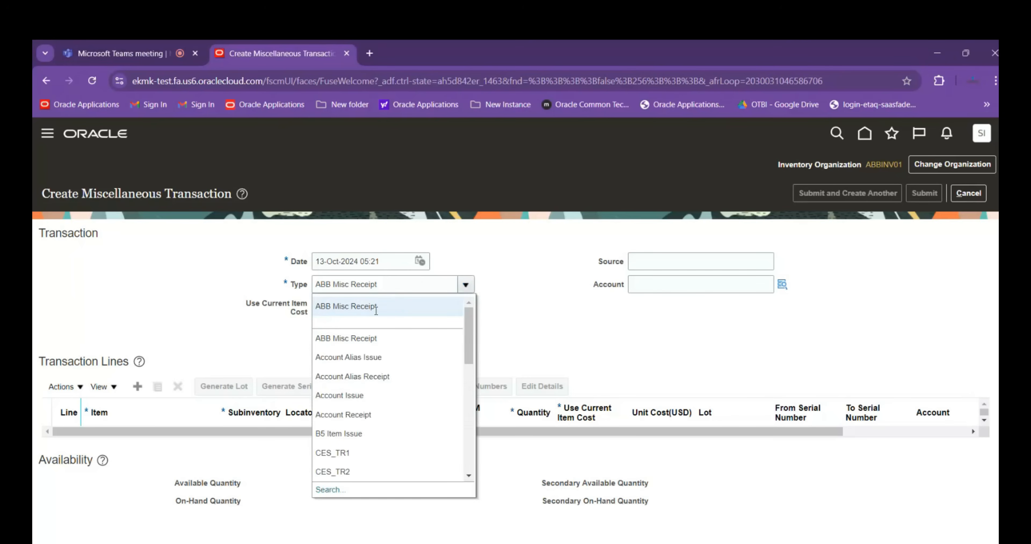
click(379, 378)
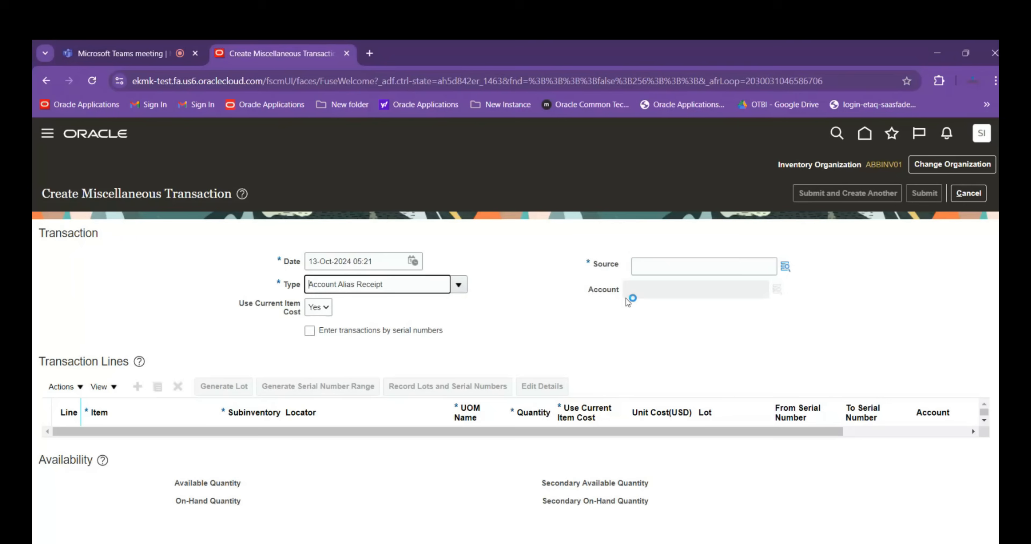
Check the source lookup's segments for the Account Alias Receipt, and cancel the transaction without saving
click(785, 266)
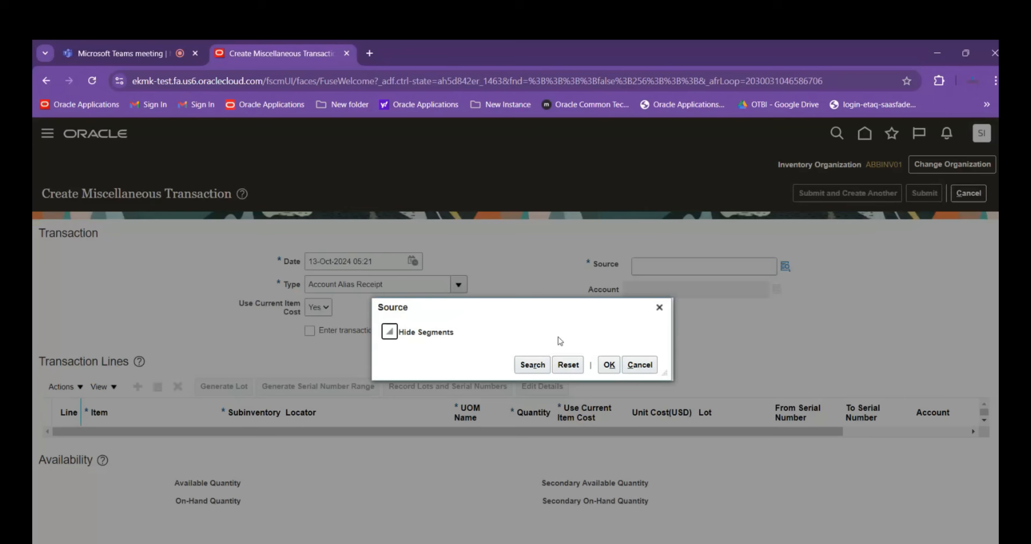
click(396, 339)
click(609, 364)
click(609, 365)
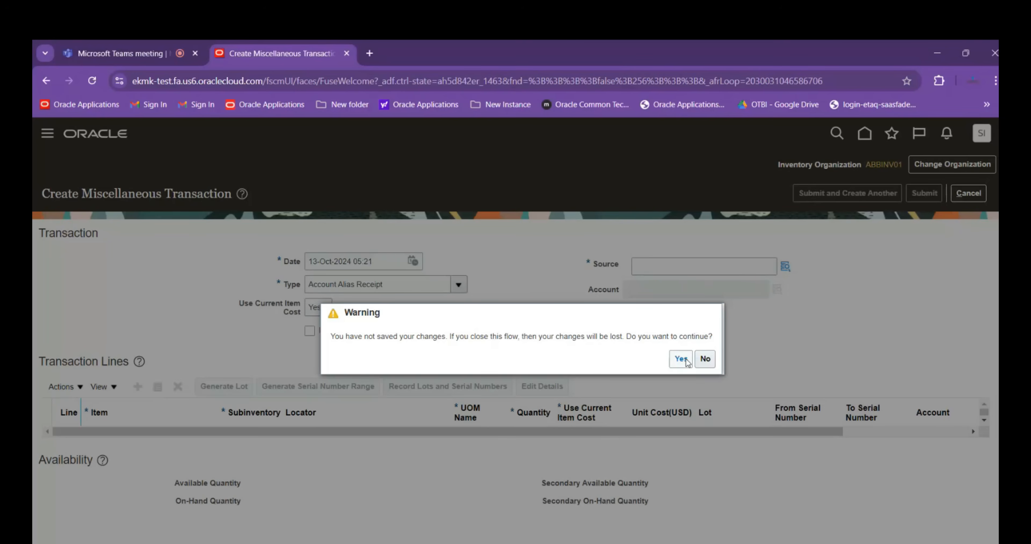
click(686, 362)
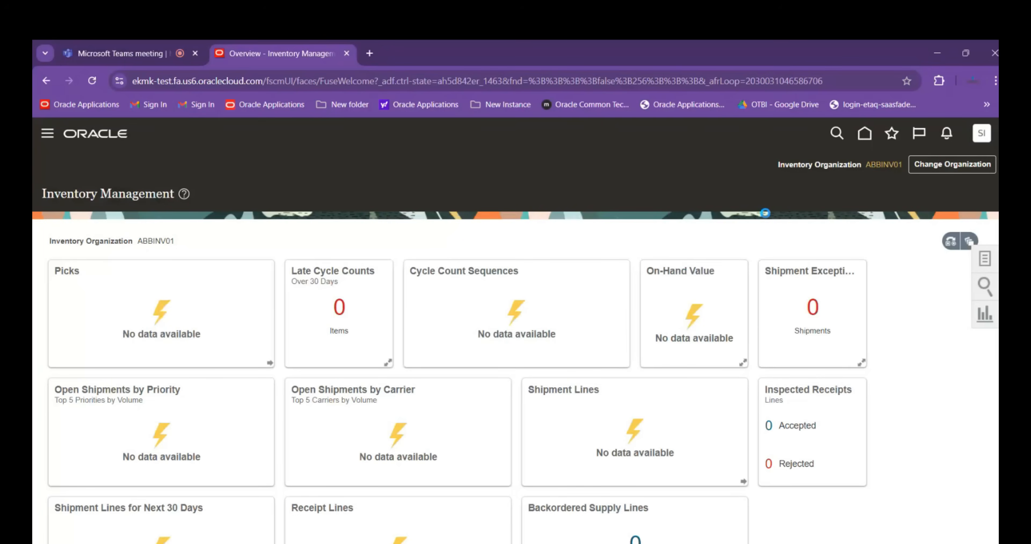
Search the Setup and Maintenance tasks for Manage%Account%Flex% and open the Manage Inventory Account Alias Key Flexfield task
click(767, 326)
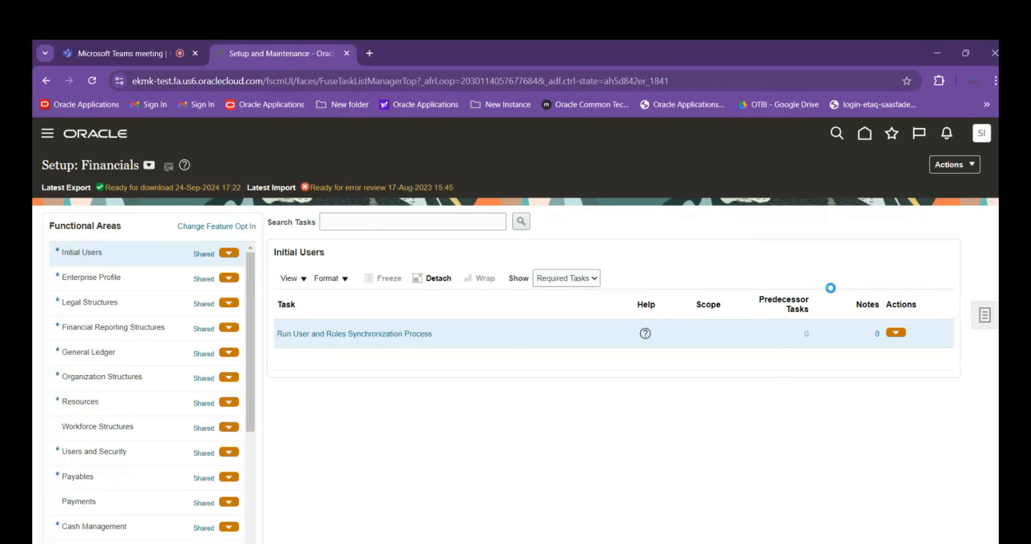
click(984, 324)
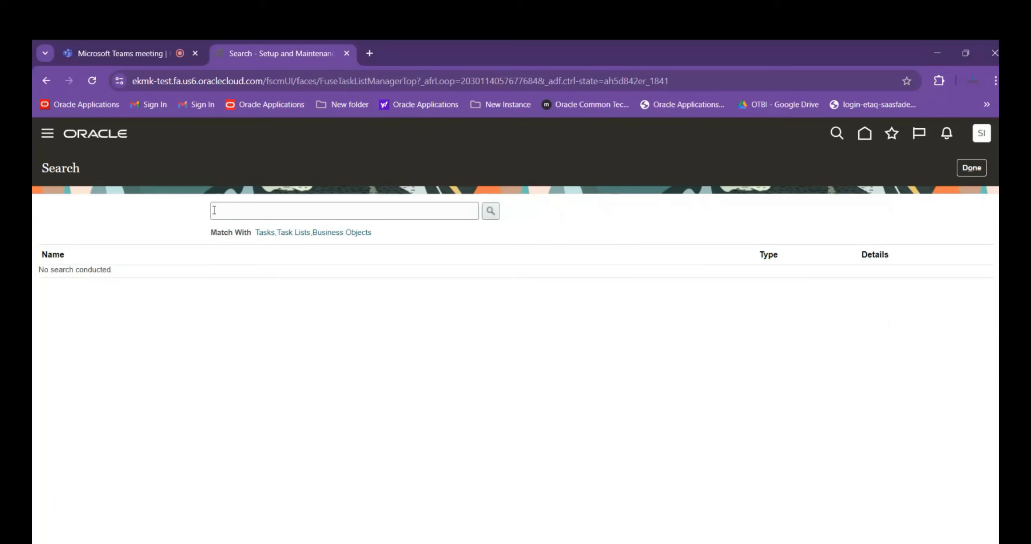
click(220, 211)
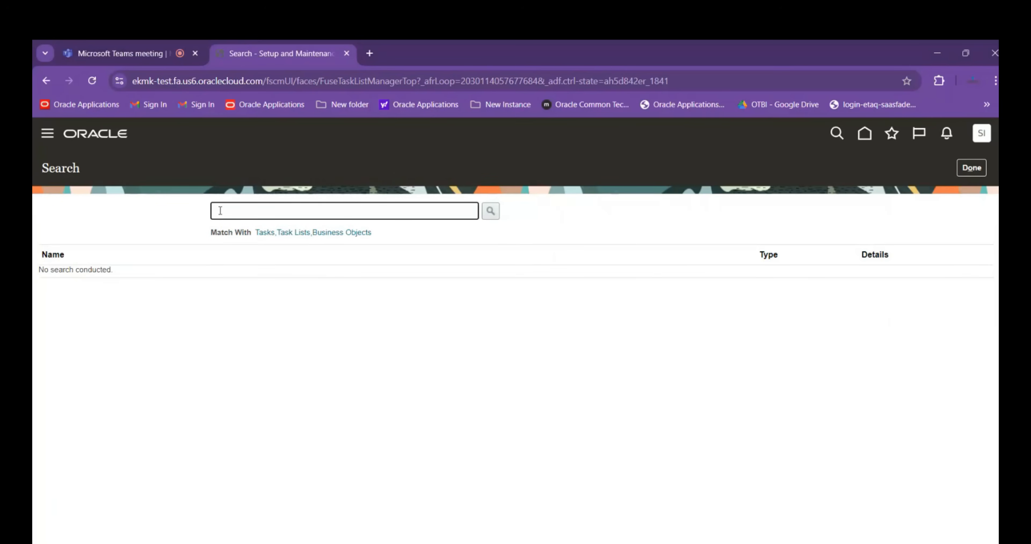
text(Manage%Account%Flex%)
key(Return)
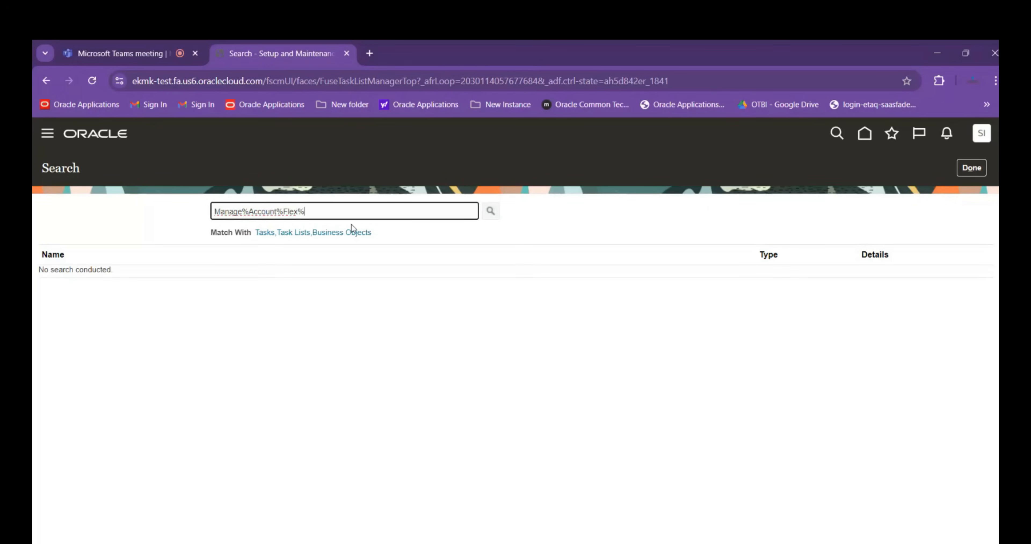
scroll(143, 365, down, 3)
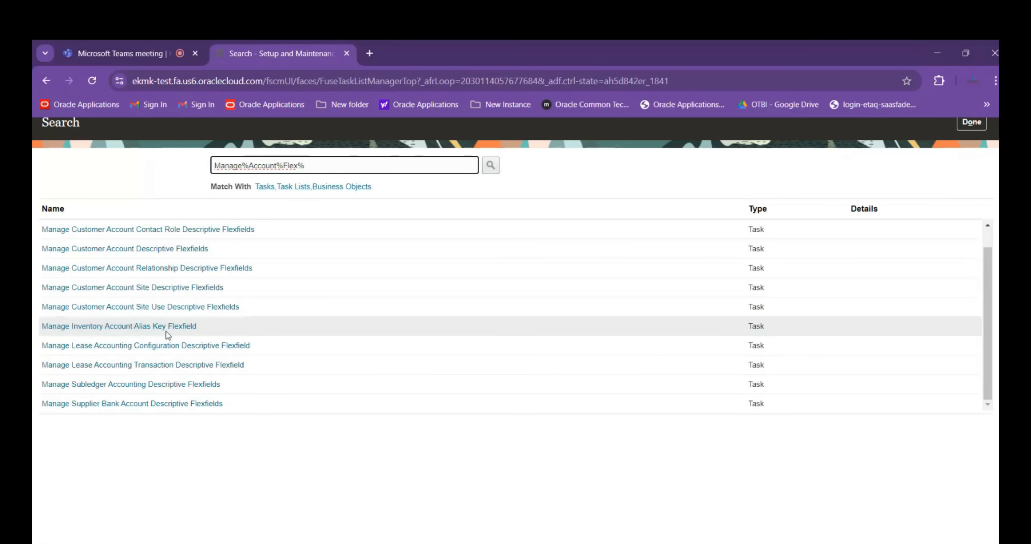
click(183, 327)
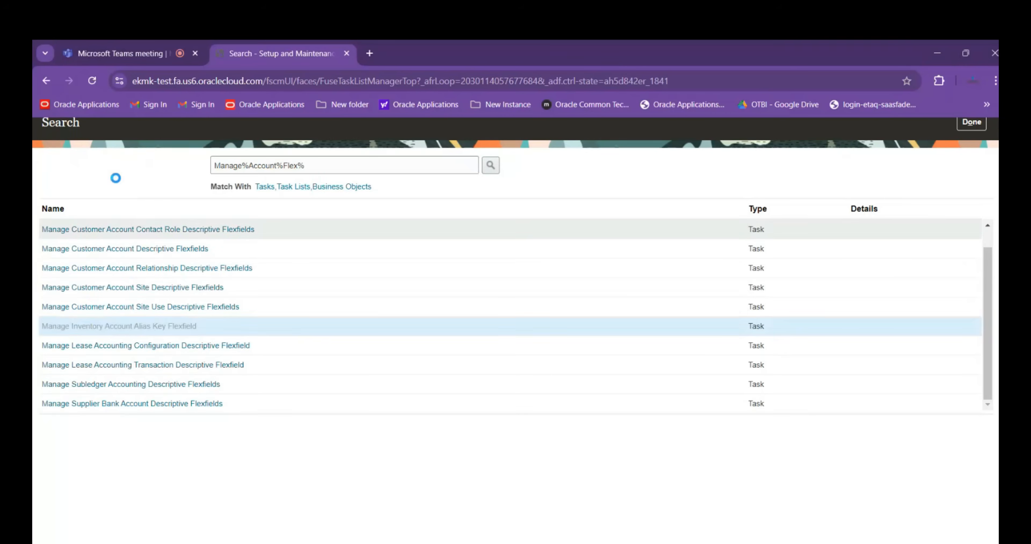
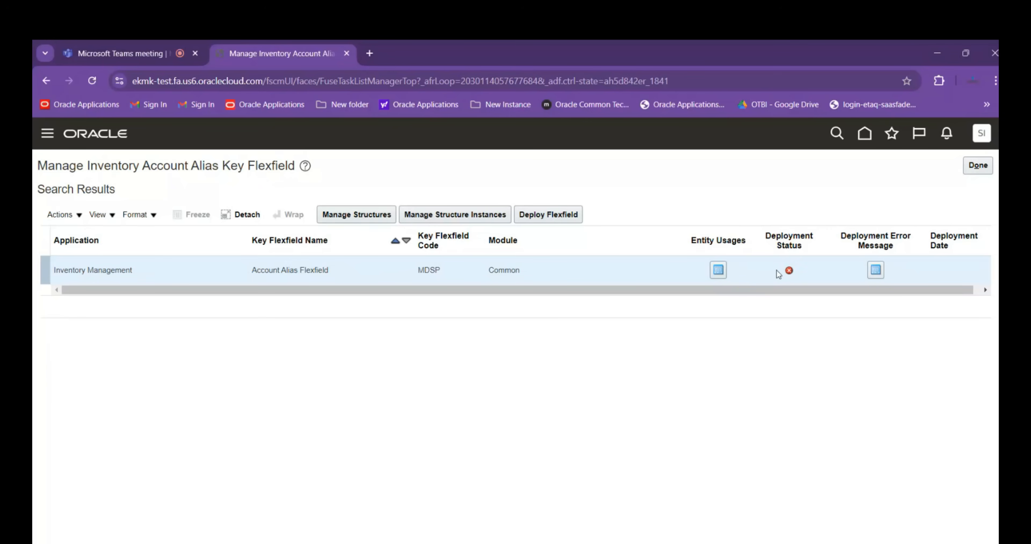
Review the deployment error message of the Account Alias Flexfield and close it
click(874, 271)
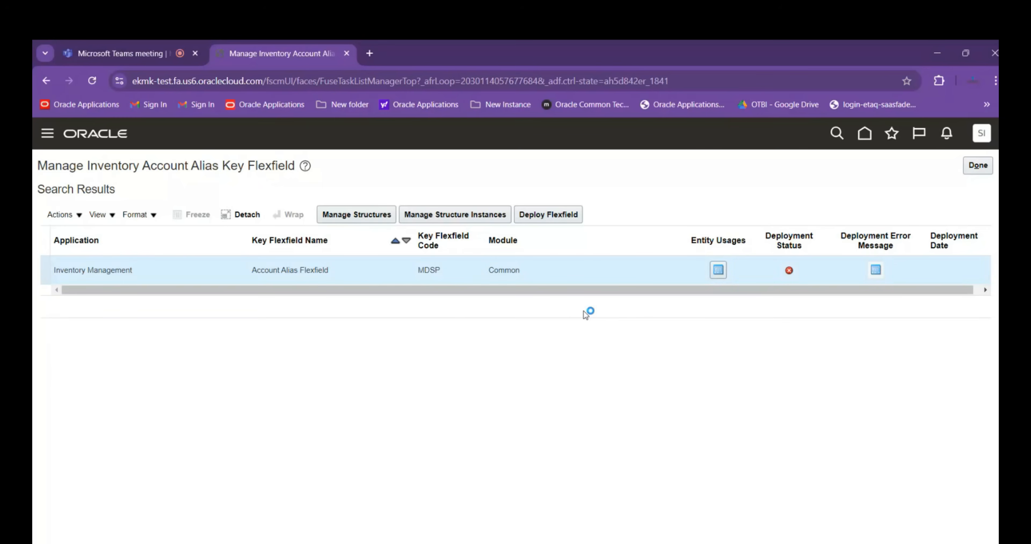
scroll(576, 303, down, 1)
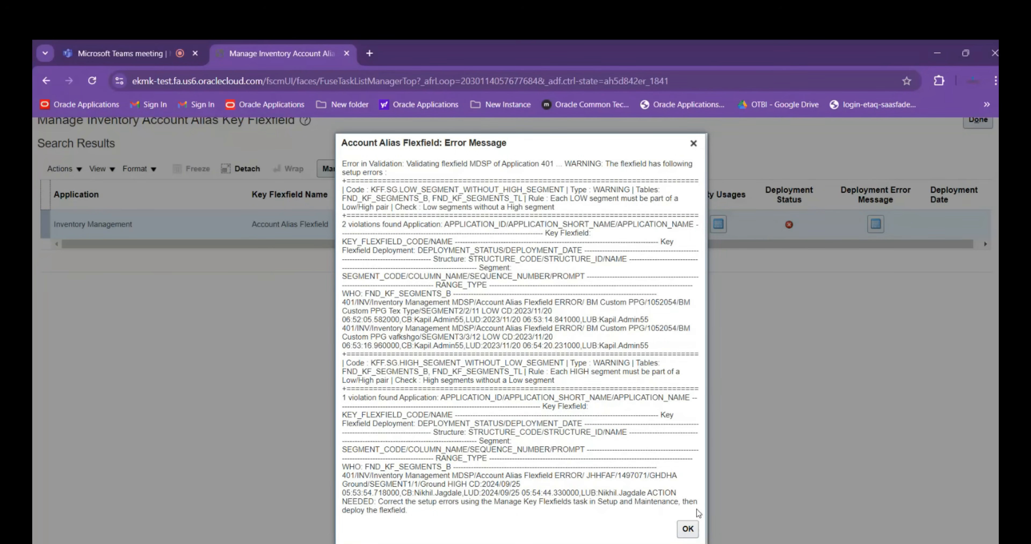
click(687, 529)
scroll(437, 337, up, 1)
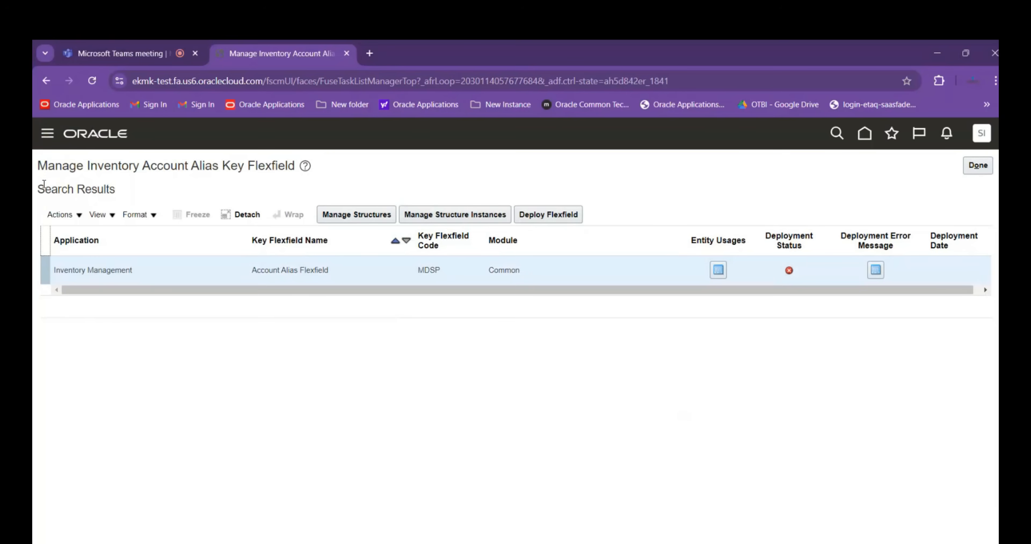
Copy the page title Manage Inventory Account Alias Key Flexfield into cell A36 of Session Details.xlsx in Excel, matching the destination formatting
click(39, 165)
drag(38, 165, 297, 165)
key(ctrl+c)
key(alt+Tab)
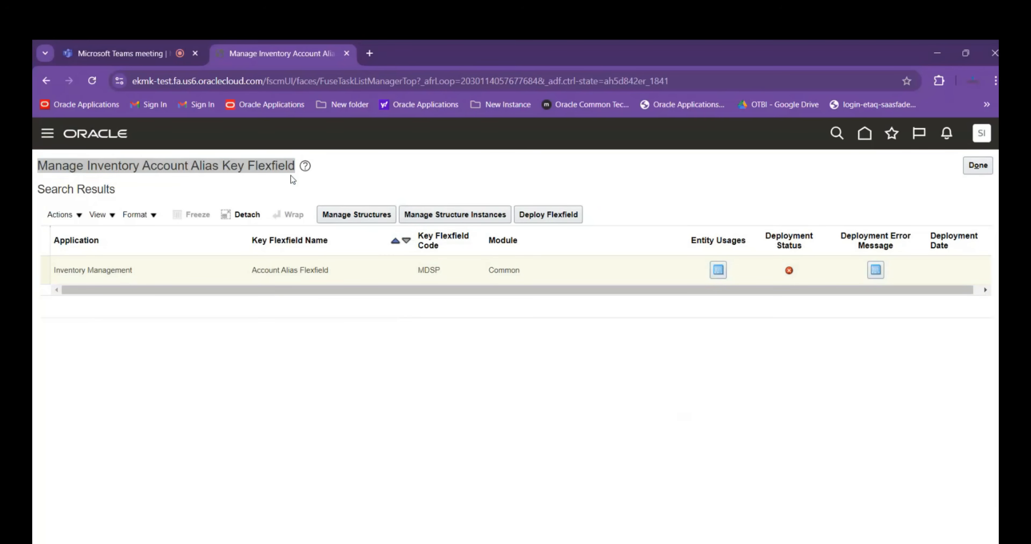
click(158, 512)
key(ctrl+v)
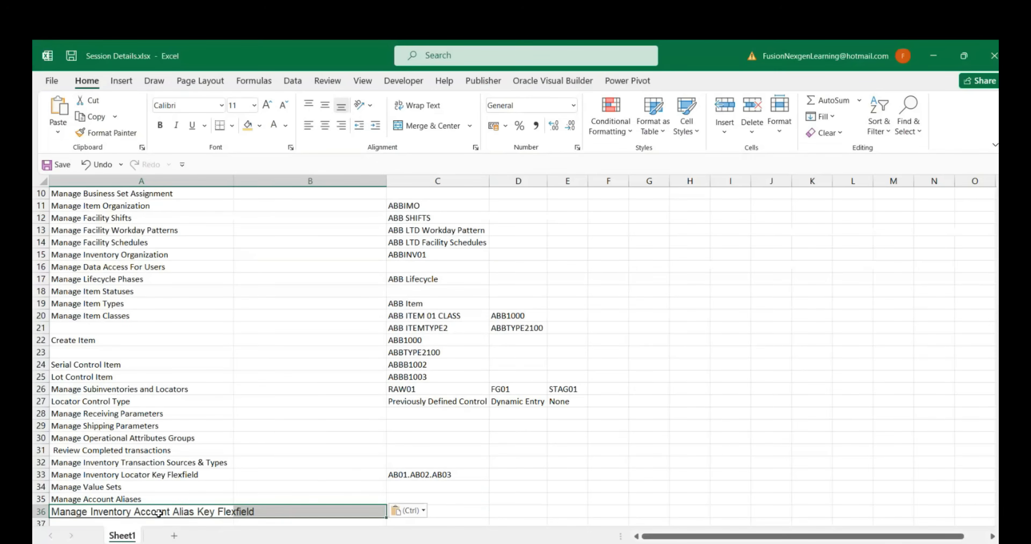
click(408, 510)
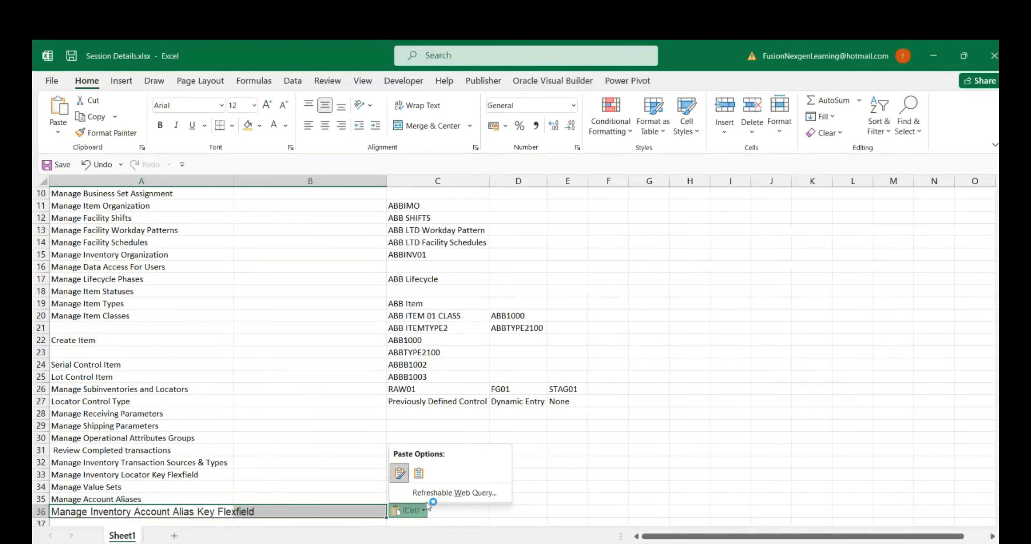
click(419, 472)
Highlight cells A33 to A36, from Manage Inventory Locator Key Flexfield to Manage Inventory Account Alias Key Flexfield, with a yellow fill
scroll(231, 447, down, 2)
click(192, 461)
click(159, 437)
click(248, 126)
click(146, 425)
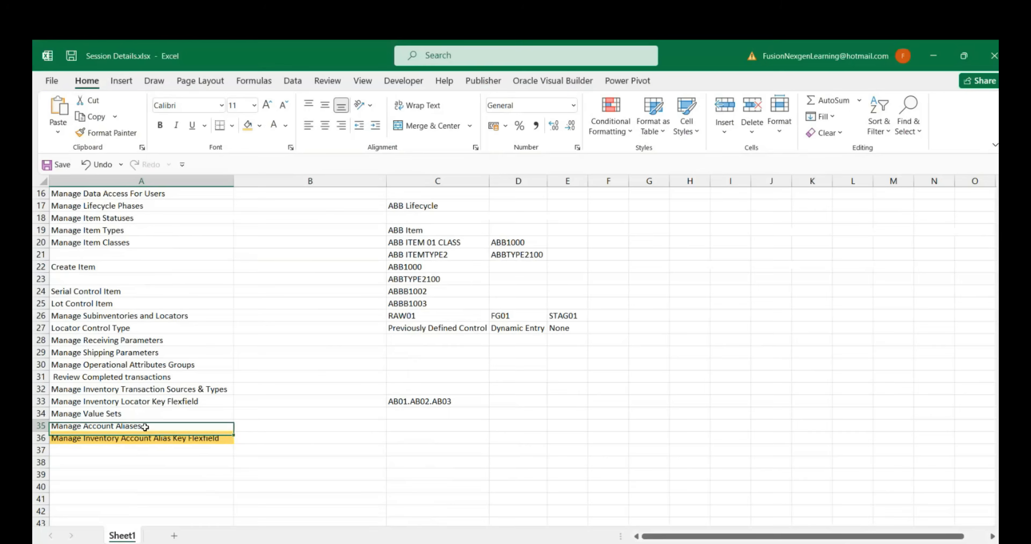
click(248, 126)
drag(119, 413, 120, 401)
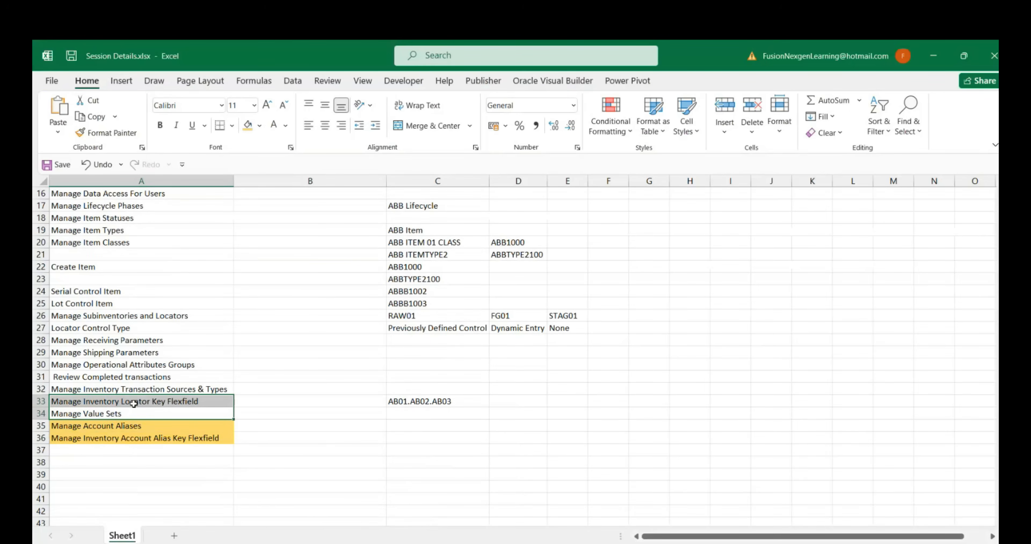
click(248, 126)
click(142, 461)
click(136, 452)
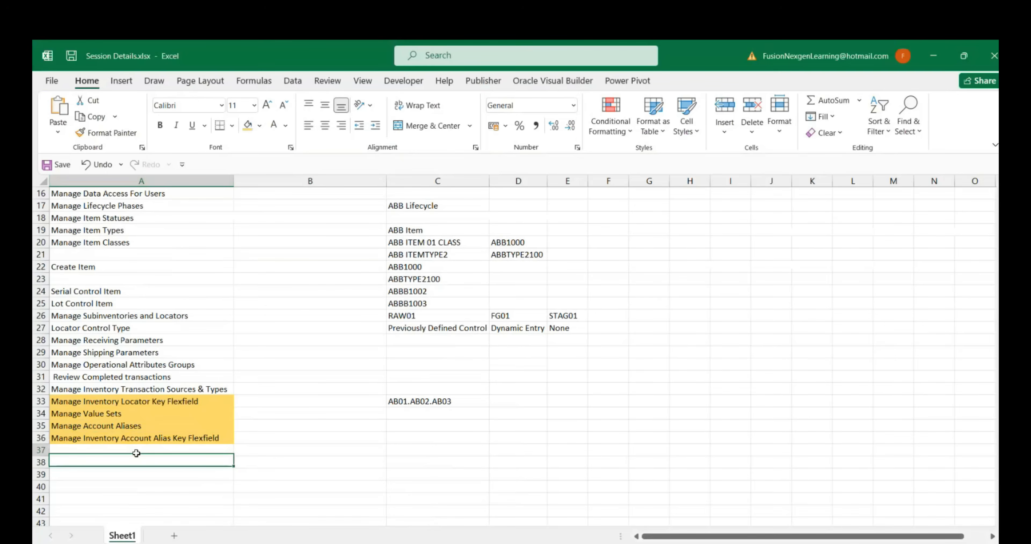
Return to the browser, open the flexfield's structures, disable the US LE PPG STructure intstance structure and save it
key(alt+Tab)
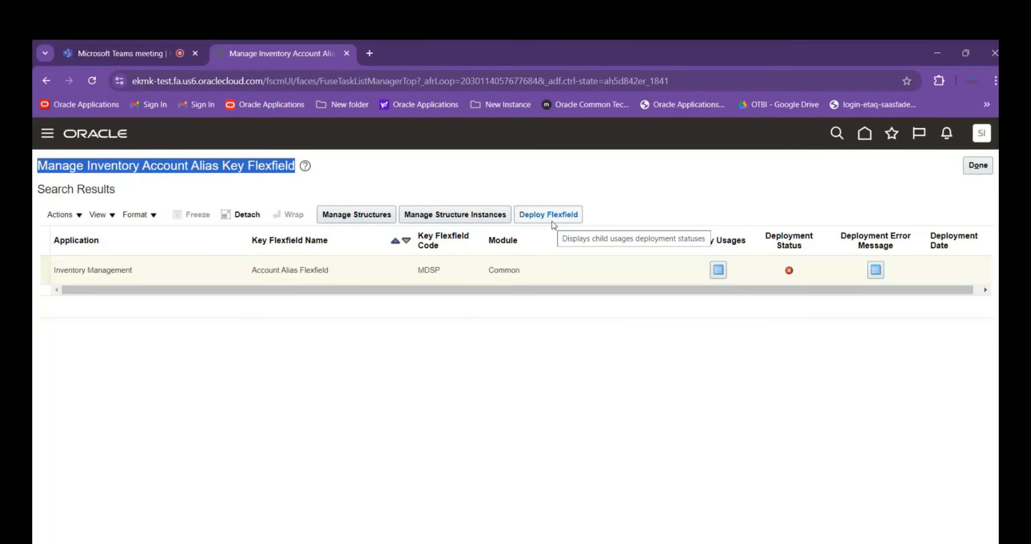
click(365, 216)
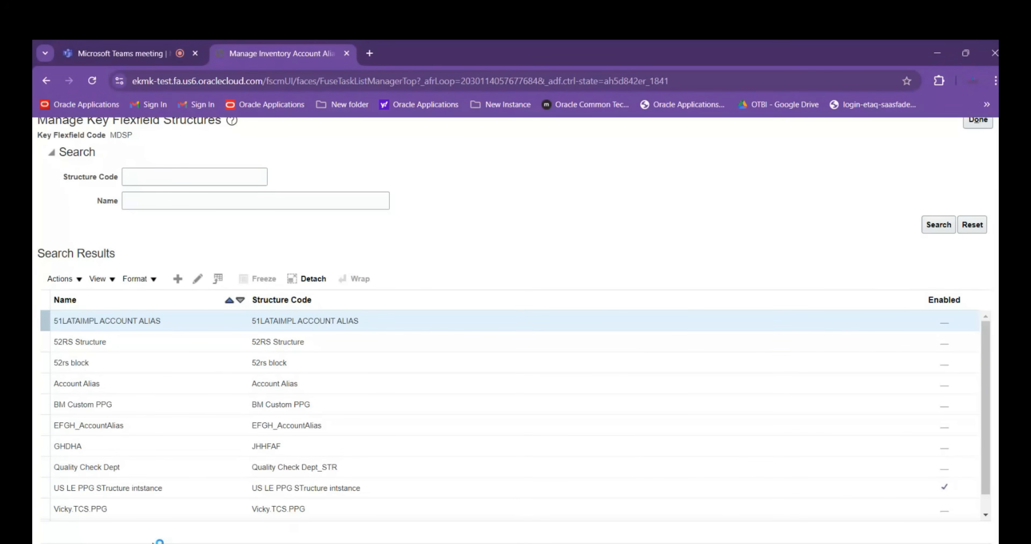
click(180, 488)
scroll(762, 416, down, 1)
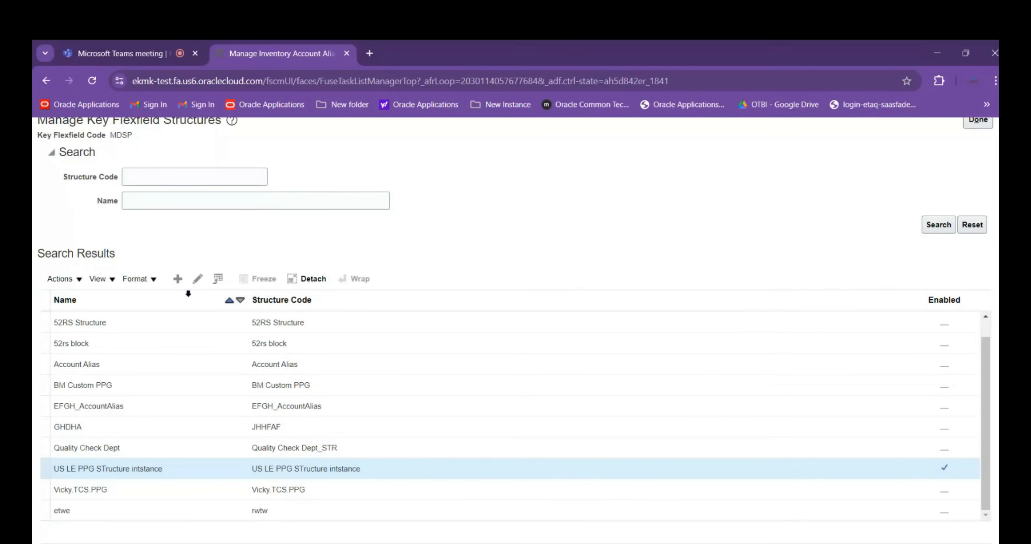
click(197, 279)
click(106, 250)
click(920, 127)
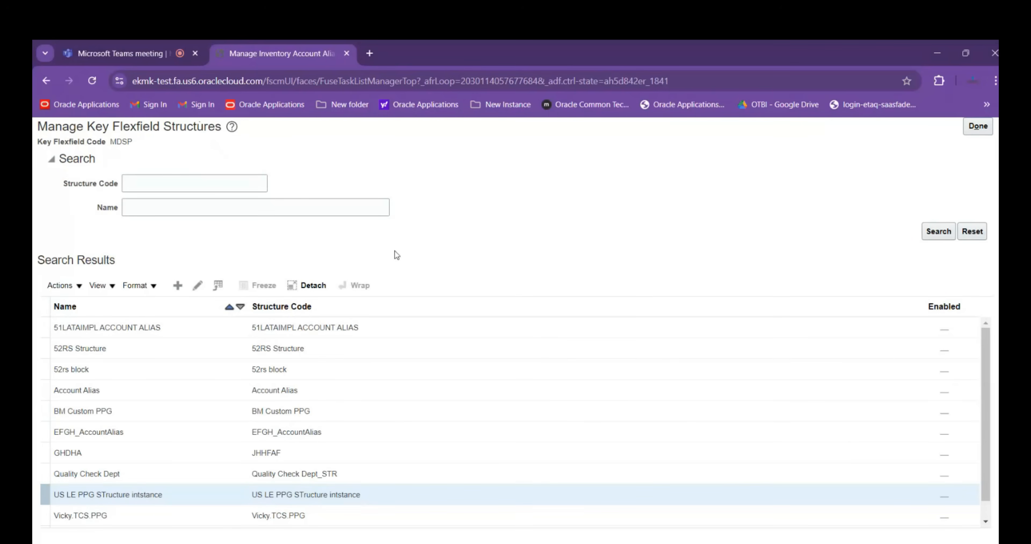
Create a new key flexfield structure with the structure code ABB Account Aliases
click(178, 285)
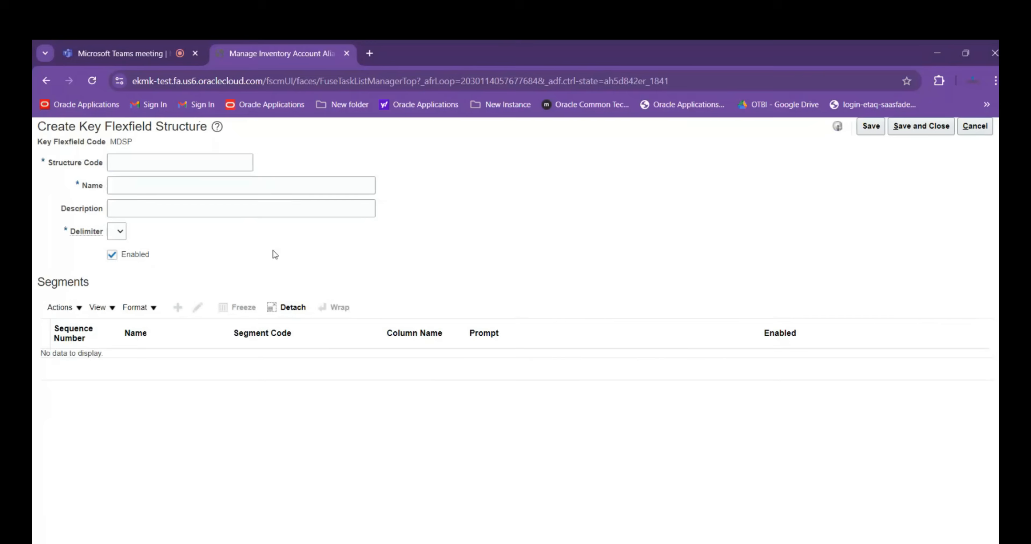
click(147, 162)
key(Tab)
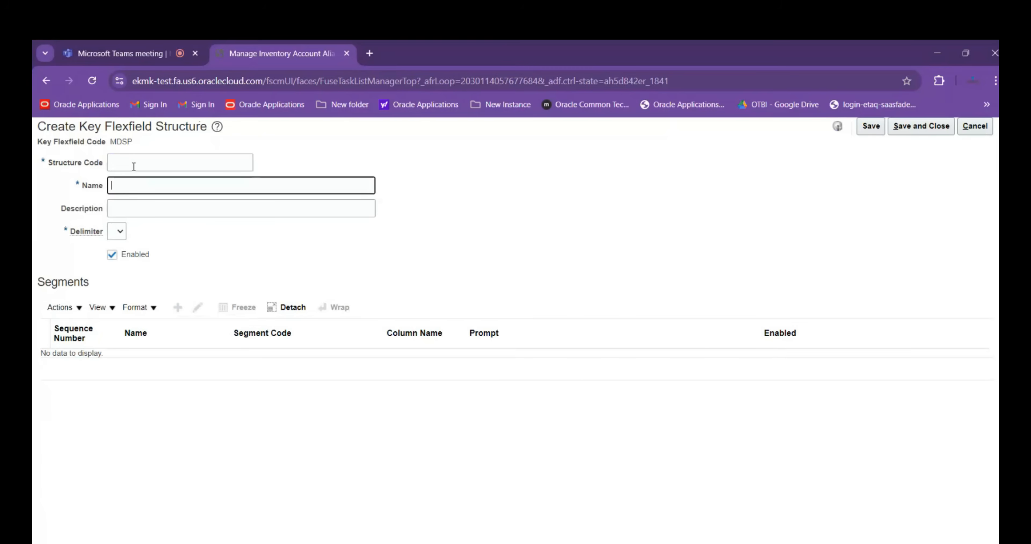
click(139, 156)
text(ABB)
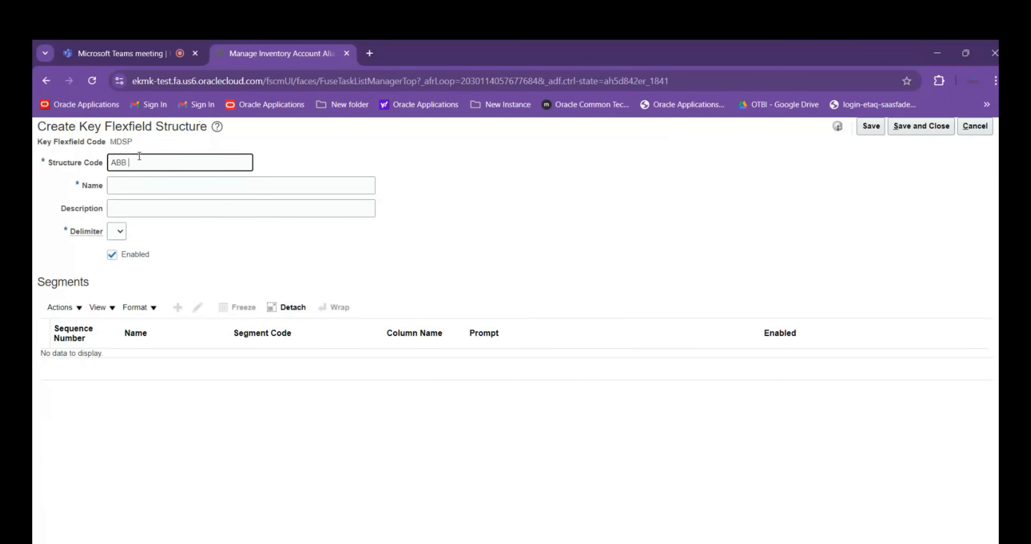
text( Account)
text(Aliases)
key(Tab)
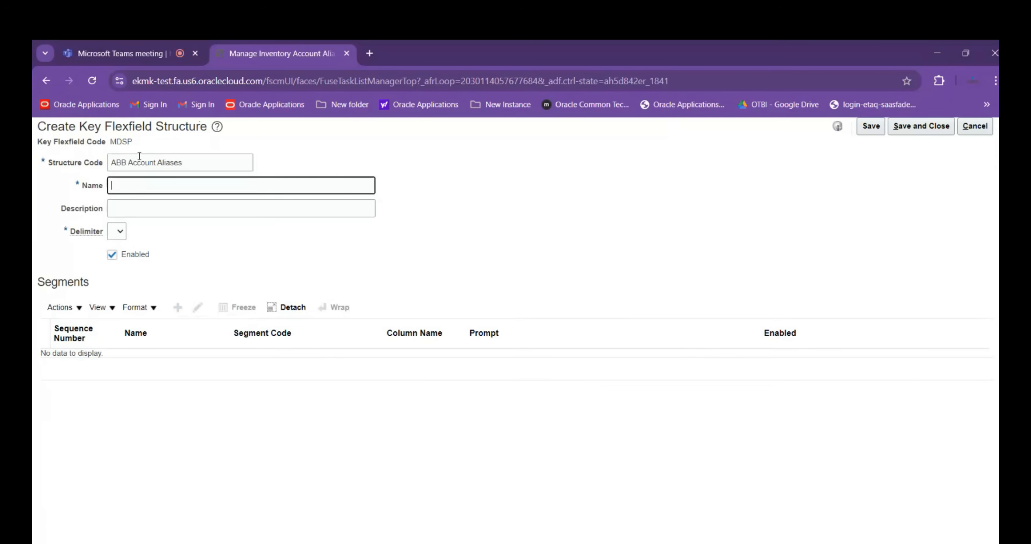
Enter ABB Account Aliases as the structure's name and description, choose a delimiter and save the structure
text(ABB Account Ali)
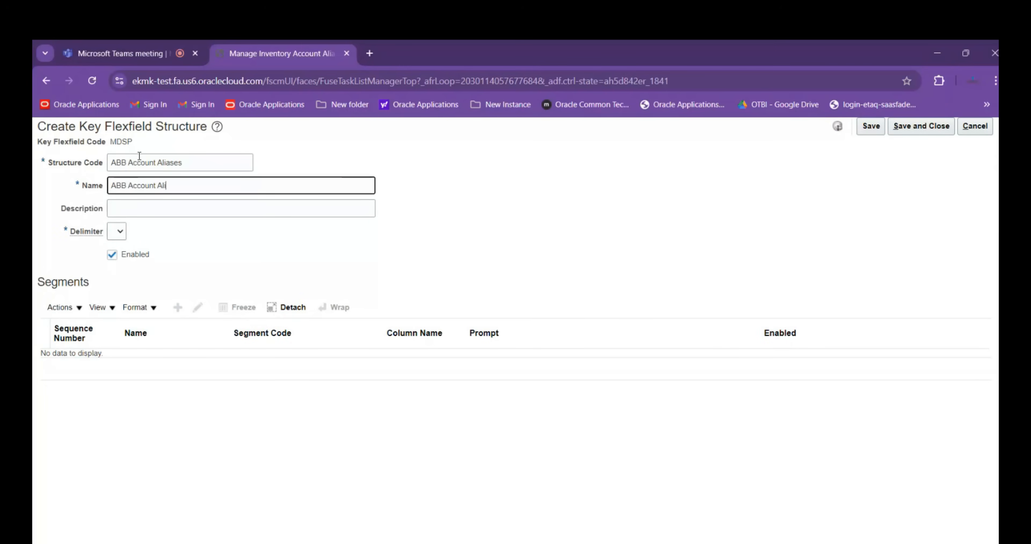
text(asese)
key(Tab)
text(A)
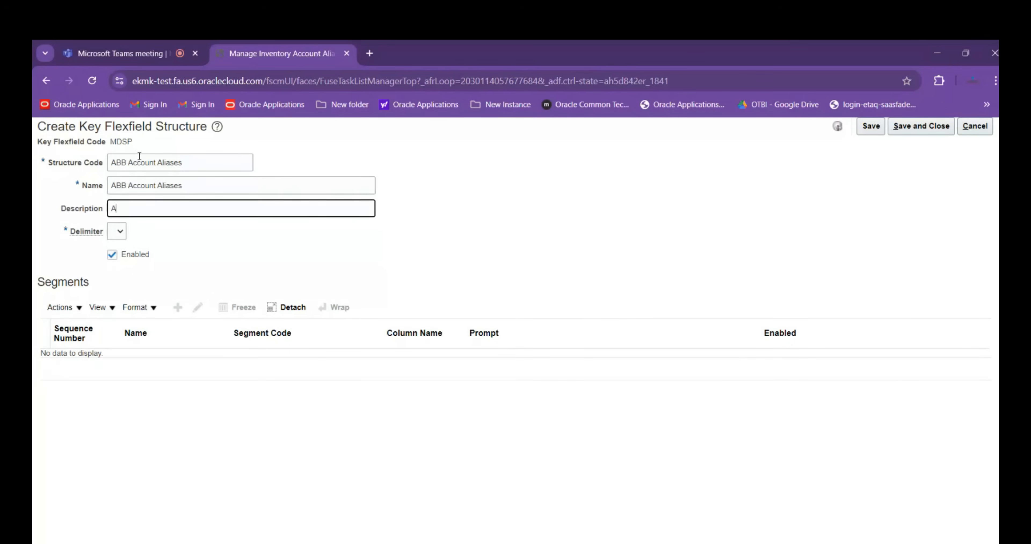
text(BB Account Aliases)
key(Tab)
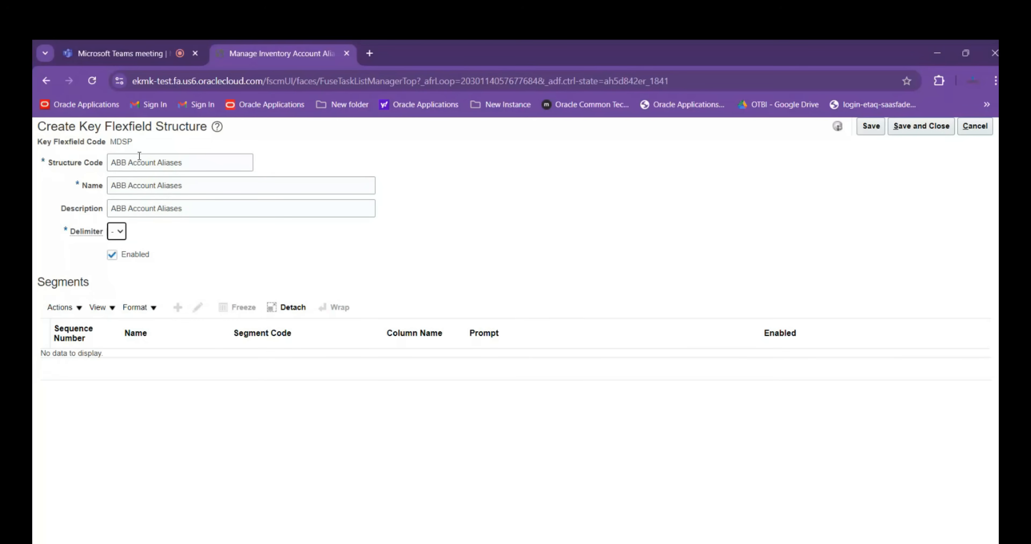
key(Tab)
click(871, 127)
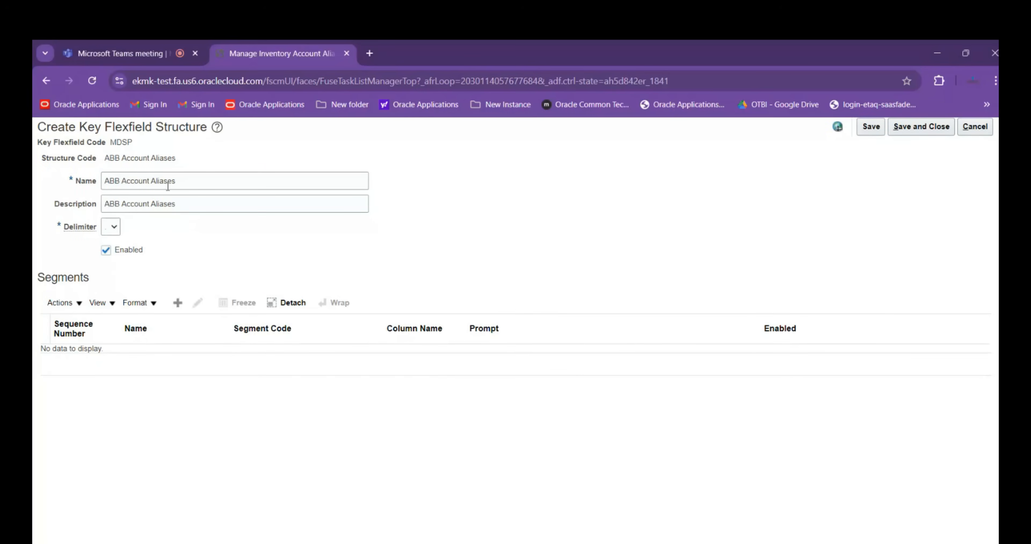
Start a new segment for the ABB Account Aliases structure and choose ABB PROJECT as its default value set code
click(177, 302)
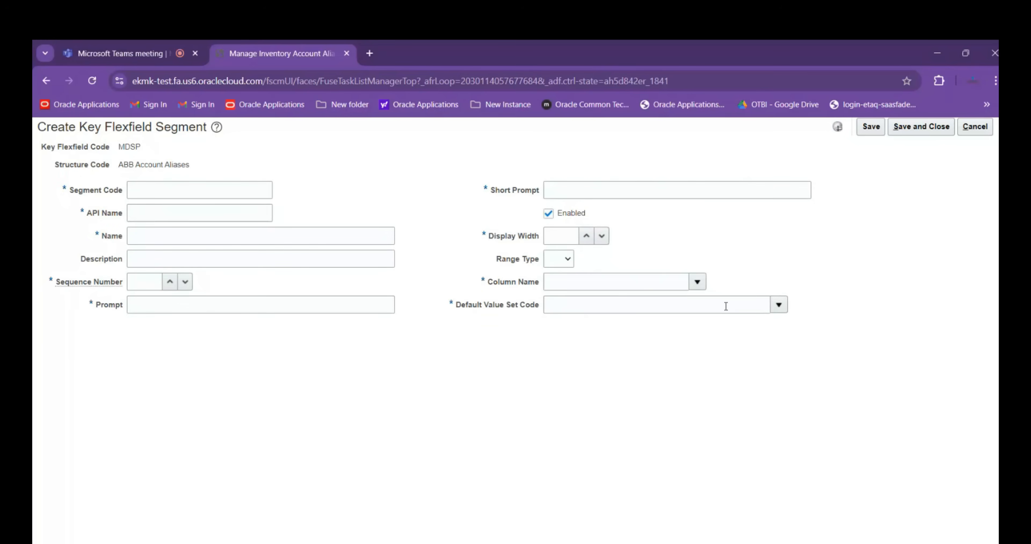
click(778, 305)
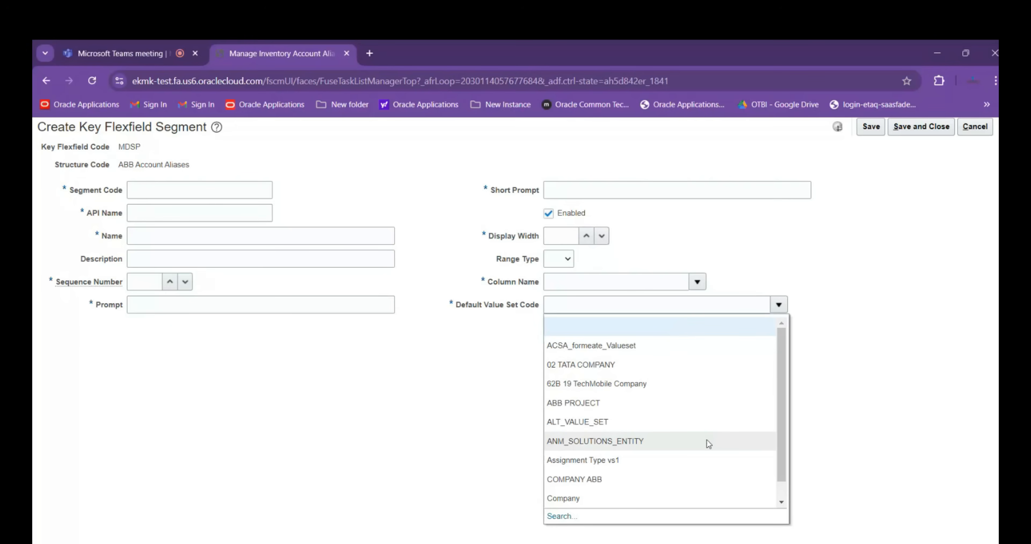
scroll(712, 424, down, 1)
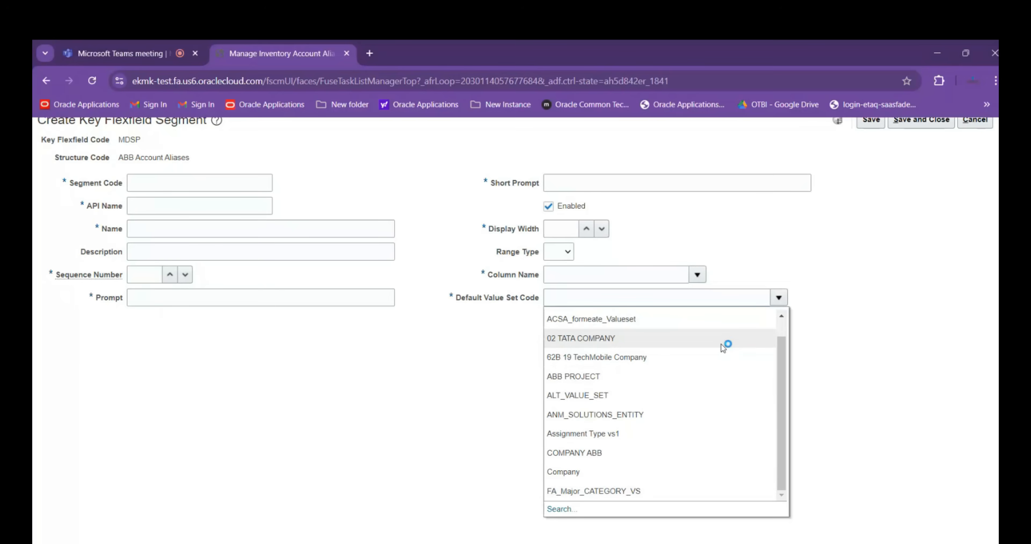
click(716, 374)
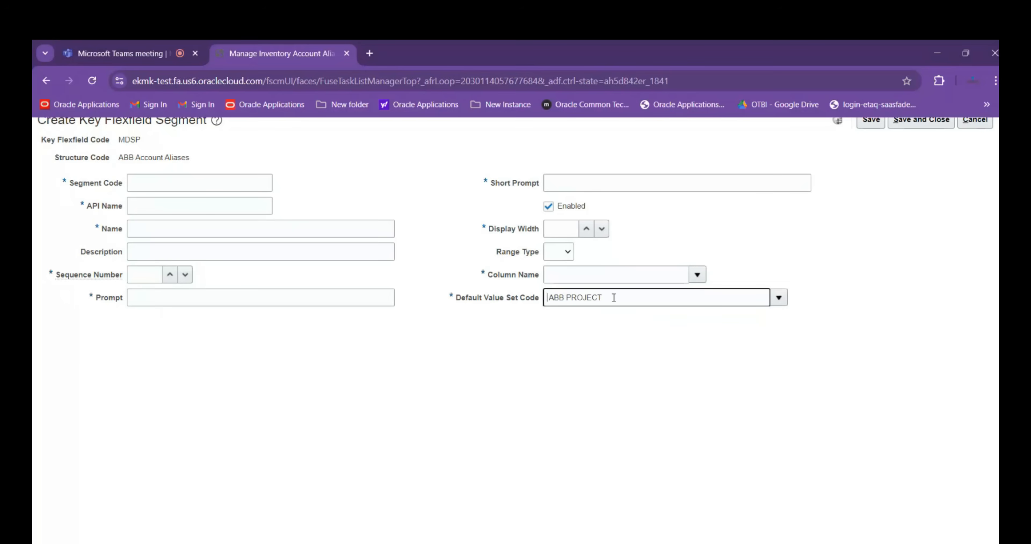
drag(613, 297, 451, 300)
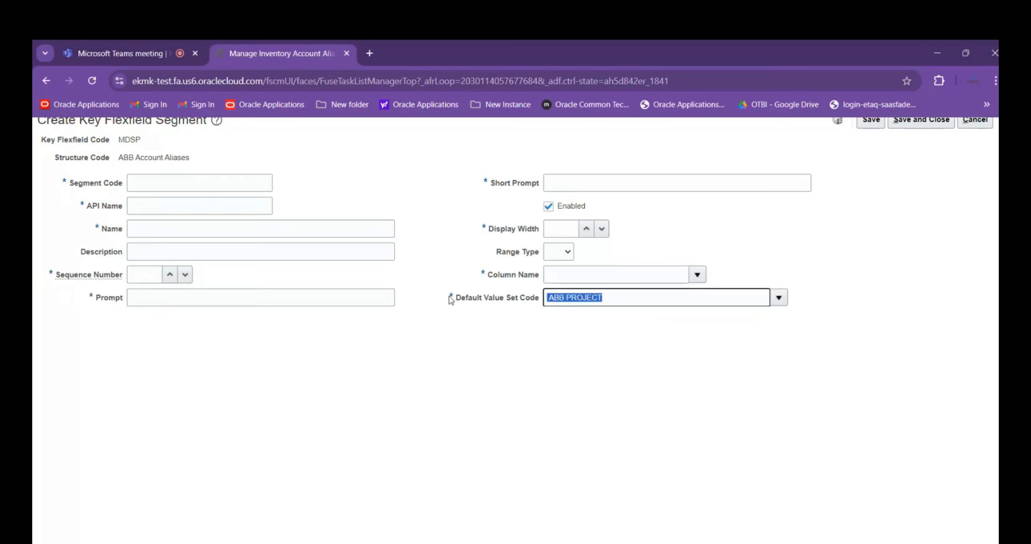
Duplicate the flexfield page in a second browser tab and open the Setup and Maintenance task search there
right_click(258, 52)
click(306, 165)
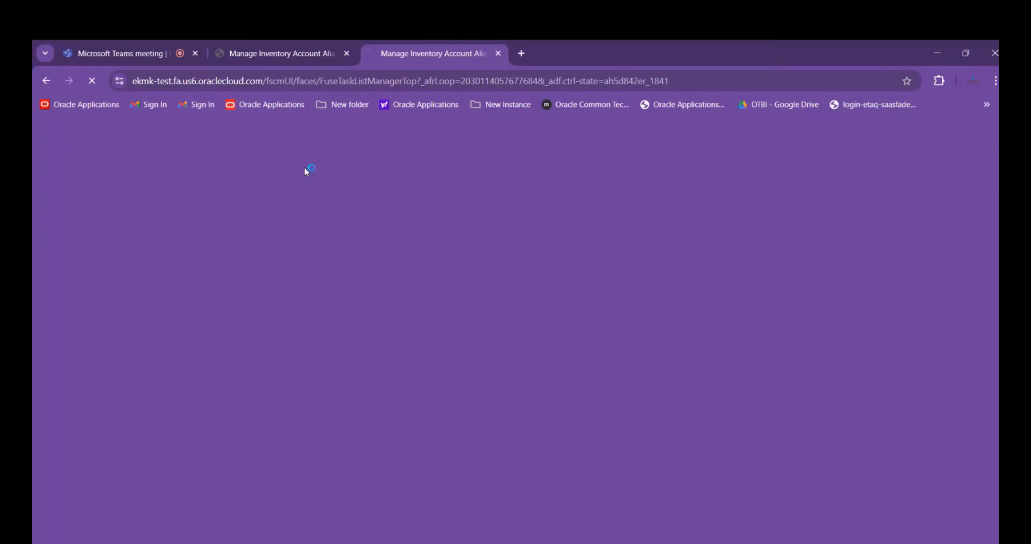
click(292, 54)
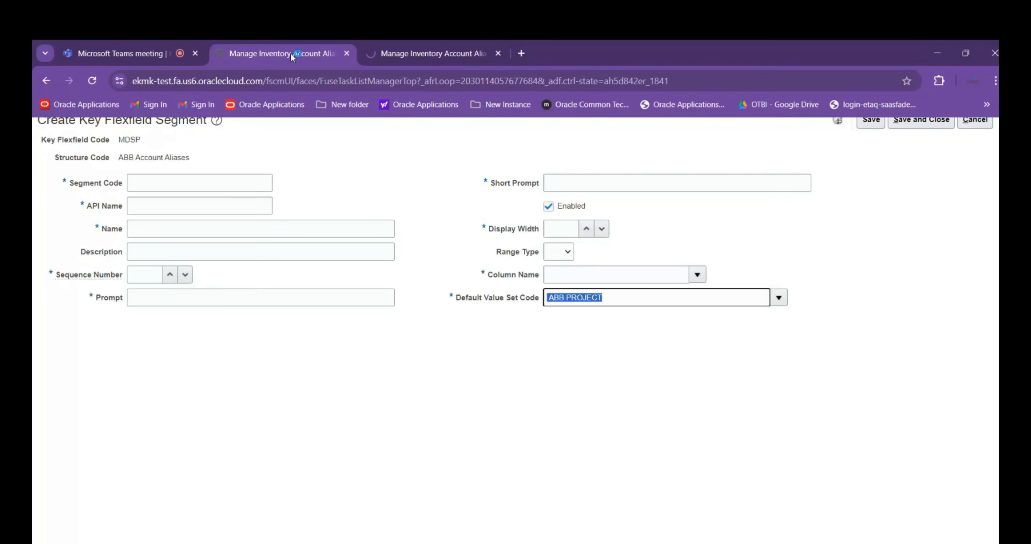
click(410, 52)
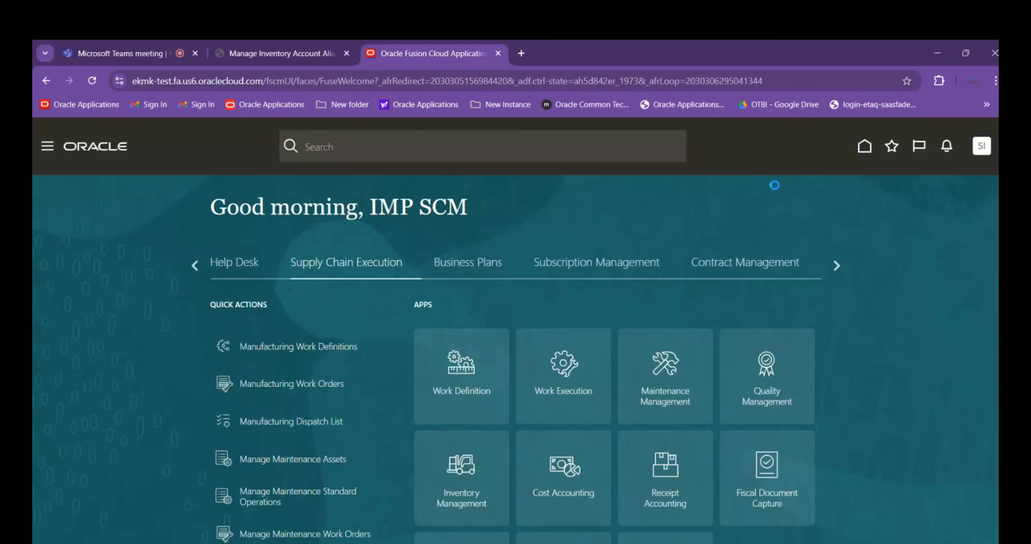
click(981, 146)
click(781, 338)
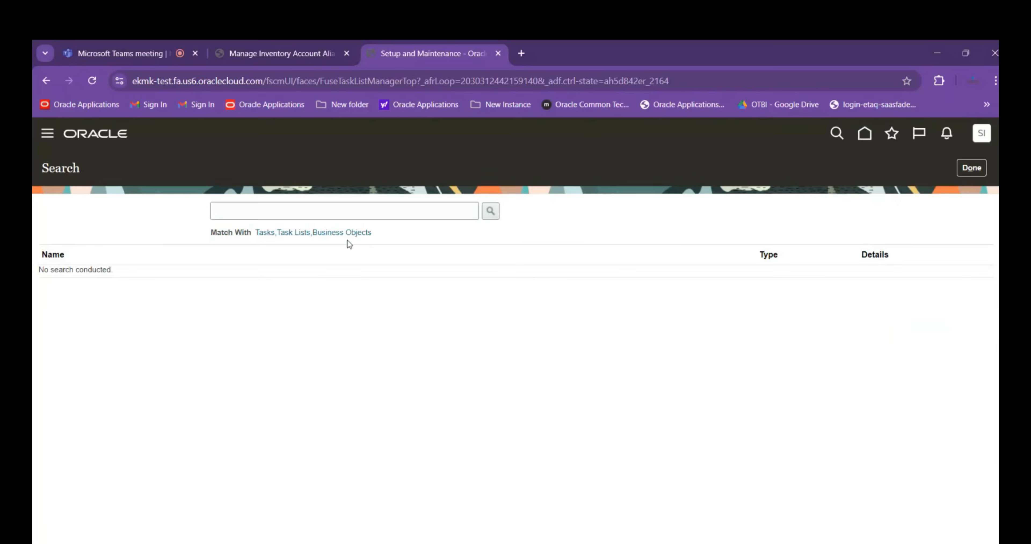
Search the setup tasks for Manage%value%Sets%, open the Manage Value Sets task and keep waiting for the unresponsive page
click(325, 209)
text(Manage)
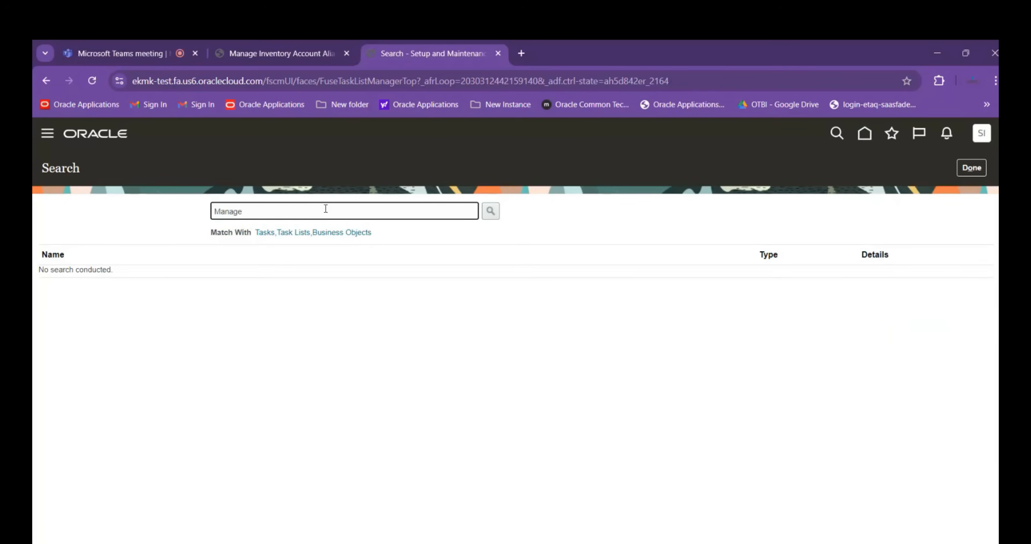
text(%value%Sets%)
key(Return)
scroll(150, 379, down, 3)
scroll(113, 385, down, 7)
click(78, 402)
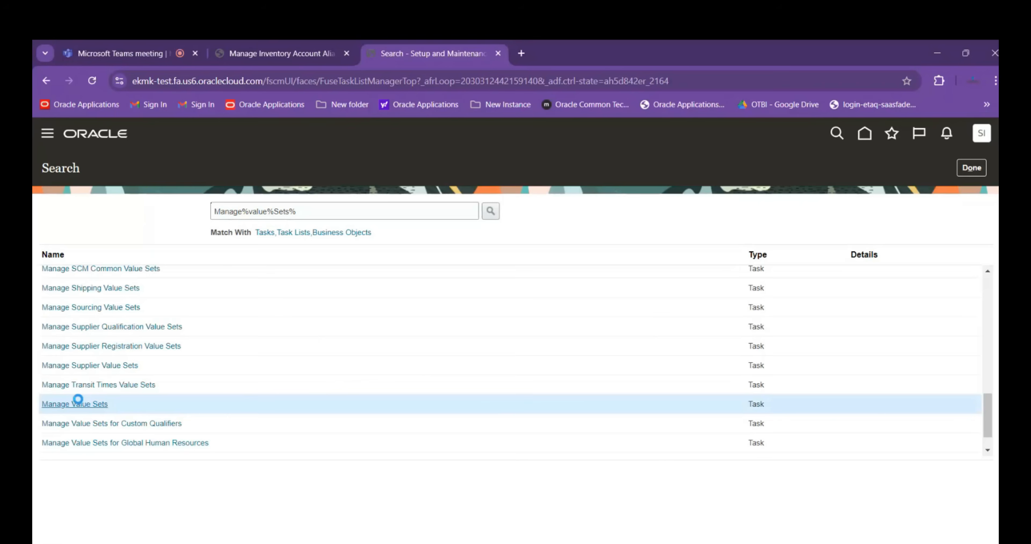
click(97, 406)
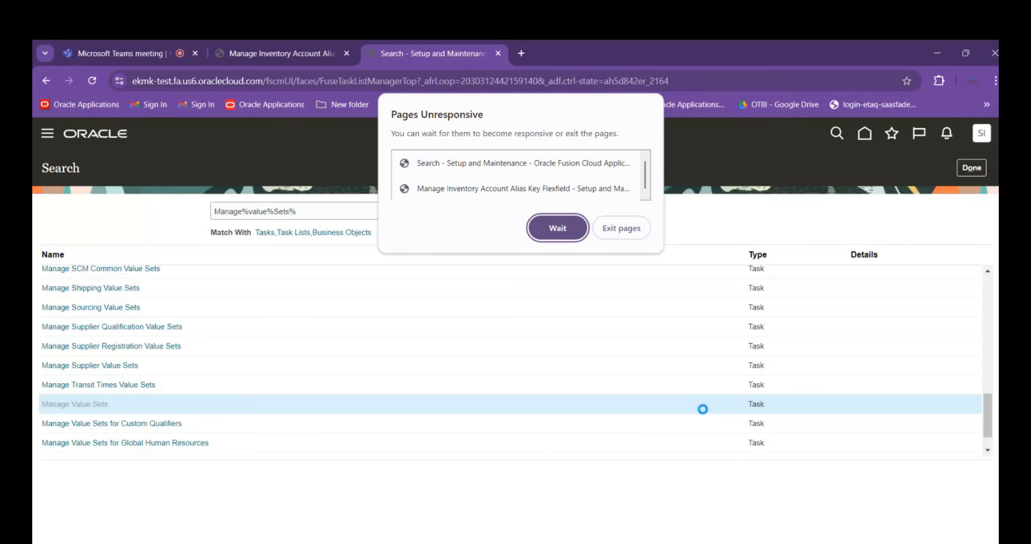
click(558, 229)
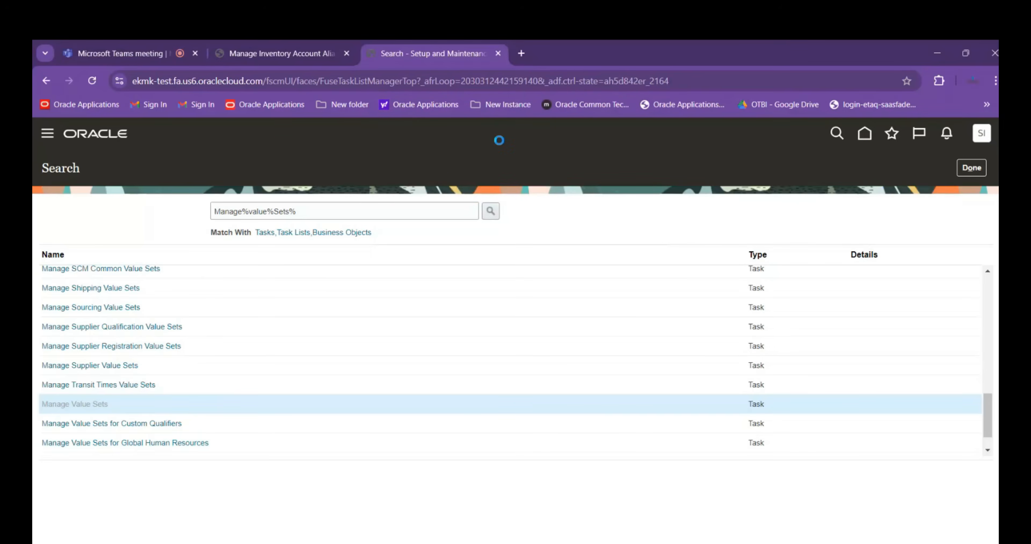
Try to load the base address ekmk-test.fa.us6.oraclecloud.com in place of the hung task search page and keep waiting for it
drag(691, 82, 278, 91)
key(BackSpace)
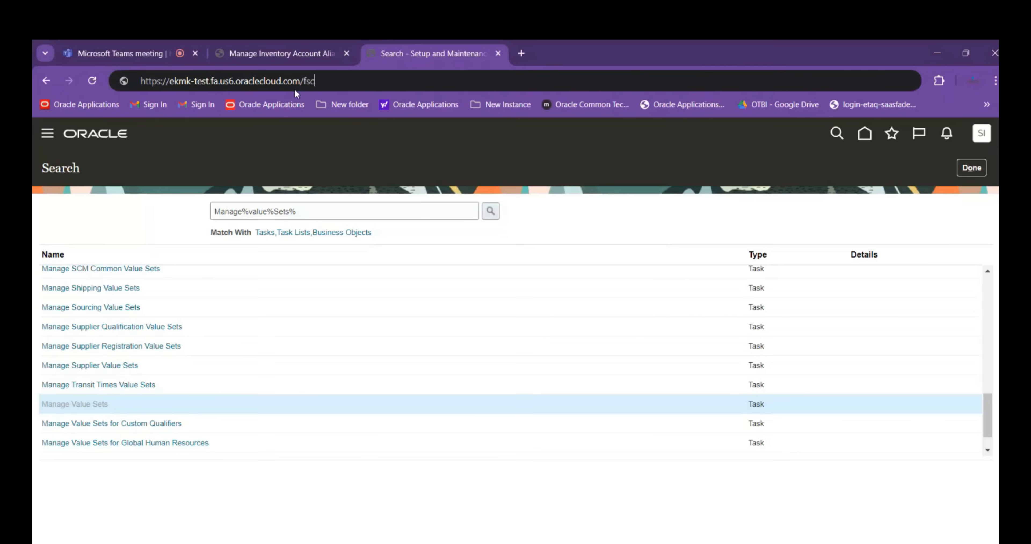
key(BackSpace)
key(BackSpace)
key(BackSpace)
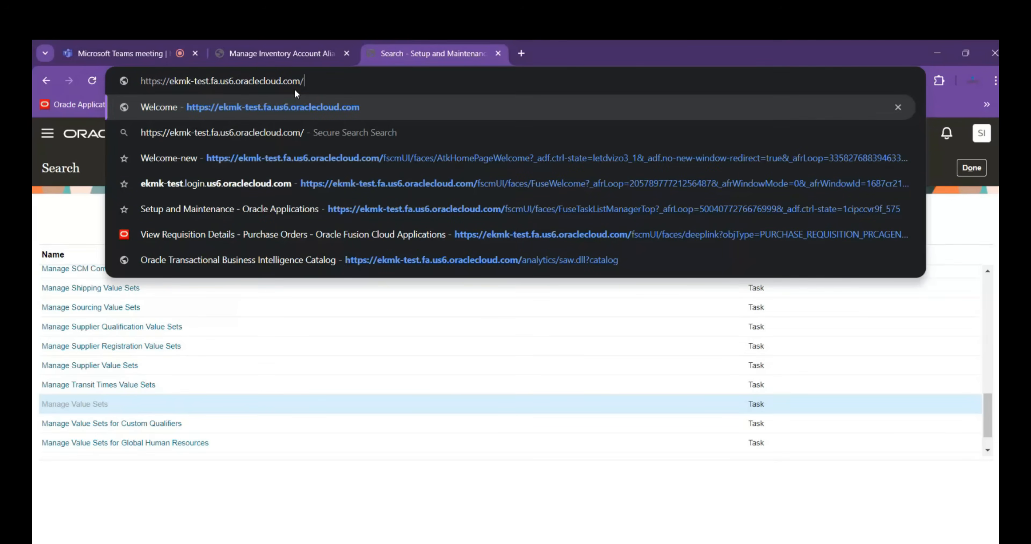
key(Return)
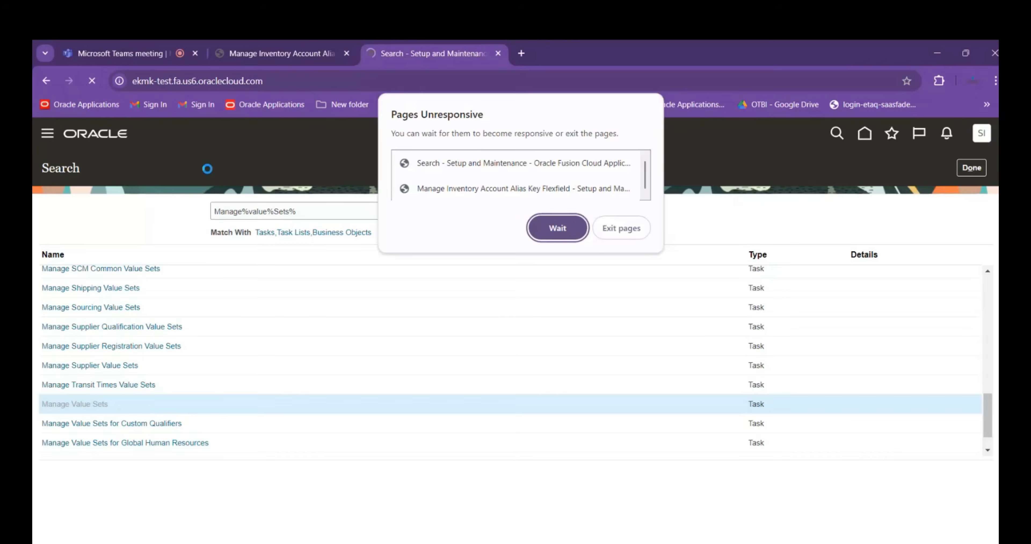
click(554, 228)
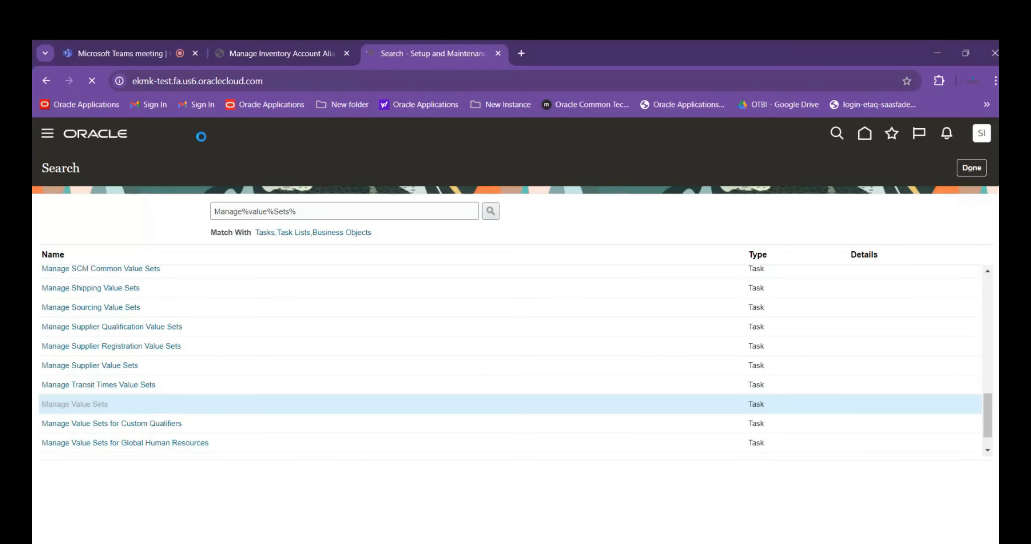
Exit the unresponsive pages and load the Setup and Maintenance address again
click(95, 81)
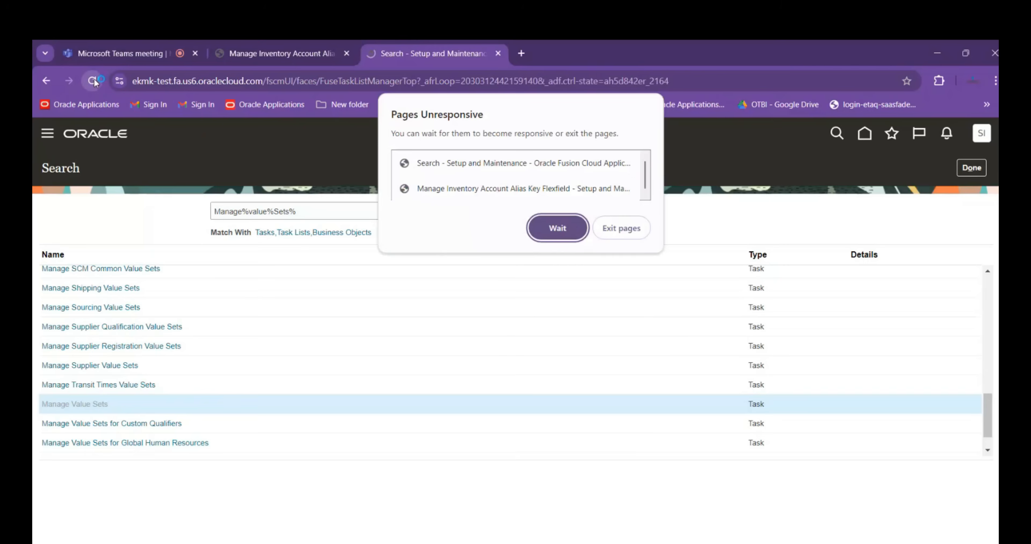
click(558, 227)
click(621, 228)
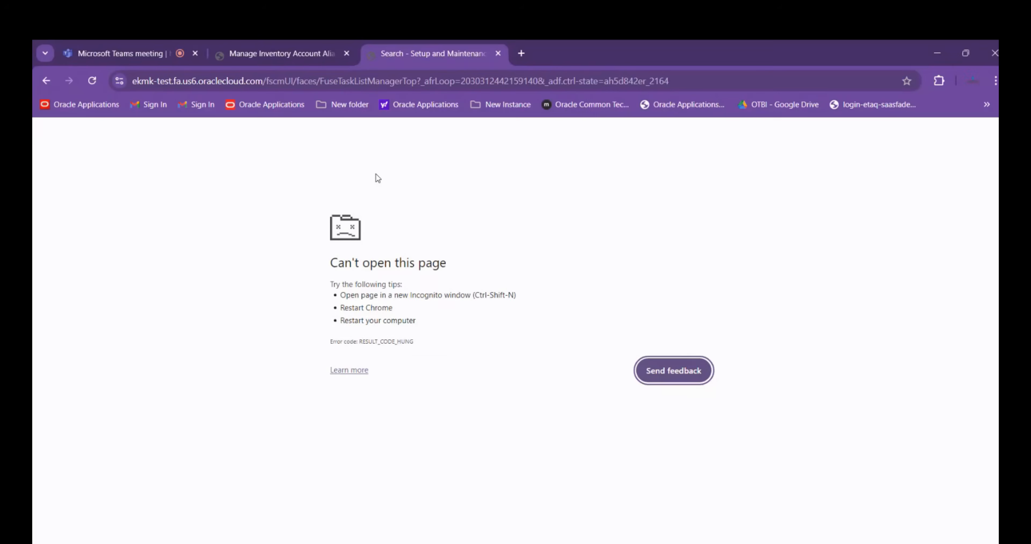
click(685, 75)
key(Return)
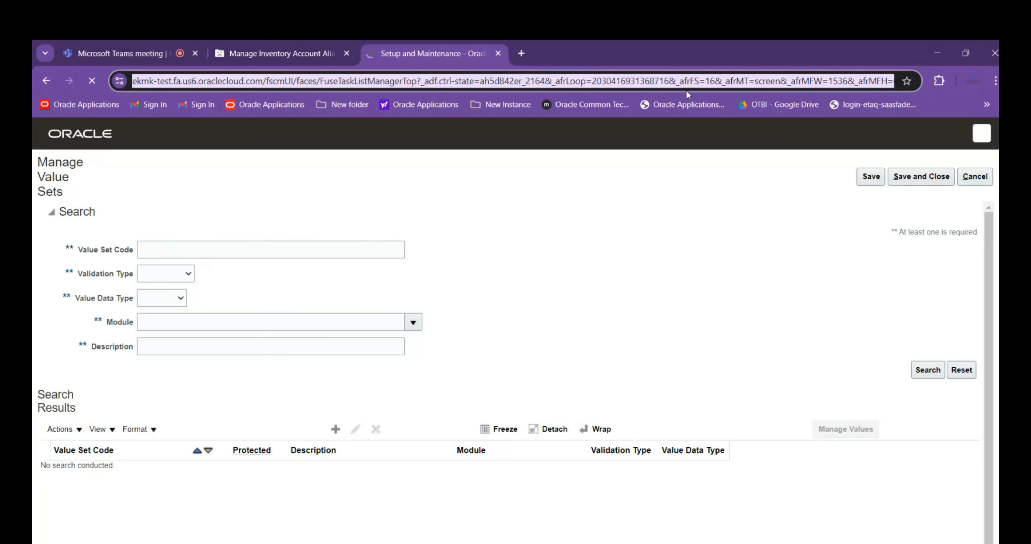
Try to enter a value set code on the Manage Value Sets page, then exit the unresponsive page and reload it
click(297, 247)
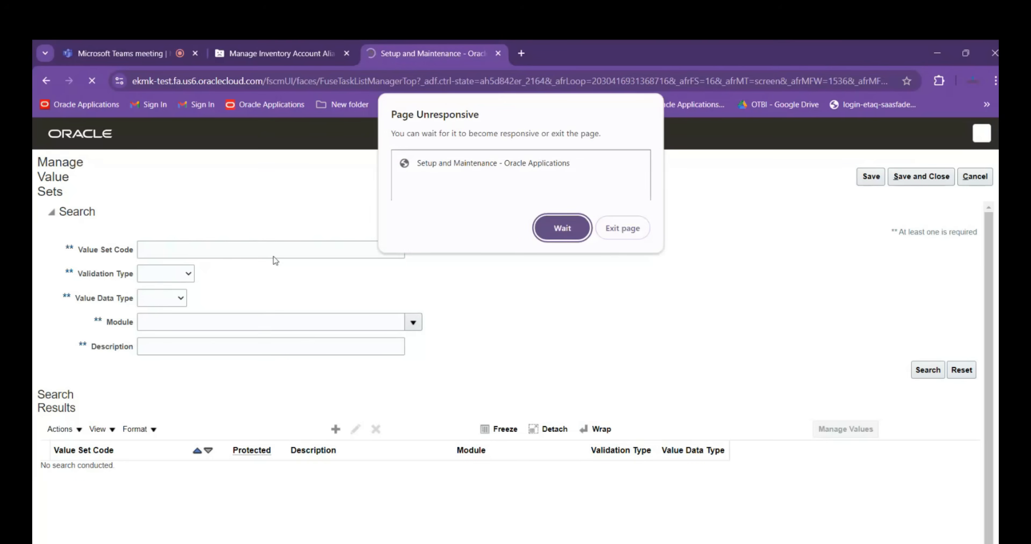
click(561, 227)
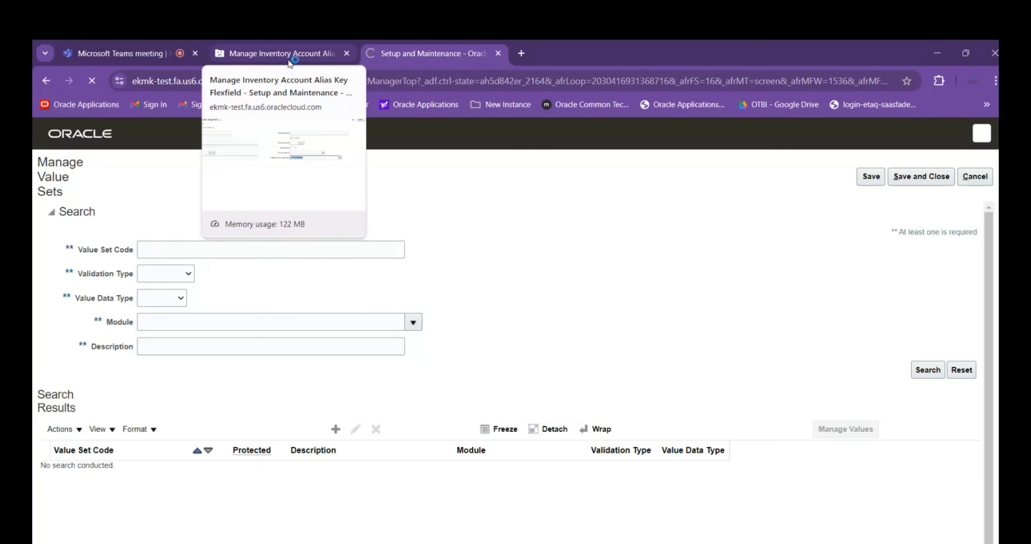
click(437, 81)
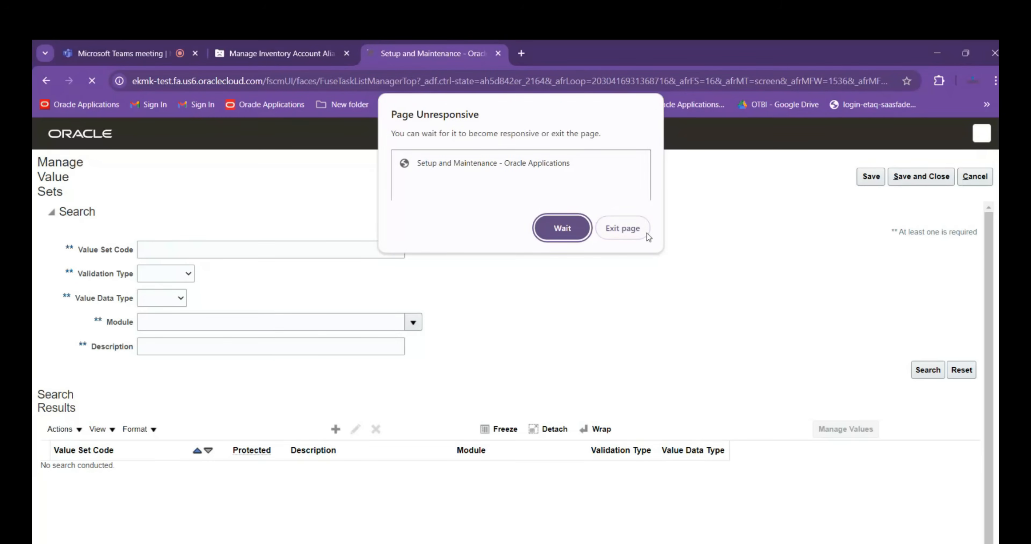
click(622, 228)
key(F5)
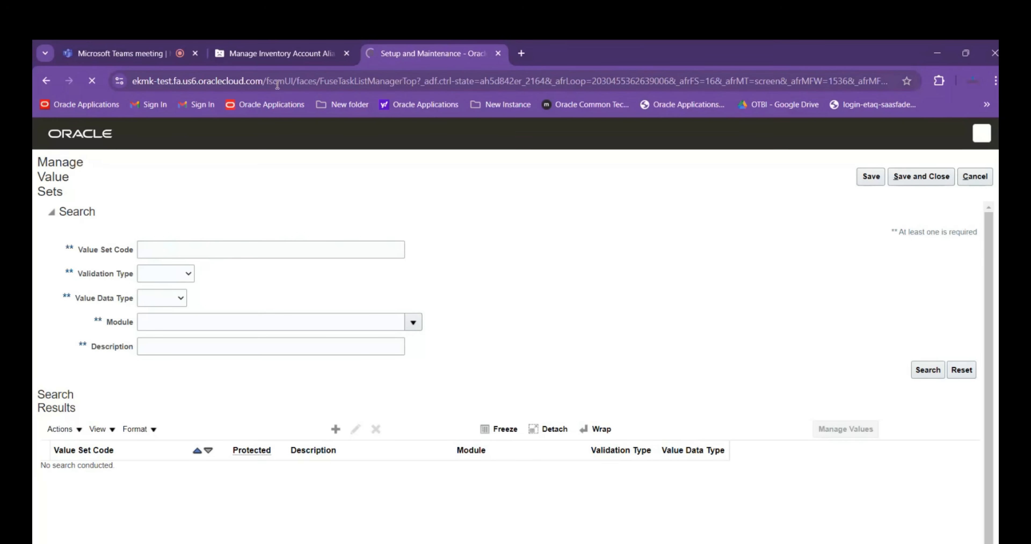
Try to trim the path from the Manage Value Sets page address and exit the unresponsive page
drag(269, 82, 975, 83)
key(BackSpace)
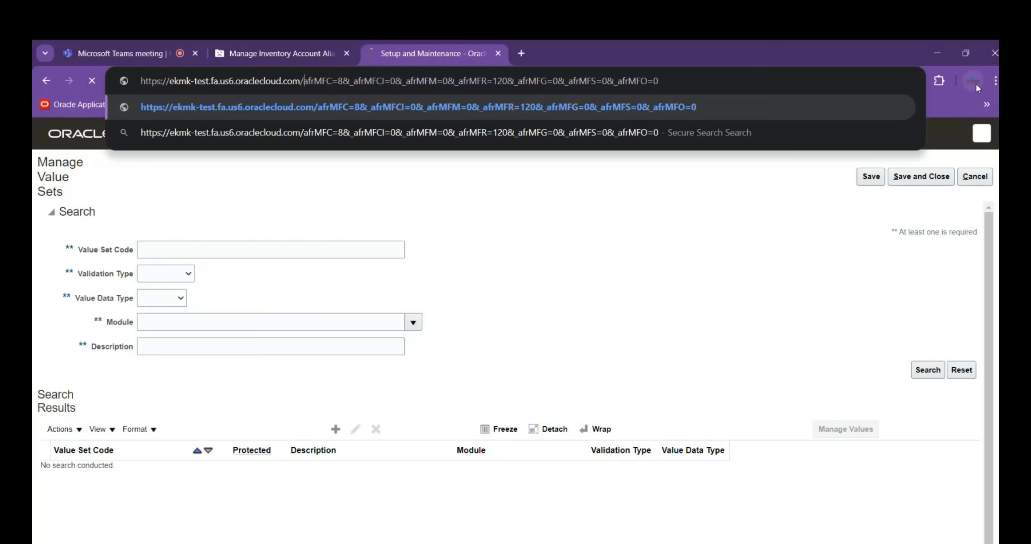
key(BackSpace)
key(BackSpace)
key(BackSpace)
key(BackSpace)
key(BackSpace)
key(BackSpace)
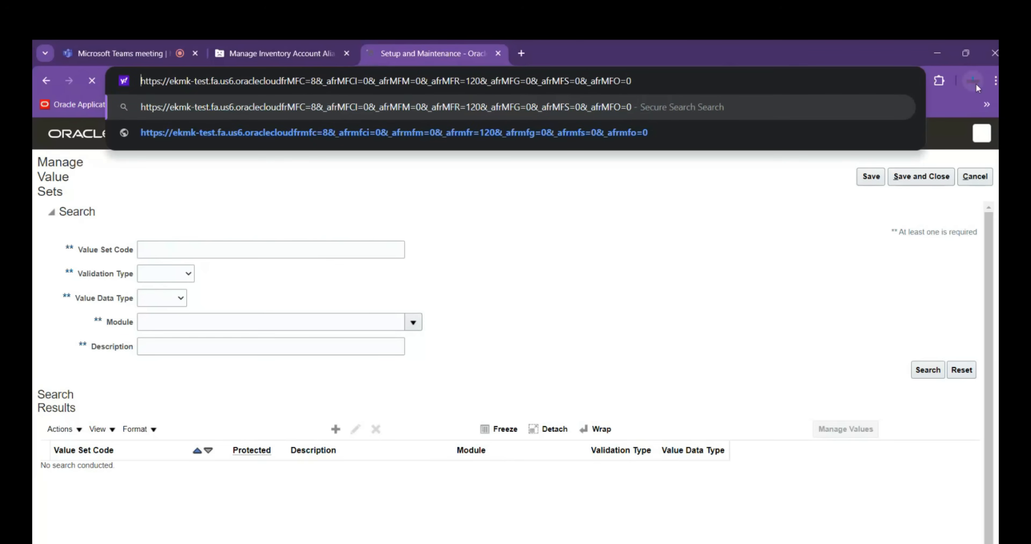
drag(632, 81, 89, 98)
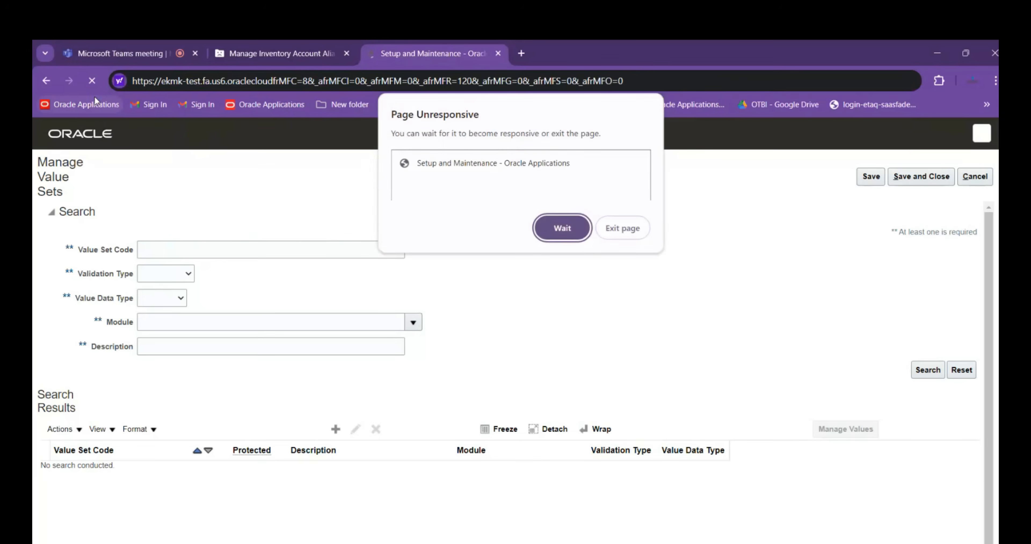
click(627, 231)
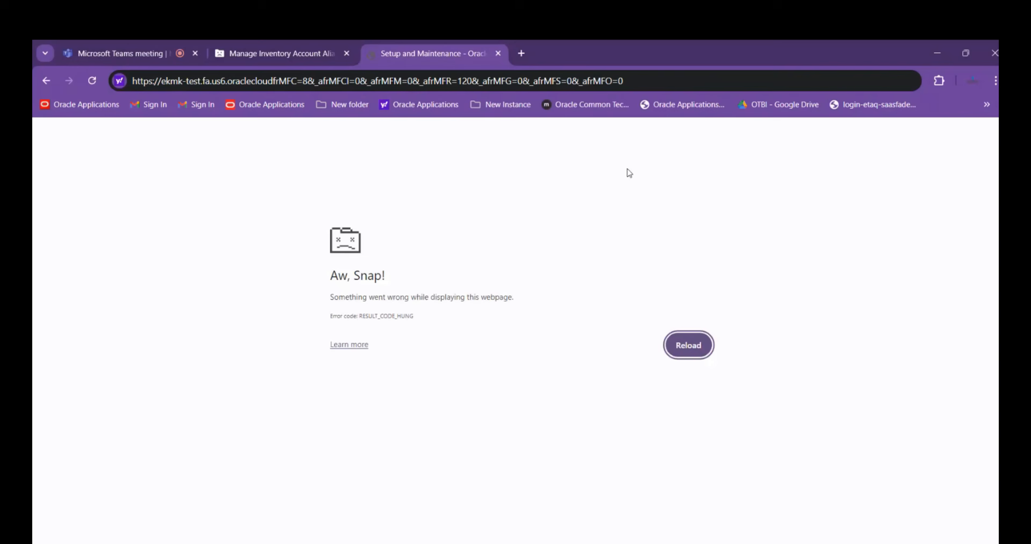
Remove the leftover parameters from the page address and load the Oracle welcome page from the base host
click(652, 80)
drag(652, 79, 115, 104)
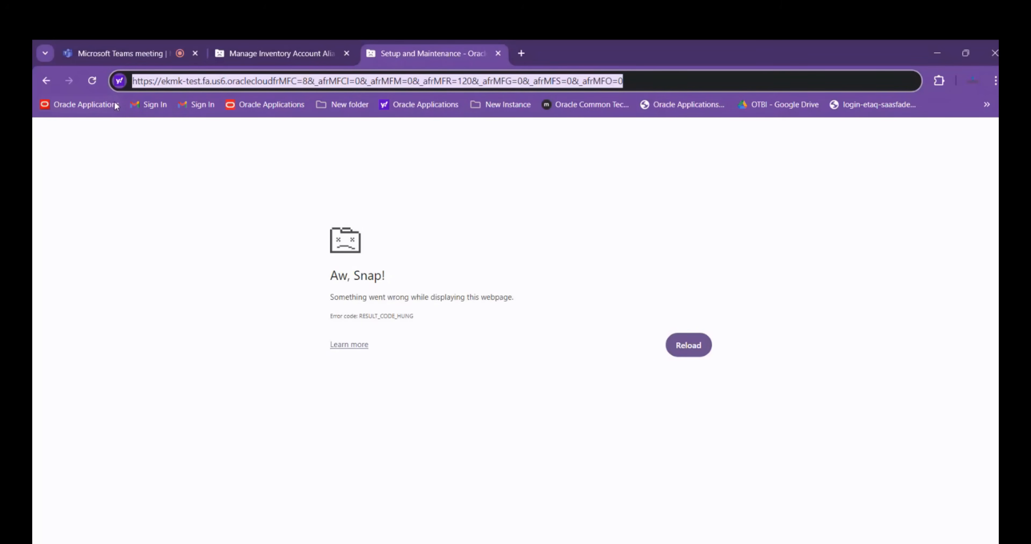
click(275, 81)
drag(274, 81, 806, 77)
key(Delete)
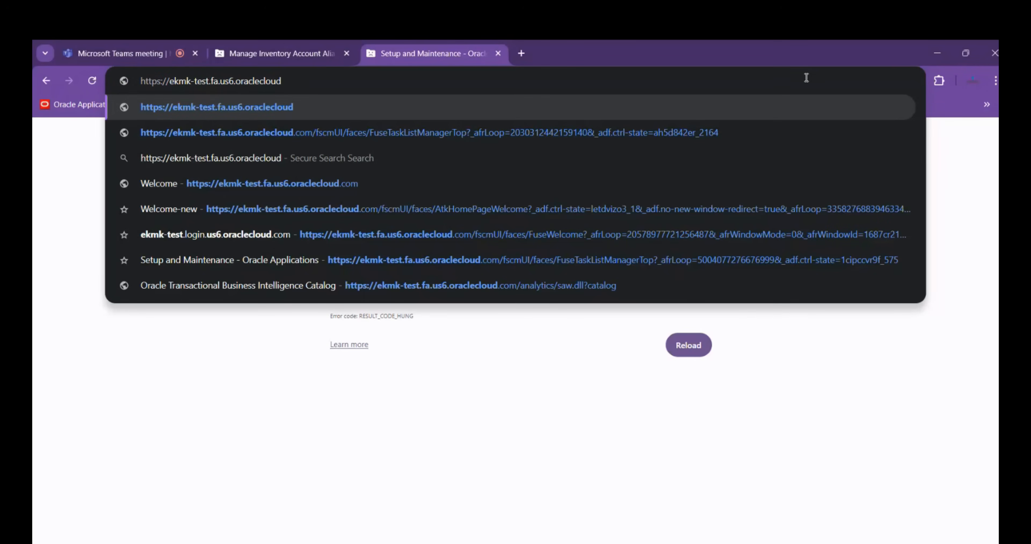
key(Return)
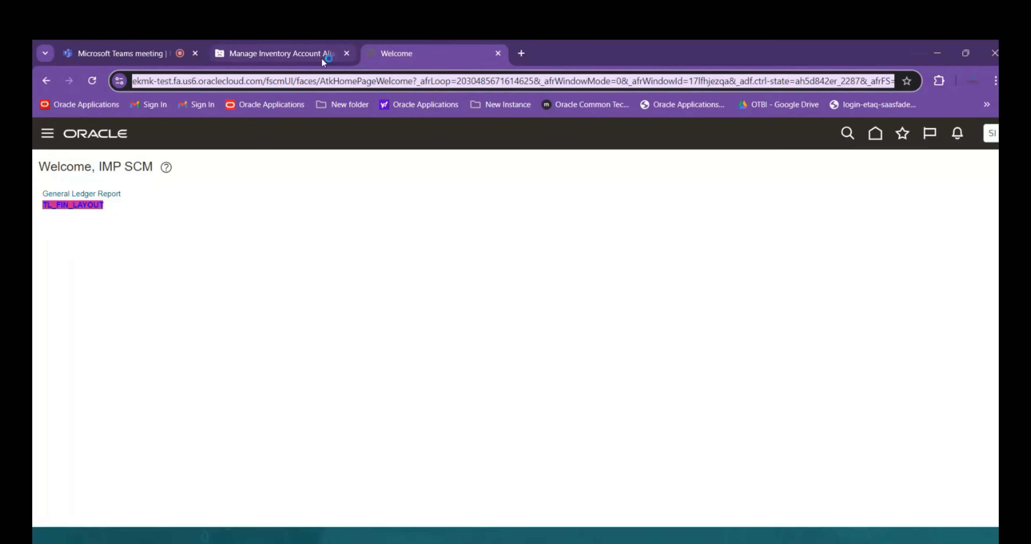
Go to the home page, open Setup and Maintenance and bring up its task search page
click(875, 135)
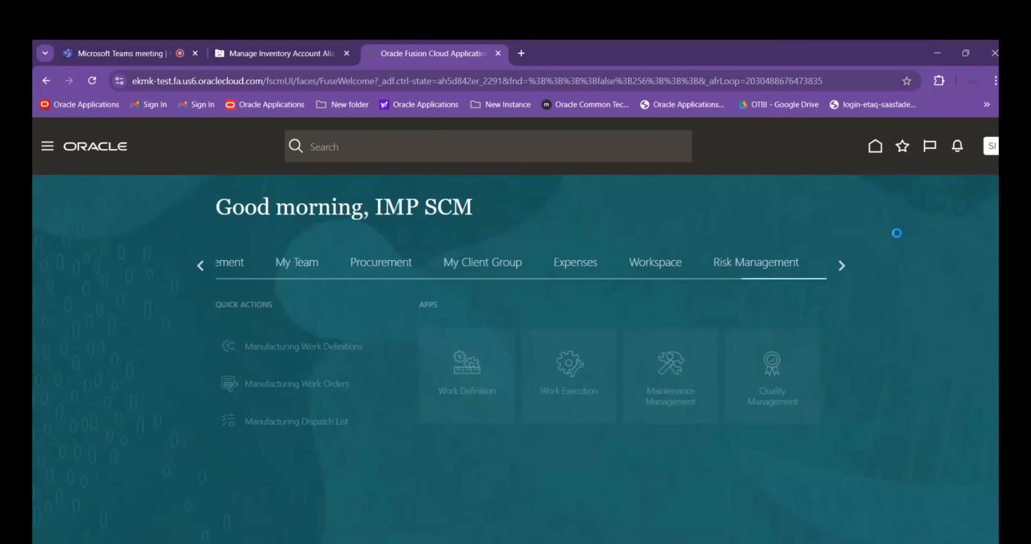
click(988, 154)
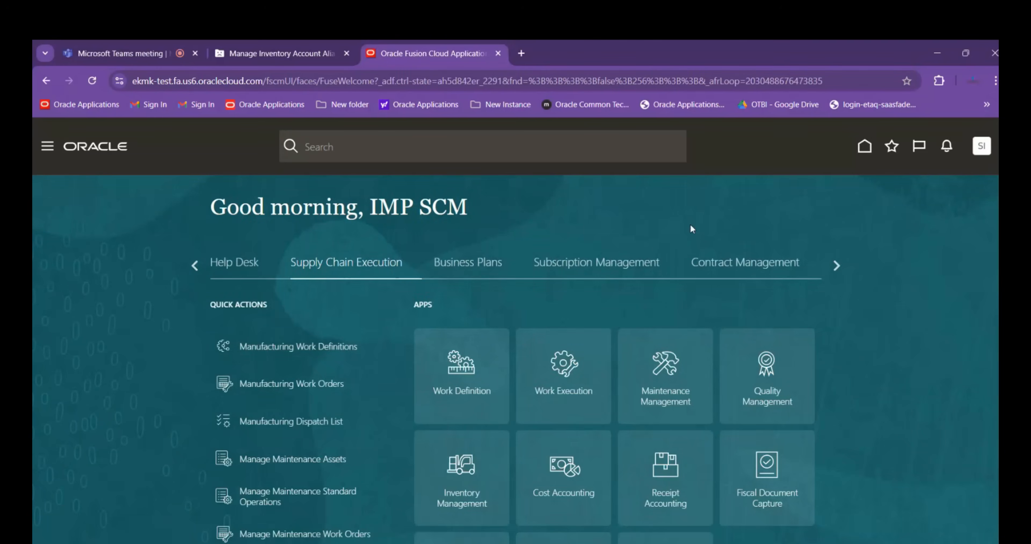
click(771, 336)
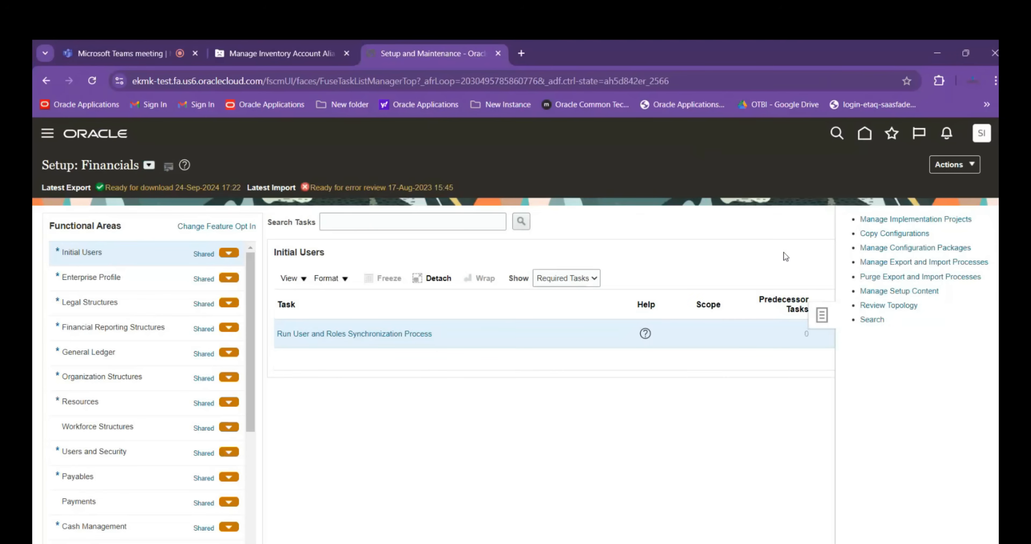
click(872, 319)
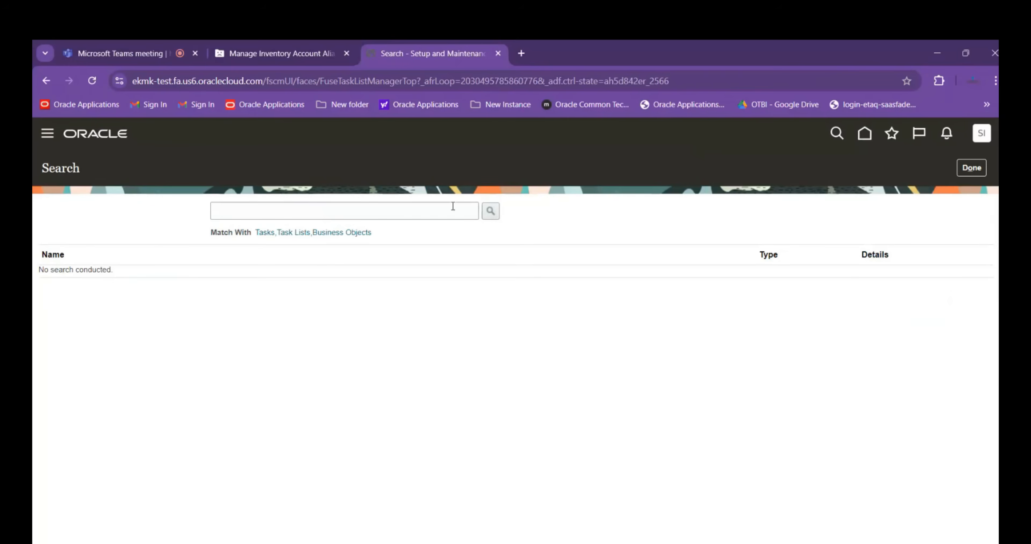
Search the setup tasks for manage%Inve%Source% and open the Manage Inventory Transaction Sources and Types task
click(216, 211)
text(manage%)
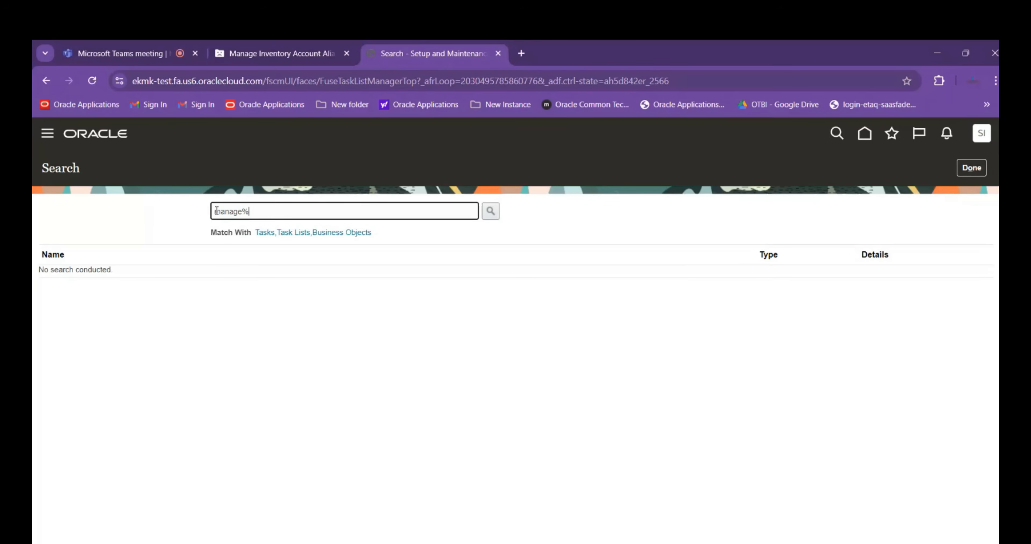
text(Inve%Source%)
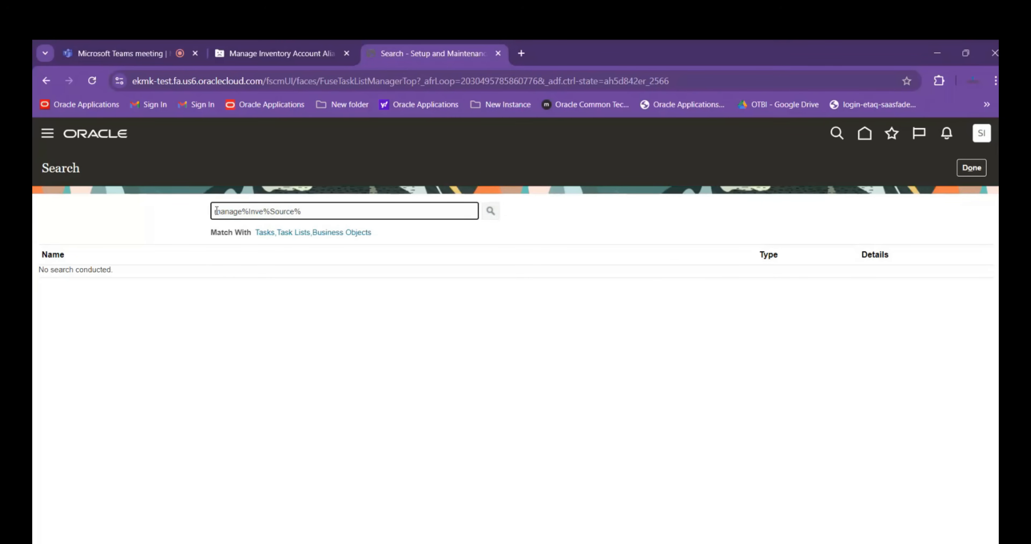
key(Return)
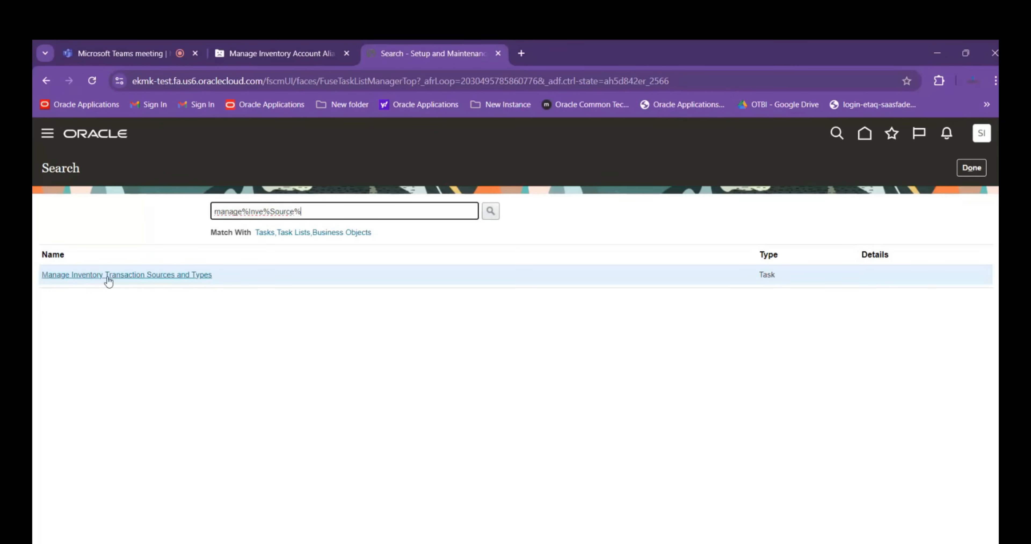
click(129, 275)
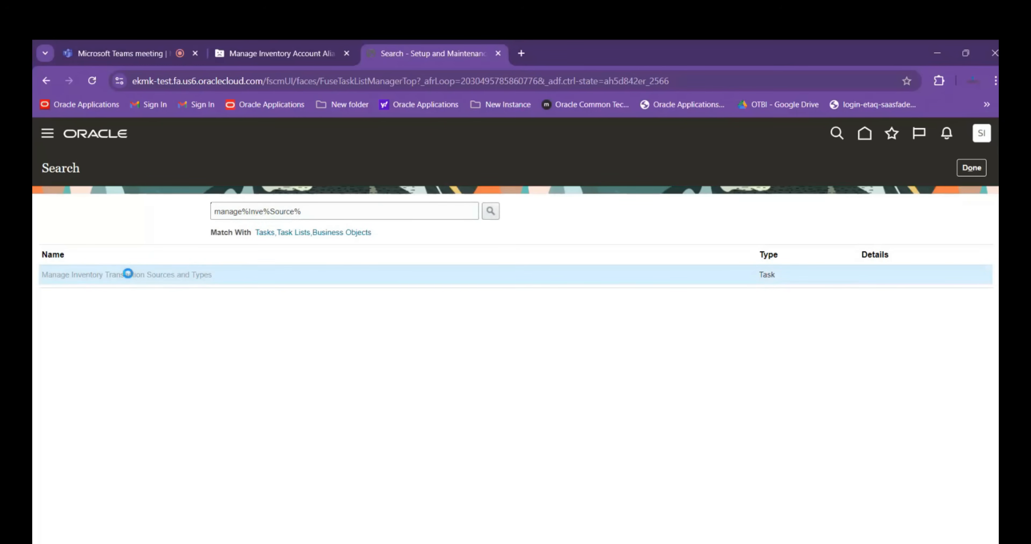
Select the Movement Request transaction source and start a new transaction type under it
scroll(227, 249, down, 2)
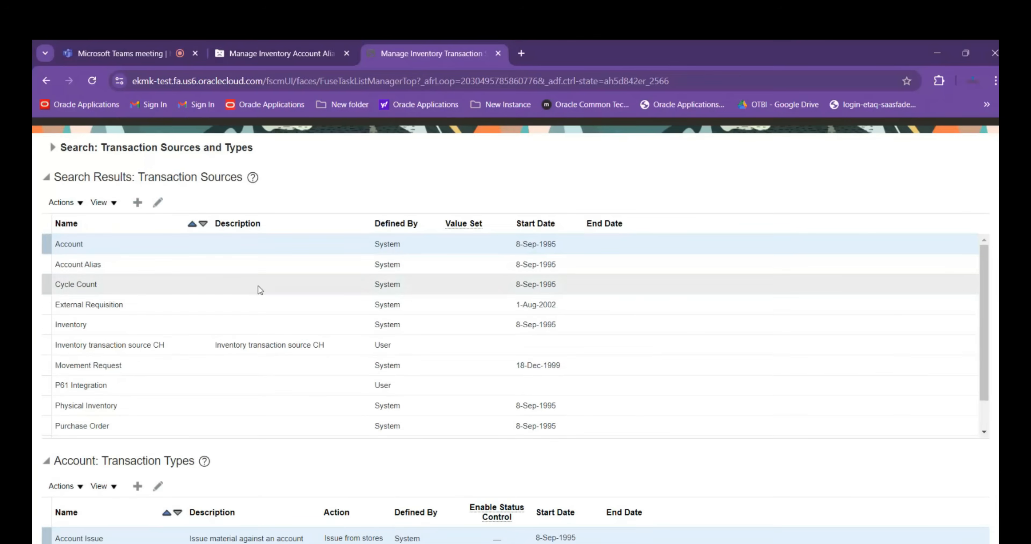
click(190, 366)
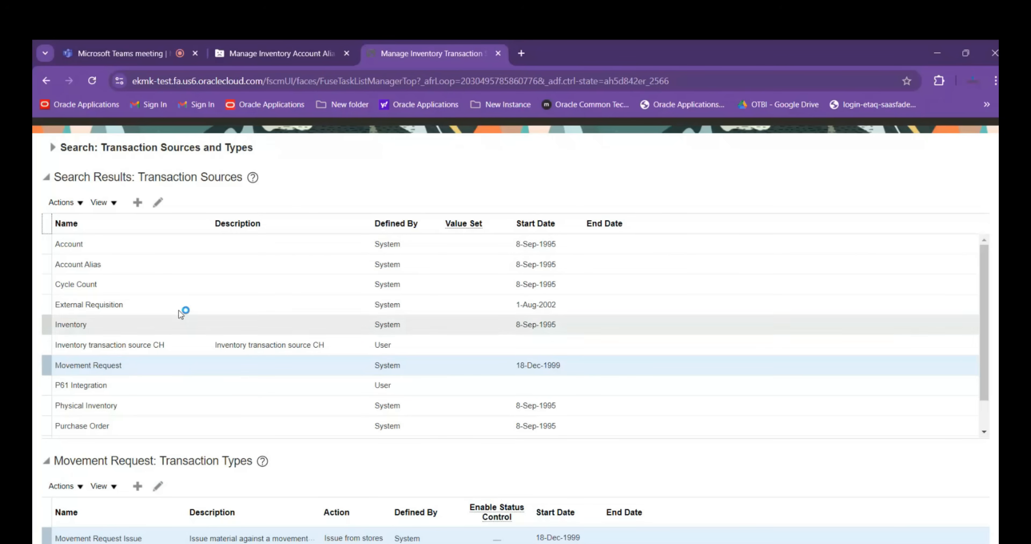
scroll(180, 313, up, 2)
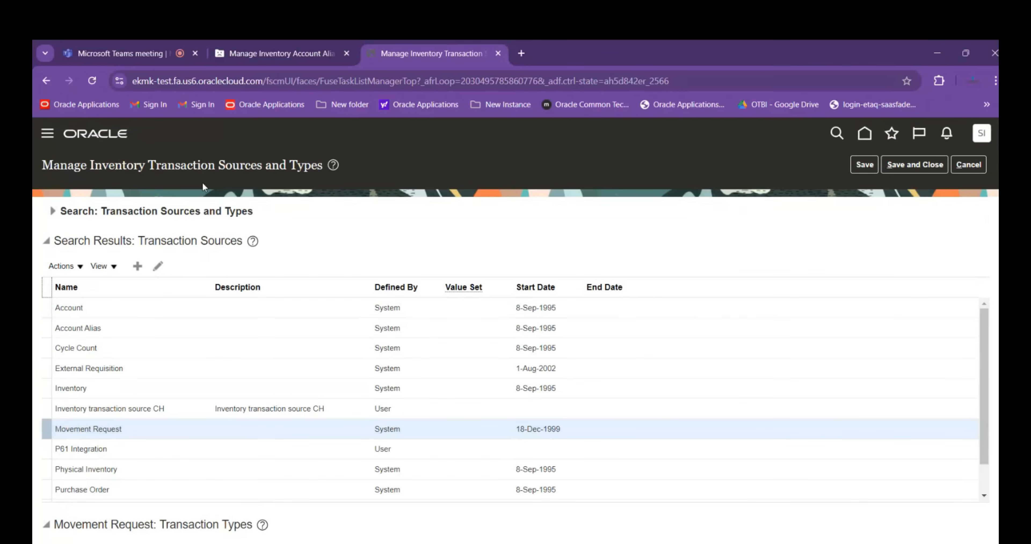
scroll(180, 285, down, 3)
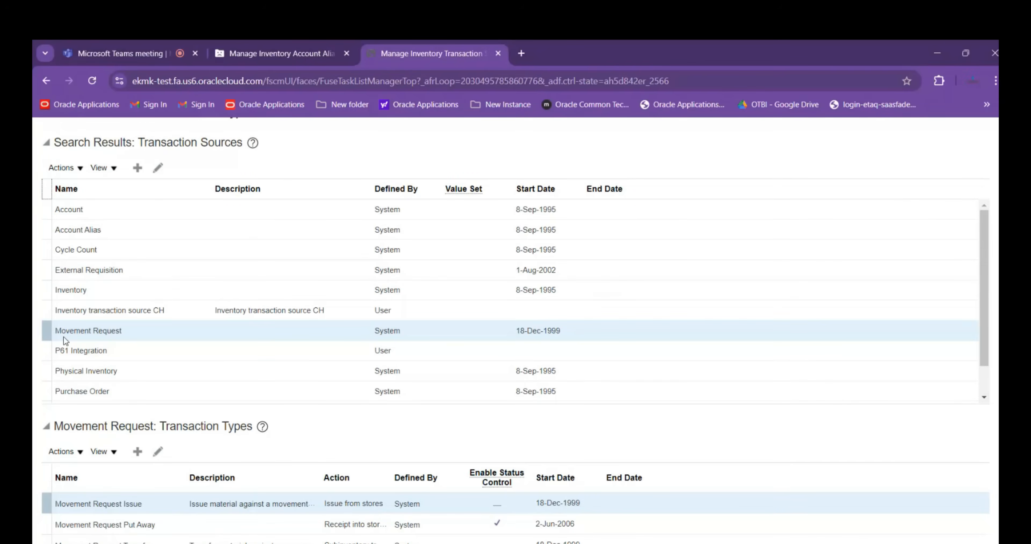
click(137, 450)
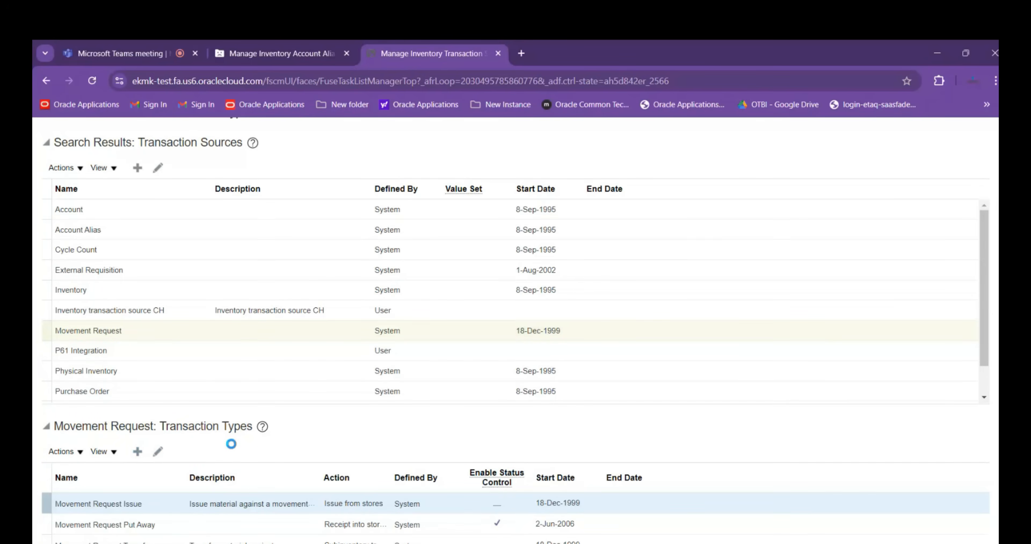
Enter ABB Material Transfer as both the name and the description of the new transaction type
text(ABB)
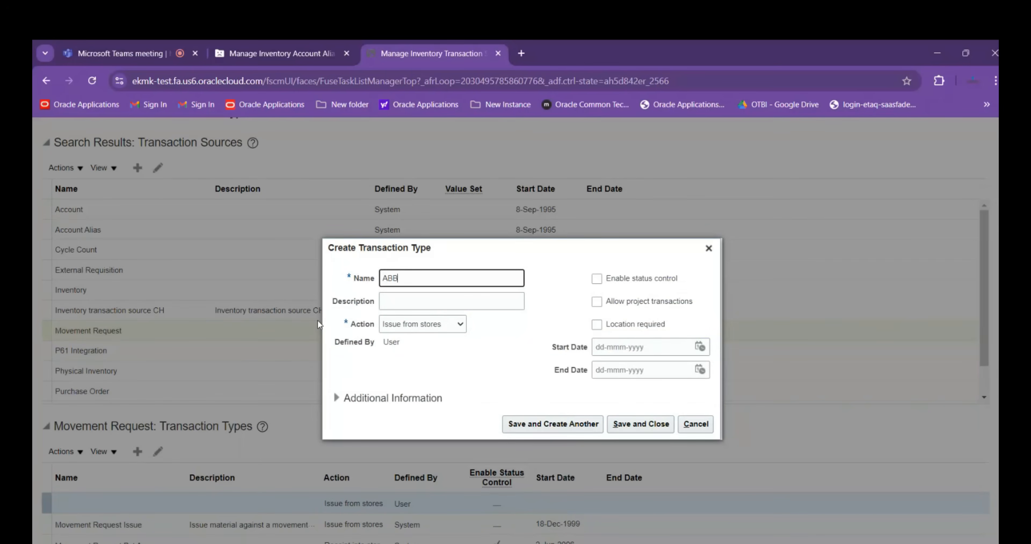
text( Material Transfer)
drag(476, 280, 384, 280)
key(ctrl+c)
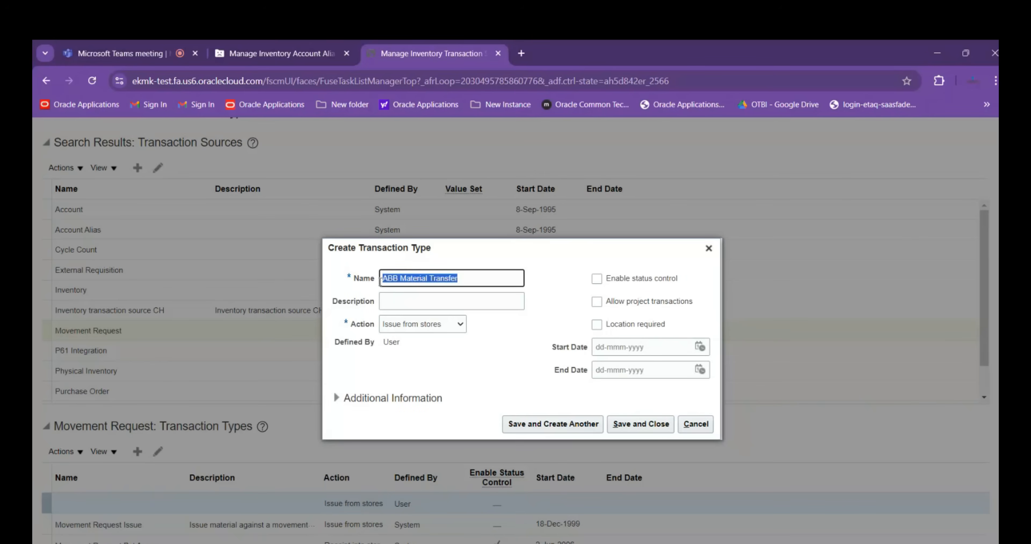
key(Tab)
key(ctrl+v)
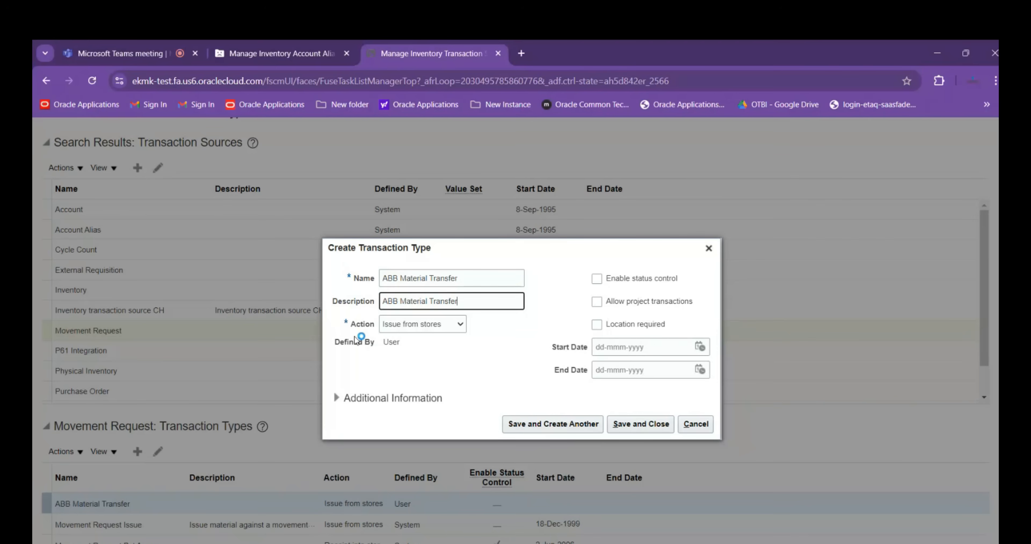
Set the action to Subinventory transfer, enable status control, set the start date to 13-Oct-2024, and save to create another type
click(457, 325)
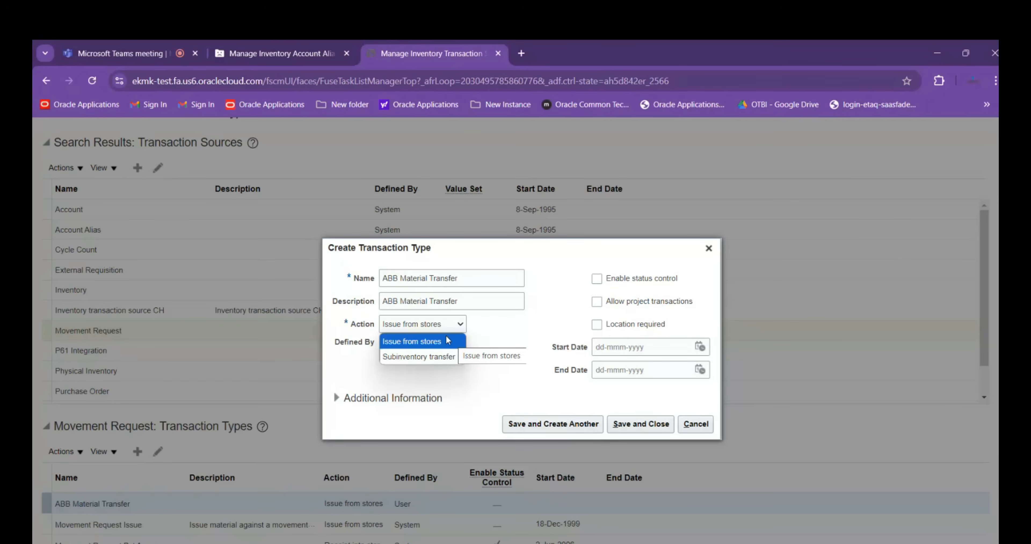
click(449, 340)
click(447, 340)
click(447, 339)
click(448, 340)
click(450, 358)
click(596, 302)
click(596, 278)
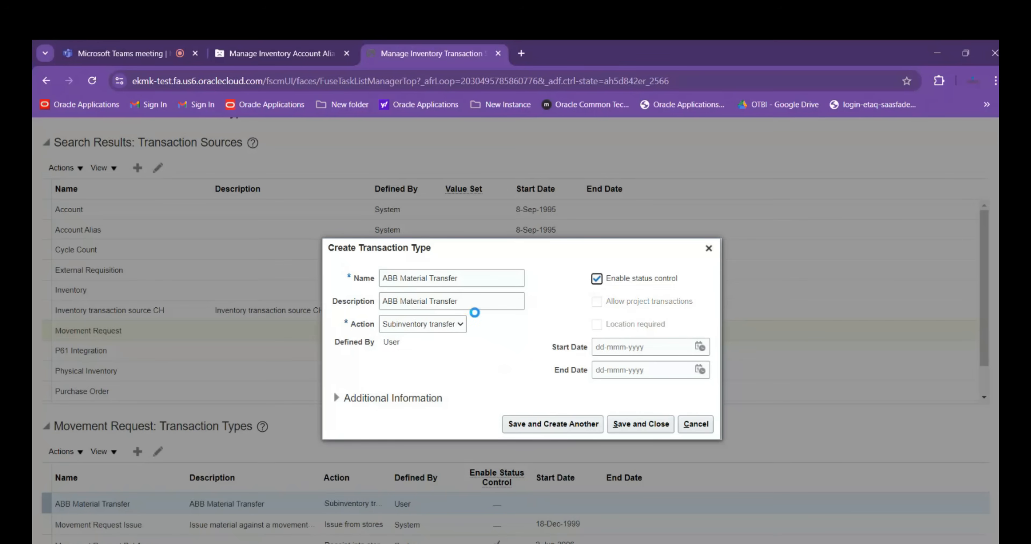
click(700, 346)
click(713, 444)
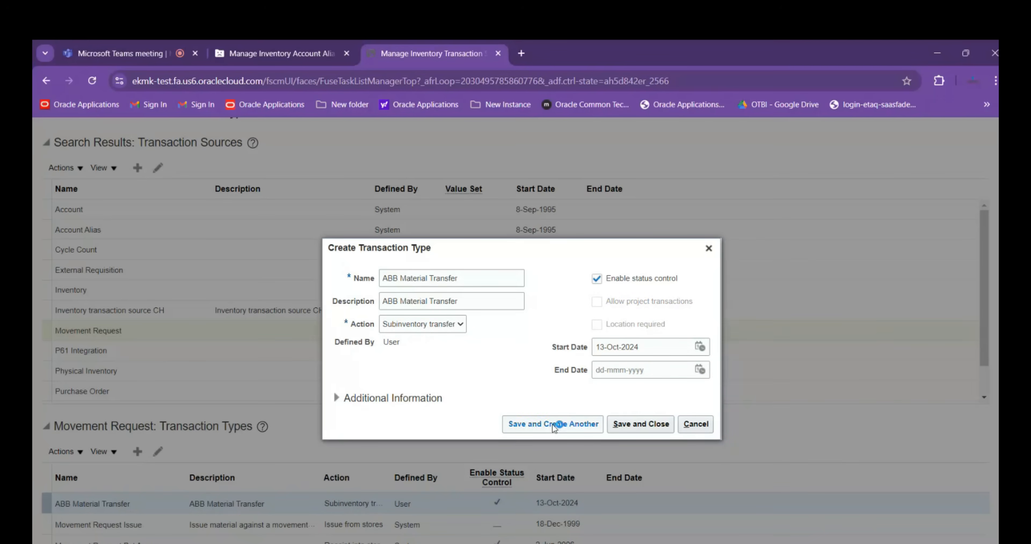
Enter ABB Material issue as both the name and the description of the second transaction type
click(421, 280)
text(ABB Mat)
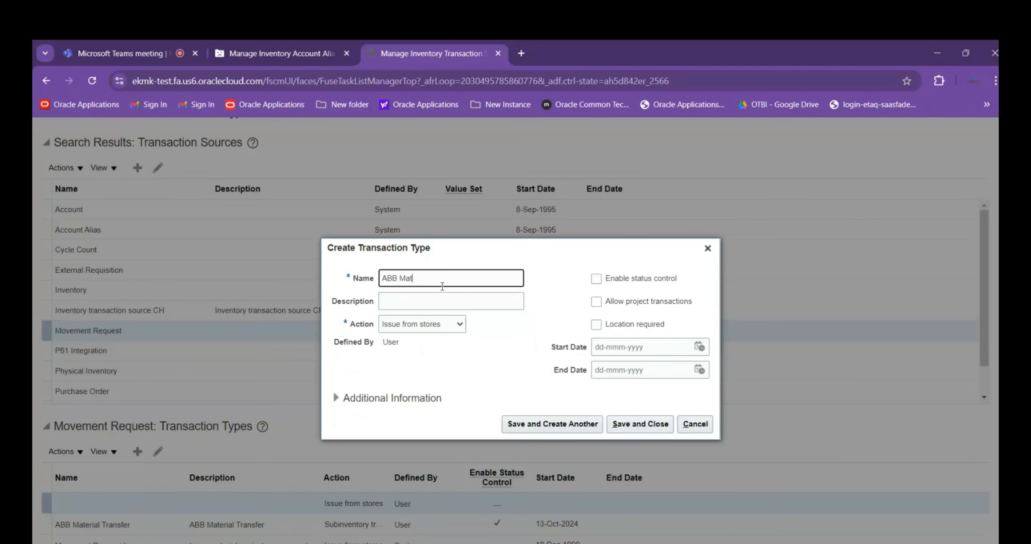
text(erial issue)
drag(446, 284, 362, 276)
key(Tab)
text(ABB Material issue)
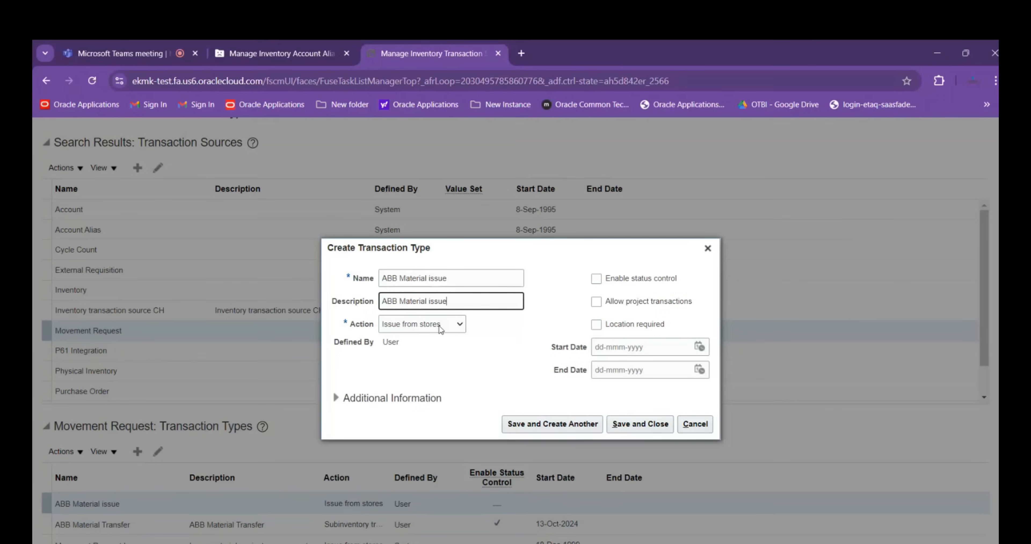
Enable status control and set the start date to 13-Oct-2024 for the issue type, then save everything and return to the task search
click(596, 279)
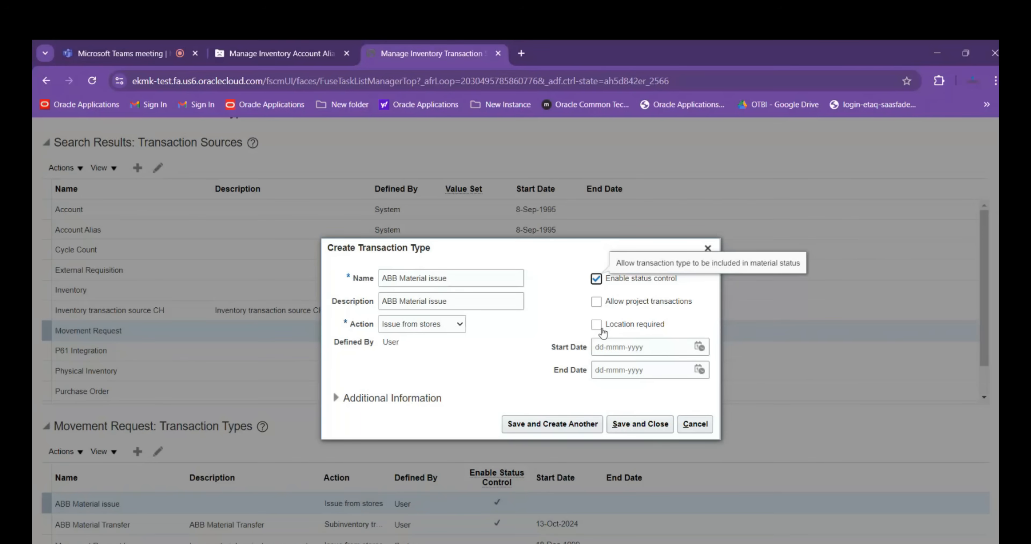
click(699, 346)
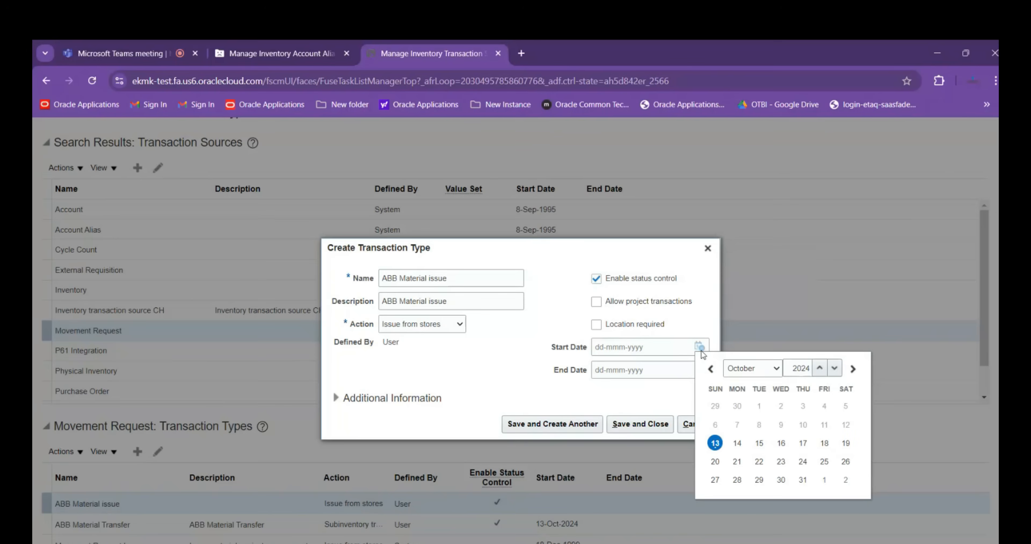
click(715, 443)
click(629, 432)
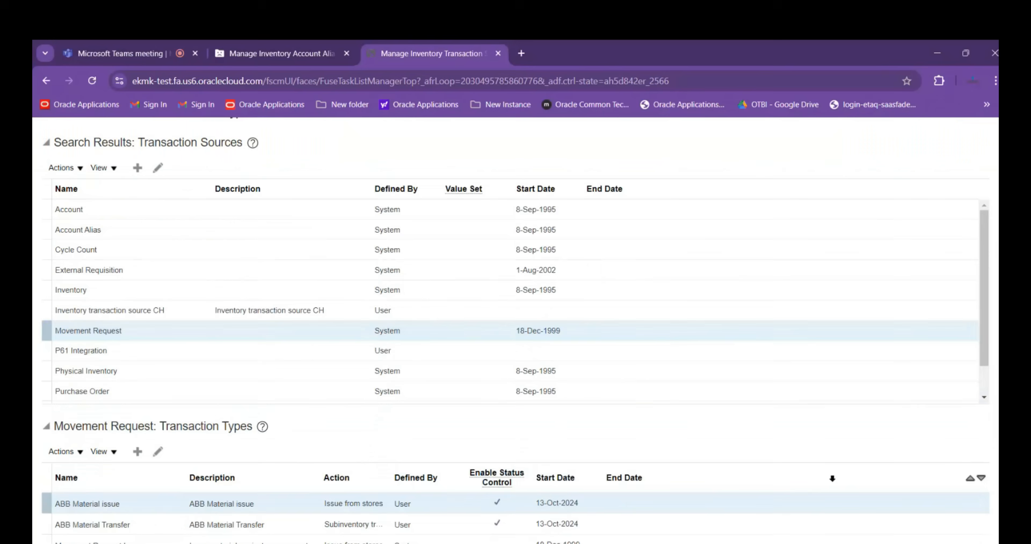
scroll(960, 389, up, 5)
click(934, 170)
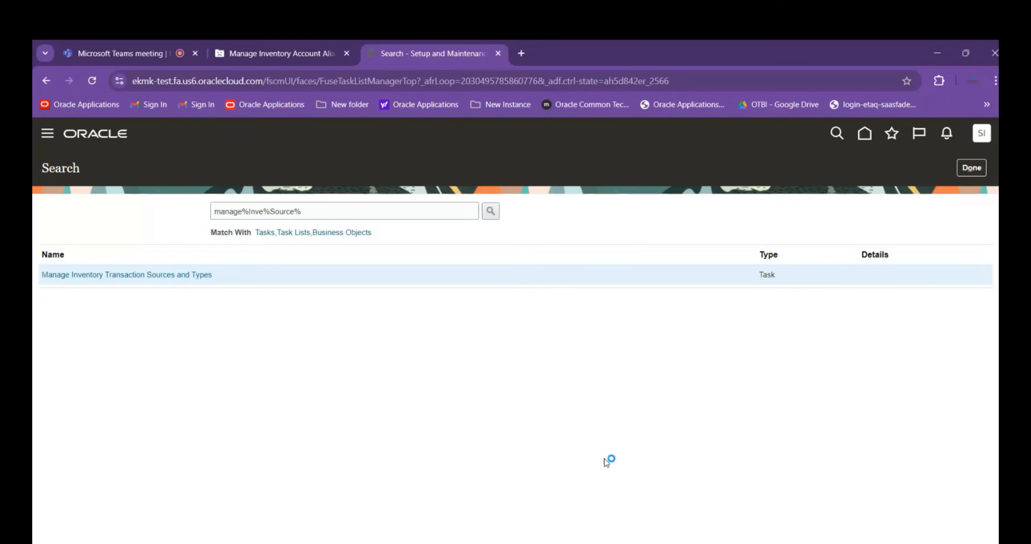
Switch to the Session Details workbook in Excel and enter Manage Inventory Transaction Sources & Types in cell A37
key(alt+Tab)
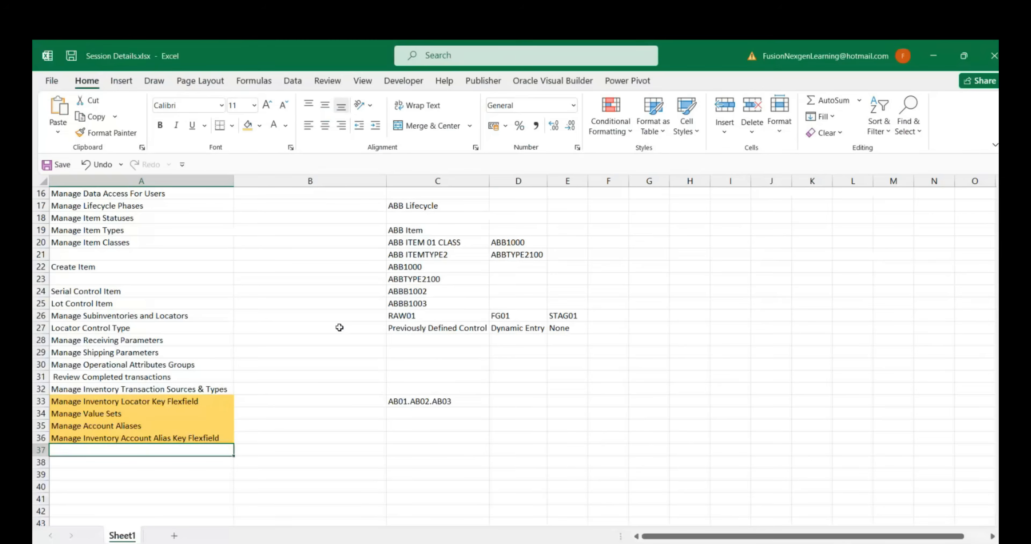
double_click(168, 448)
text(Manag)
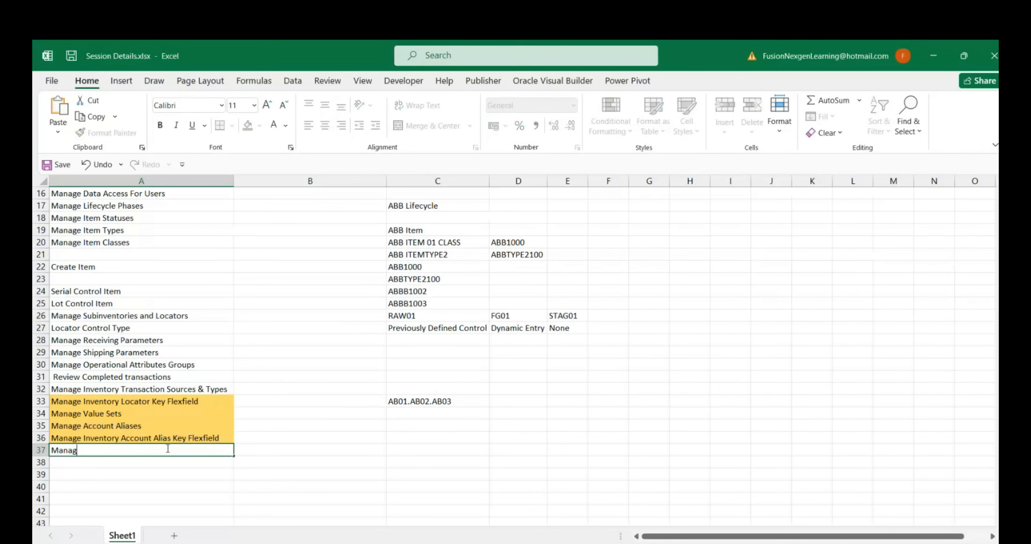
text(e Inventory Tr)
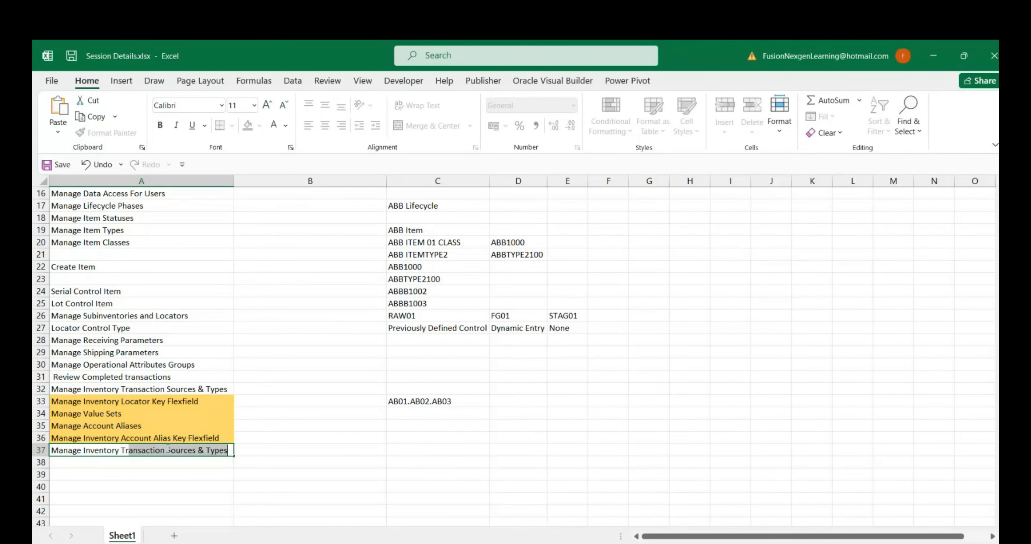
text(ansaction Sources)
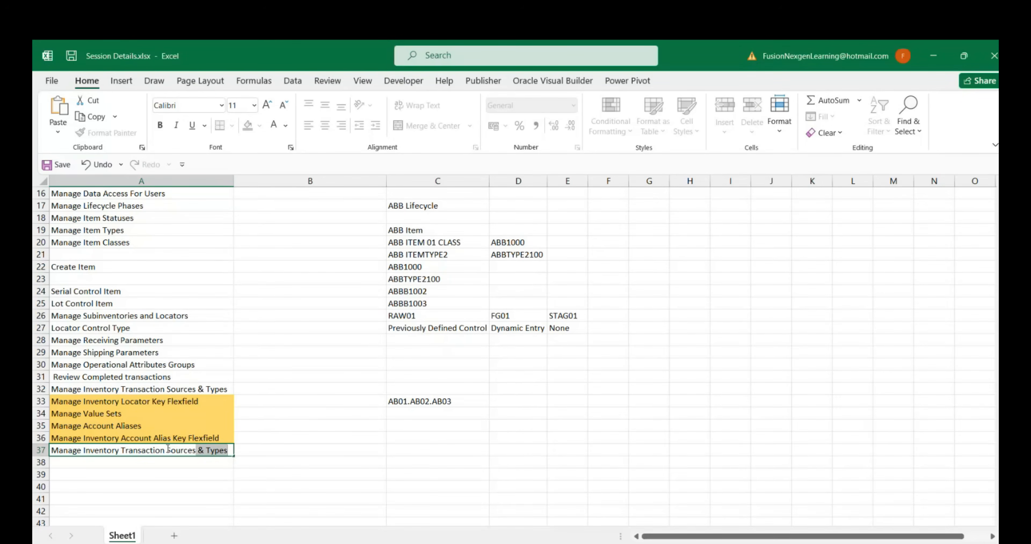
key(Tab)
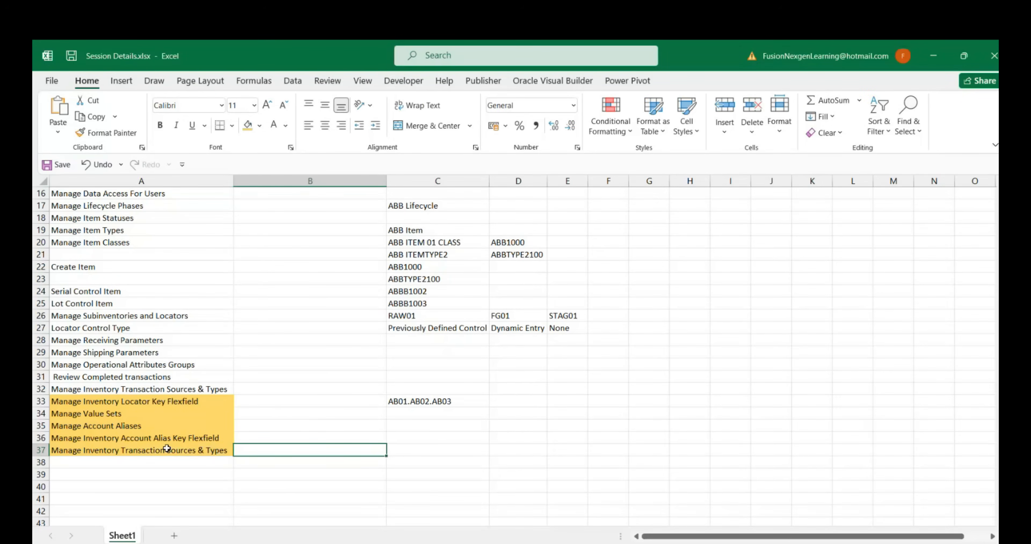
Enter Movement Request Type in cell C37
key(Tab)
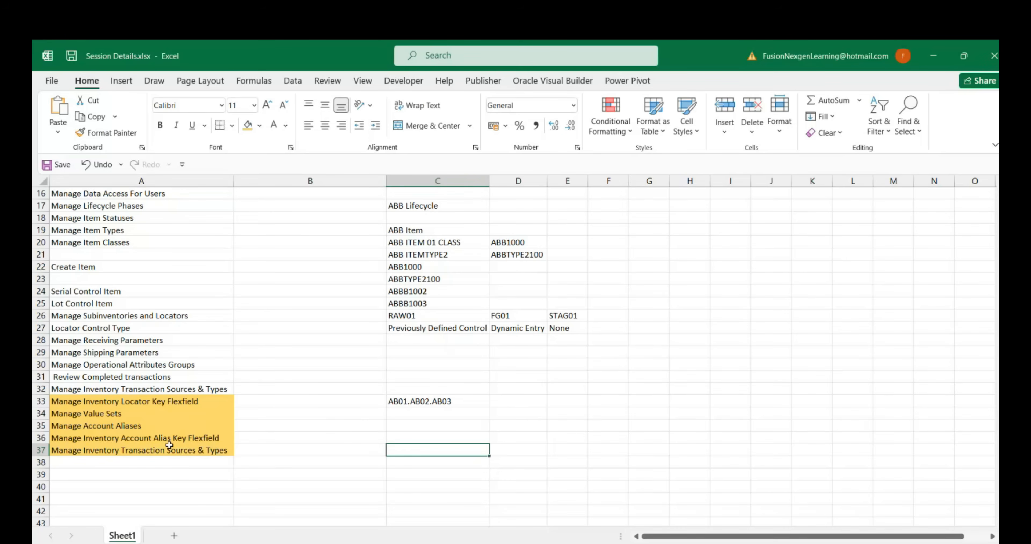
text(Movement Re)
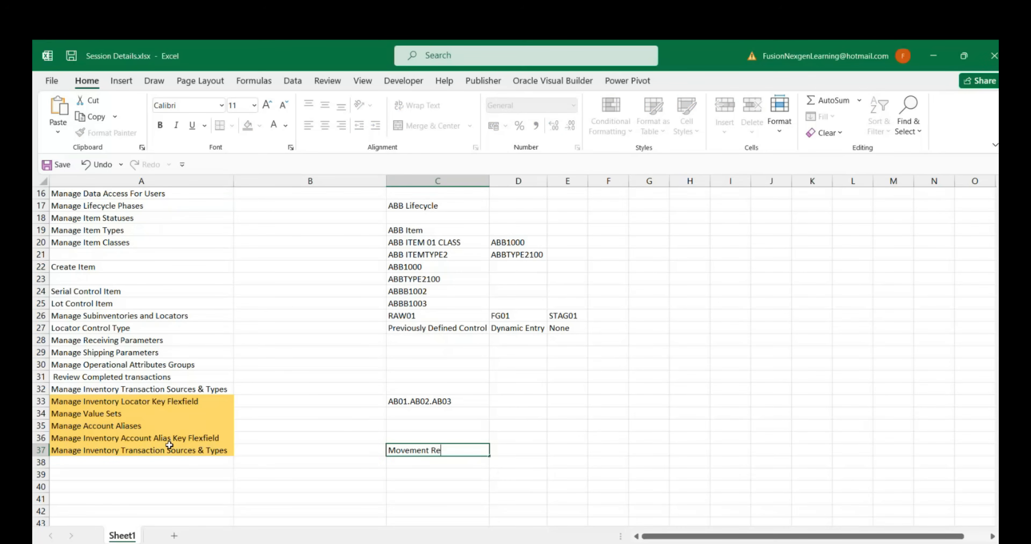
text(quest Type)
key(Tab)
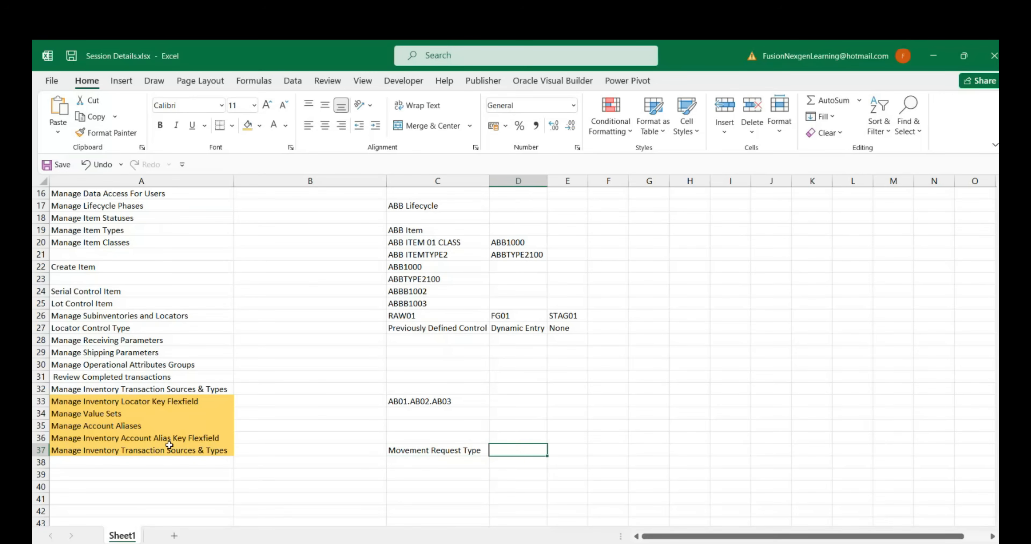
Enter ABB Material Transfer in D37 and ABB Material issue in E37, and fit column D to its contents
text(abb)
key(BackSpace)
key(BackSpace)
key(BackSpace)
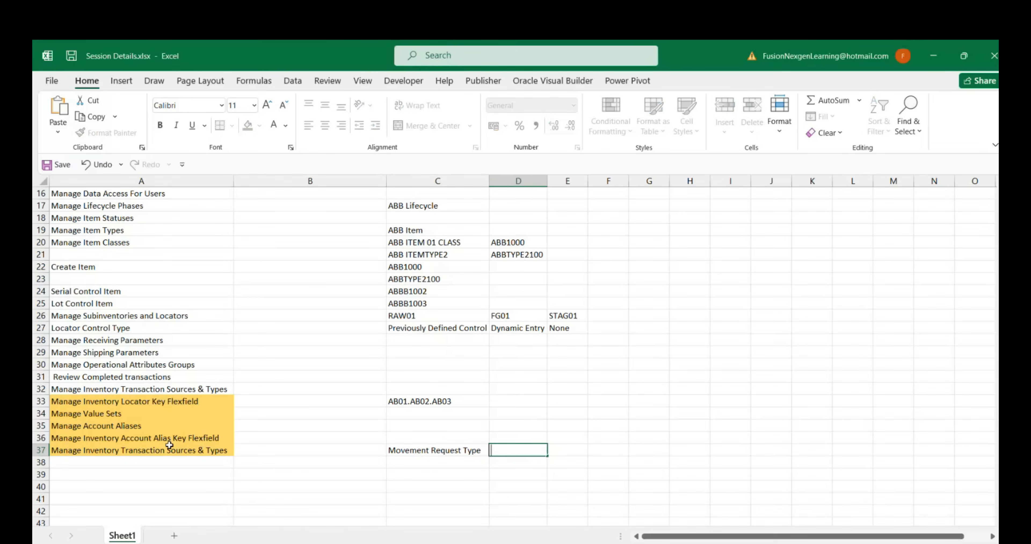
text(ABB Material Transfer)
key(Tab)
text(ABB Mate)
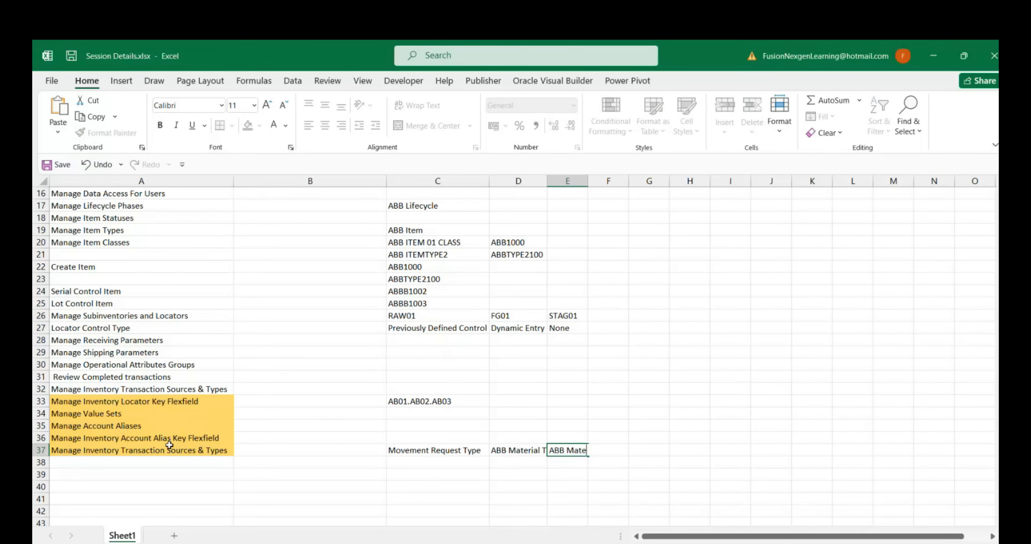
text(rial issue)
click(516, 451)
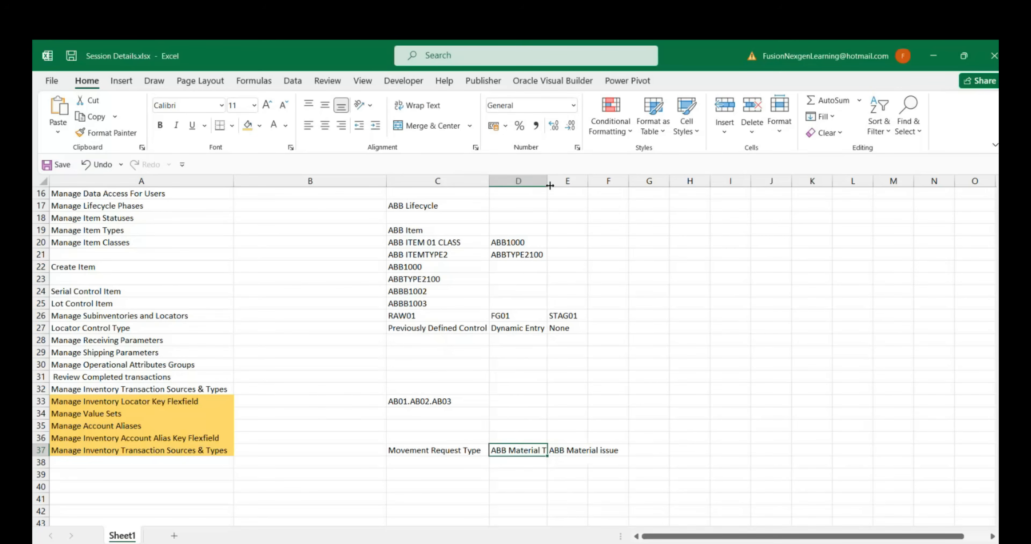
double_click(548, 183)
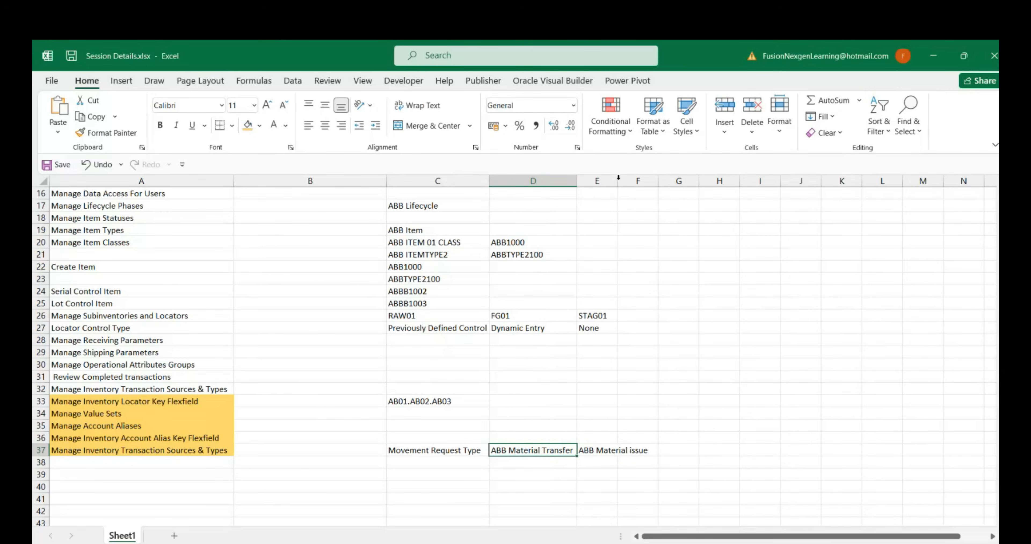
click(173, 464)
Switch back to the Oracle setup search in the browser and search the tasks for manage%Movement%Appr%
key(alt+Tab)
click(293, 208)
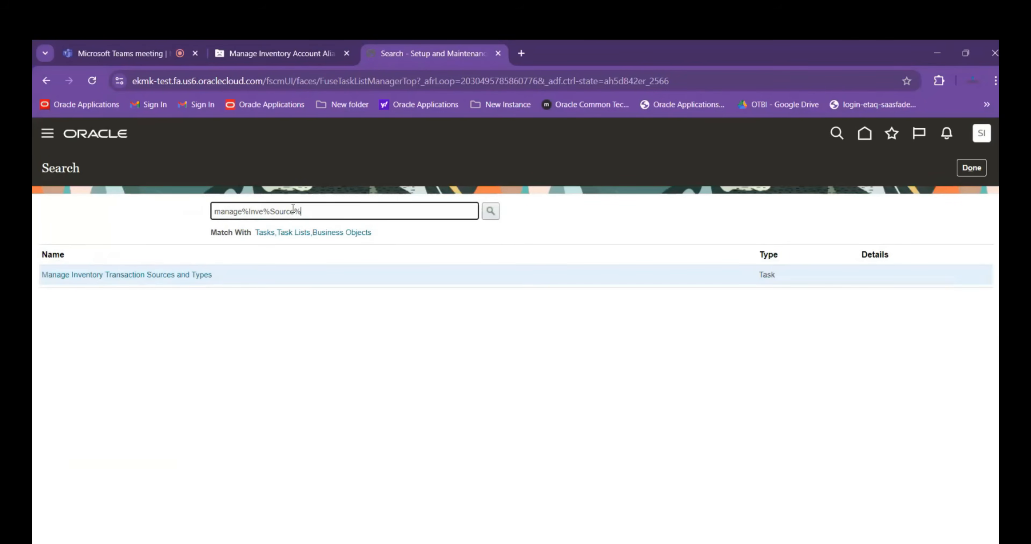
drag(300, 211, 249, 211)
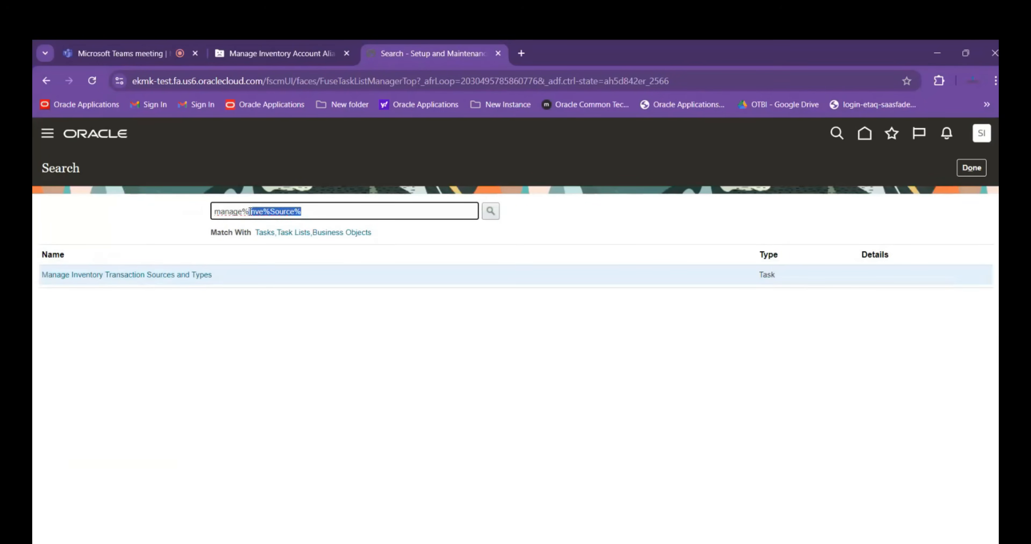
key(BackSpace)
text(Movement%)
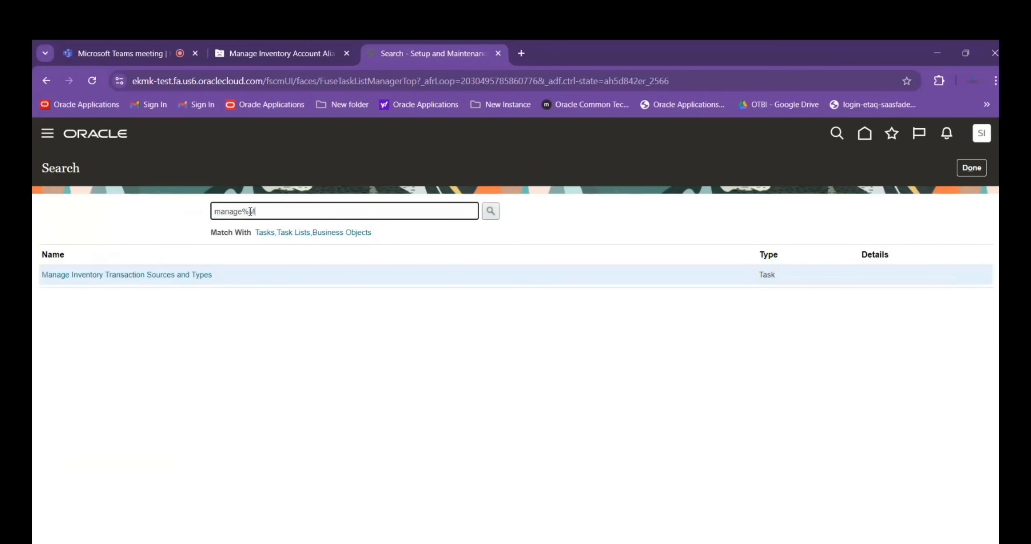
text(Appr%)
key(Return)
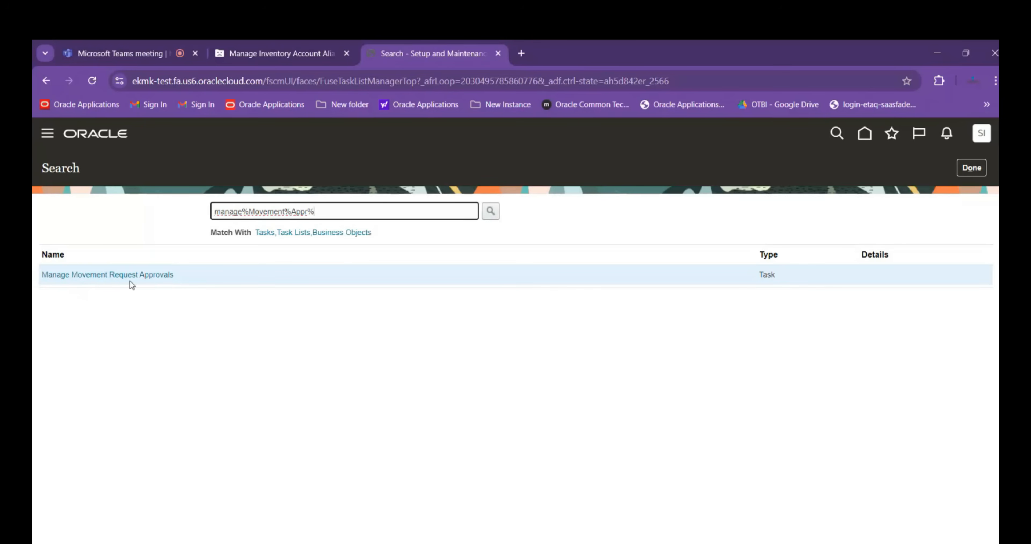
Switch to the Excel workbook, enter Manage Movement Request Approval in cell A38, and save the workbook
key(alt+Tab)
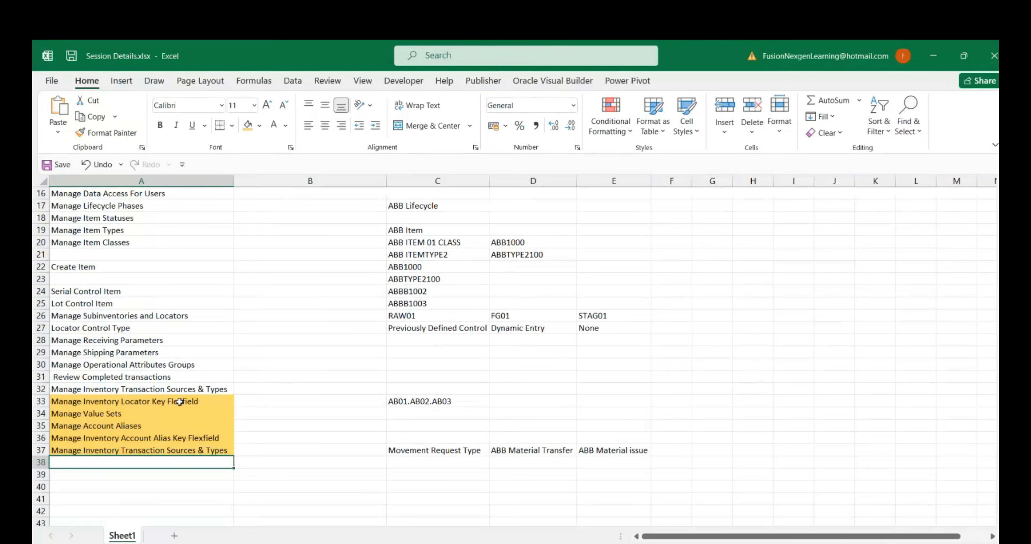
text(Manage Movement request Approval)
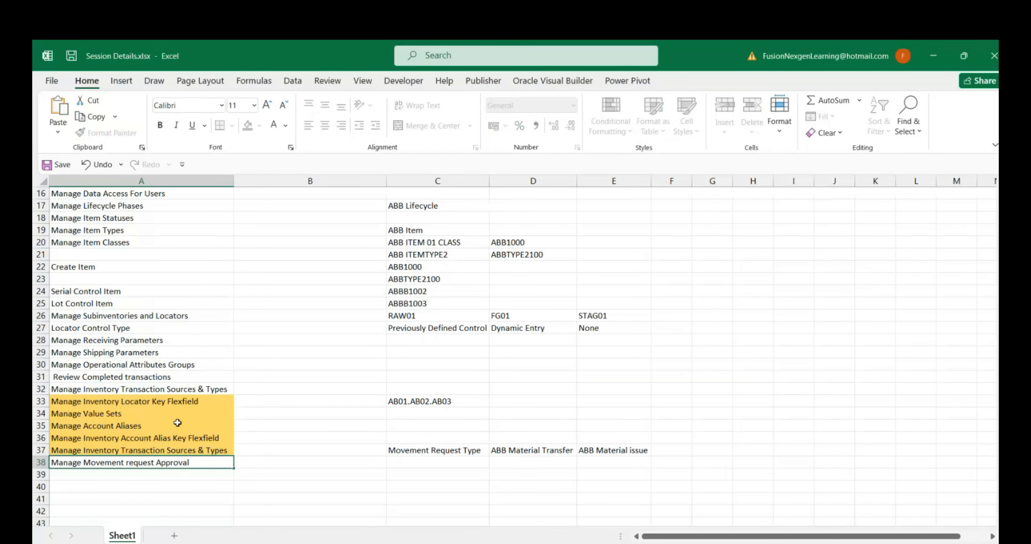
click(130, 462)
key(BackSpace)
text(R)
key(Tab)
key(Tab)
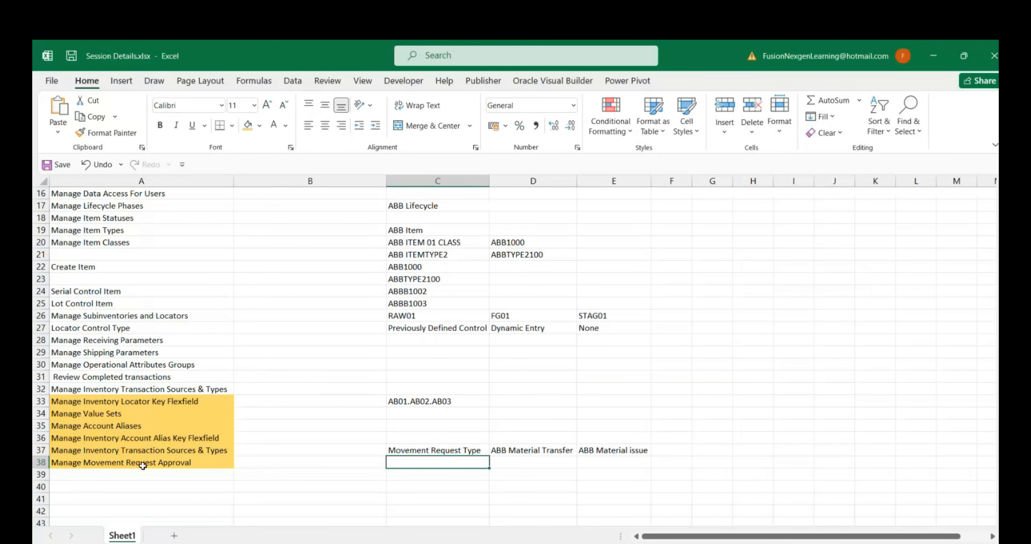
key(ctrl+s)
Return to the browser, open the Manage Movement Request Approvals task, and enable the Movement Request Serial Participant
key(alt+Tab)
click(134, 276)
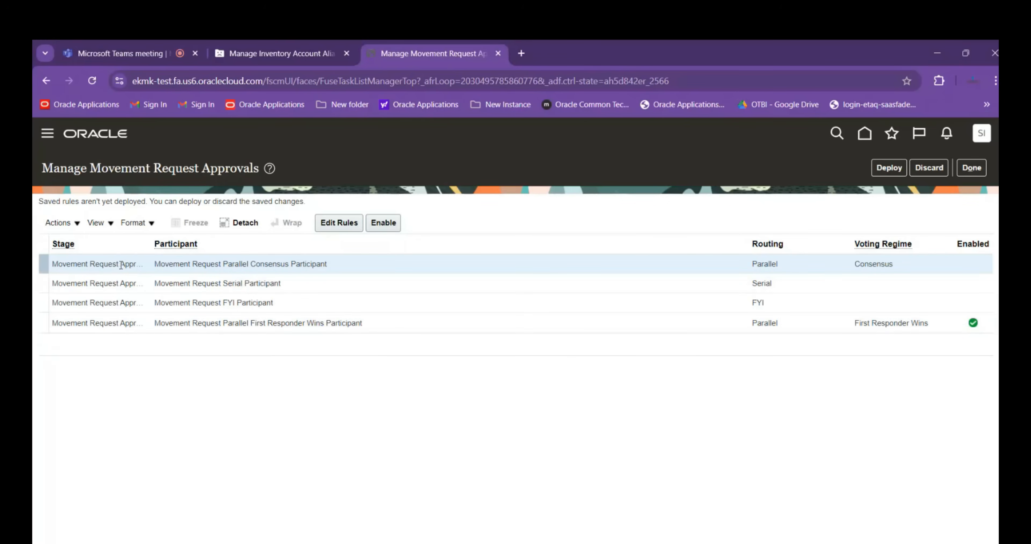
click(305, 271)
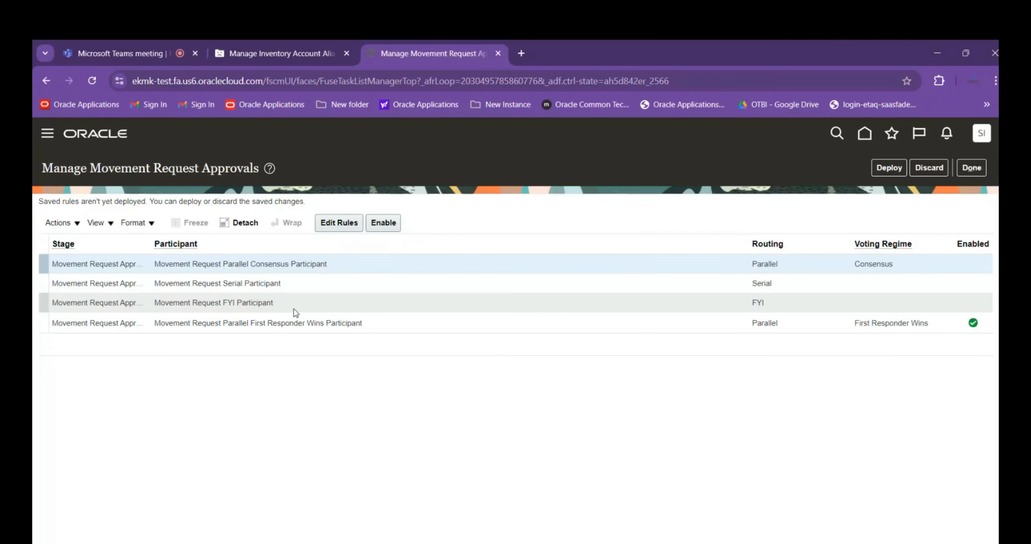
click(330, 288)
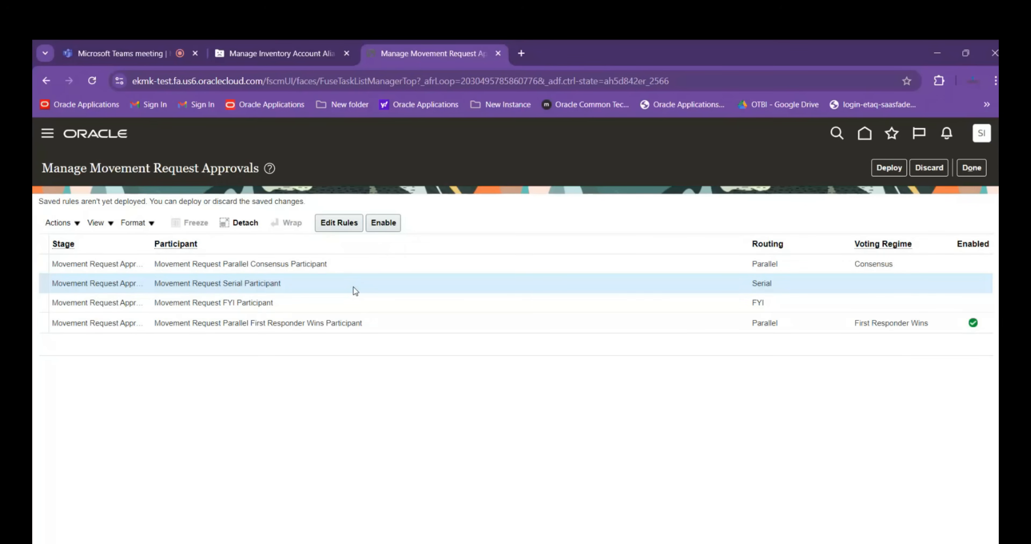
click(120, 288)
click(388, 224)
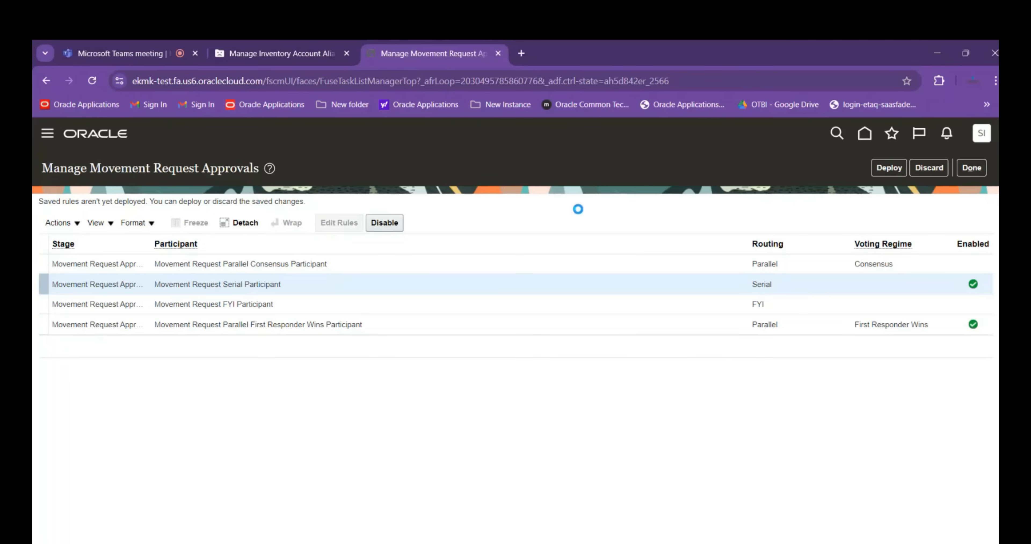
scroll(535, 215, down, 1)
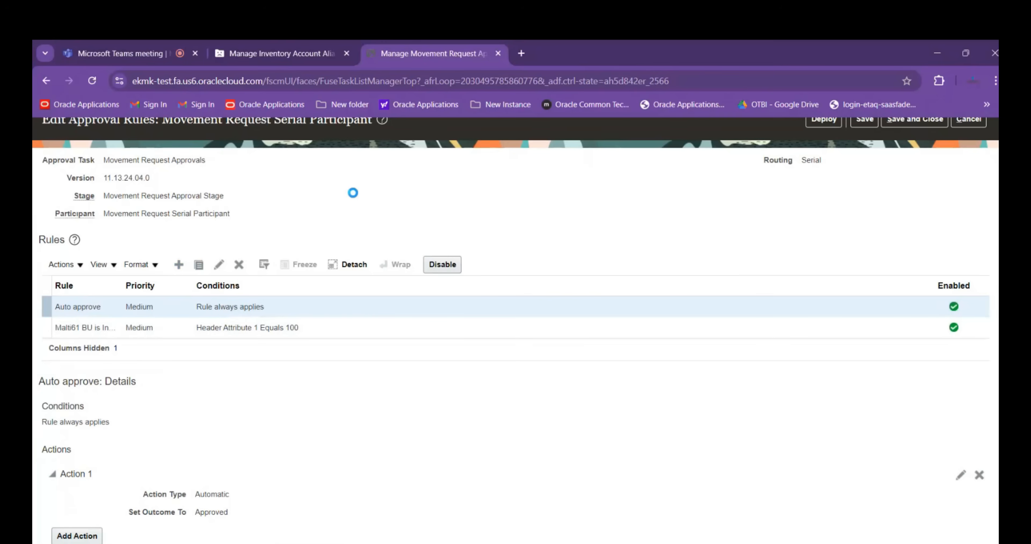
text(ABB)
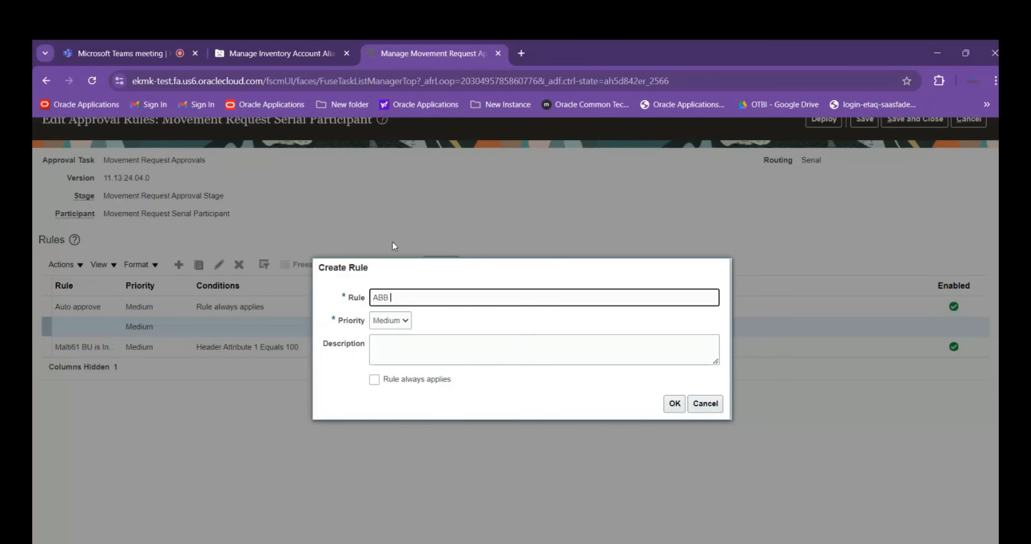
text( M)
key(BackSpace)
text(Material Transfer Approval)
click(405, 320)
click(476, 349)
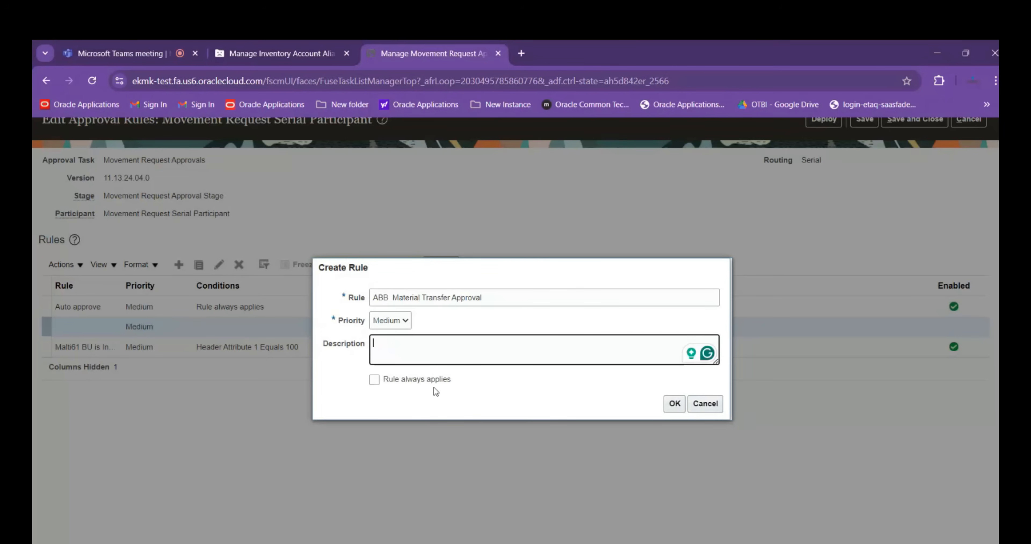
click(376, 383)
click(377, 381)
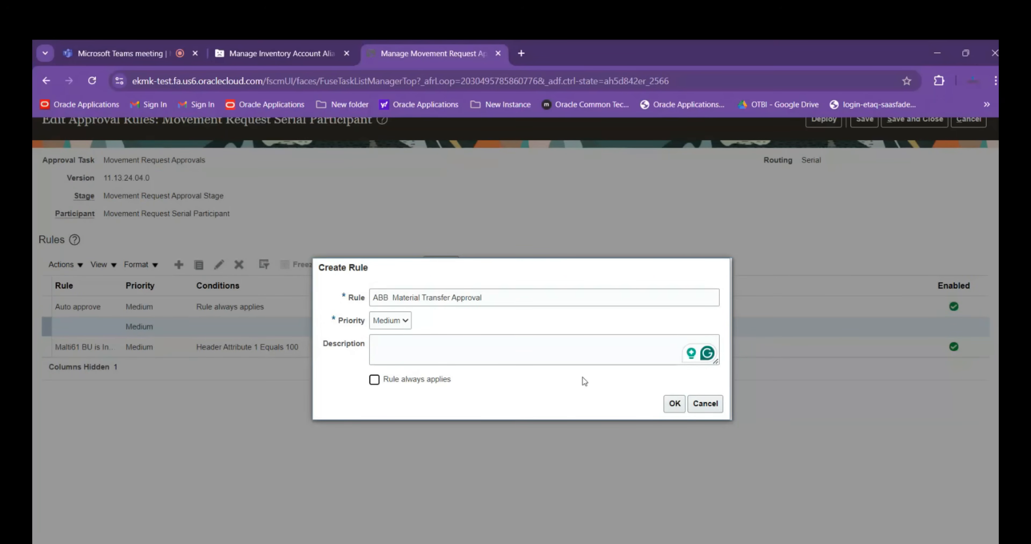
click(667, 402)
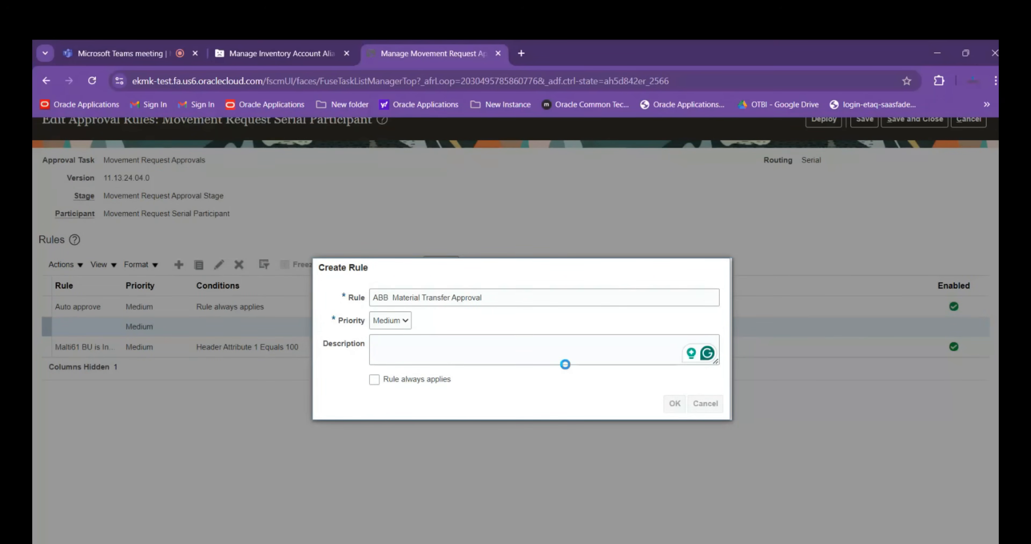
click(689, 252)
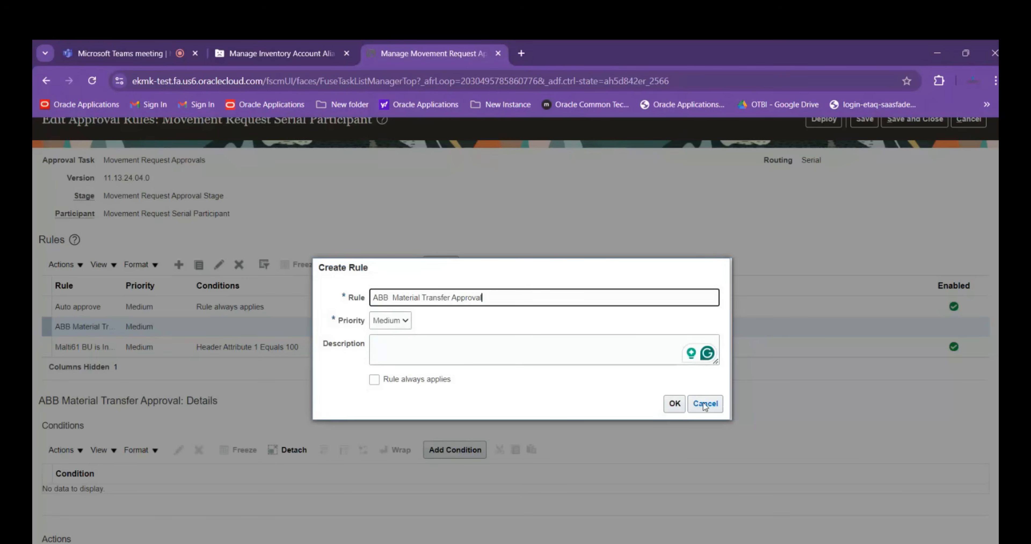
click(703, 402)
Create a rule named ABB Material Transfer for the Movement Request Serial Participant
click(179, 264)
text(ABB)
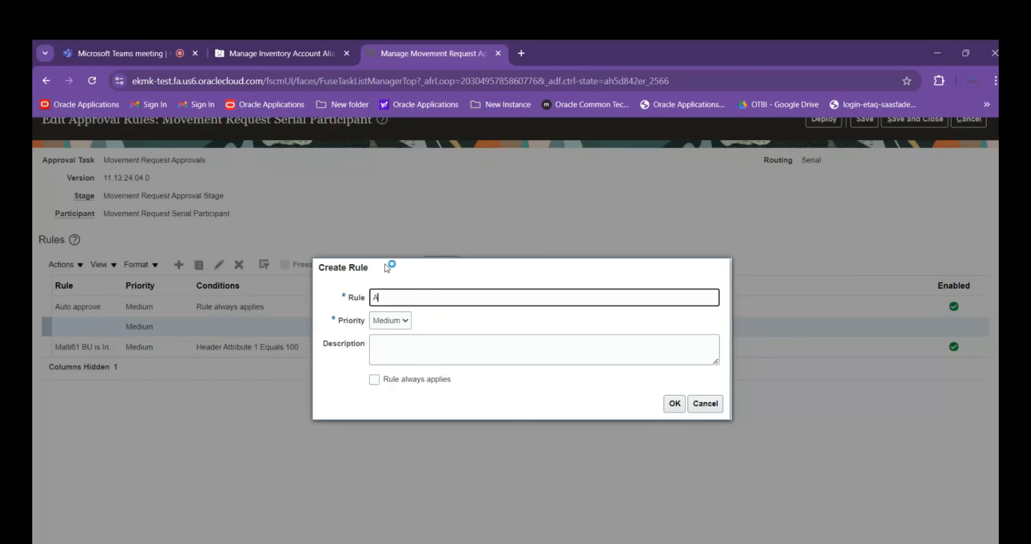
text( Material Transfer)
click(674, 404)
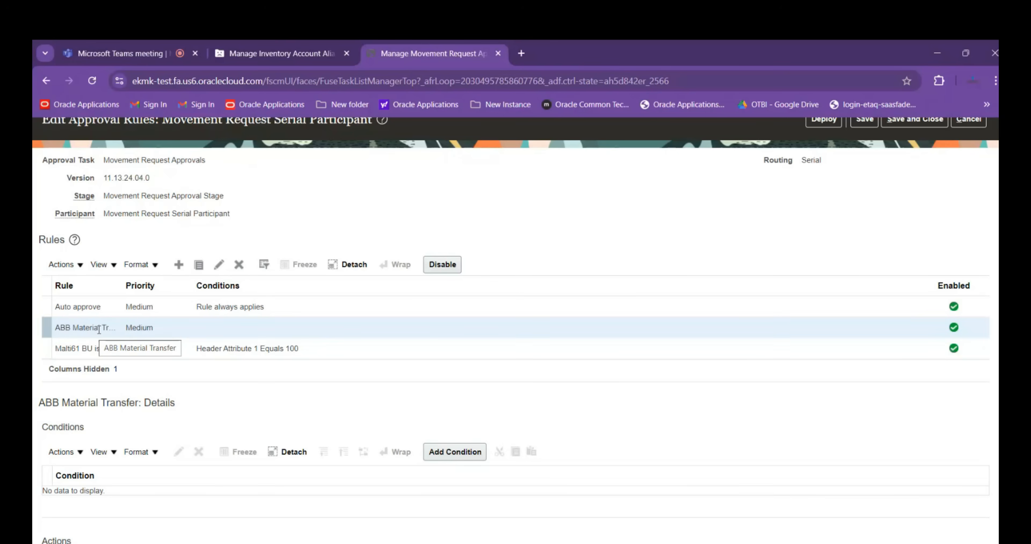
Add a condition to the ABB Material Transfer rule requiring Organization to equal ABBINV01
scroll(291, 383, down, 1)
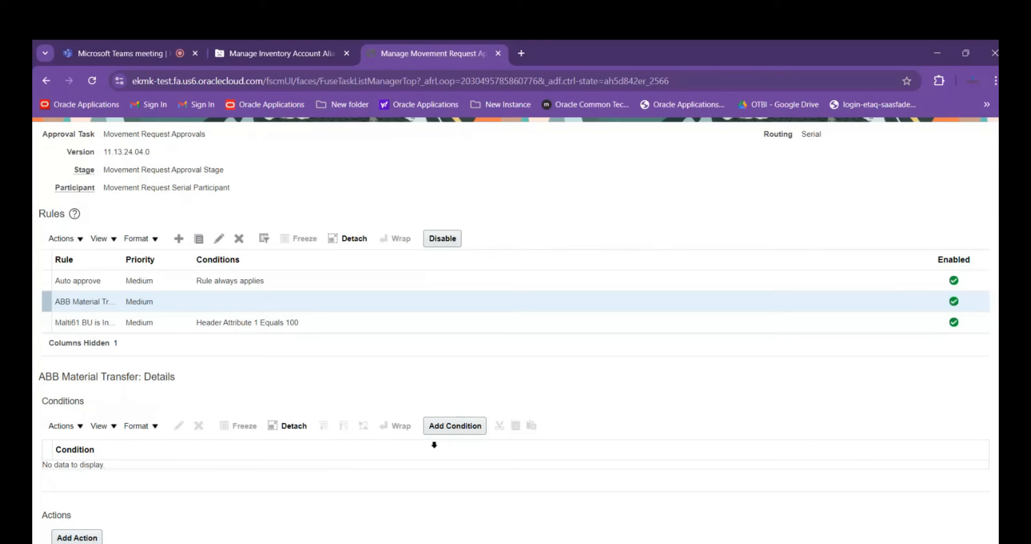
click(437, 426)
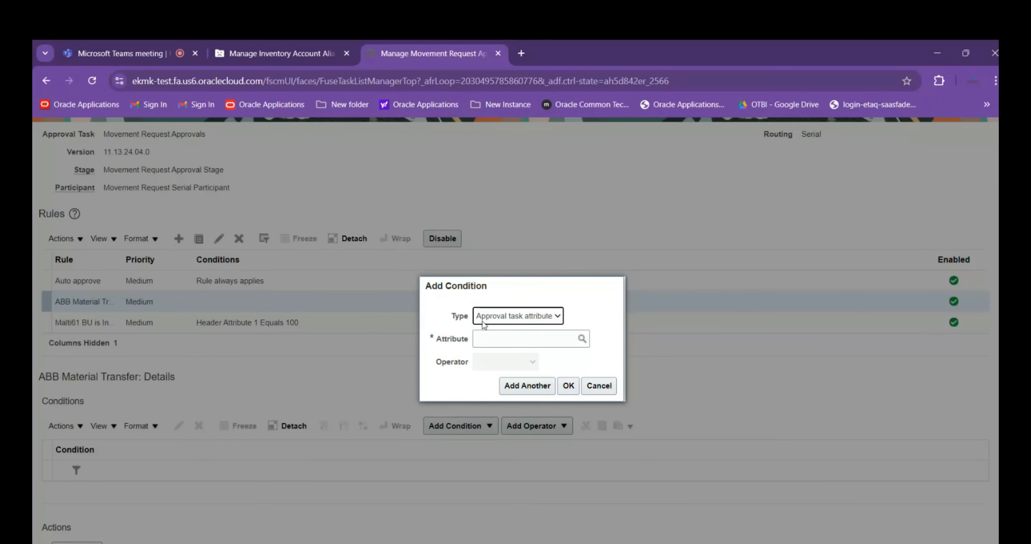
click(524, 339)
text(orga)
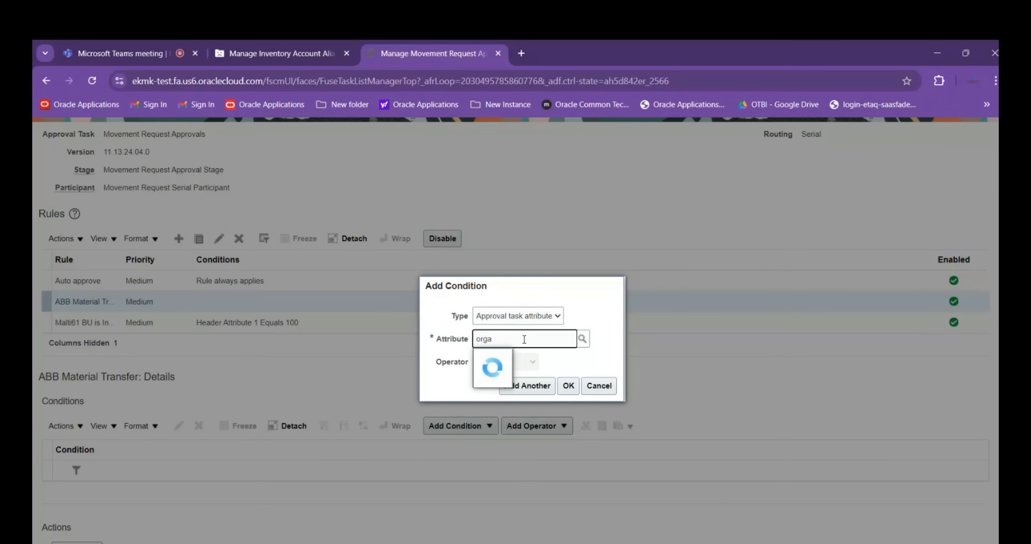
click(504, 352)
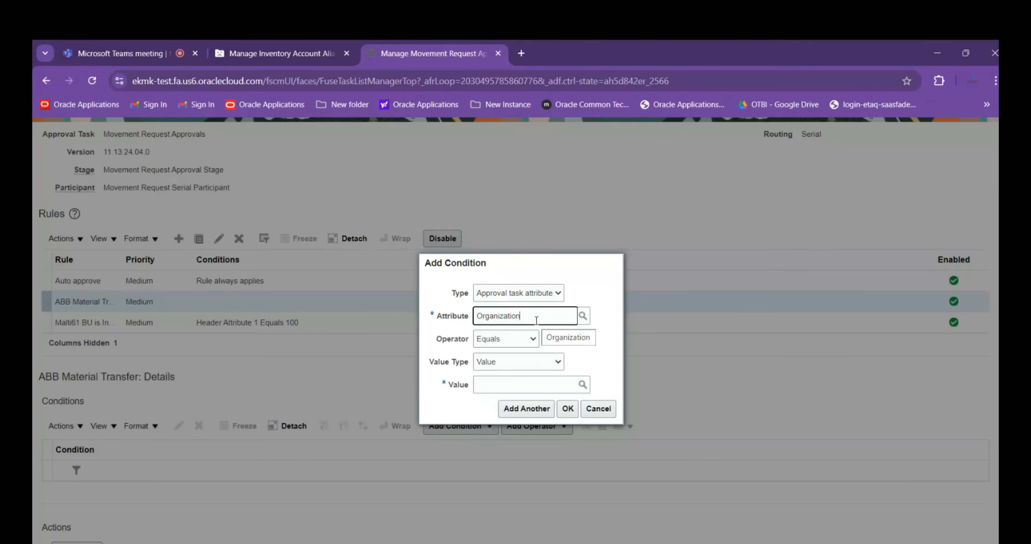
click(521, 381)
text(ABBI)
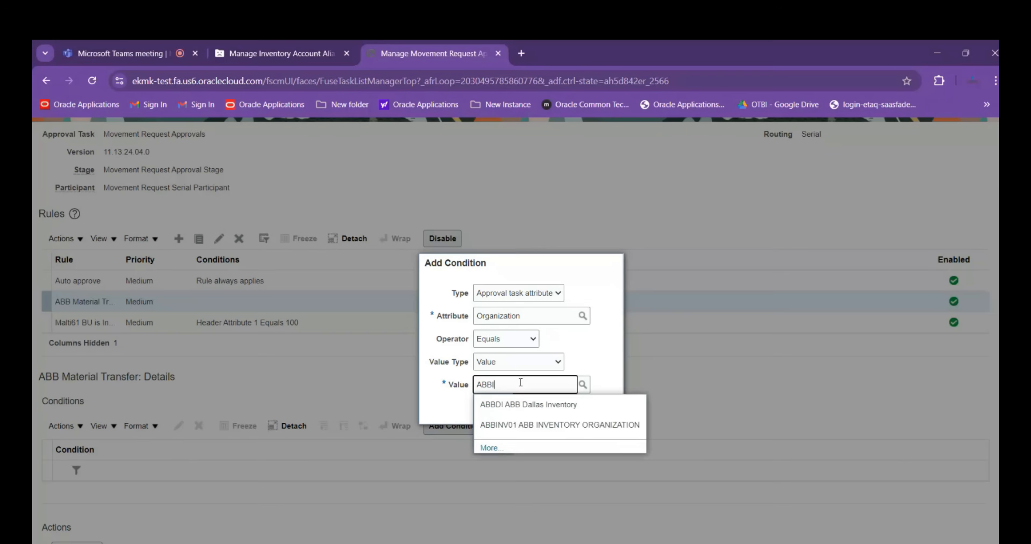
text(NV01)
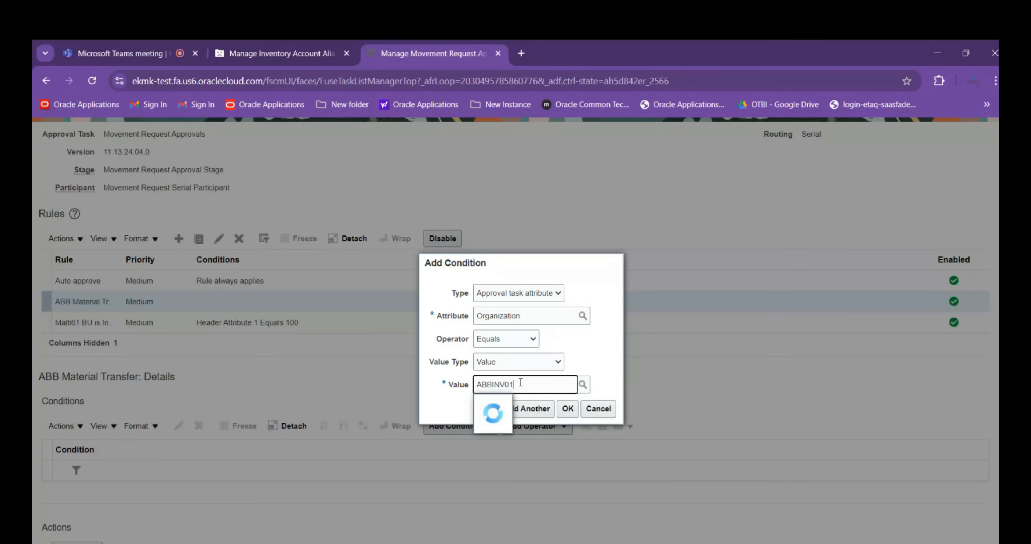
click(516, 406)
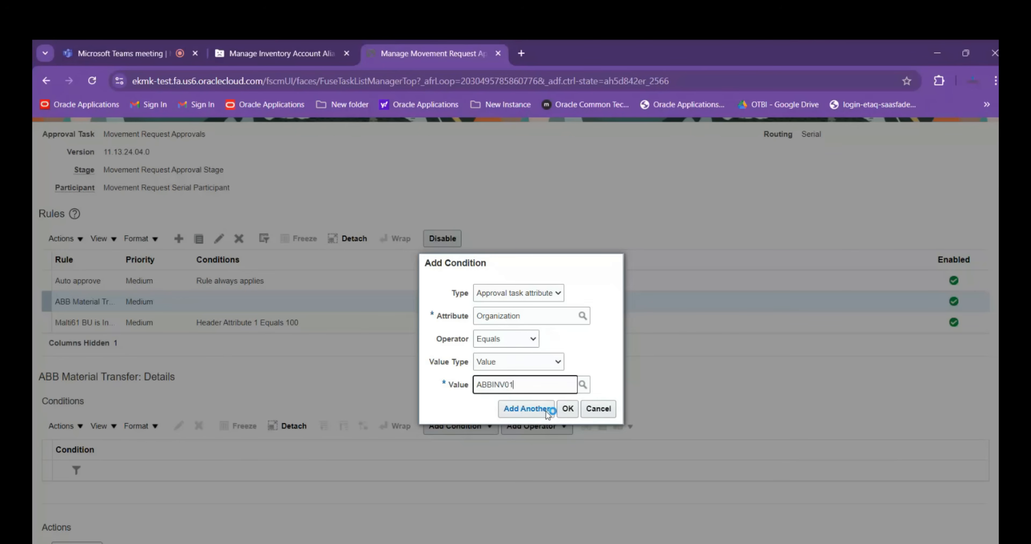
click(565, 409)
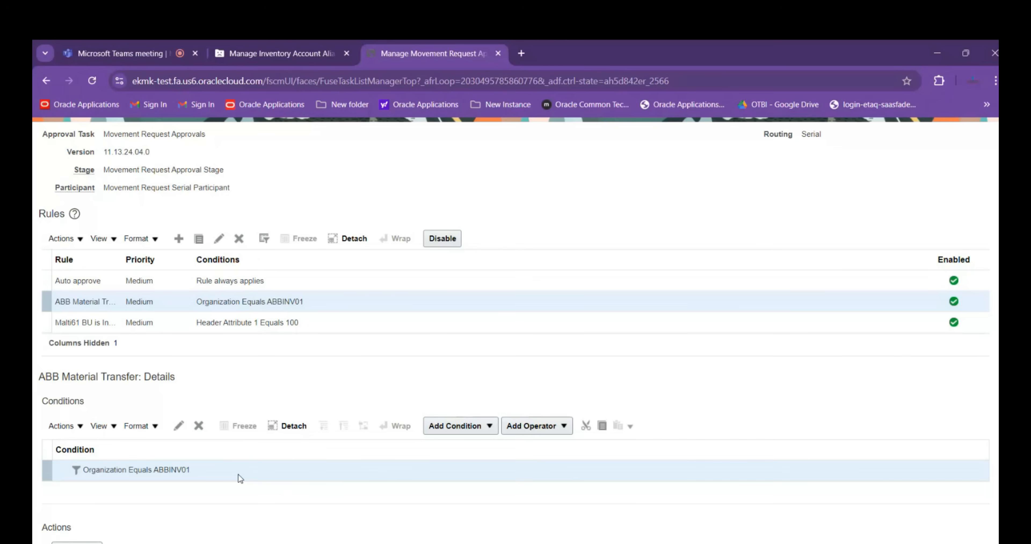
Start a second condition for the rule, using Transaction Type as the approval task attribute
click(485, 430)
click(469, 467)
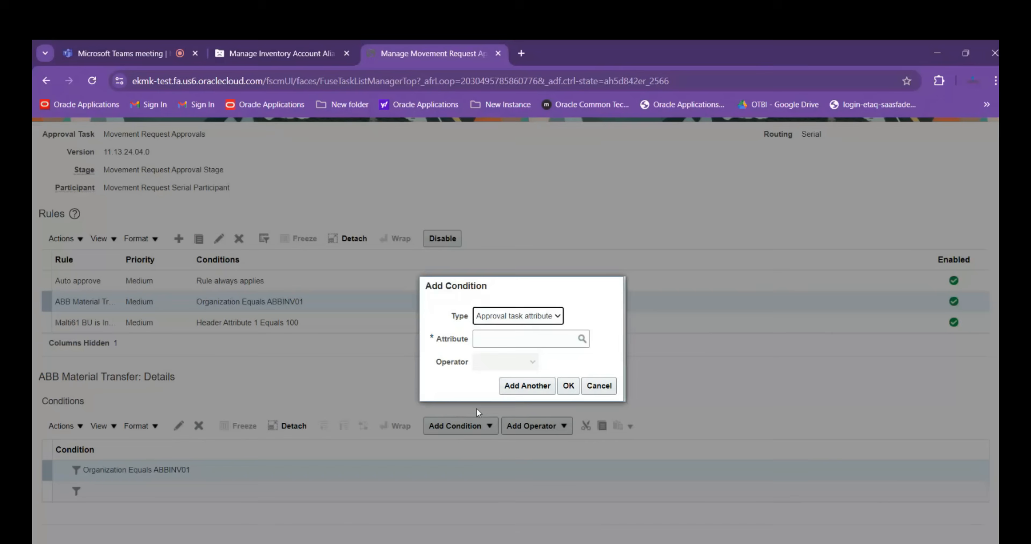
click(515, 340)
text(Trans)
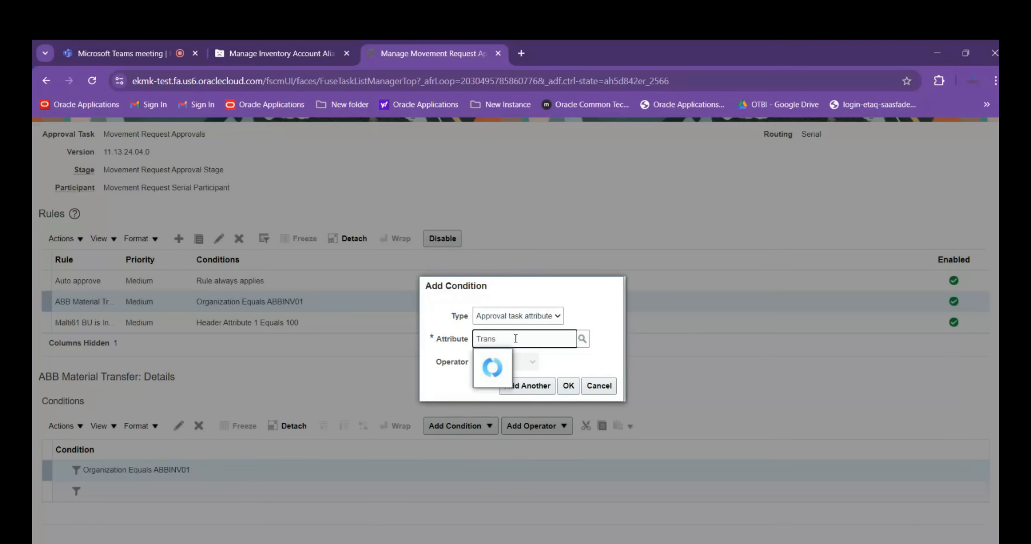
click(537, 361)
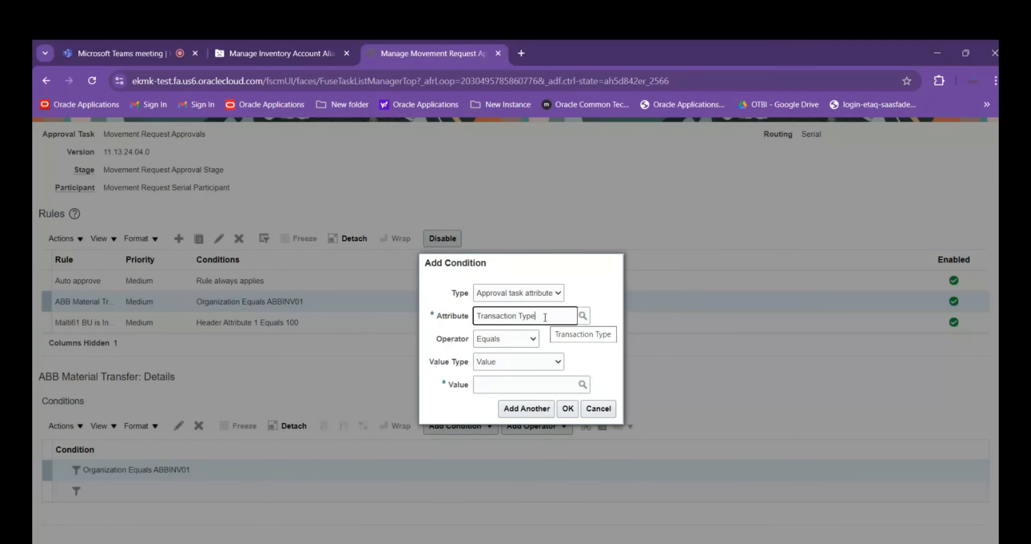
Set the Transaction Type condition's single value to ABB Material Transfer
click(515, 387)
text(ABB)
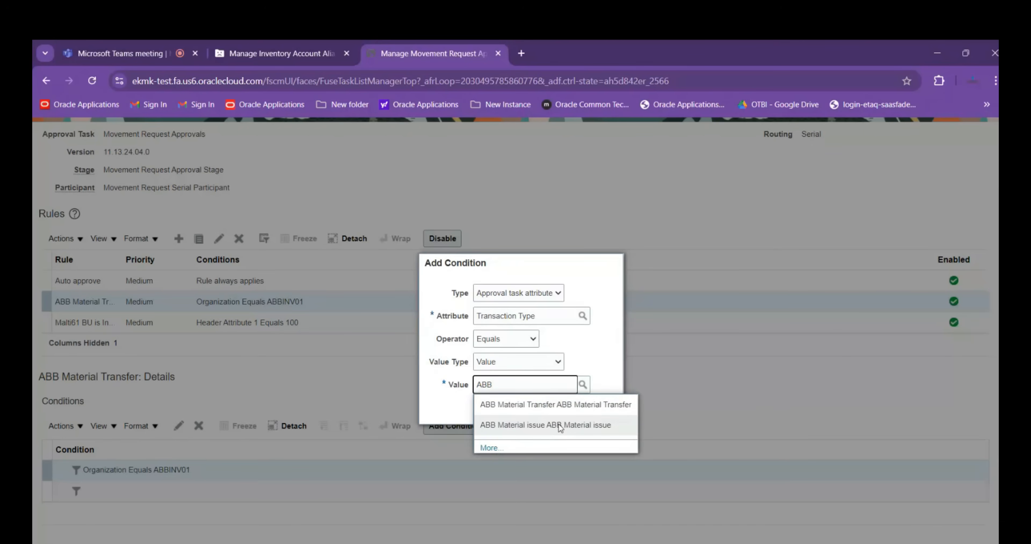
click(558, 406)
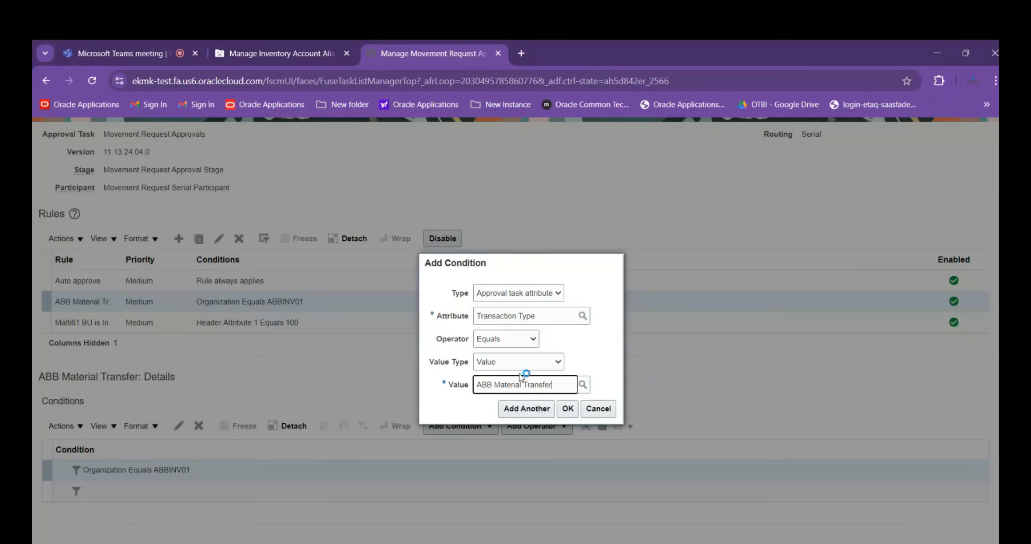
click(526, 368)
Set the Transaction Type operator to Is in, select ABB Material Transfer and ABB Material issue as values, and confirm the condition
click(524, 339)
click(521, 340)
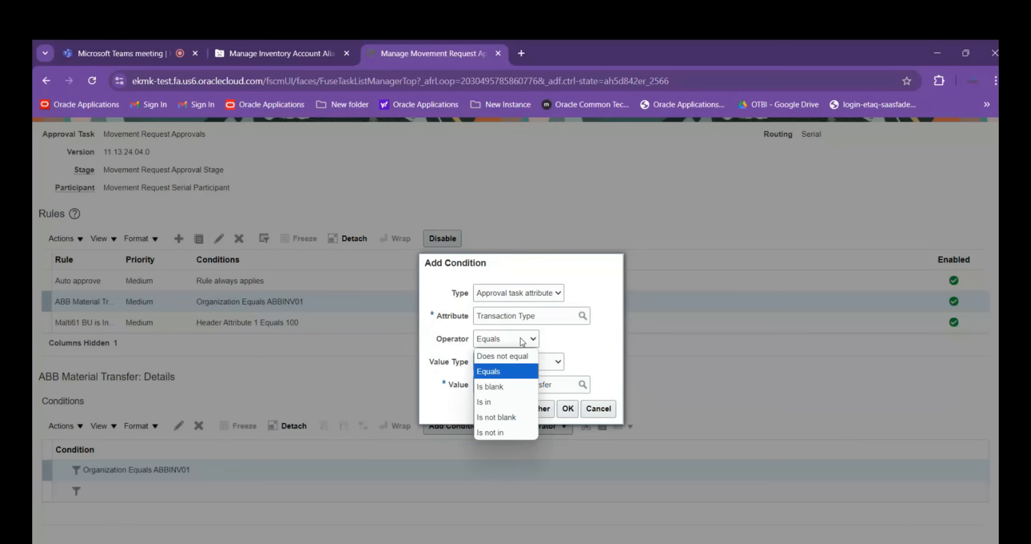
click(516, 405)
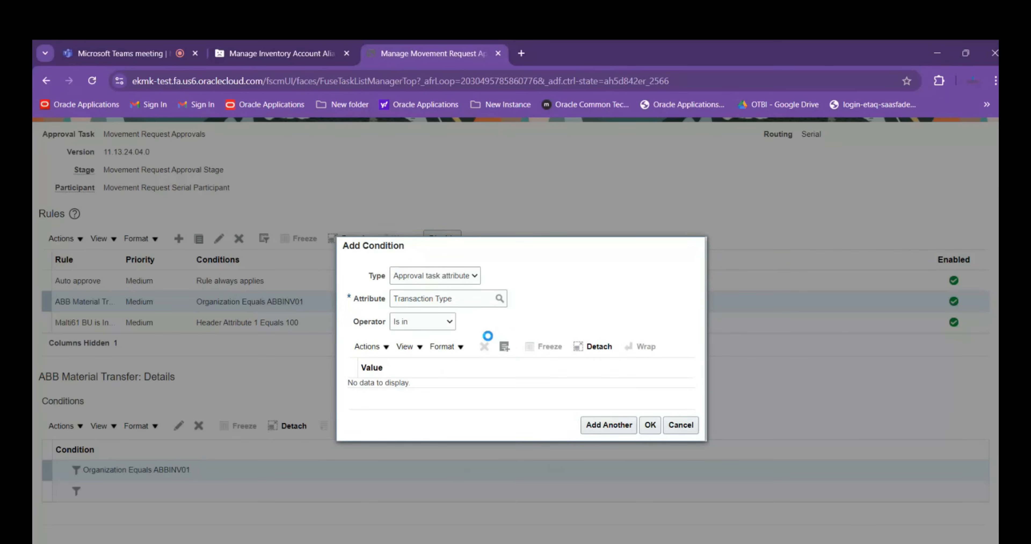
click(501, 326)
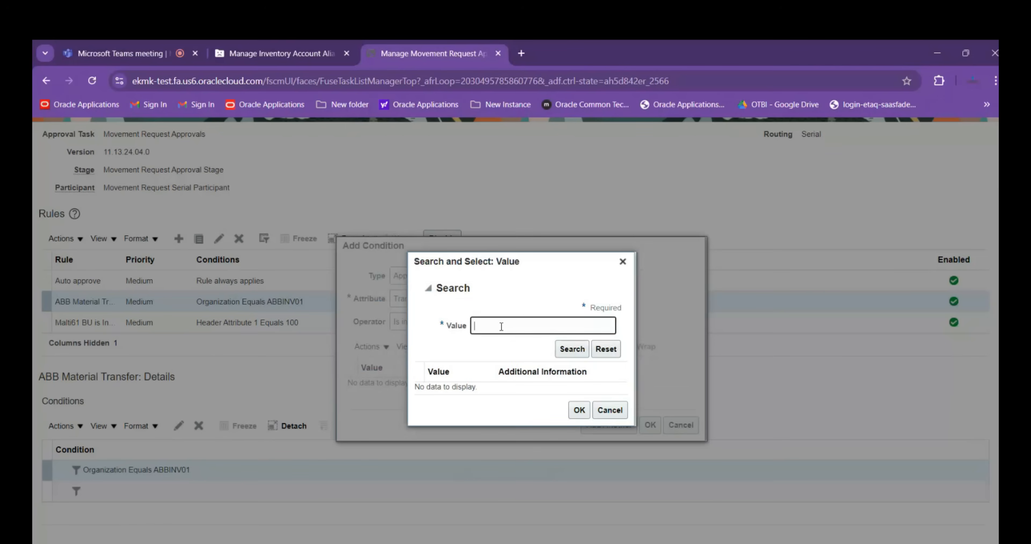
text(ABB)
key(Return)
click(482, 384)
key(ctrl+a)
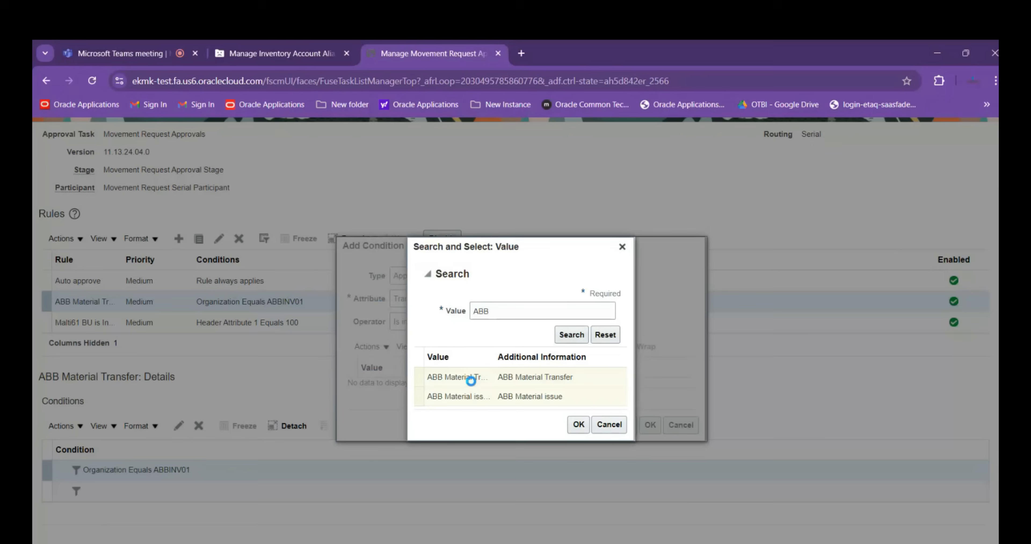
click(578, 424)
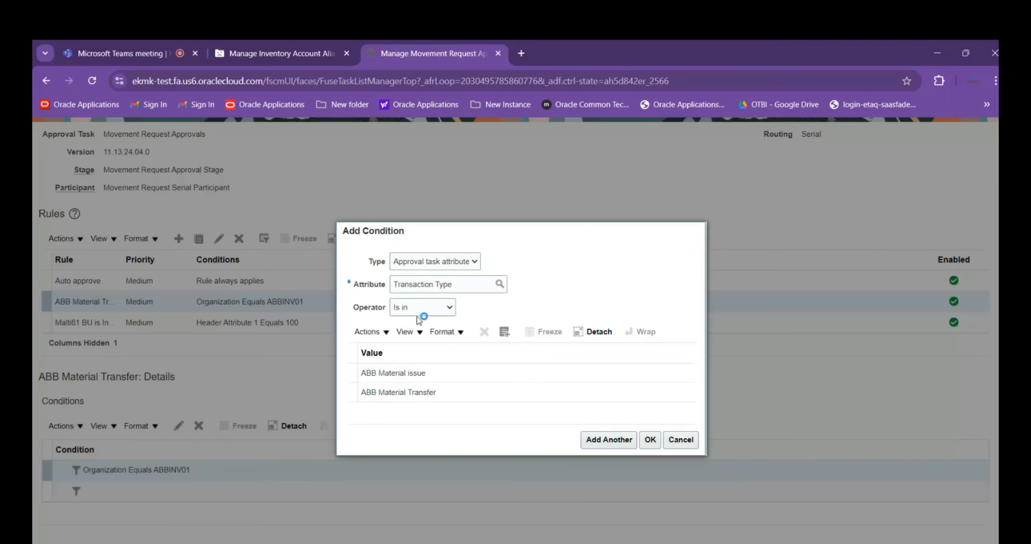
click(447, 312)
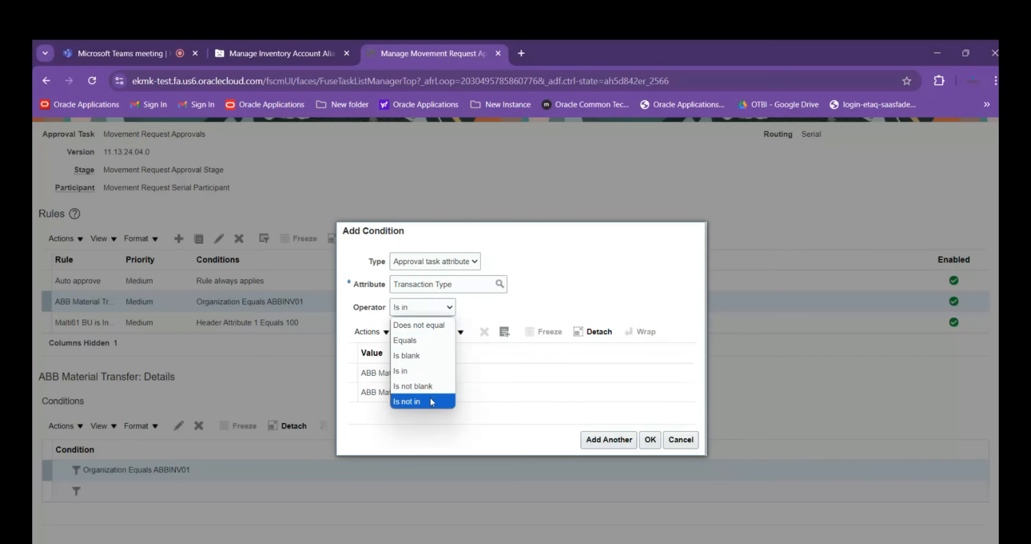
click(529, 313)
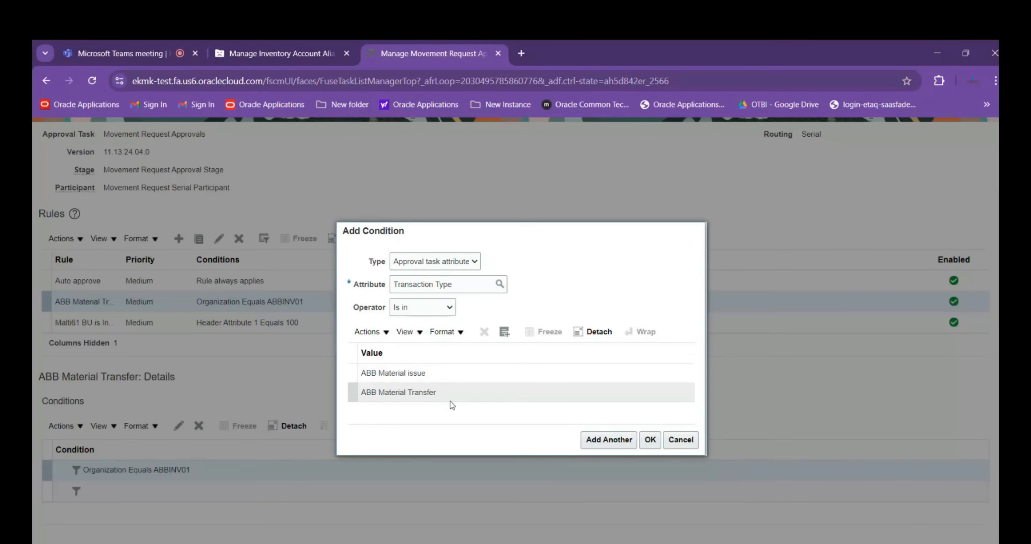
click(649, 440)
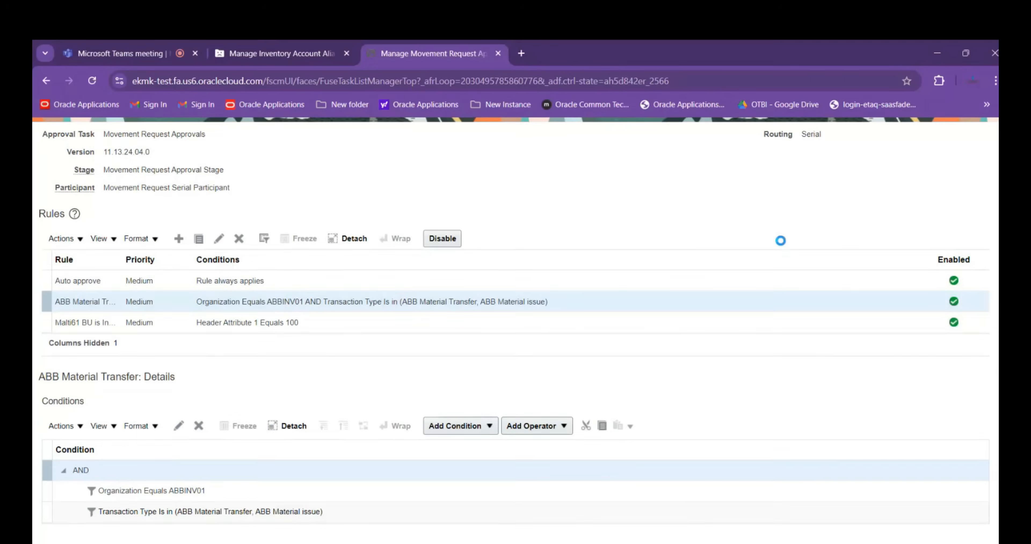
Add a first action to the ABB Material Transfer rule
scroll(319, 433, down, 1)
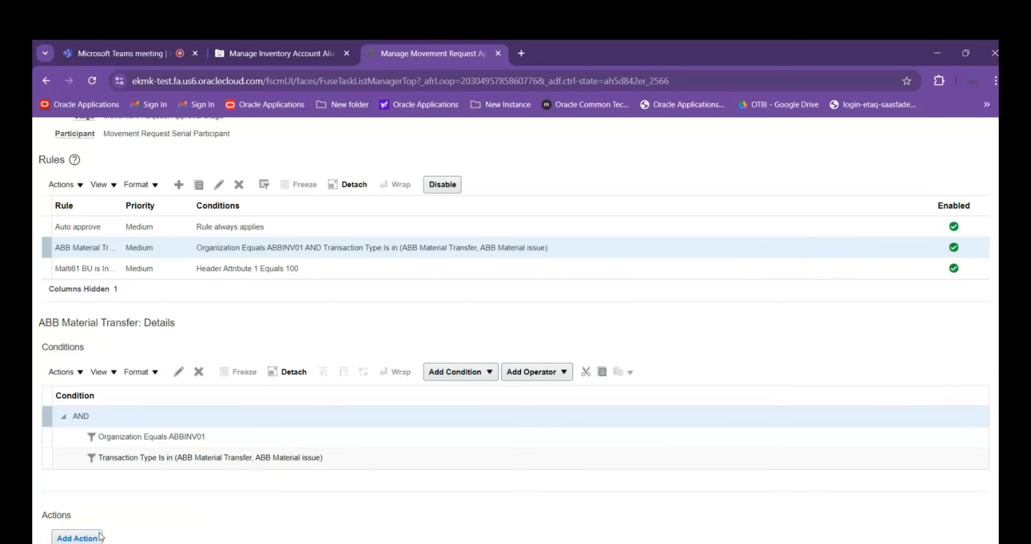
click(88, 532)
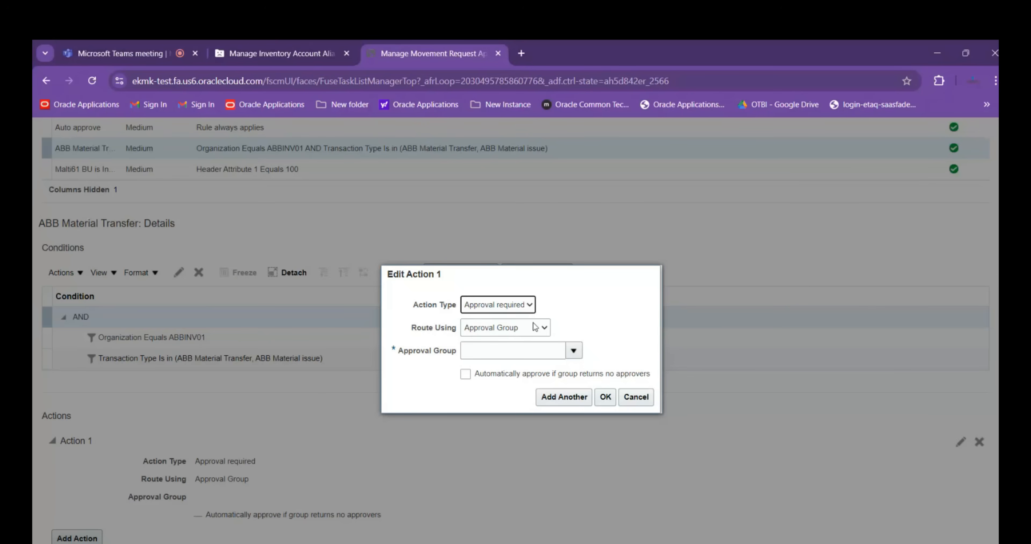
click(526, 305)
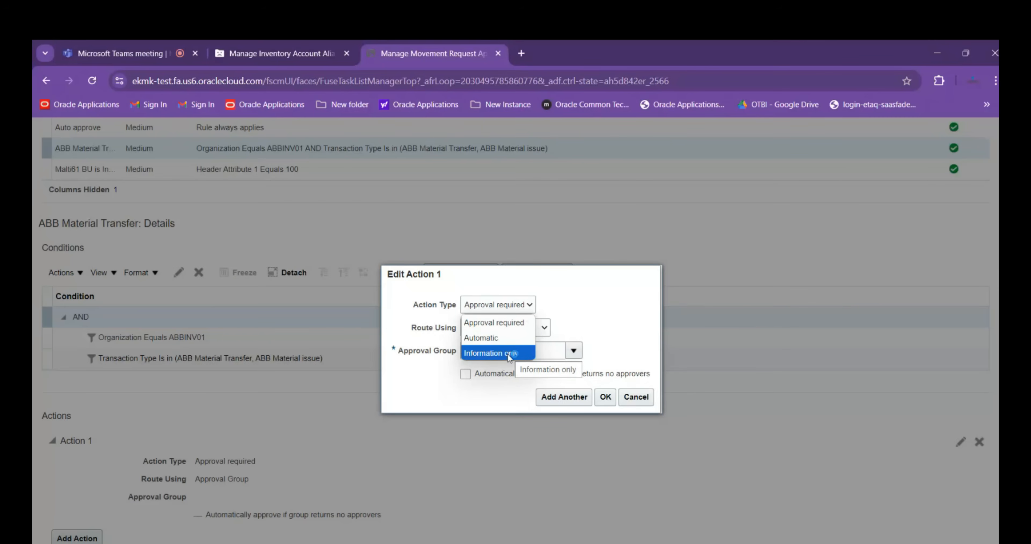
click(500, 338)
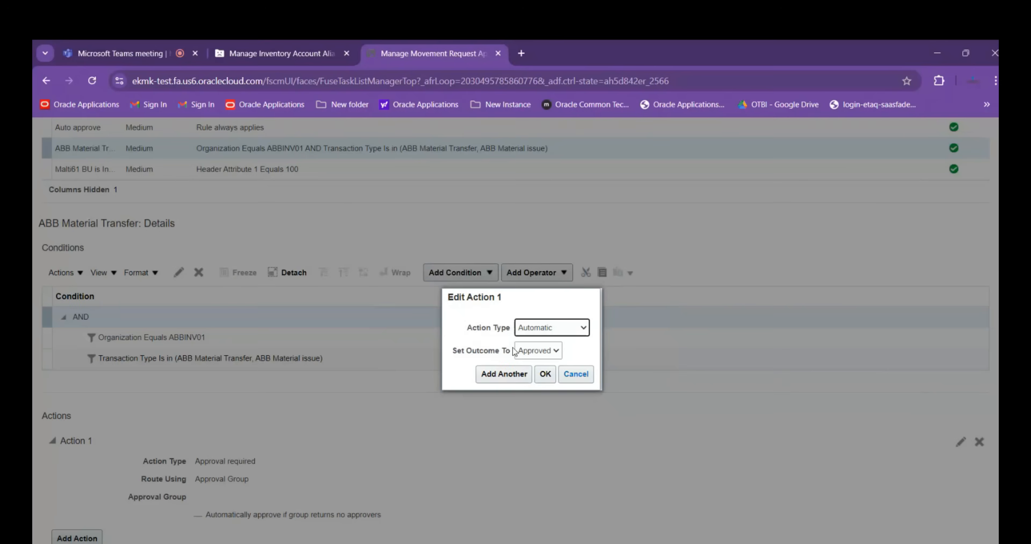
click(553, 351)
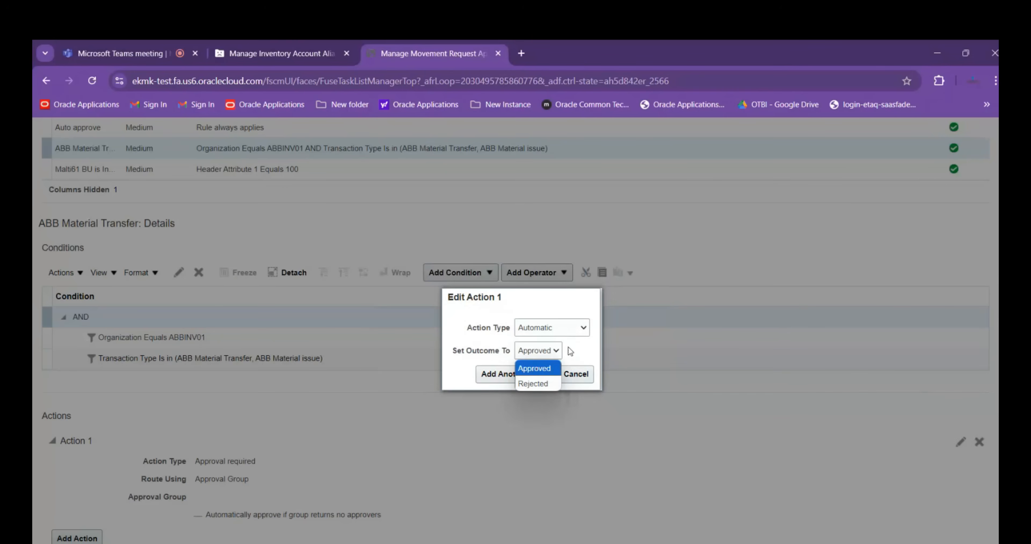
click(582, 326)
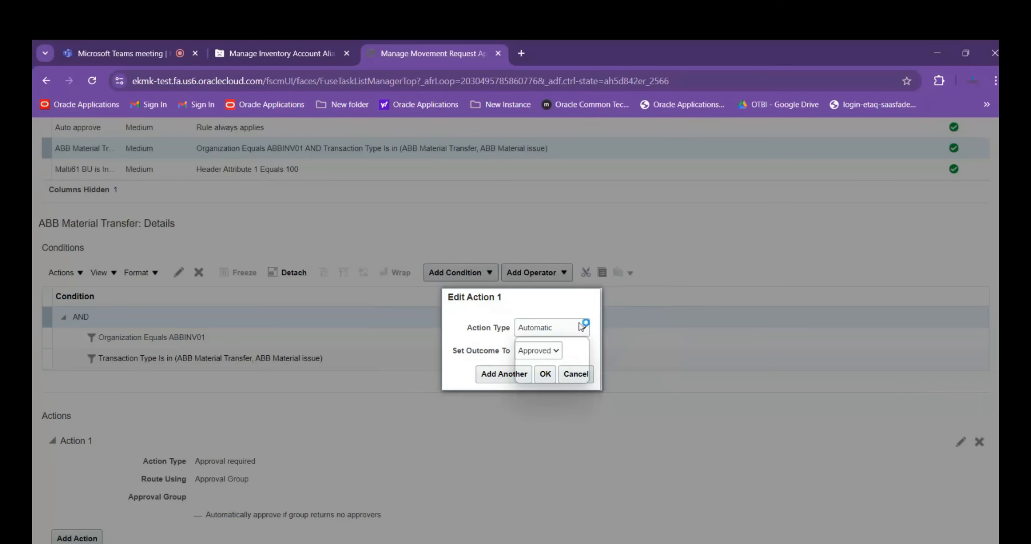
click(540, 341)
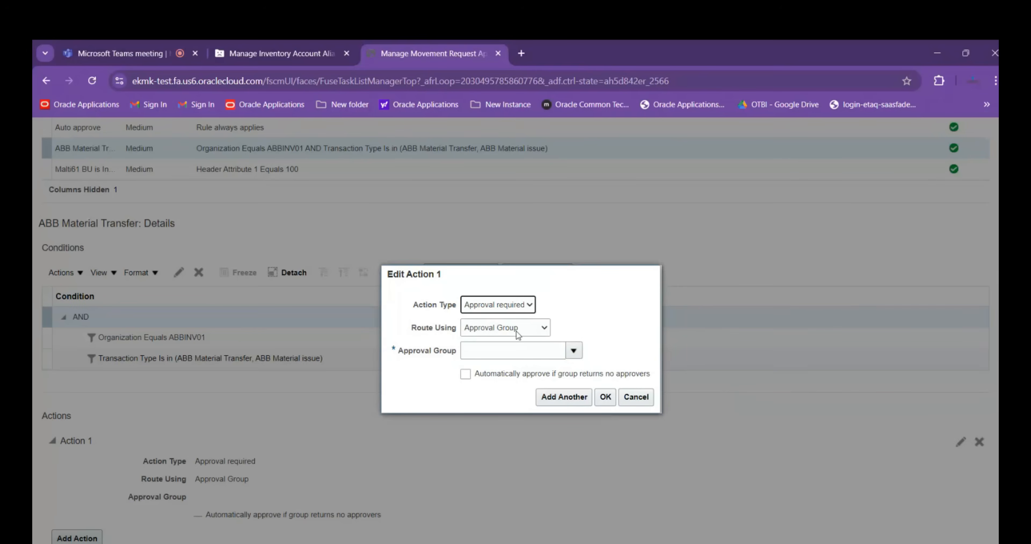
Route the required approval using Single Approver and look up the worker by the name scm
click(544, 329)
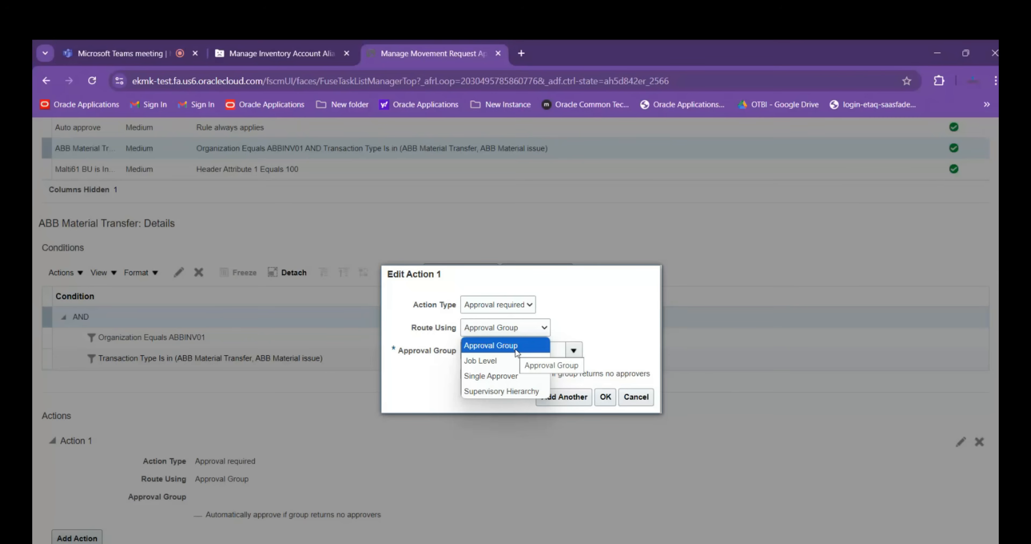
click(512, 380)
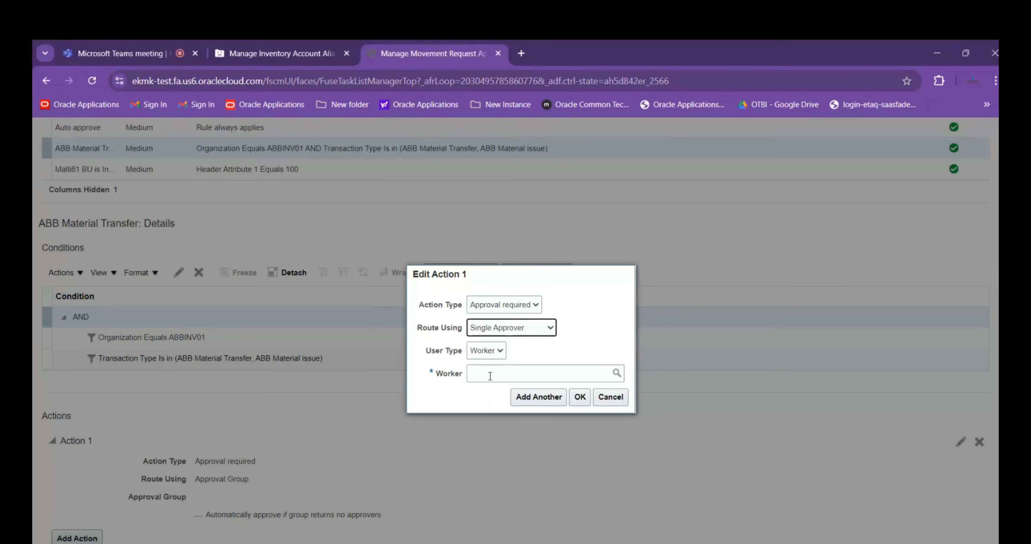
click(490, 375)
text(s)
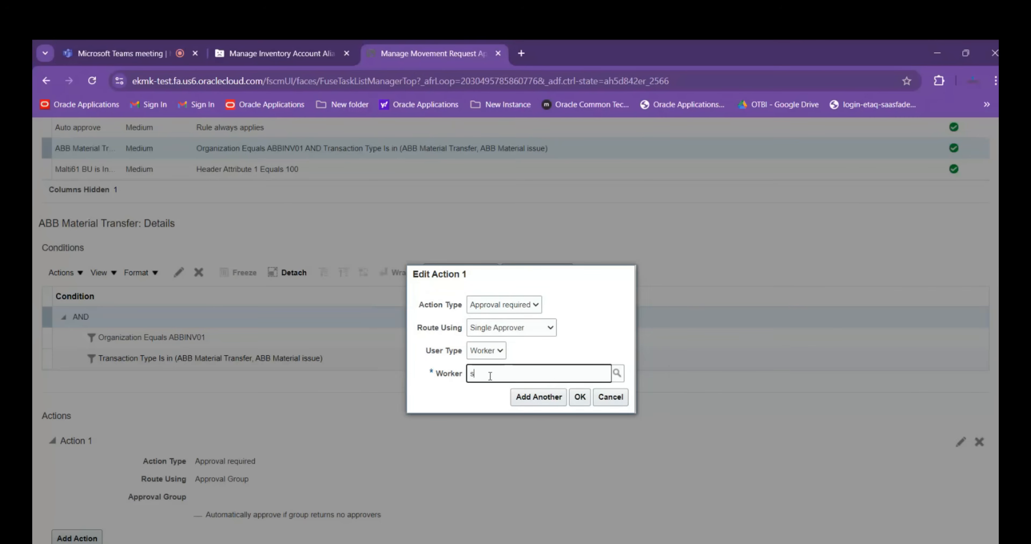
text(cm.t)
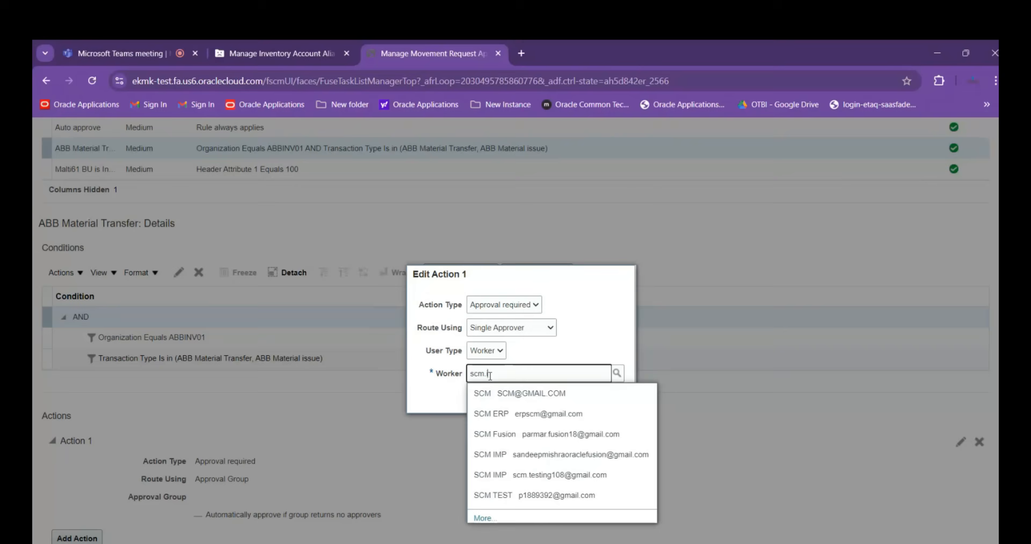
key(BackSpace)
text(t)
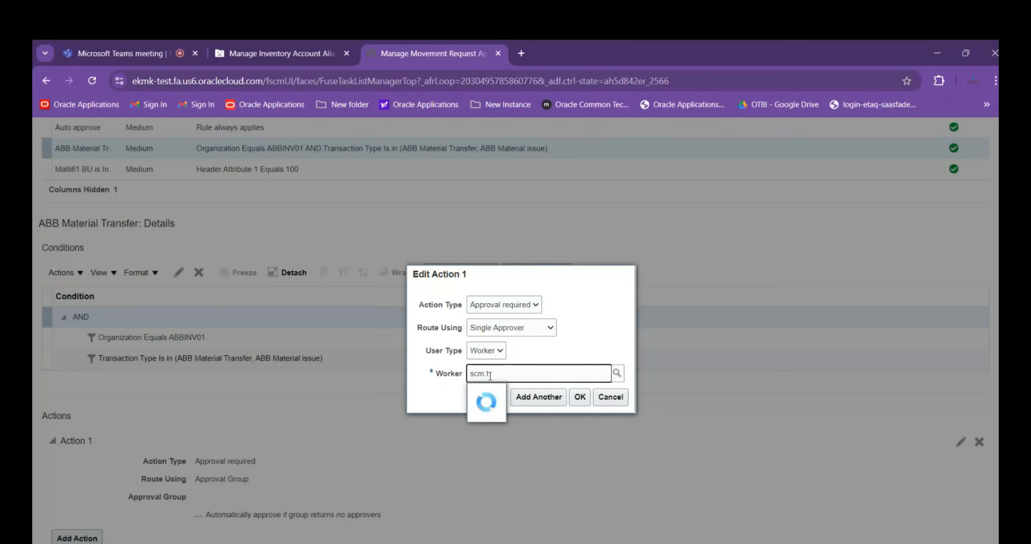
key(BackSpace)
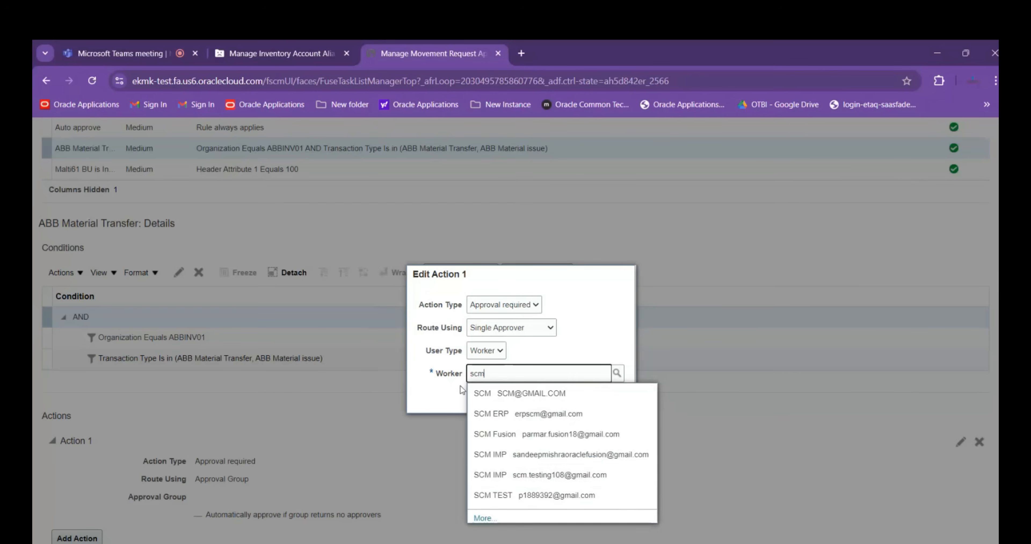
Open the detailed worker search for the approver and clear its name criterion
click(617, 373)
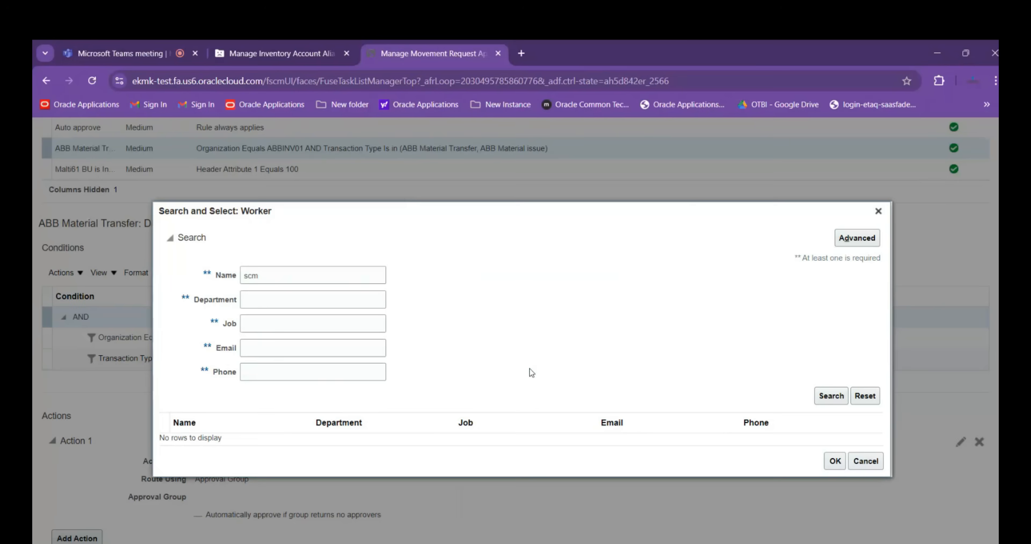
click(235, 276)
key(BackSpace)
key(Tab)
key(Tab)
key(Tab)
text(sc)
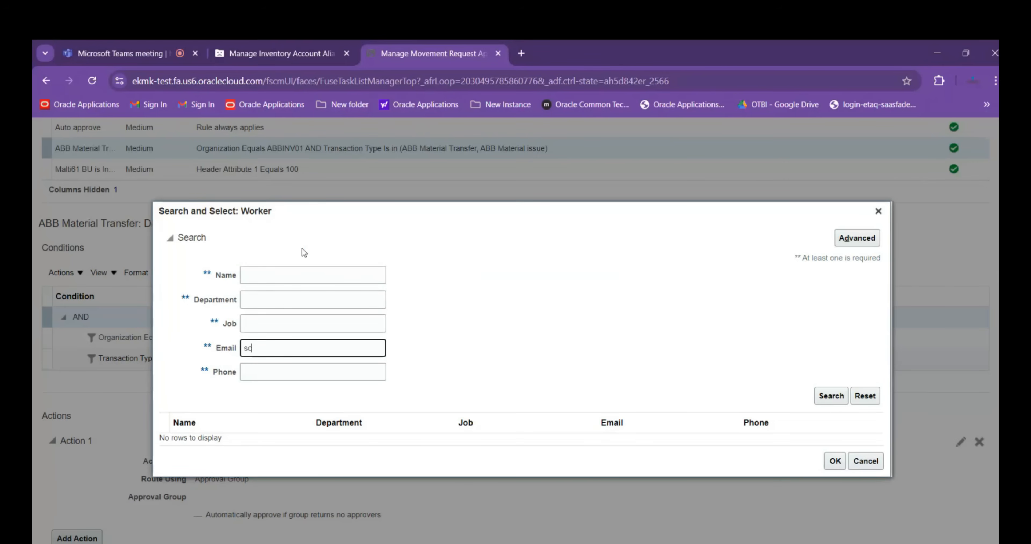
key(BackSpace)
key(BackSpace)
click(286, 274)
click(237, 323)
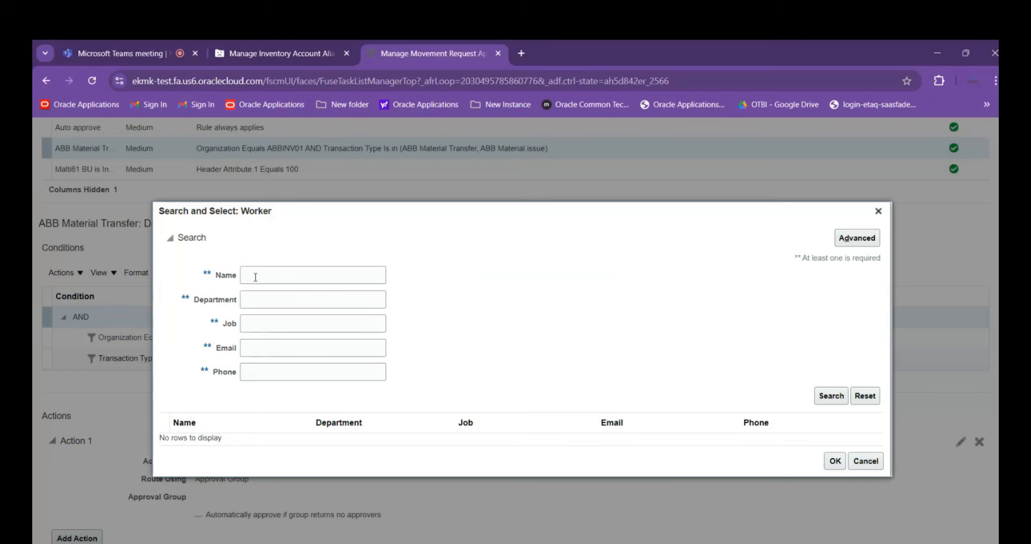
Search for the worker by partial e-mail address, select the matching worker as single approver, and confirm the action
click(264, 347)
text(sd)
text(m)
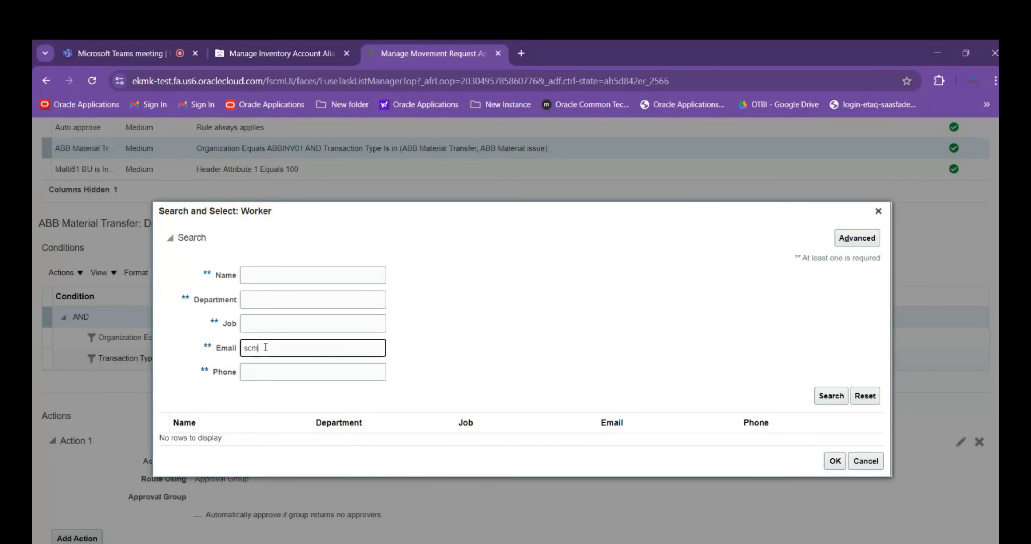
text(.test)
click(830, 395)
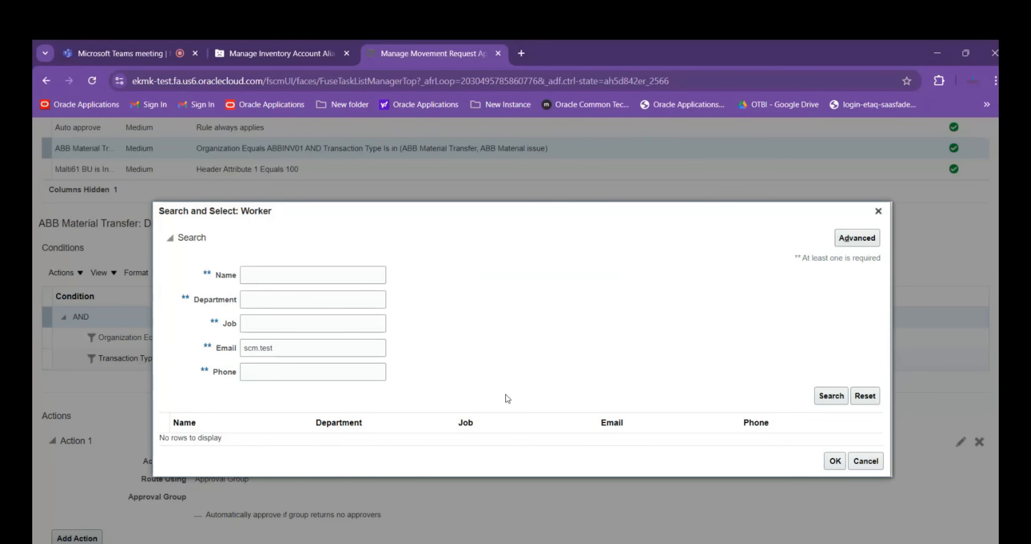
click(551, 439)
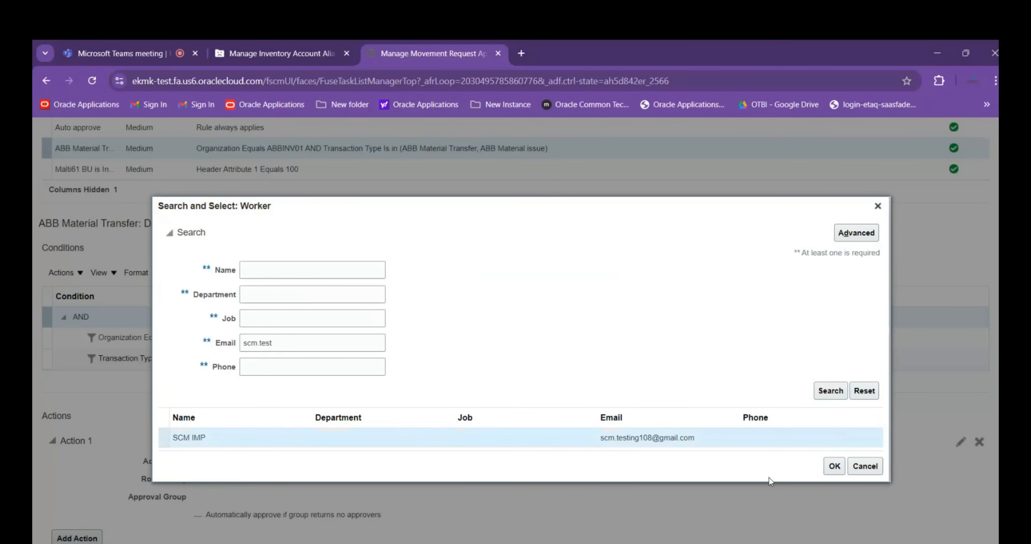
click(838, 468)
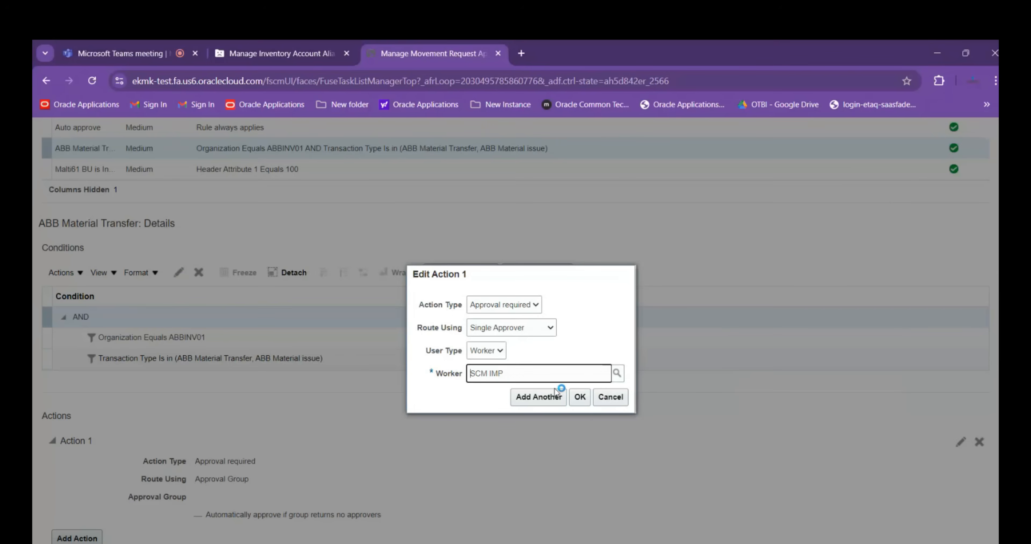
click(586, 399)
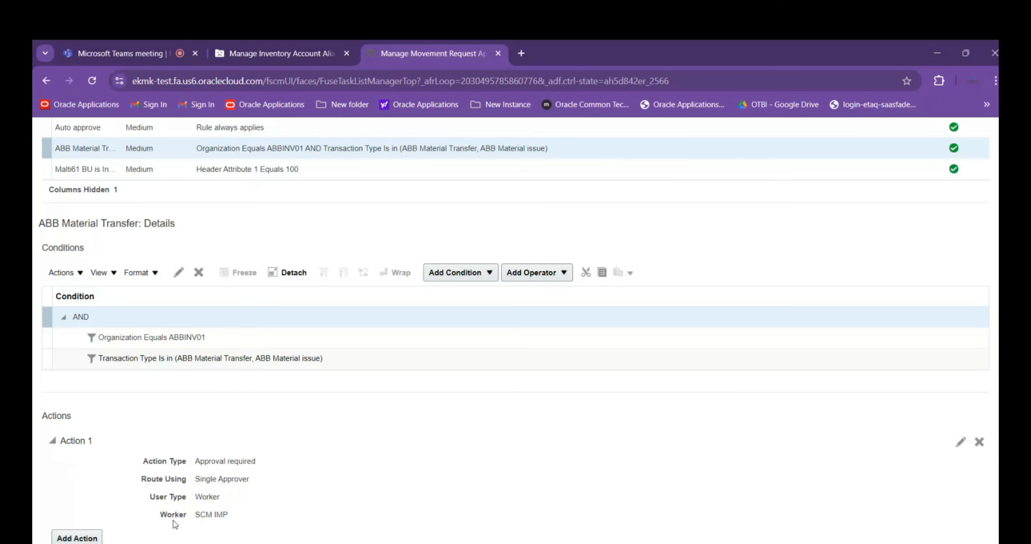
click(74, 538)
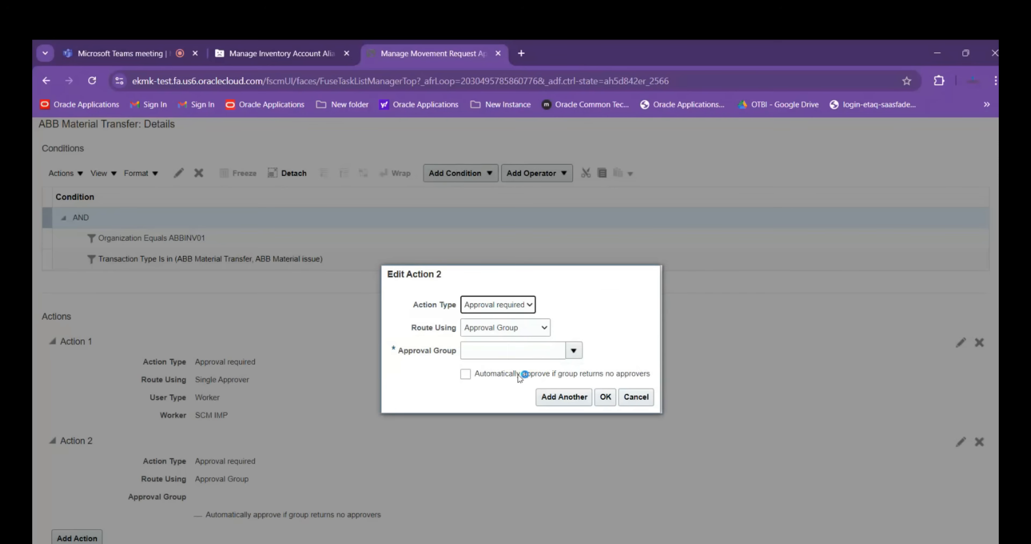
click(532, 328)
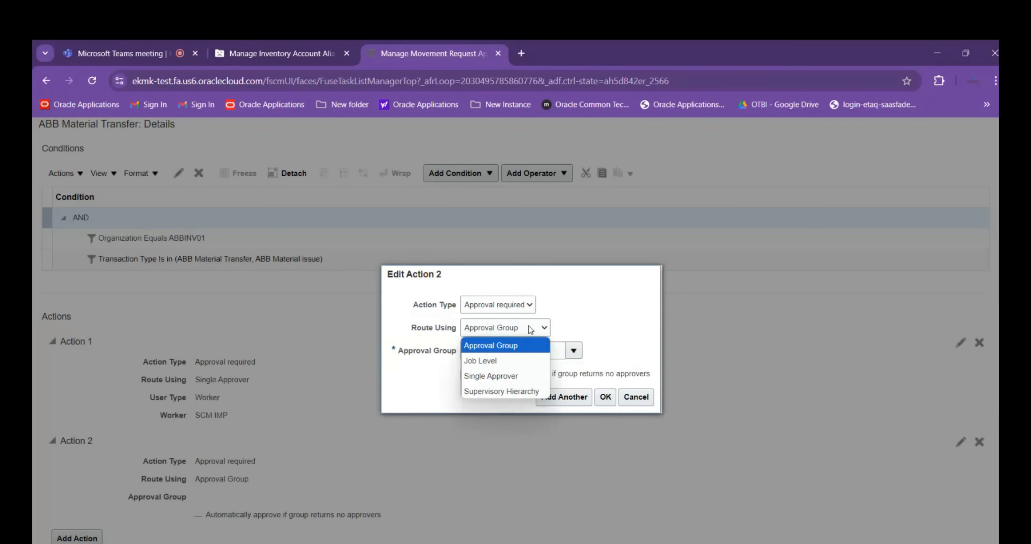
click(522, 346)
click(509, 308)
click(499, 353)
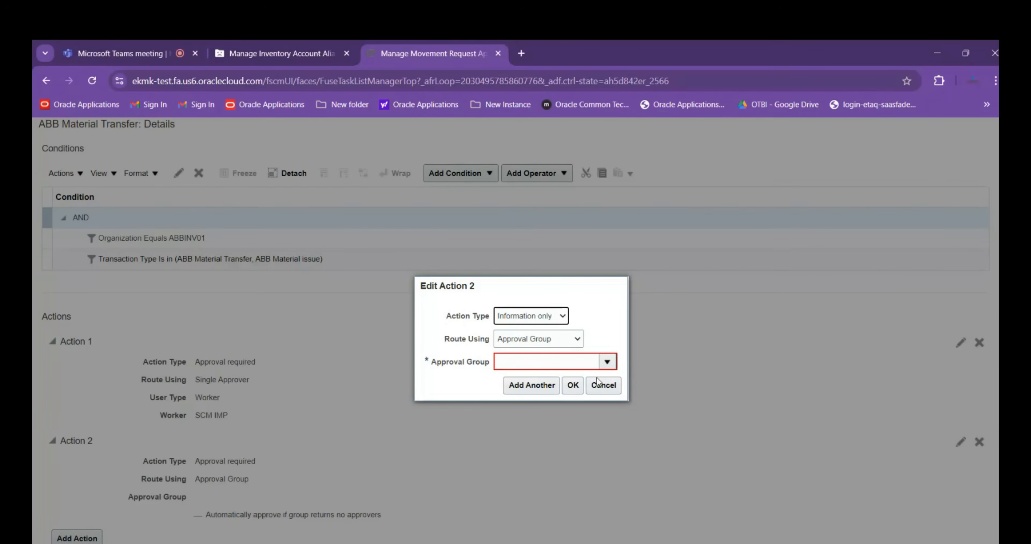
click(608, 390)
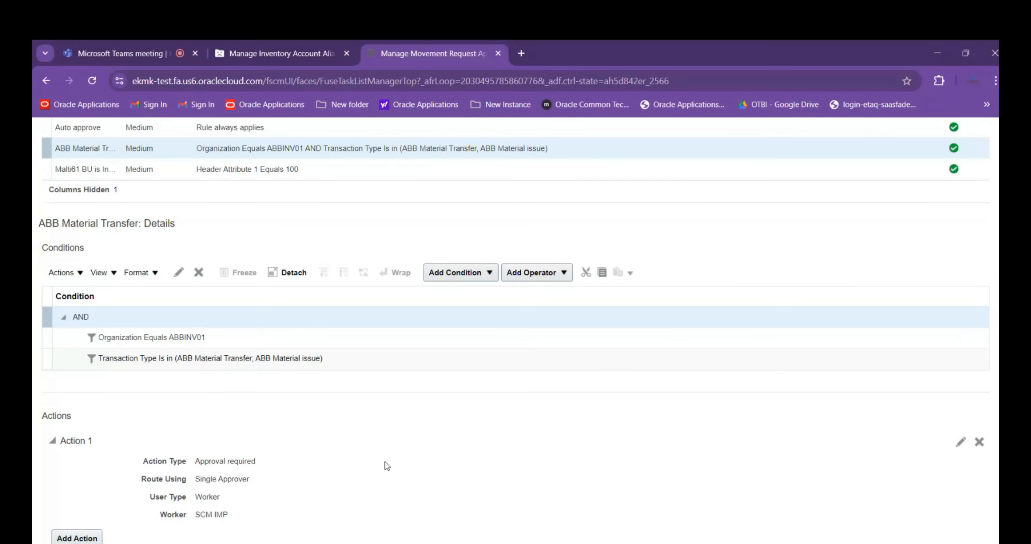
Save the approval rules for the Movement Request Serial Participant
scroll(385, 462, up, 2)
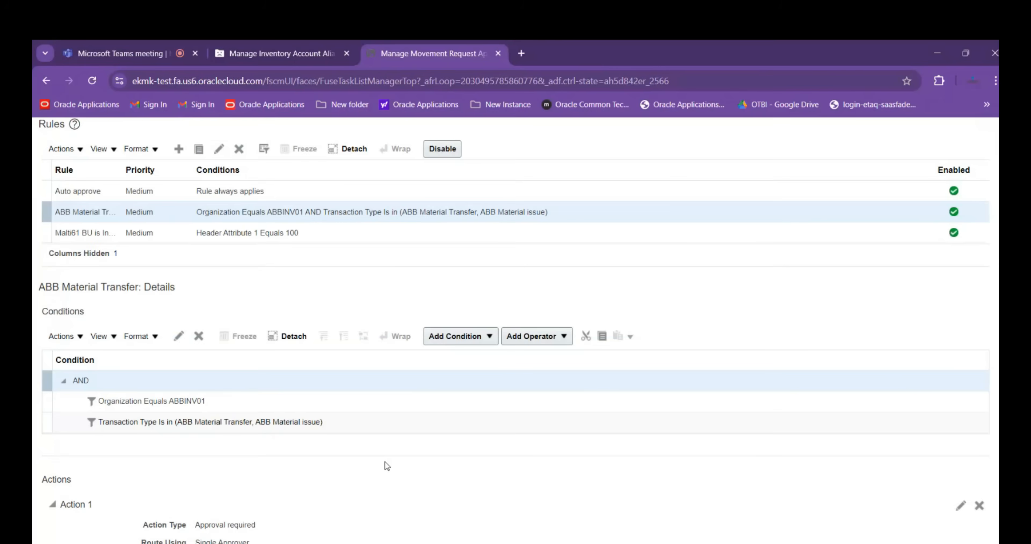
scroll(385, 462, up, 3)
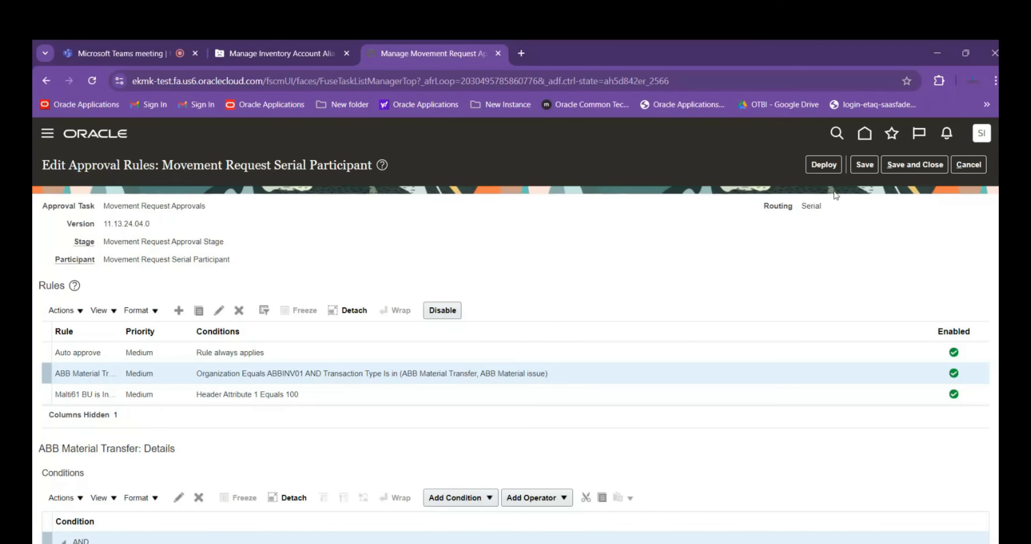
click(864, 164)
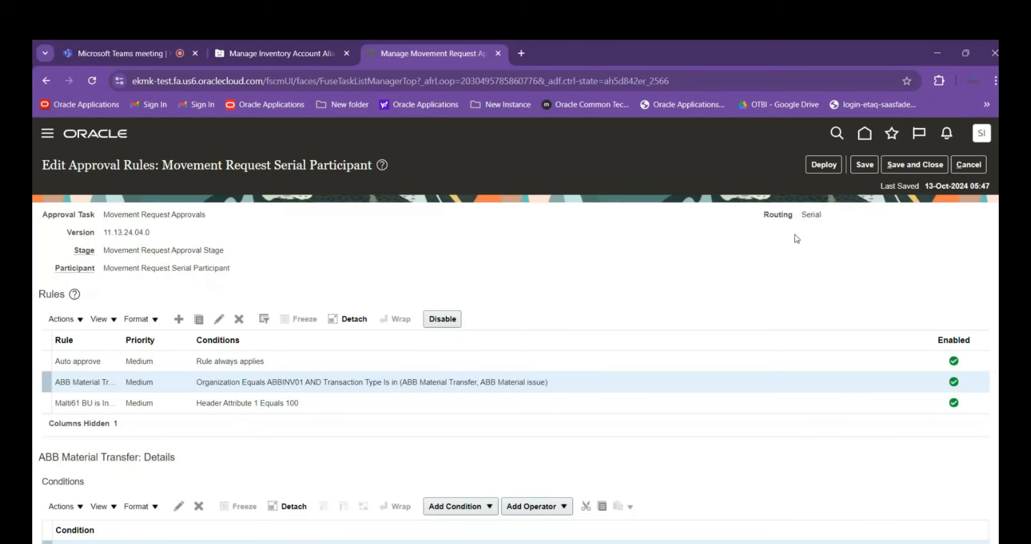
scroll(788, 237, down, 3)
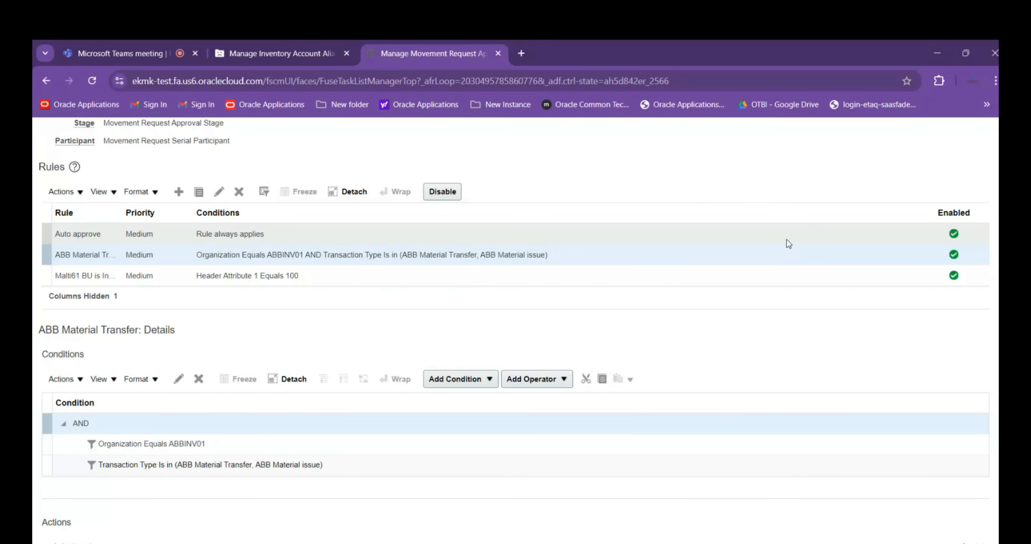
Deploy the approval rules of the Movement Request Serial Participant and finish managing movement request approvals
scroll(770, 276, up, 3)
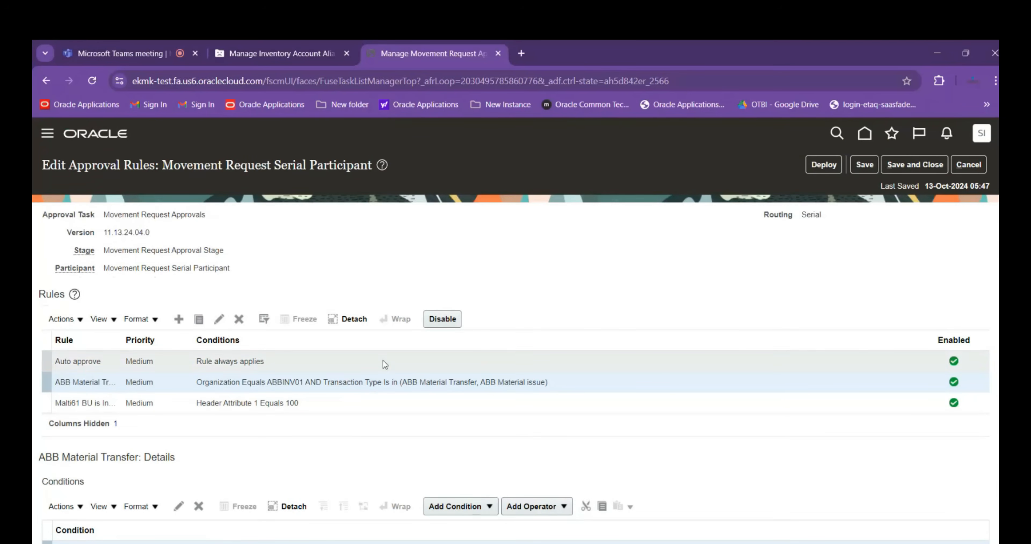
click(820, 166)
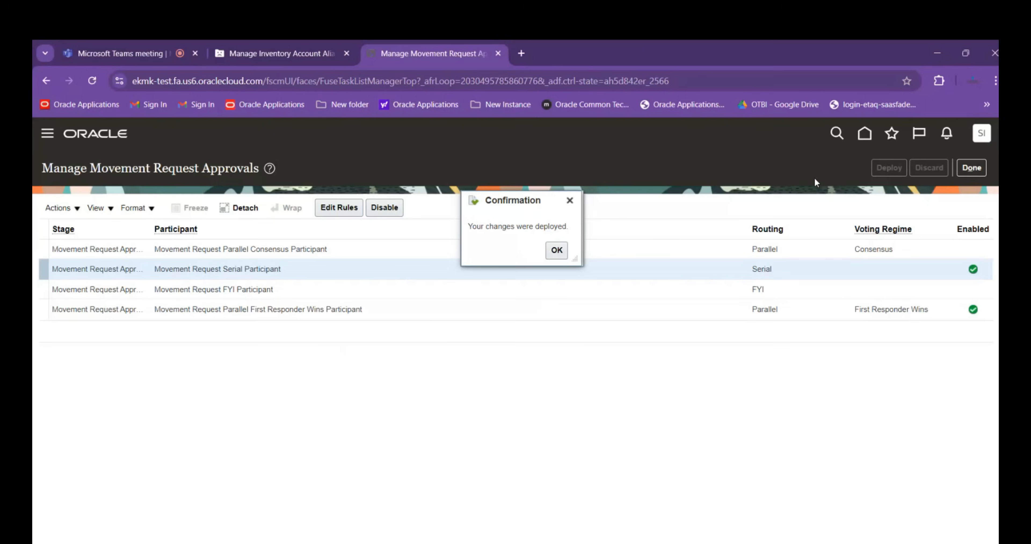
click(556, 250)
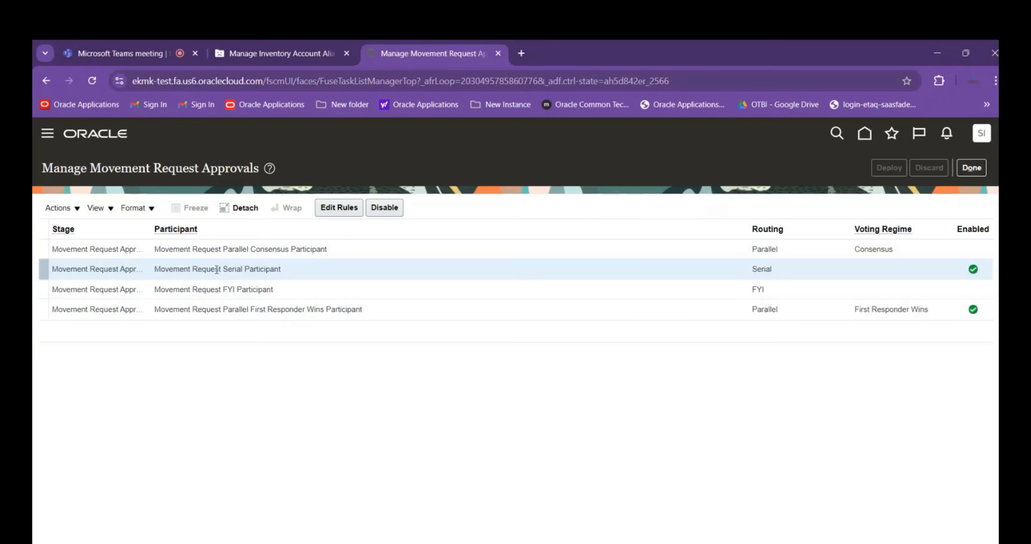
click(970, 173)
Search the setup tasks for Manage%Approval%Group% and open Manage Approval Groups
drag(328, 209, 218, 209)
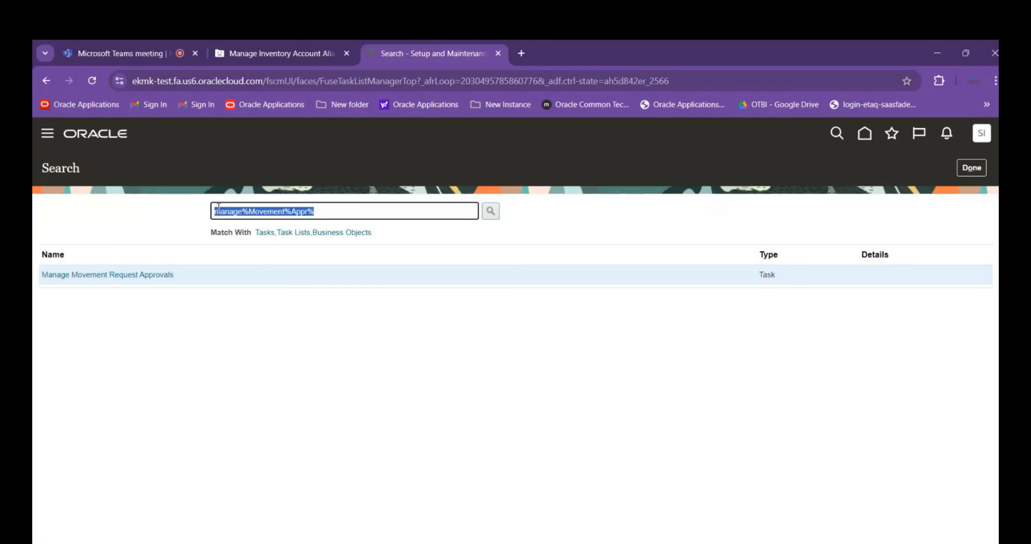
text(Mana)
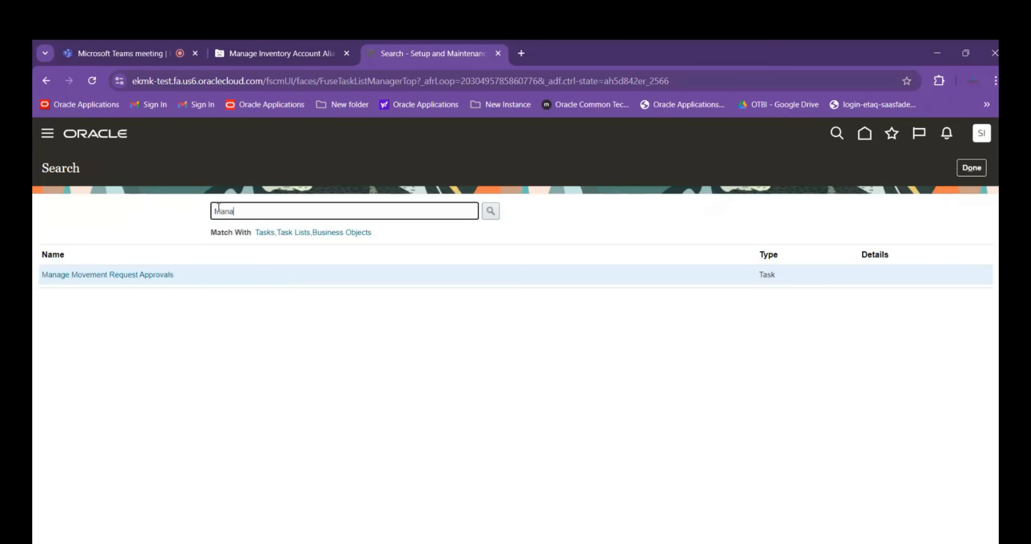
text(ge%Approval%Group%)
key(Return)
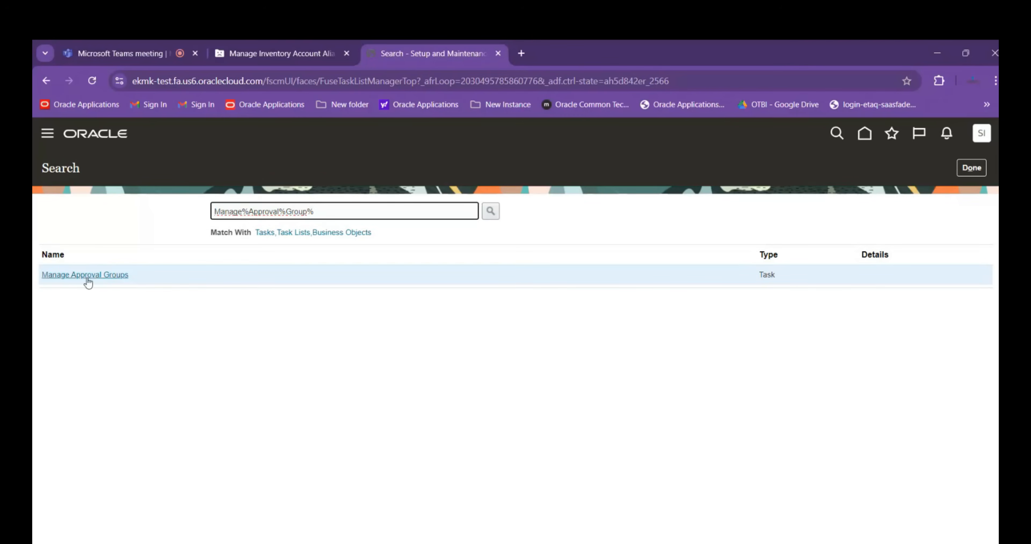
click(98, 280)
In the Excel session log, enter Manage Approval Groups in cell A39, then return to the browser
key(alt+Tab)
click(129, 474)
text(Manage Approval G)
key(BackSpace)
text(roups)
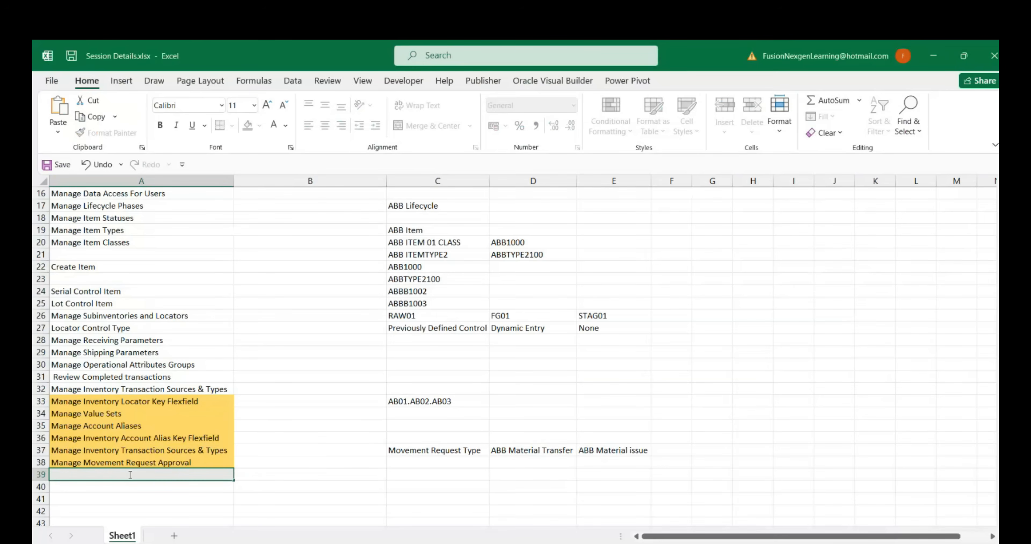
key(Tab)
key(alt+Tab)
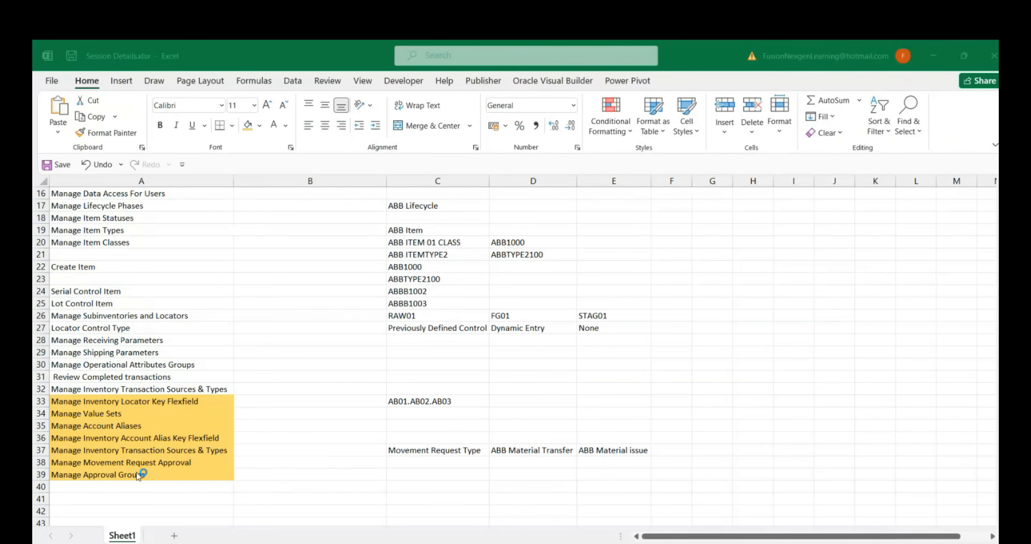
Create an approval group named ABB Approval Group from Manage Approval Groups and try to save it without members
click(92, 277)
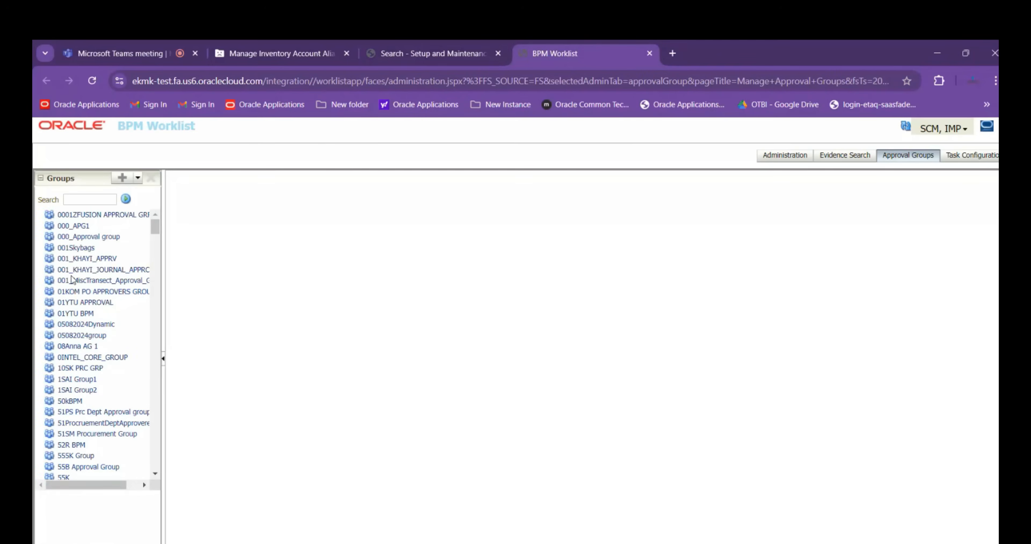
click(123, 179)
click(237, 197)
key(ctrl+a)
text(ABB)
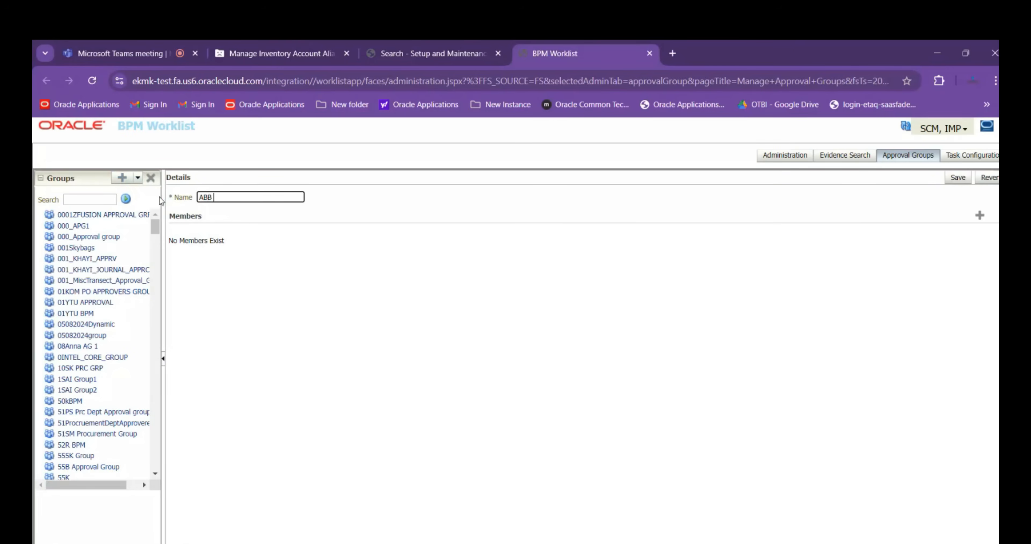
text( Approval group)
key(BackSpace)
key(BackSpace)
key(BackSpace)
key(BackSpace)
key(BackSpace)
text(Group)
key(Tab)
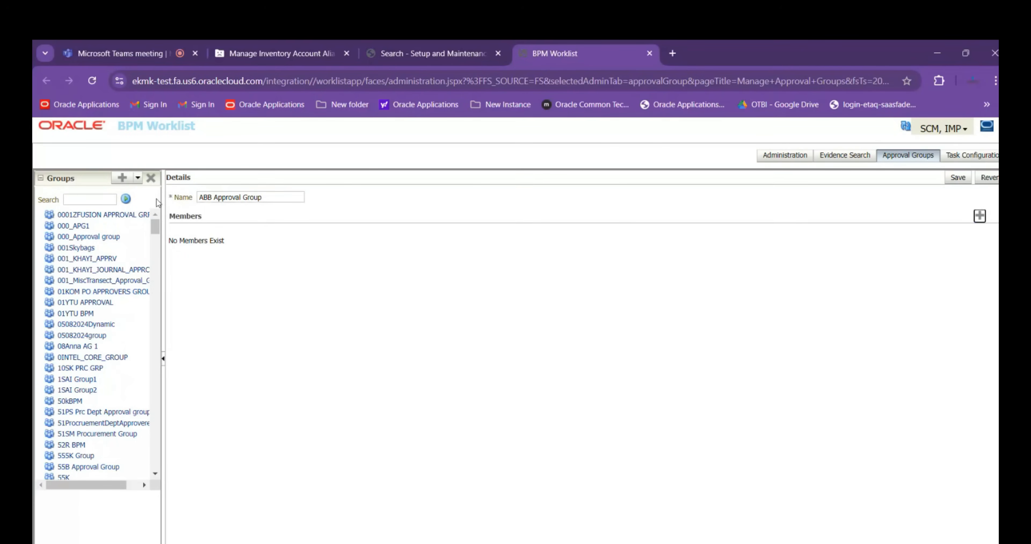
click(958, 180)
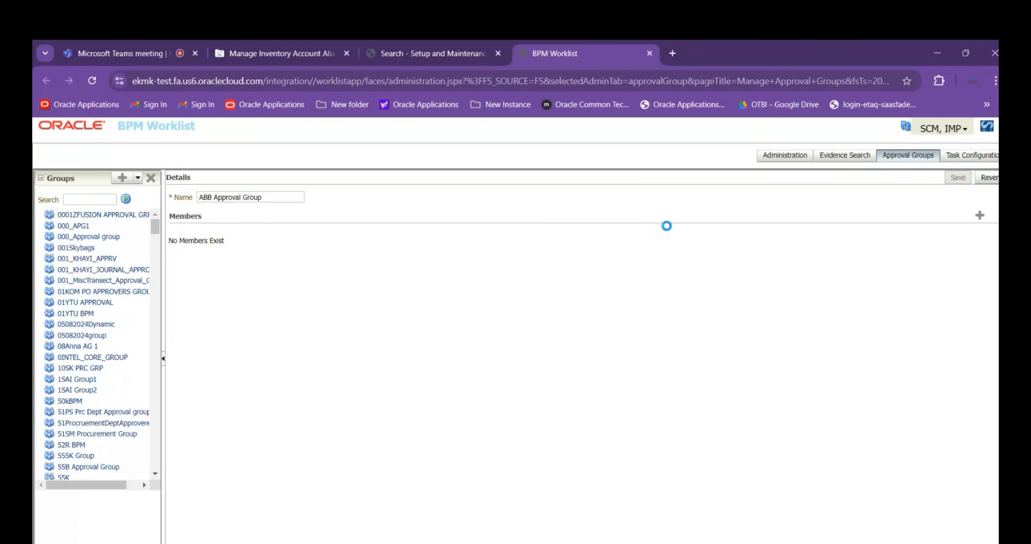
click(576, 246)
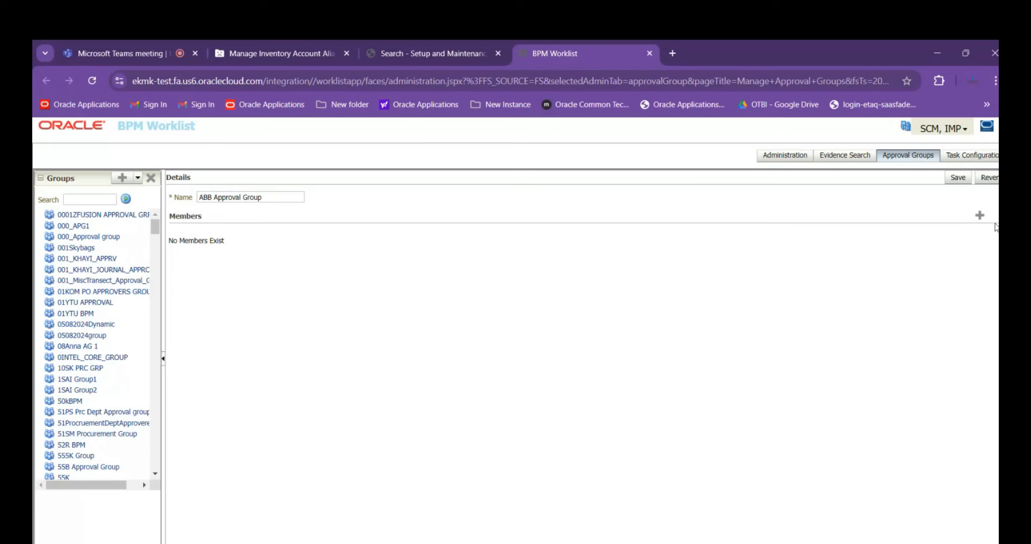
Start adding a user to ABB Approval Group and try entering scm.imp directly as the member
click(980, 215)
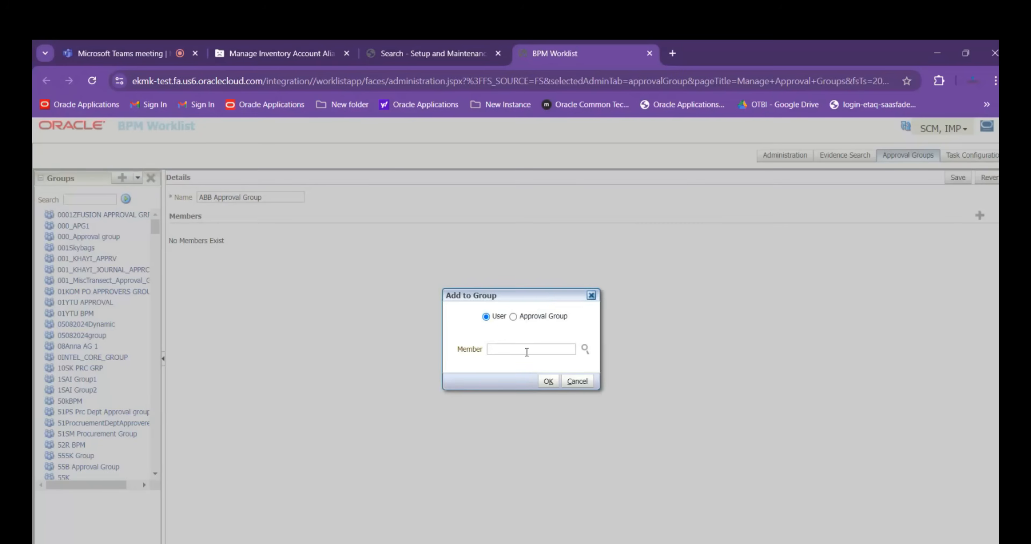
text(scm.imp)
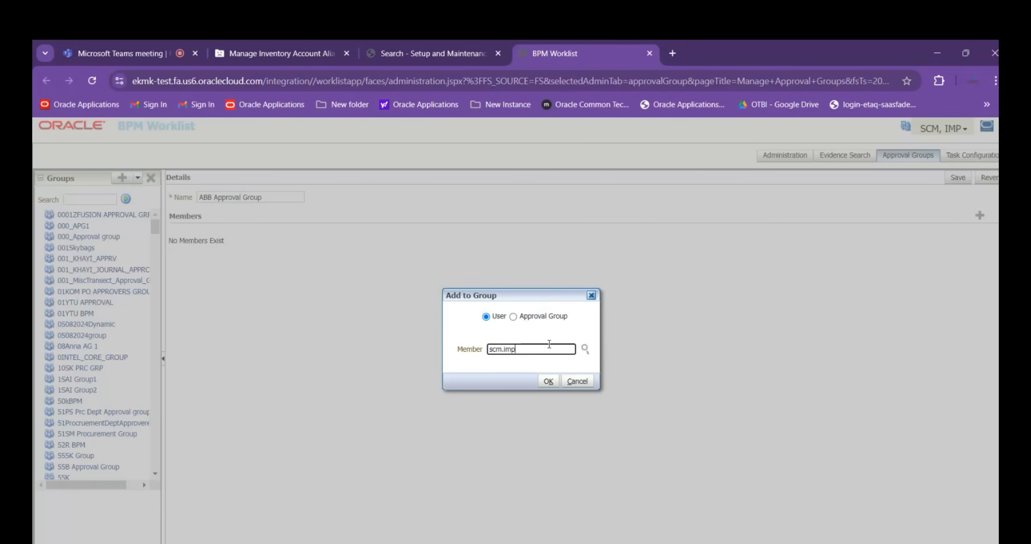
key(Tab)
click(548, 381)
click(548, 245)
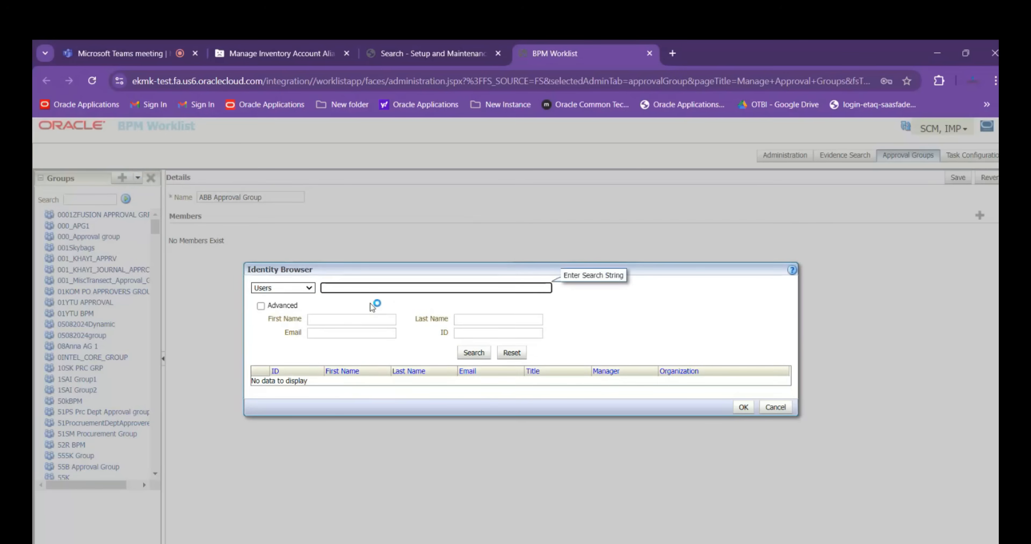
Search the identity browser for users matching scm.imp
text(scm.imp)
click(476, 352)
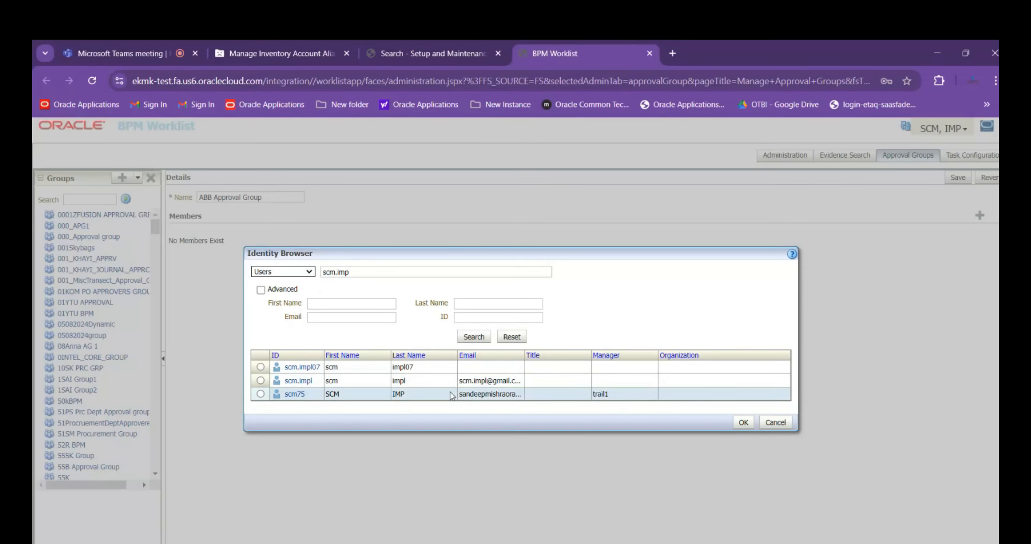
Search the identity browser for scm.test and add the second matching user as a member of ABB Approval Group
click(356, 304)
click(359, 271)
drag(360, 271, 320, 272)
key(BackSpace)
text(sc)
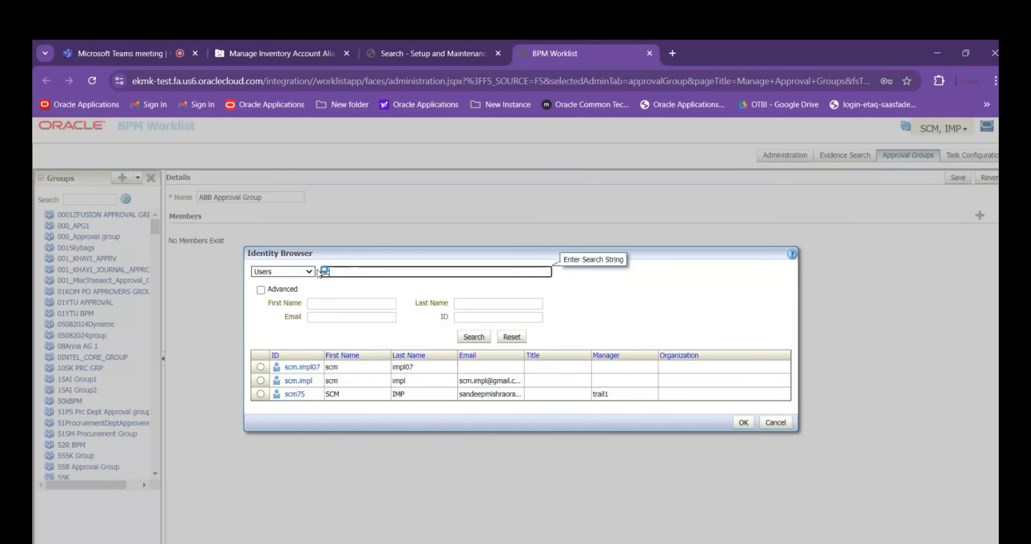
text(m.test)
click(472, 336)
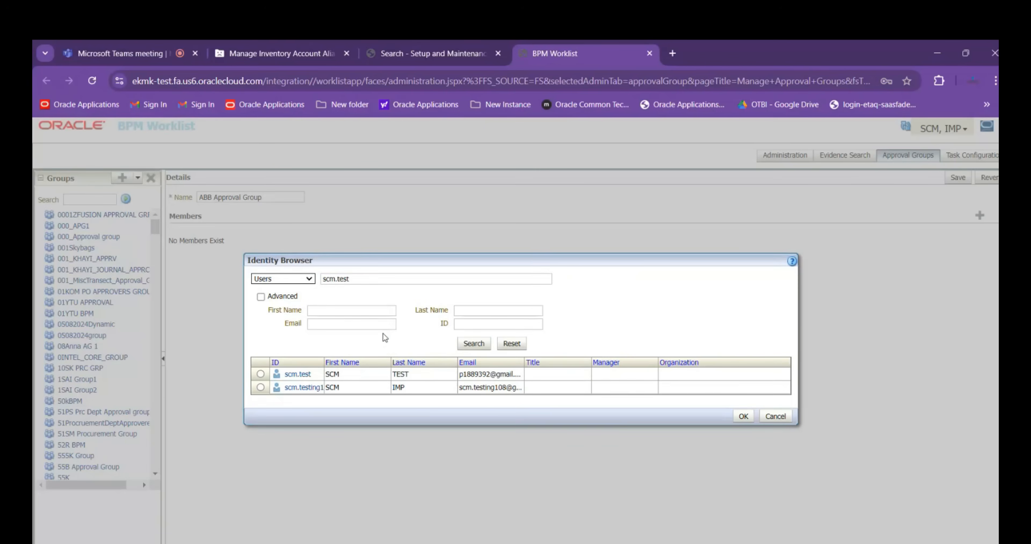
click(306, 387)
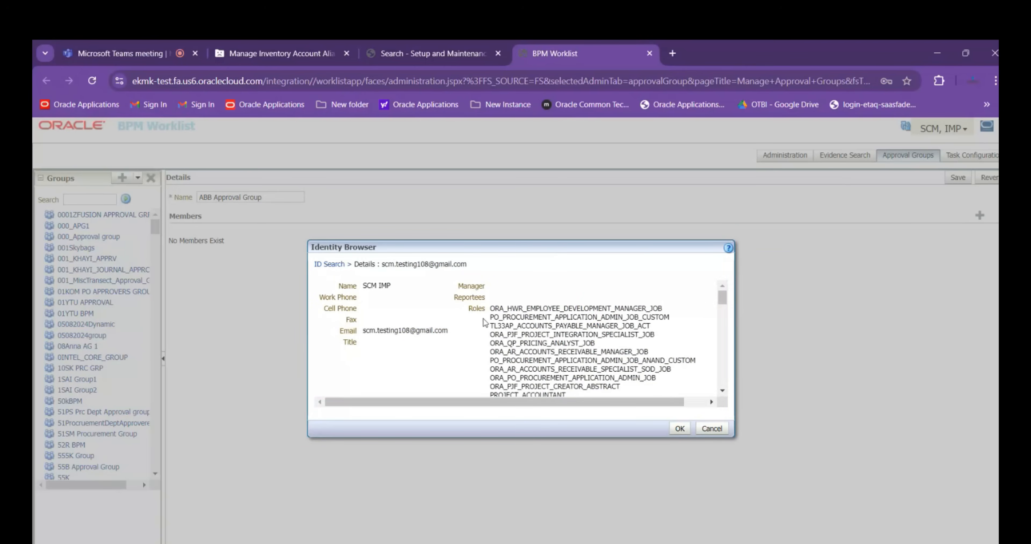
click(679, 428)
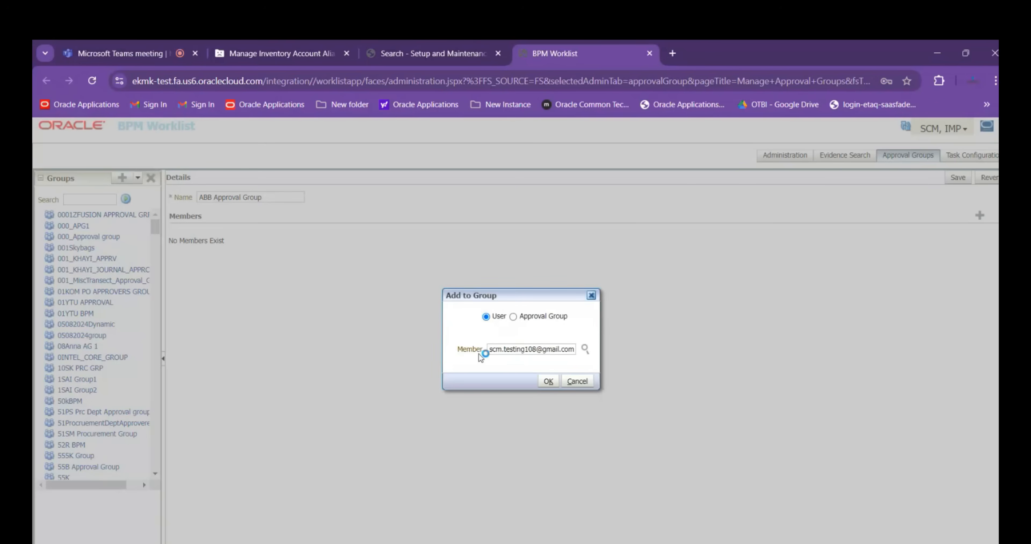
click(541, 382)
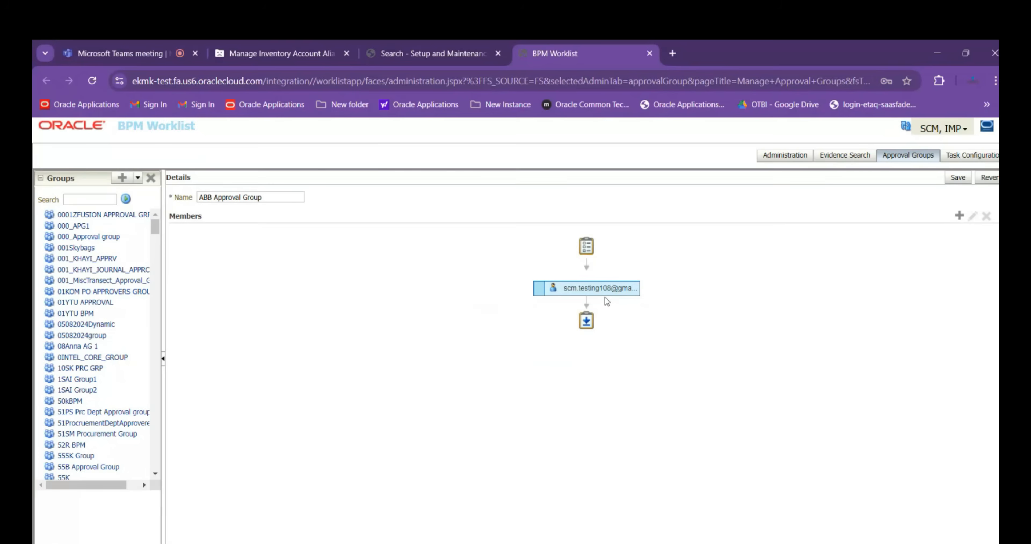
Start adding another user to ABB Approval Group, positioned below the existing member
click(626, 288)
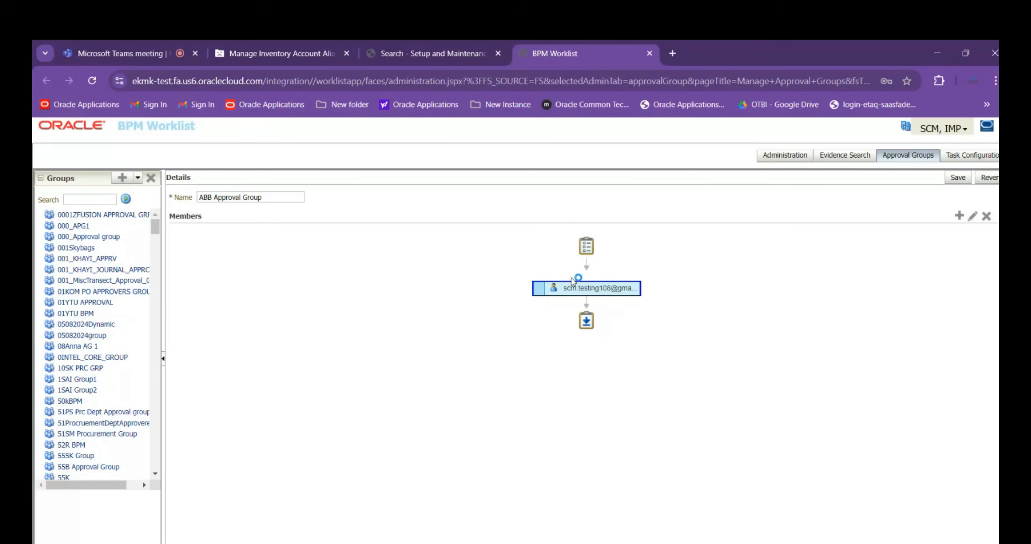
click(956, 218)
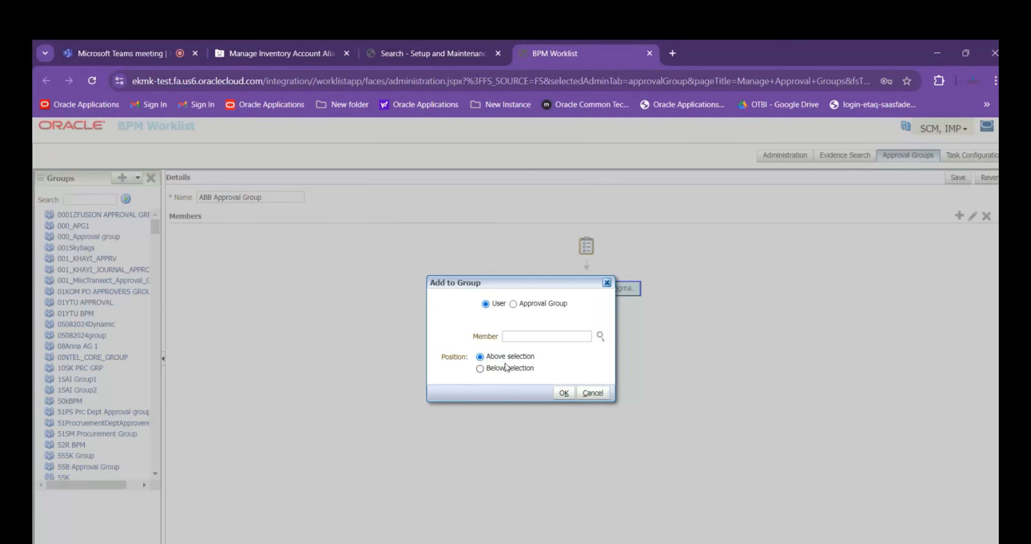
drag(512, 282, 343, 263)
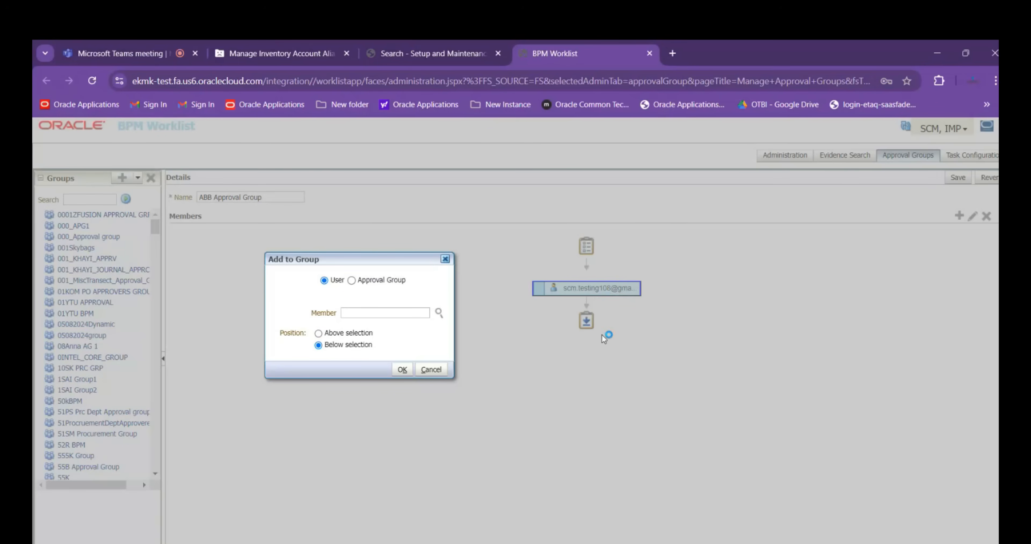
key(Up)
click(359, 347)
click(344, 333)
click(343, 348)
click(341, 334)
click(344, 347)
click(343, 335)
click(345, 348)
Search the identity browser for SCM.test and add the same user again as the group's second member
click(439, 313)
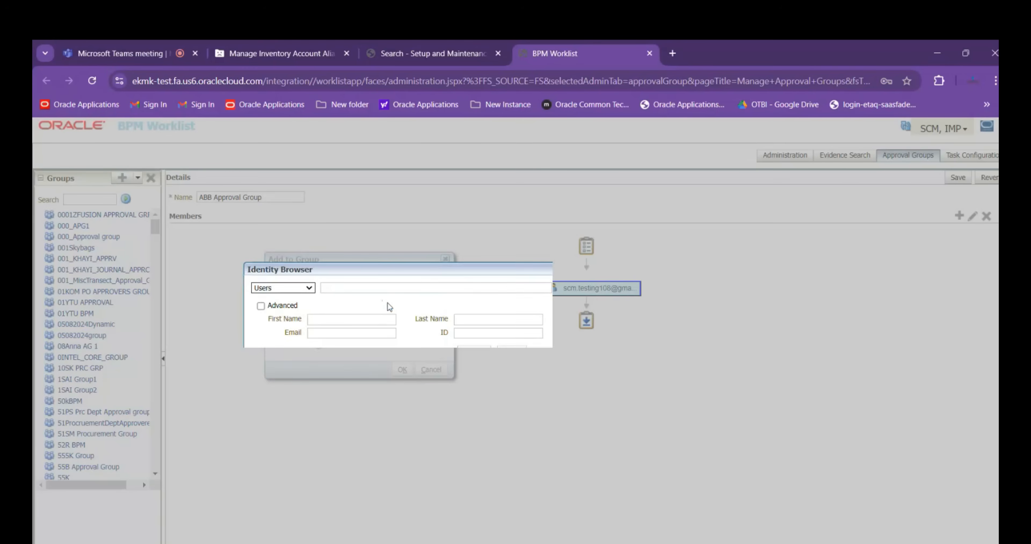
text(SC)
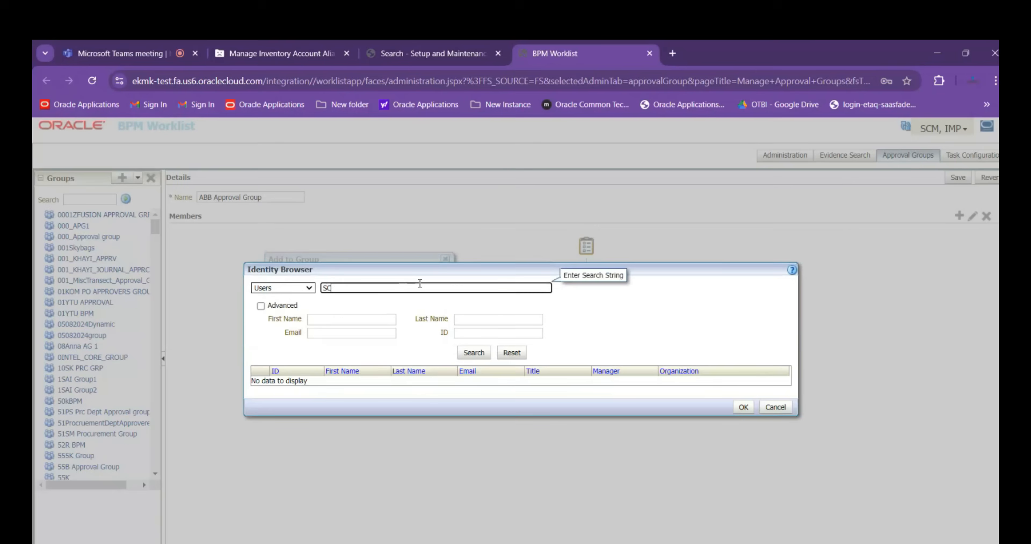
text(M.test)
click(468, 353)
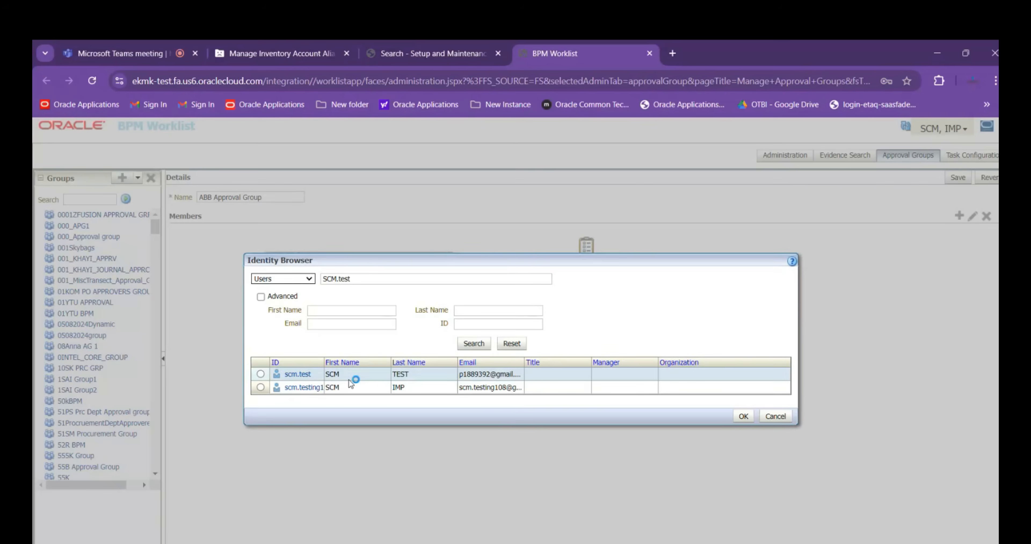
click(298, 388)
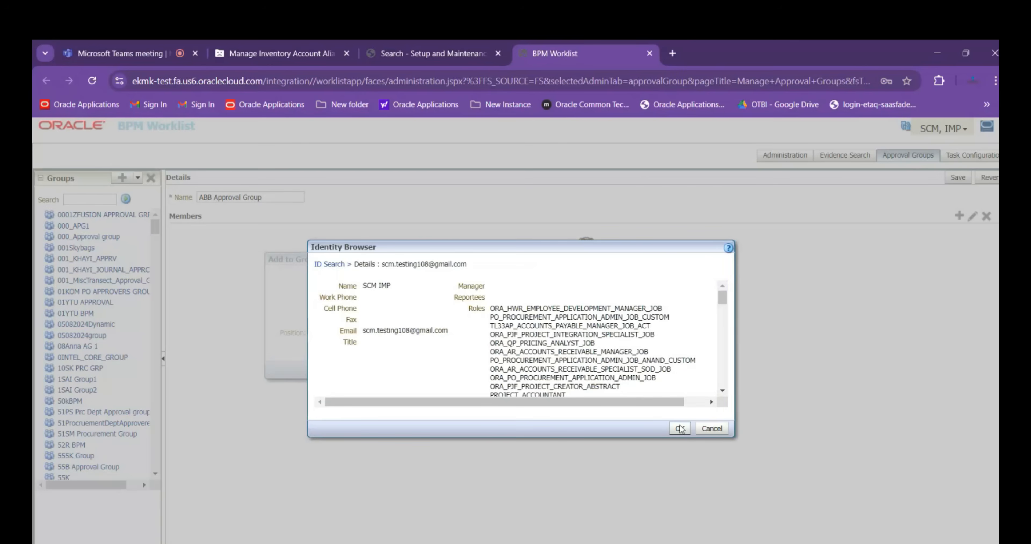
click(680, 428)
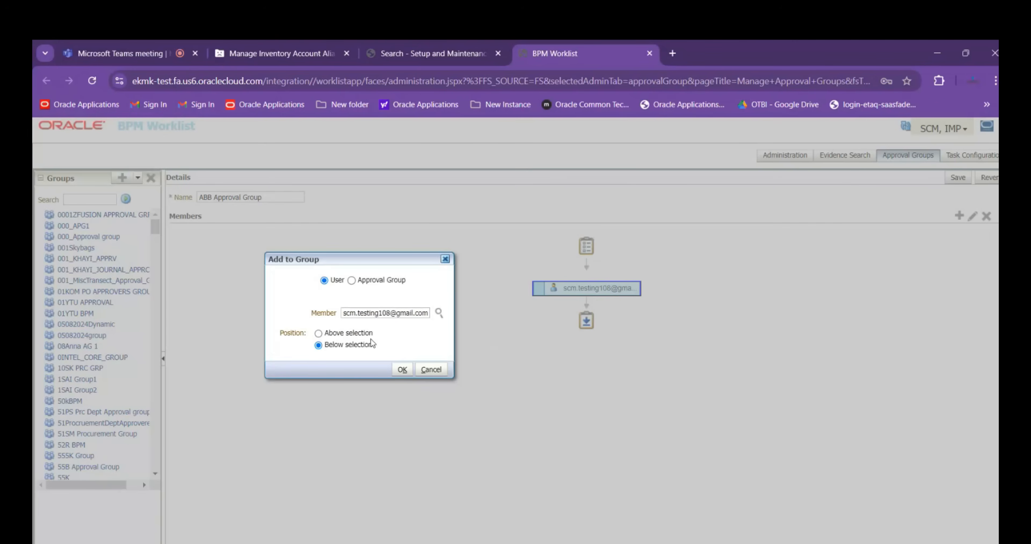
click(402, 369)
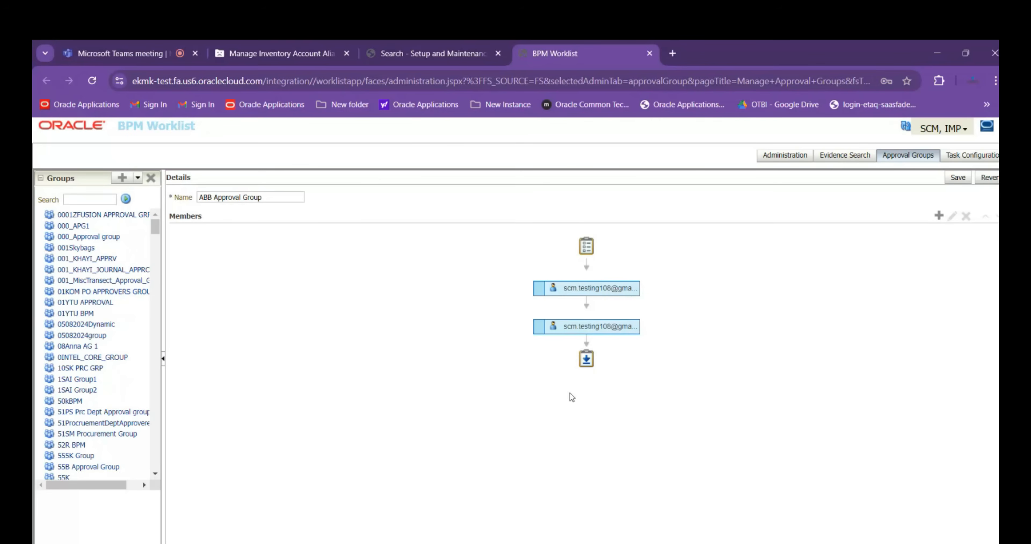
Try switching the second member to the Approval Group type, cancel the edit, and delete that member
click(635, 327)
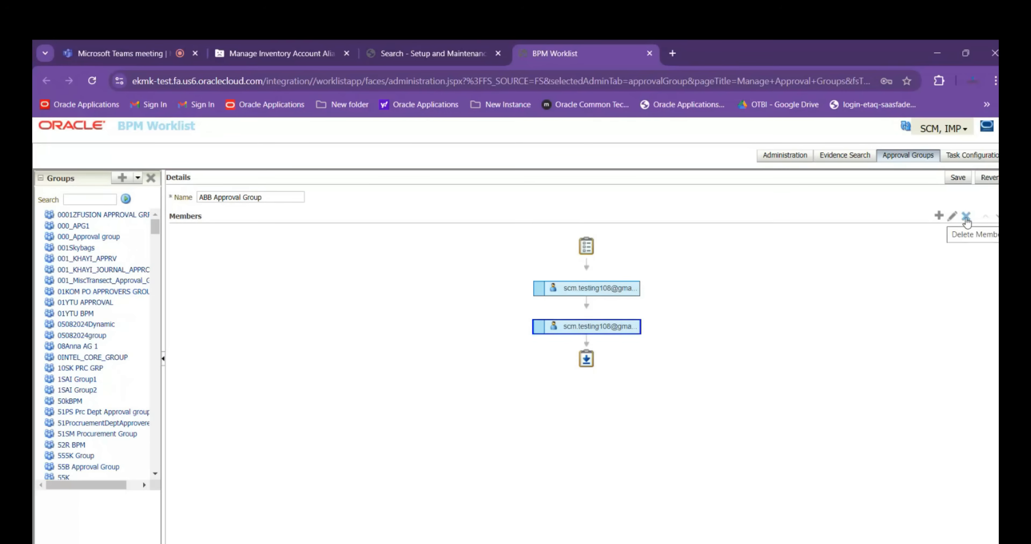
click(953, 218)
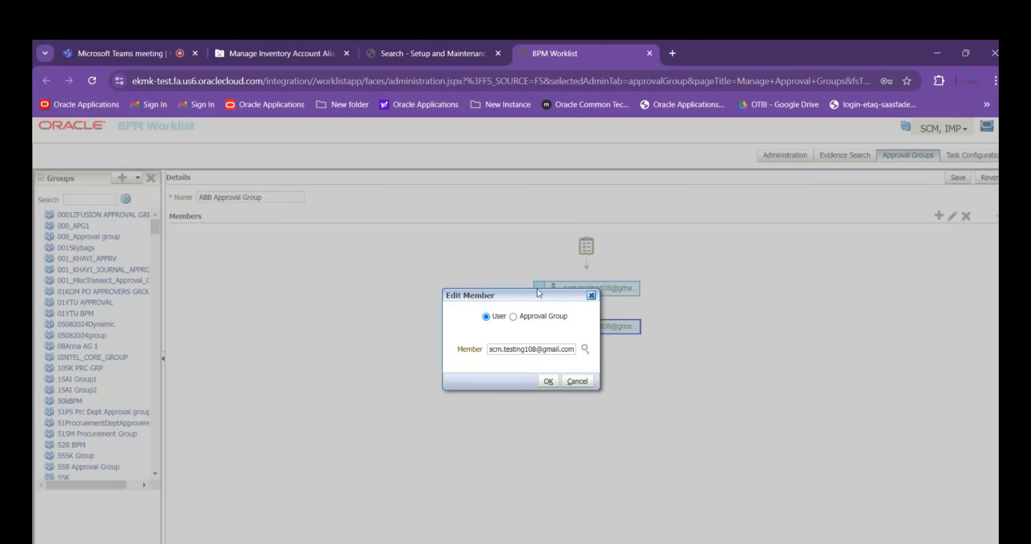
click(538, 322)
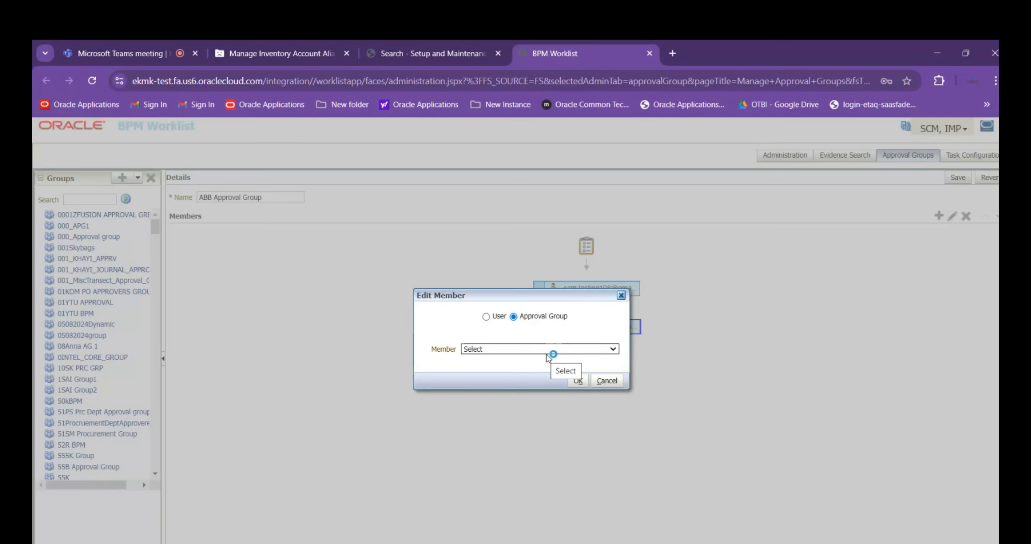
click(606, 381)
click(966, 216)
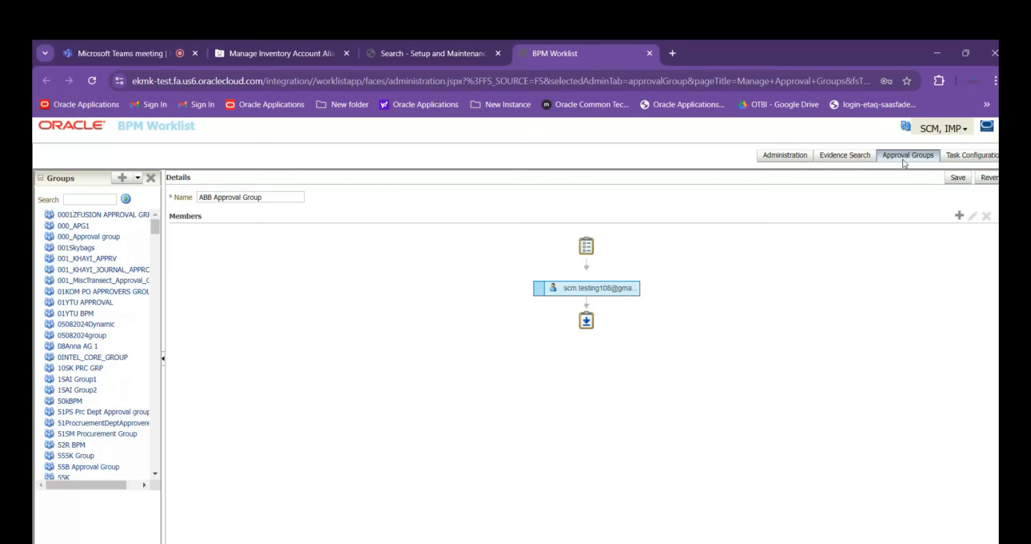
Save ABB Approval Group
click(958, 177)
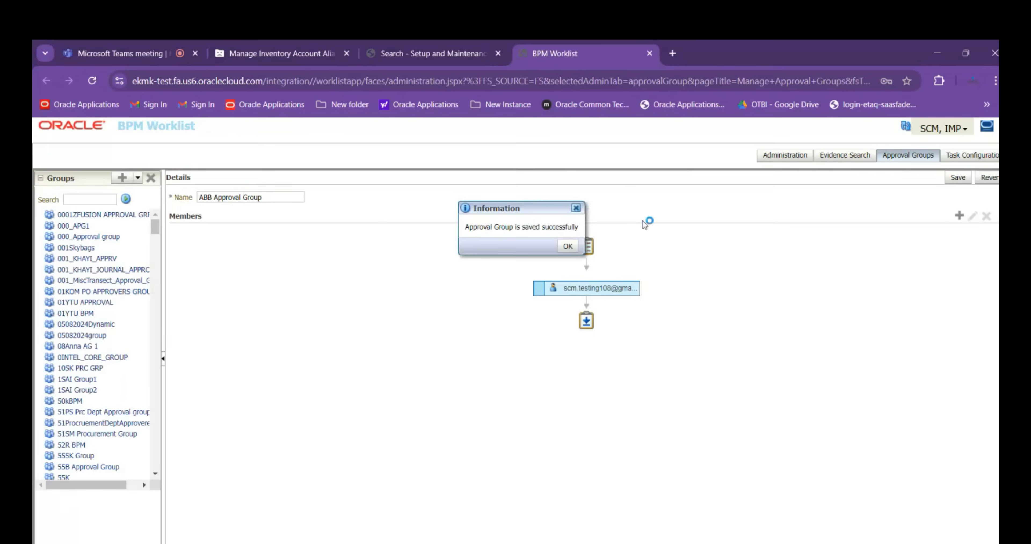
key(Return)
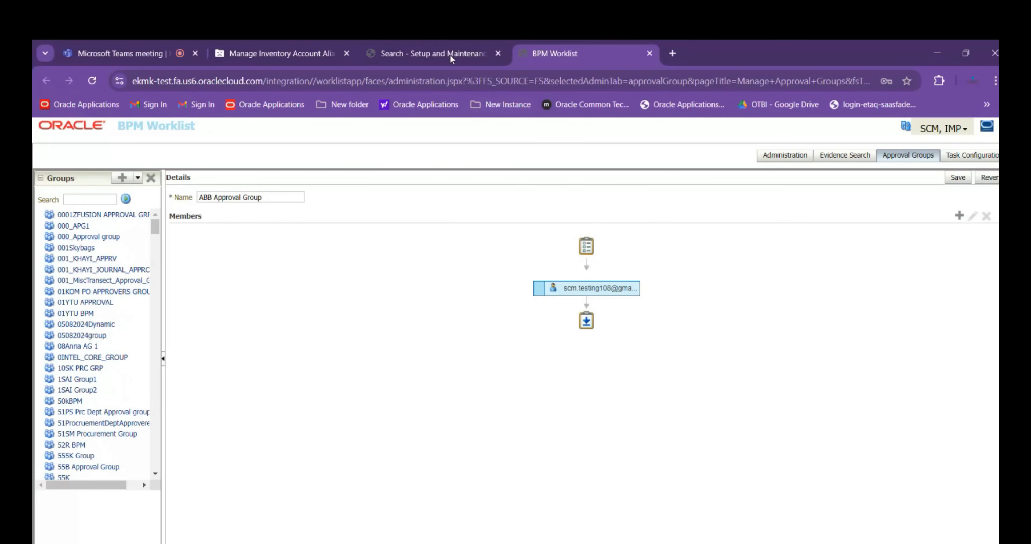
Search the setup tasks for Manage%Movem%Appr% and open Manage Movement Request Approvals
click(409, 58)
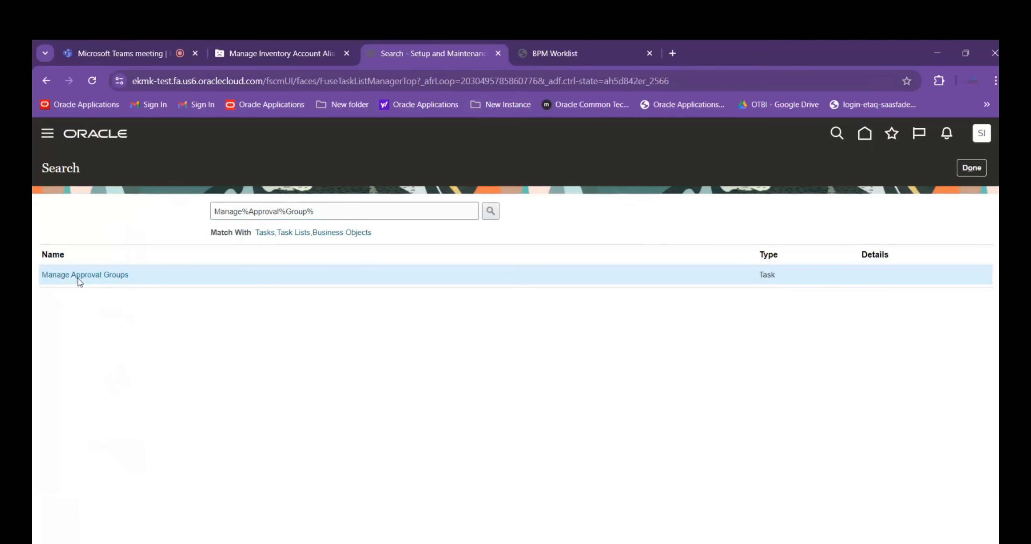
drag(375, 211, 242, 211)
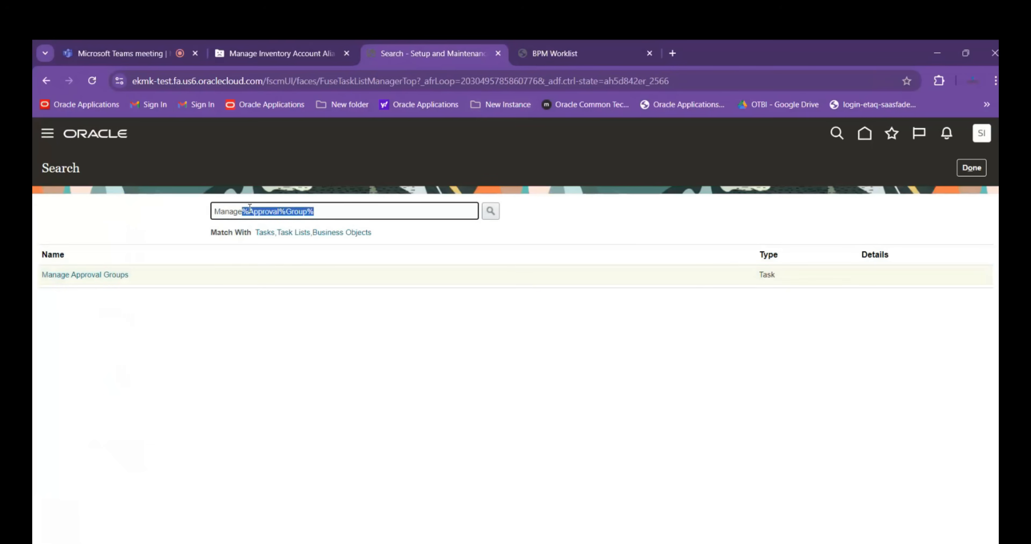
key(BackSpace)
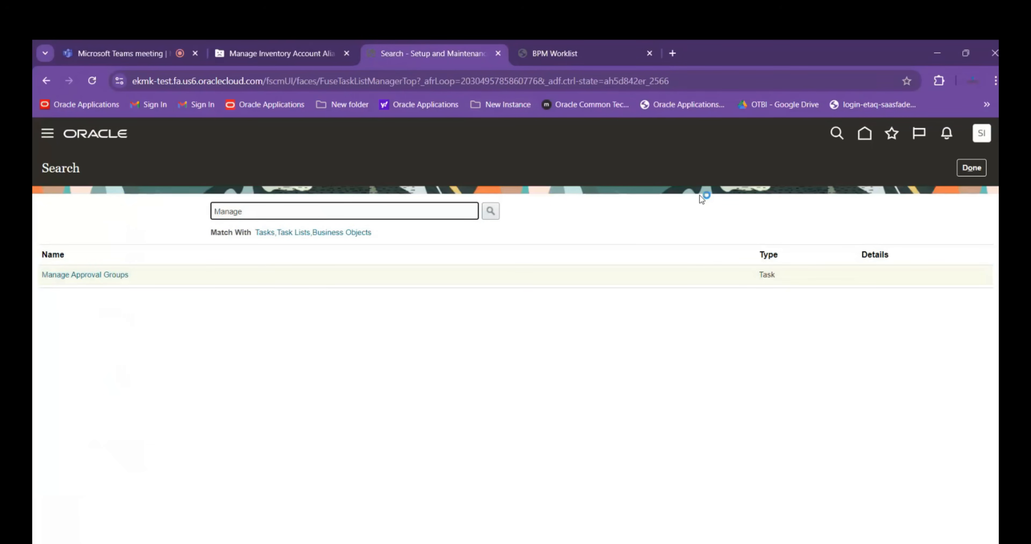
text(%Movem%Appr%)
key(Return)
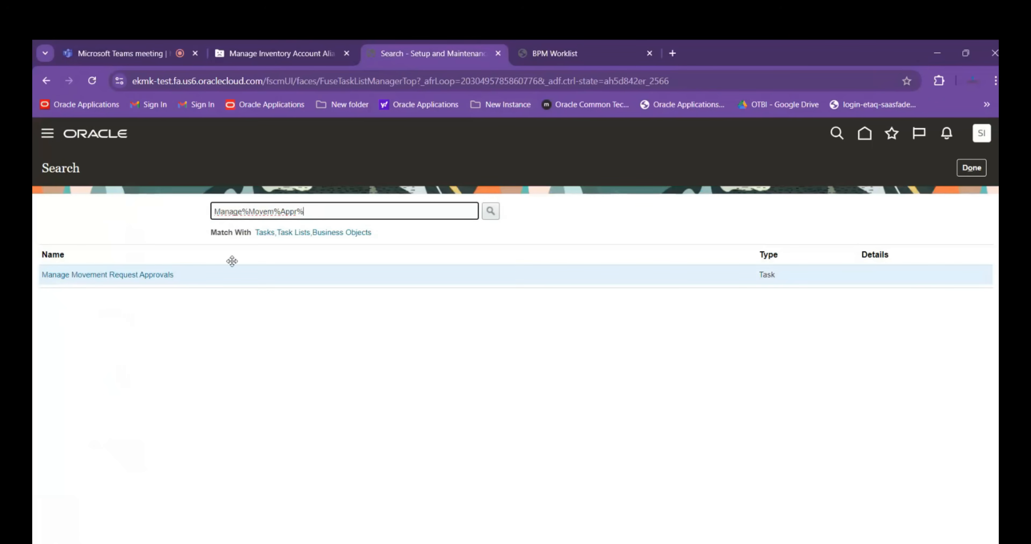
click(150, 275)
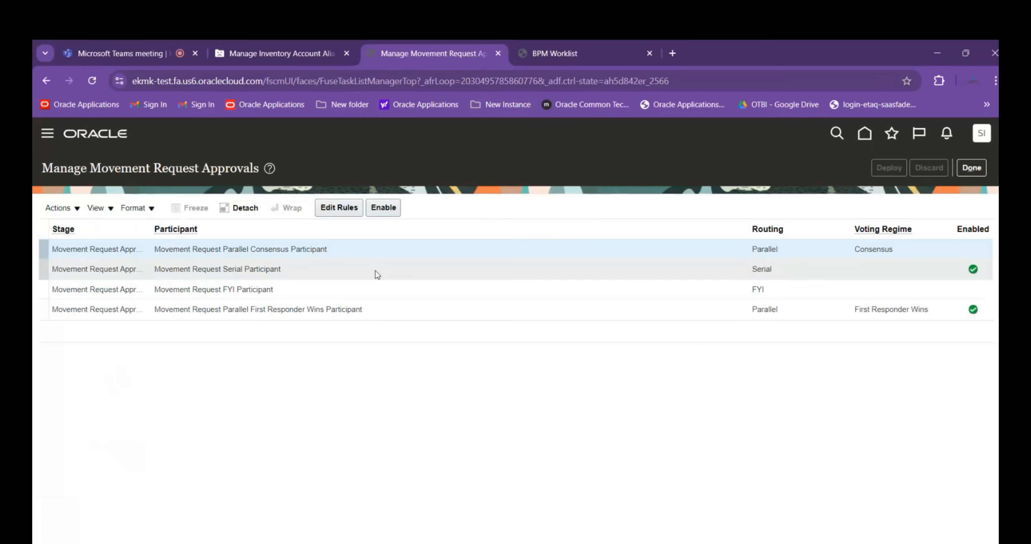
Open the approval rules of Movement Request Serial Participant and select the ABB Material Transfer rule
click(376, 271)
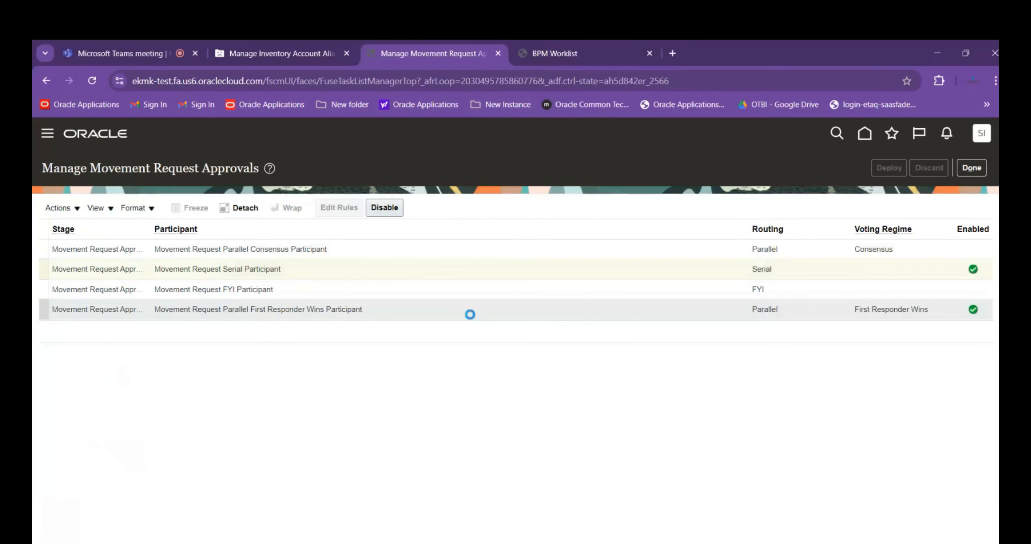
click(317, 364)
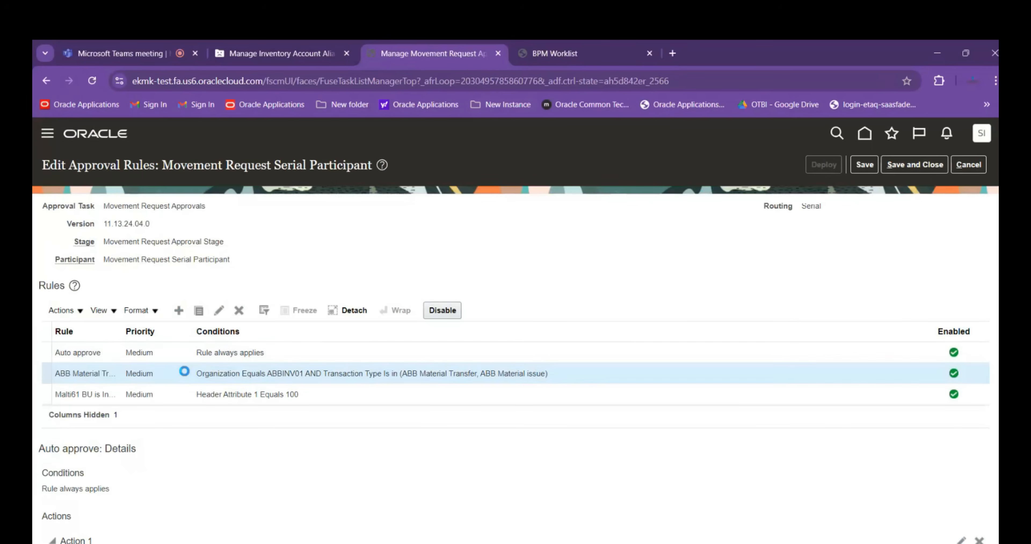
scroll(547, 460, down, 2)
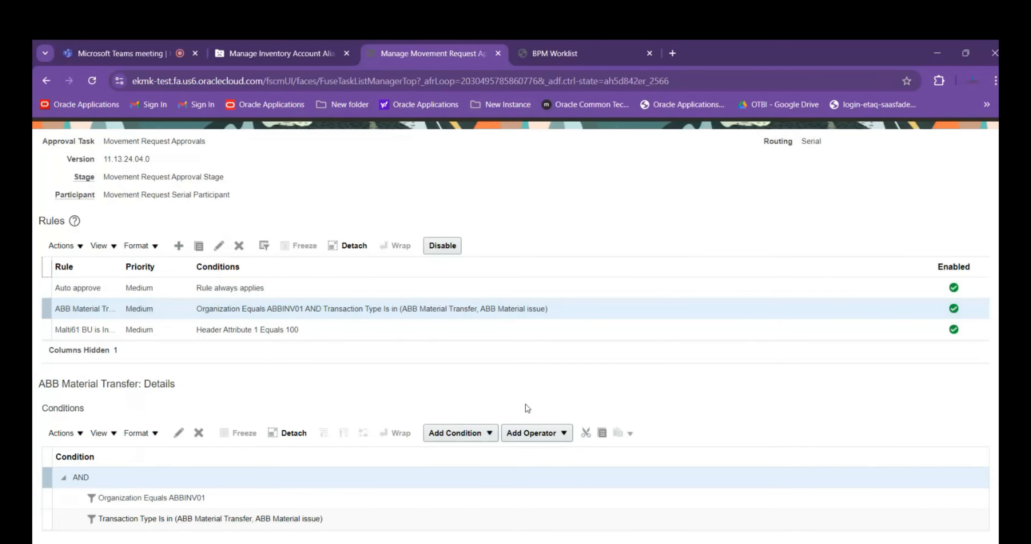
scroll(525, 404, down, 4)
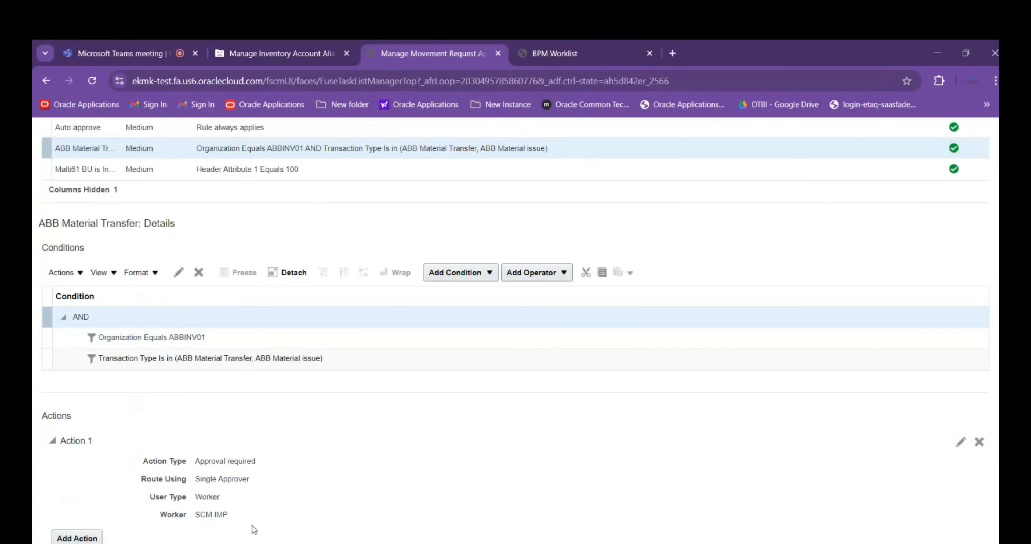
Add a second action to the ABB Material Transfer rule: approval required, routed using ABB Approval Group
click(76, 538)
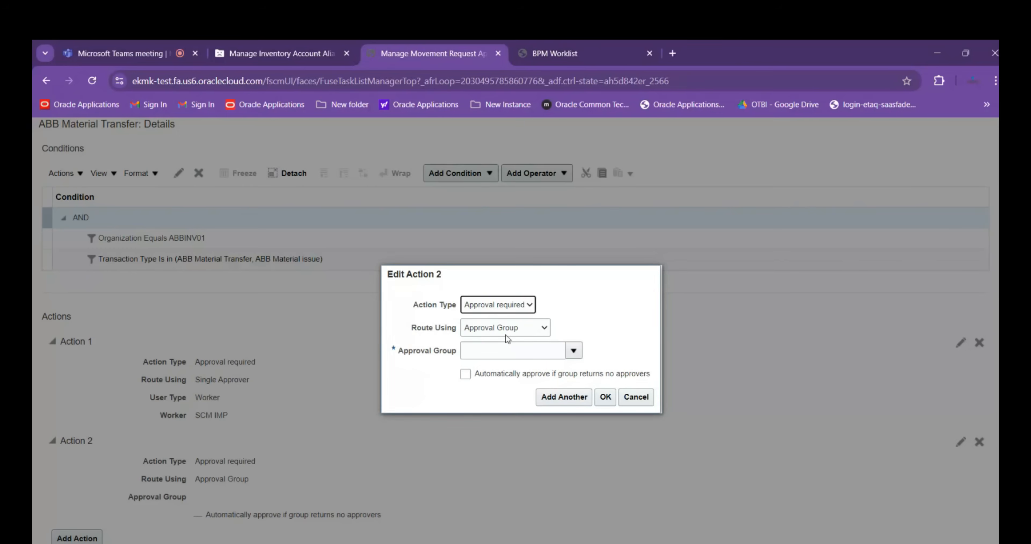
click(484, 350)
text(ABB)
key(Tab)
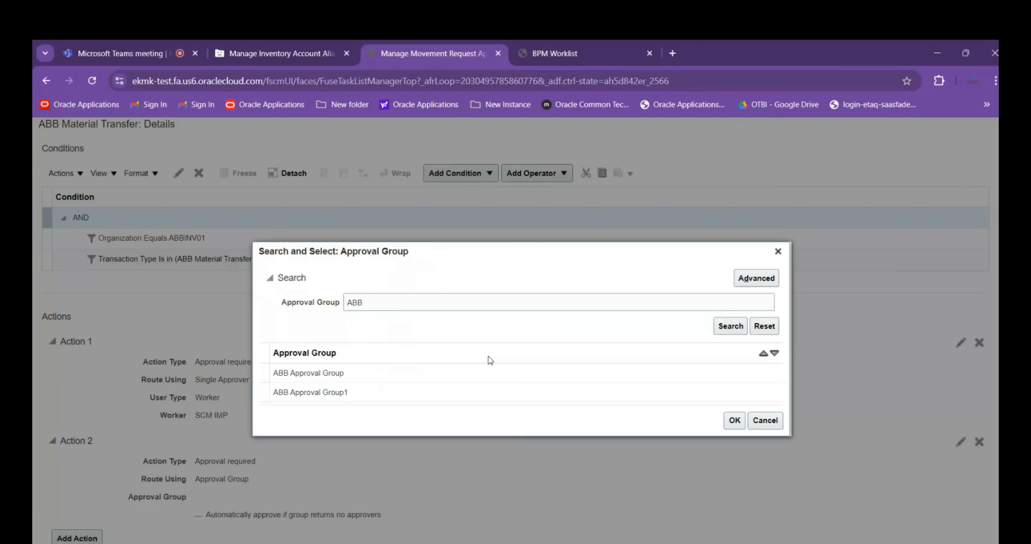
click(336, 375)
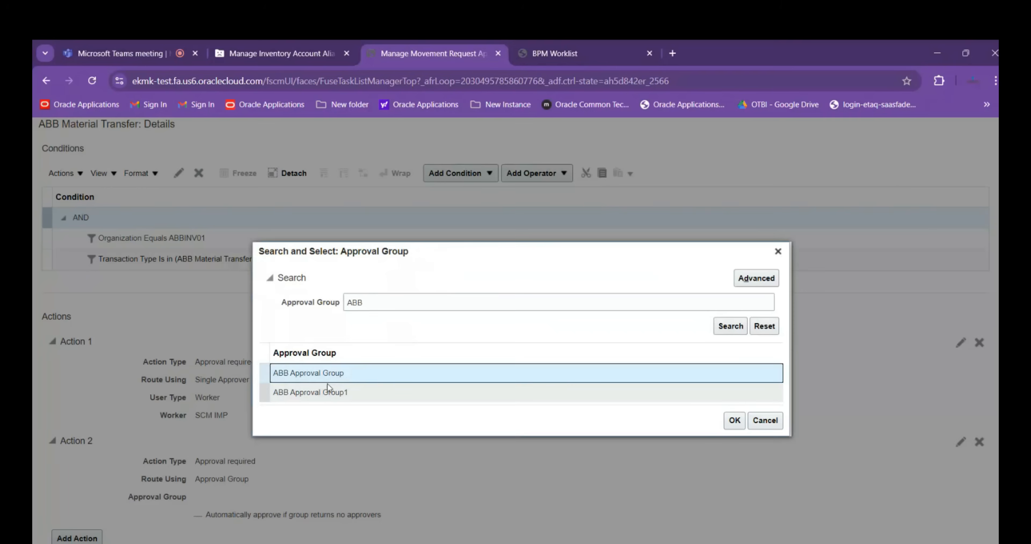
click(735, 420)
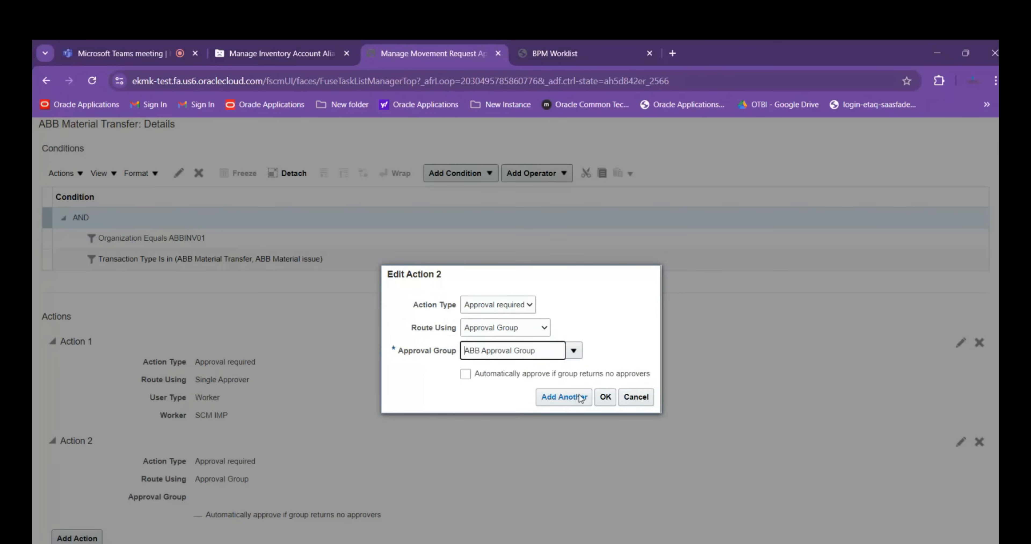
click(605, 397)
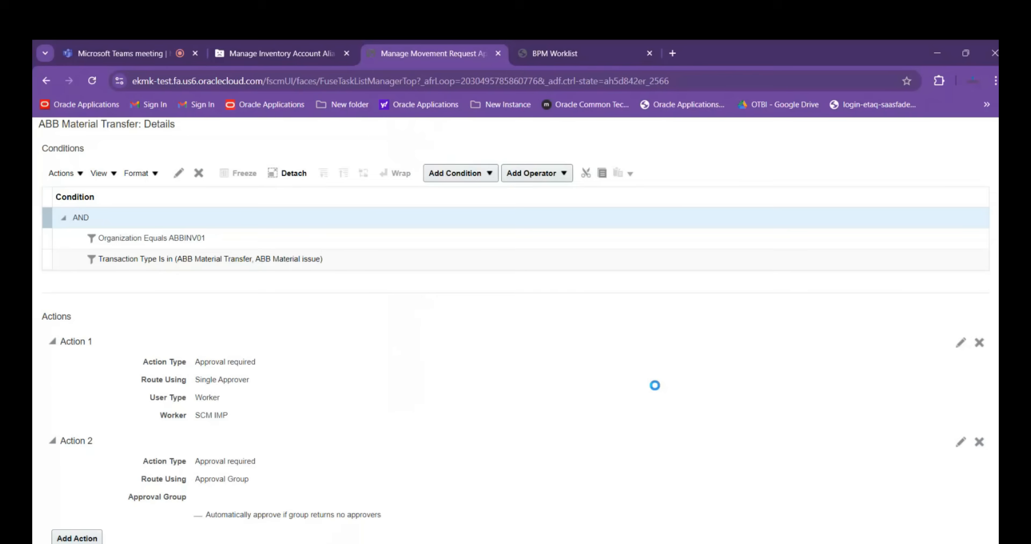
Save and close the serial participant's approval rules and deploy the changes
scroll(659, 383, up, 5)
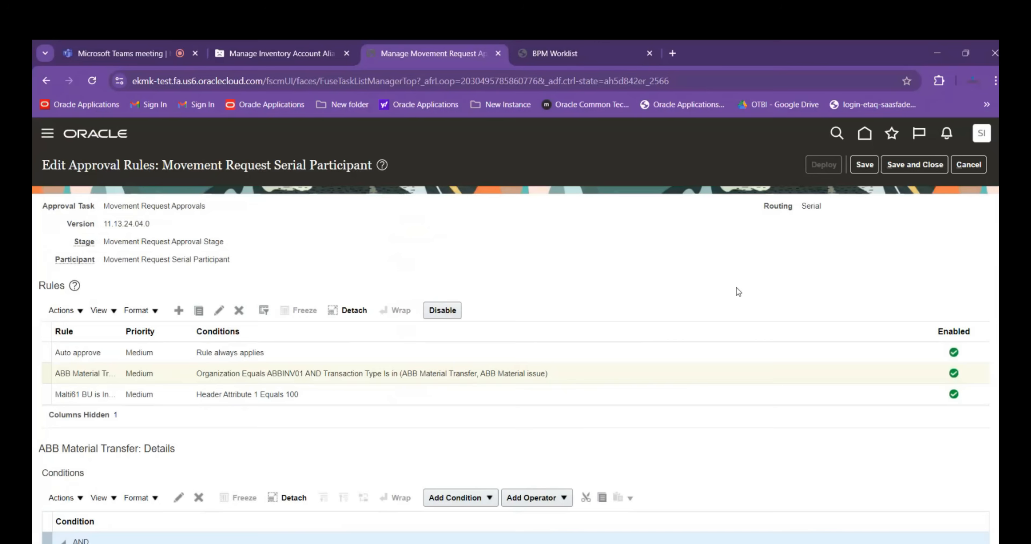
click(893, 172)
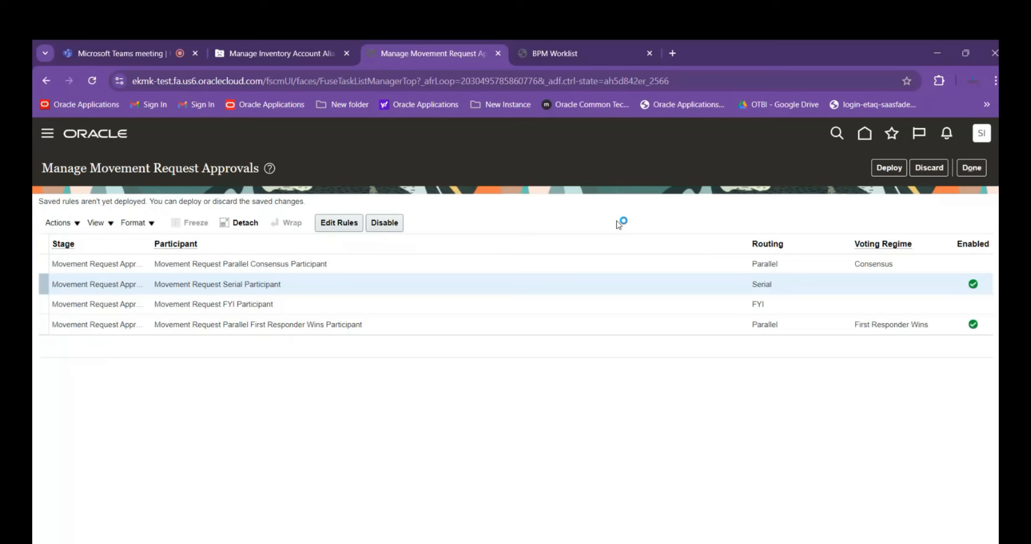
click(891, 169)
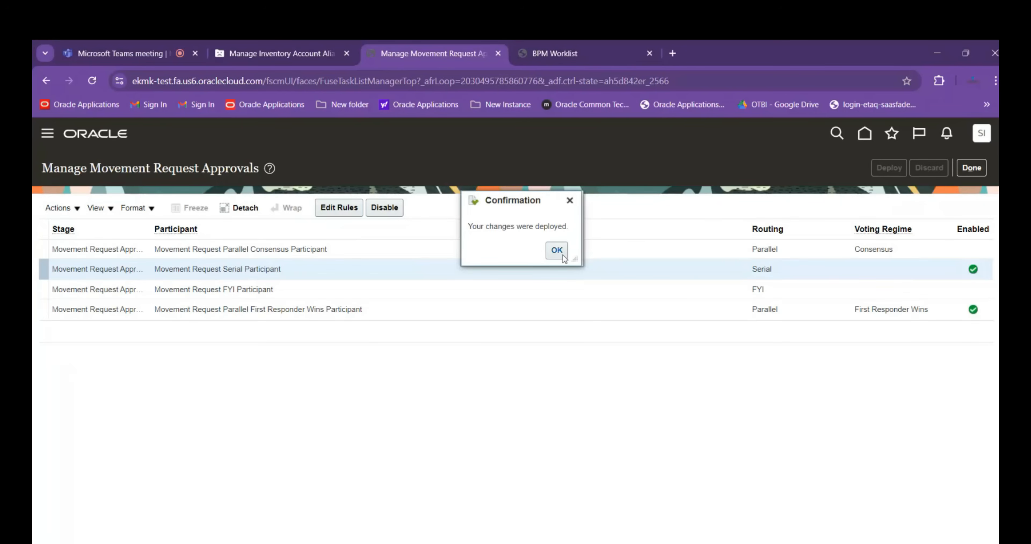
click(557, 251)
Leave the setup pages for the home page and open the Inventory Management app
click(971, 167)
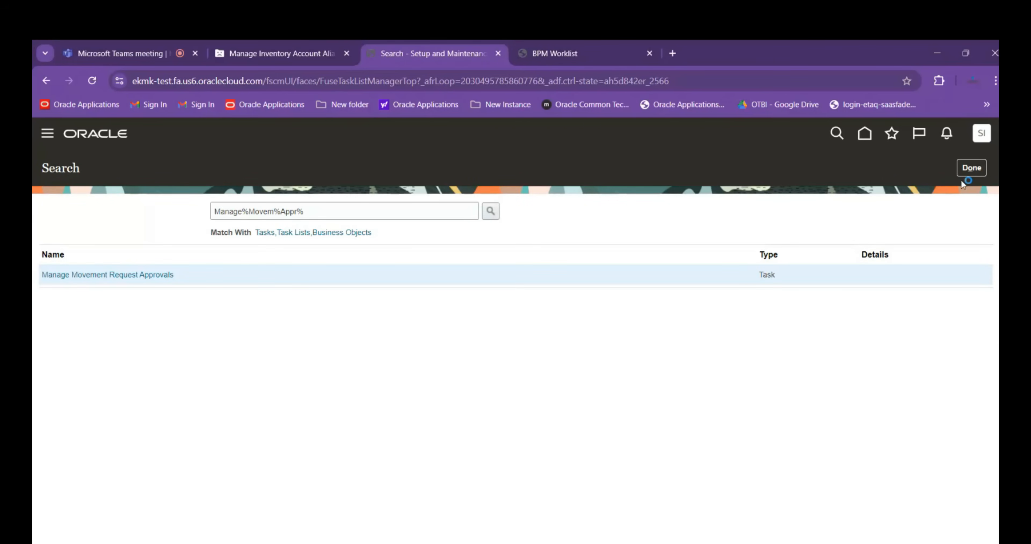
click(972, 168)
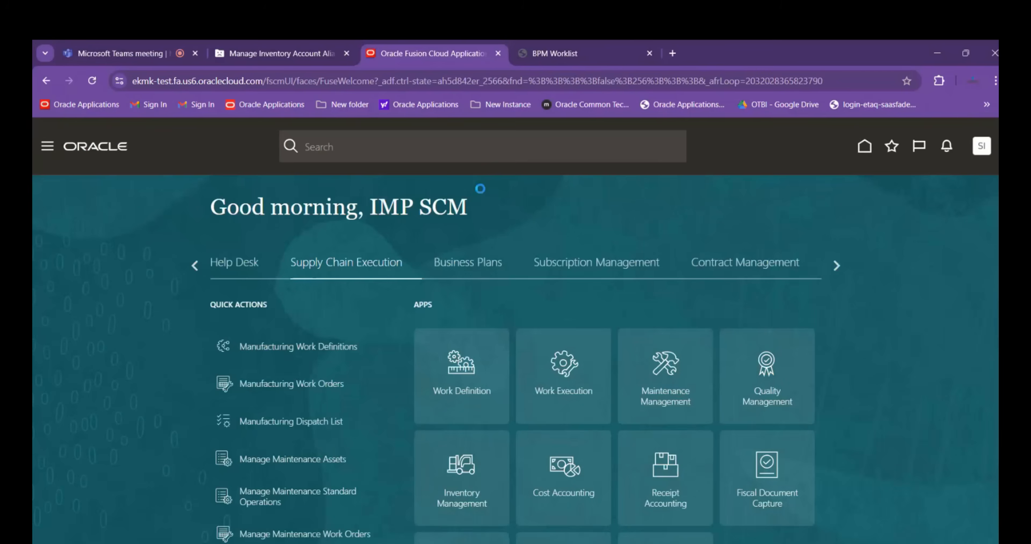
scroll(535, 307, down, 3)
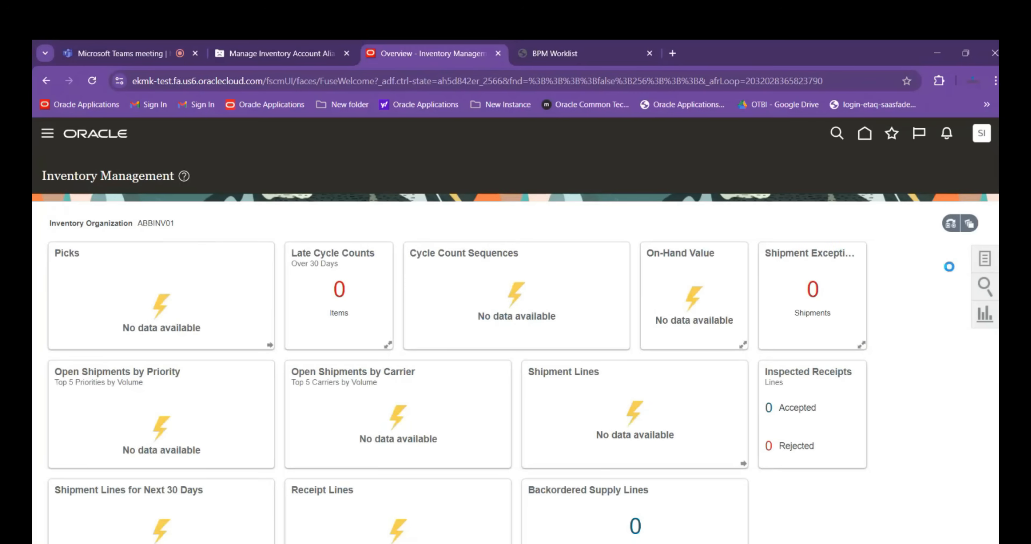
Review the item quantities of inventory organization ABBINV01 and the actions offered for the items
click(792, 195)
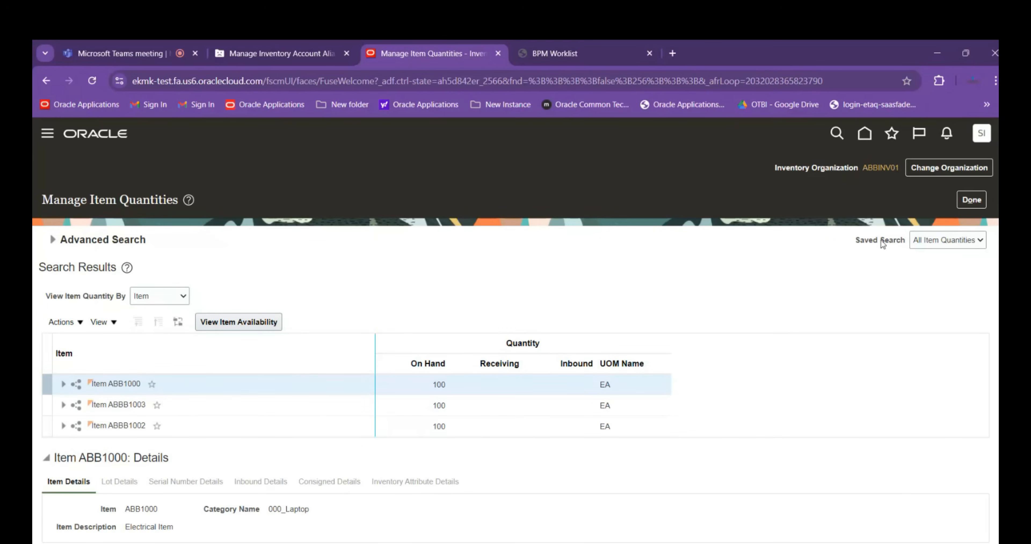
click(971, 199)
click(79, 326)
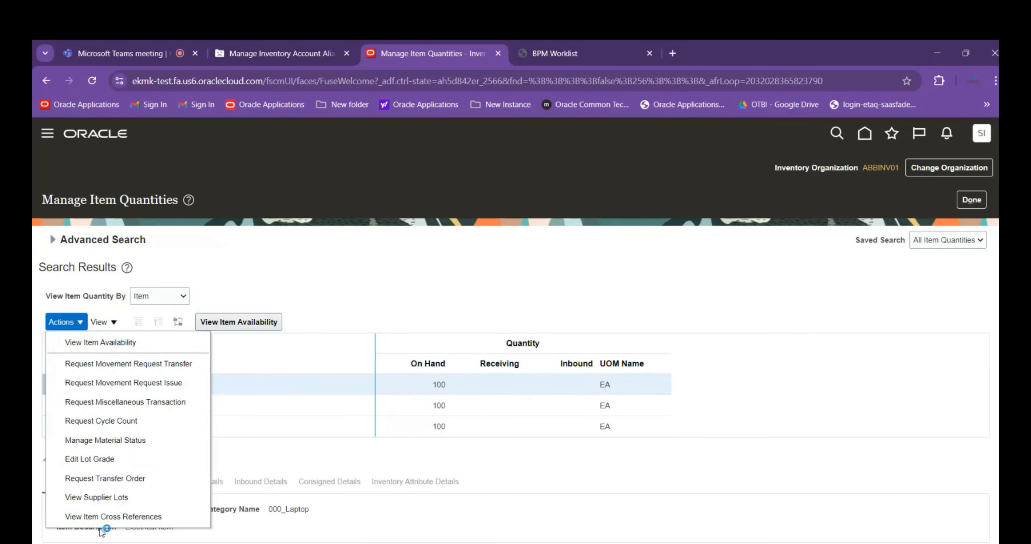
click(60, 382)
Leave the item quantities and open the Manage Movement Requests task
click(972, 200)
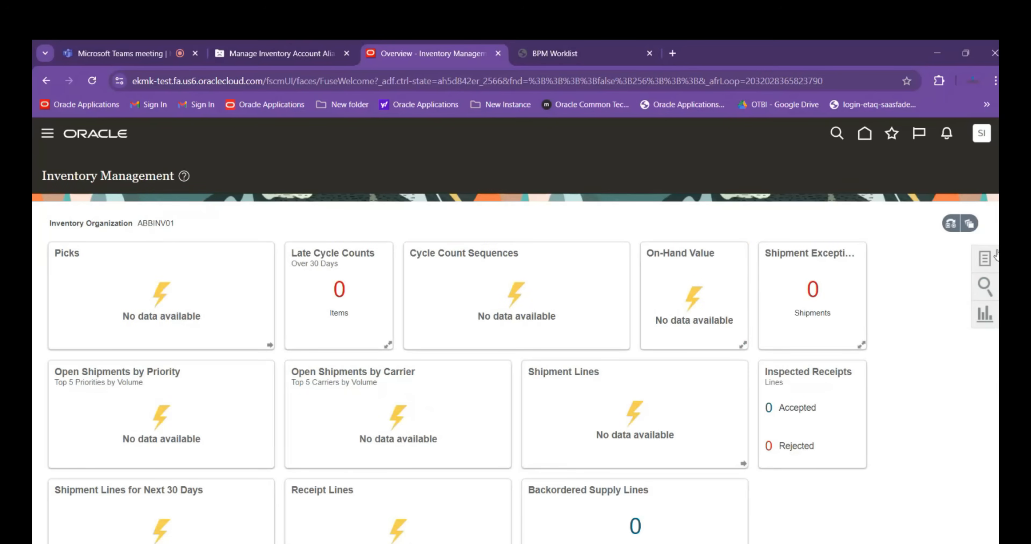
click(992, 258)
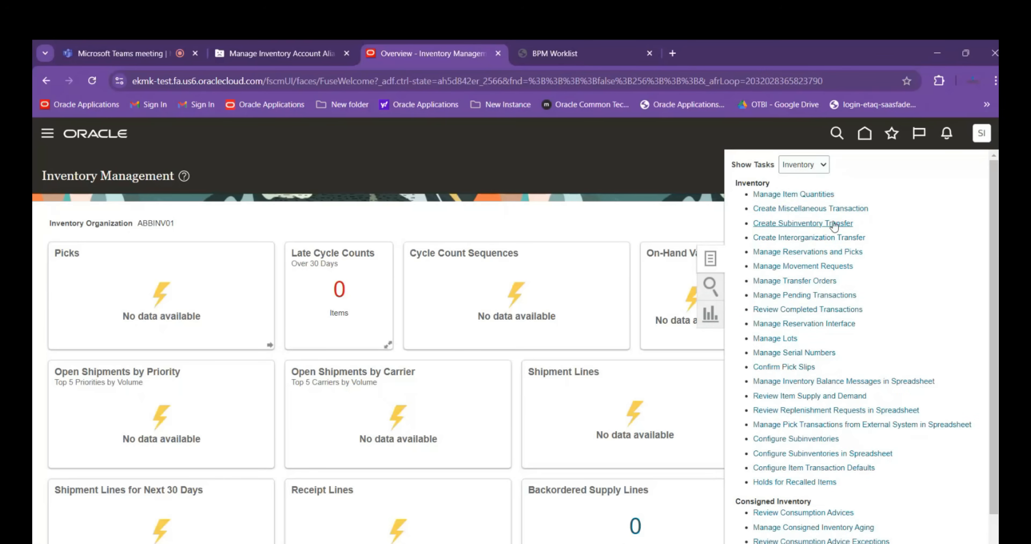
click(809, 266)
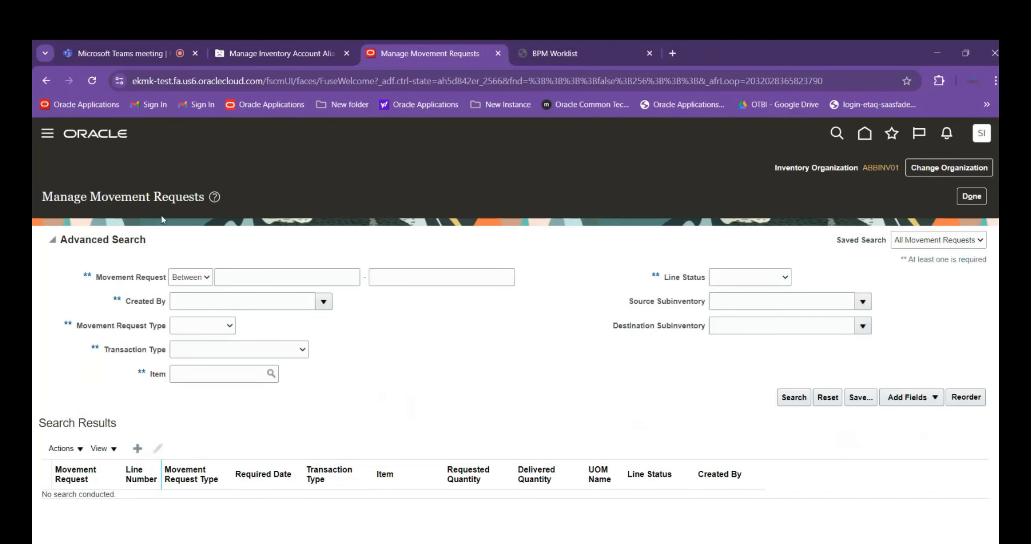
Switch to Excel, log "Manage Movement Request" in cell A40 of Session Details.xlsx, and return to Oracle
click(273, 541)
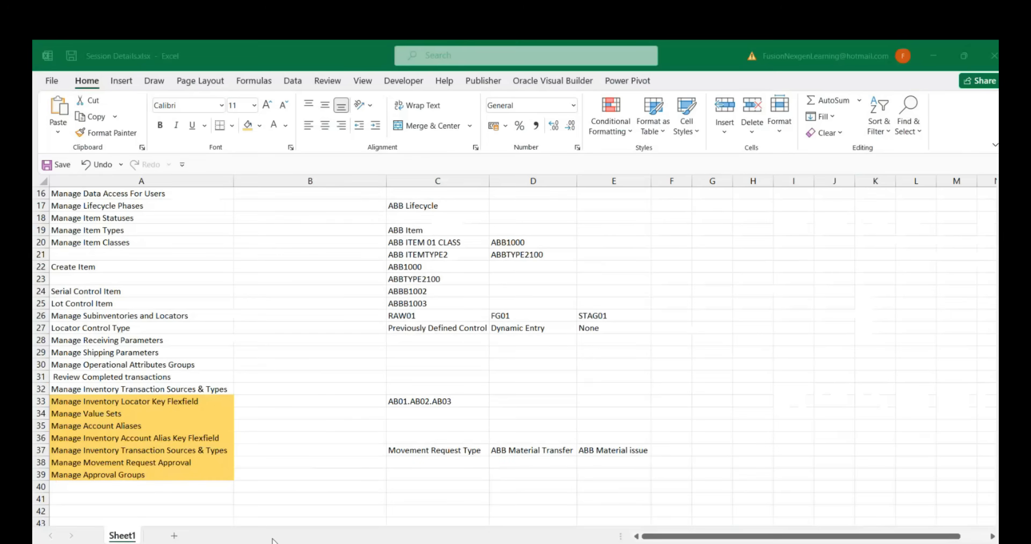
text(Ma)
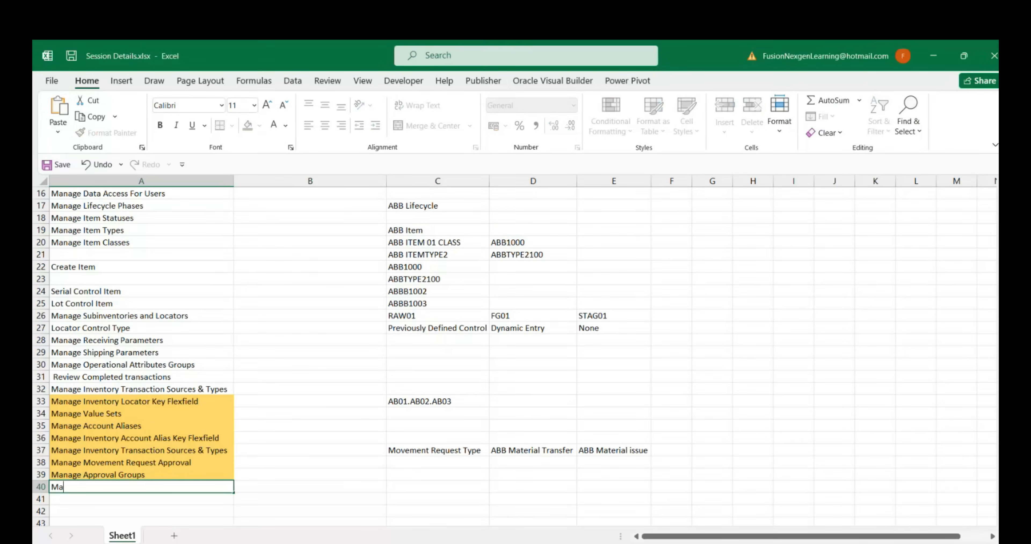
text(nage Moveme)
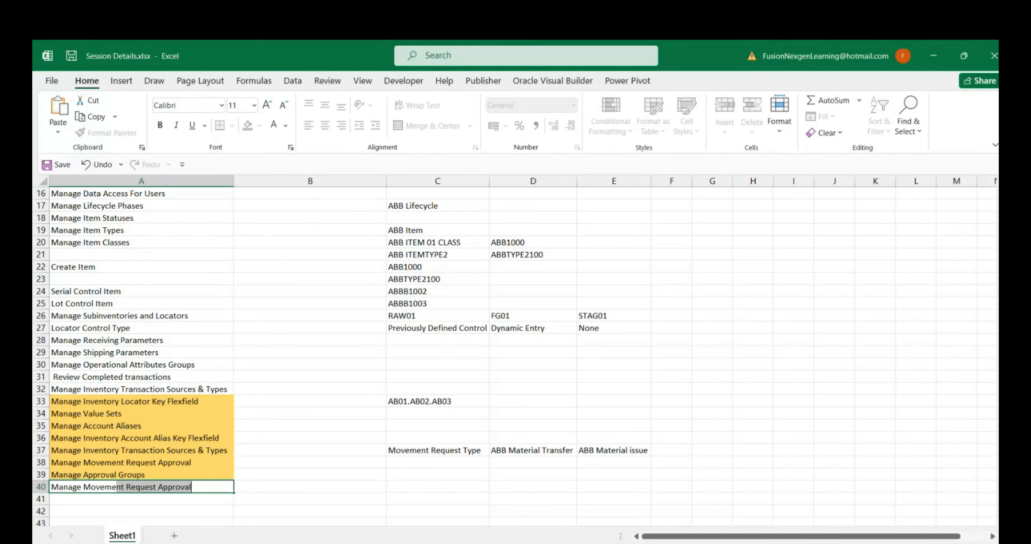
text(nt Request)
key(Delete)
key(ctrl+Return)
key(alt+Tab)
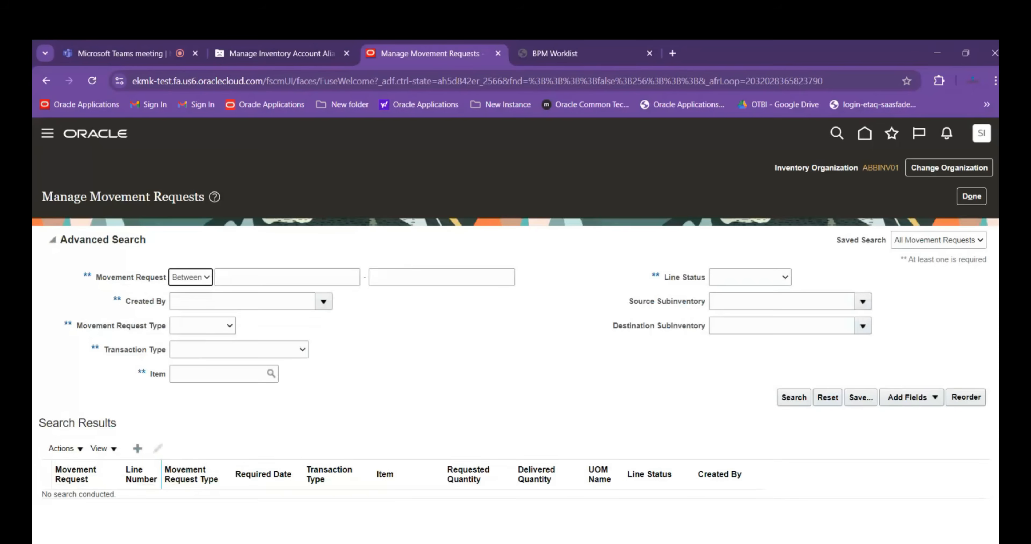
Create a movement request with the description "Material Required for Department" and the transaction type ABB Material Transfer
click(183, 423)
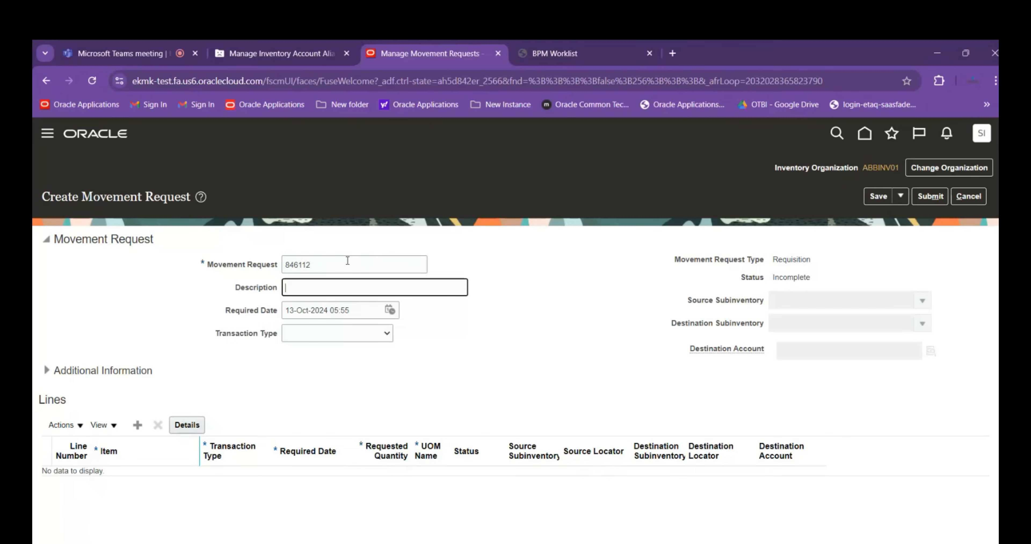
text(Material Required for Departm)
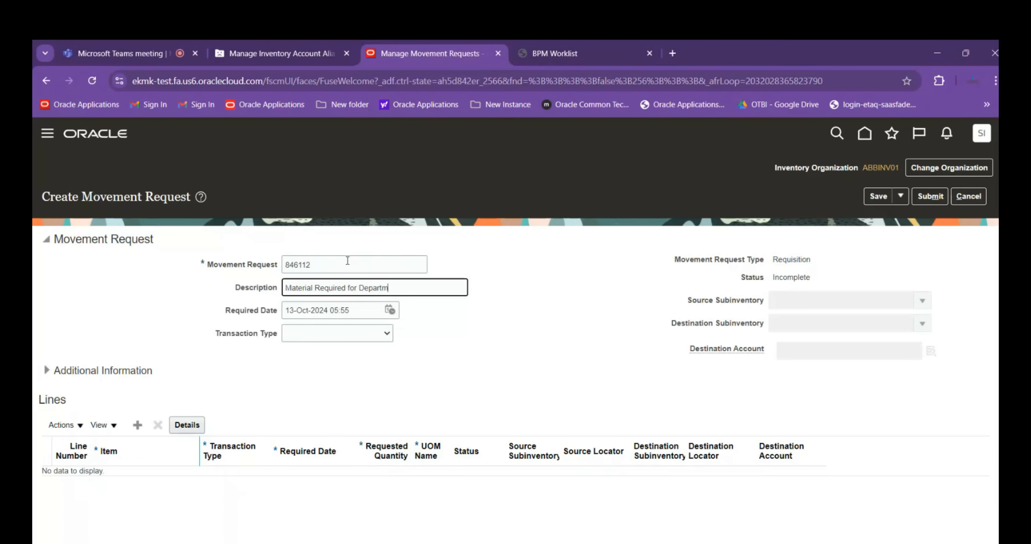
text(ent)
click(385, 335)
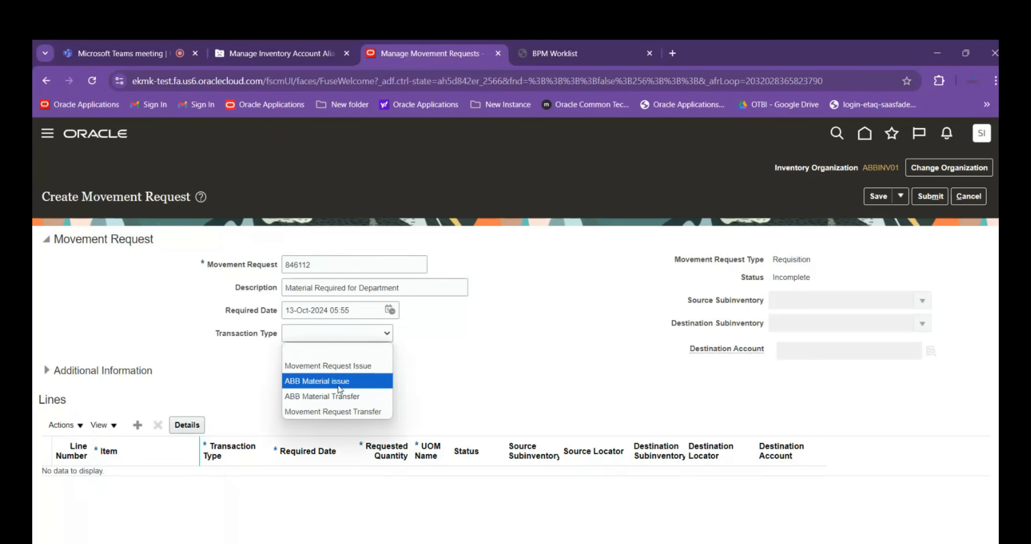
click(342, 396)
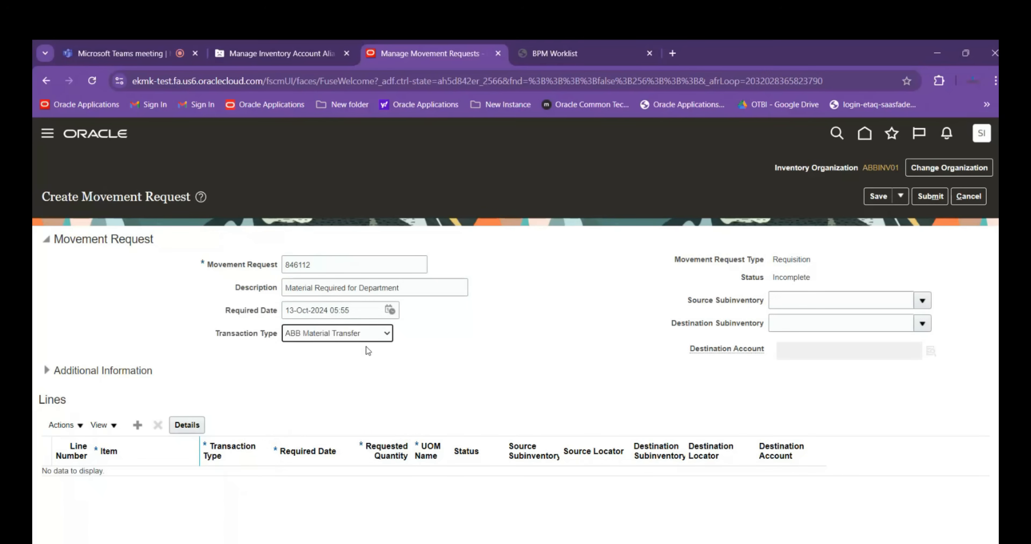
click(372, 335)
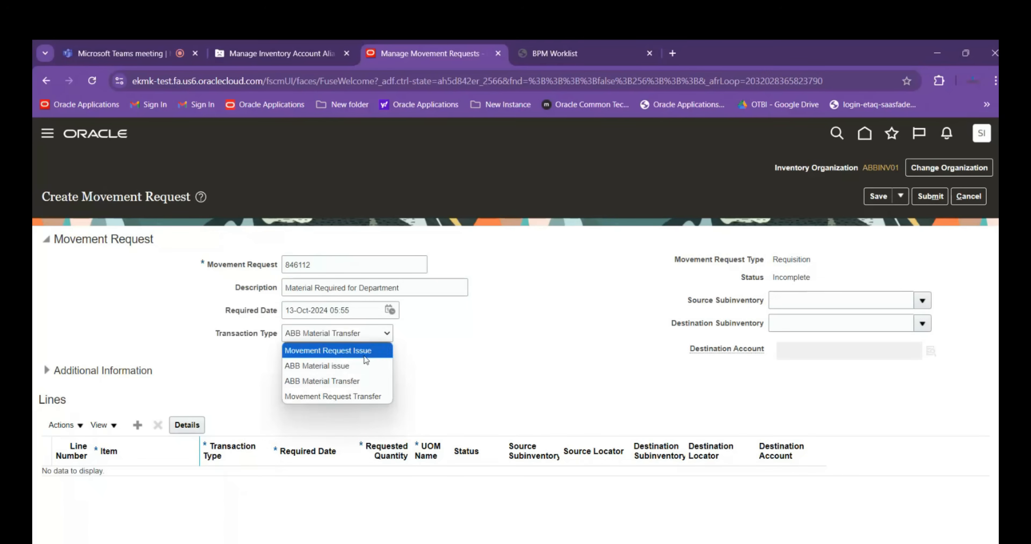
click(360, 372)
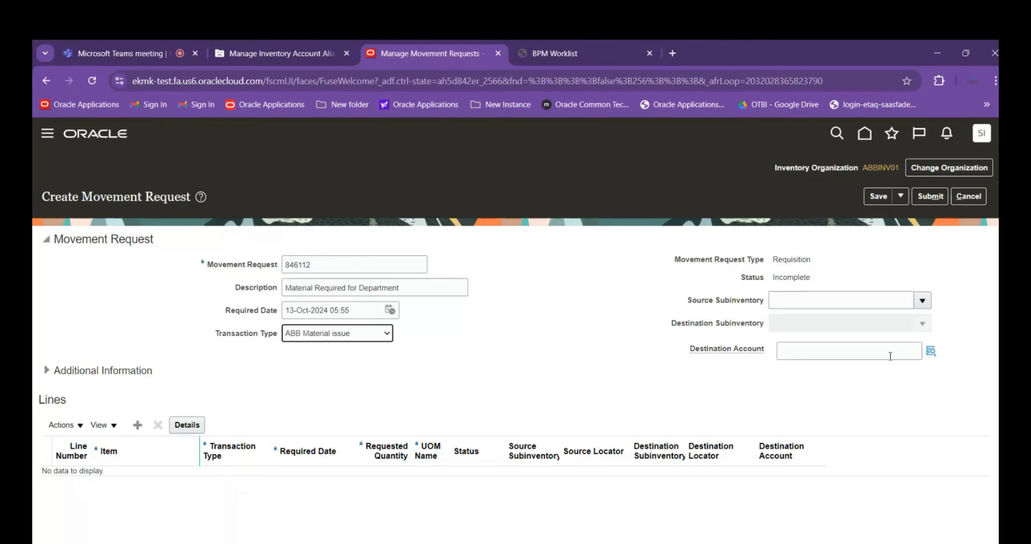
click(932, 352)
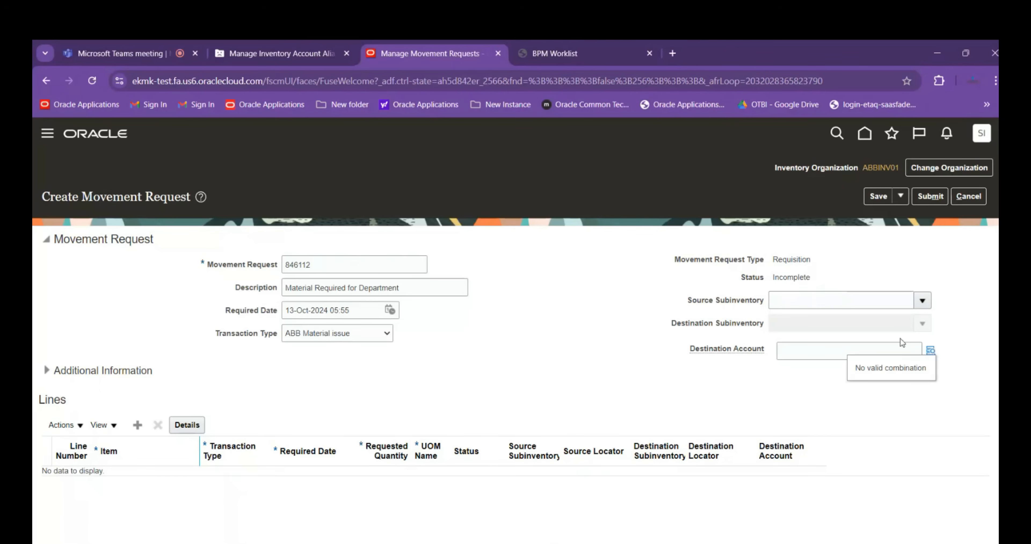
click(930, 352)
click(931, 353)
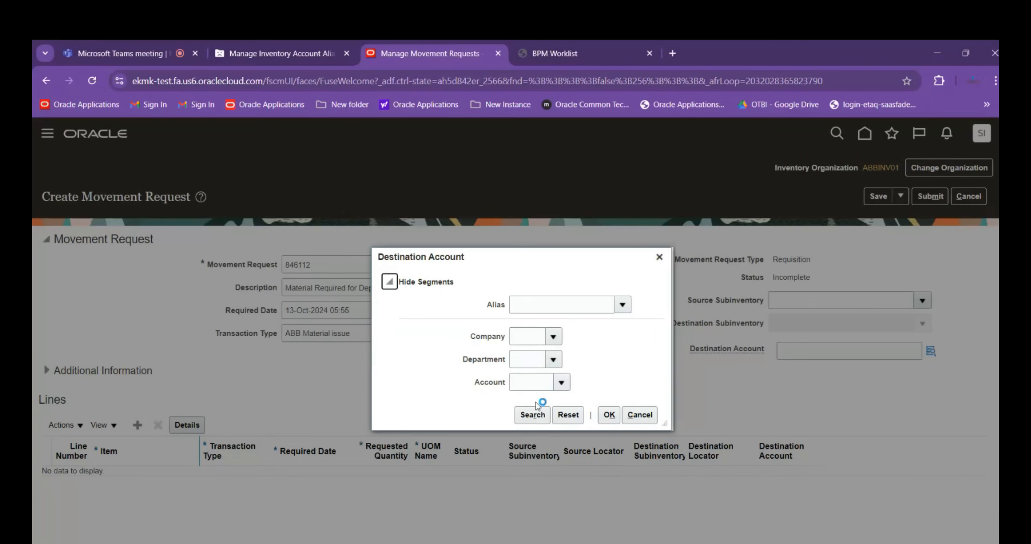
click(527, 415)
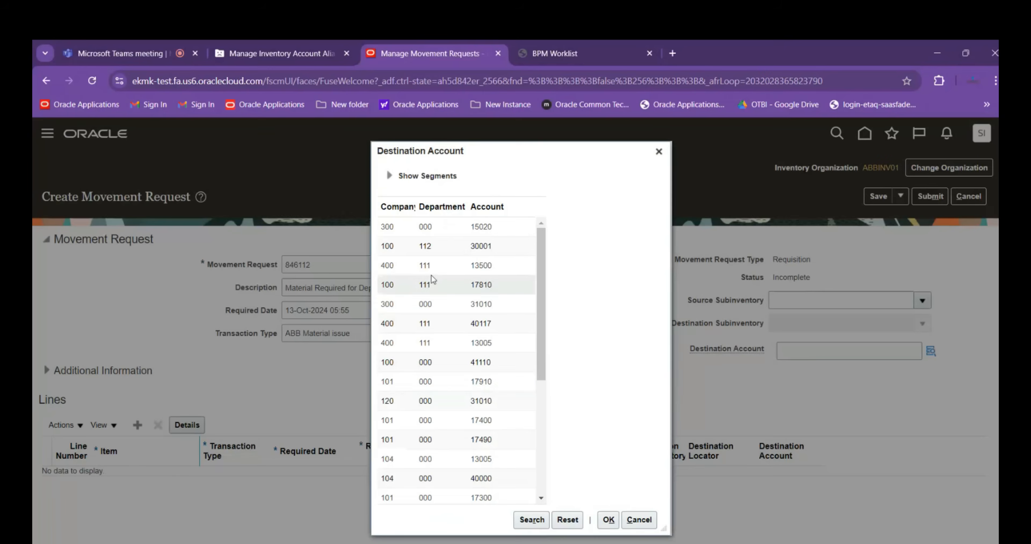
click(421, 265)
click(610, 521)
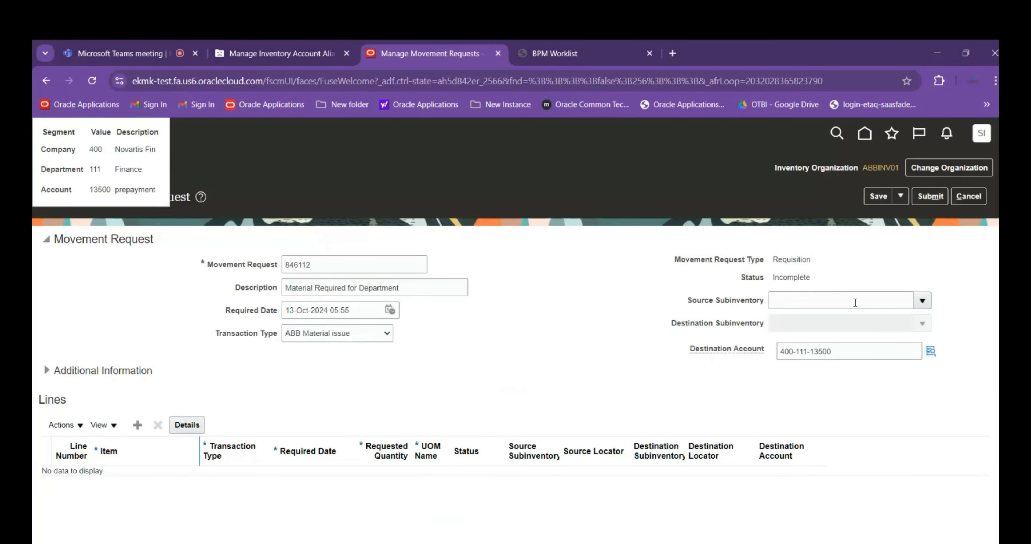
Set the movement request's source subinventory to RAW01
click(879, 300)
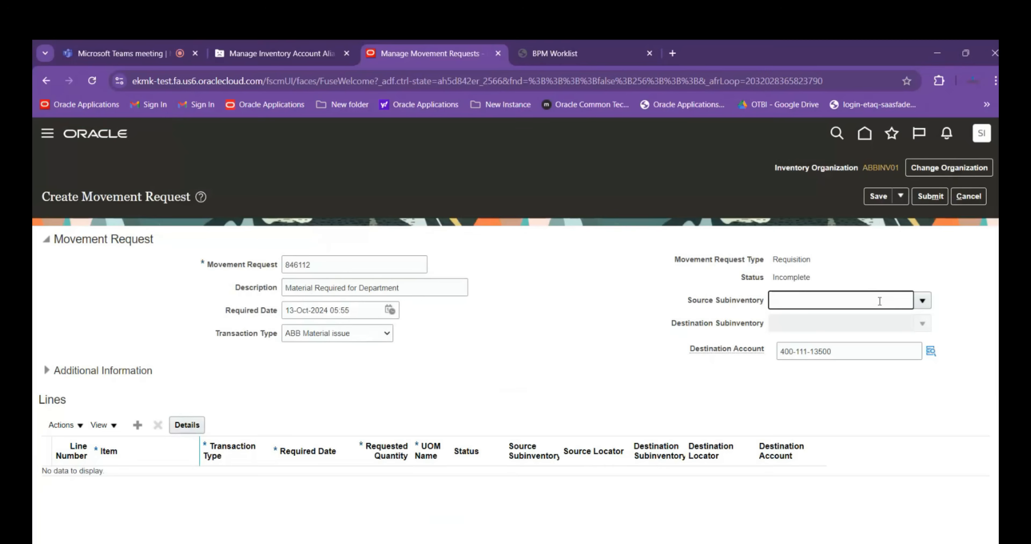
click(922, 300)
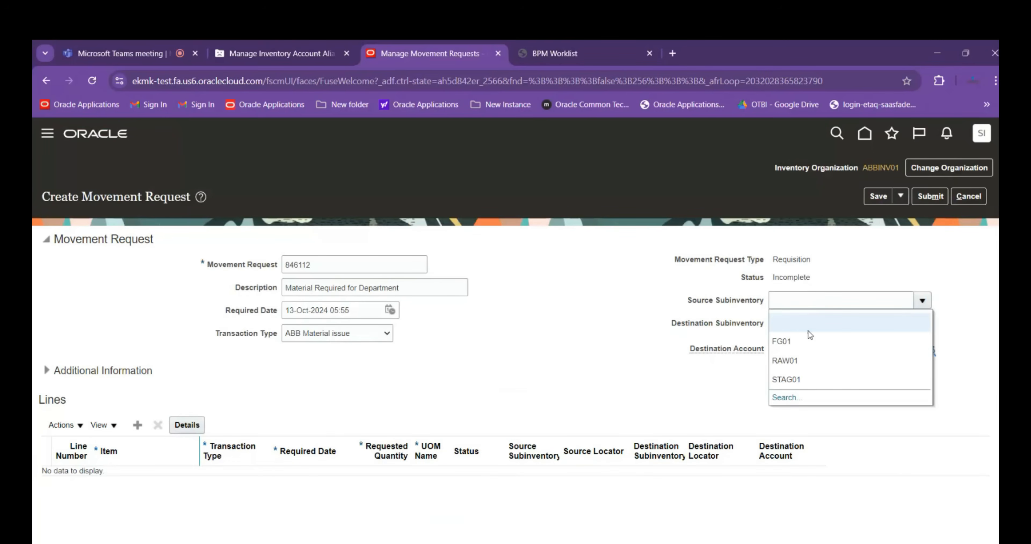
click(797, 364)
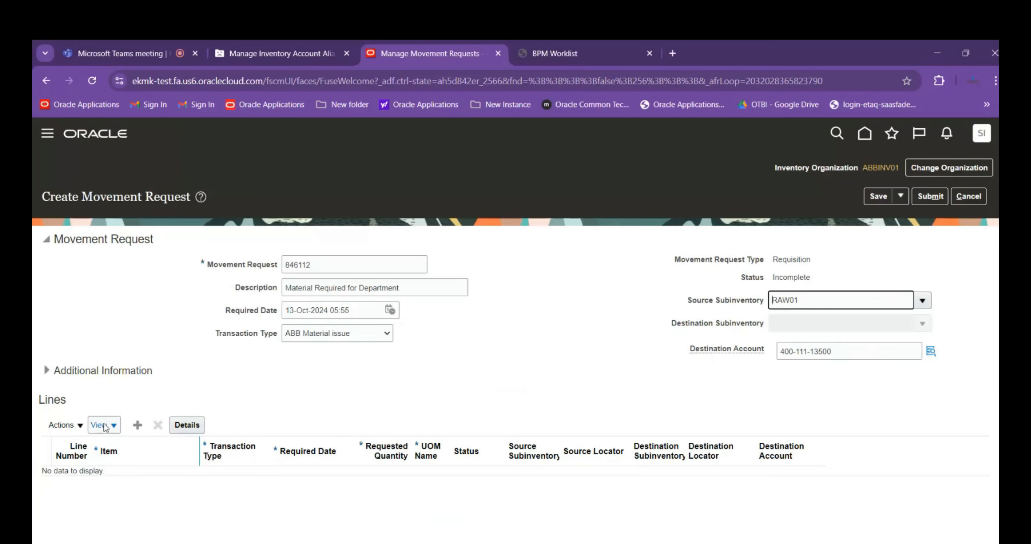
Add a request line and assign item ABB1000 to it by searching for items starting with ABB
click(138, 425)
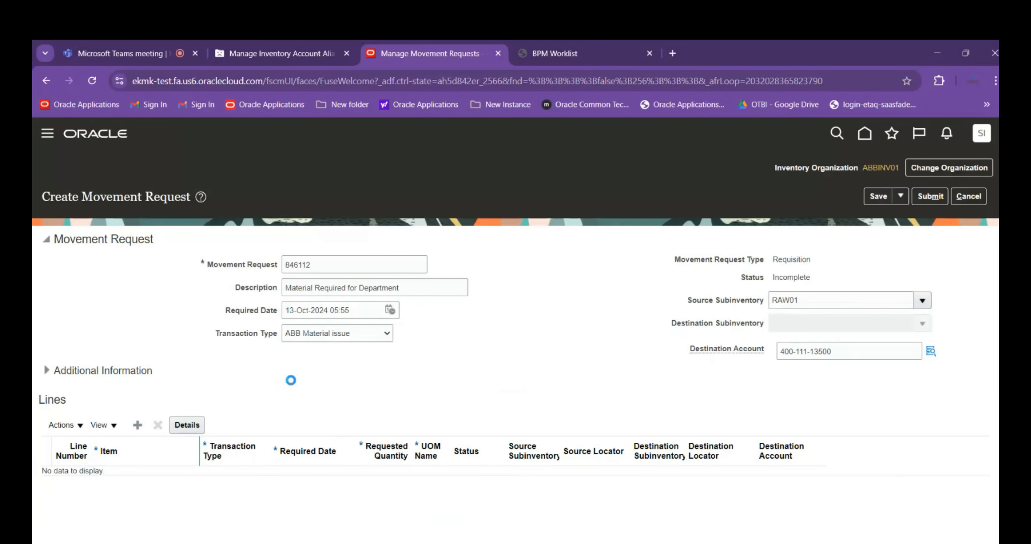
scroll(291, 380, down, 1)
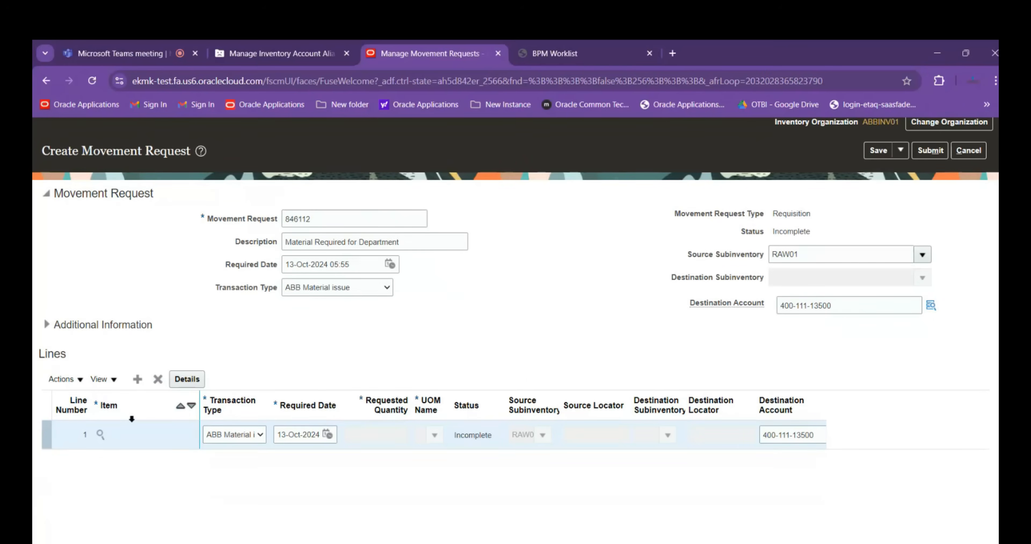
click(100, 434)
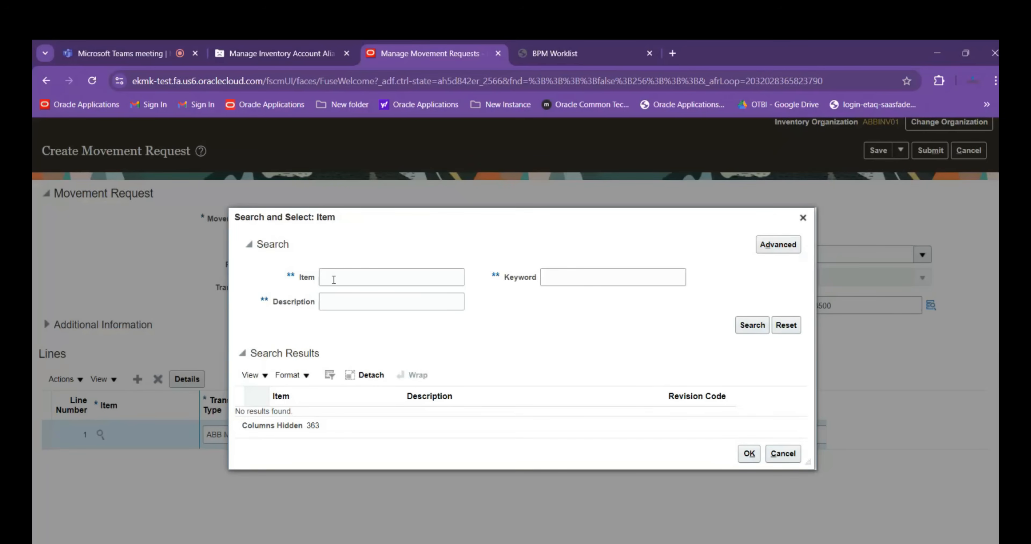
click(334, 279)
text(ABB)
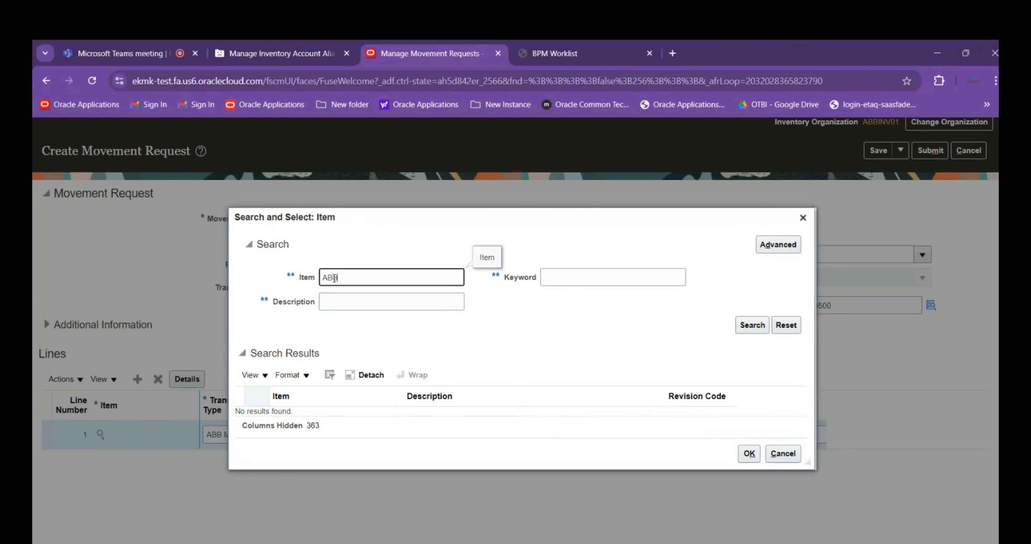
key(Return)
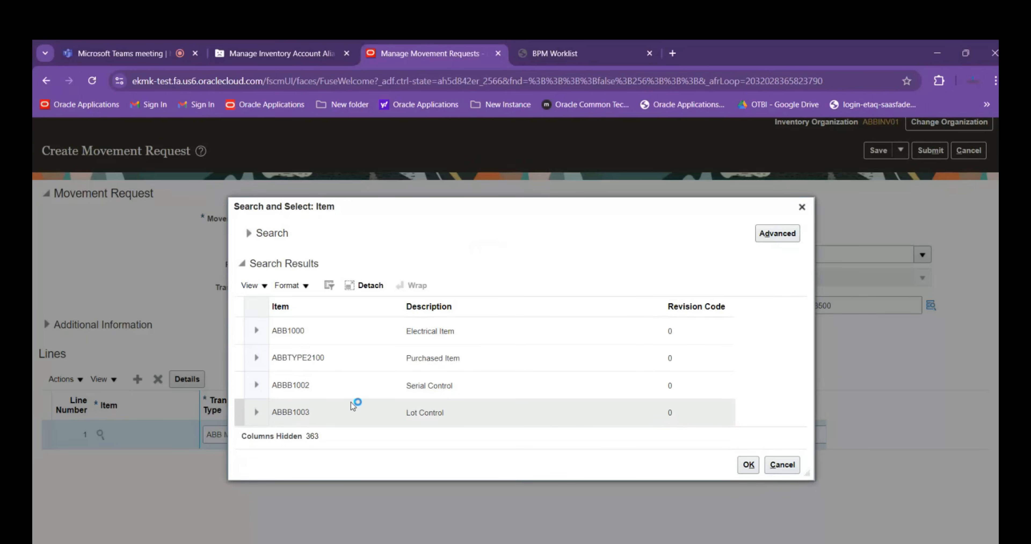
click(345, 334)
click(747, 466)
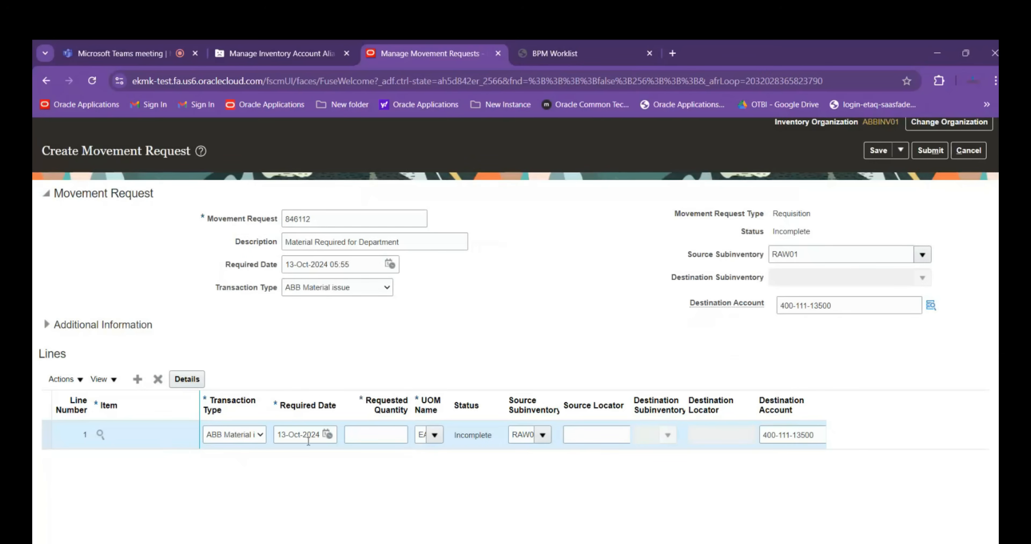
Set the line's requested quantity to 10 and its unit of measure to EA
click(361, 437)
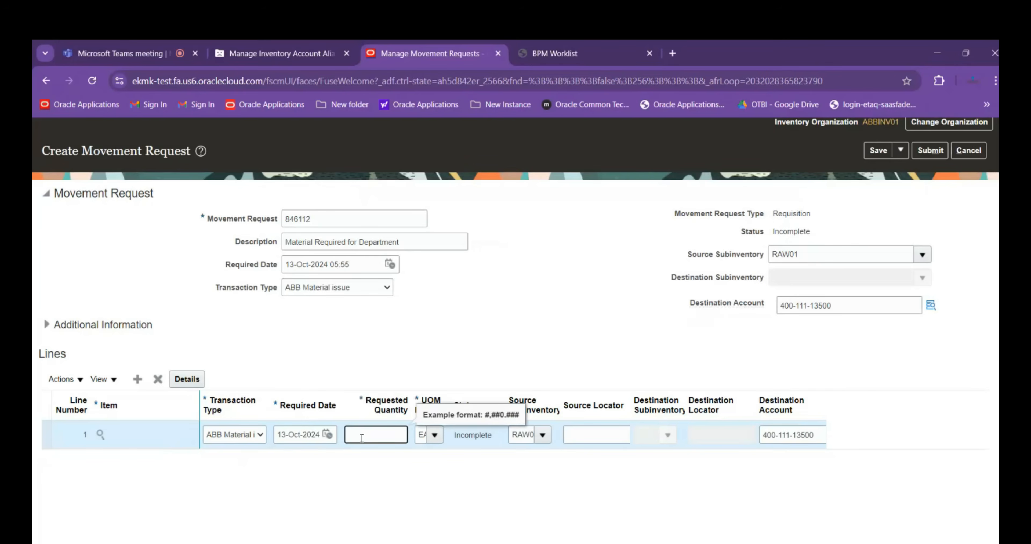
text(10)
key(Tab)
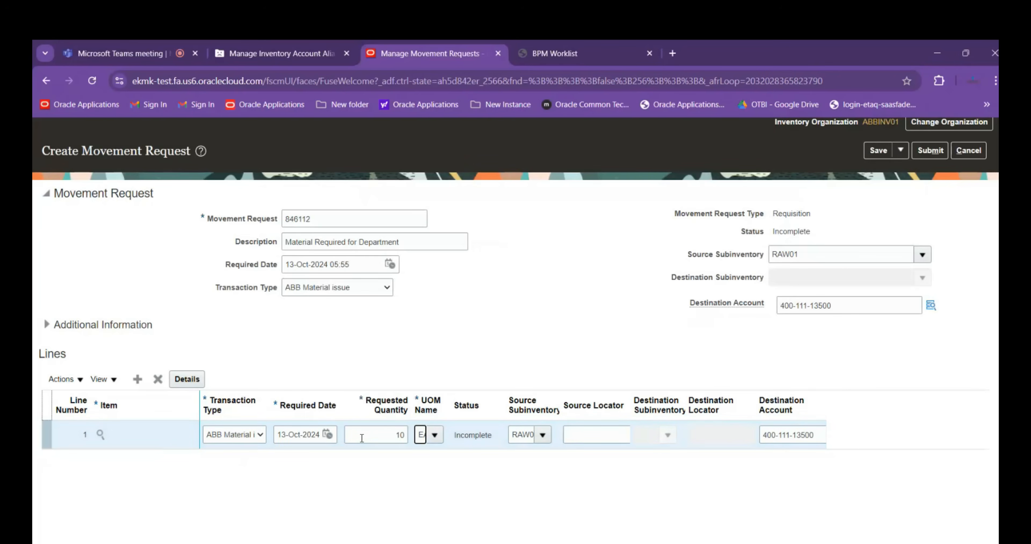
key(Tab)
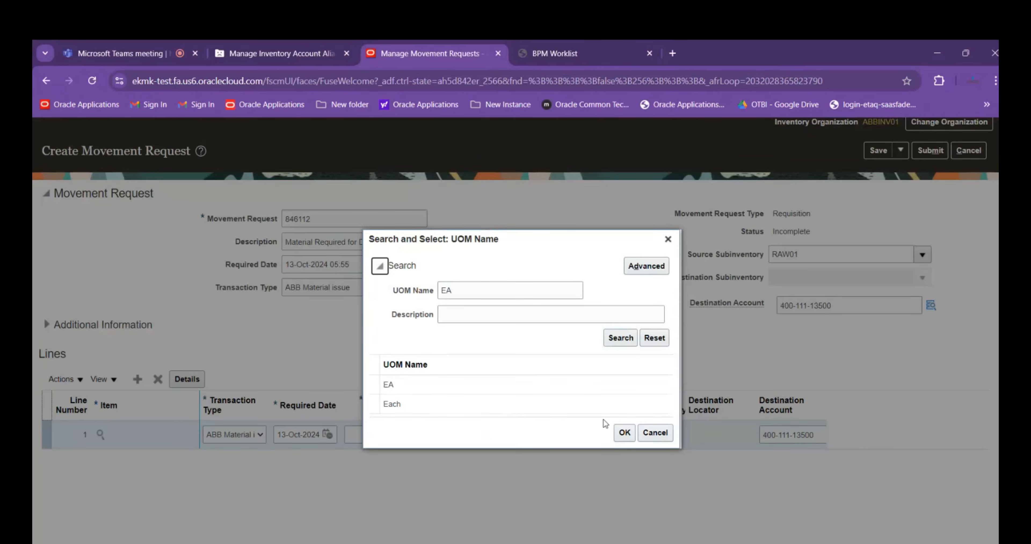
click(463, 389)
click(627, 433)
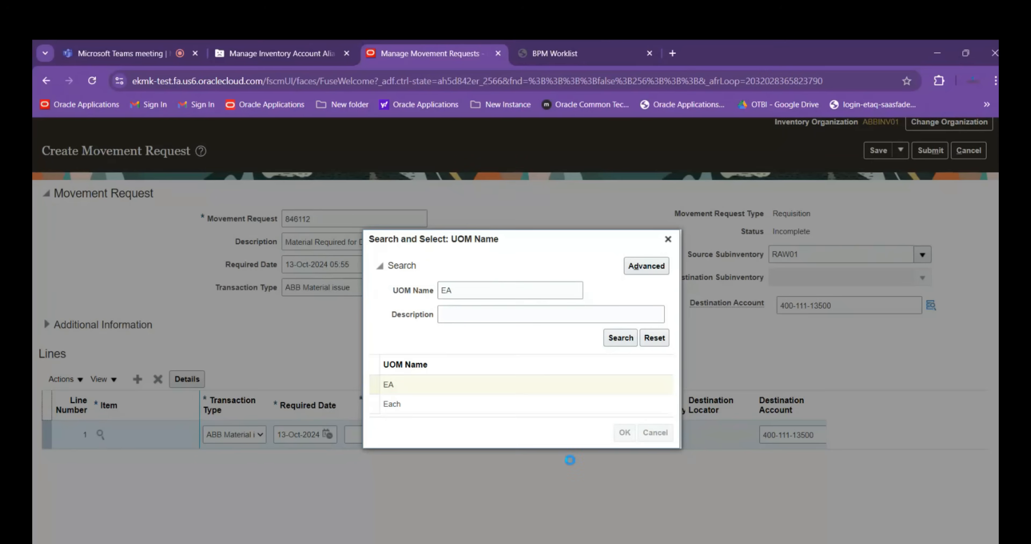
key(Tab)
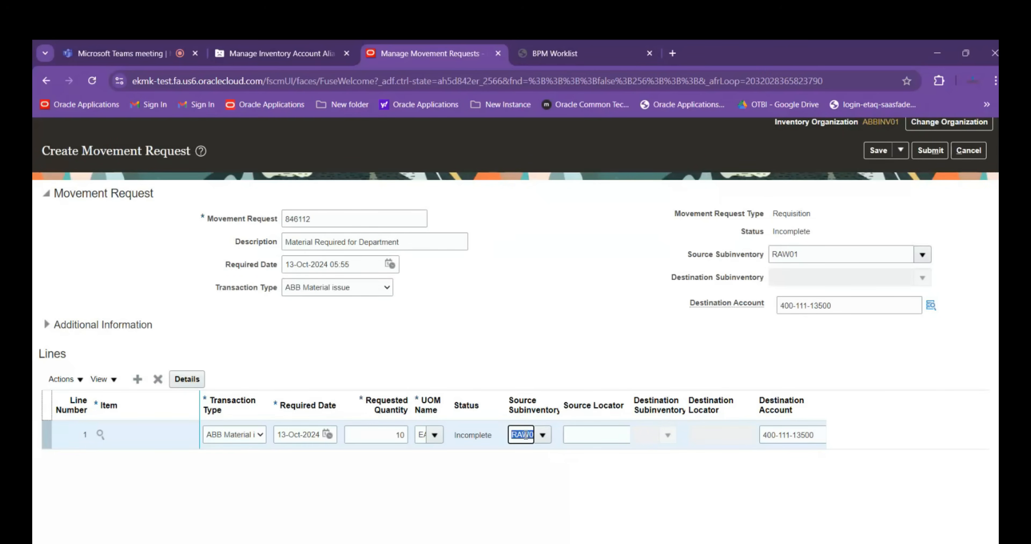
Widen the Source Locator column and set the line's source locator to ELE.A01.A02.A03
key(Tab)
drag(630, 405, 752, 398)
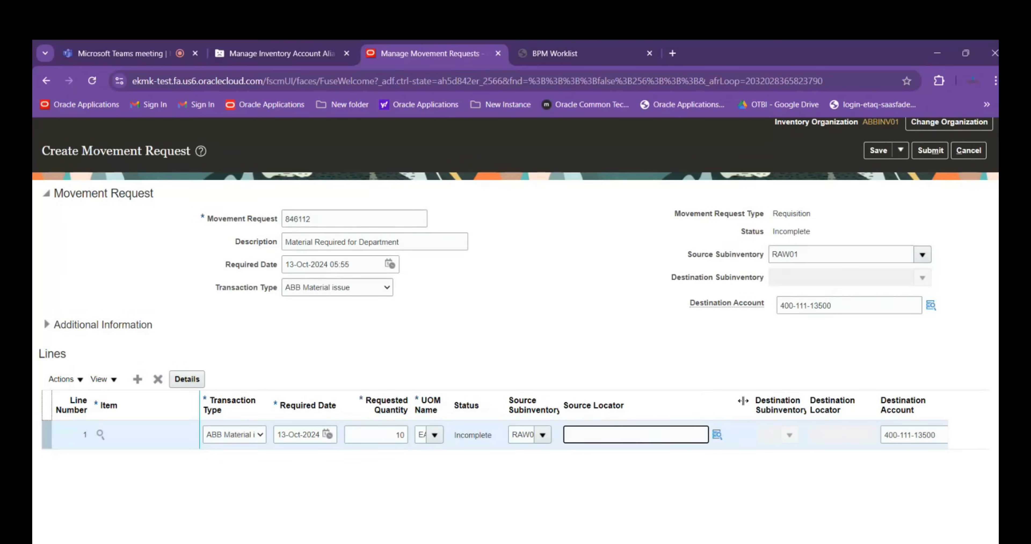
click(716, 436)
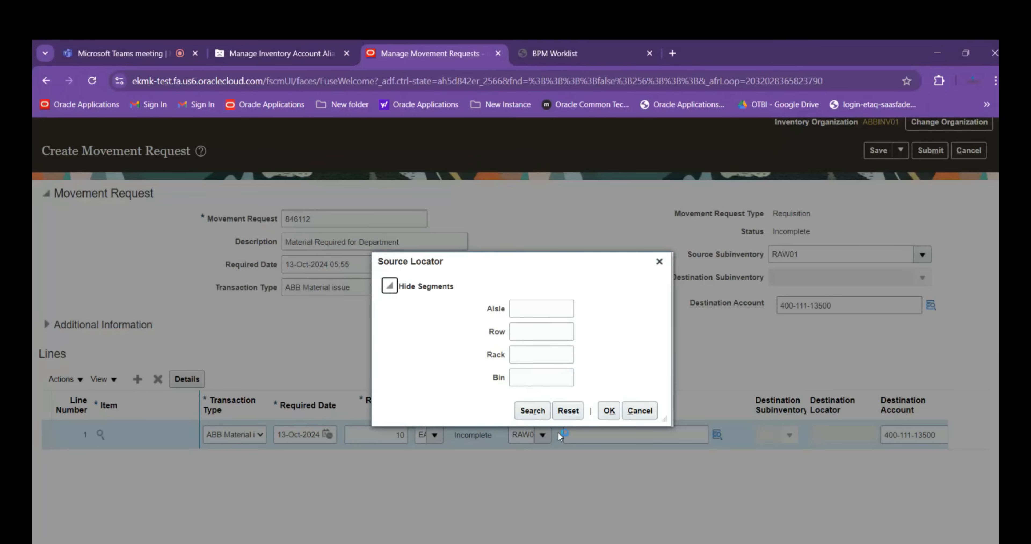
click(531, 410)
click(416, 353)
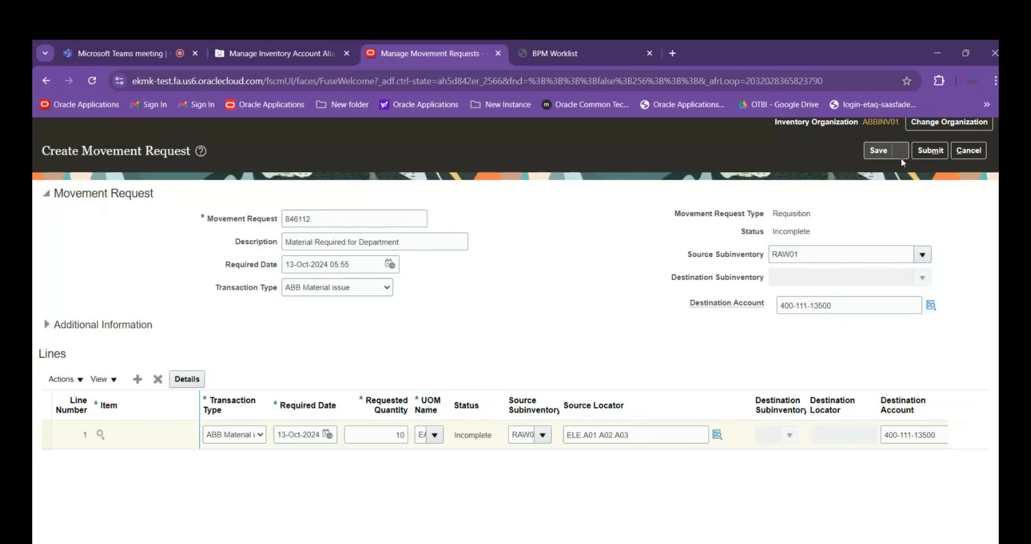
Submit the movement request and copy its number from the confirmation message before closing it
click(930, 150)
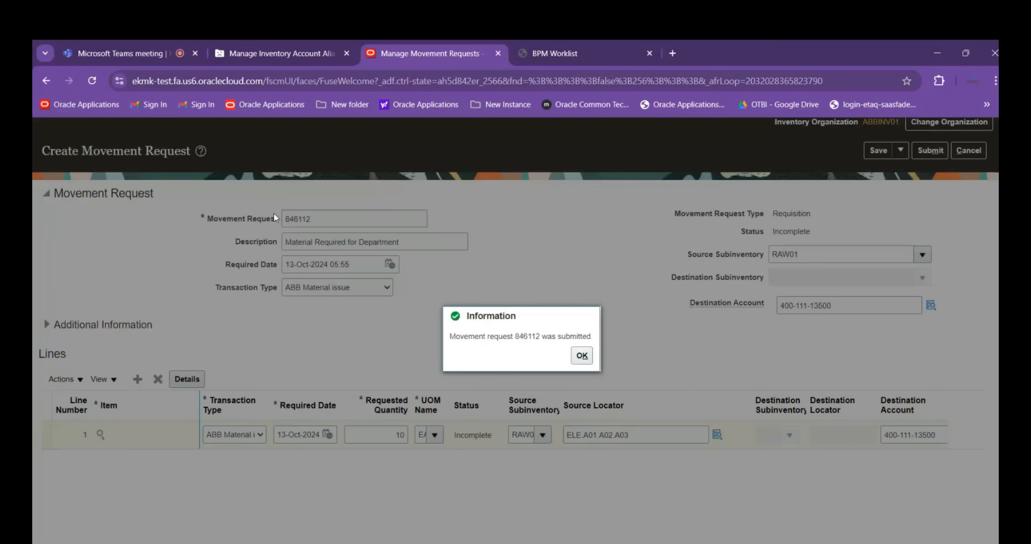
drag(515, 336, 540, 336)
key(ctrl+c)
click(582, 355)
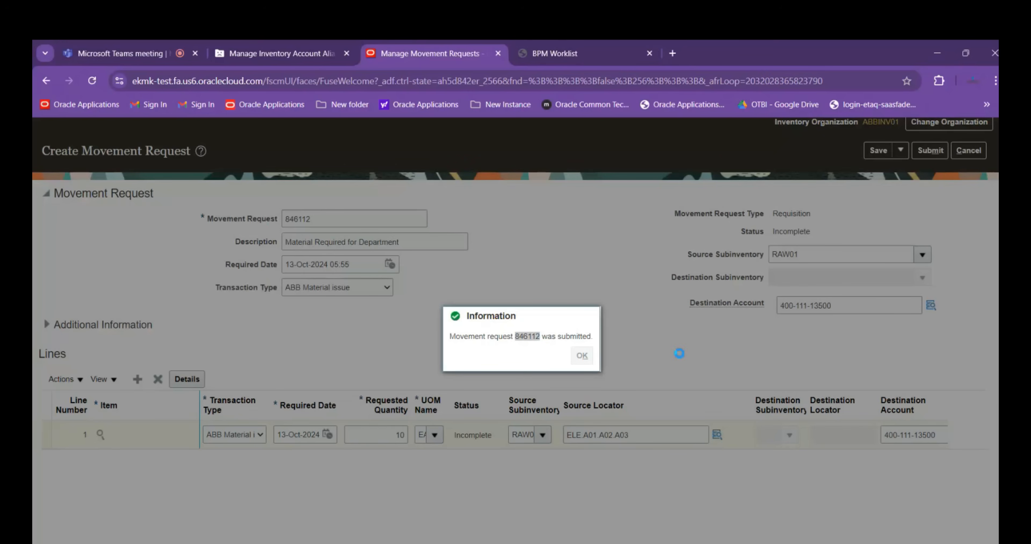
Switch to Excel and paste the movement request number into cell C40 of Session Details.xlsx without its source formatting
key(alt+Tab)
click(444, 487)
key(ctrl+v)
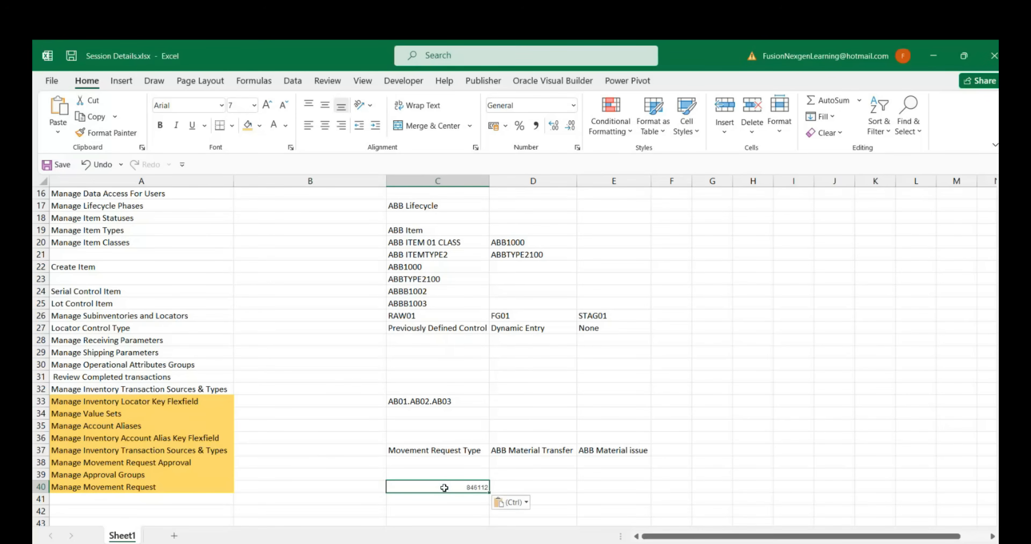
click(522, 505)
click(521, 464)
click(313, 499)
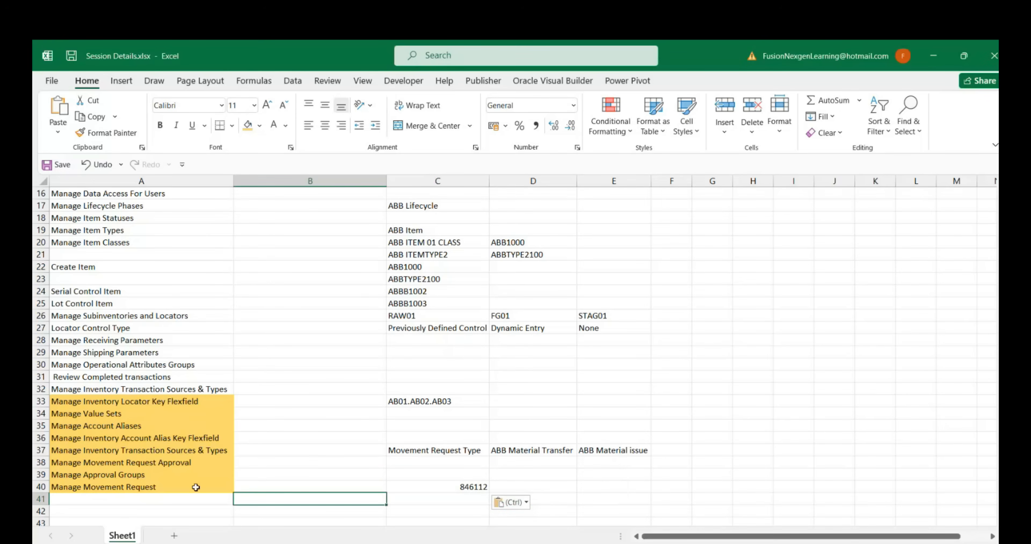
Remove the fill color from cells A37:A40
drag(89, 451, 222, 489)
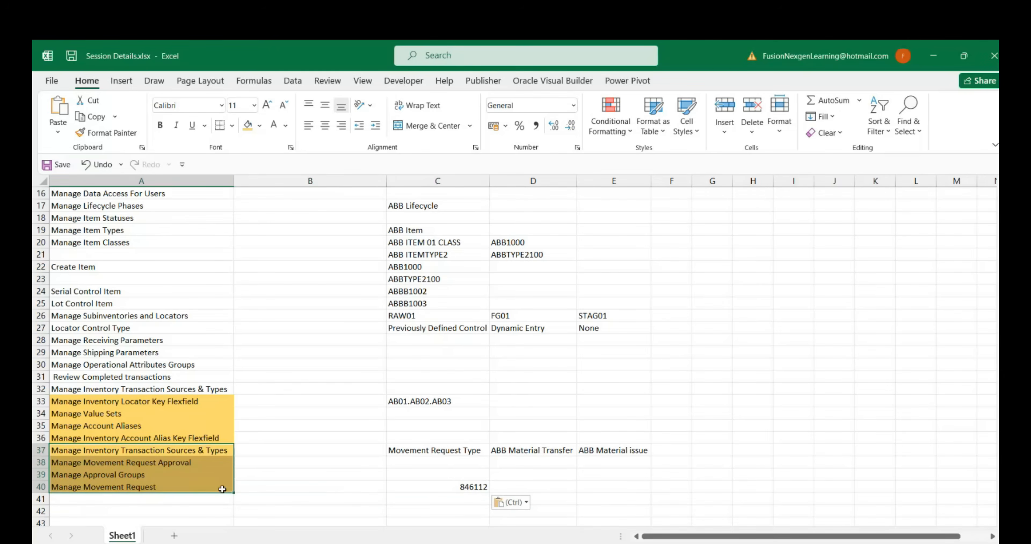
click(260, 125)
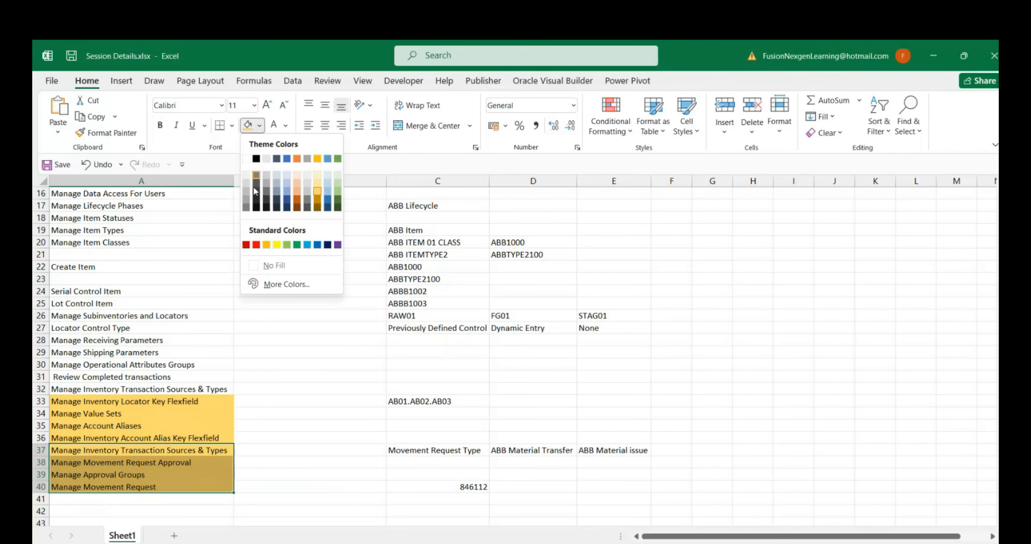
click(261, 265)
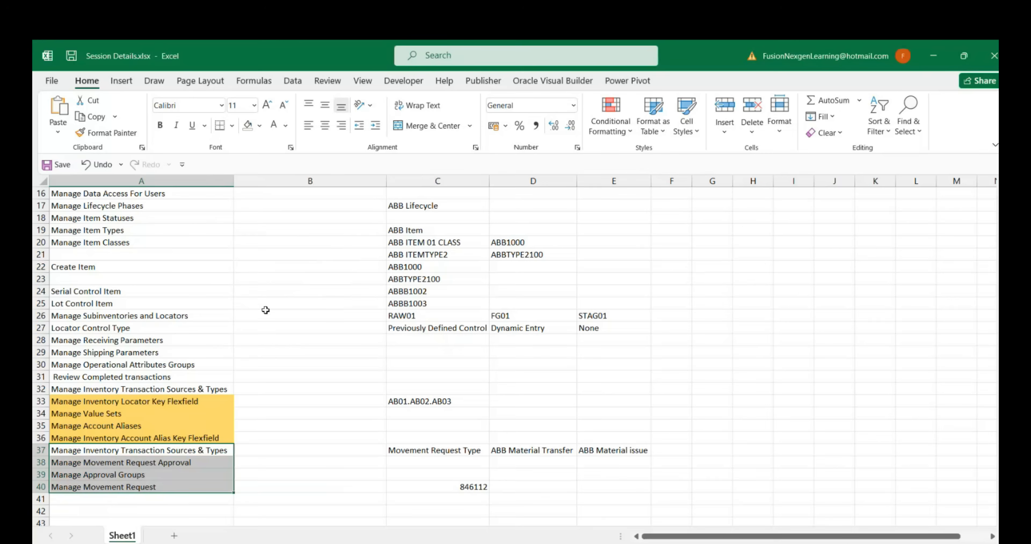
click(285, 403)
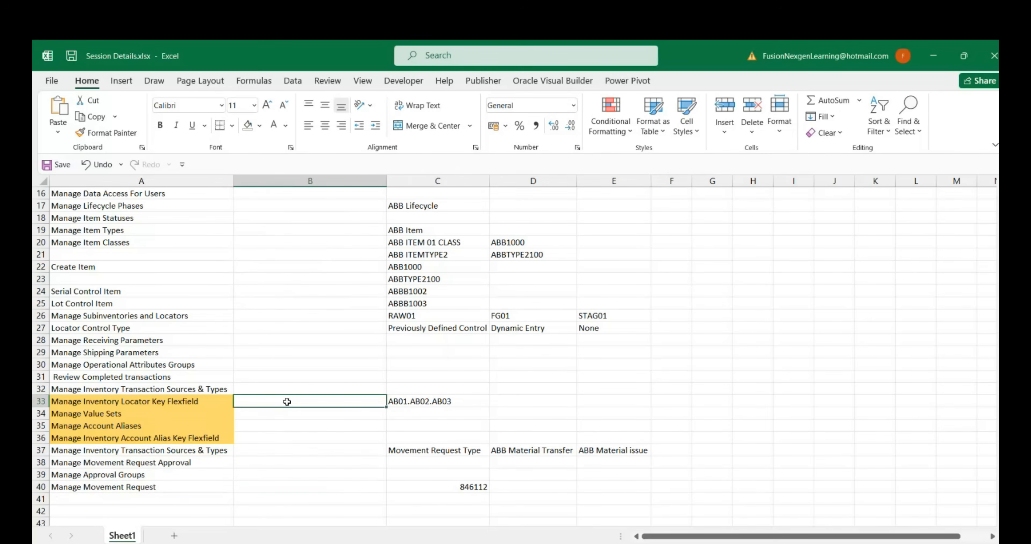
Switch back to Oracle and search the movement requests using the copied request number as both search values
key(alt+Tab)
click(276, 281)
key(ctrl+v)
click(426, 281)
key(ctrl+v)
click(778, 397)
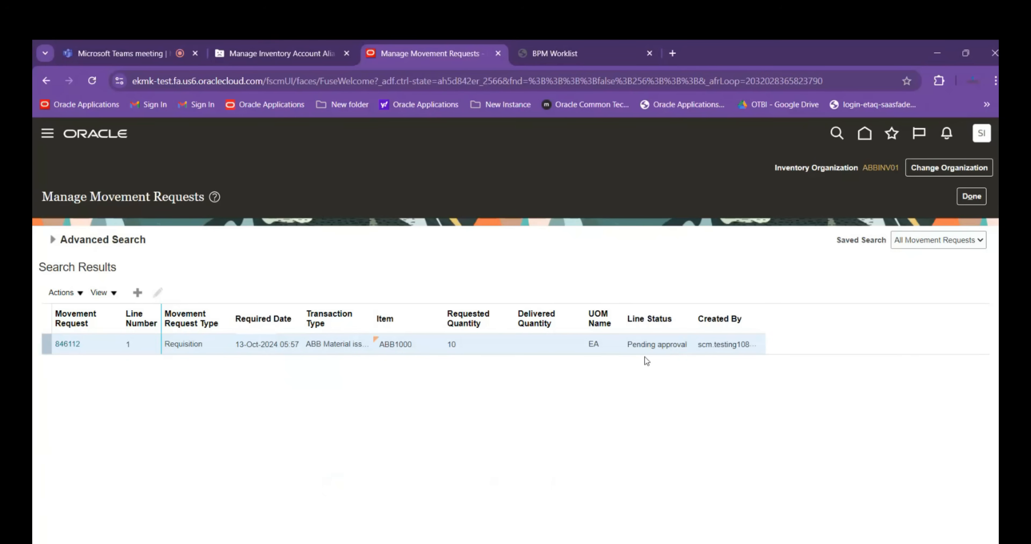
Open the submitted movement request, check its approval status, and look for an approval notification
click(67, 344)
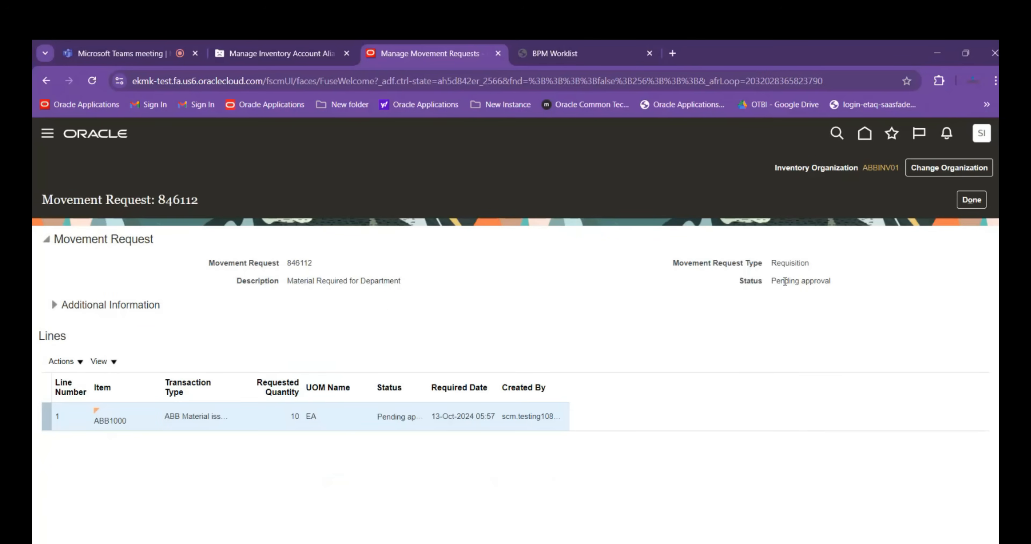
drag(784, 281, 833, 282)
click(946, 133)
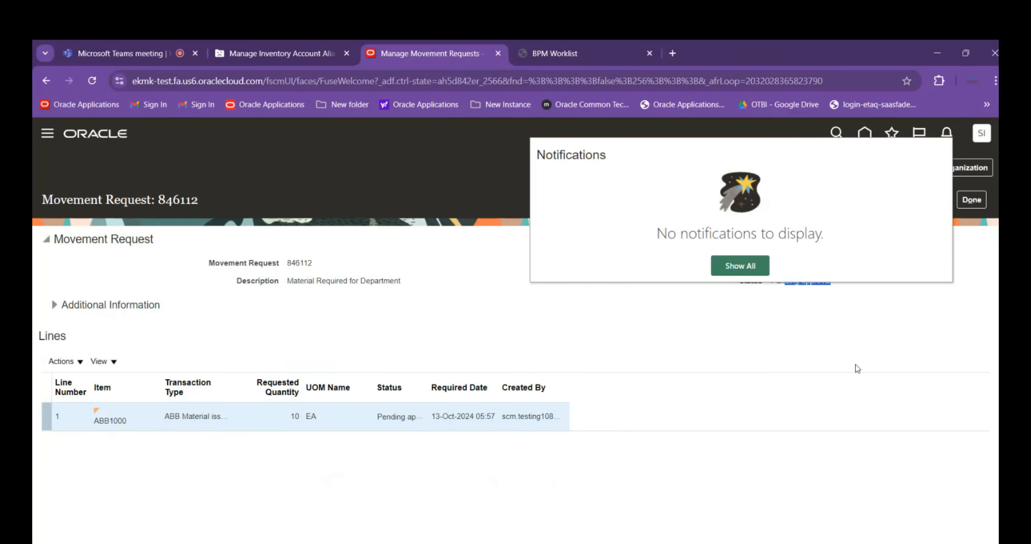
click(933, 224)
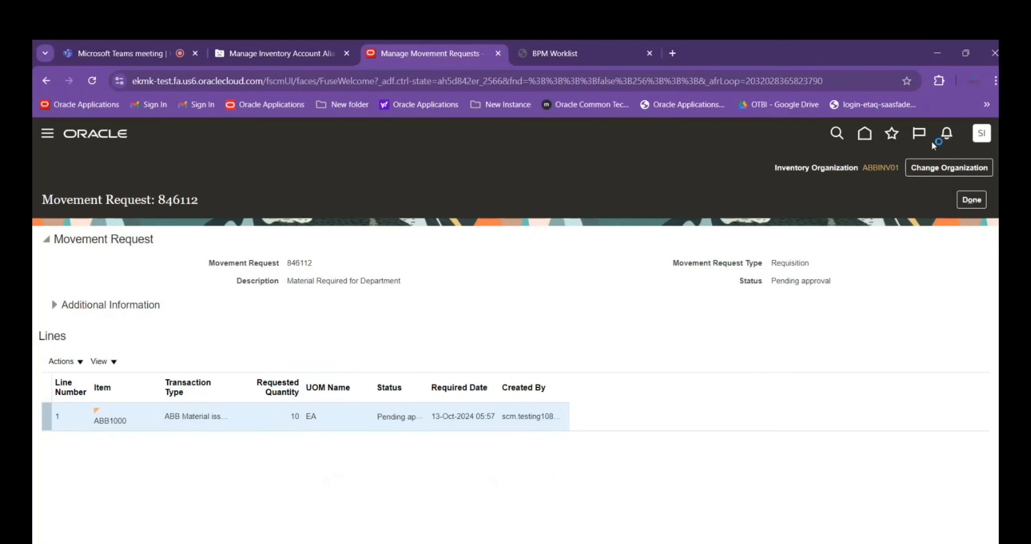
click(946, 133)
click(672, 340)
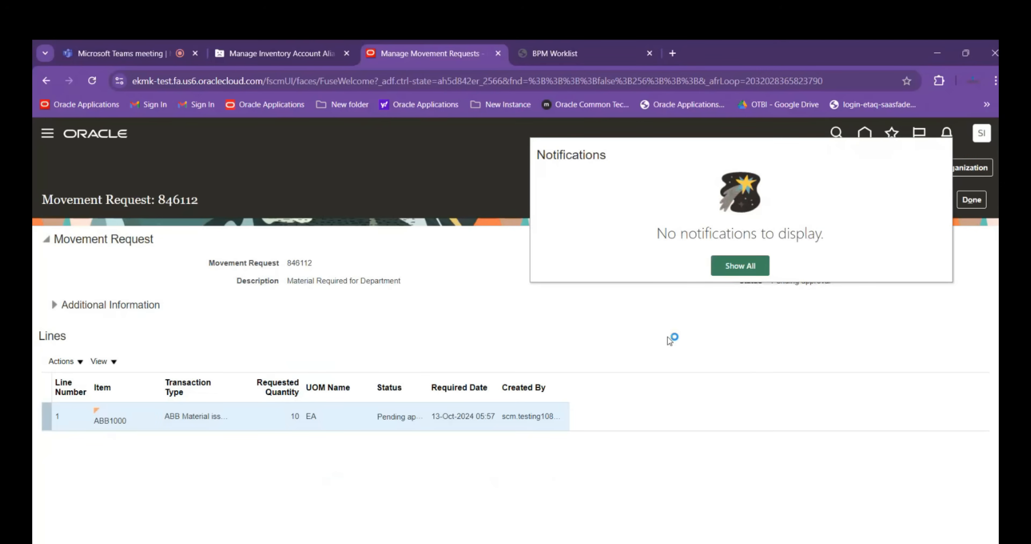
Show all notifications, look for the movement request's approval task, and open the BPM Worklist
click(946, 134)
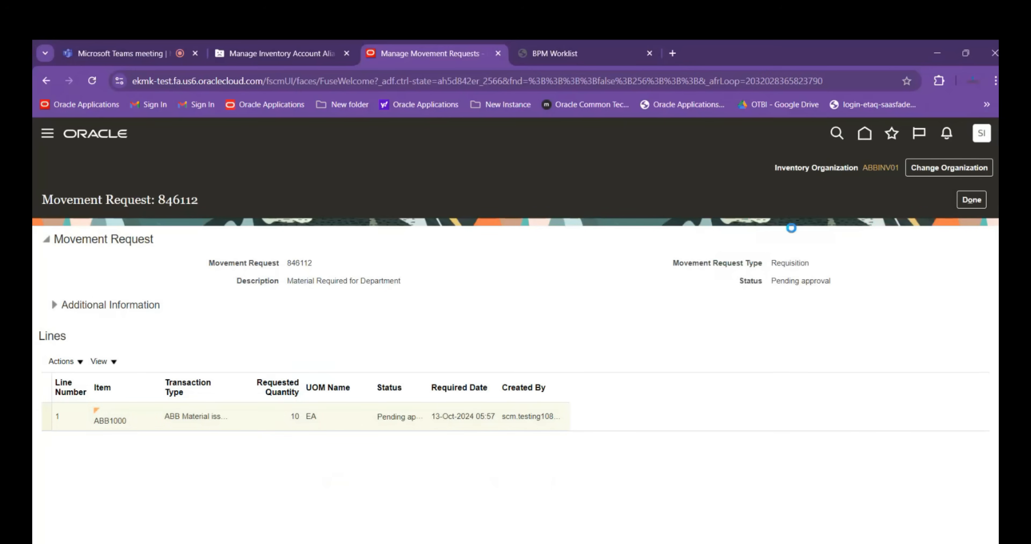
click(743, 266)
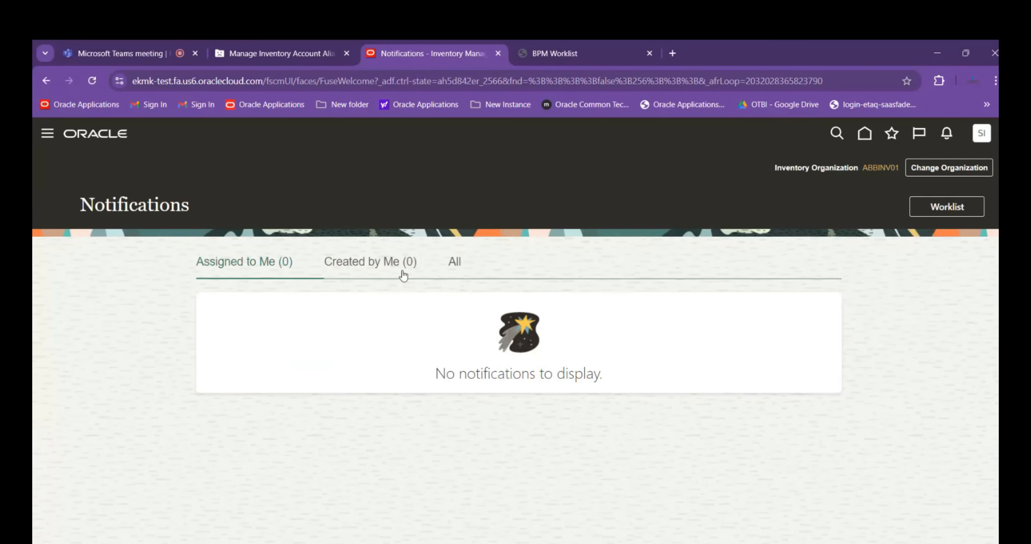
click(945, 207)
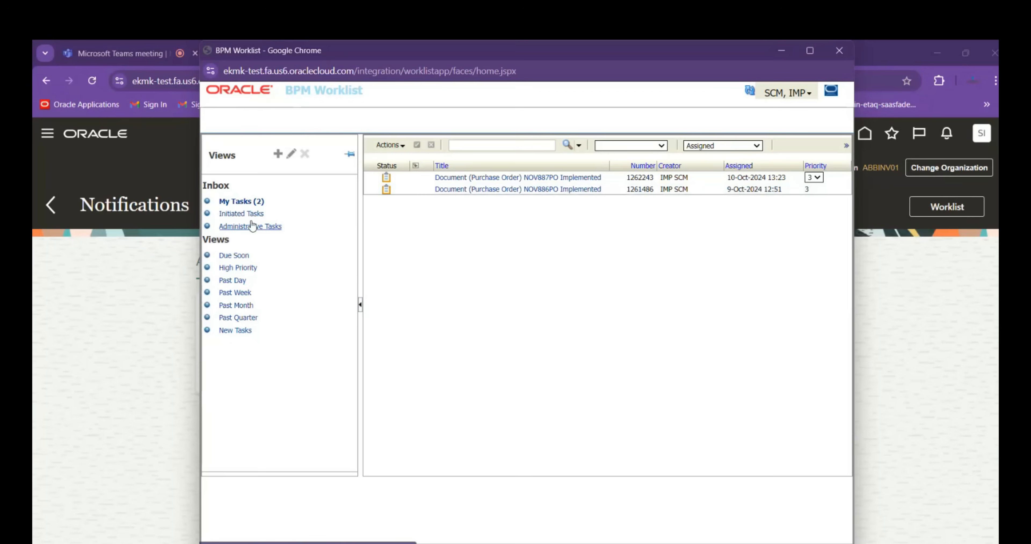
Set the notification mode to In-app in the worklist administration's application preferences and save the change
click(810, 95)
click(747, 144)
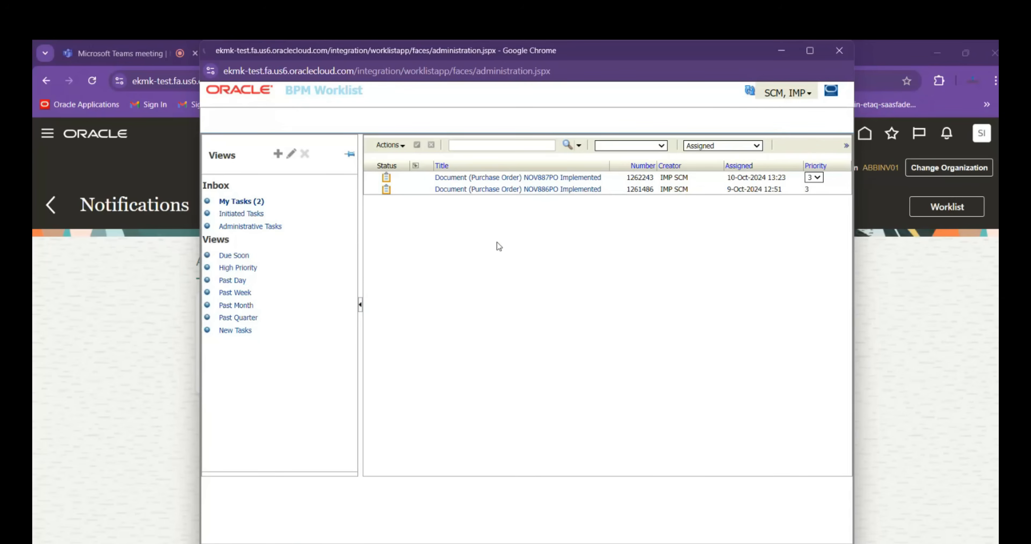
scroll(516, 310, down, 5)
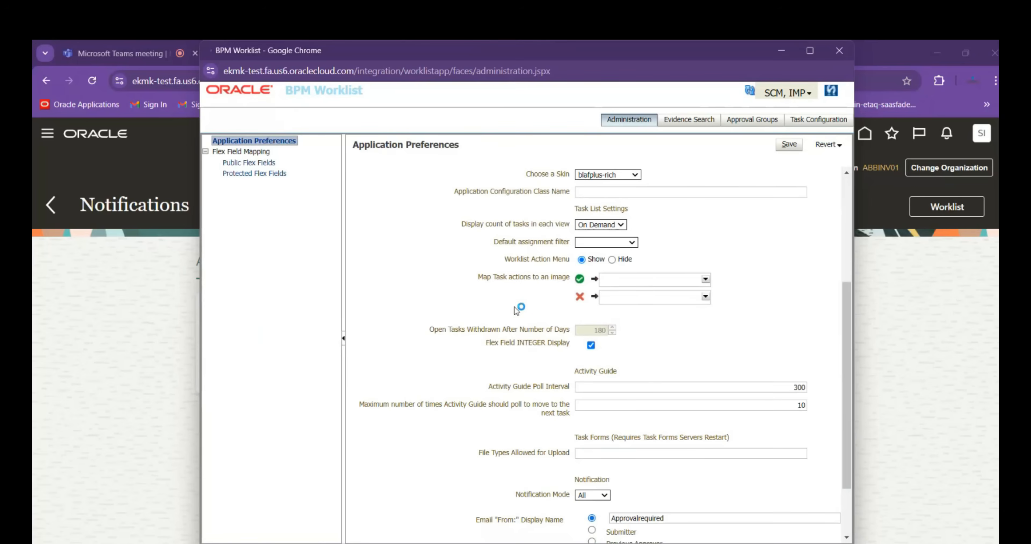
scroll(516, 310, down, 2)
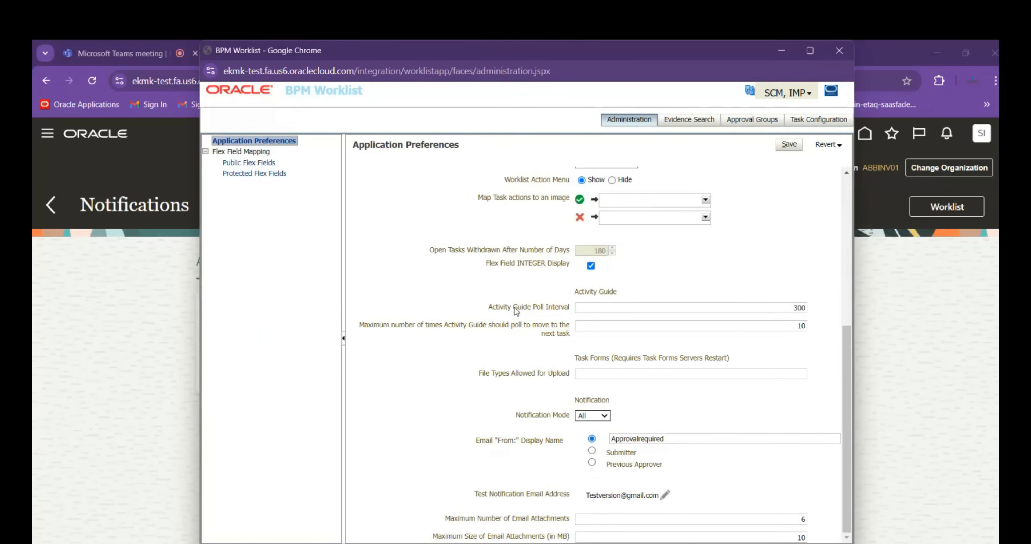
click(599, 418)
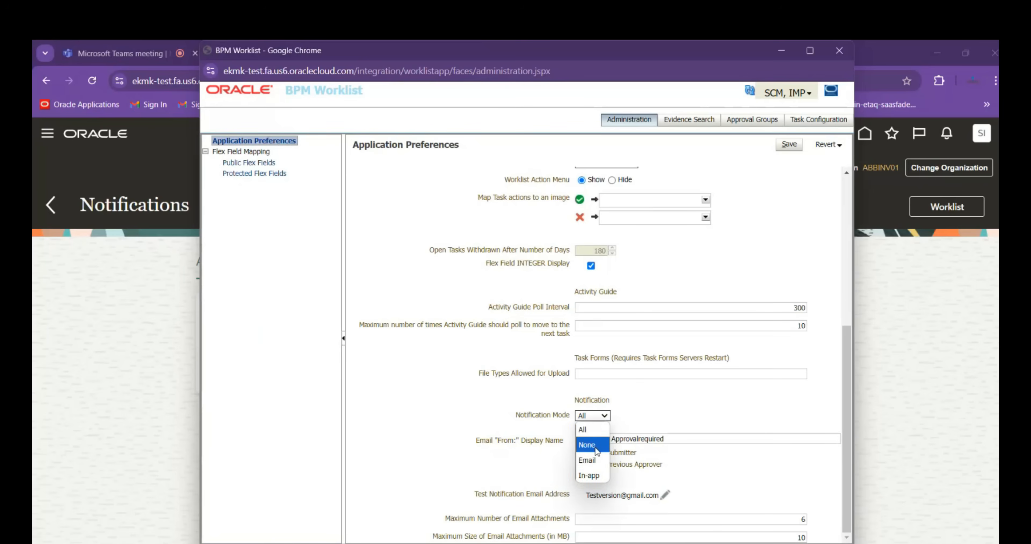
click(597, 474)
scroll(711, 409, up, 5)
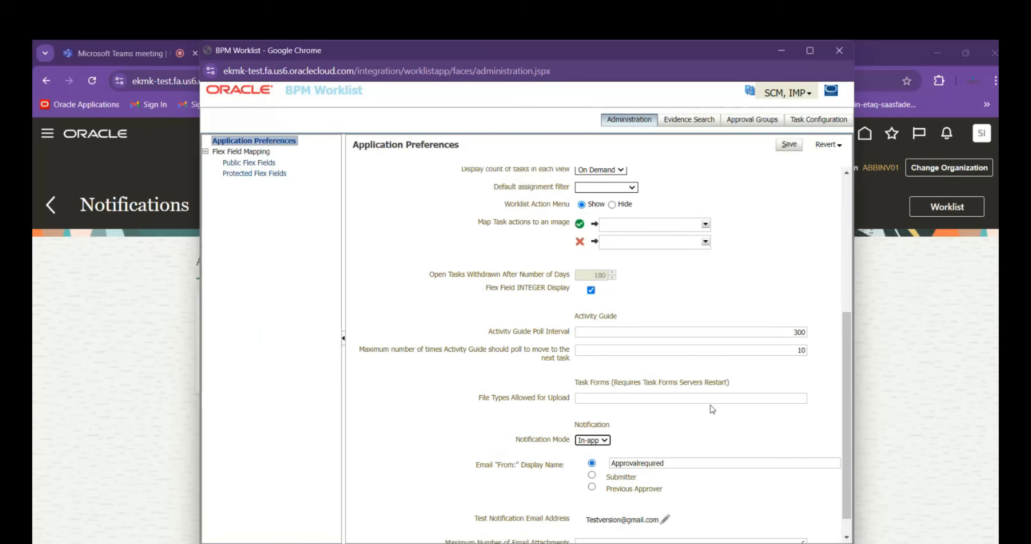
click(788, 145)
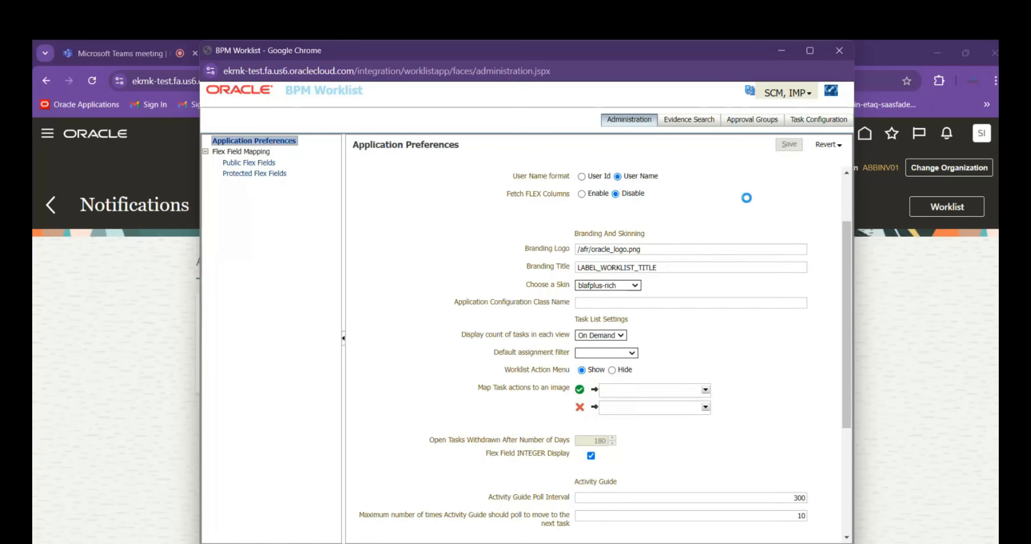
scroll(746, 200, down, 5)
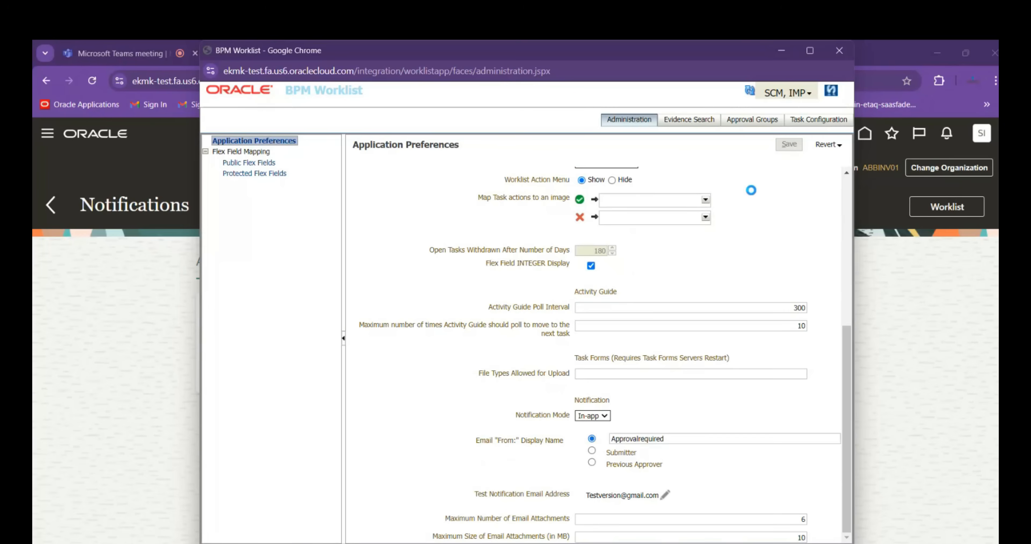
scroll(751, 190, up, 3)
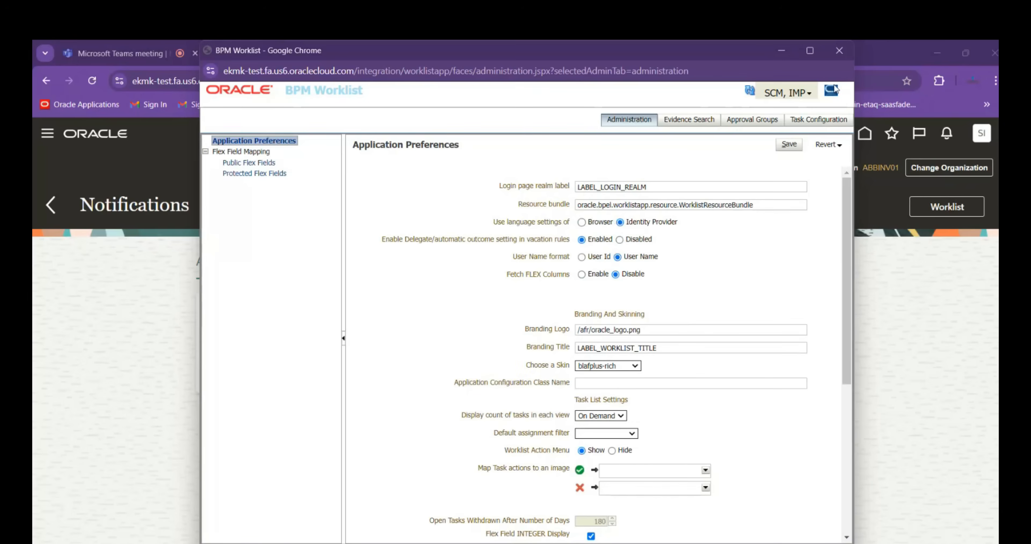
Reload the worklist and look for the movement request's approval task there and among the self-created notifications
click(839, 51)
click(932, 207)
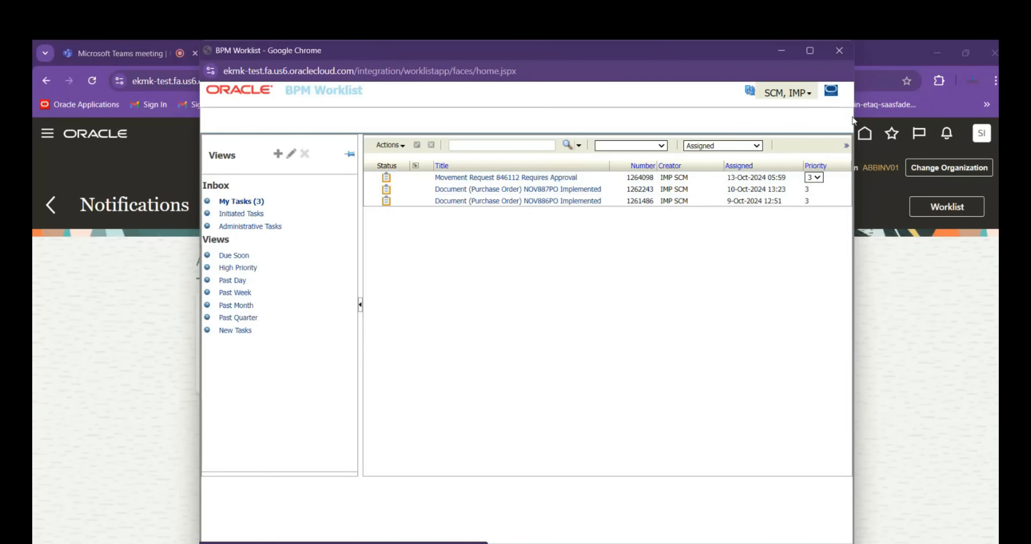
click(849, 52)
click(941, 140)
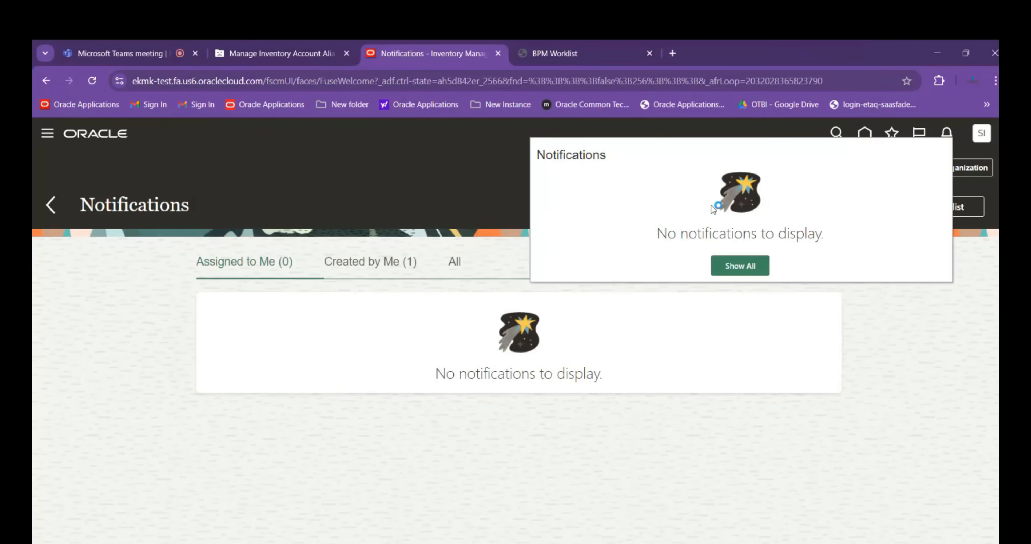
click(750, 266)
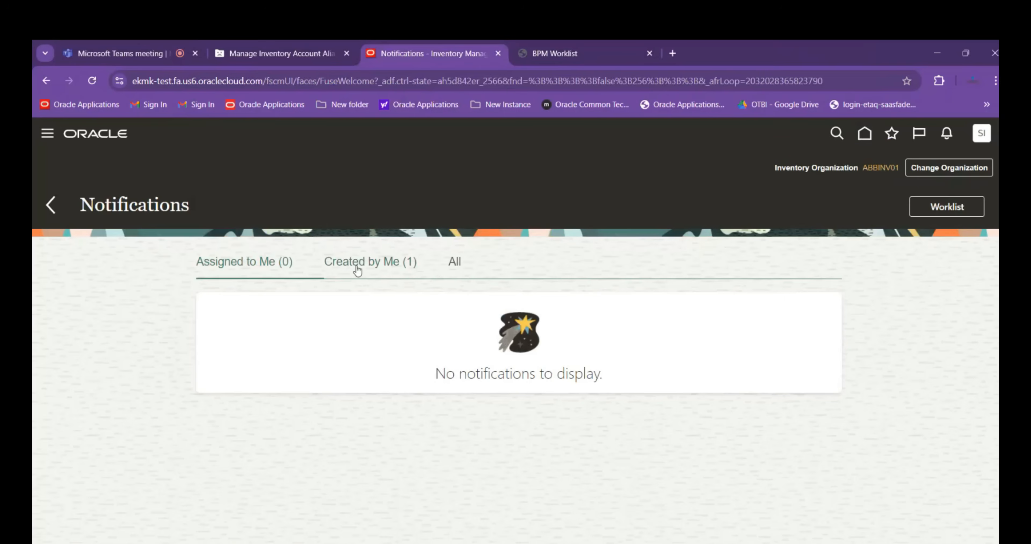
click(403, 268)
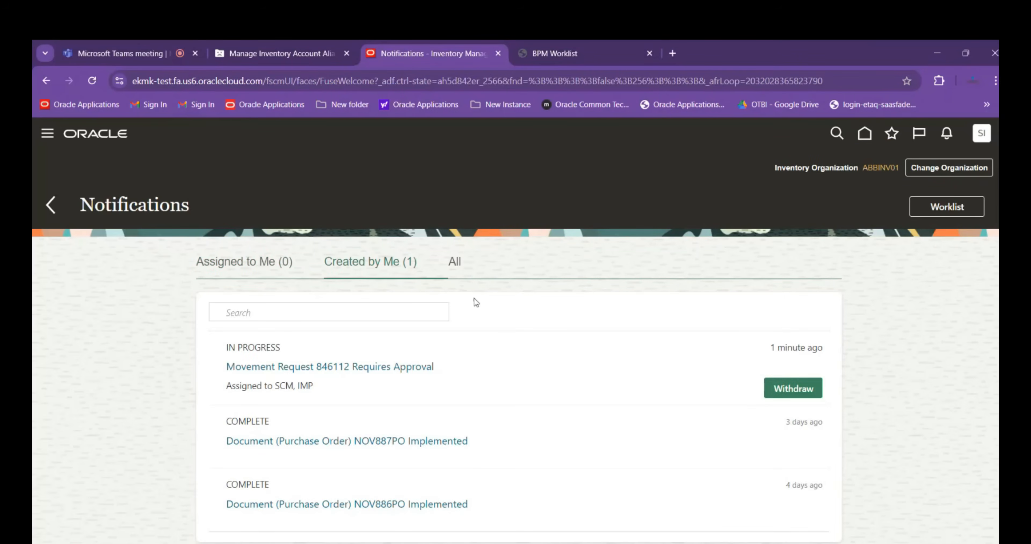
Open the movement request's approval notification and examine its approval details and the available task actions
click(329, 368)
click(368, 367)
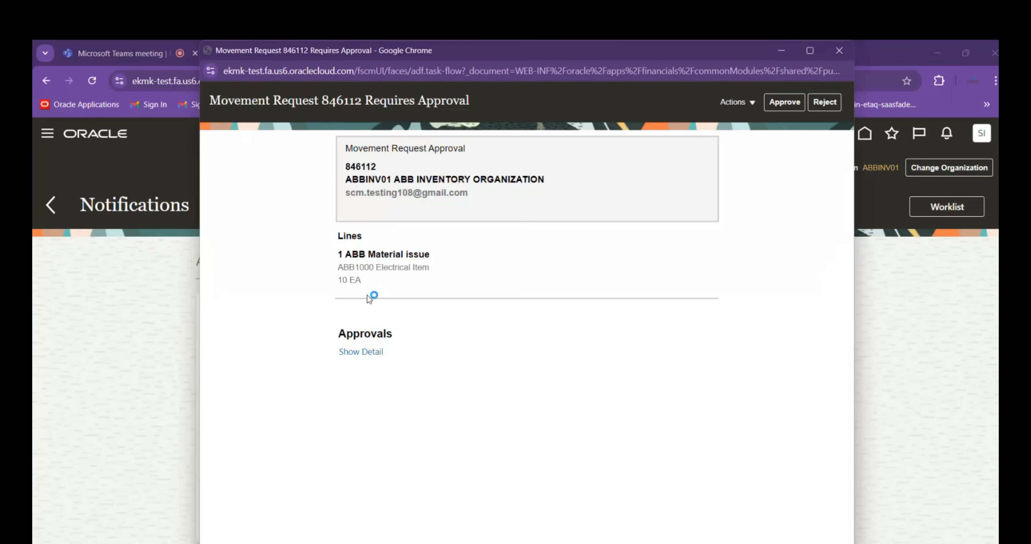
click(364, 354)
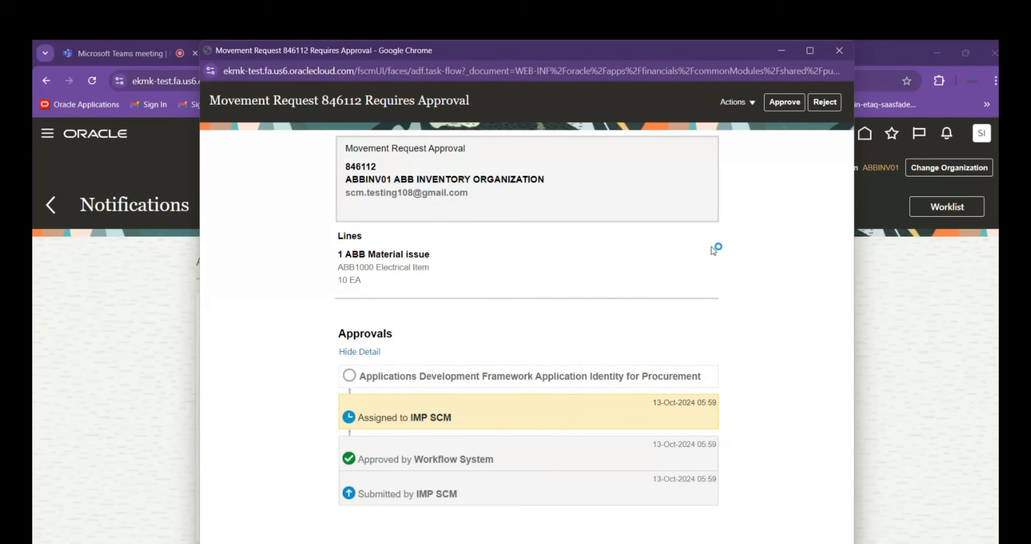
click(746, 105)
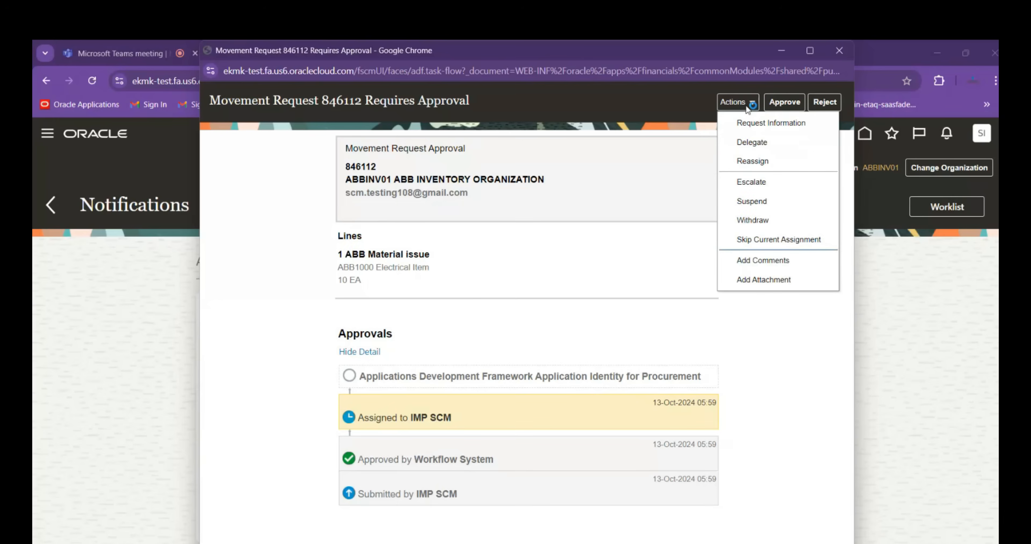
click(762, 145)
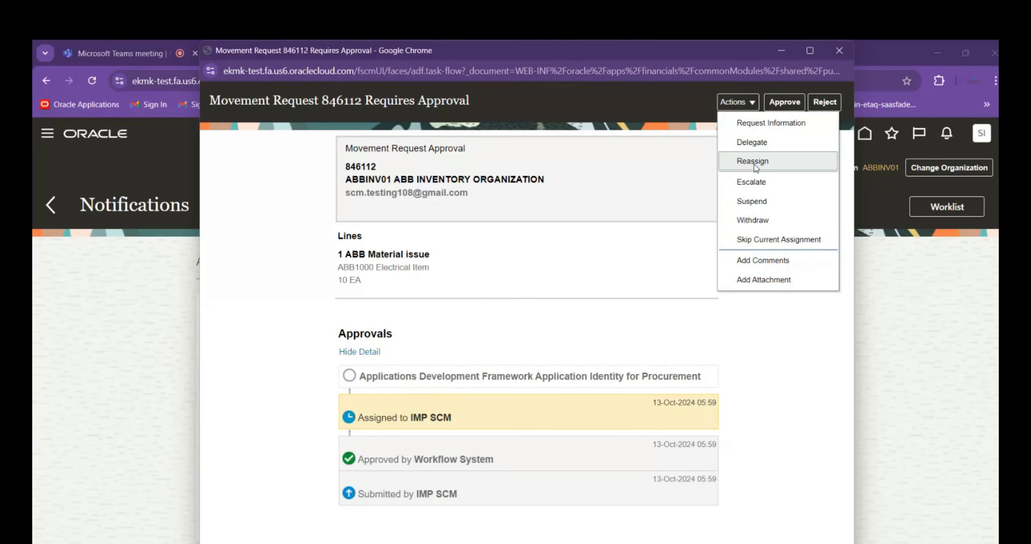
click(768, 162)
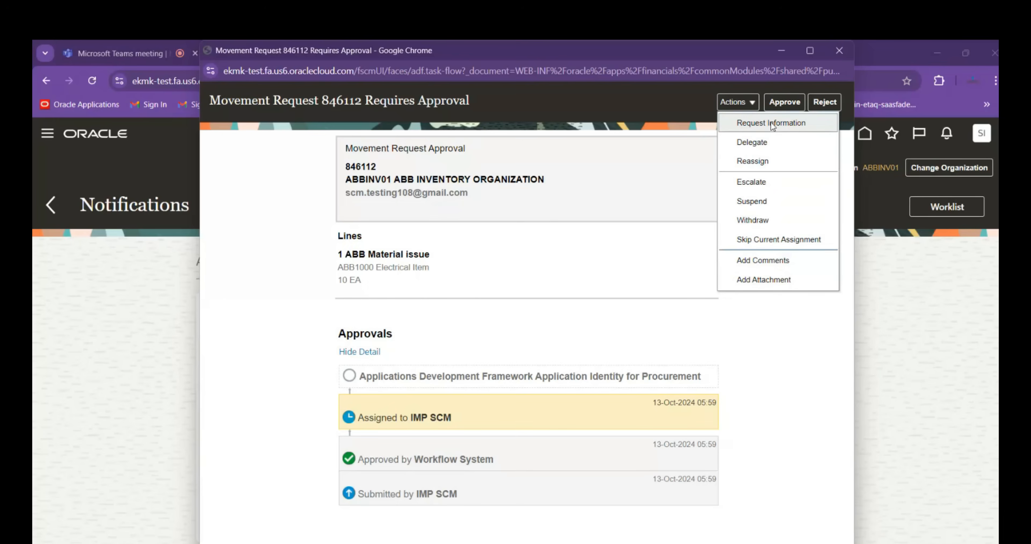
click(768, 143)
Approve the movement request with the comment "Approved" and submit the decision
click(780, 104)
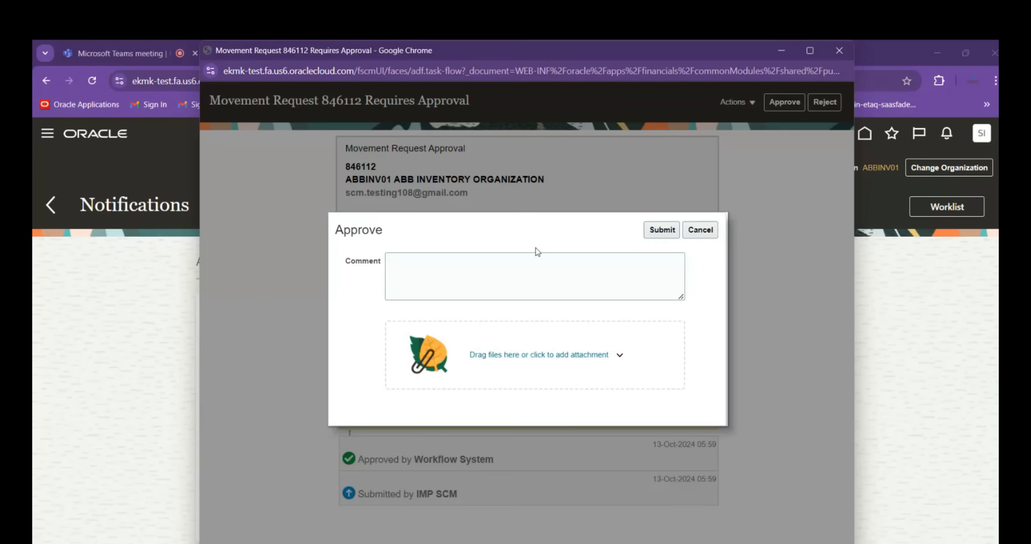
click(458, 272)
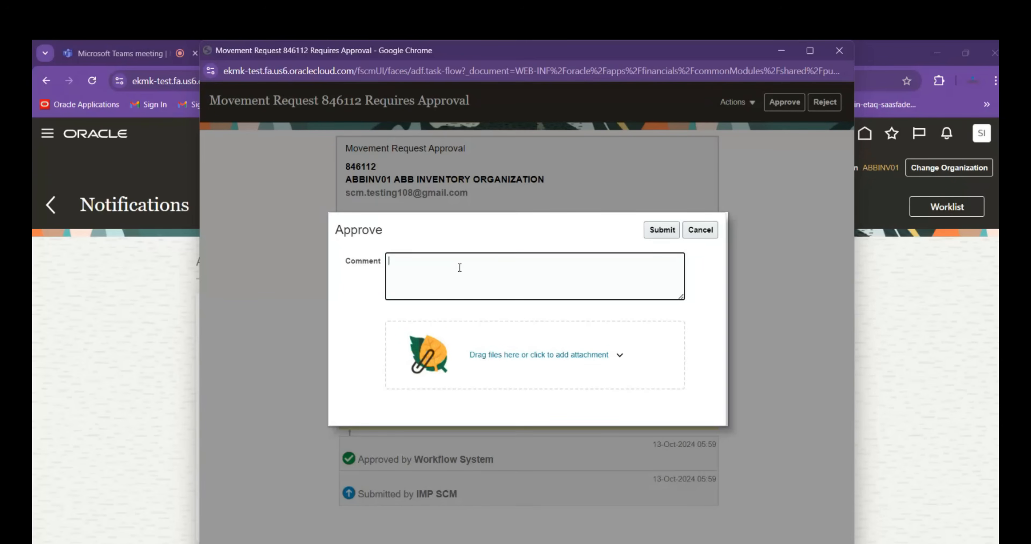
text(approved)
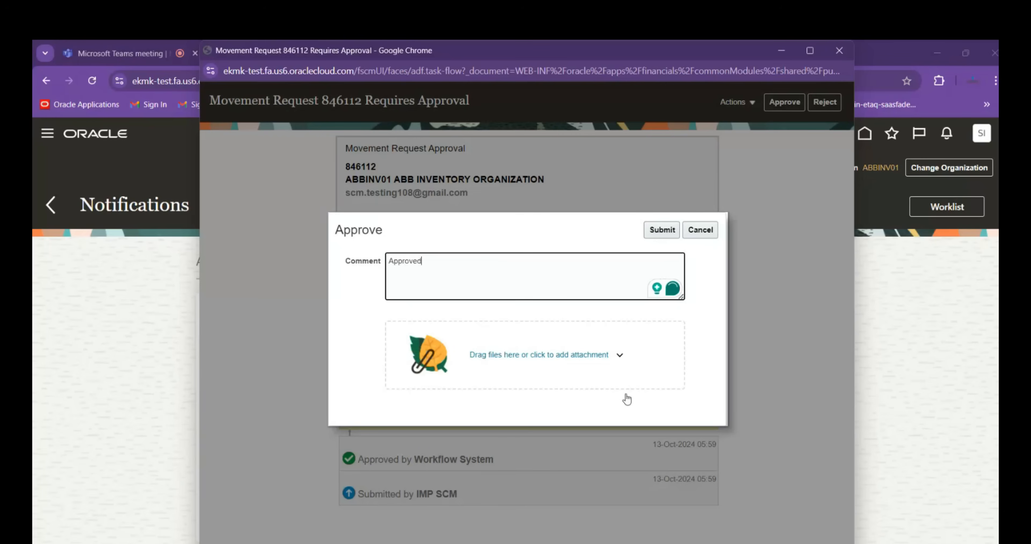
click(661, 235)
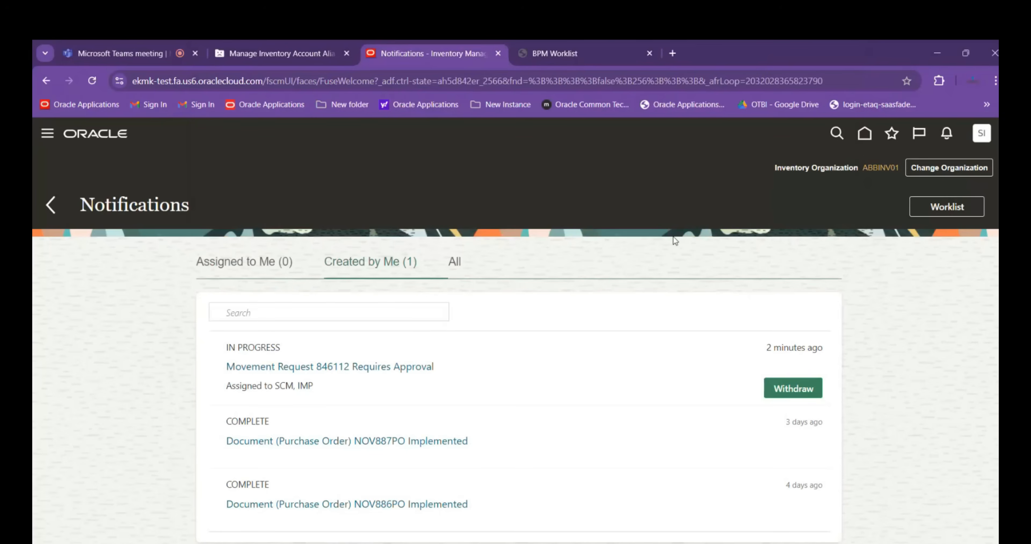
Return to Inventory Management, search the movement requests with the copied number as both range values, and check the line status
click(864, 133)
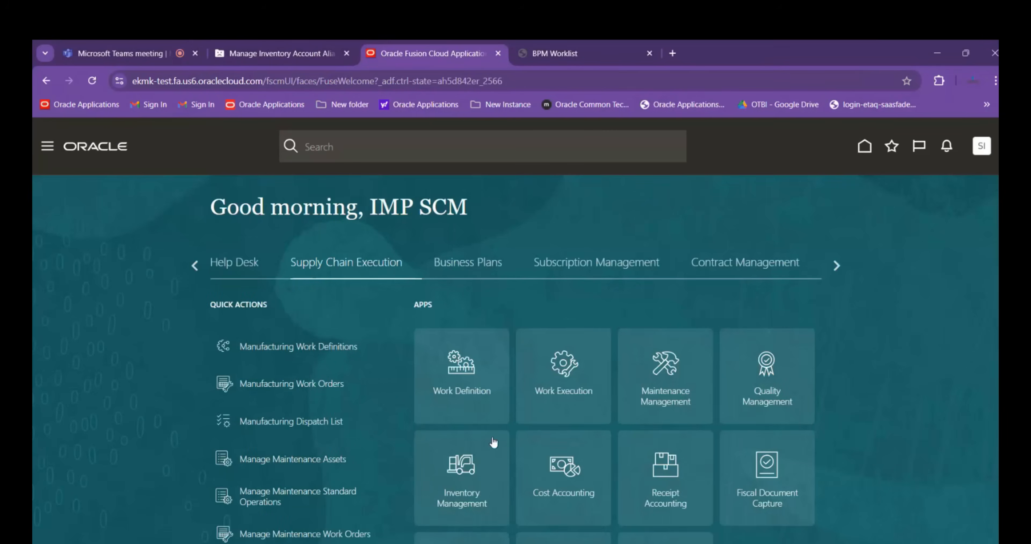
scroll(494, 439, down, 5)
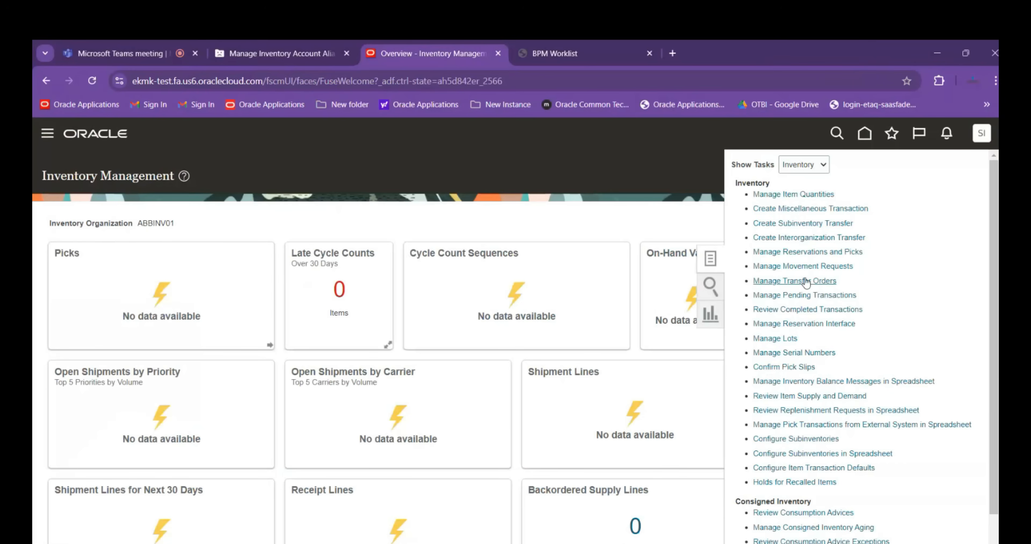
click(802, 266)
click(254, 272)
text(846112)
key(Tab)
text(846112)
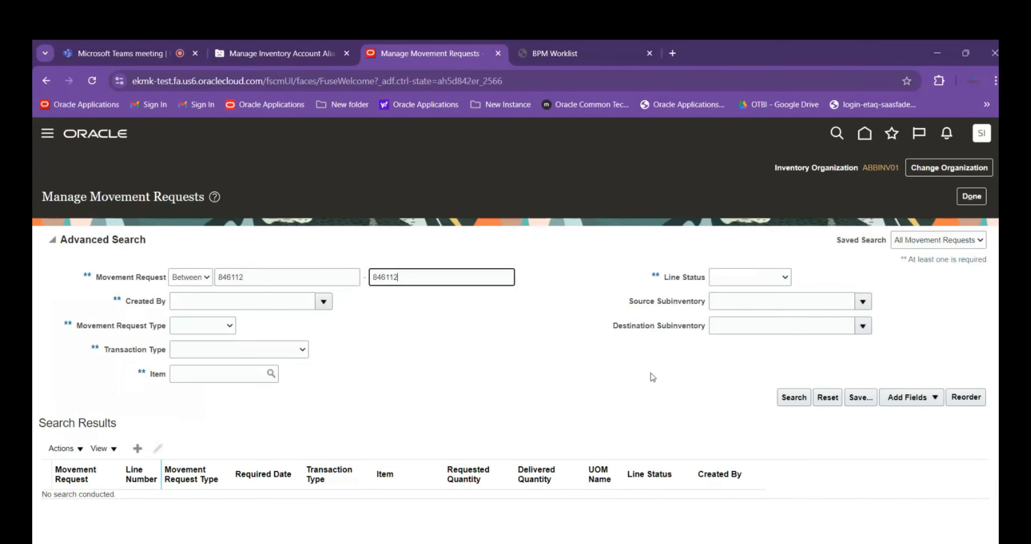
click(789, 397)
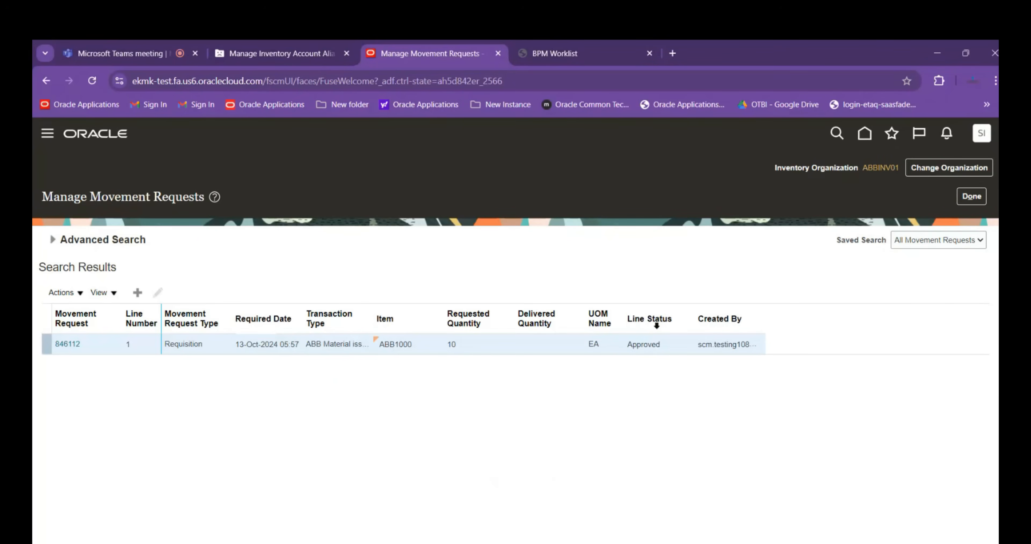
click(971, 196)
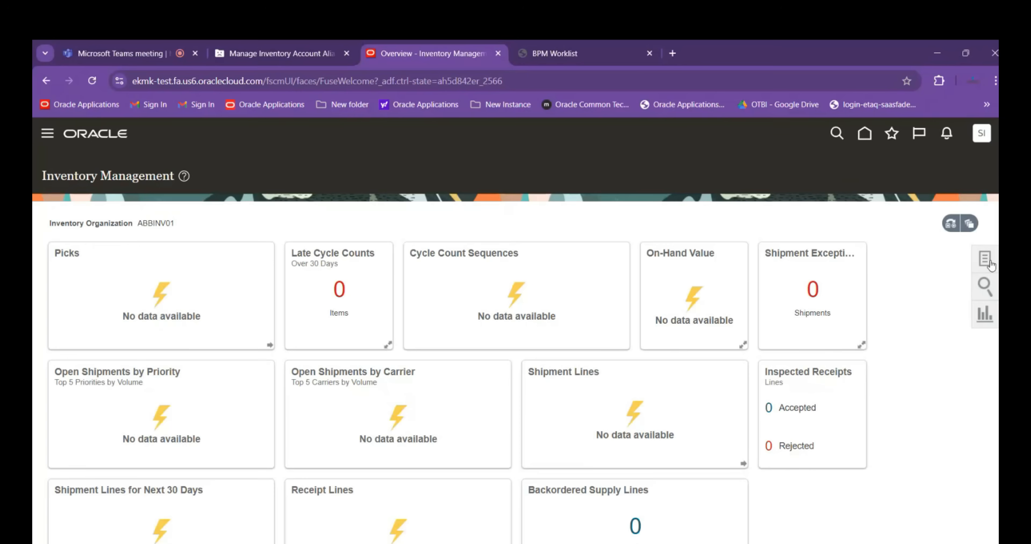
Search the completed inventory transactions of organization ABBINV01 with an adjusted transaction start date, and close the review page
click(986, 260)
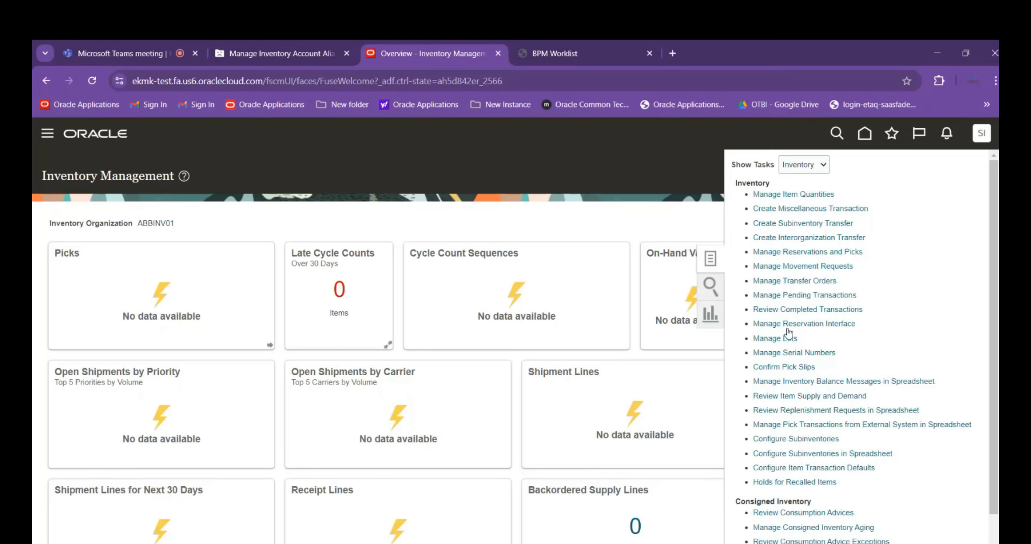
click(799, 311)
click(793, 406)
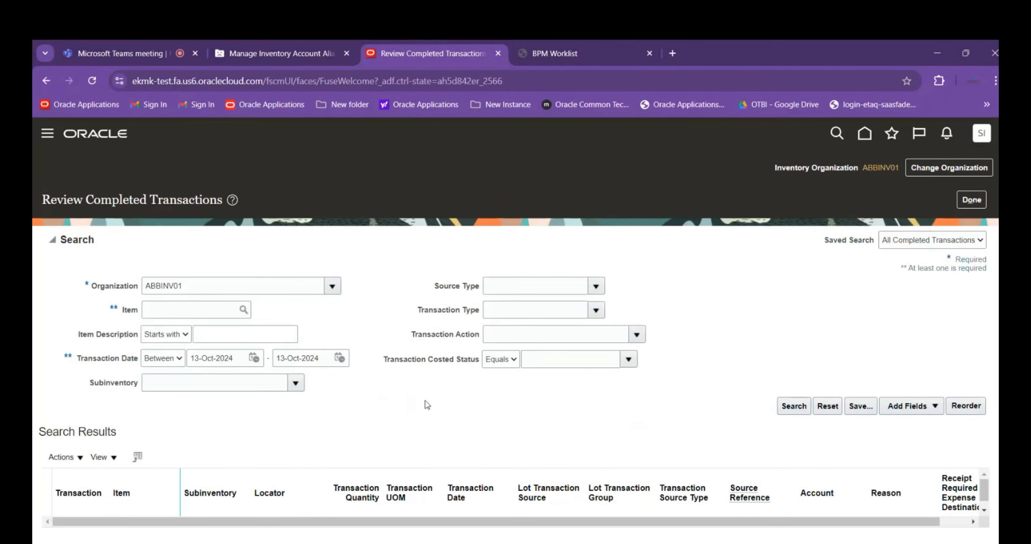
click(255, 358)
click(411, 440)
click(786, 408)
click(972, 200)
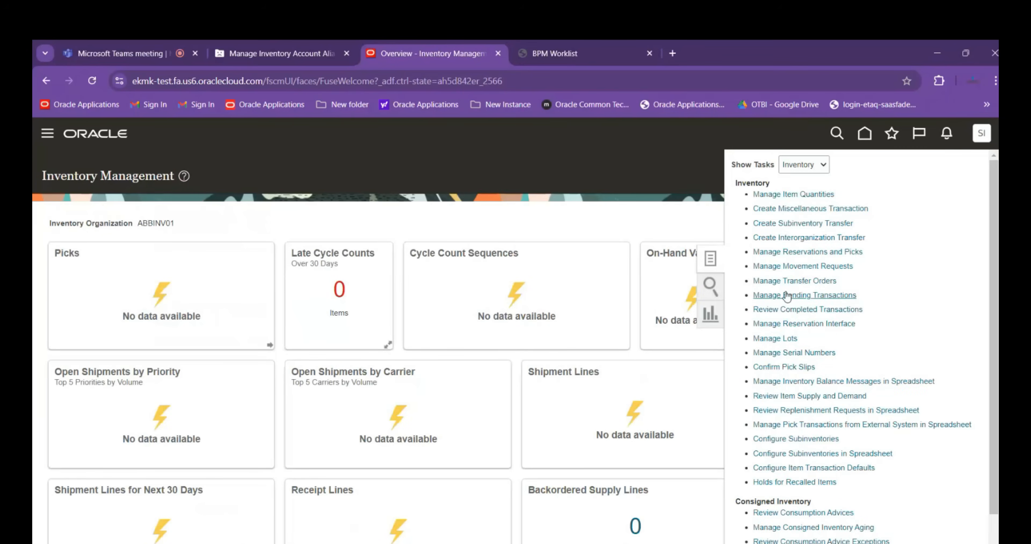
Reopen Manage Movement Requests and search again using the copied request number as both search values
click(796, 266)
click(300, 280)
text(846112)
key(Tab)
text(846112)
click(794, 397)
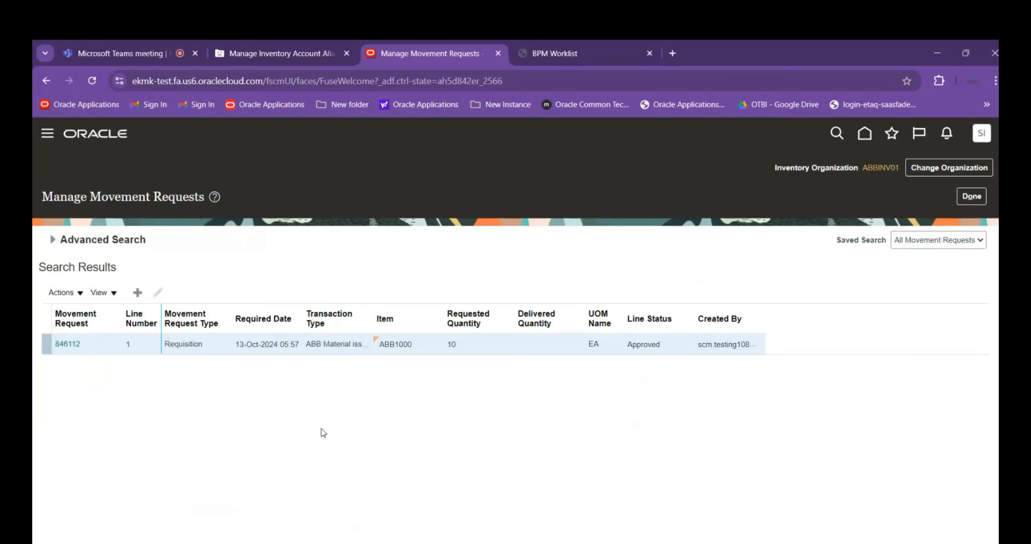
Open the found movement request, check its header and line status, and return to the Inventory Management overview
click(63, 344)
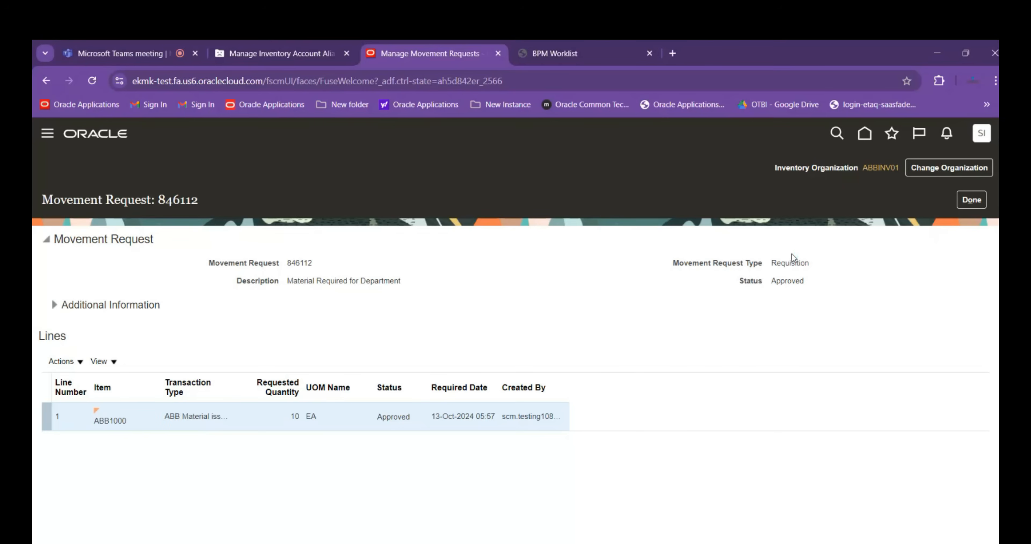
click(976, 200)
click(969, 198)
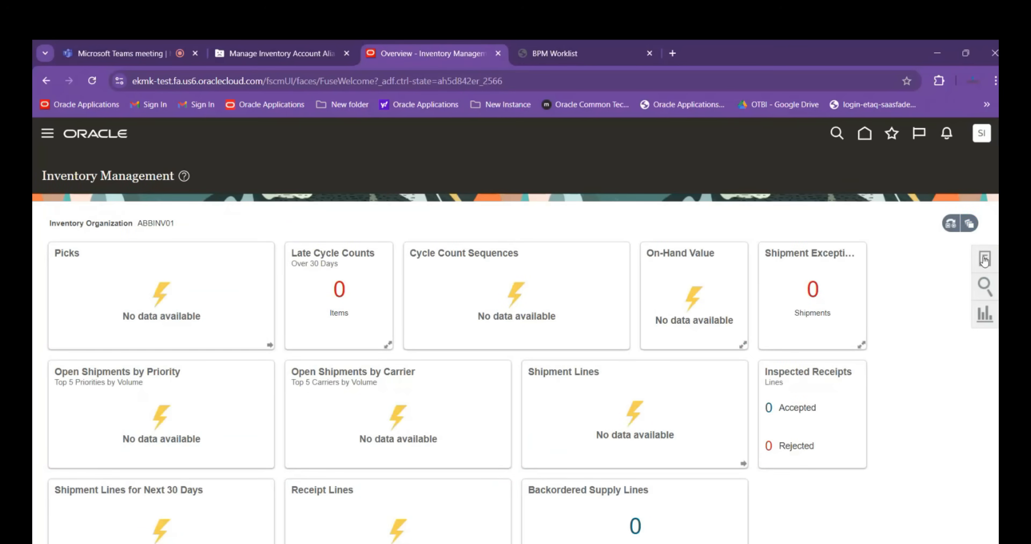
Leave Inventory Management for Setup and Maintenance and open its setup search page
click(985, 259)
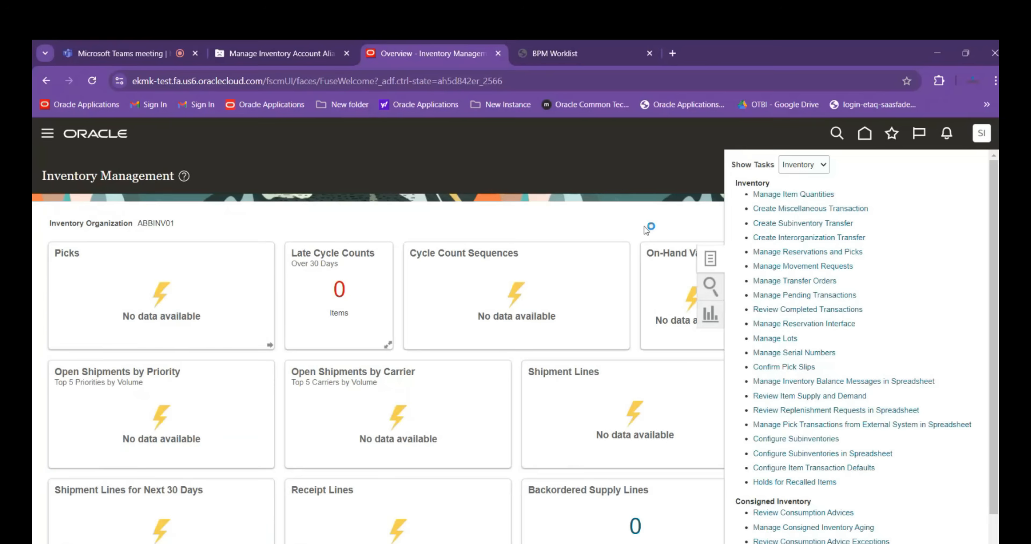
click(665, 221)
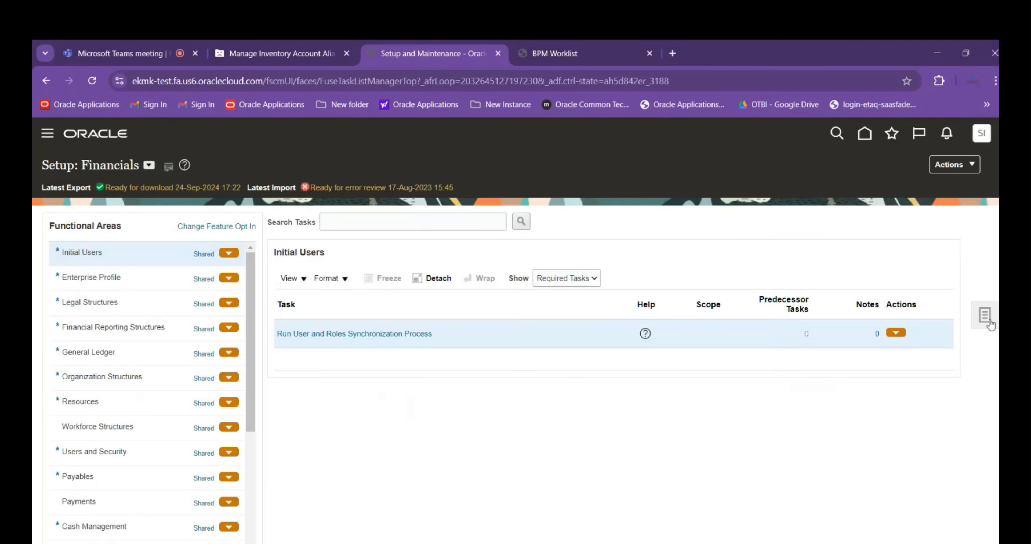
click(980, 317)
click(864, 319)
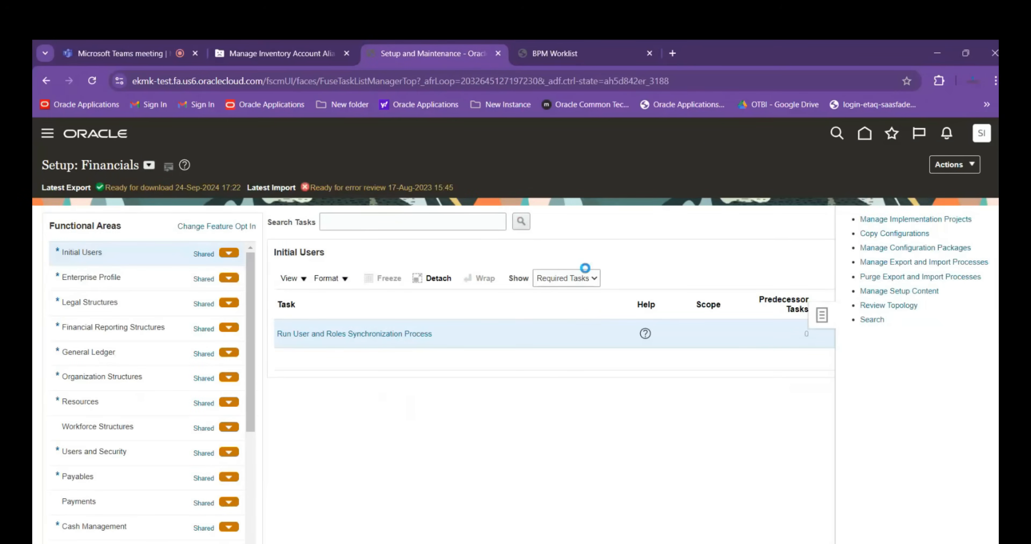
Search the setup tasks for Manage%Pick%Wave%Rule%
click(286, 204)
text(Manage)
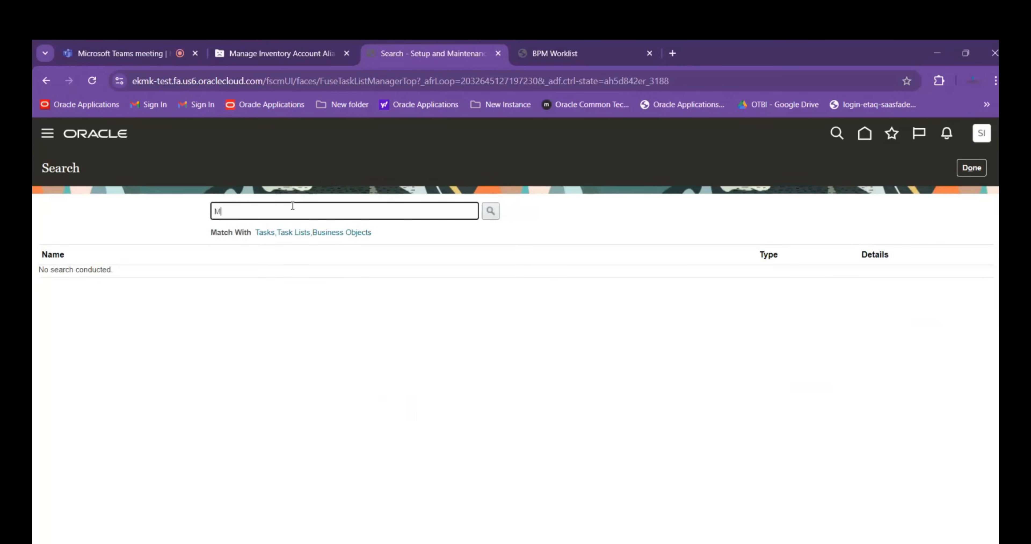
text(PickWave%Rule%)
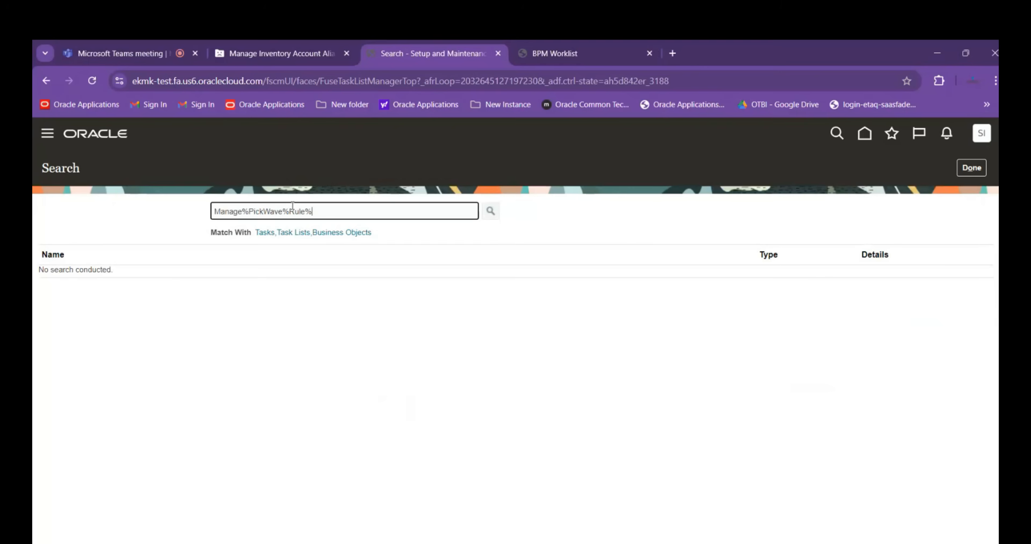
key(Return)
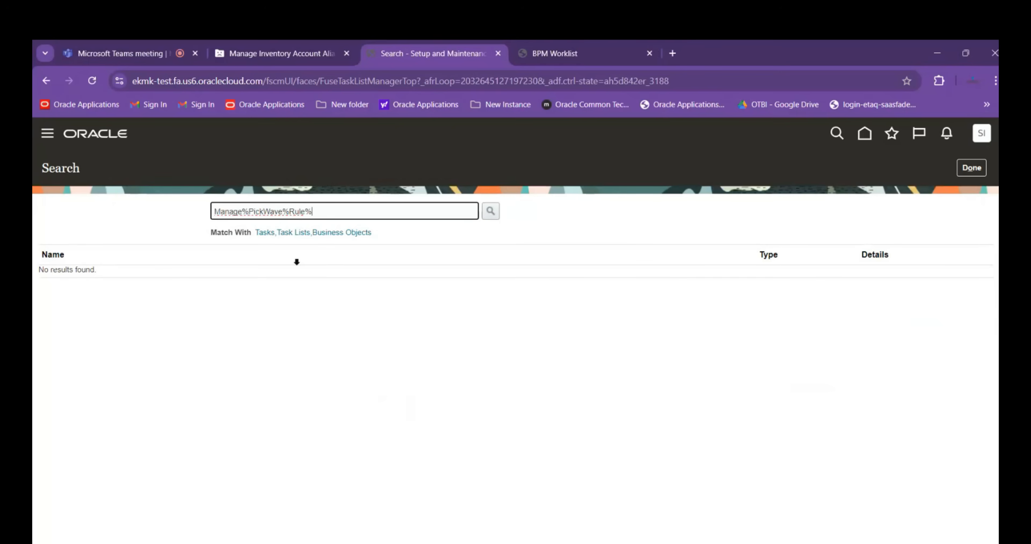
click(266, 213)
text(%)
key(Return)
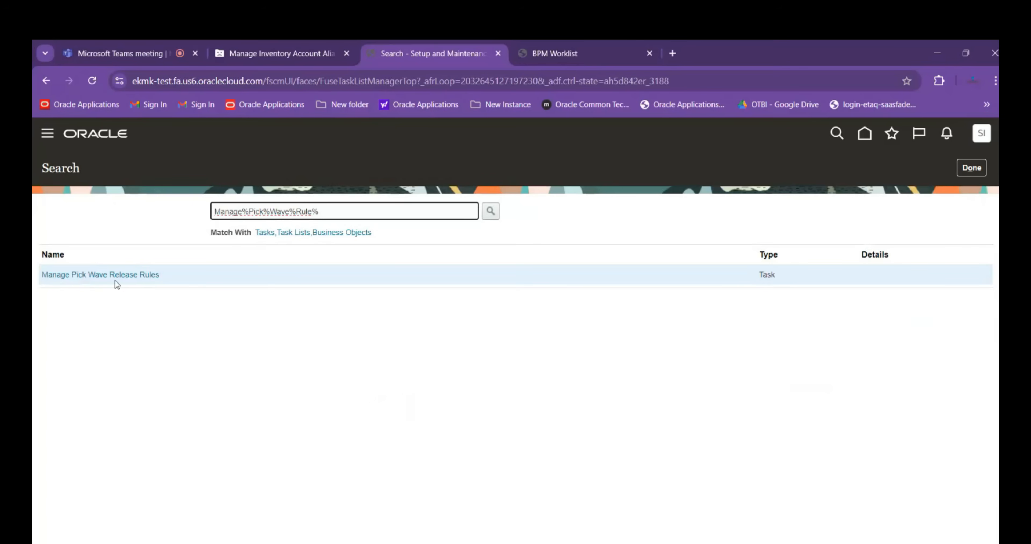
Switch to the Session Details workbook in Excel and enter "Manage Pick Wave release Rule" in cell A41
key(alt+Tab)
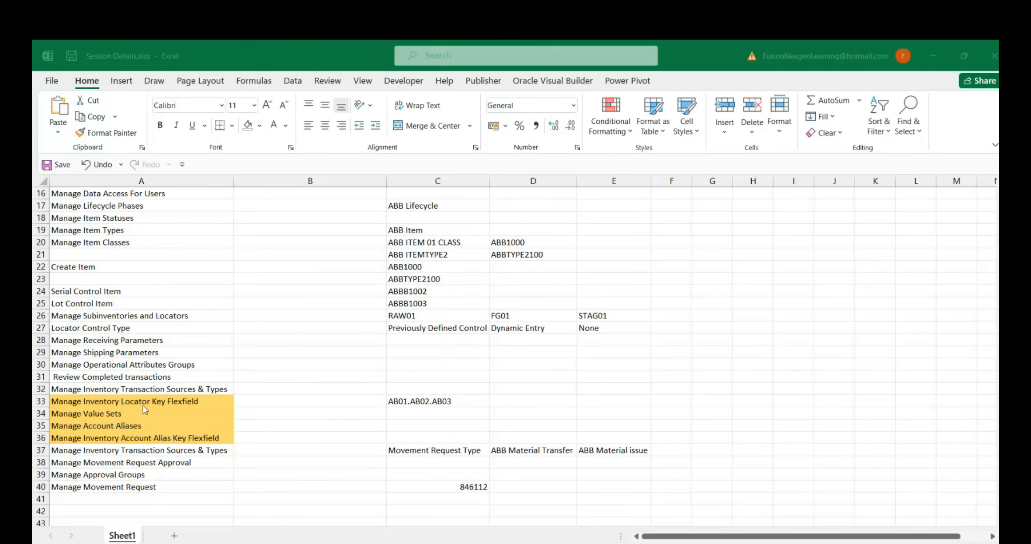
click(142, 499)
text(Manage Pick)
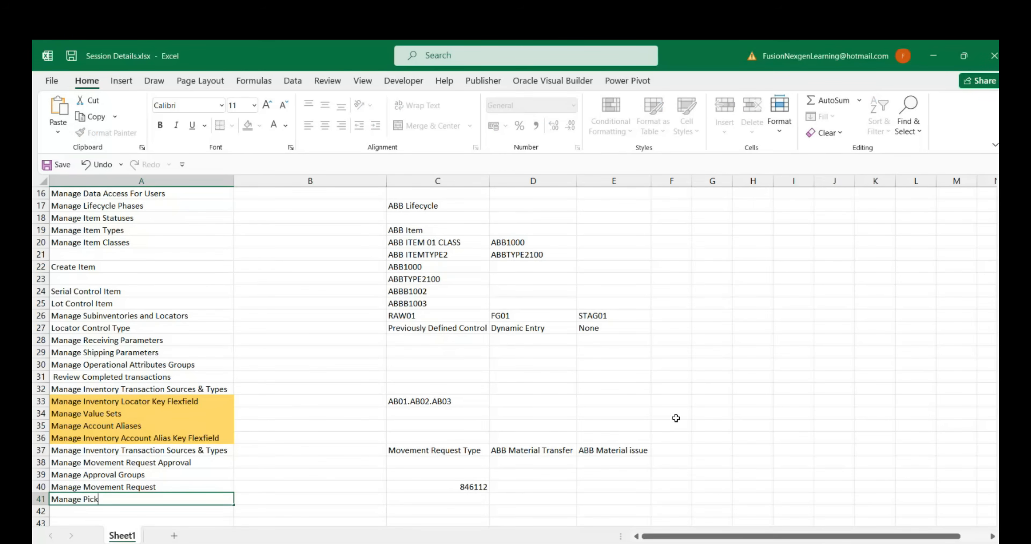
text( Wave release Rule)
Return to Oracle in the browser, open Manage Pick Wave Release Rules, and start a new rule named ABB Pick wave Rule
key(alt+Tab)
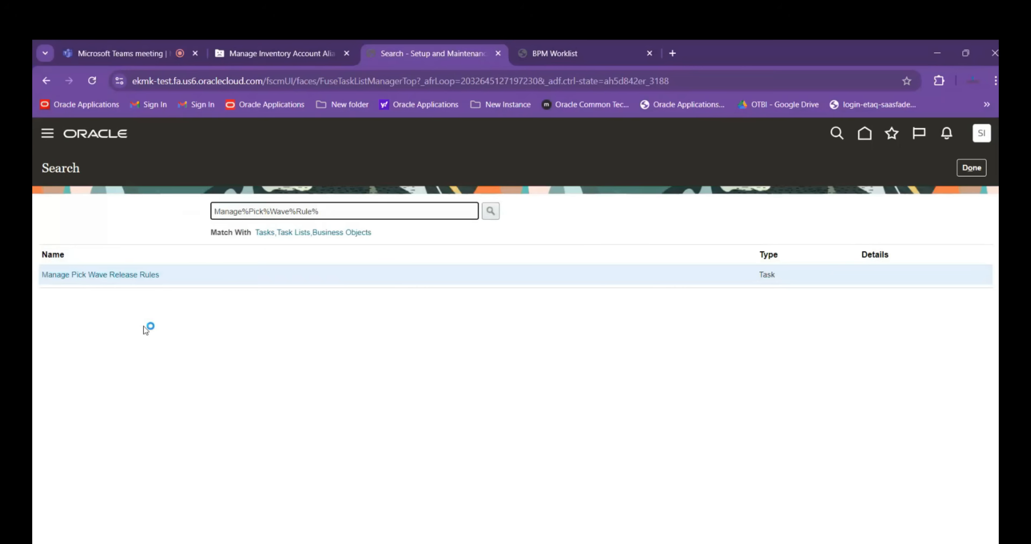
click(112, 274)
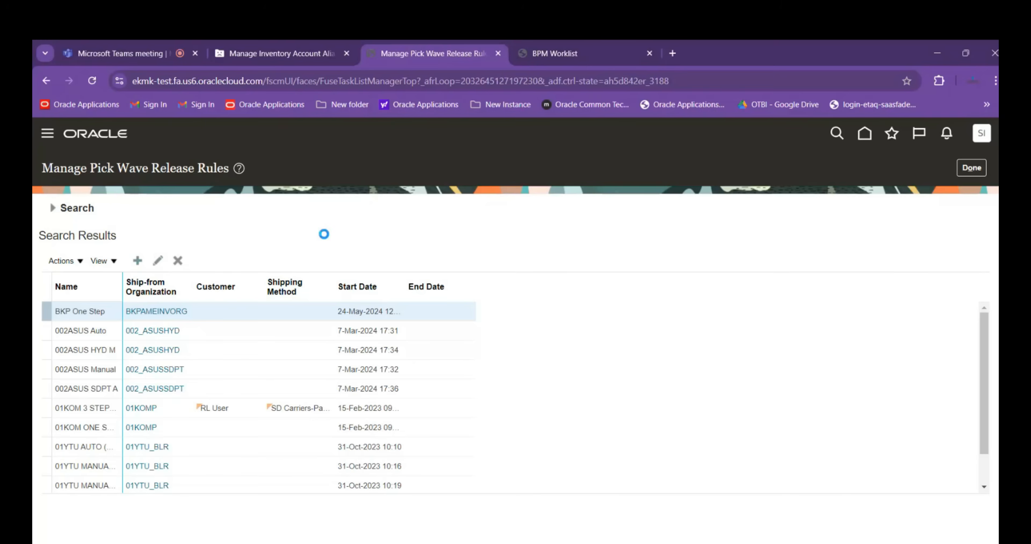
click(308, 212)
text(ABB F)
text(ickwave )
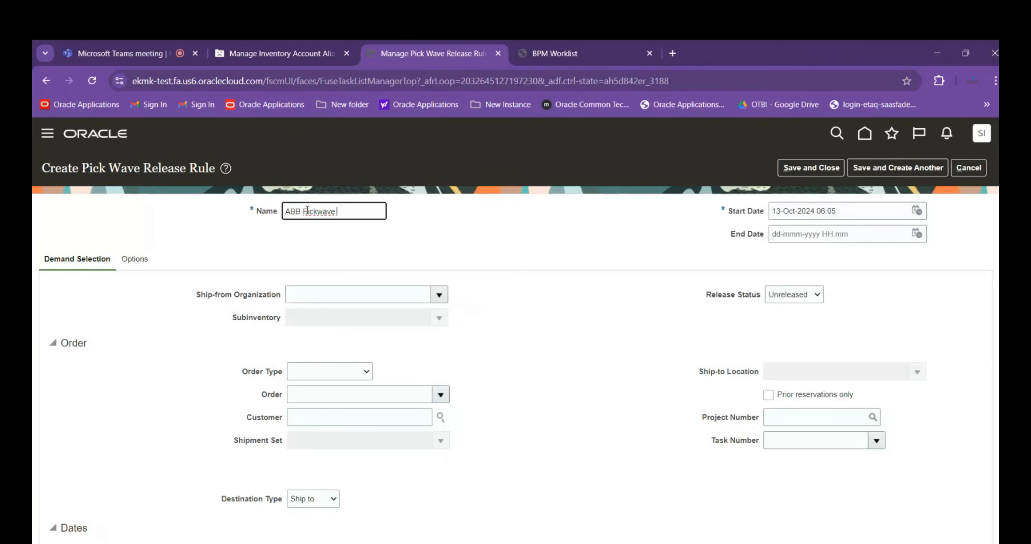
text(Rule)
click(319, 211)
Set the rule's ship-from organization to ABBINV01
click(313, 297)
text(ABB)
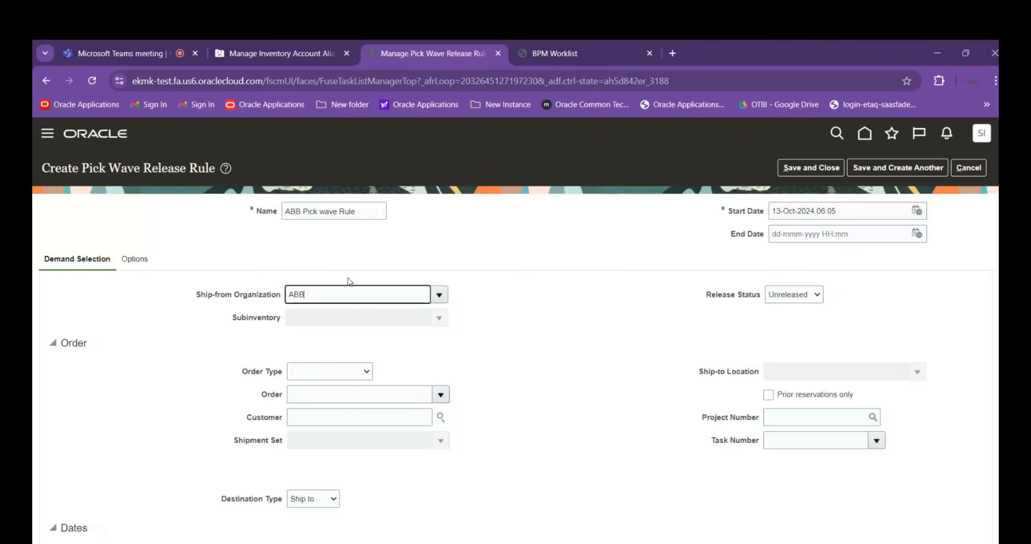
text(INV01)
key(Tab)
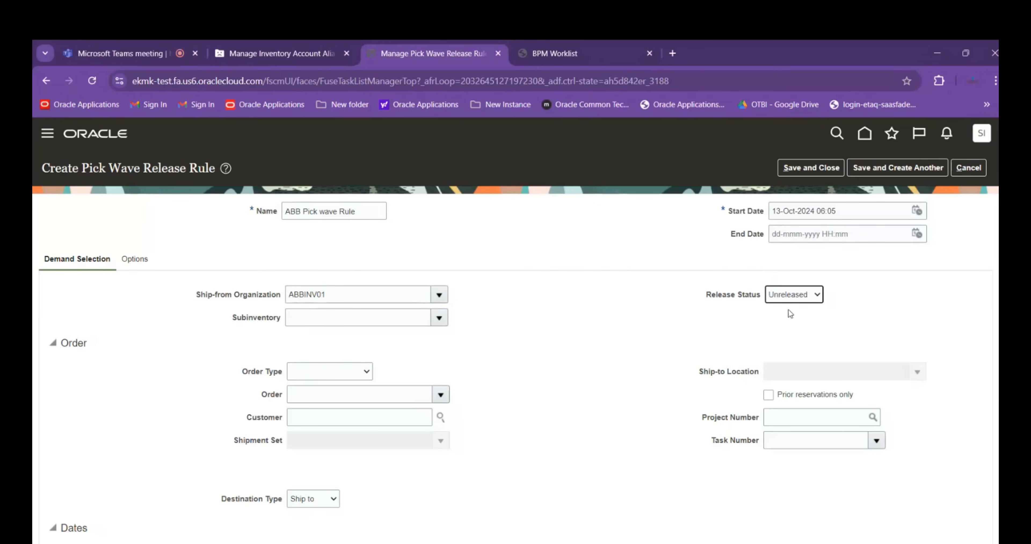
Review the release status choices of the rule and set Release Status to All
click(792, 298)
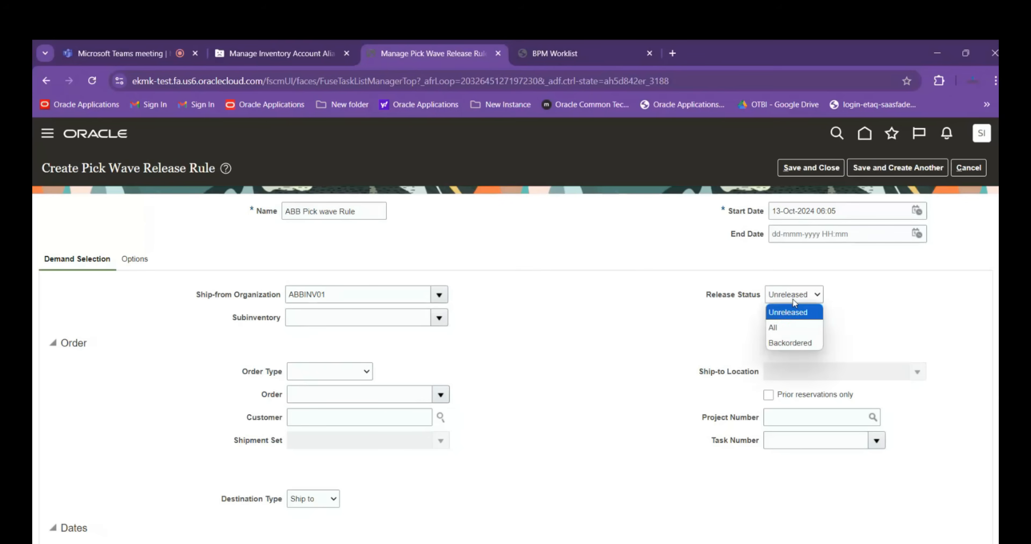
click(786, 329)
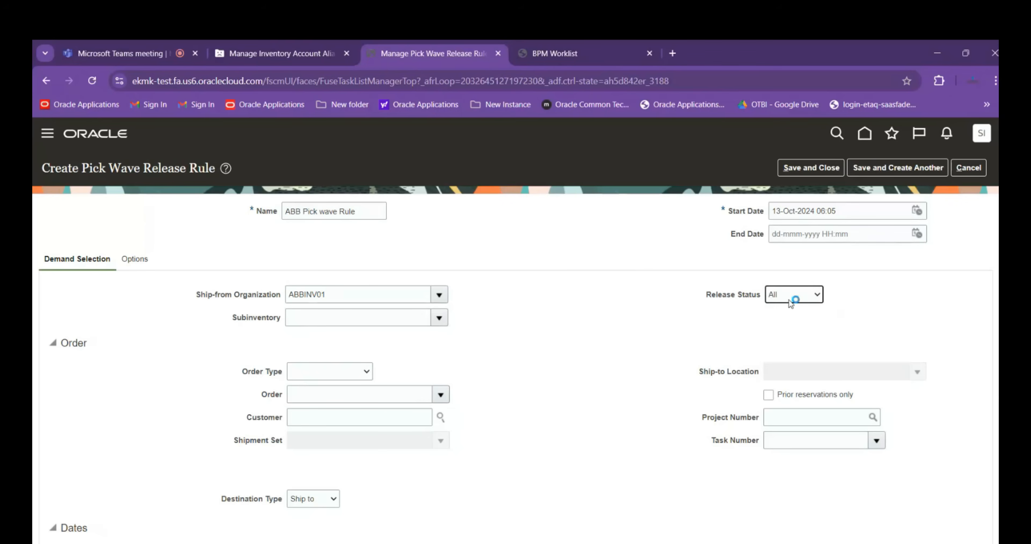
click(789, 300)
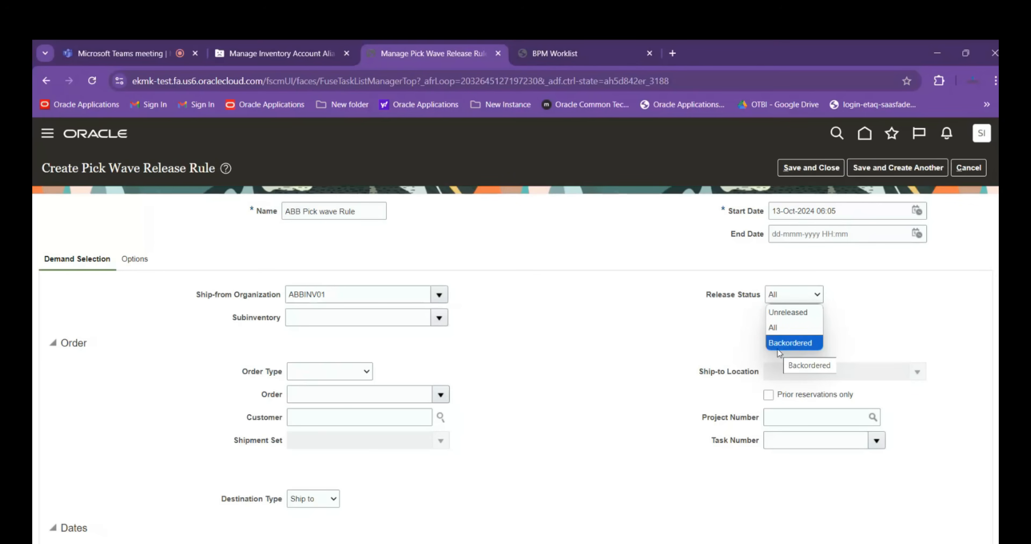
click(774, 328)
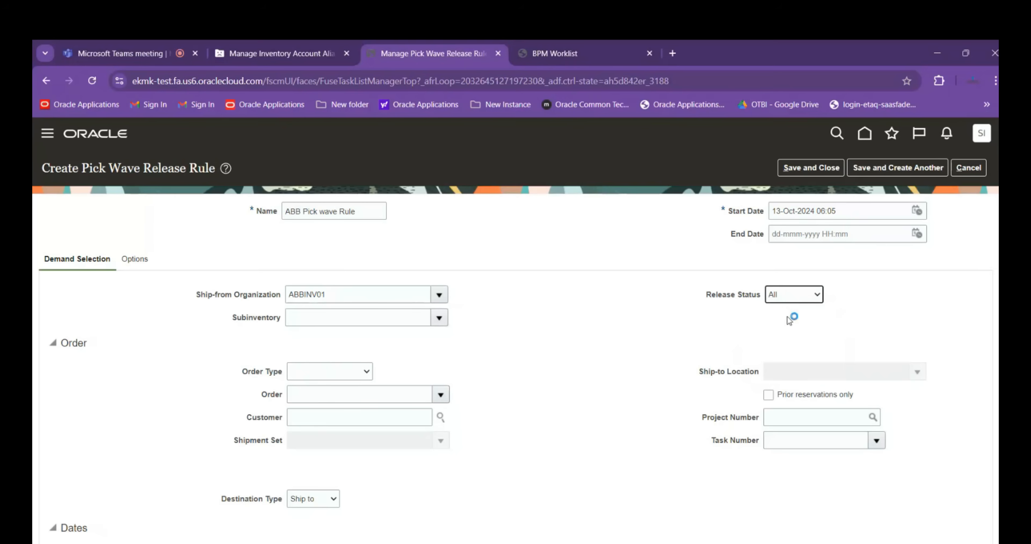
click(790, 300)
click(771, 314)
click(791, 298)
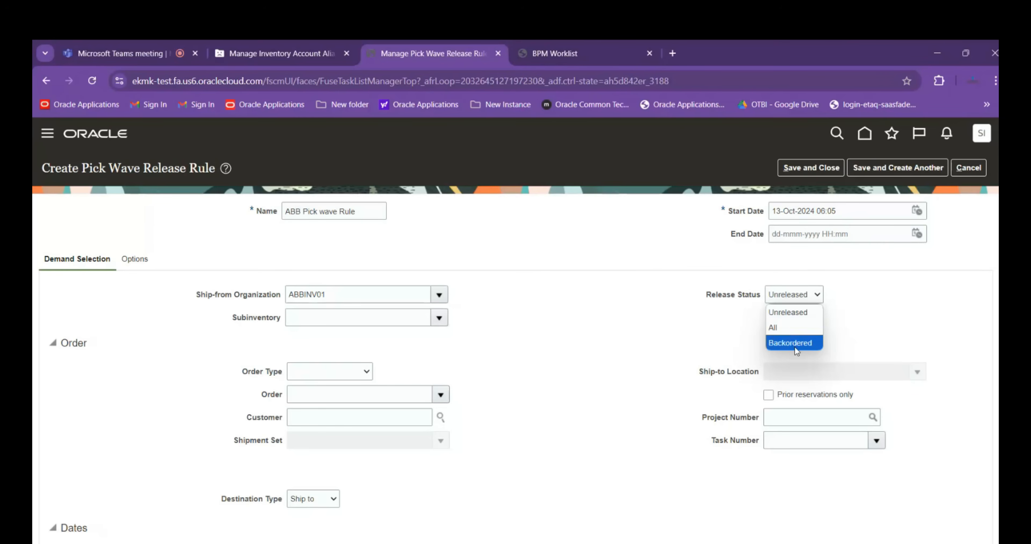
click(794, 332)
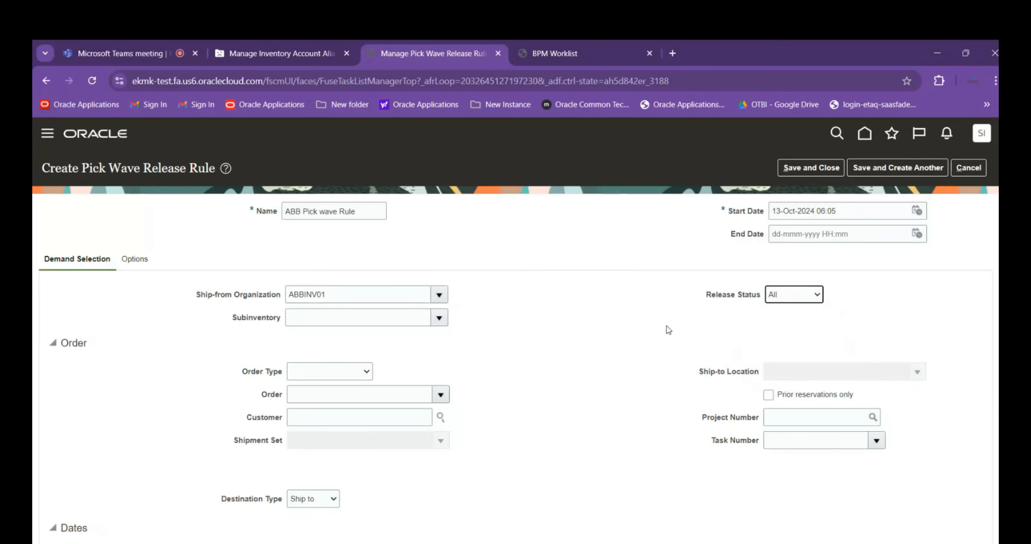
In the rule's fulfillment options, set the pick-from subinventory to RAW01 and the pick-from locator to ELE.A01.A02.A03
scroll(640, 320, down, 4)
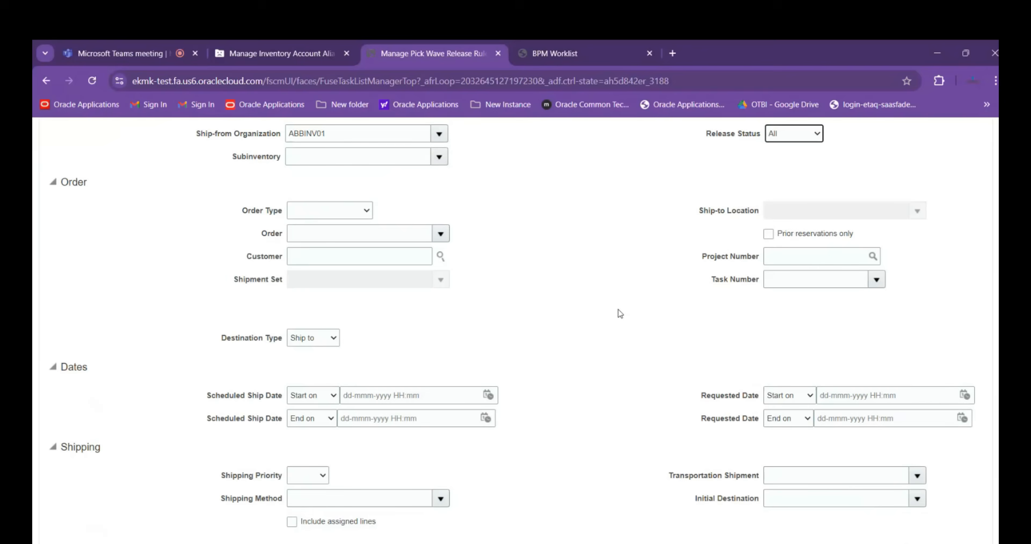
scroll(640, 296, up, 4)
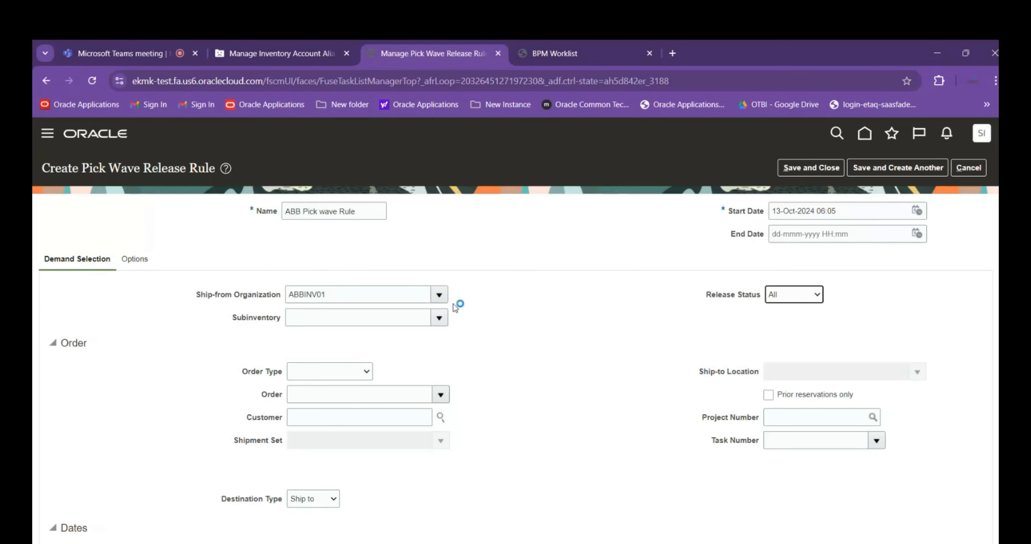
click(137, 261)
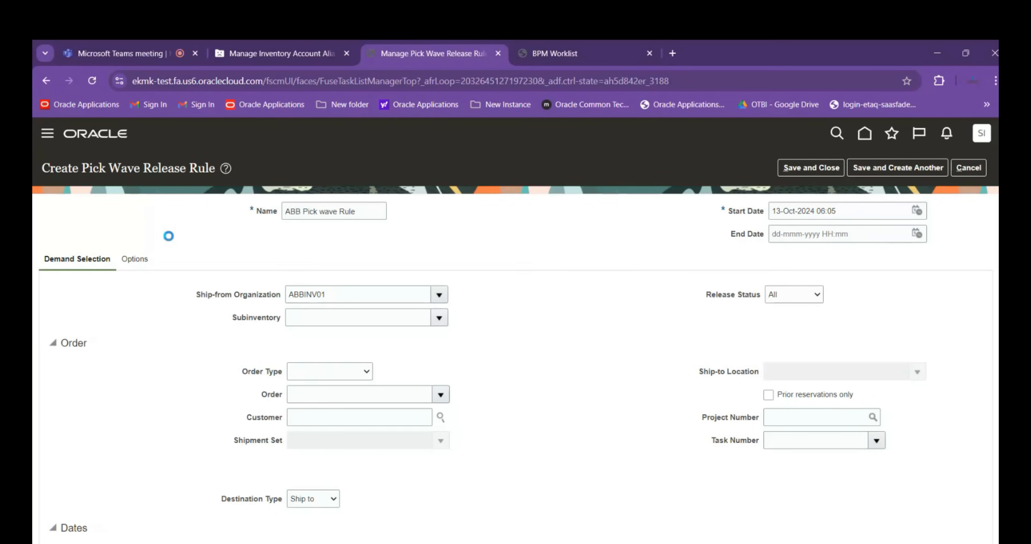
scroll(169, 236, down, 2)
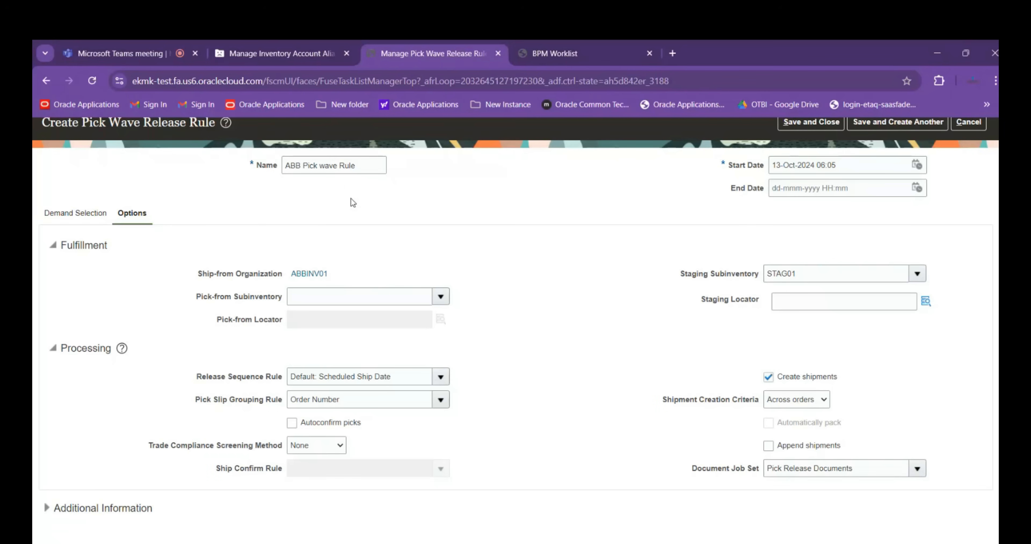
click(326, 292)
click(440, 296)
click(320, 343)
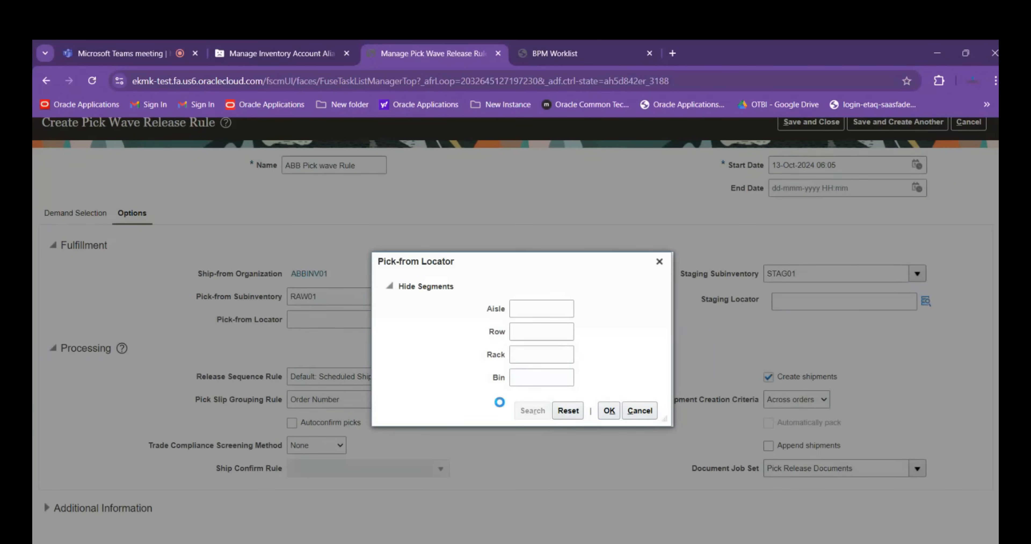
click(432, 349)
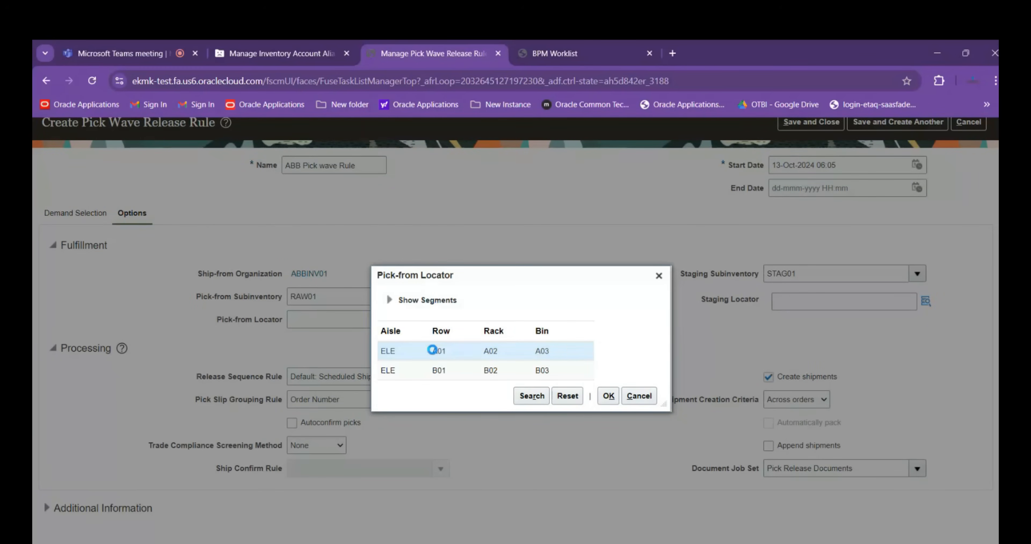
click(609, 410)
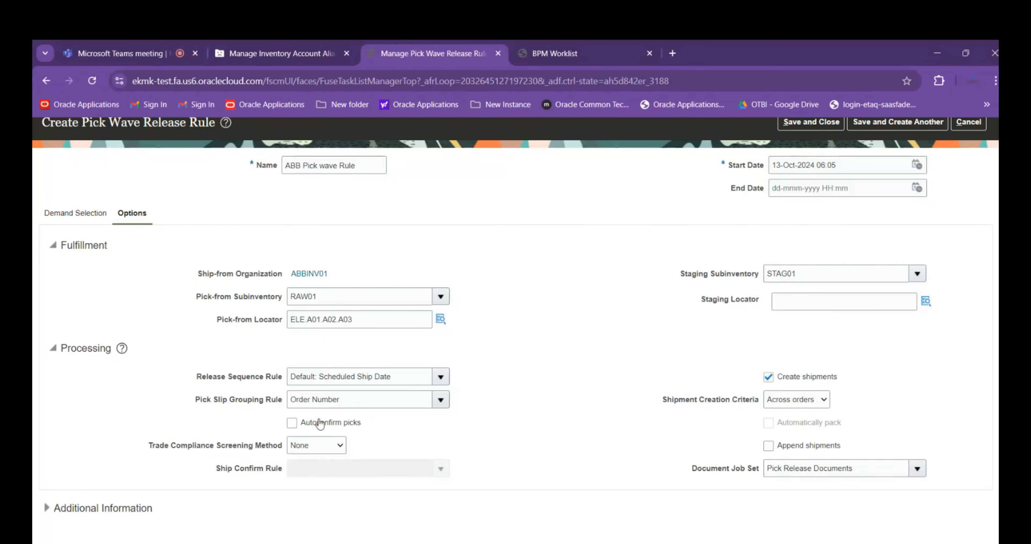
Keep Autoconfirm picks off, save and close the rule, and exit Manage Pick Wave Release Rules
click(291, 423)
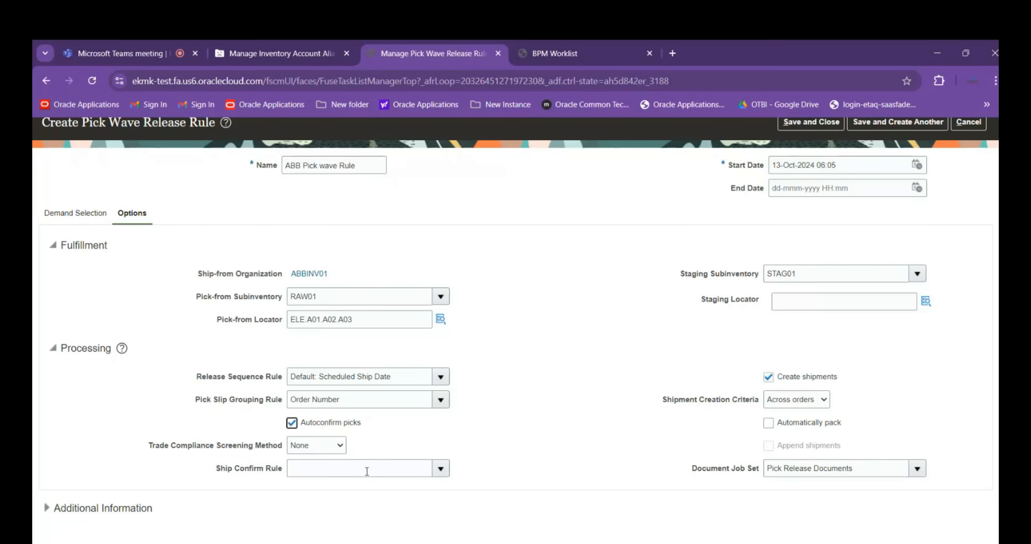
click(292, 423)
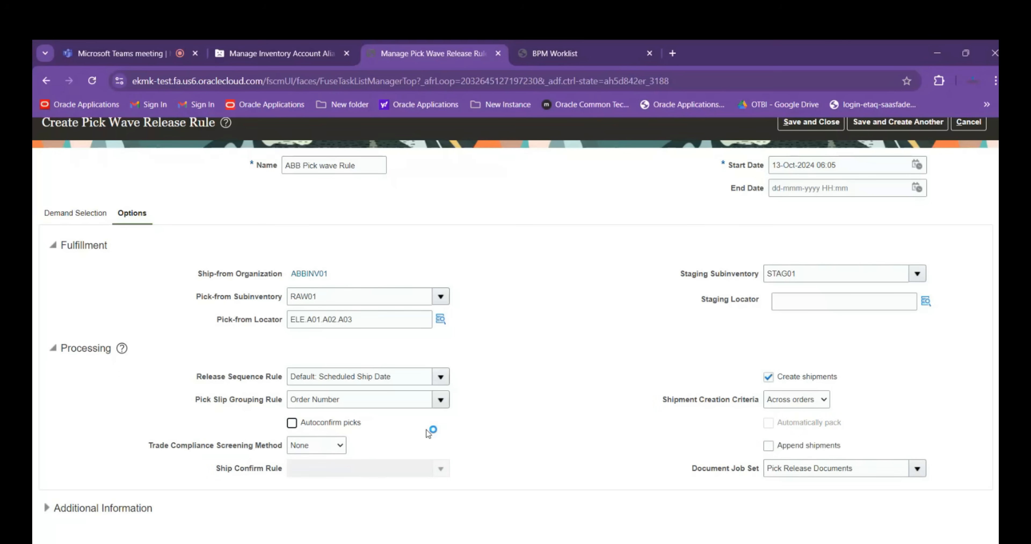
scroll(520, 421, up, 1)
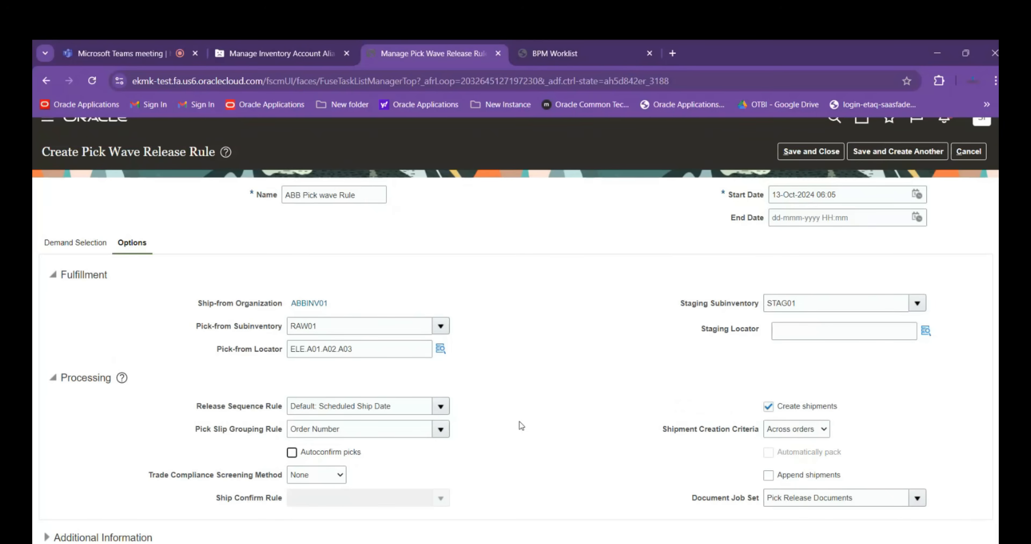
scroll(519, 421, up, 1)
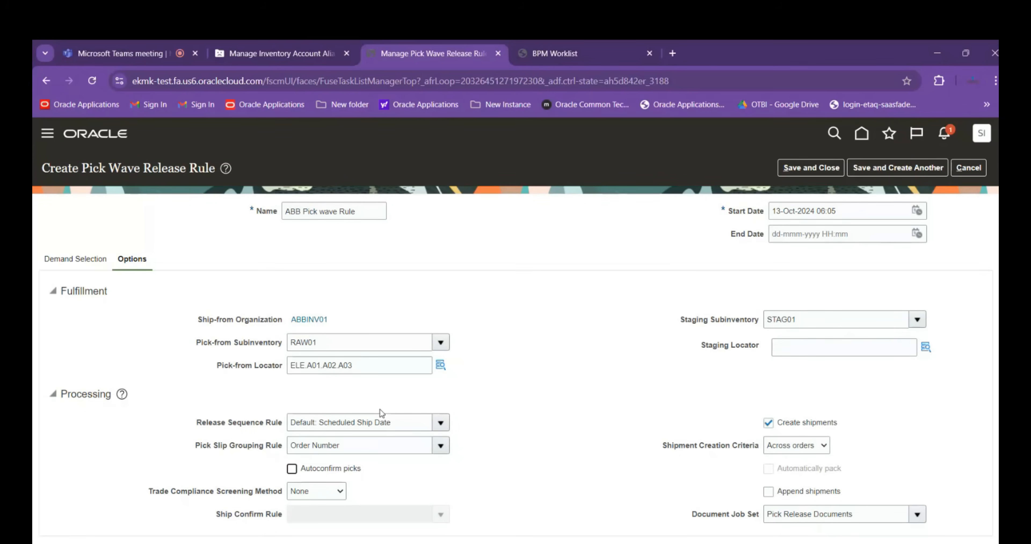
scroll(377, 406, down, 1)
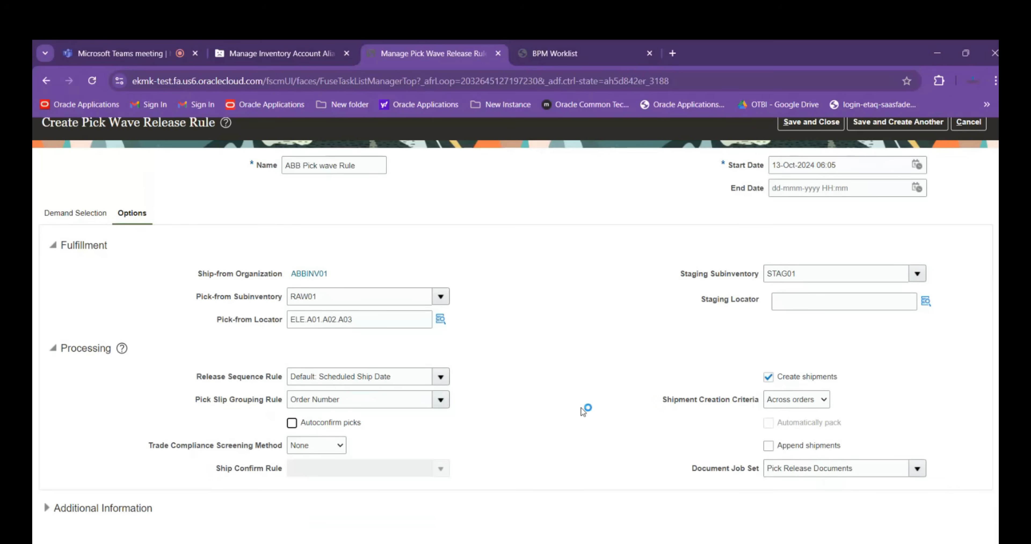
scroll(581, 407, up, 1)
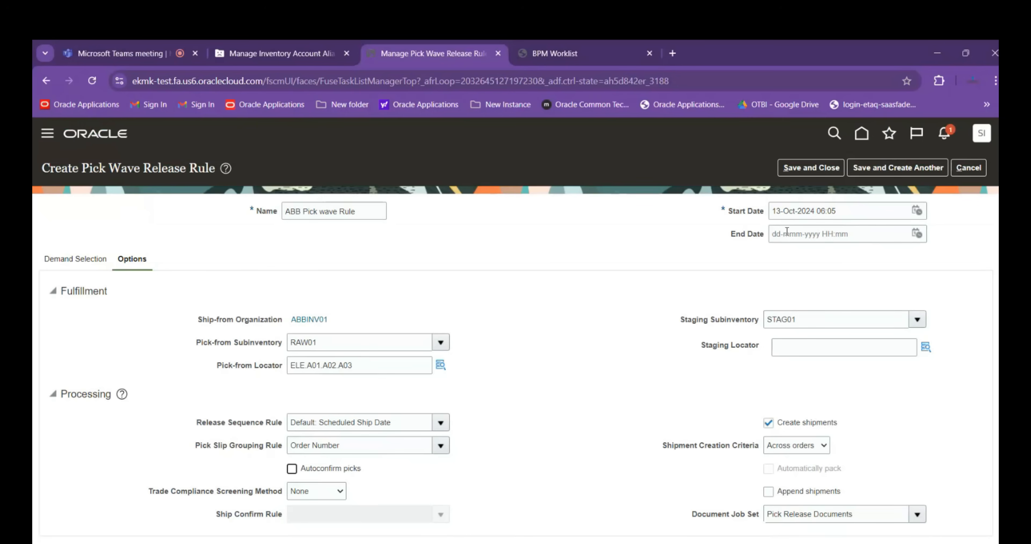
click(810, 167)
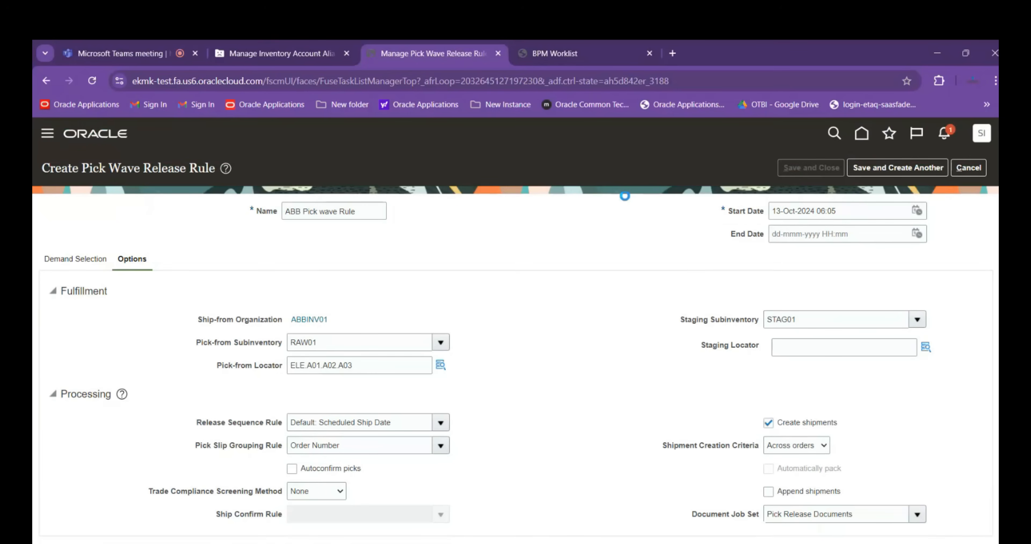
click(971, 167)
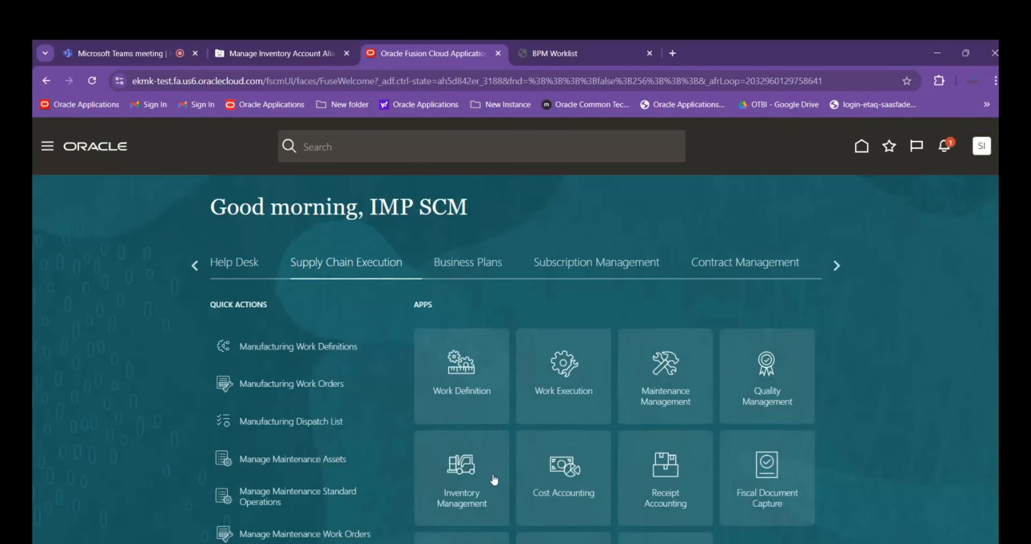
Open Inventory Management for ABBINV01 and start the Create Pick Wave task from the Picks tasks
click(494, 479)
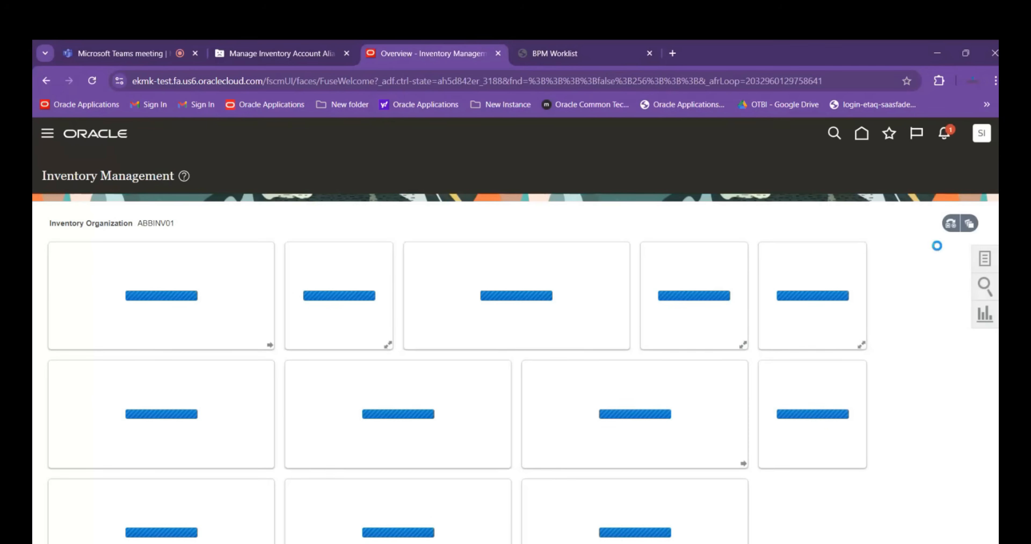
click(985, 259)
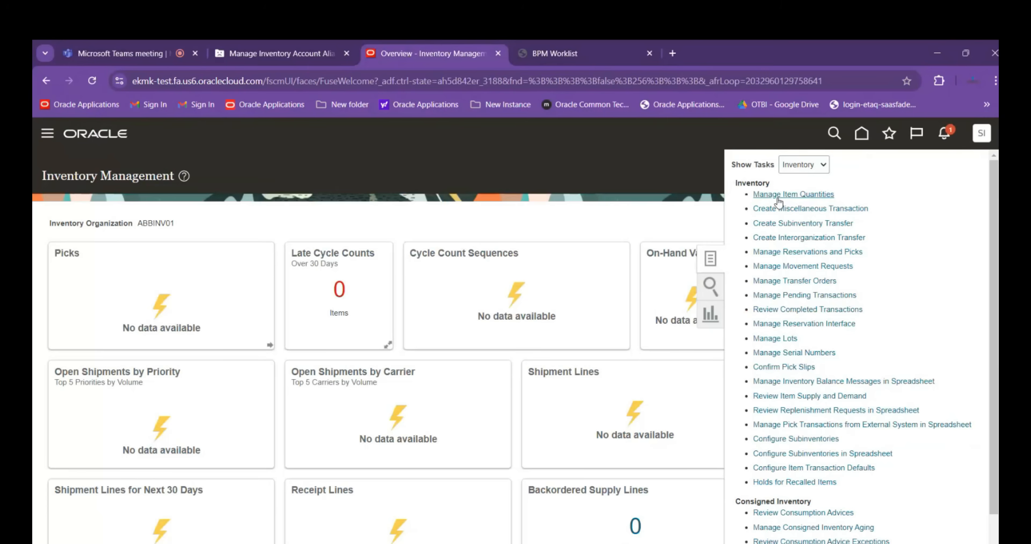
click(808, 166)
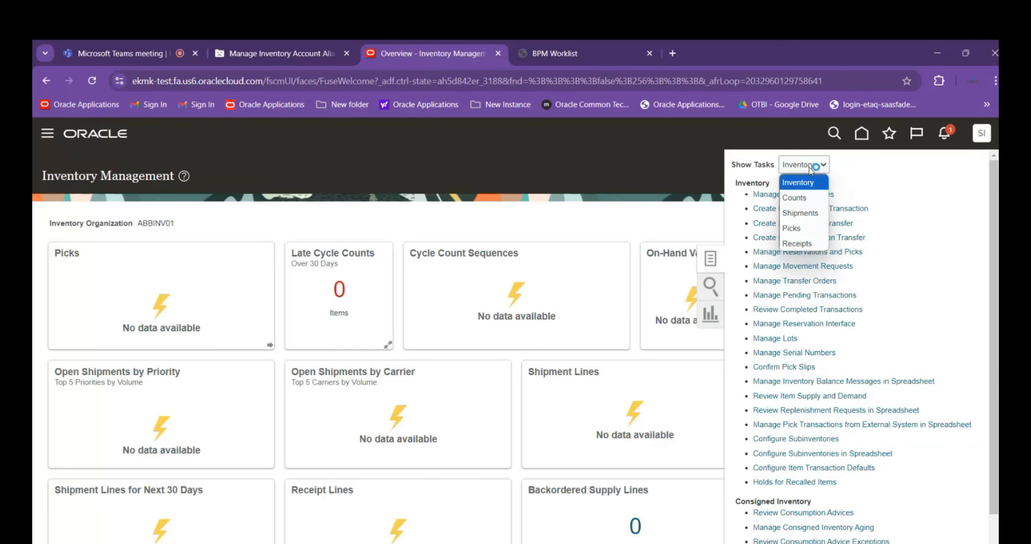
click(812, 228)
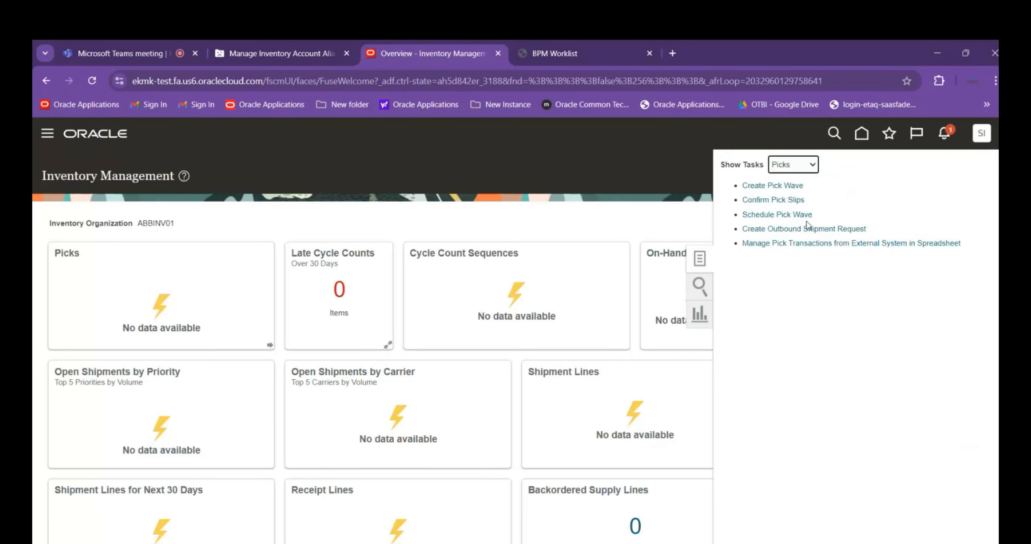
click(772, 187)
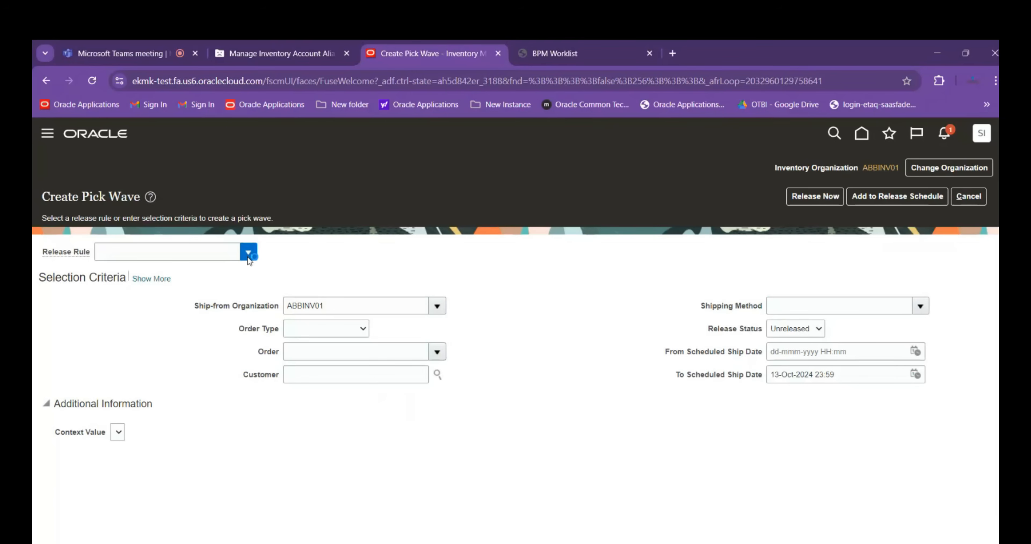
Select ABB Pick wave Rule as the pick wave's release rule and review its detailed demand selection criteria and fulfillment options
click(200, 254)
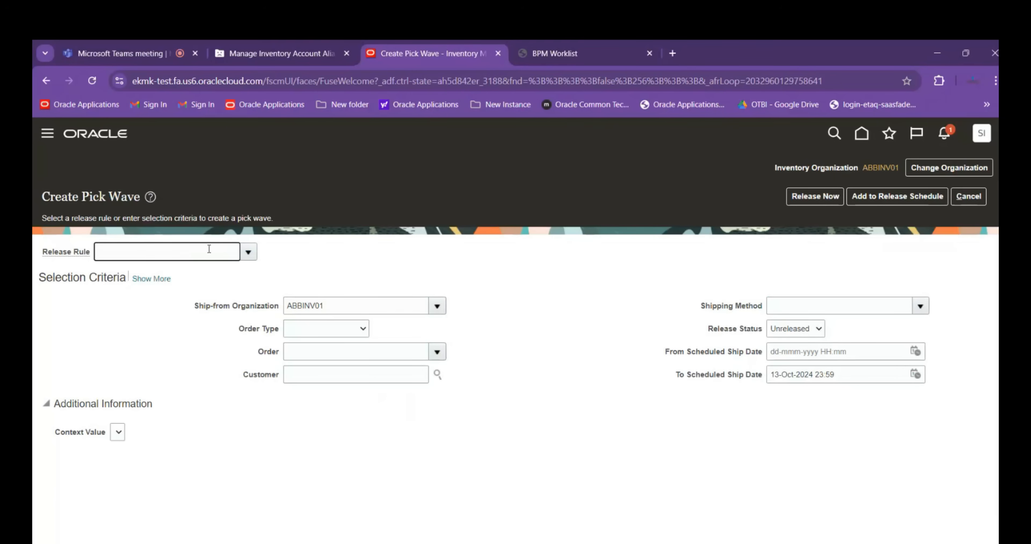
text(A)
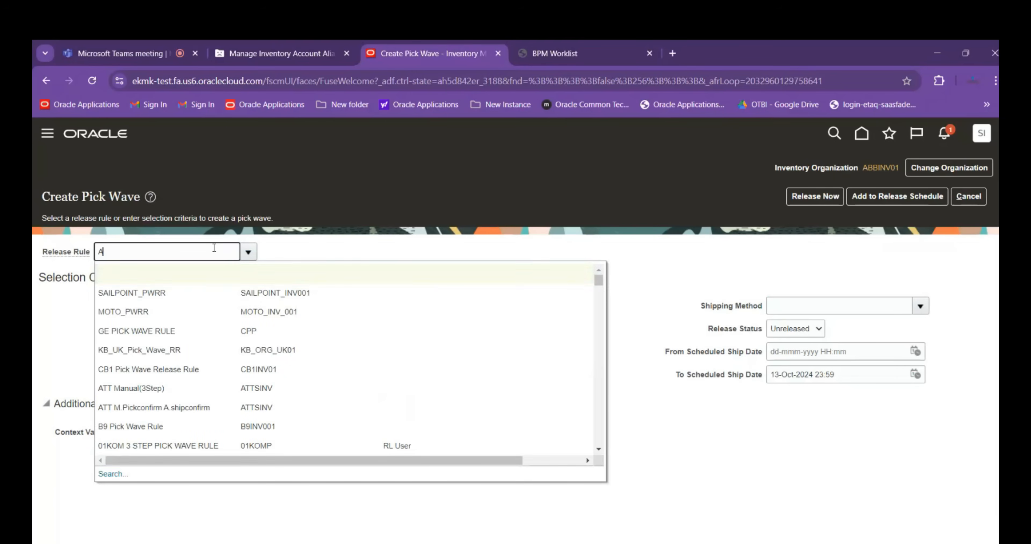
text(BB)
key(Tab)
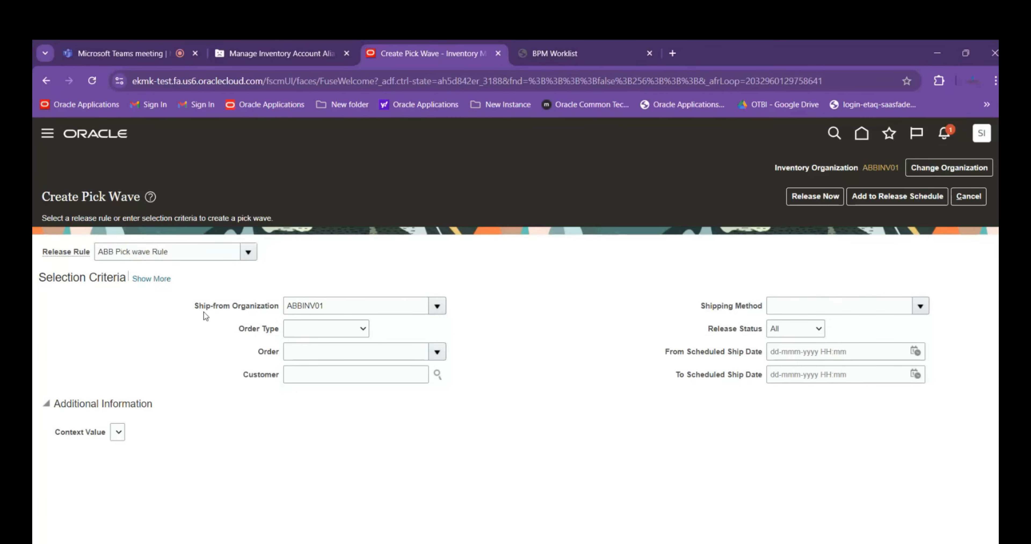
click(155, 280)
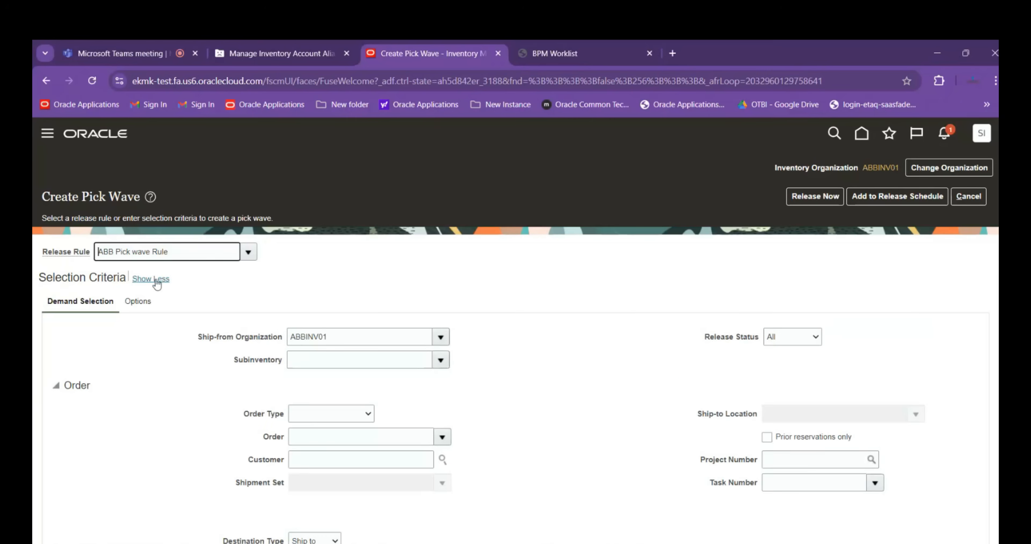
scroll(273, 286, down, 1)
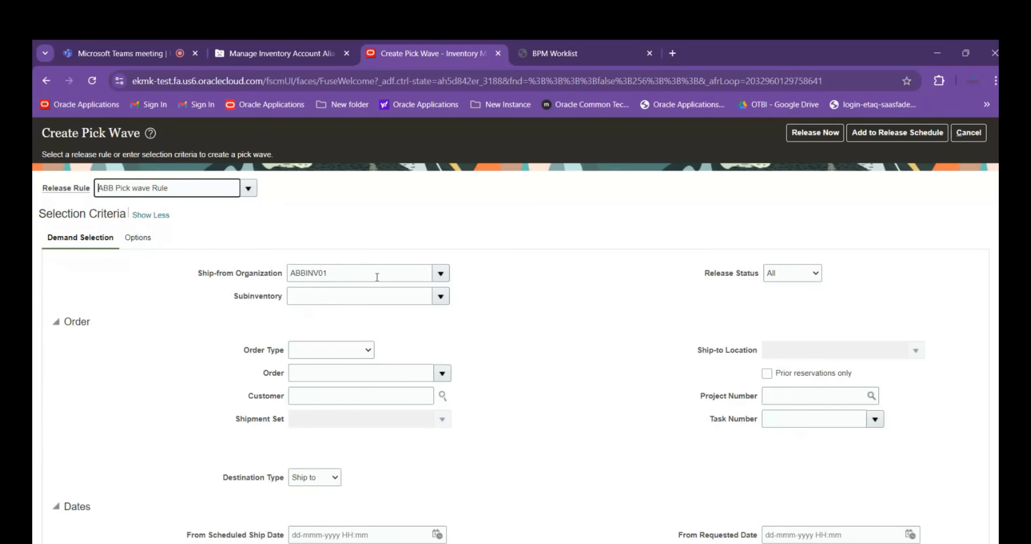
click(137, 239)
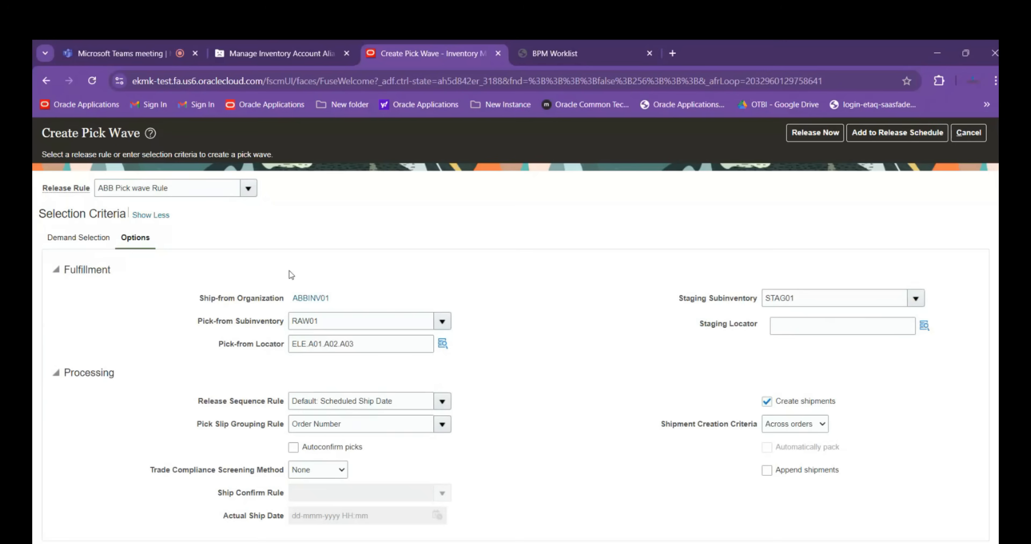
click(150, 216)
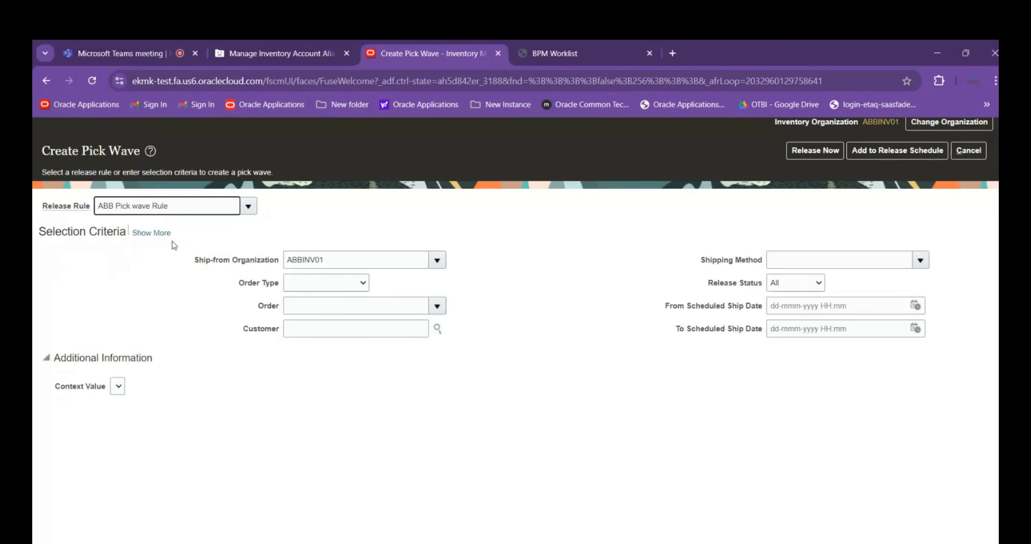
Review the order type choices, leave Order Type blank, and try to release the pick wave immediately
click(354, 288)
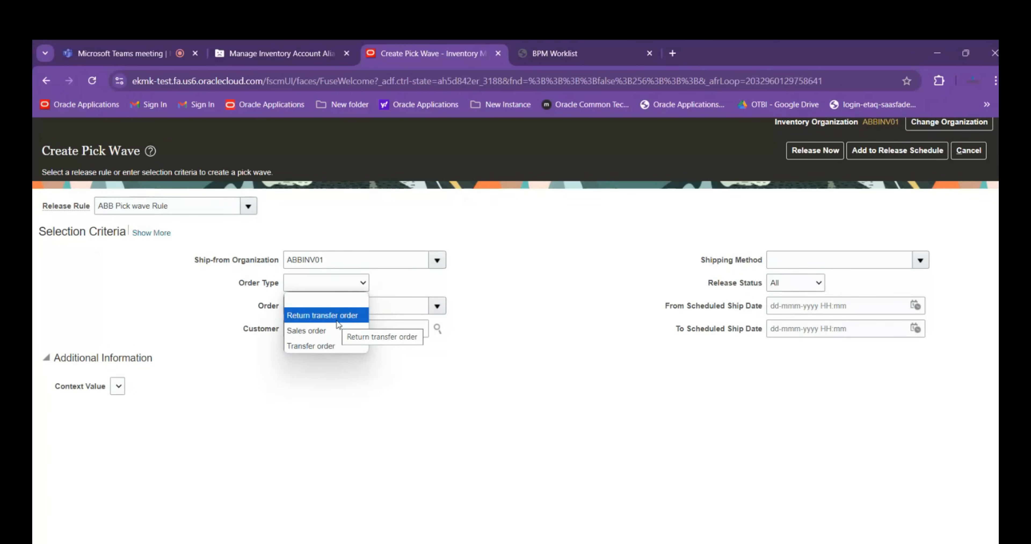
click(336, 305)
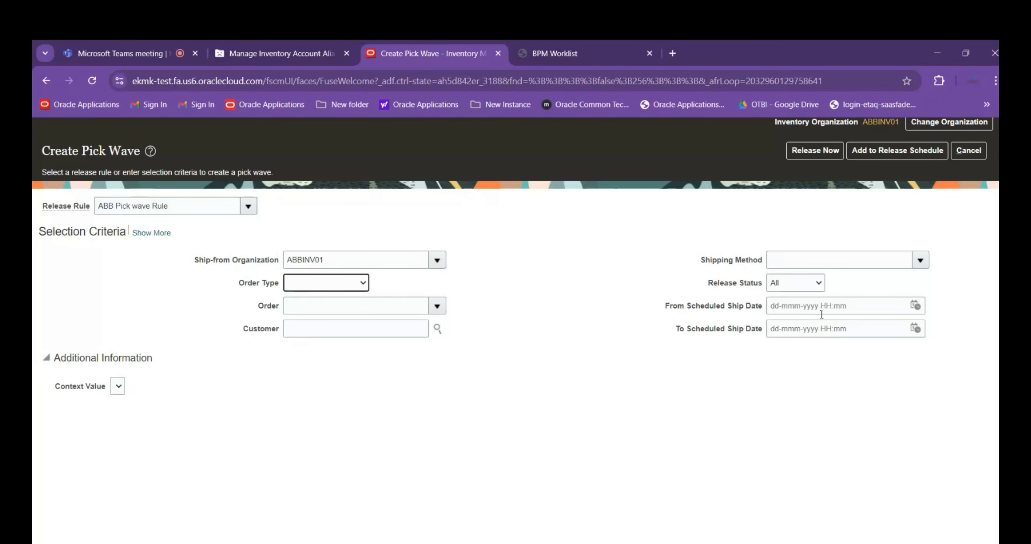
click(809, 155)
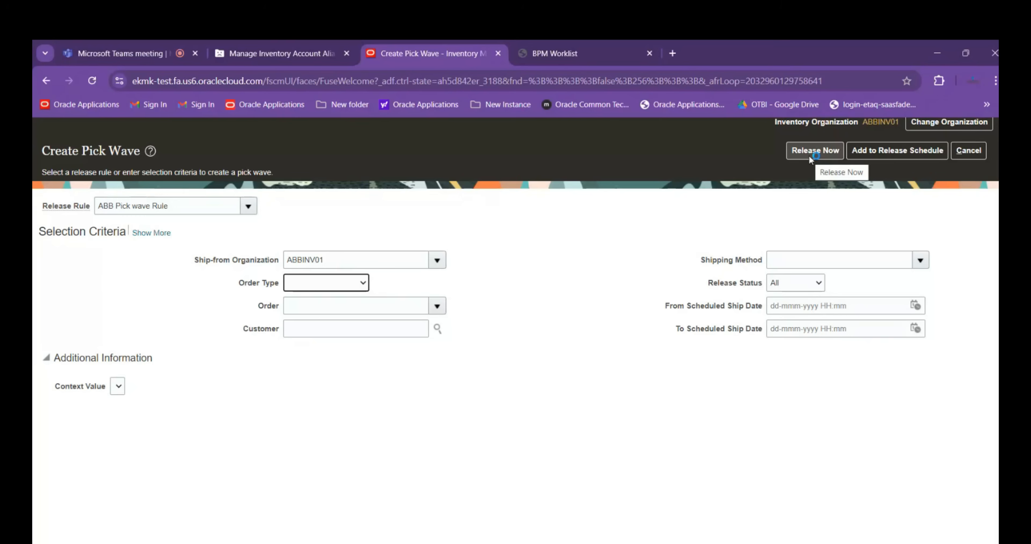
click(811, 155)
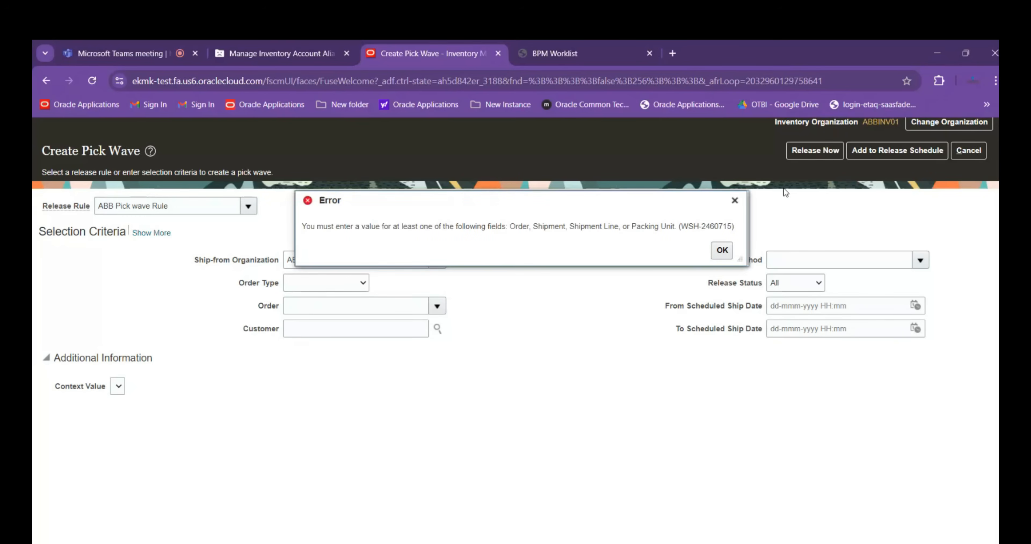
click(722, 250)
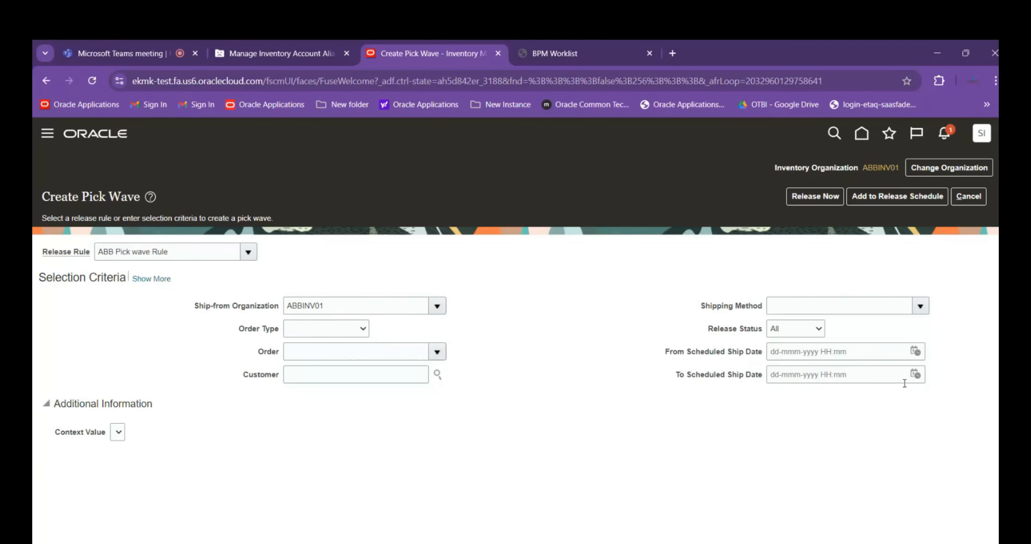
Review the pick wave's detailed fulfillment options and demand selection criteria, and cancel creating the pick wave
click(151, 278)
scroll(616, 280, down, 3)
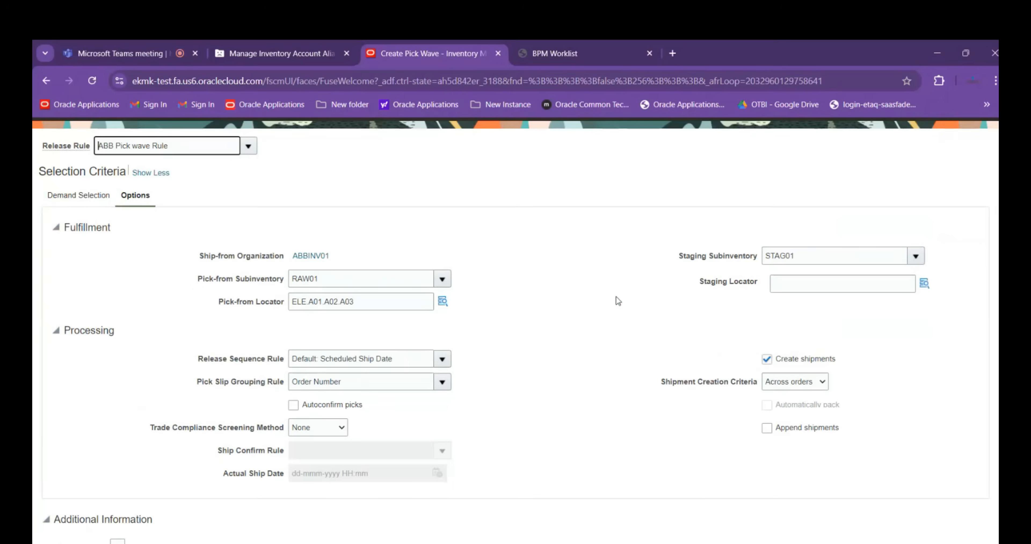
click(74, 198)
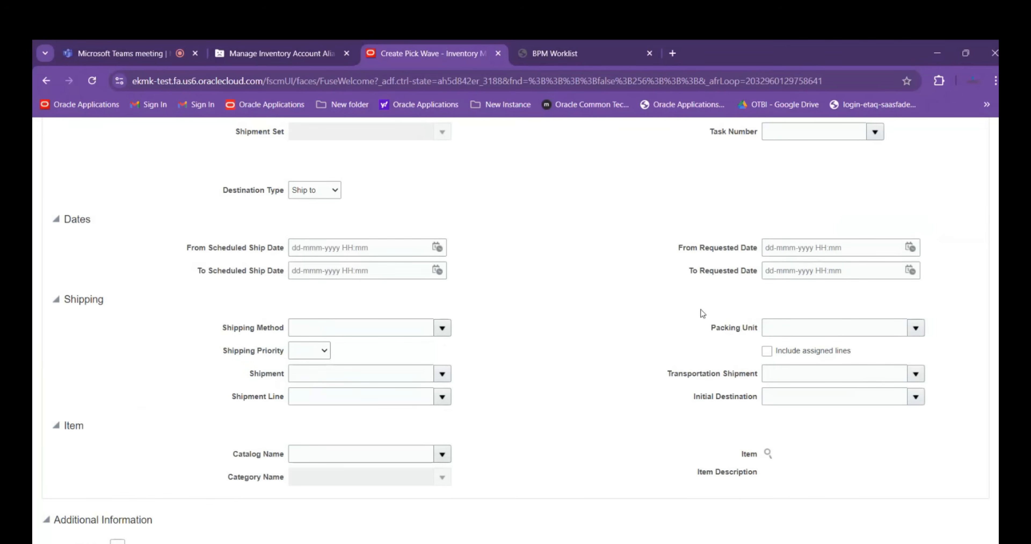
scroll(700, 309, up, 5)
scroll(643, 324, down, 5)
scroll(920, 310, up, 10)
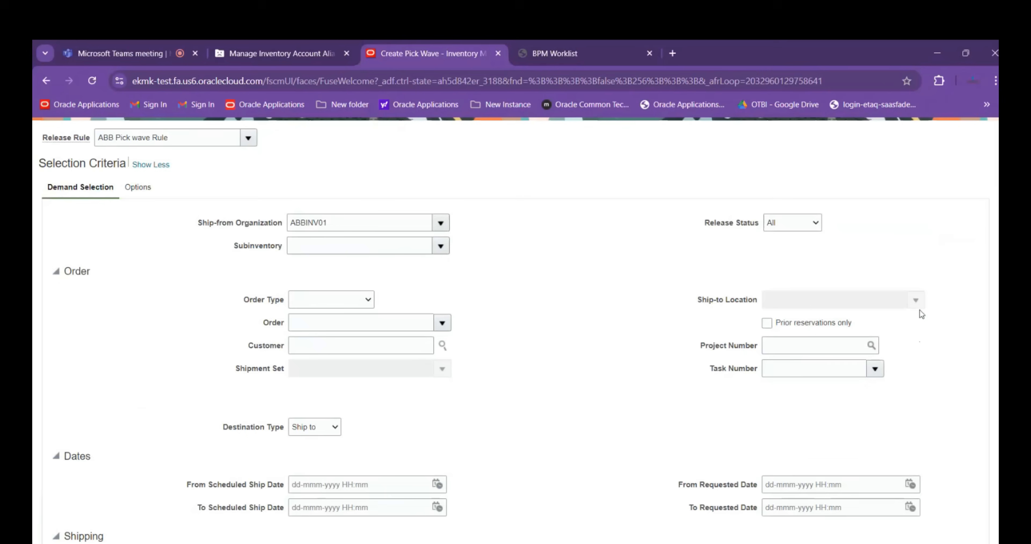
click(970, 197)
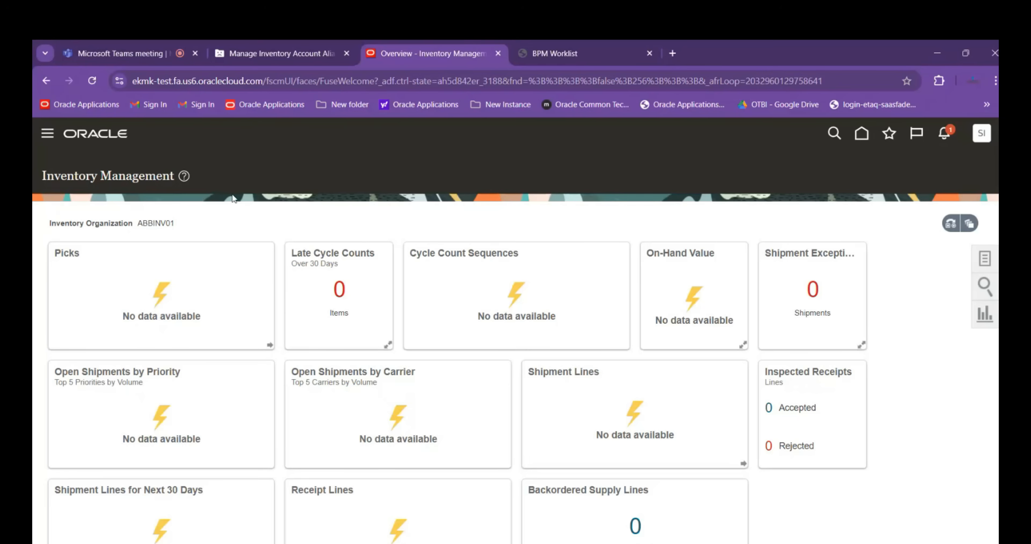
Open Manage Movement Requests from the inventory tasks and start creating a new movement request
click(984, 258)
click(806, 166)
click(802, 177)
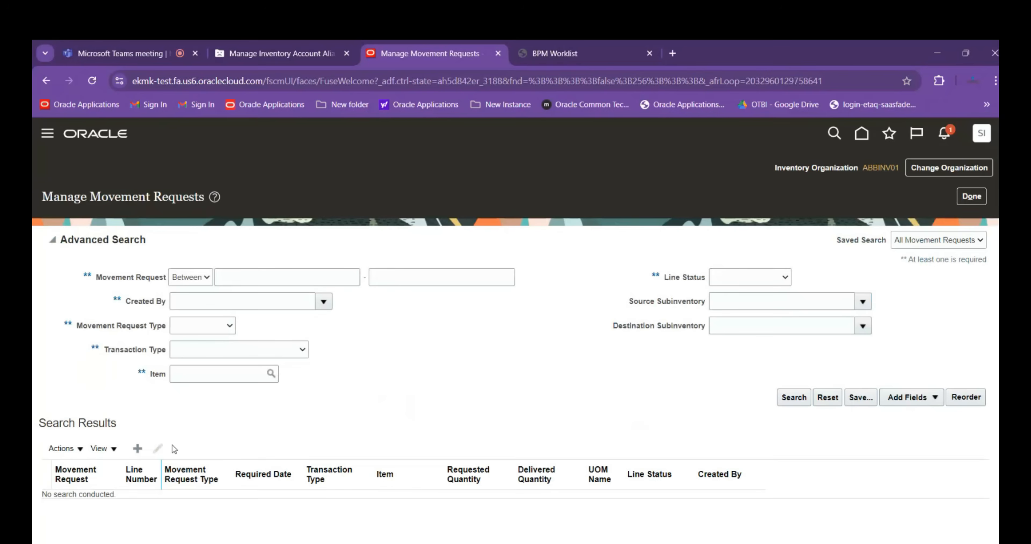
click(142, 449)
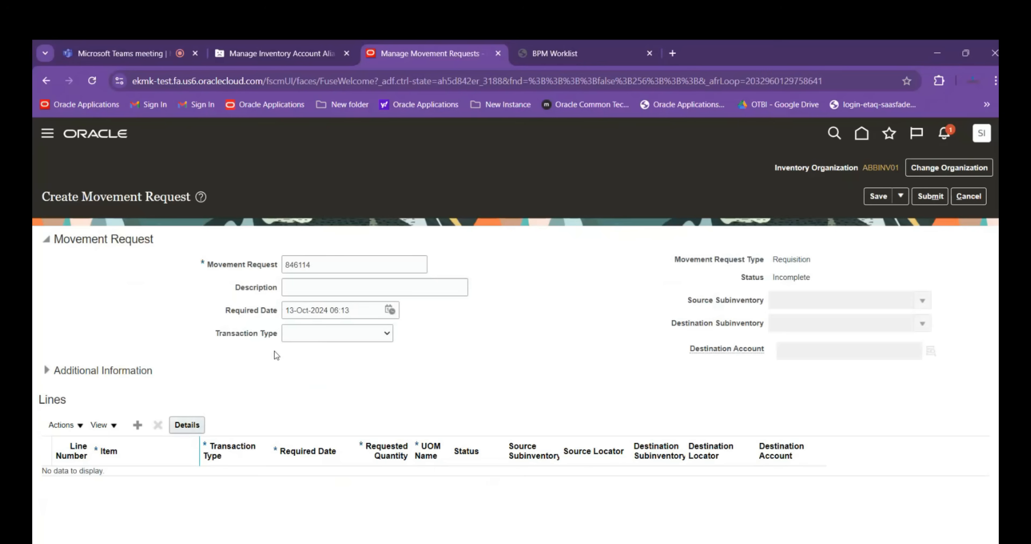
Set the request's transaction type to ABB Material Transfer, source subinventory to RAW01 and destination subinventory to STAG01
click(320, 333)
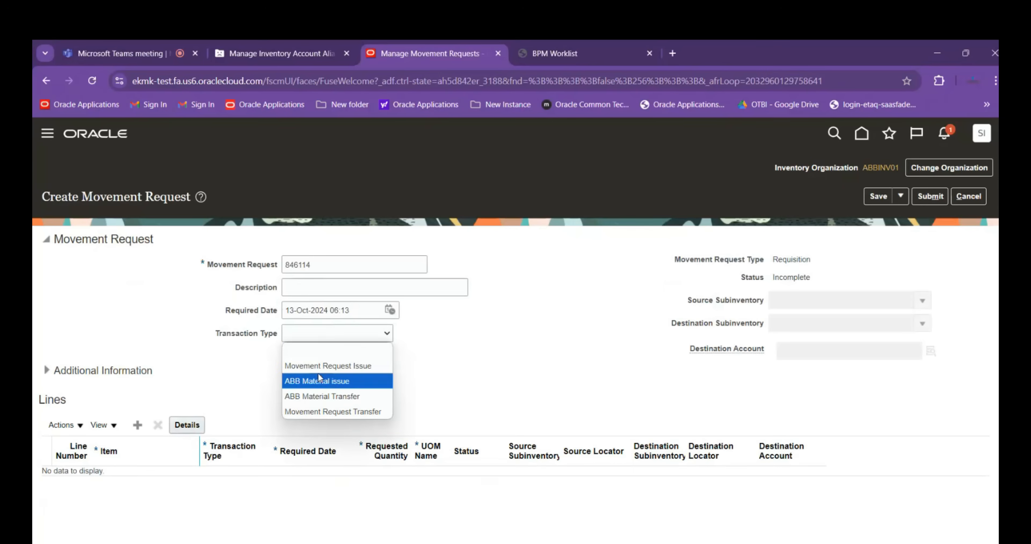
click(321, 397)
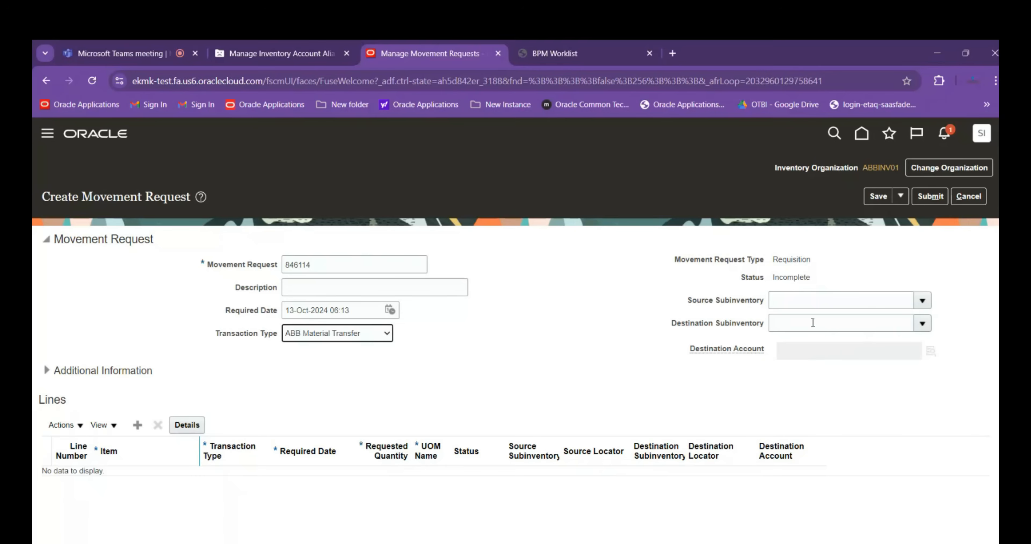
click(917, 301)
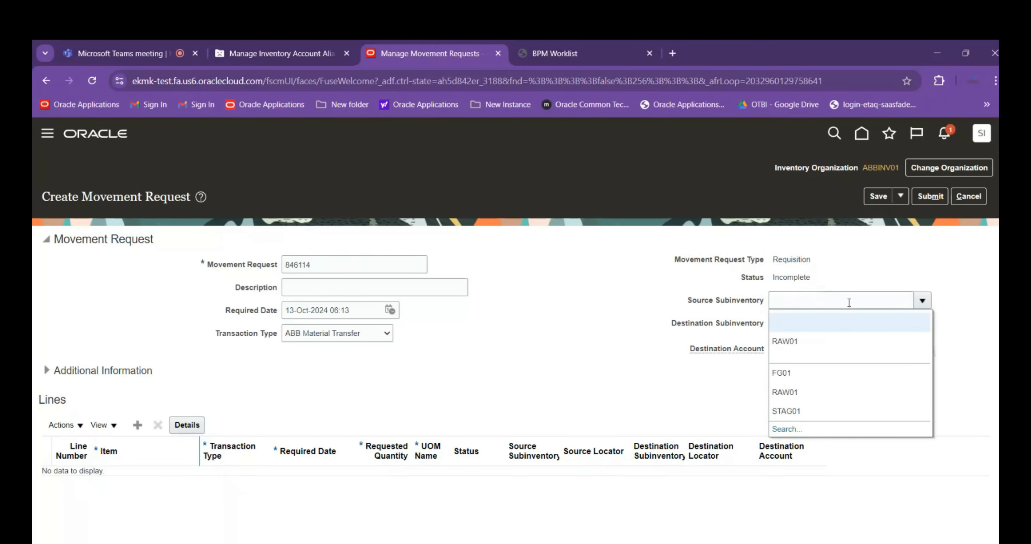
click(835, 342)
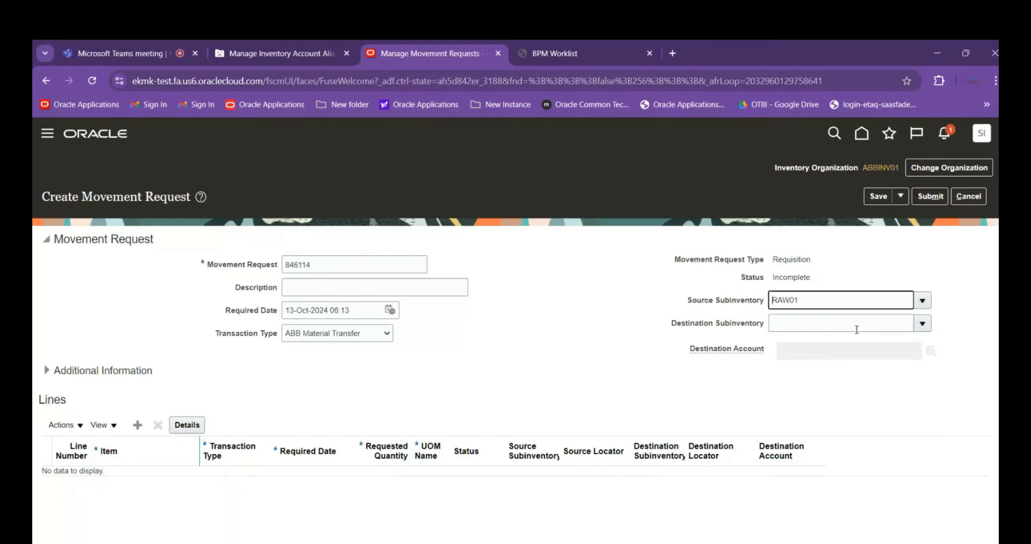
click(920, 323)
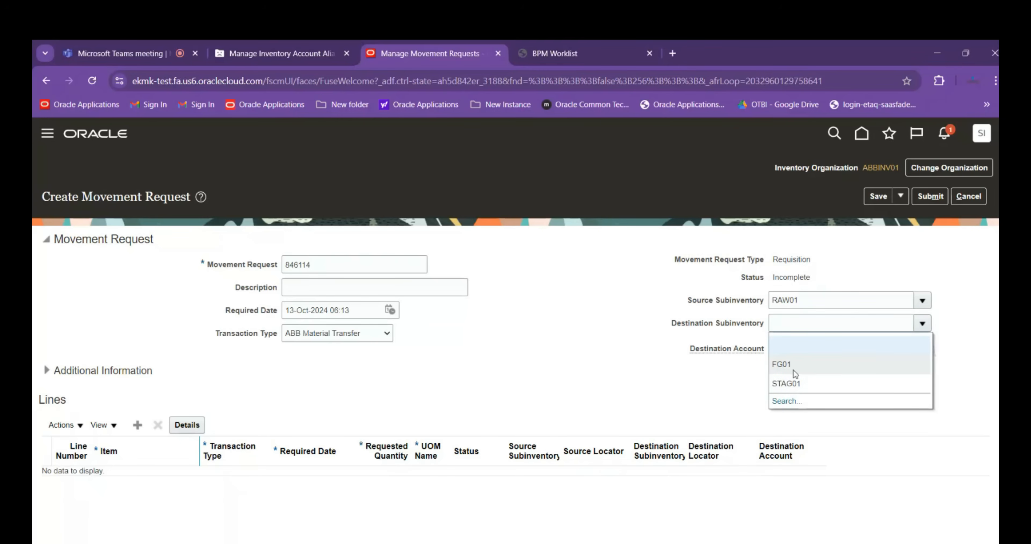
click(797, 383)
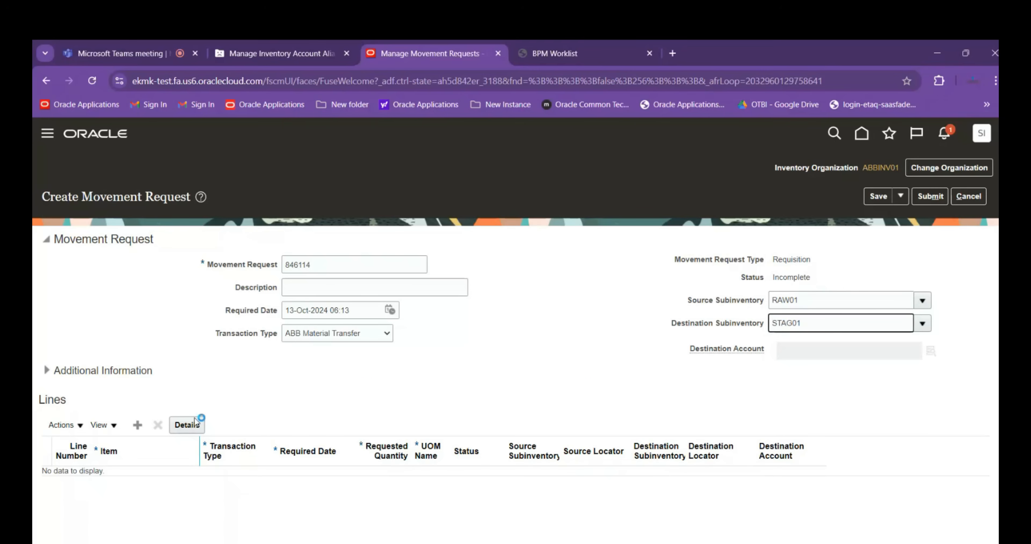
Add a request line, search for items matching ABB, and select item ABB1000 for it
click(138, 425)
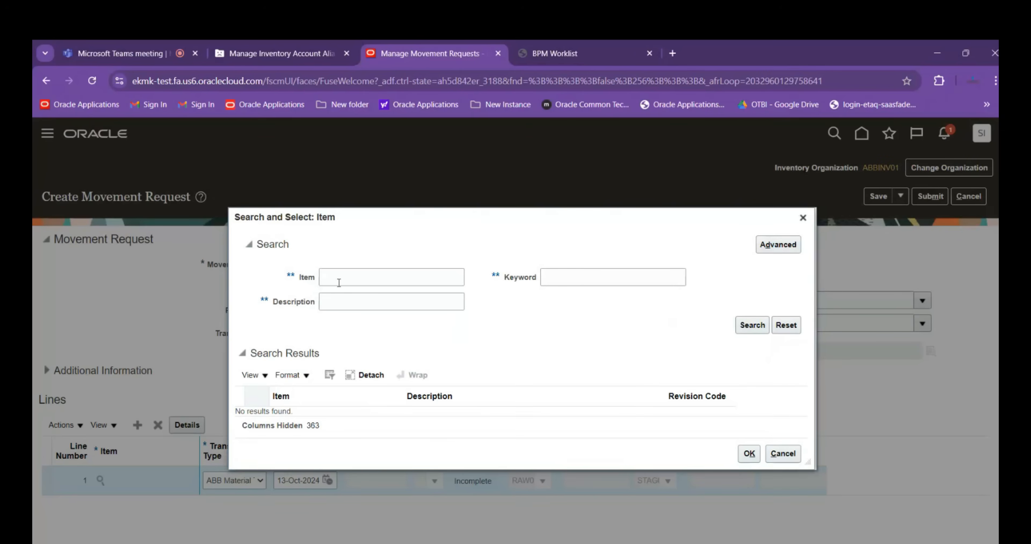
click(338, 275)
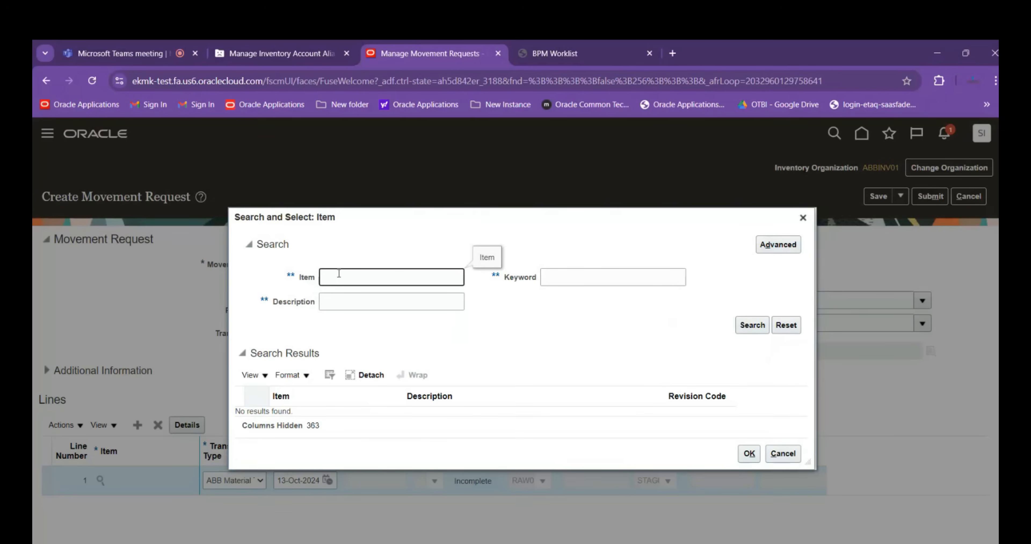
text(ABB)
key(Return)
click(310, 330)
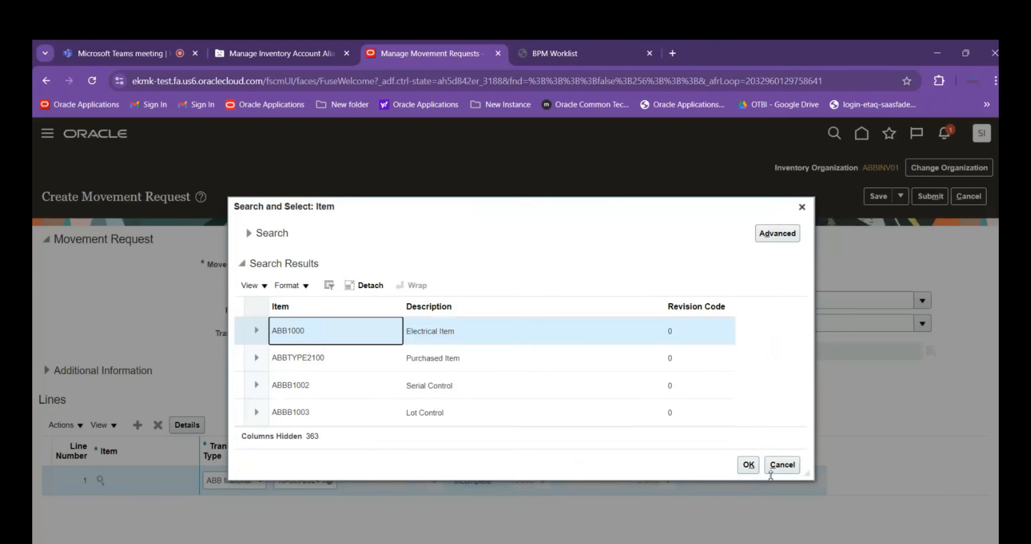
click(748, 465)
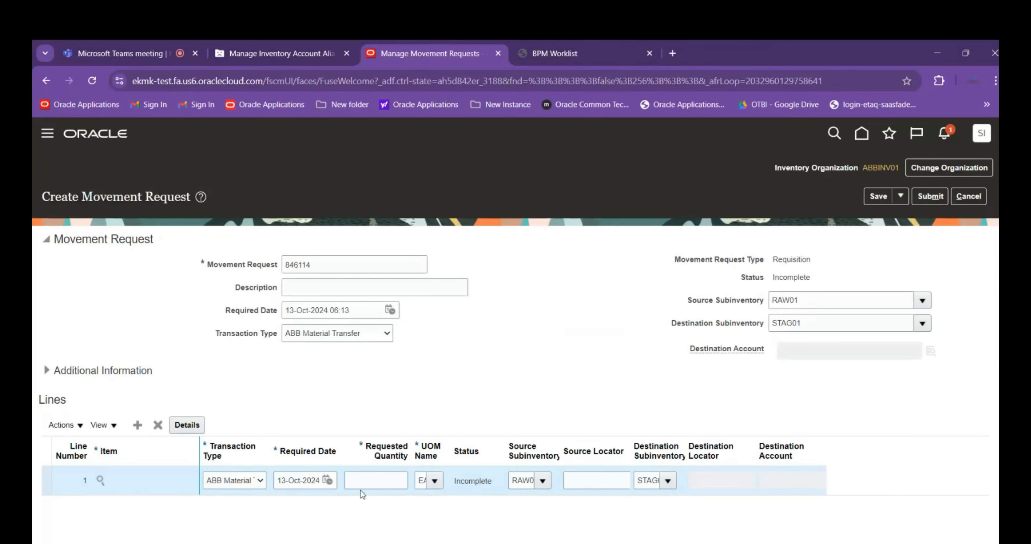
Set the line's requested quantity to 10 and its unit of measure to EA
click(361, 482)
text(10)
key(Tab)
key(Tab)
key(Tab)
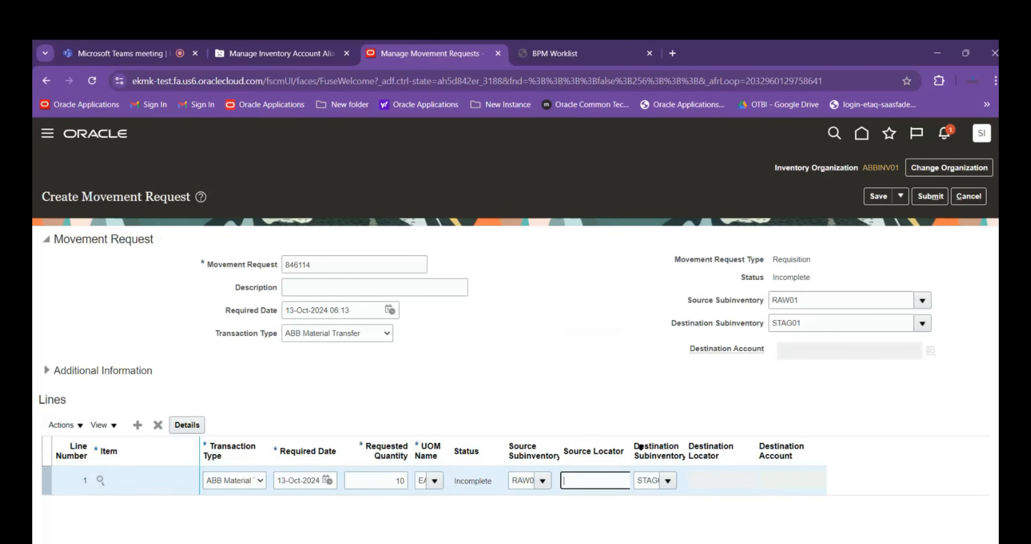
click(479, 388)
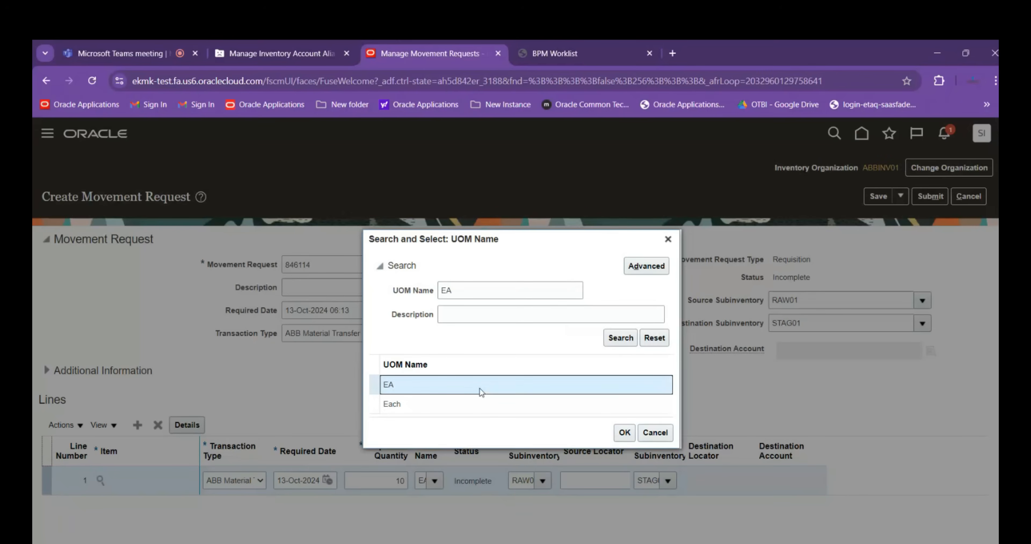
click(625, 432)
Widen the Source Locator column and assign locator ELE.A01.A02.A03 to the line
drag(632, 451, 761, 440)
click(694, 479)
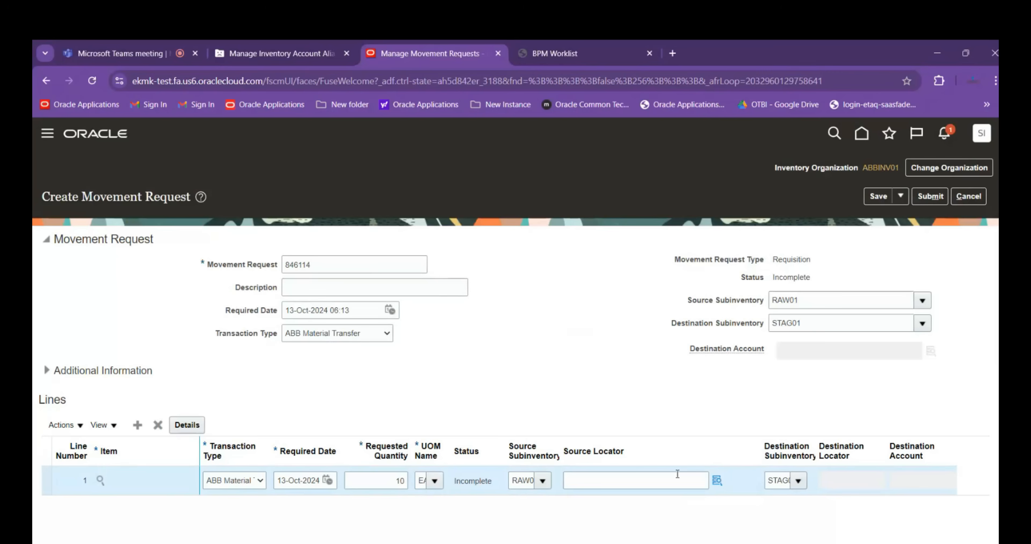
click(717, 479)
click(529, 411)
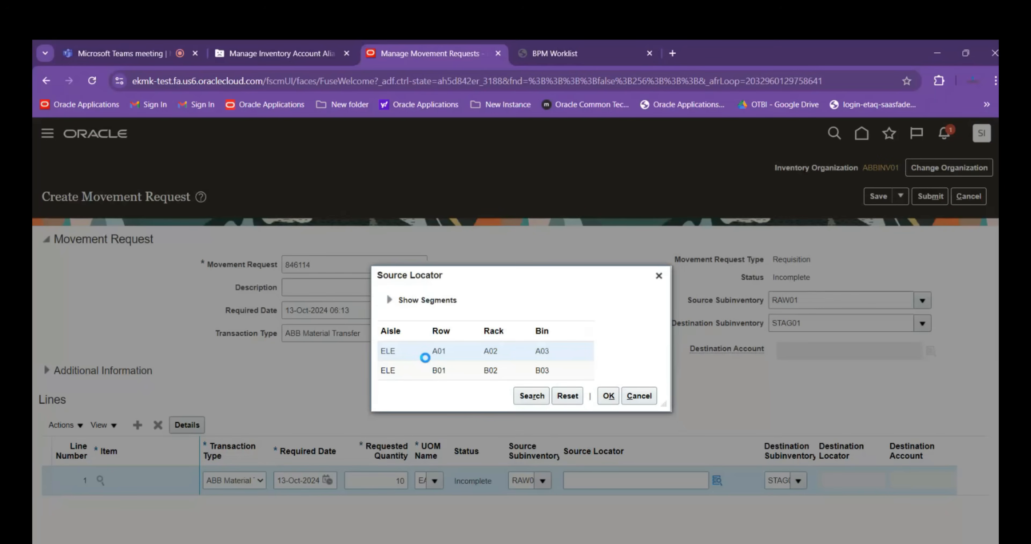
click(608, 396)
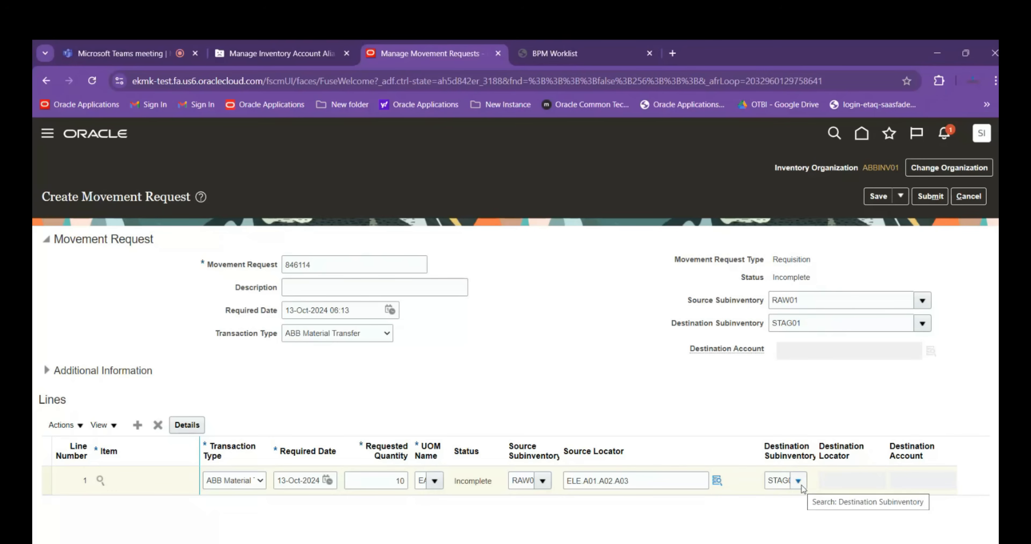
Submit the movement request, record its number in cell D40 of the Session Details workbook in Excel, save, and return to close the confirmation
click(930, 196)
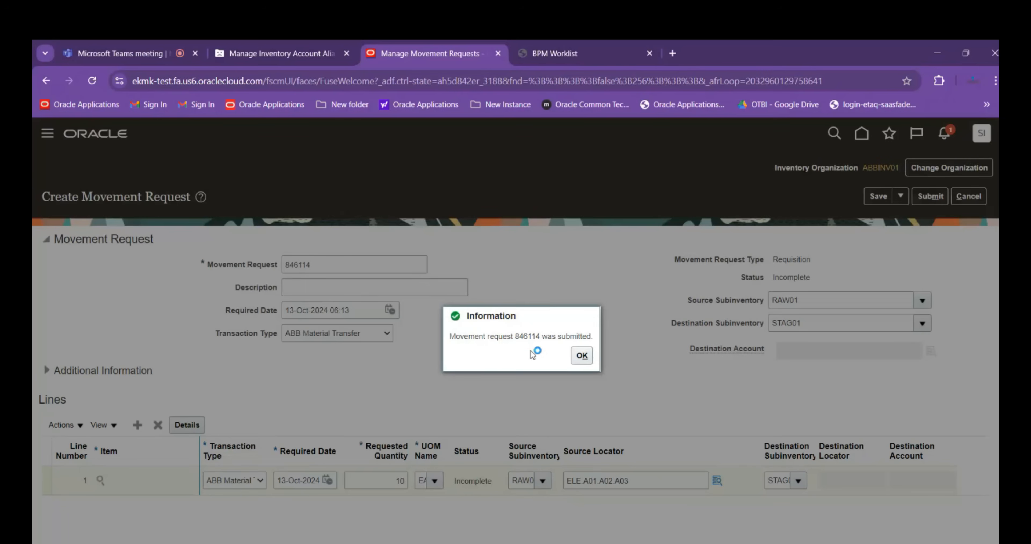
drag(516, 336, 540, 332)
key(ctrl+c)
key(alt+Tab)
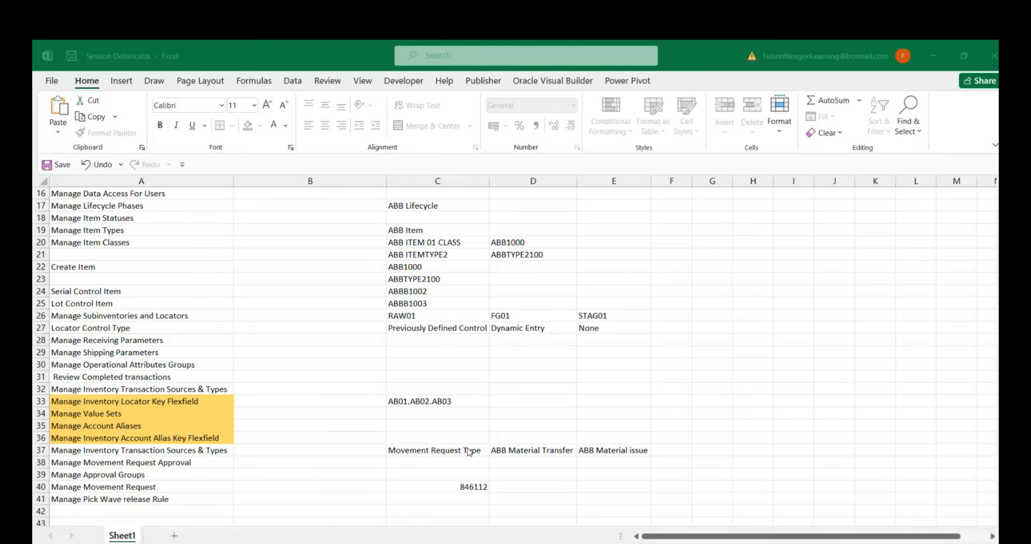
click(504, 486)
key(ctrl+v)
key(ctrl+s)
key(alt+Tab)
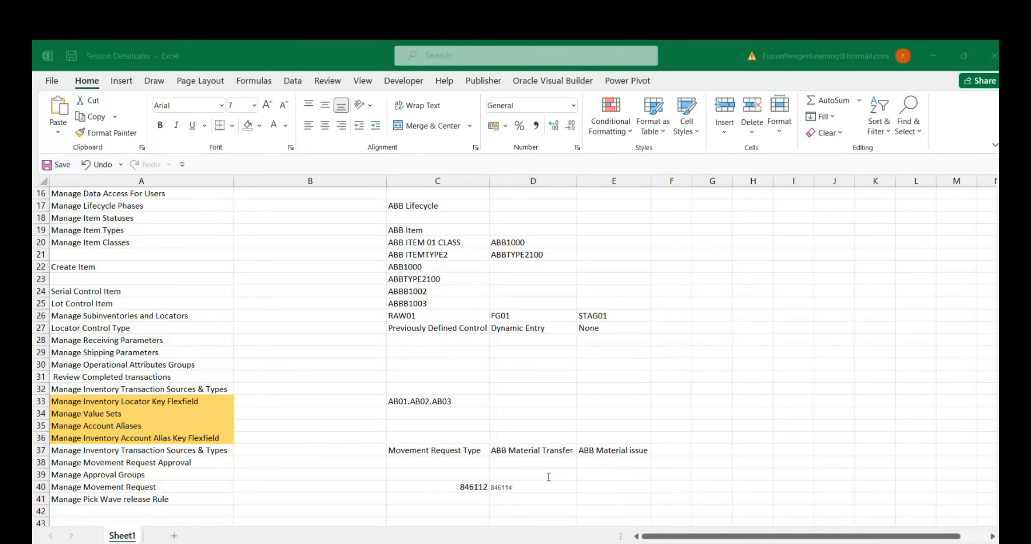
click(585, 357)
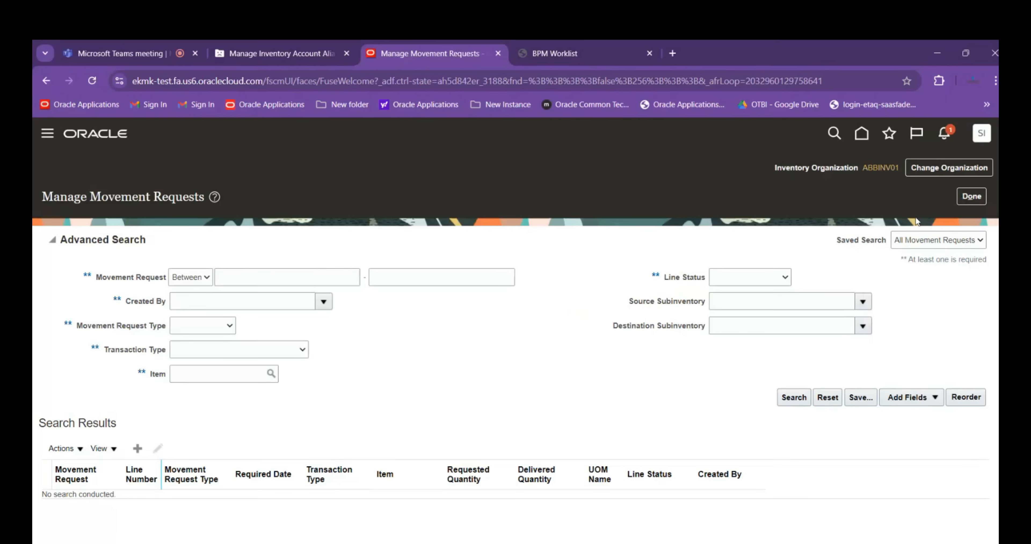
Check the notifications for the submitted movement request and exit Manage Movement Requests
click(944, 138)
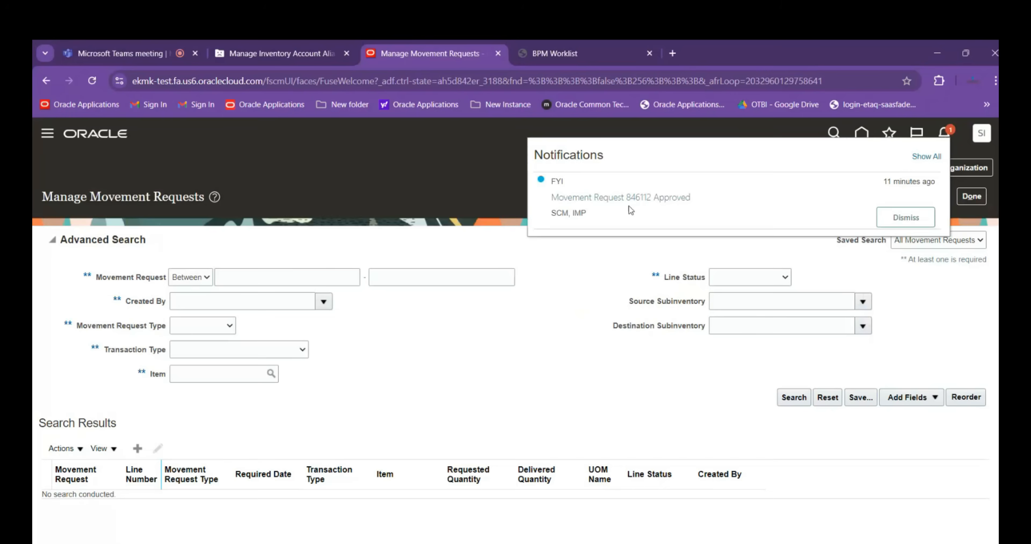
click(571, 261)
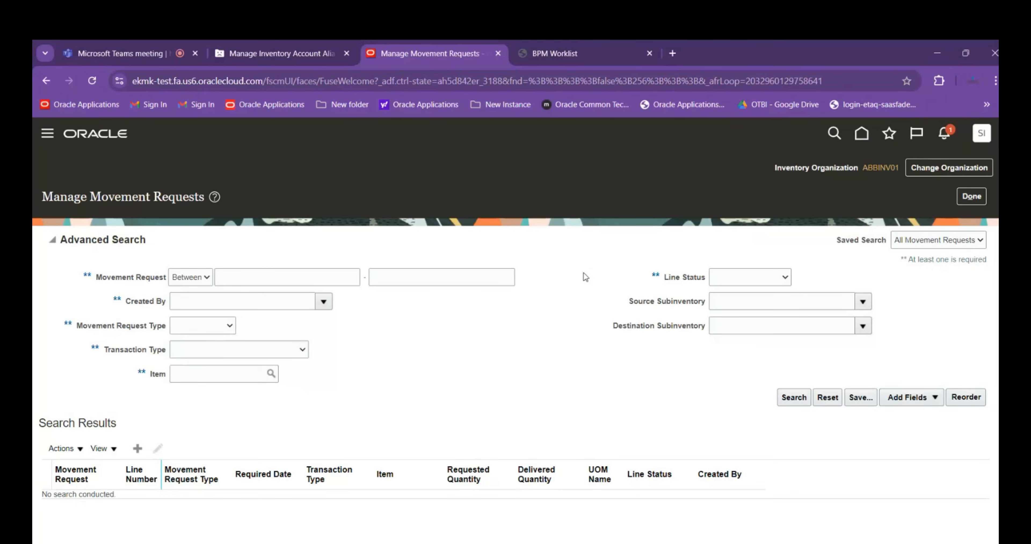
click(972, 196)
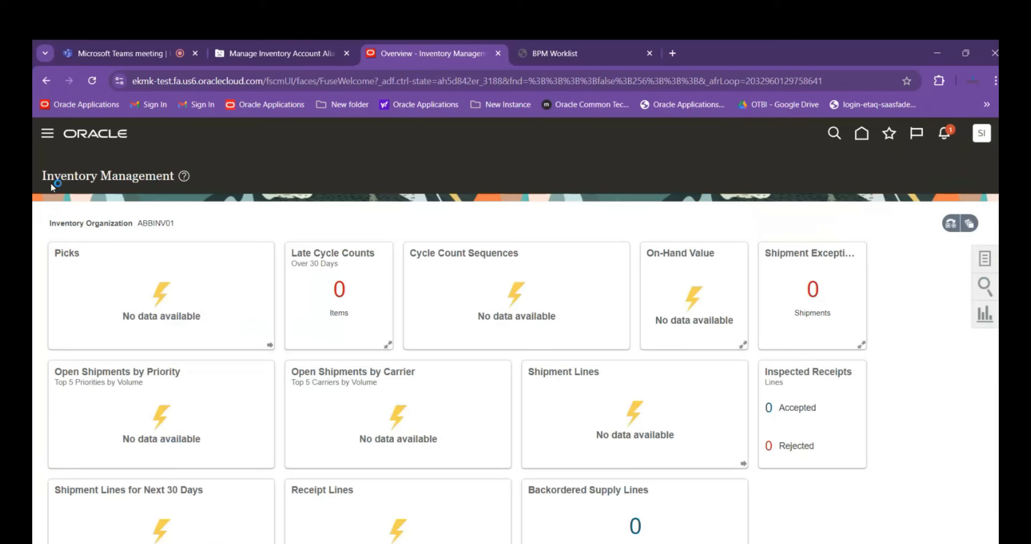
Open Setup and Maintenance and go to its task search page
click(868, 138)
click(985, 136)
click(760, 324)
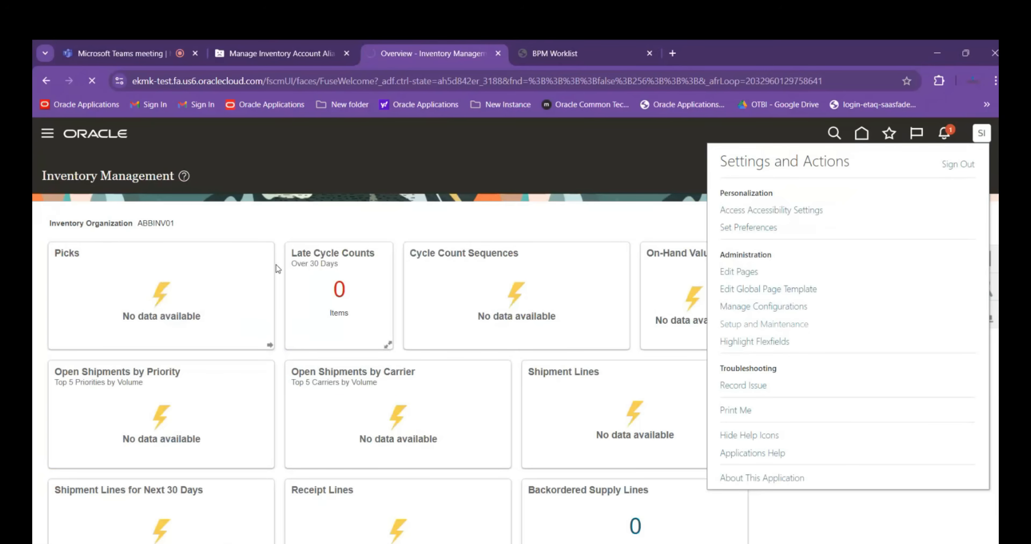
click(984, 315)
click(864, 319)
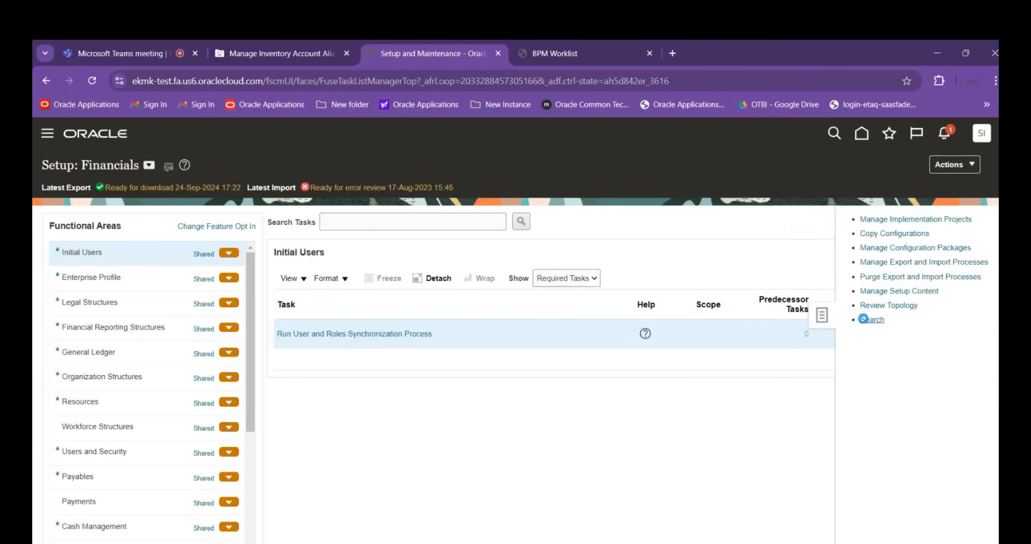
Search the setup tasks for Manage%Data%Access% and open Manage Data Access for Users
click(245, 211)
text(Ma)
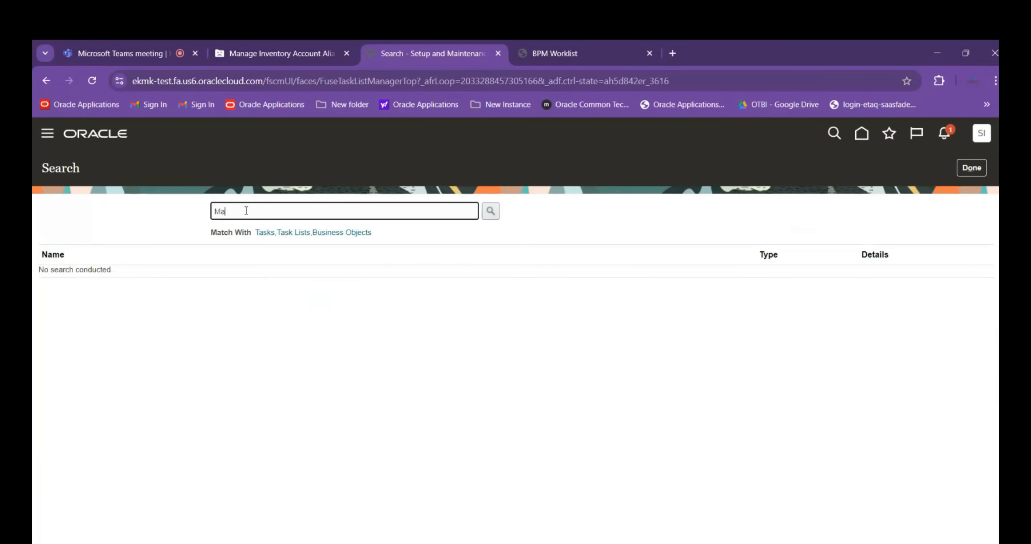
text(nage%Data%Access%)
key(Return)
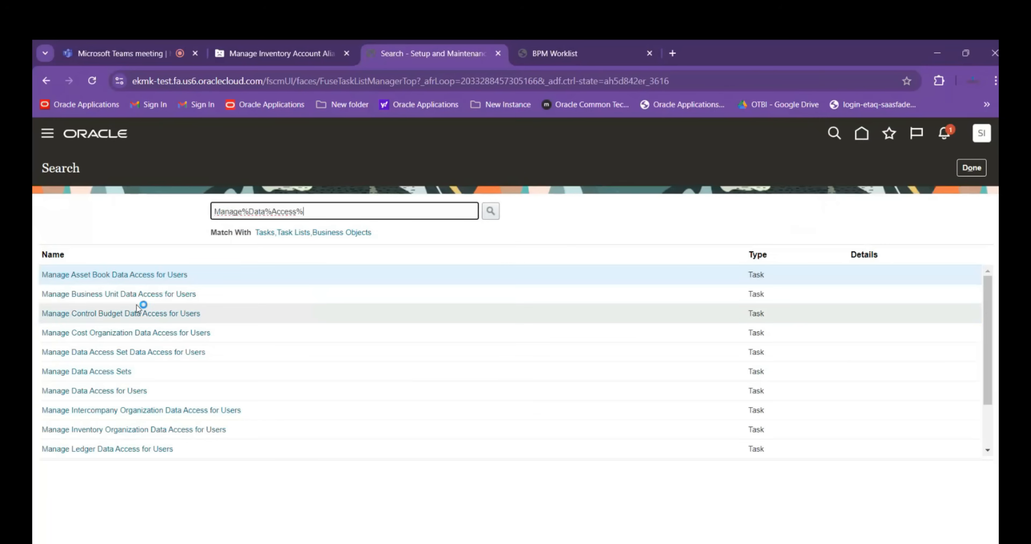
click(117, 390)
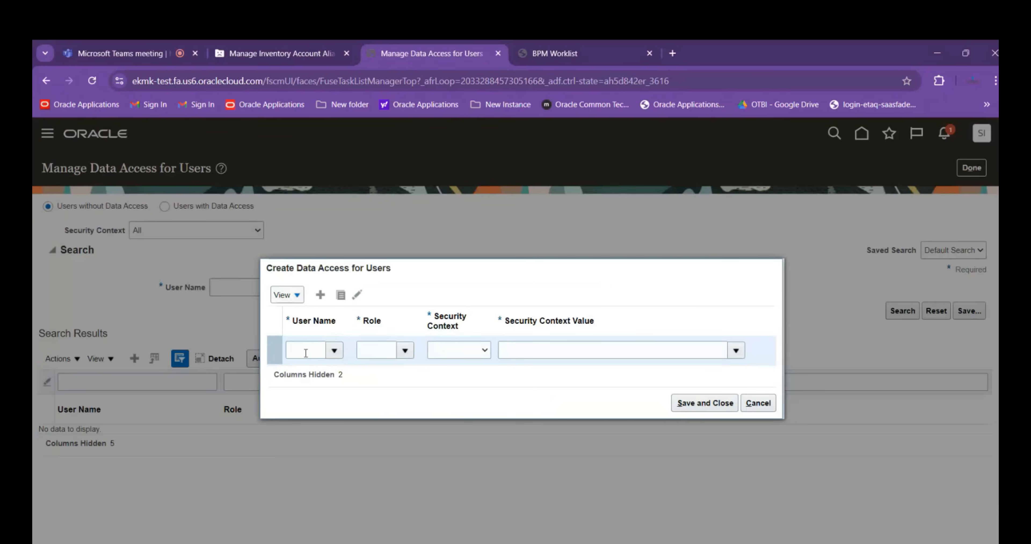
In the new data access row, choose the SCM testing user account and the Warehouse Manager role
click(306, 353)
text(scm.tes)
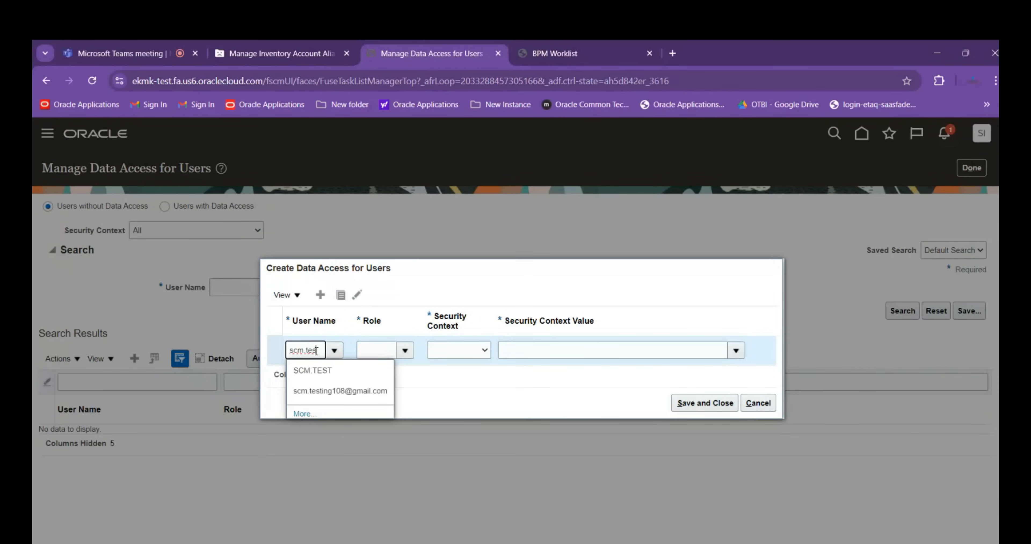
click(329, 391)
click(386, 356)
text(Ware)
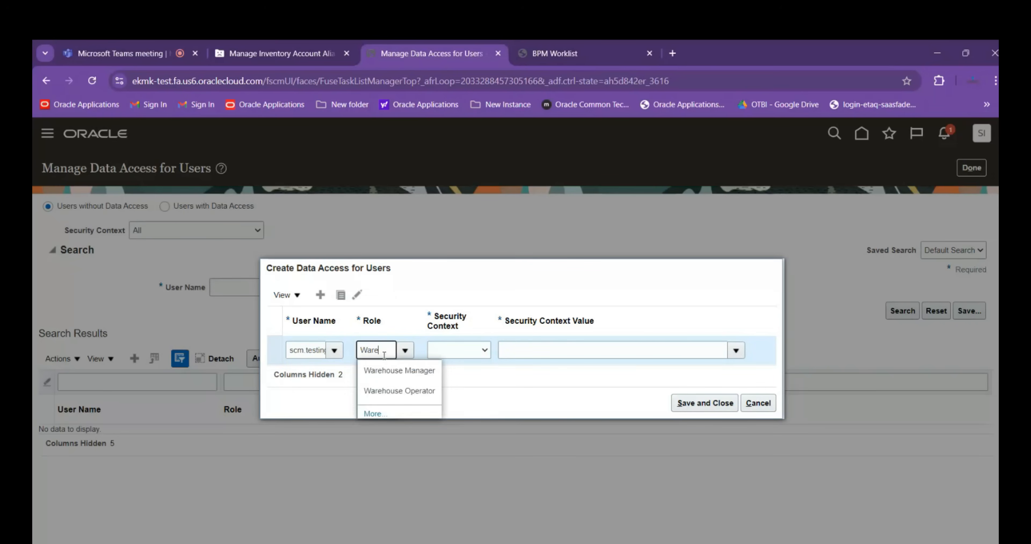
click(399, 370)
Try to save the Warehouse Manager data access with security context Inventory organization and value ABBINV01
click(451, 351)
click(469, 387)
click(532, 350)
text(AB)
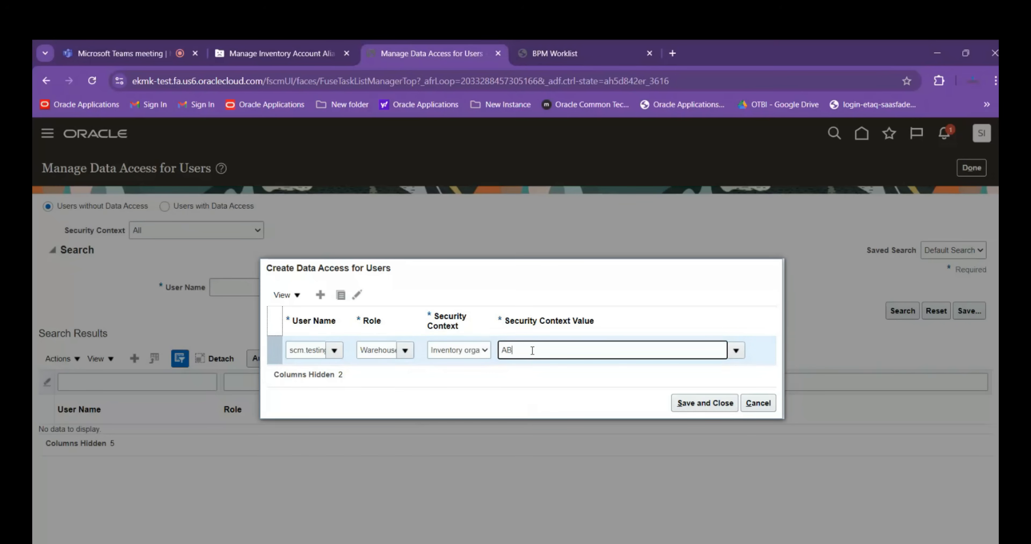
text(BINV01)
key(Tab)
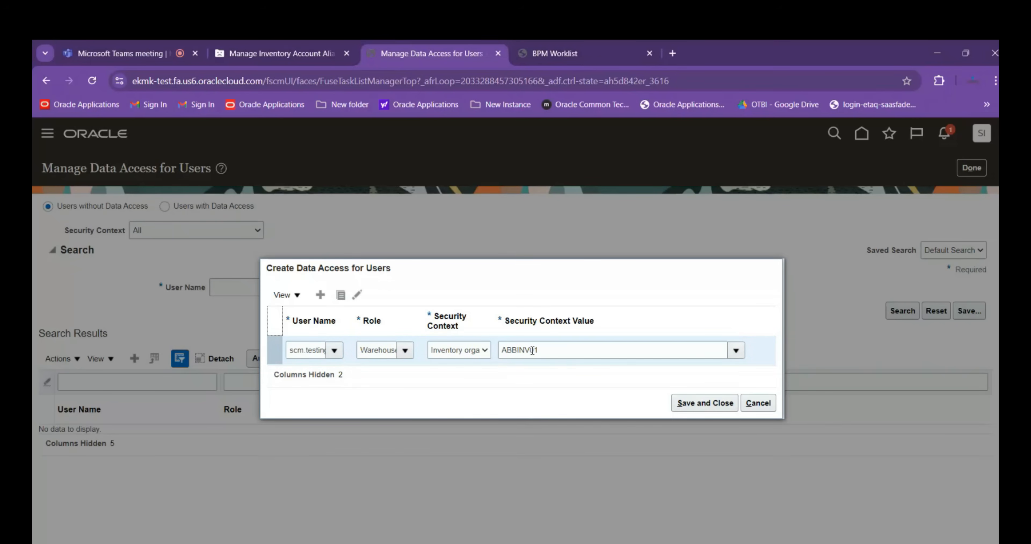
click(698, 404)
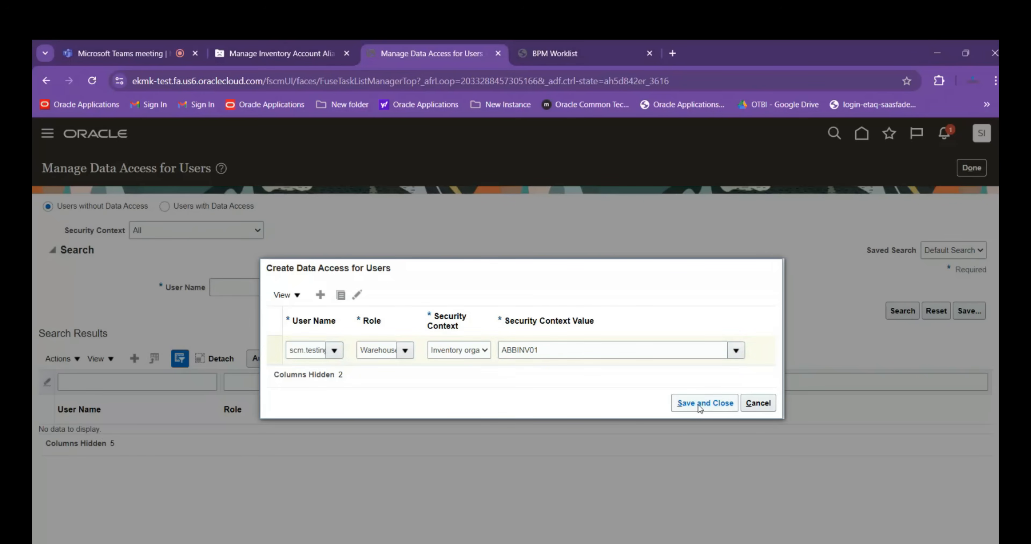
click(598, 250)
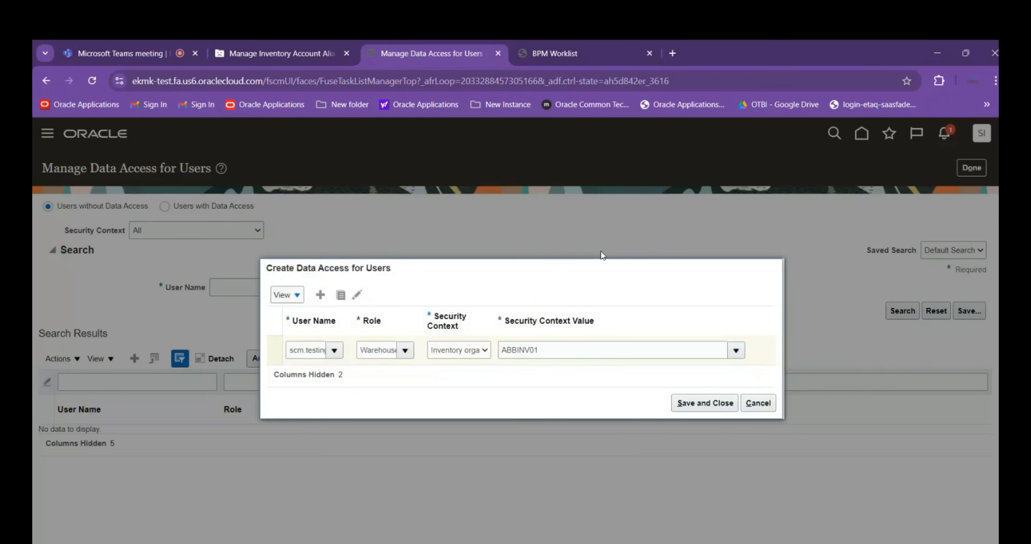
Change the role to Inventory Manager with Inventory organization ABBINV01 and try to save the data access
text(Inve)
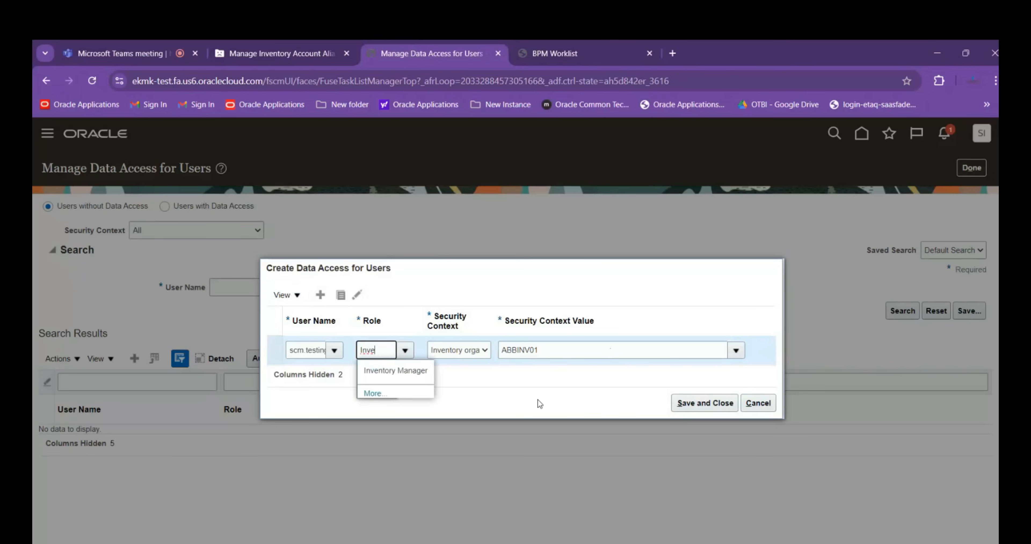
click(408, 373)
click(474, 350)
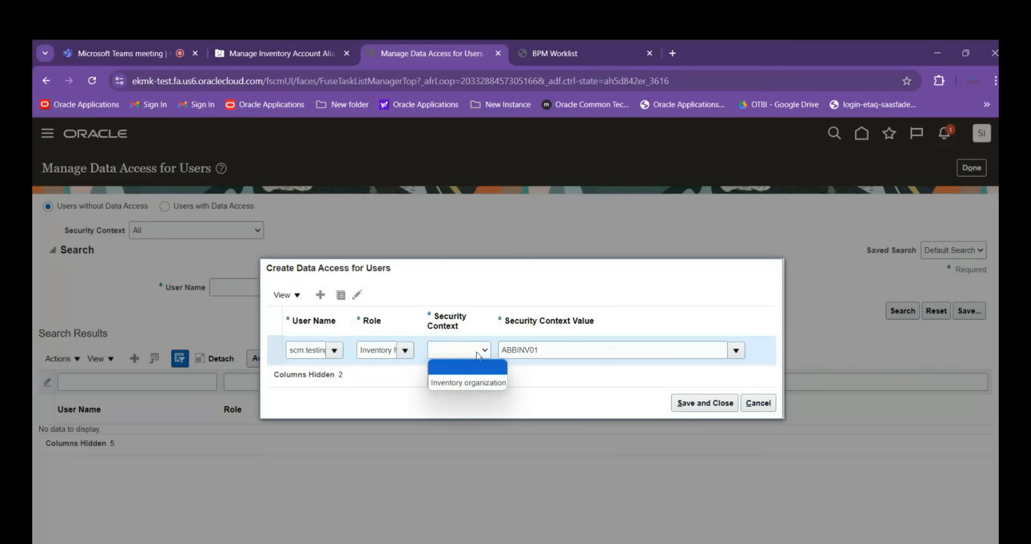
click(471, 383)
click(614, 348)
text(A)
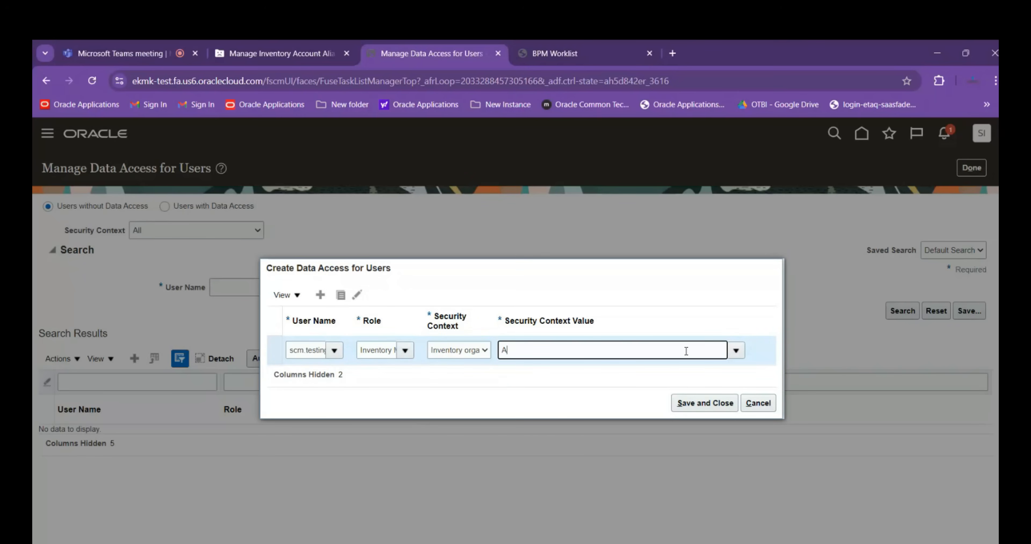
text(BB)
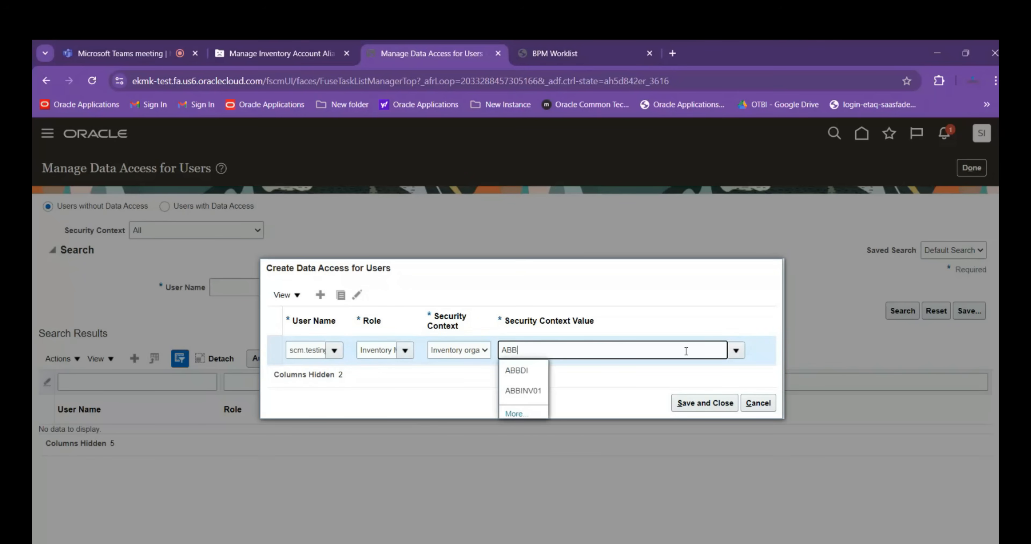
click(535, 393)
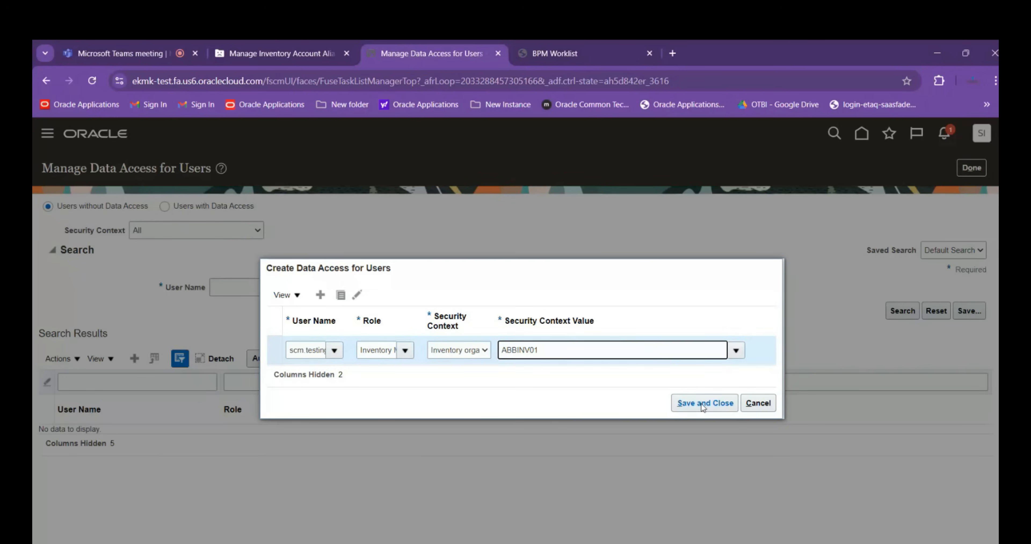
click(701, 404)
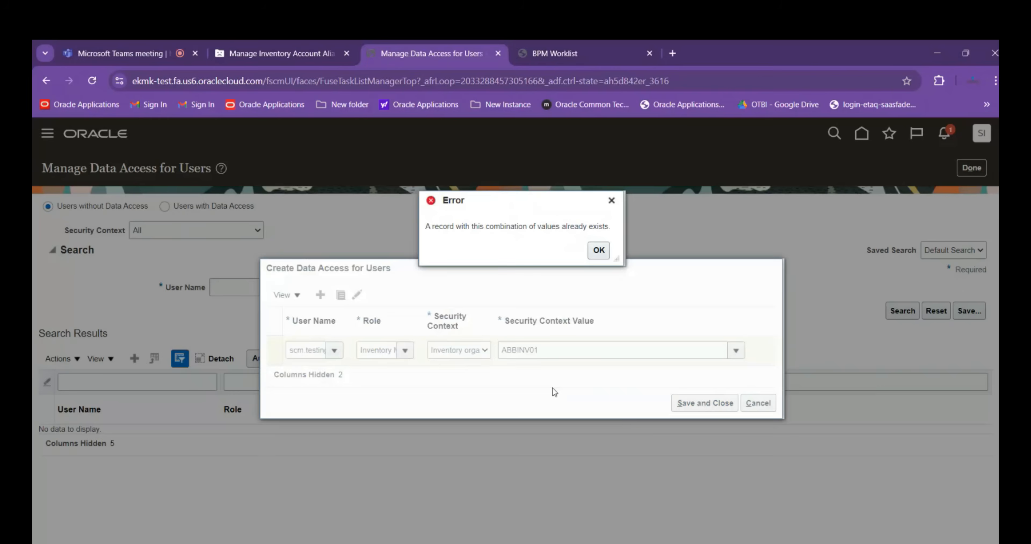
click(601, 253)
Change the role to Shipping Agent with Inventory organization ABBINV01 and try to save the data access
double_click(373, 345)
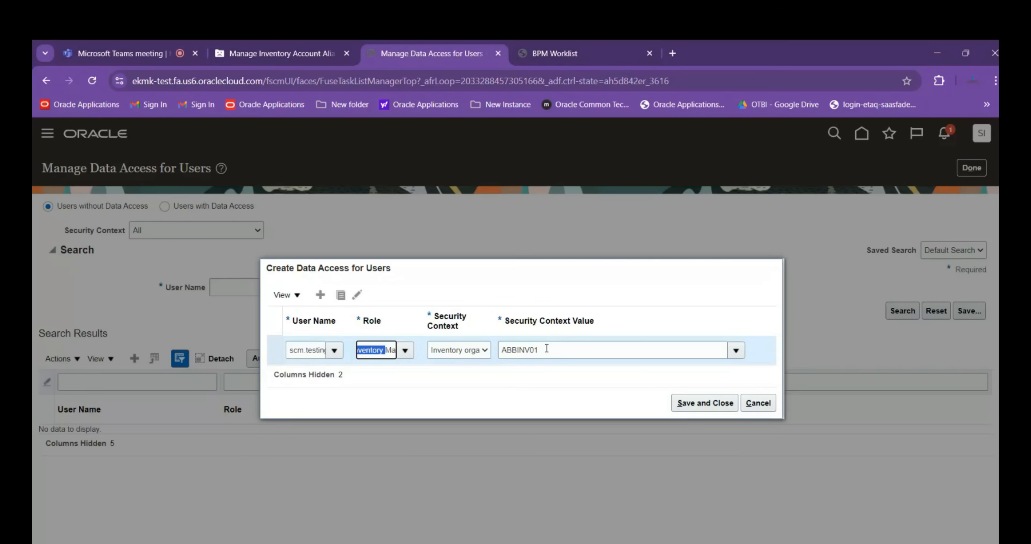
key(ctrl+a)
key(BackSpace)
text(SHI)
click(383, 377)
click(485, 350)
click(469, 378)
click(568, 346)
text(A)
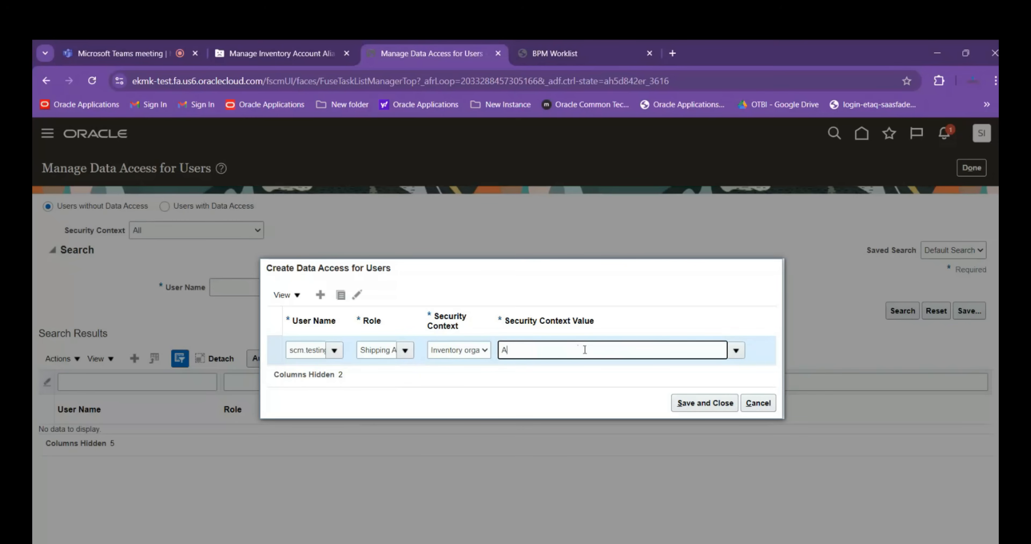
text(BB)
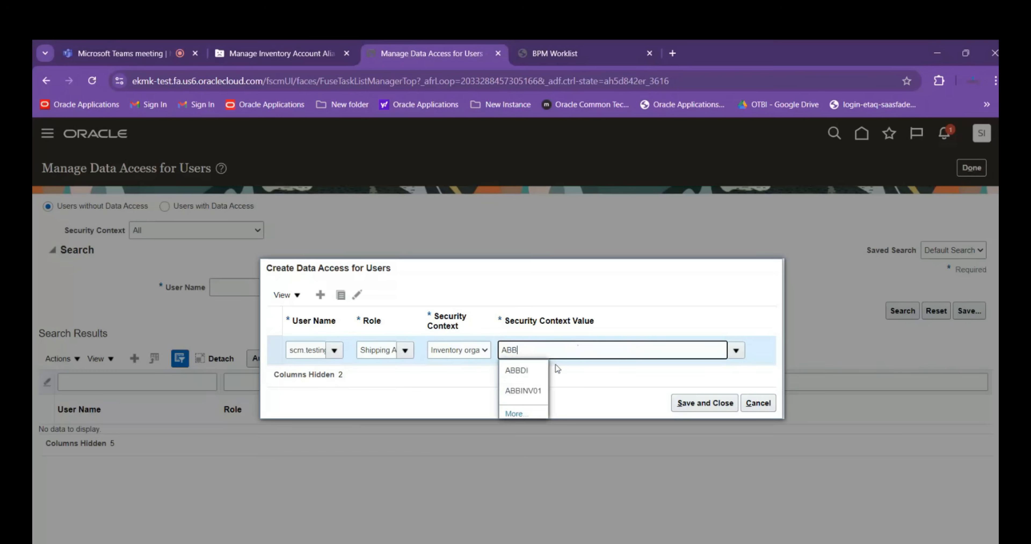
click(523, 390)
click(693, 405)
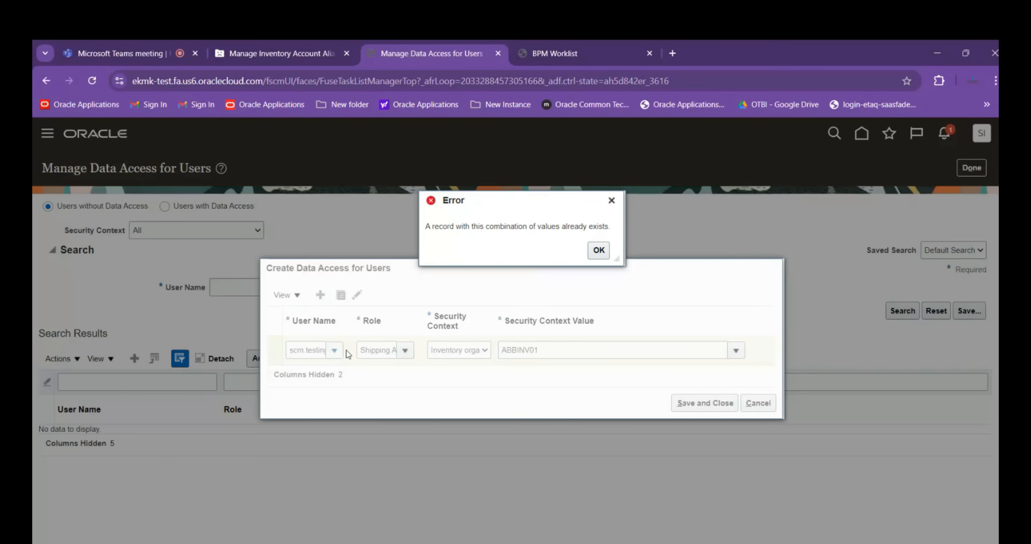
click(605, 254)
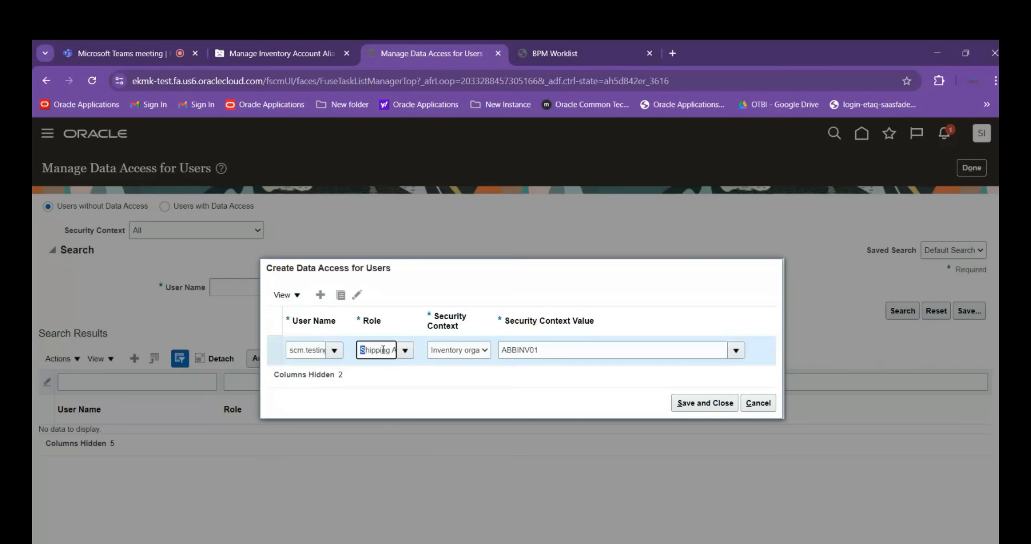
text(Rece)
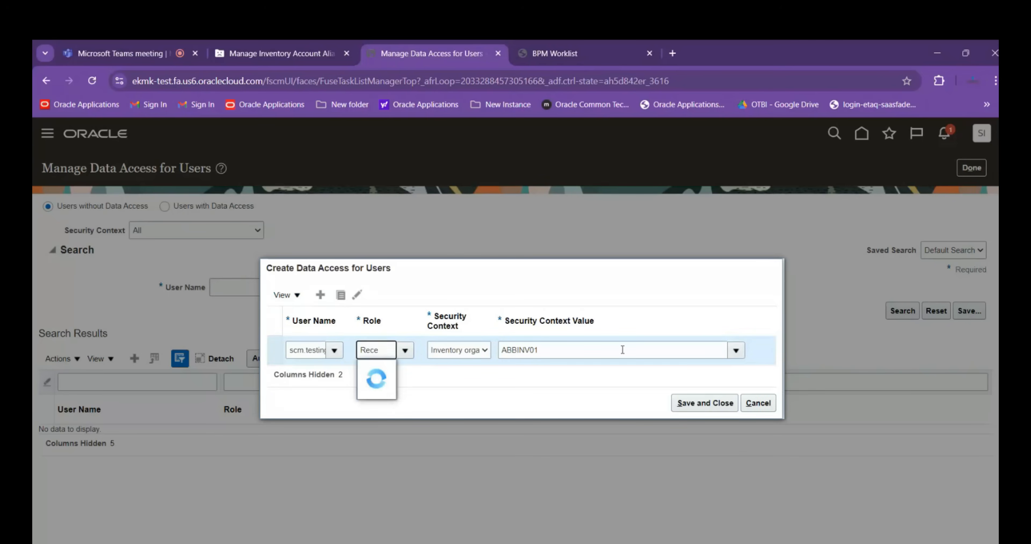
key(BackSpace)
key(BackSpace)
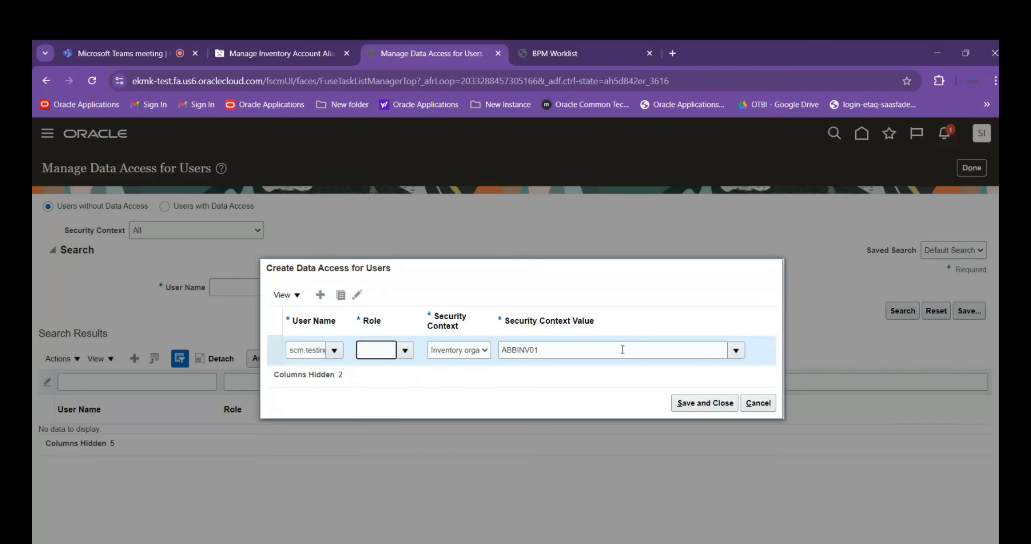
Switch to the Session Details workbook in Excel and enter the heading Roles in cell A42
key(alt+Tab)
scroll(241, 450, down, 2)
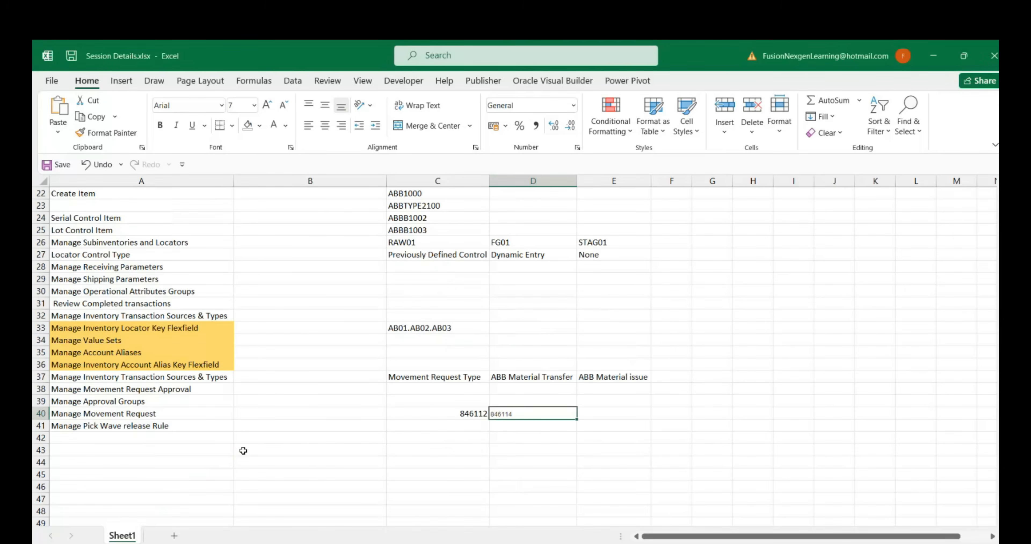
double_click(156, 440)
text(Roles)
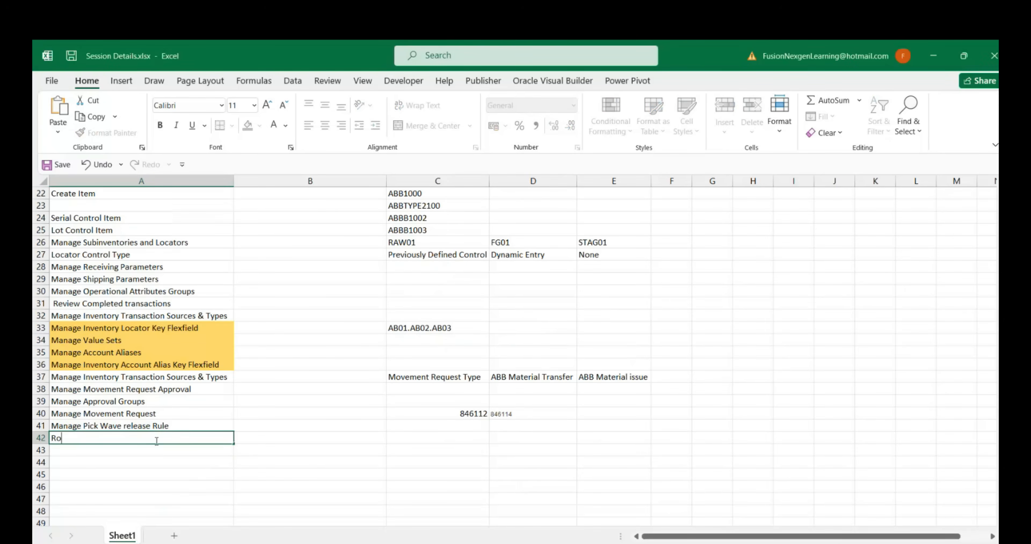
key(Tab)
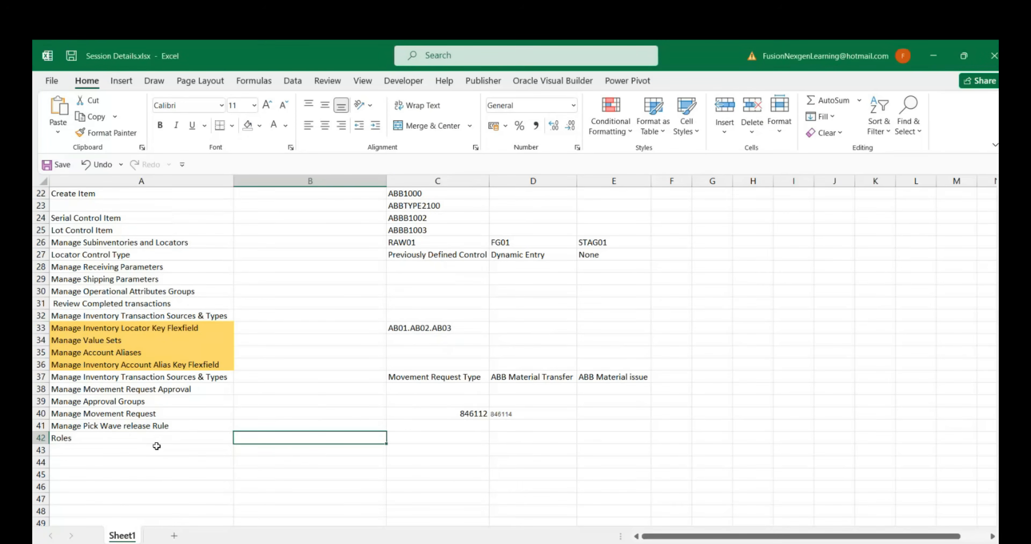
List Warehouse Manager in cell A43 and Inventory Manager in cell A44 under the Roles heading
click(156, 451)
text(Wa)
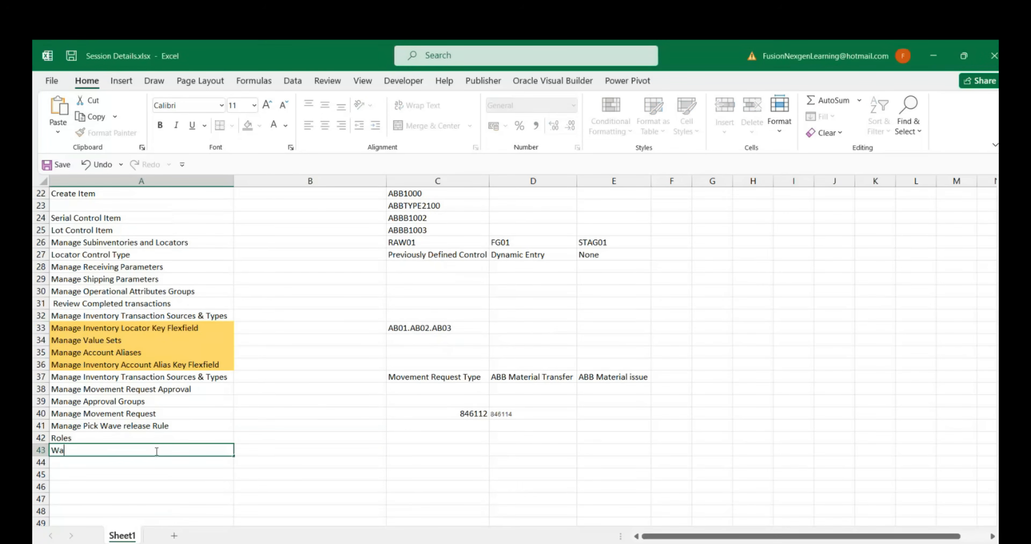
text(rehouse Manager)
key(Return)
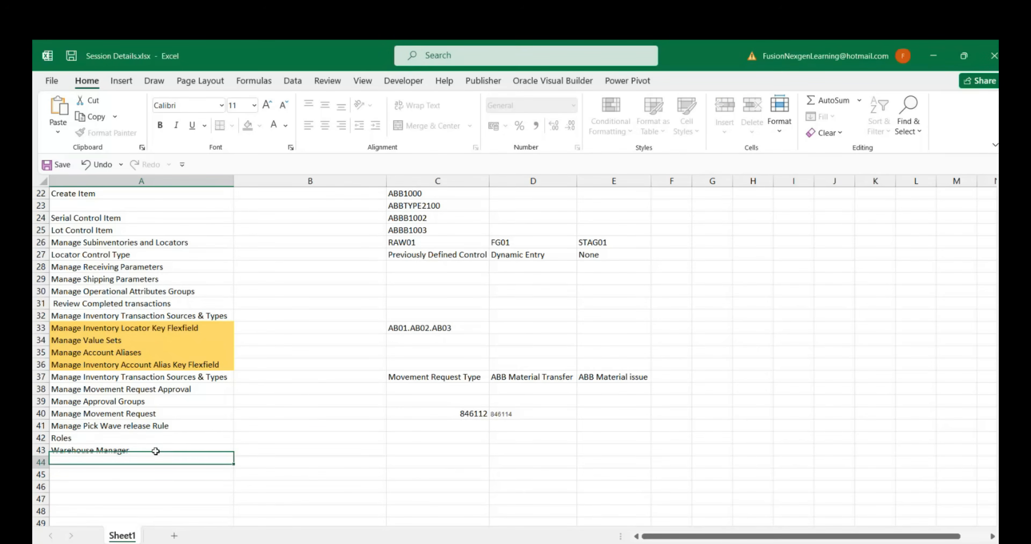
text(Inventory Manager)
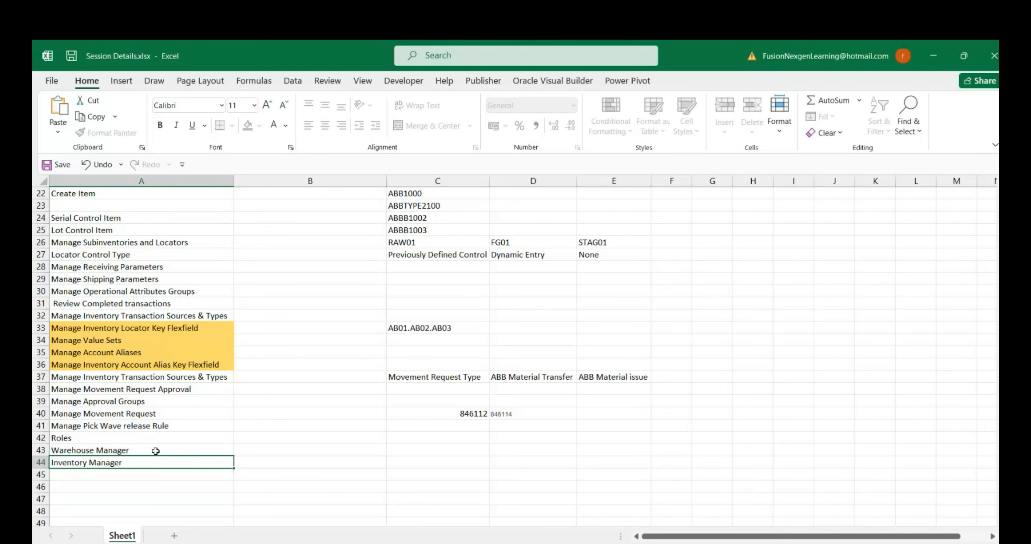
Add Receiving Agent in cell A45 of the roles list
key(Return)
text(Rec)
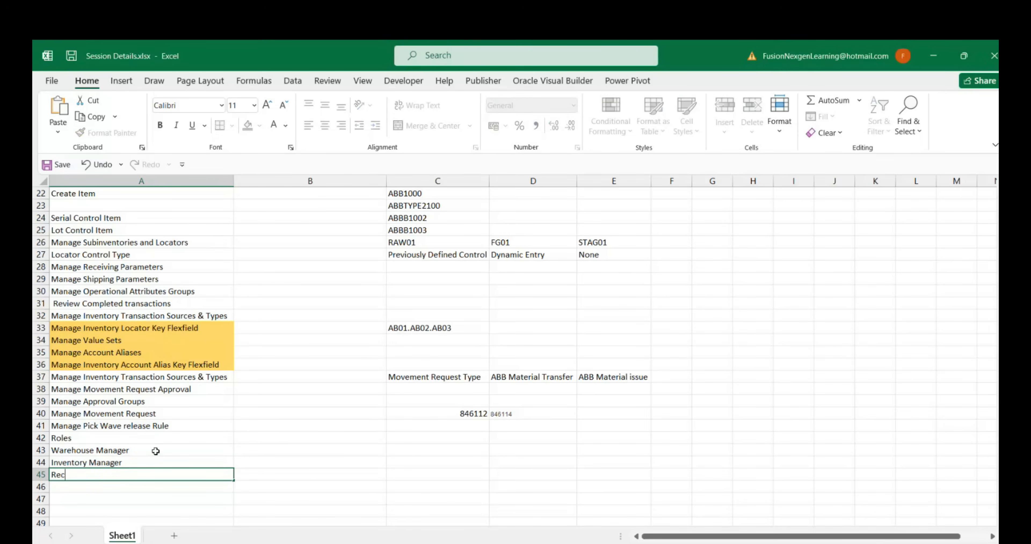
text(eiving Agent)
key(Return)
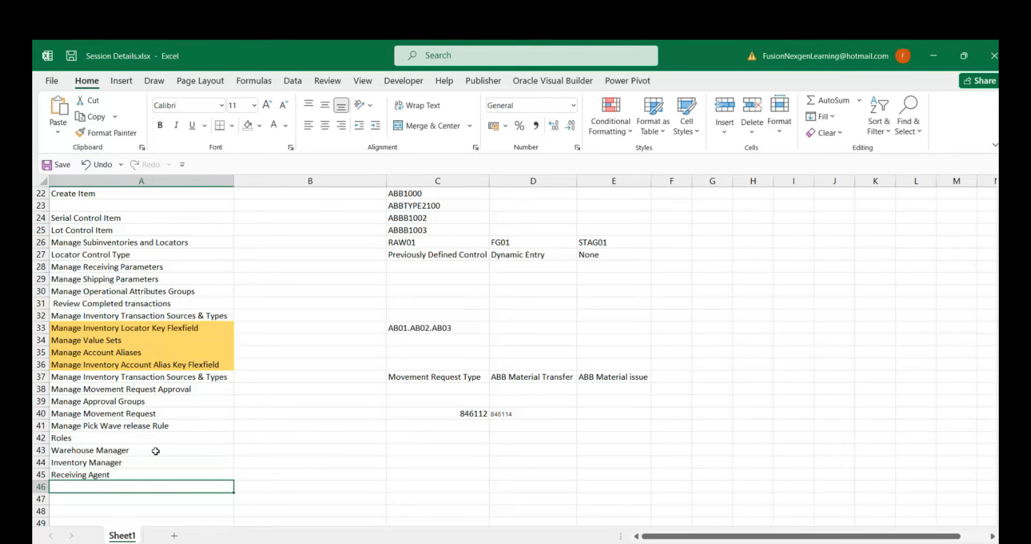
Add Shipping Agent in cell A46 of the roles list
text(Se)
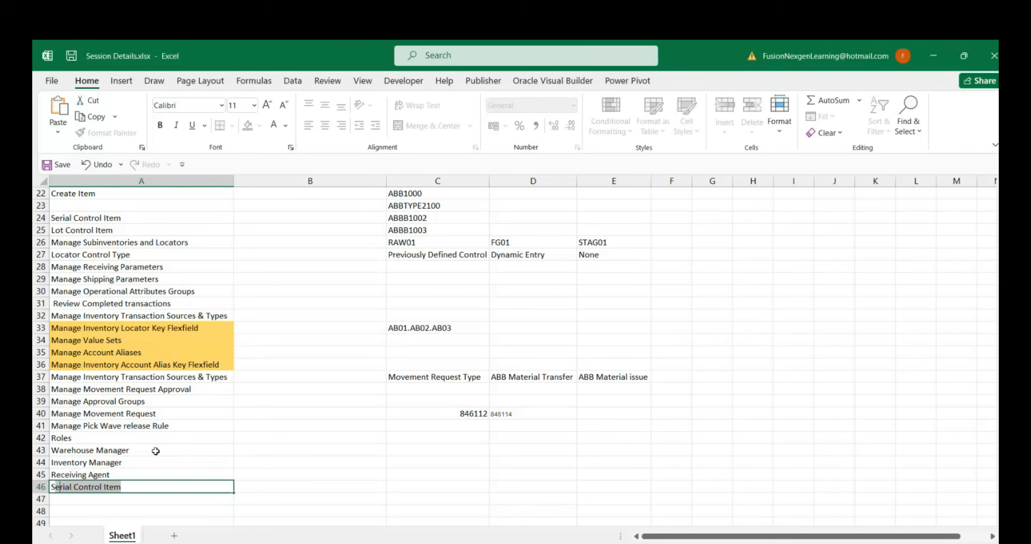
key(BackSpace)
key(BackSpace)
text(hipping Agen)
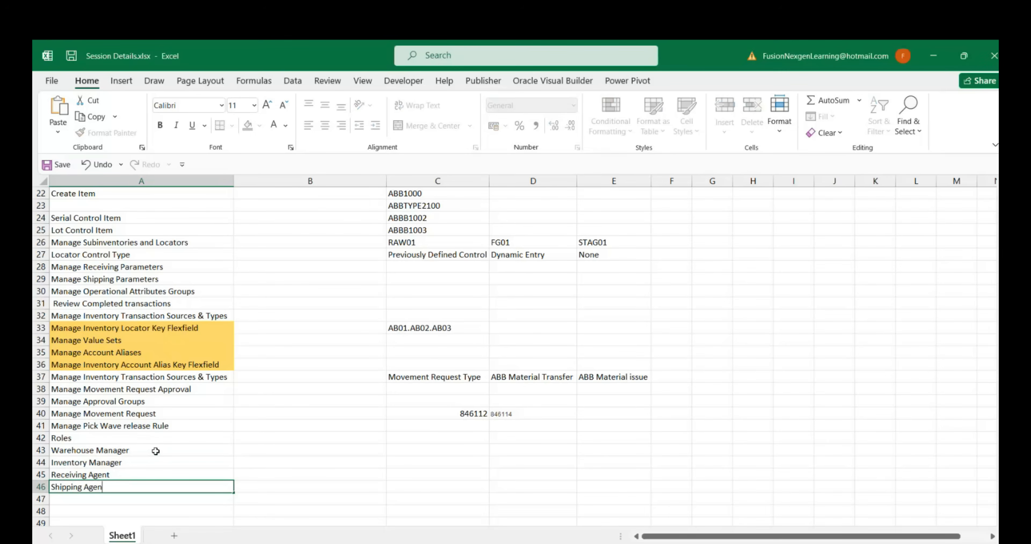
key(Return)
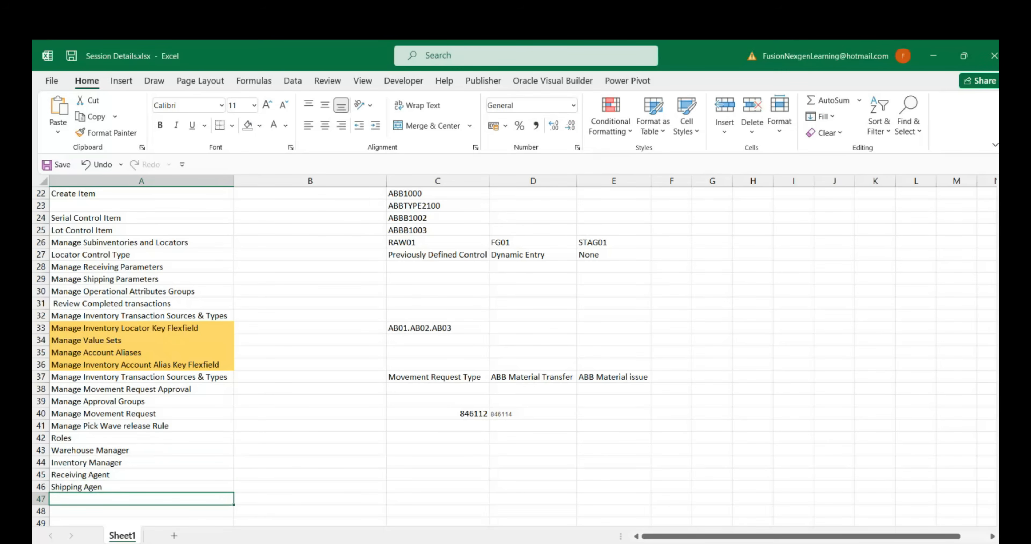
click(120, 486)
double_click(125, 487)
text(t)
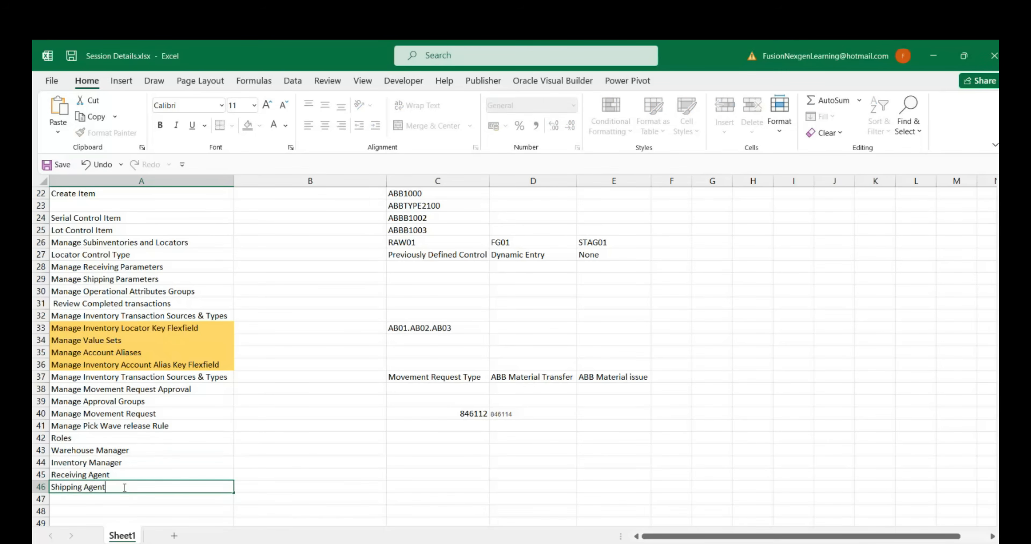
key(Return)
Add Warehouse Operator in cell A47 of the roles list, with both words capitalised
scroll(613, 366, down, 2)
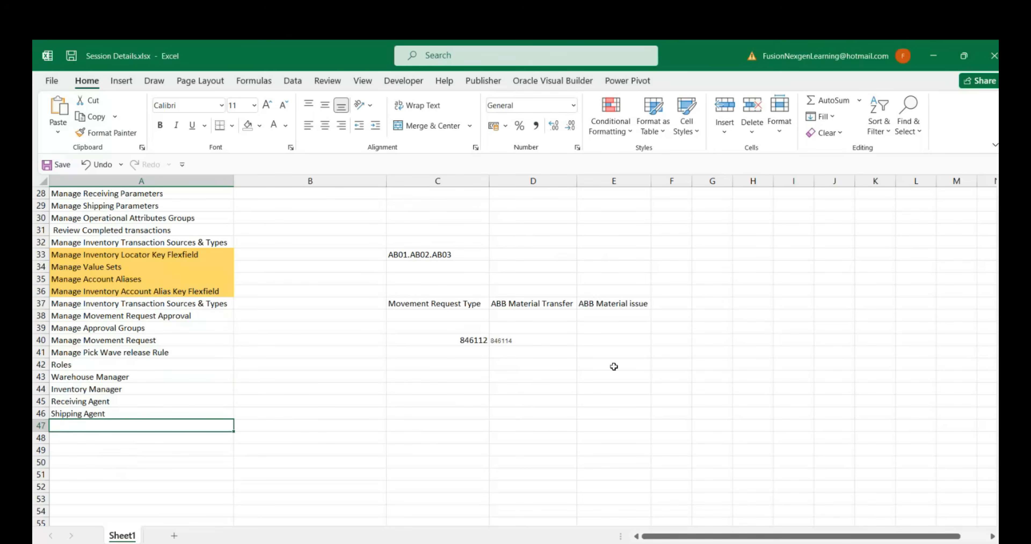
text(Warehouse )
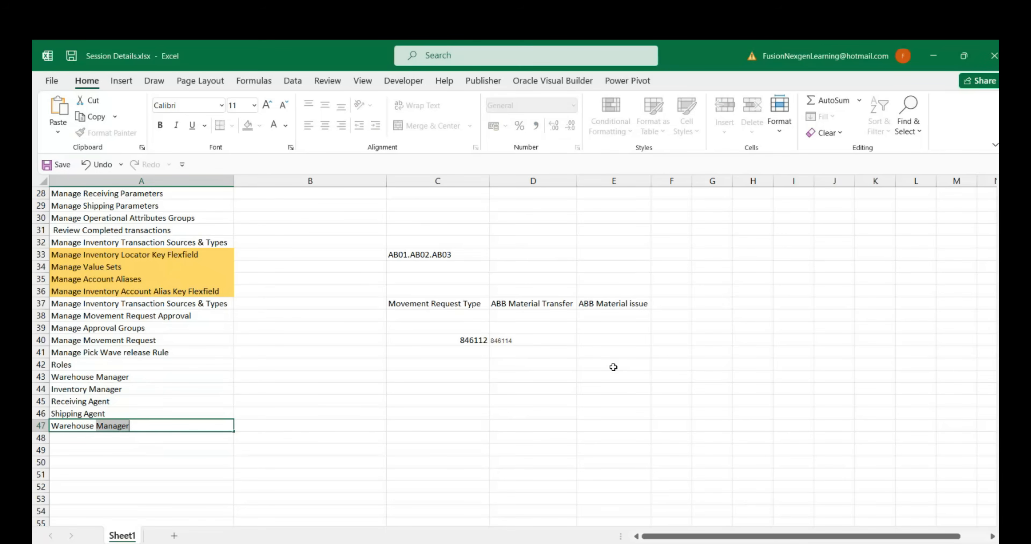
text(operator)
key(Return)
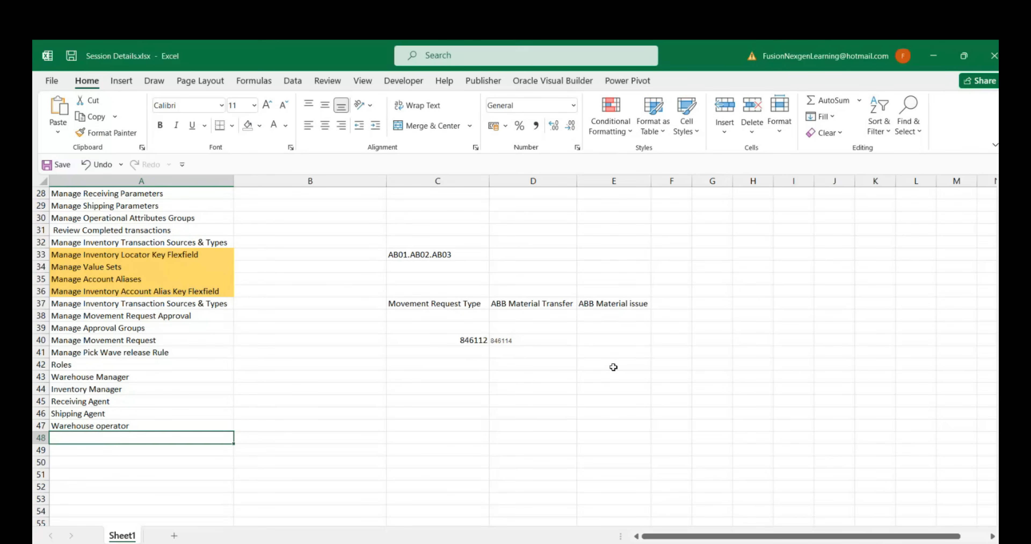
double_click(104, 425)
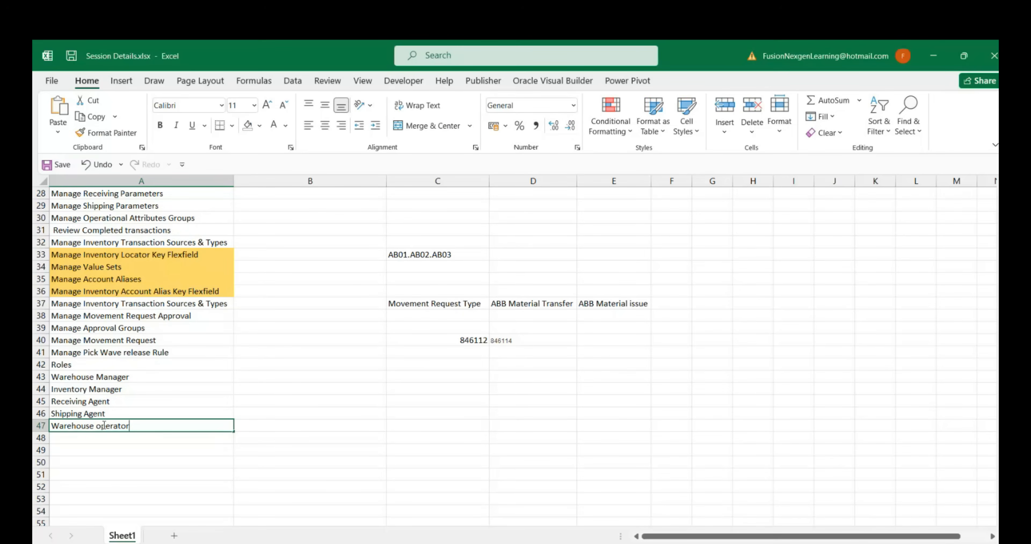
click(105, 425)
key(BackSpace)
text(O)
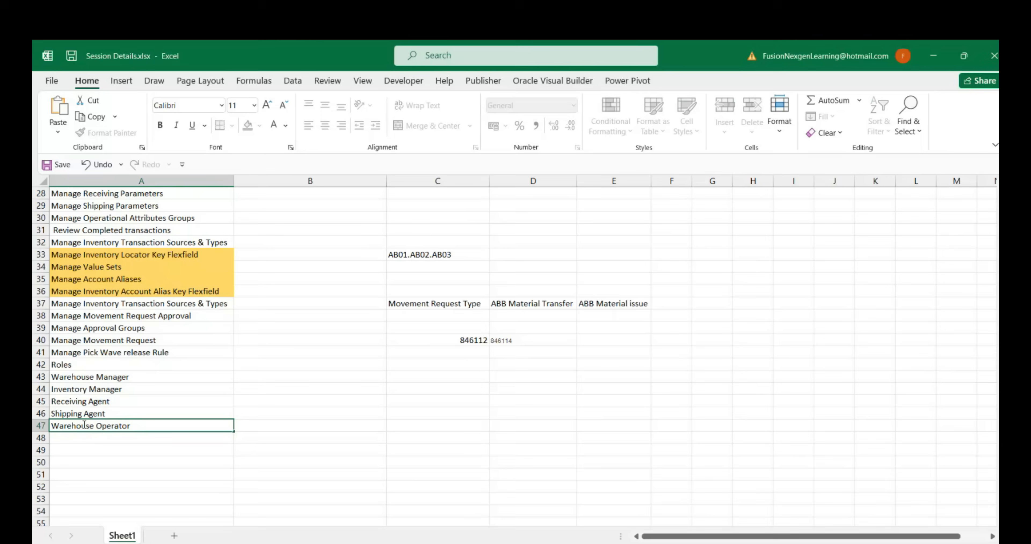
Add Shipping Manager in cell A48 and review the listed roles in cells A43 to A48
click(82, 439)
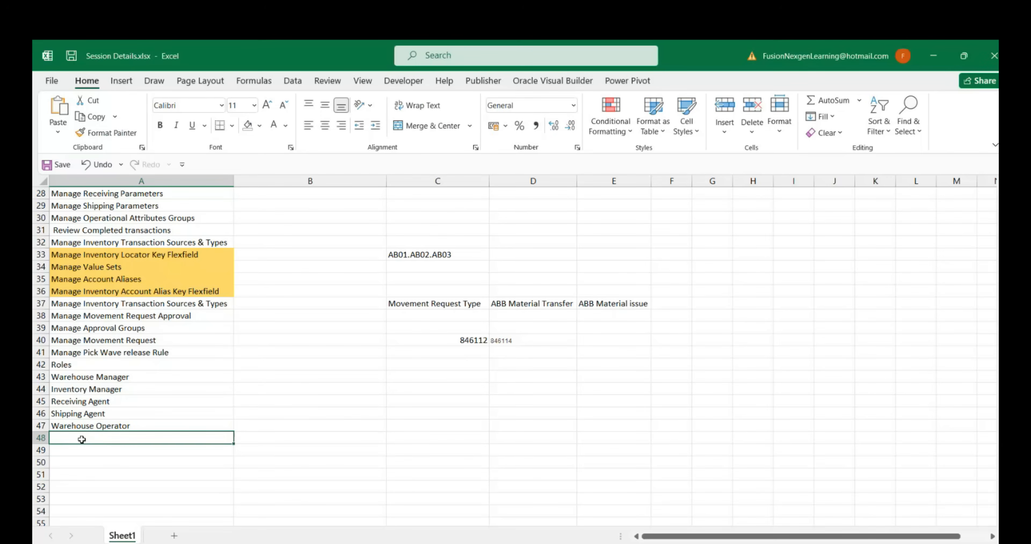
text(Shipping )
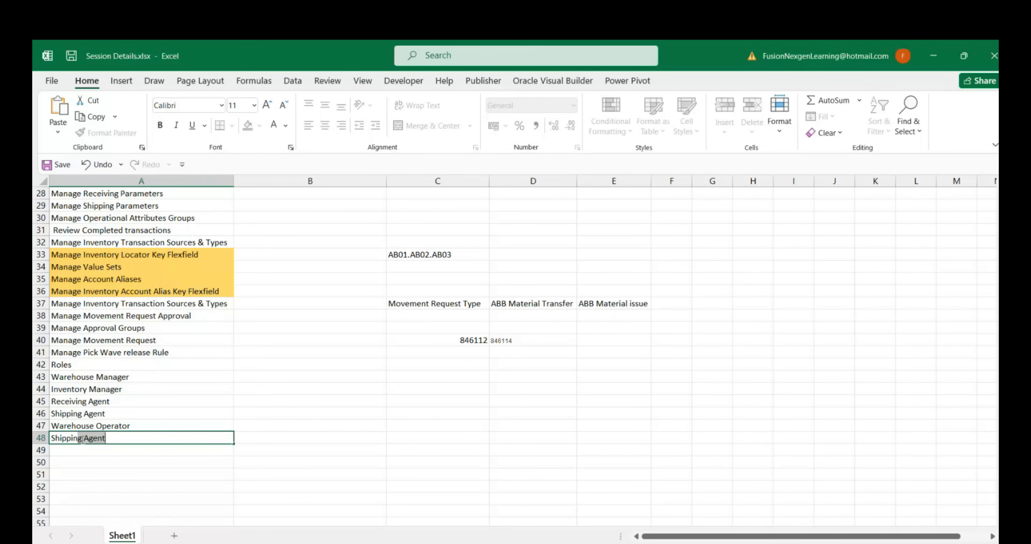
text(Manager)
click(85, 451)
drag(88, 376, 90, 436)
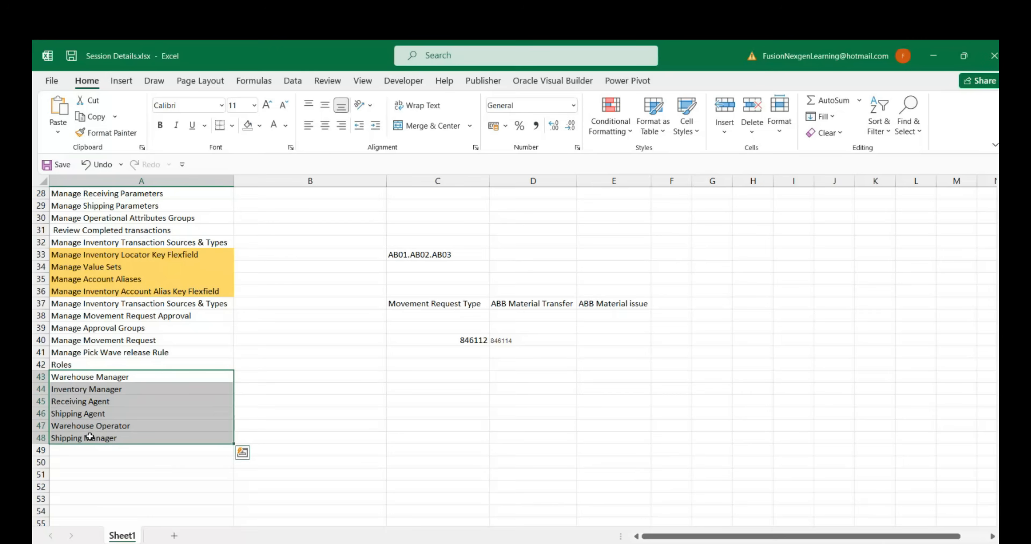
click(144, 381)
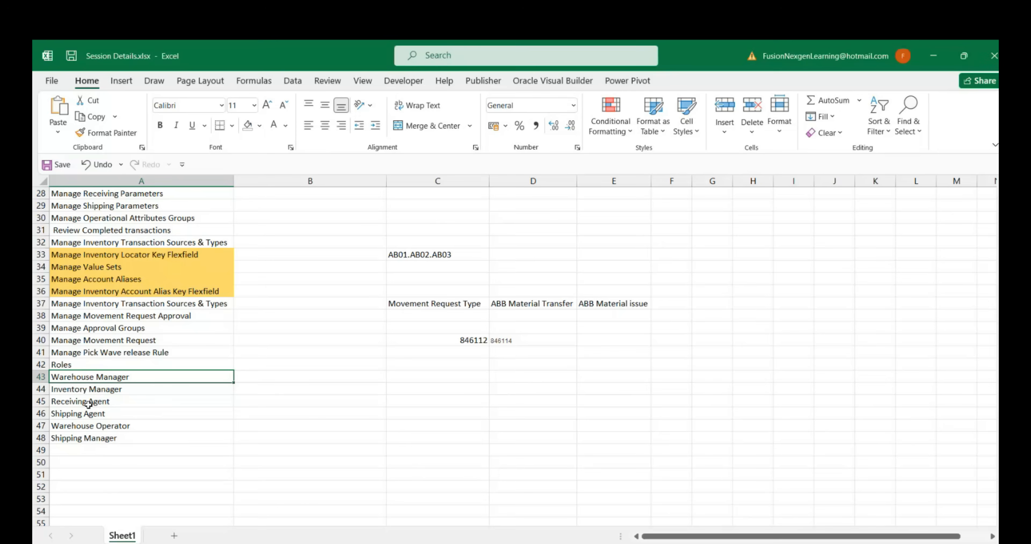
Switch to Oracle Fusion in the browser, cancel the Create Data Access for Users dialog and return to the home page
key(alt+Tab)
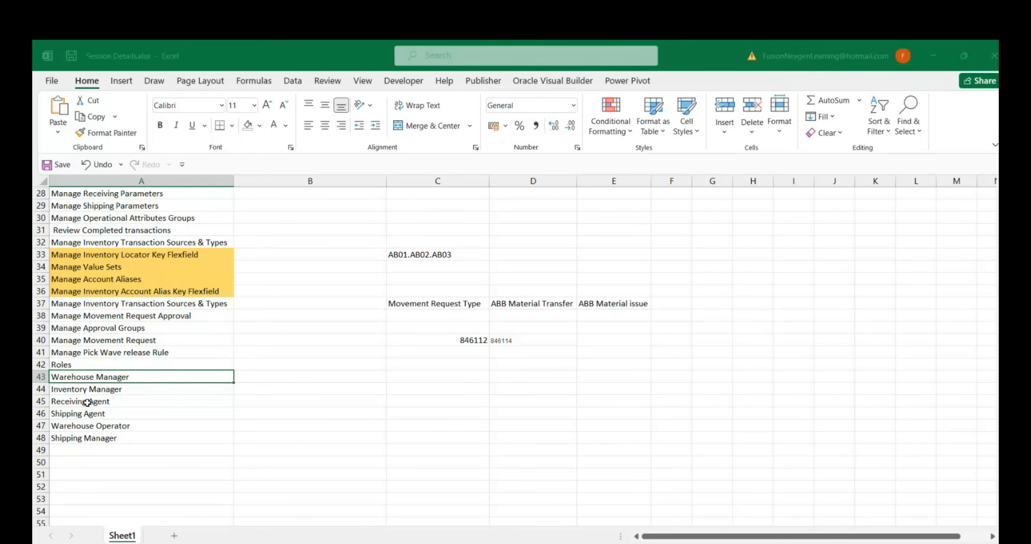
click(757, 403)
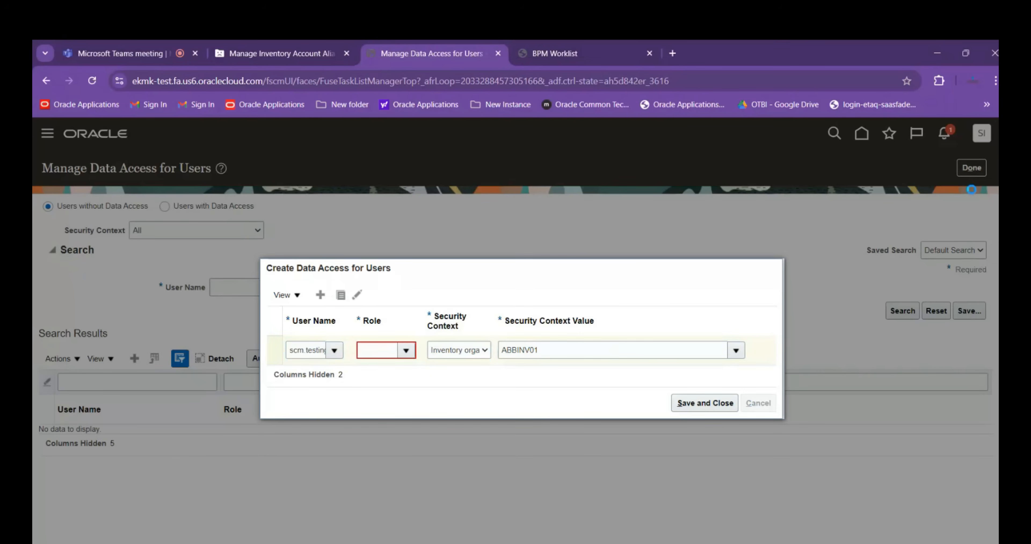
click(862, 134)
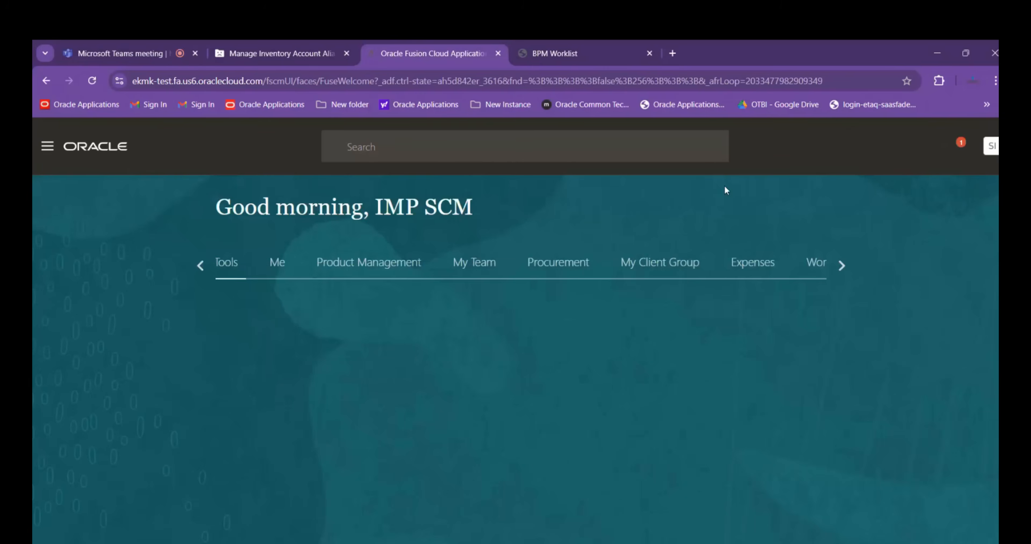
Approve movement request 846114 from the pending notifications and close the notification list
click(943, 147)
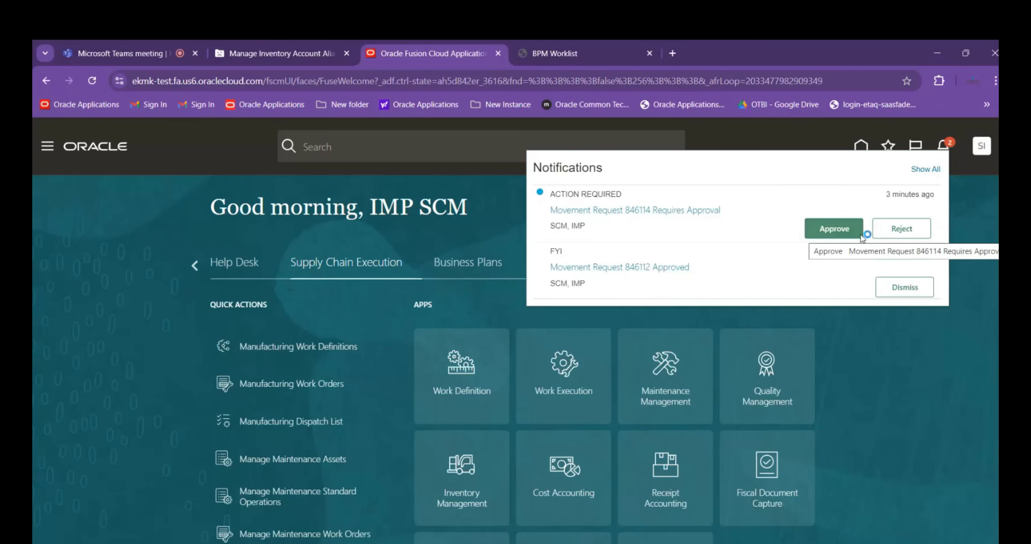
click(833, 232)
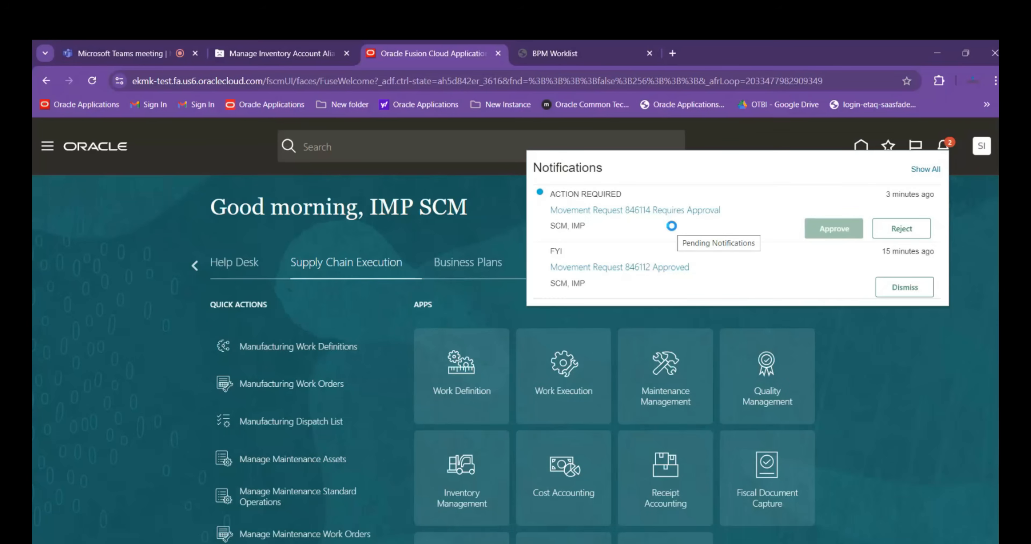
click(950, 287)
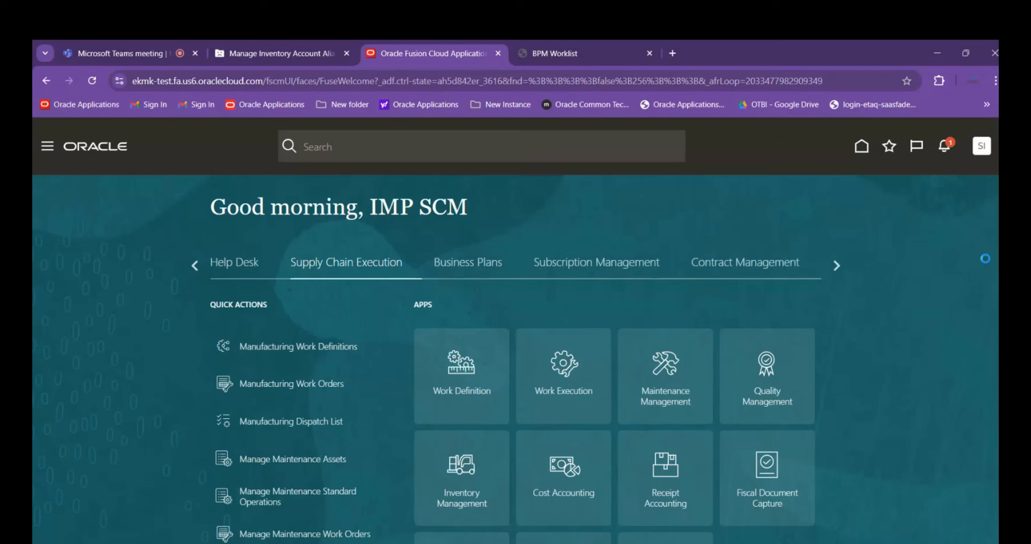
Open Manage Movement Requests in Inventory Management and search for movement request 846114, repeating the search if needed
scroll(486, 474, down, 2)
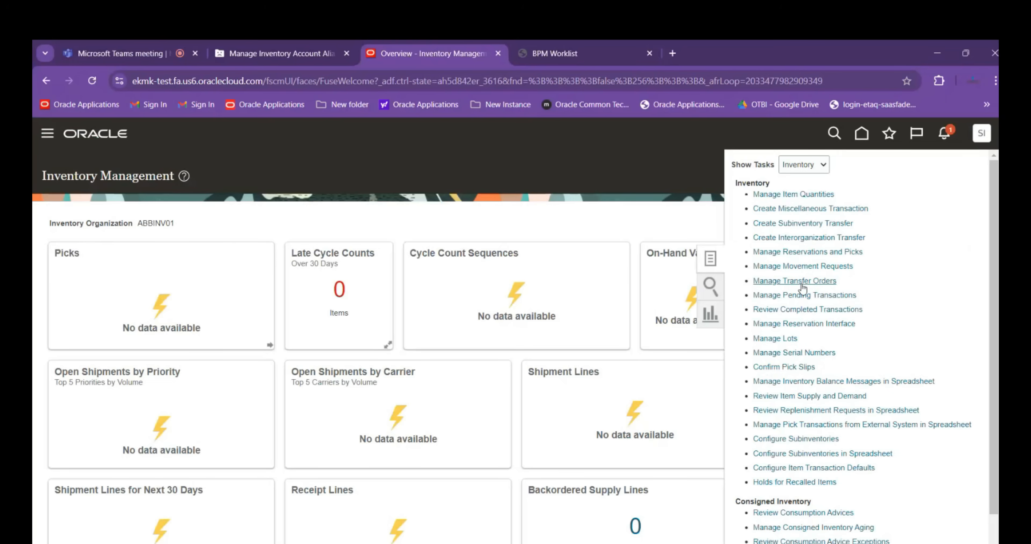
click(802, 266)
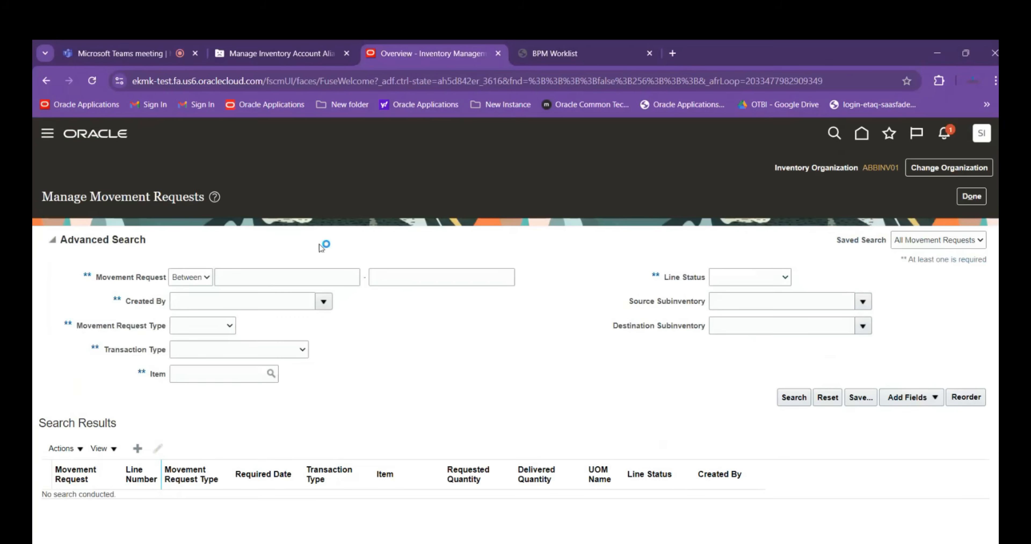
click(281, 276)
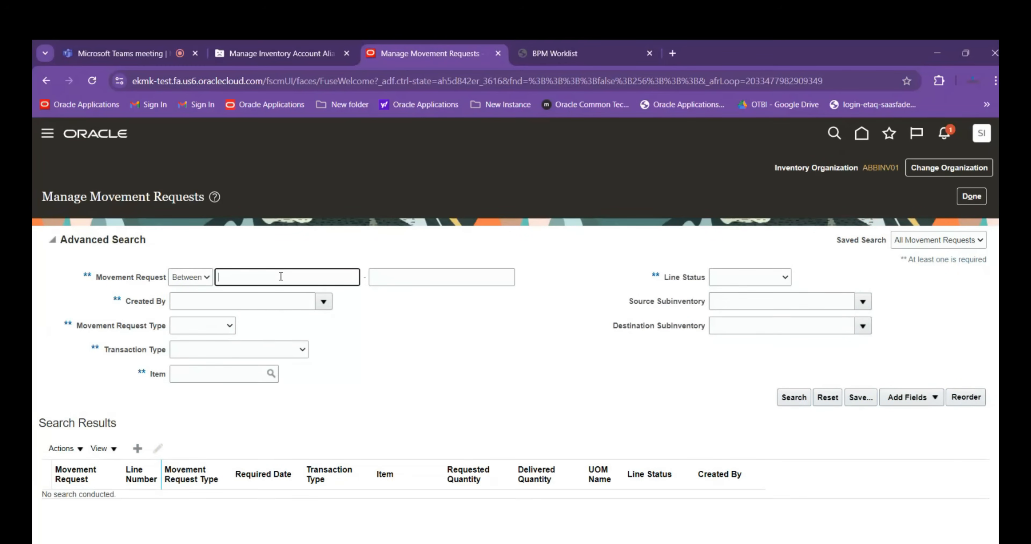
text(846114)
key(Tab)
text(846114)
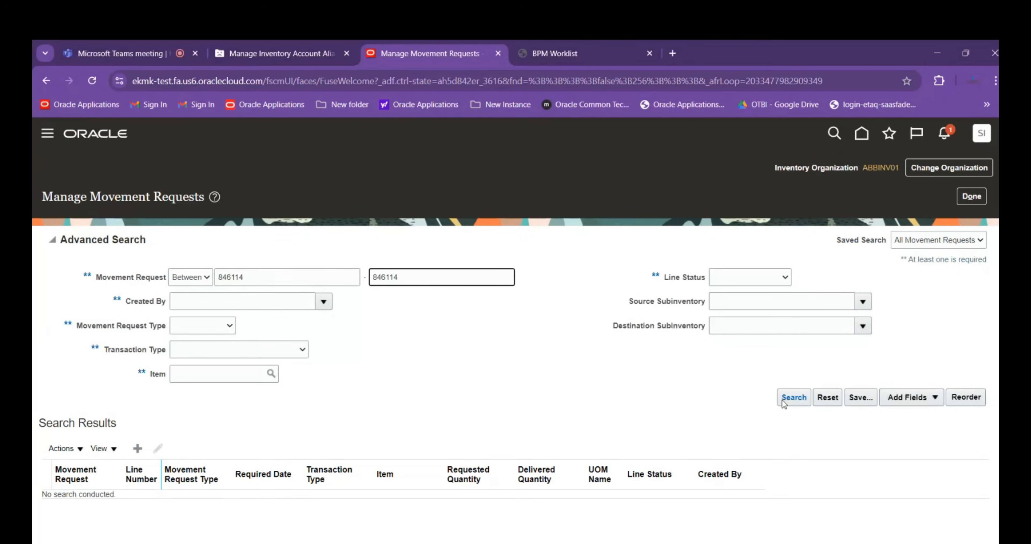
click(793, 397)
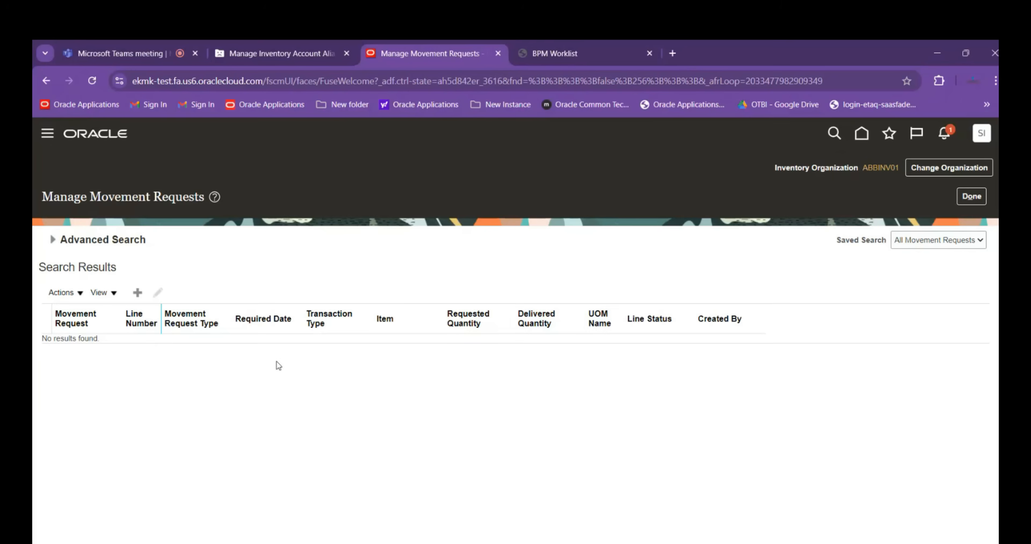
click(259, 273)
click(429, 273)
click(788, 397)
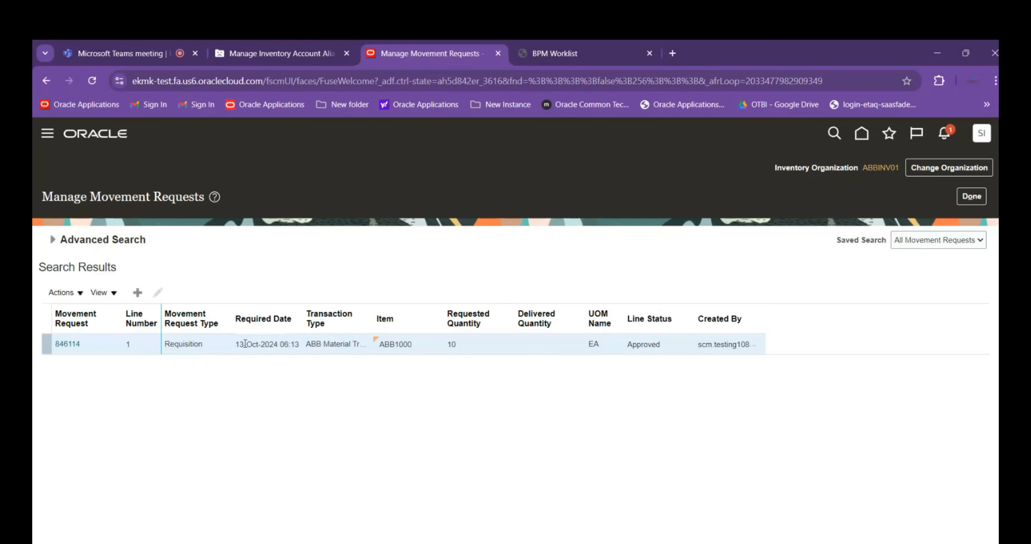
Examine the status, line details, source and destination of line 1 in movement request 846114, and return to the Inventory Management overview
click(74, 346)
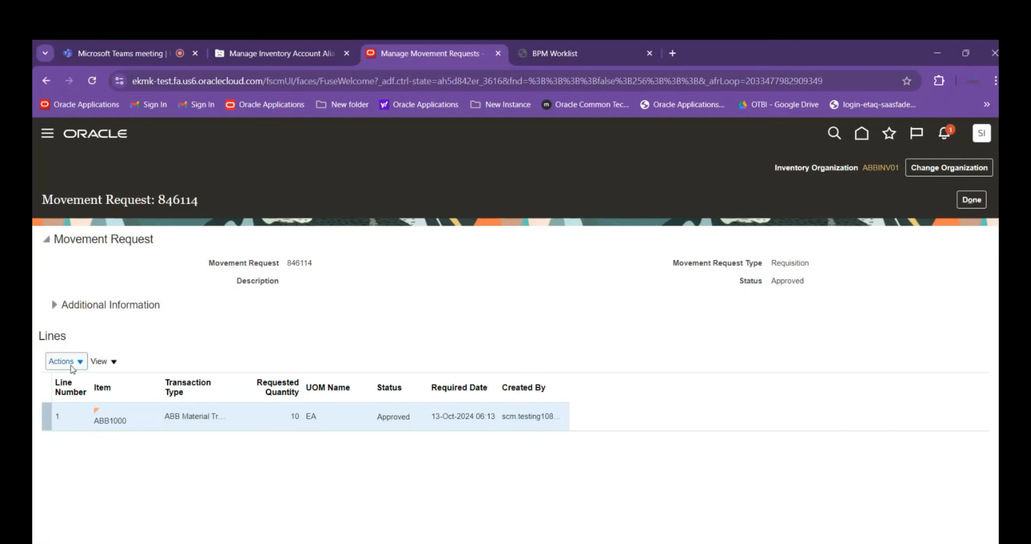
click(67, 362)
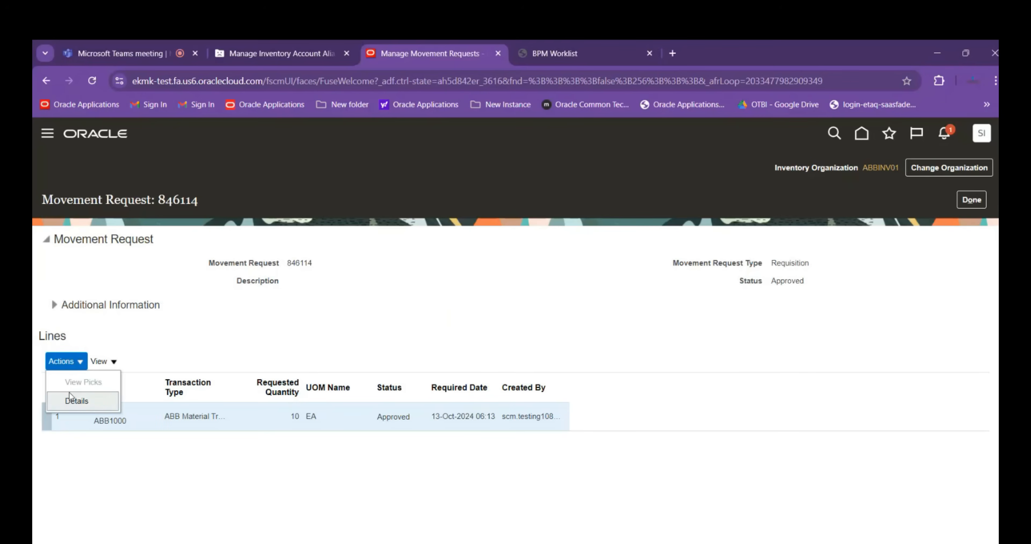
click(73, 402)
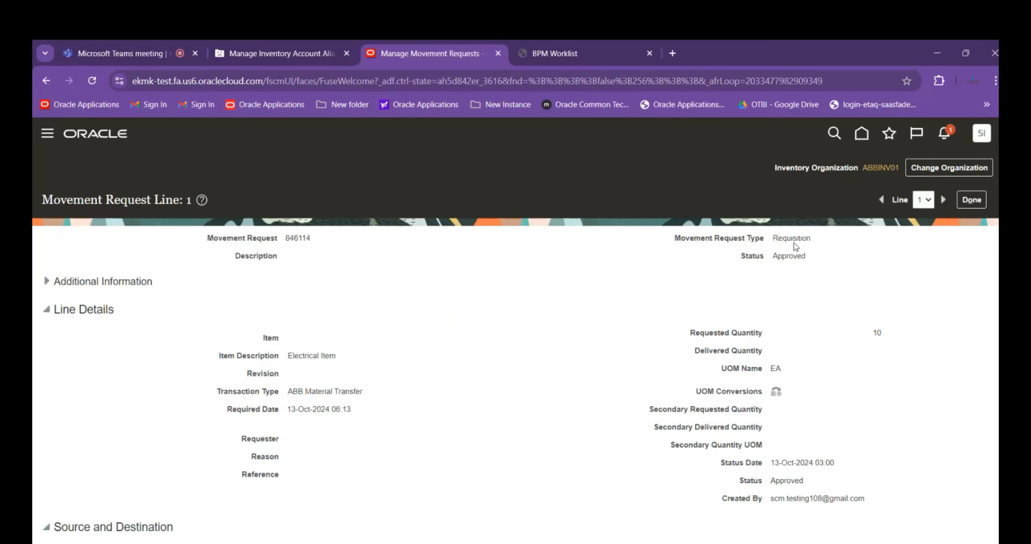
scroll(795, 272, down, 3)
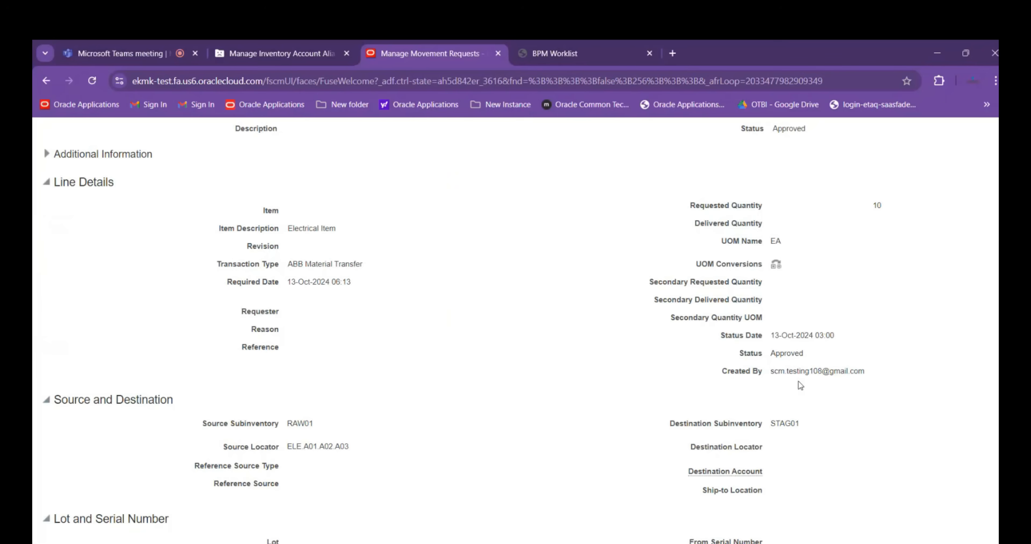
scroll(753, 362, down, 1)
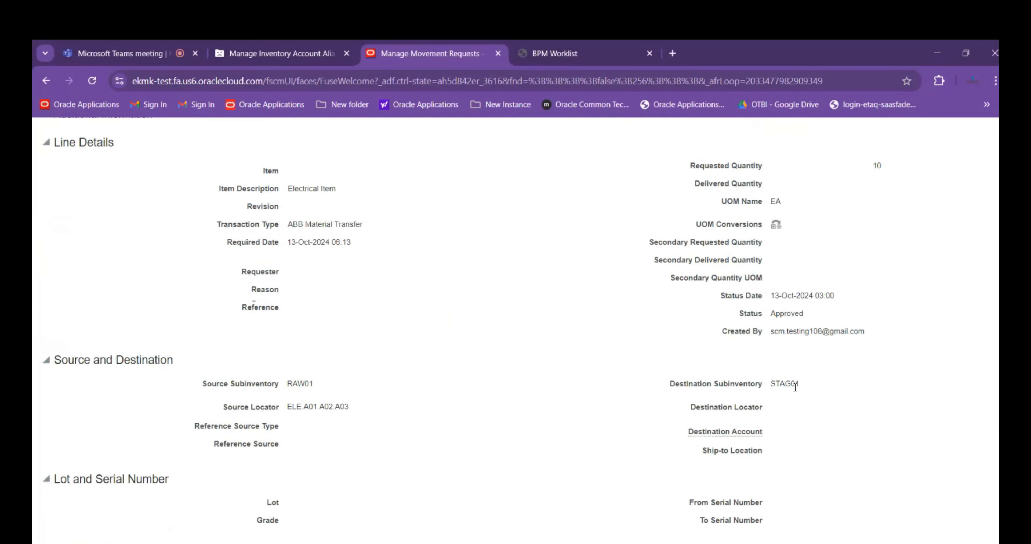
scroll(404, 403, up, 2)
scroll(480, 436, down, 2)
scroll(524, 380, up, 3)
click(980, 207)
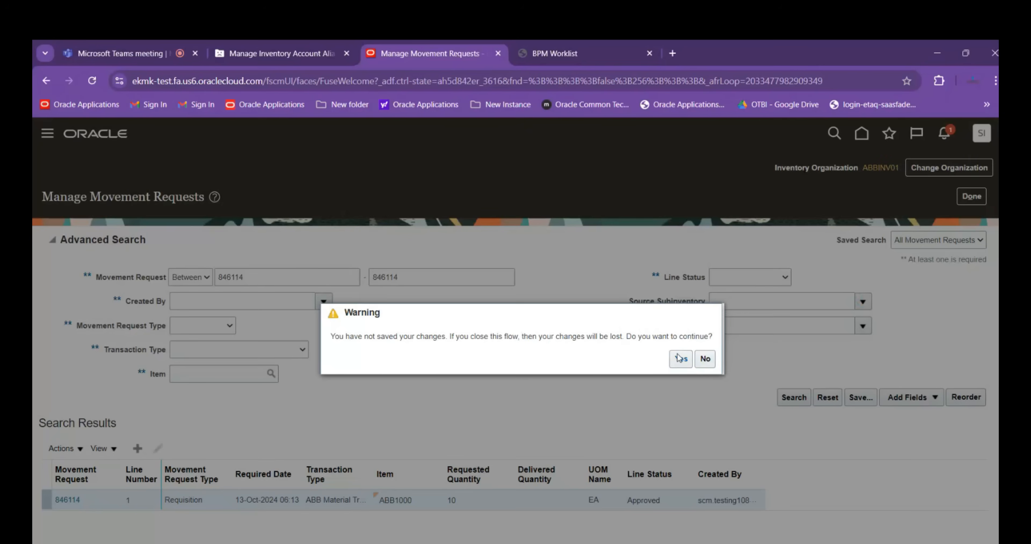
click(679, 358)
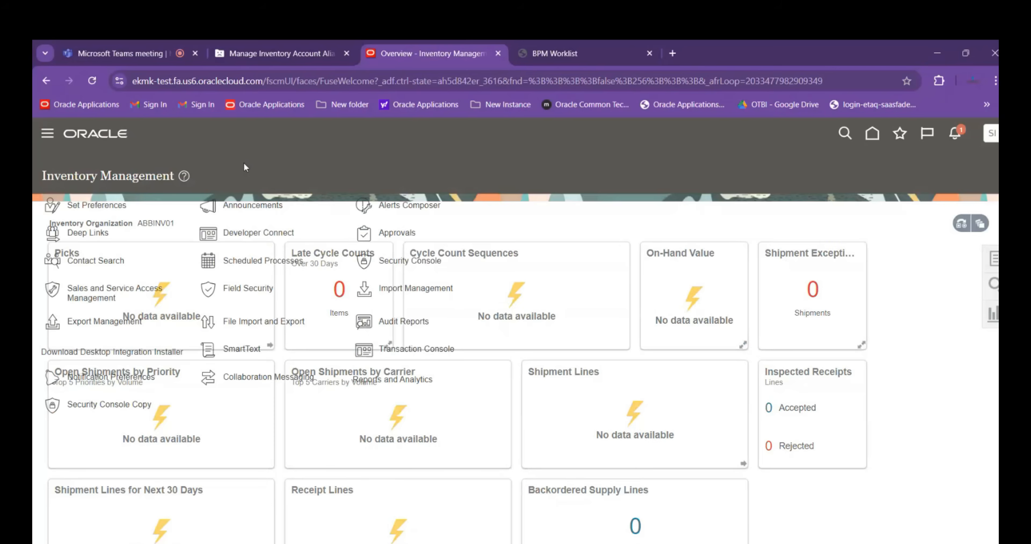
Open Scheduled Processes, start scheduling a new process of type Job and open the search for its name
scroll(188, 271, down, 7)
scroll(190, 256, up, 6)
scroll(190, 253, up, 2)
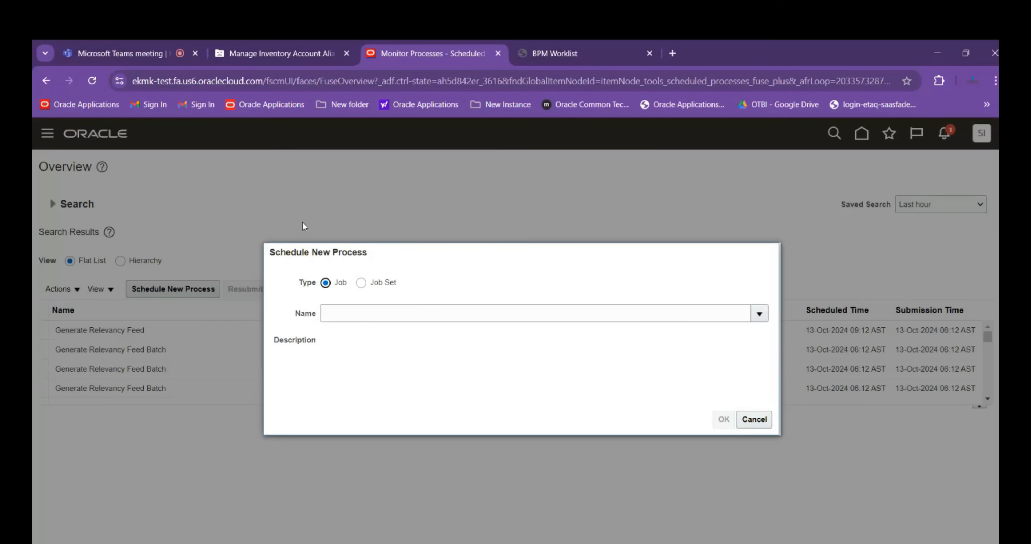
click(391, 311)
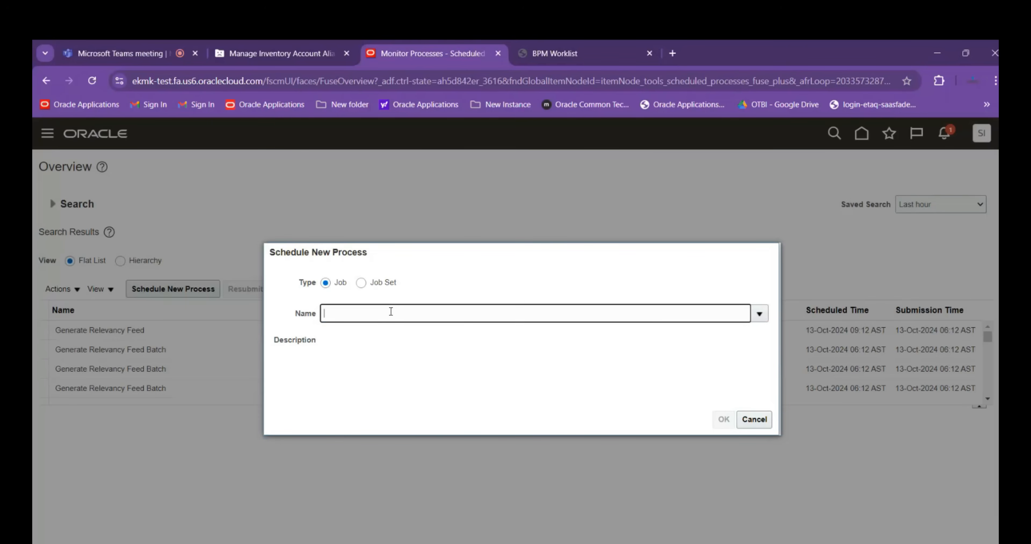
text(Pr)
key(BackSpace)
text(ring Move)
key(Tab)
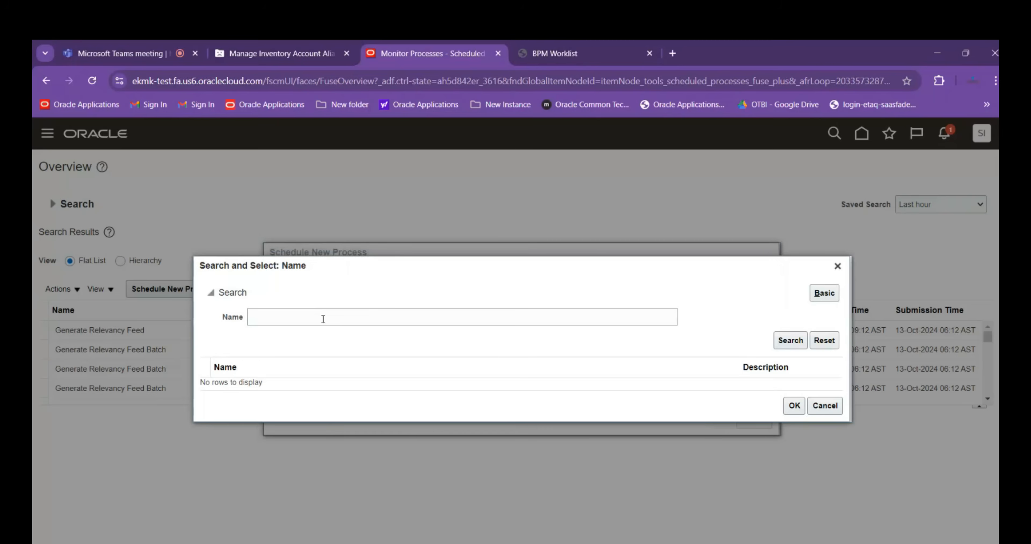
Search the process names for "print" and select Print Movement Request Pick Slip Report as the process to schedule
click(323, 318)
text(print)
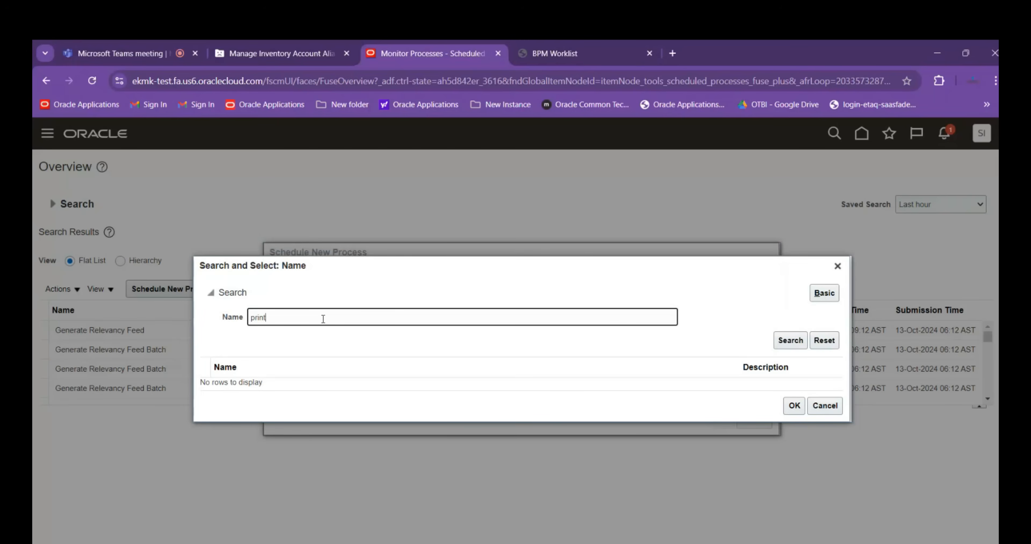
click(786, 341)
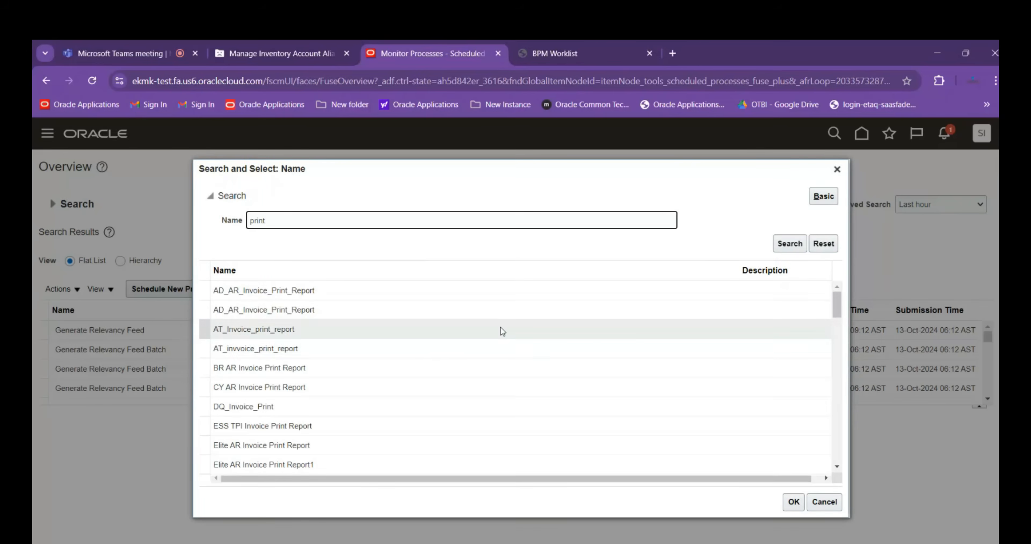
scroll(396, 373, down, 1)
scroll(396, 373, down, 5)
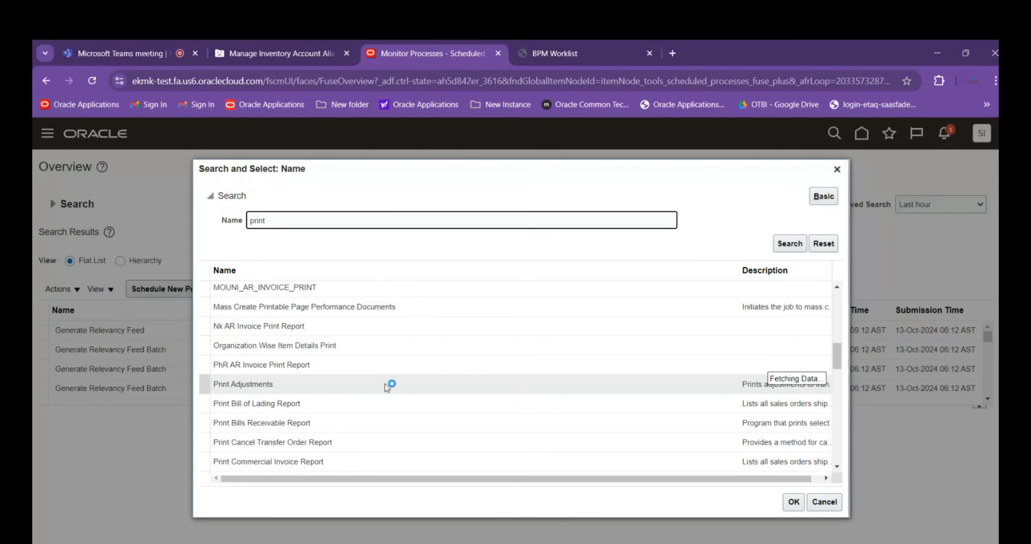
scroll(384, 376, down, 2)
scroll(368, 423, down, 2)
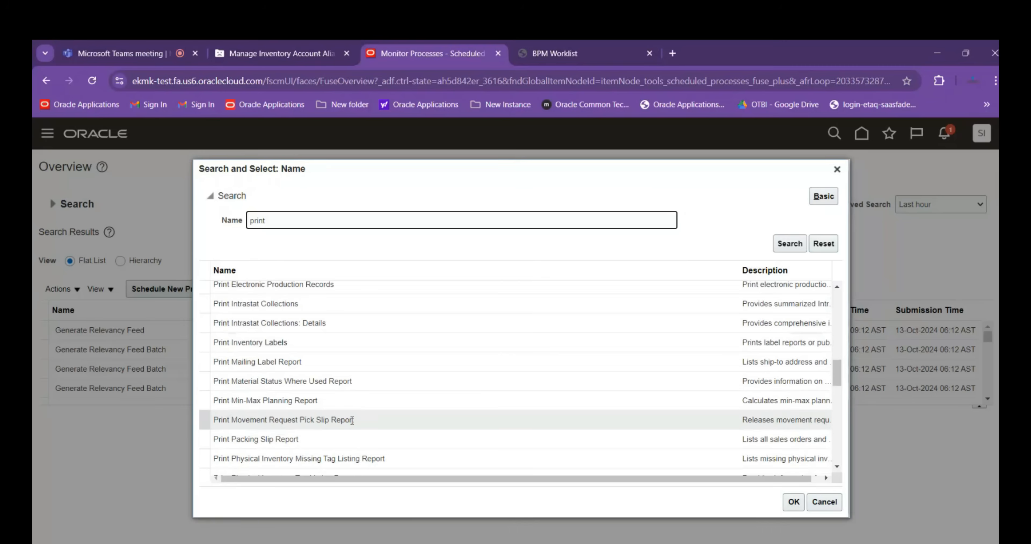
click(320, 424)
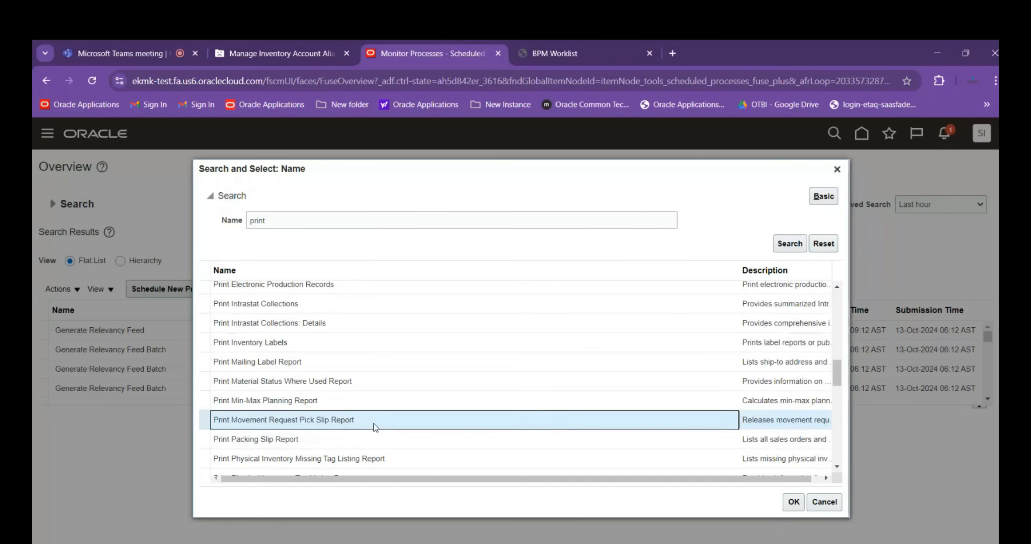
click(793, 505)
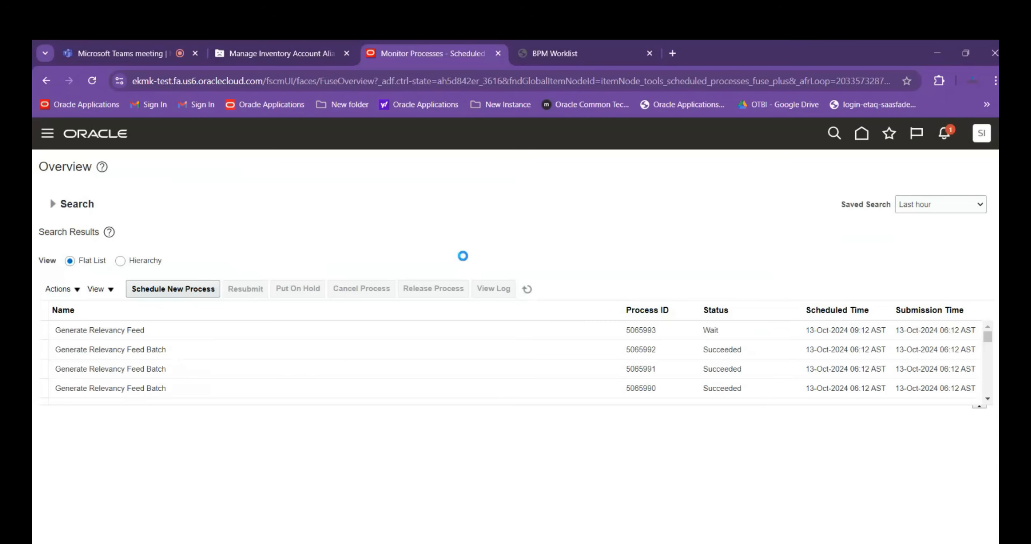
Set the report's organization to ABBINV01 and both the From and To Movement Request parameters to 846114
scroll(444, 250, down, 1)
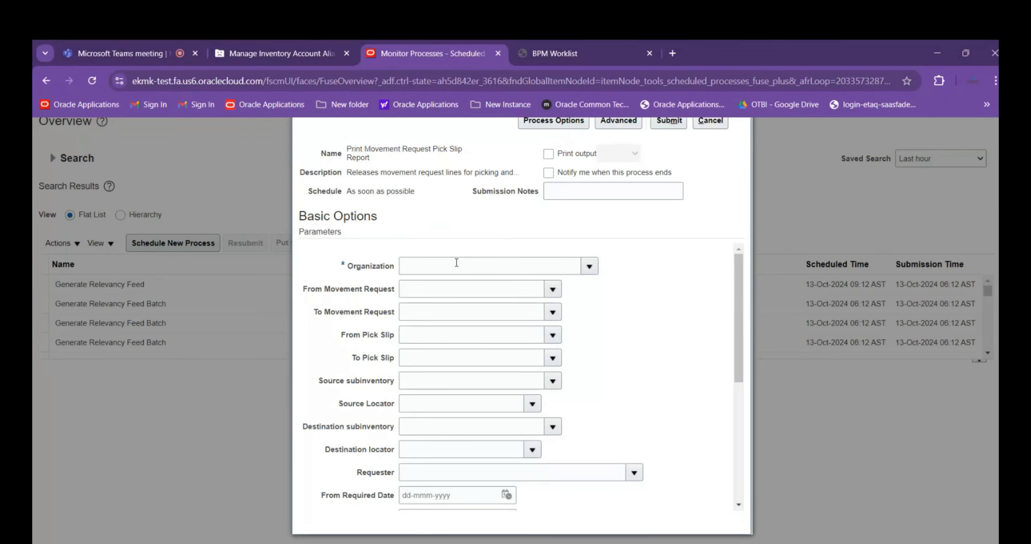
click(456, 262)
text(AB)
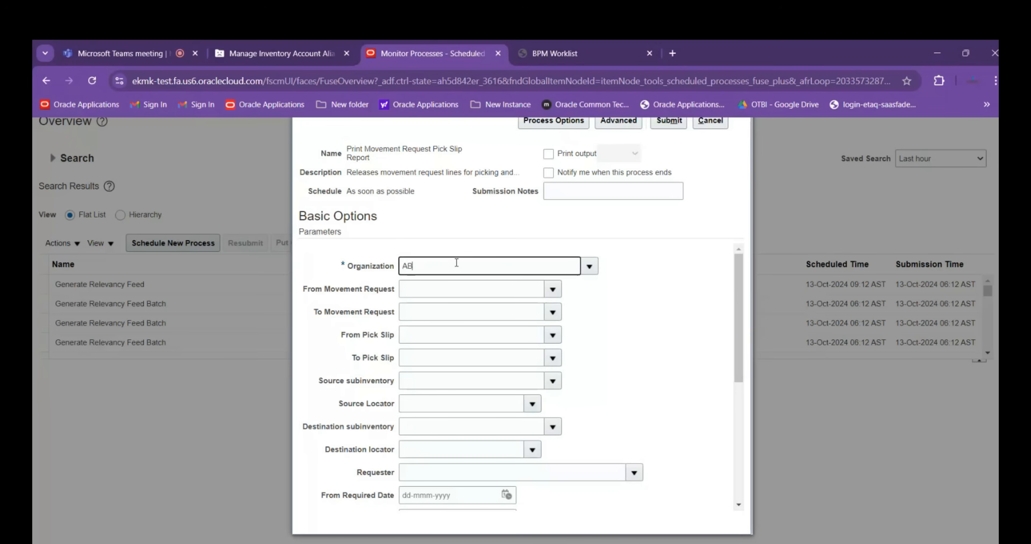
text(BINV01)
key(Tab)
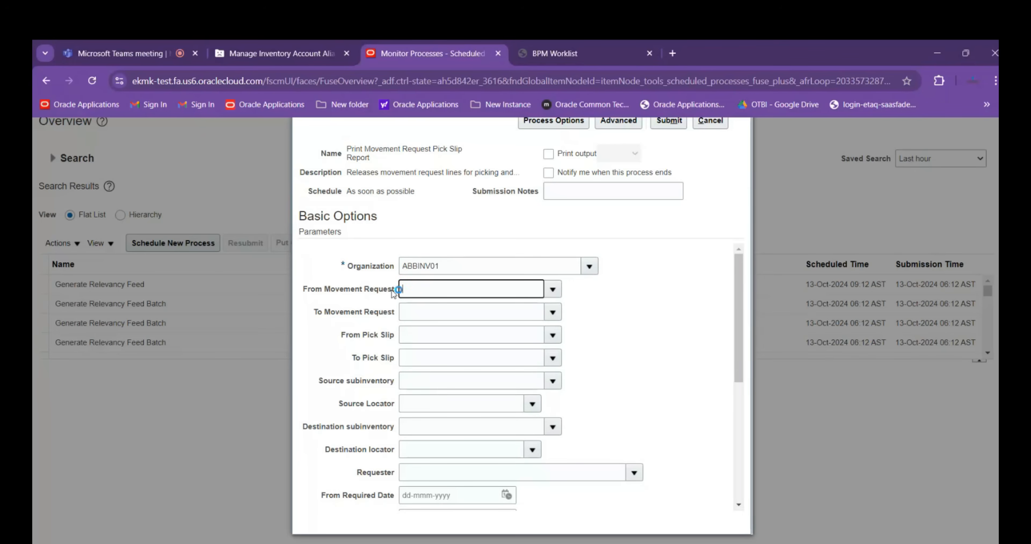
text(846114)
key(Tab)
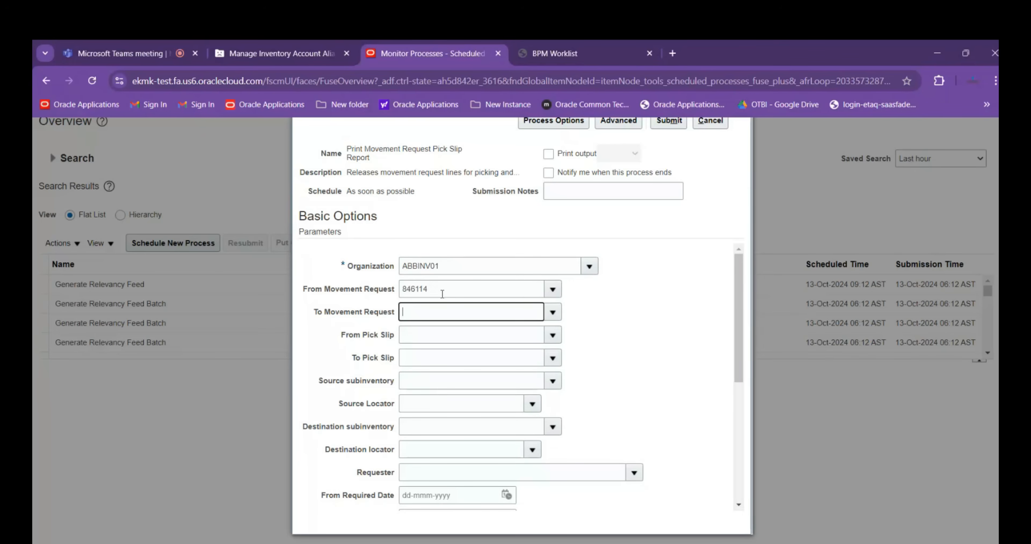
text(846114)
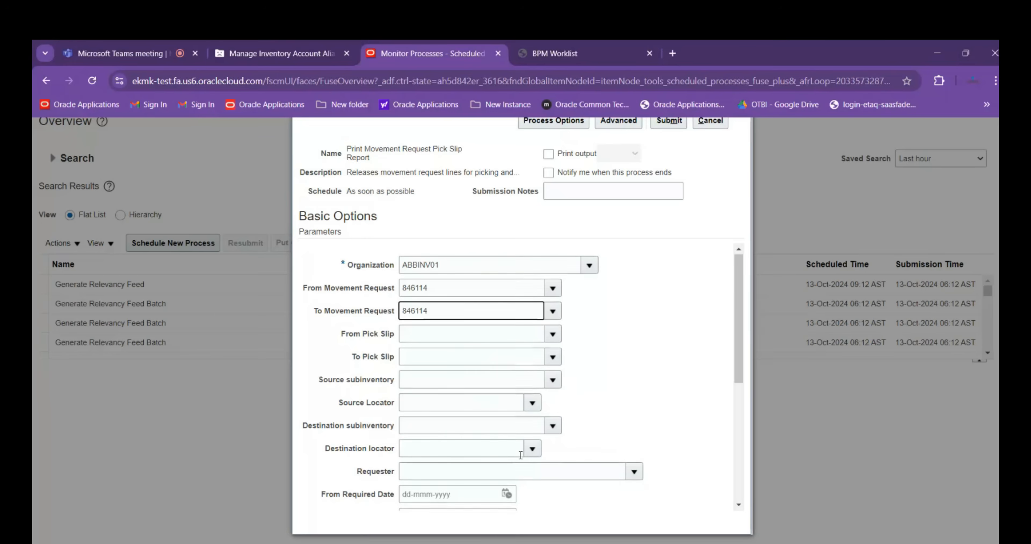
Check the Movement Request Type options, keep All, and set Release Approved Lines to Yes
scroll(520, 454, down, 3)
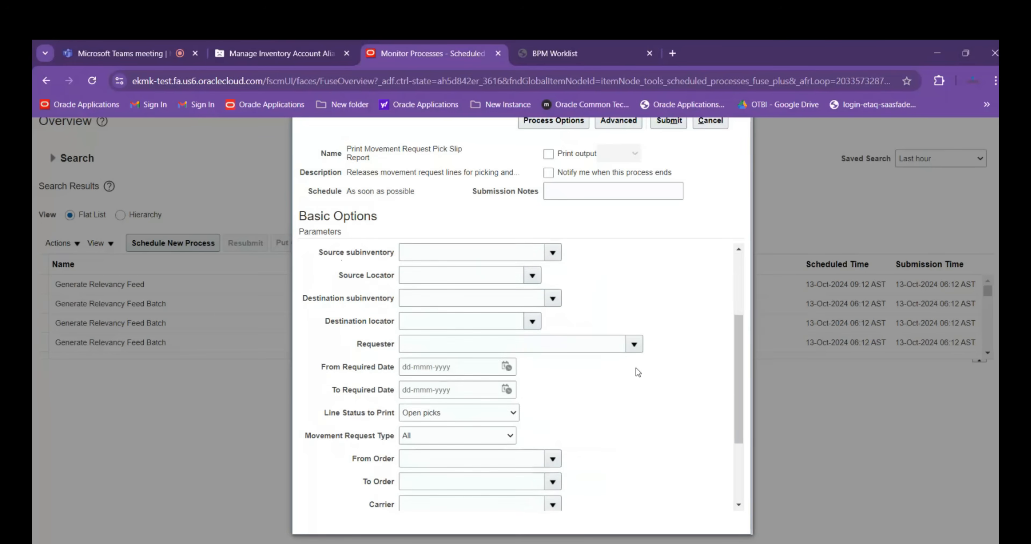
scroll(638, 370, down, 3)
click(491, 324)
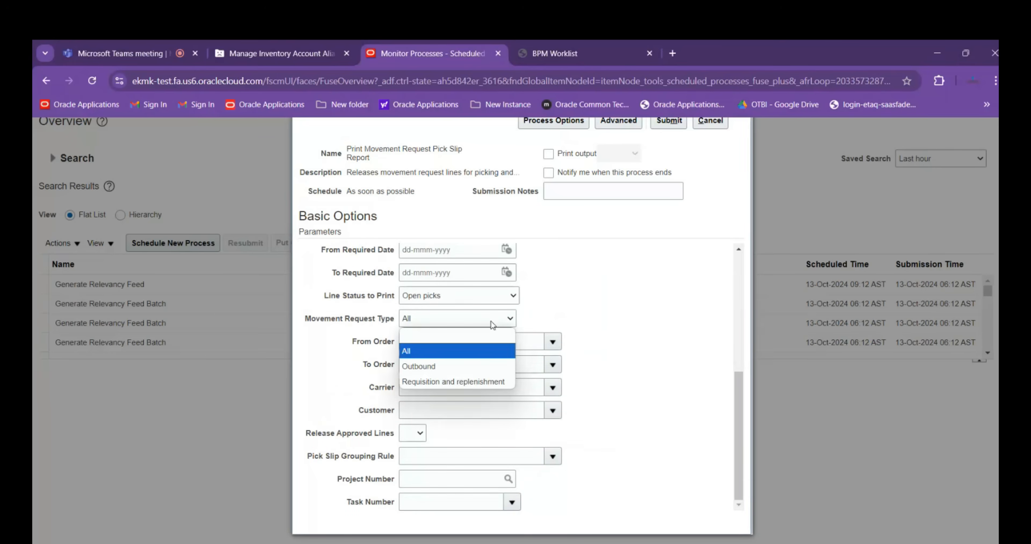
click(674, 307)
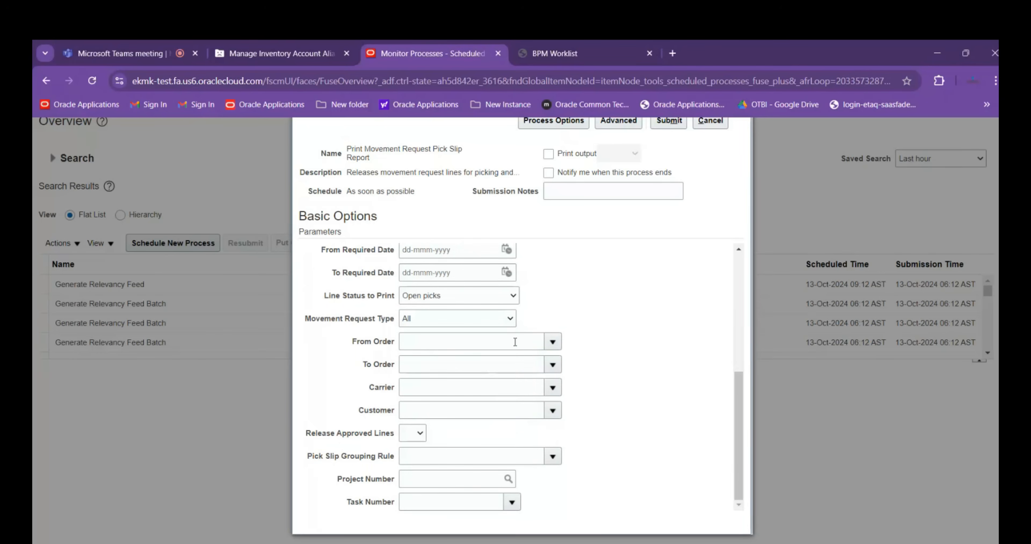
click(493, 319)
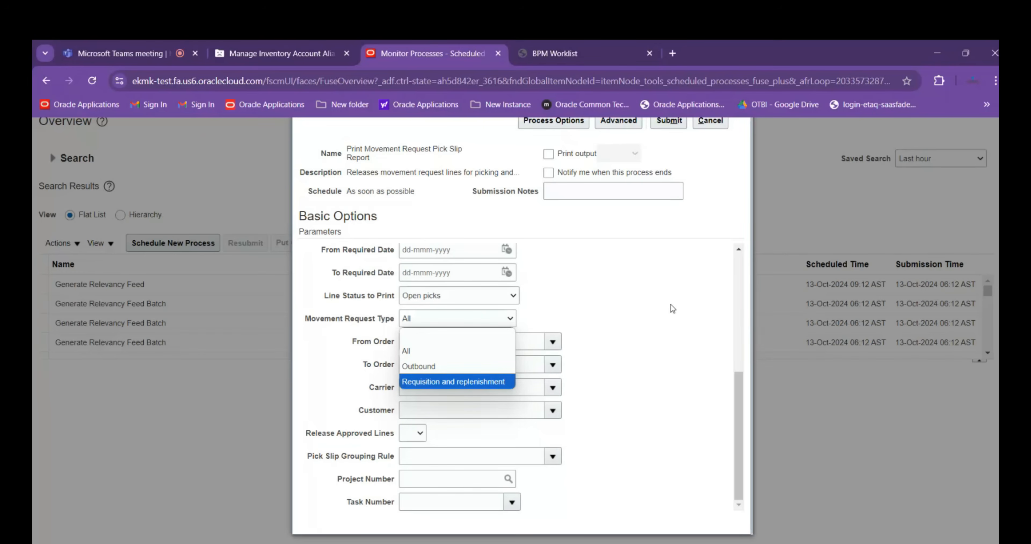
click(629, 299)
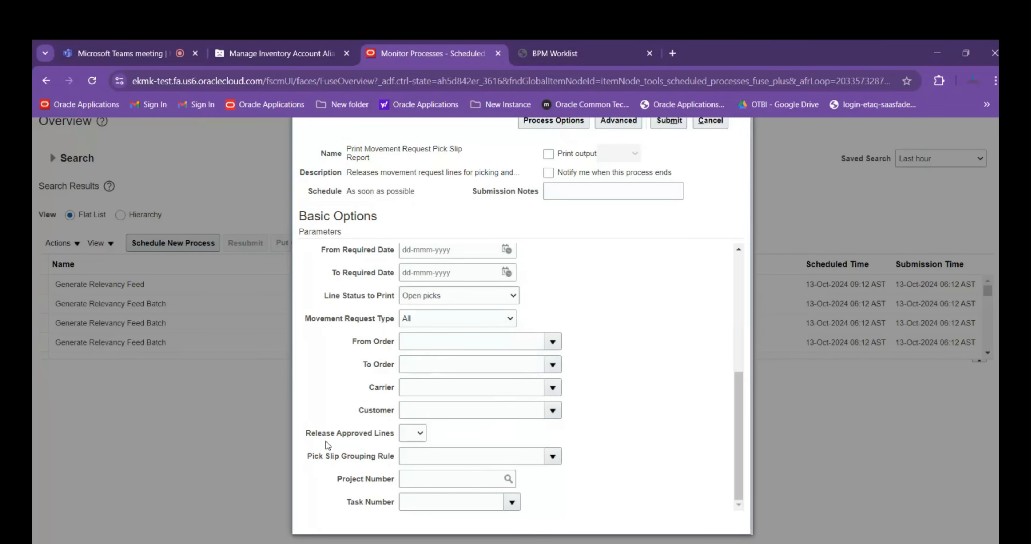
click(404, 436)
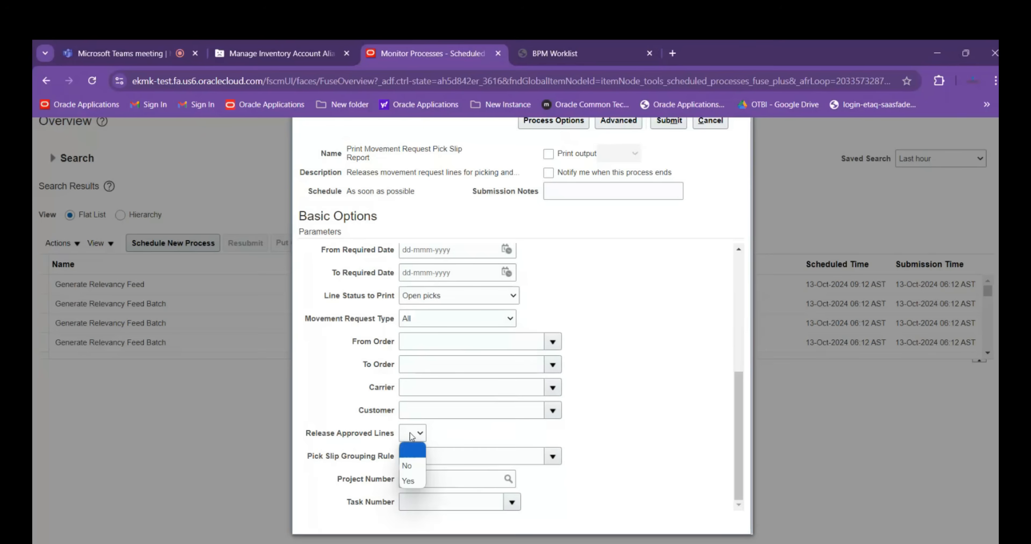
click(405, 481)
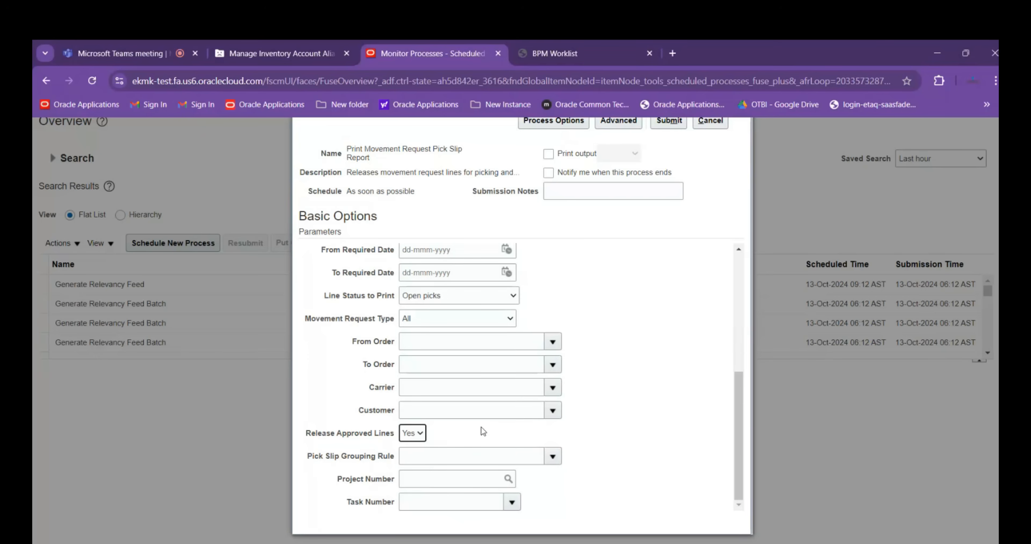
Submit the pick slip report process, revalidating the From and To Movement Request entries if rejected, and close the confirmation
scroll(481, 426, up, 5)
scroll(477, 343, up, 2)
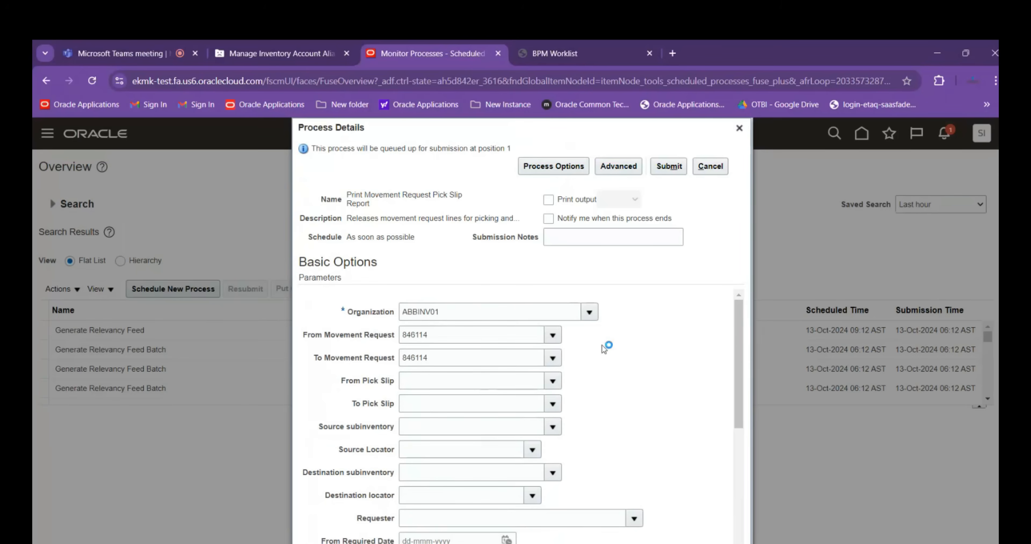
click(669, 166)
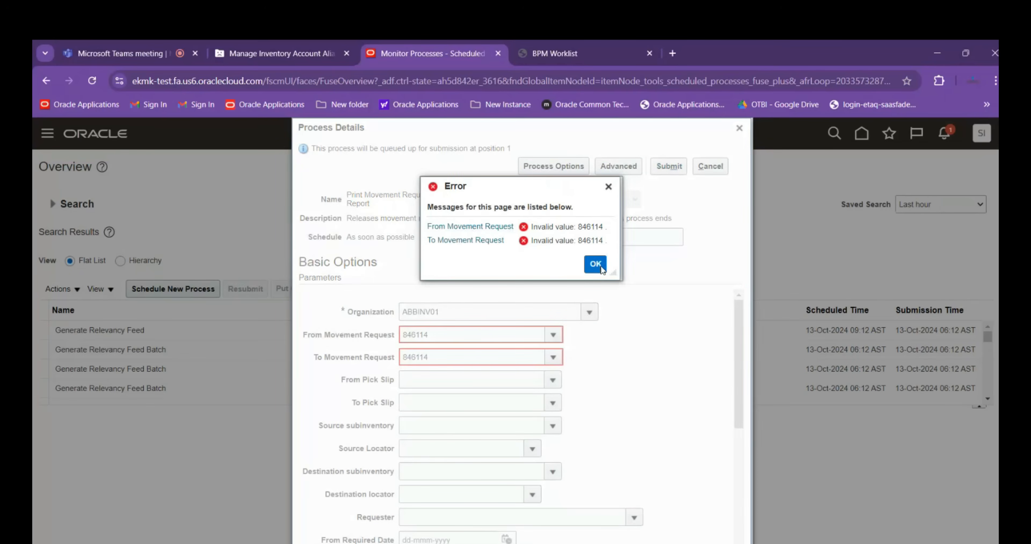
click(595, 264)
click(503, 334)
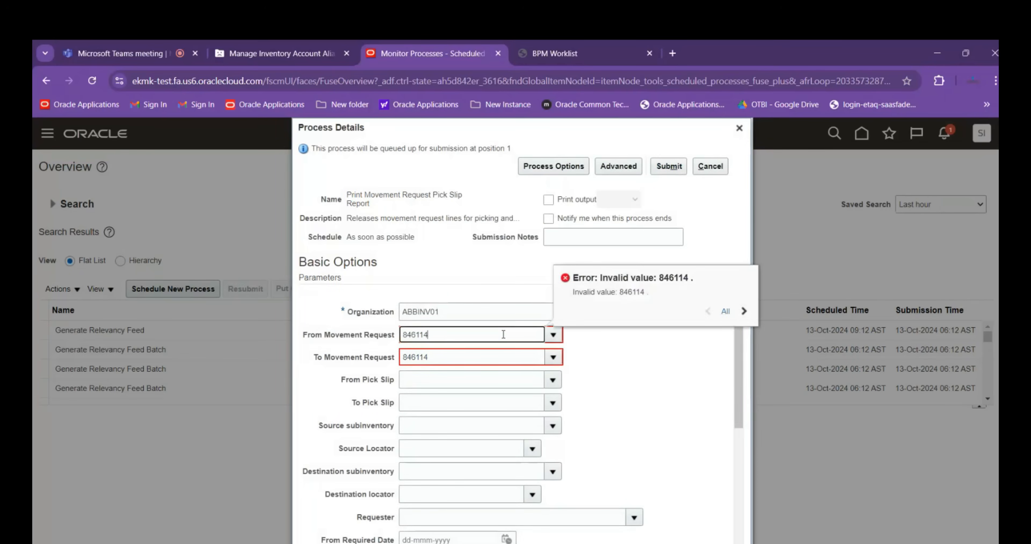
click(480, 357)
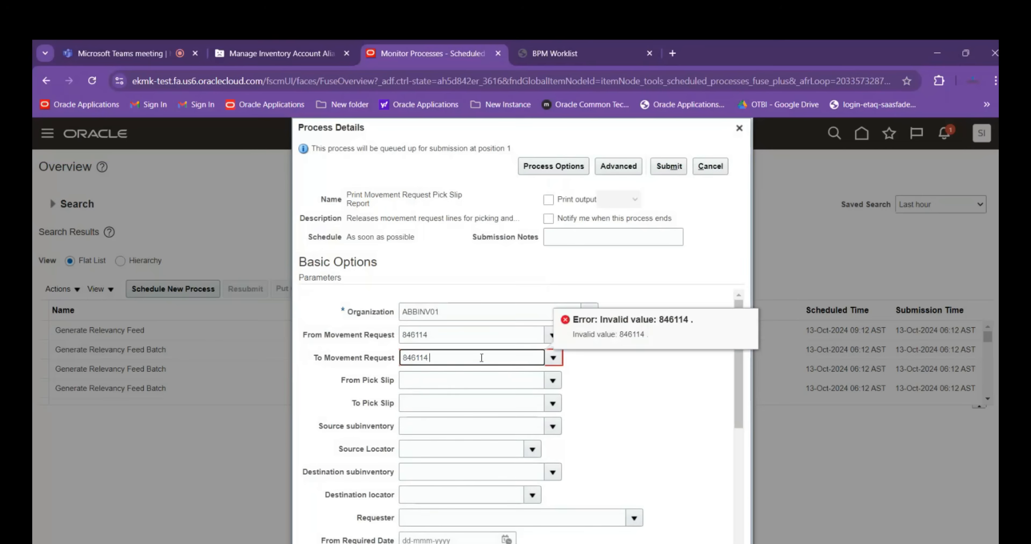
click(685, 169)
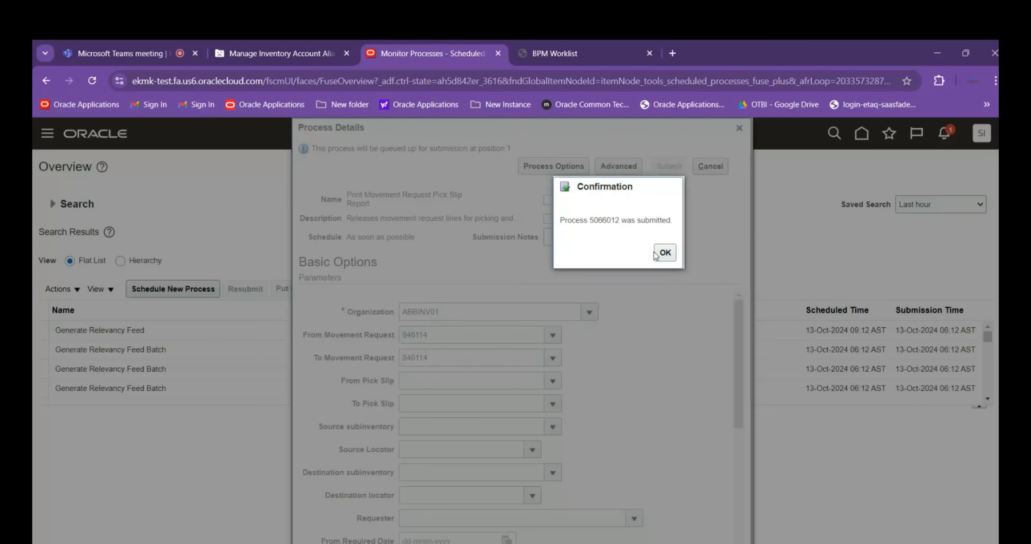
click(663, 254)
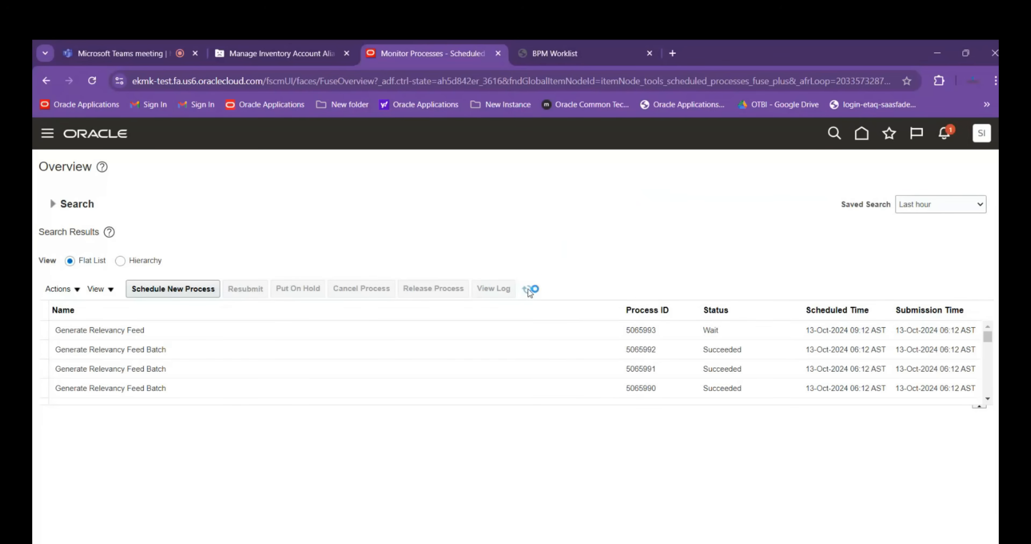
Refresh the scheduled process list repeatedly to follow the status of the Print Movement Request Pick Slip Report
click(528, 289)
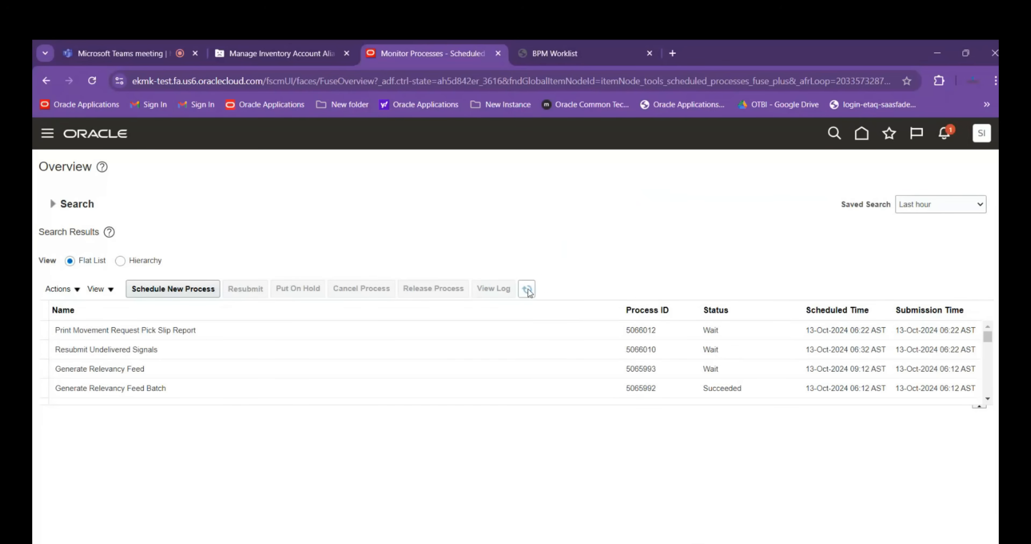
click(528, 289)
click(529, 290)
click(529, 289)
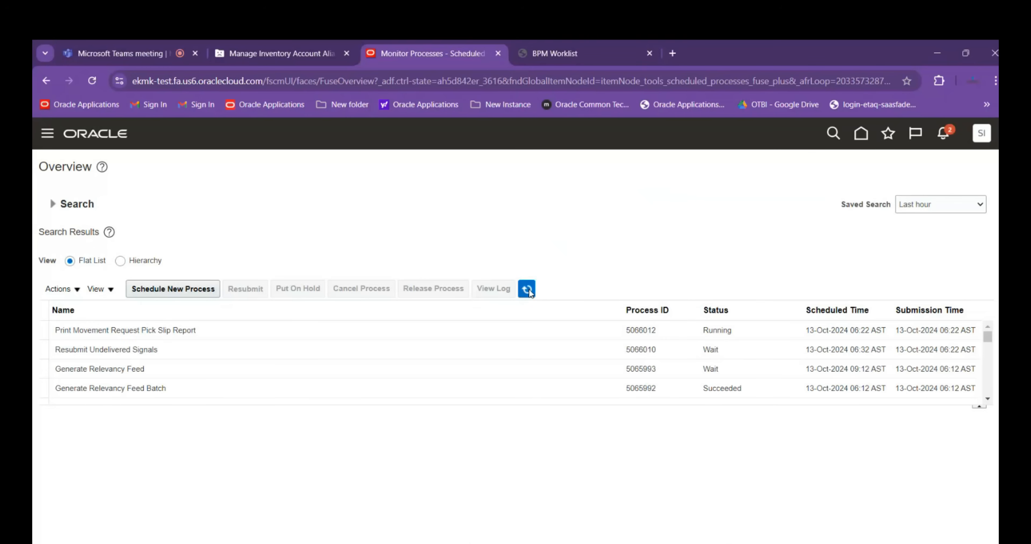
Download the Default Document output of the Print Movement Request Pick Slip Report process and open the HTML report from the downloaded zip
click(252, 330)
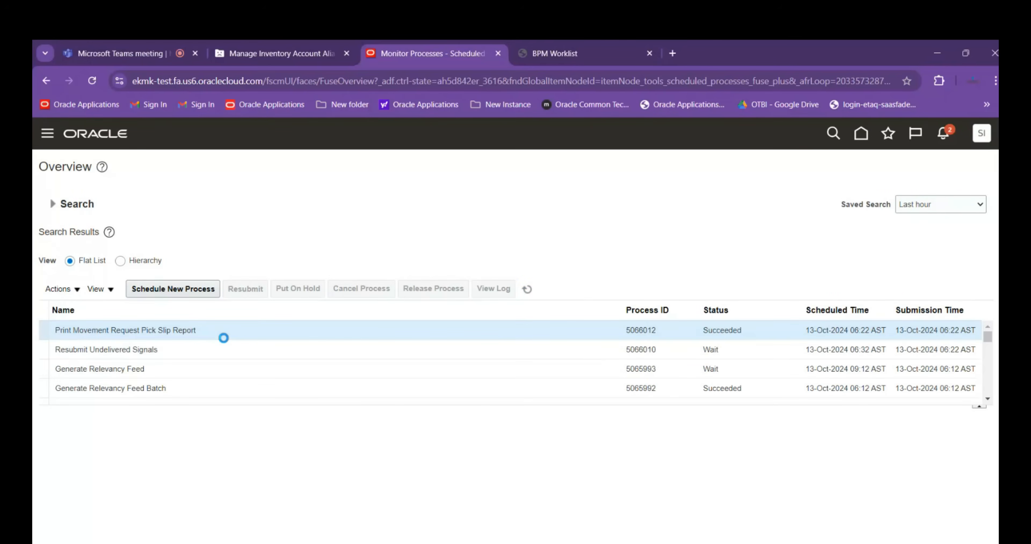
scroll(349, 457, down, 4)
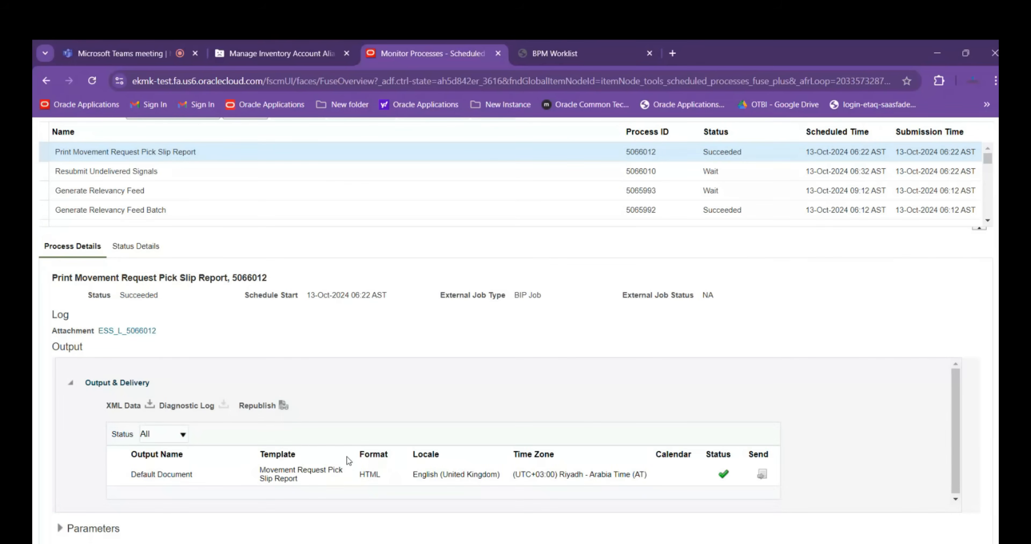
click(161, 475)
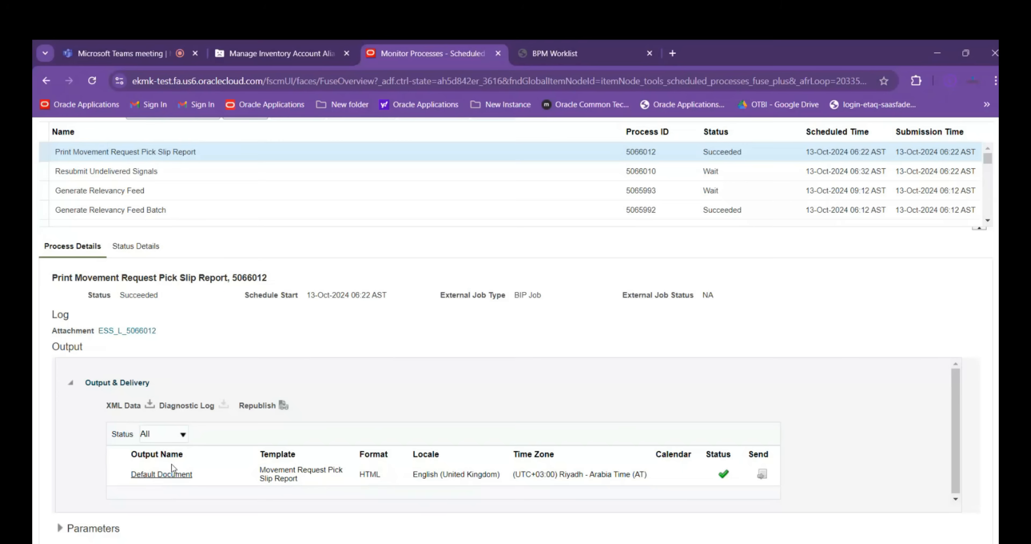
click(945, 84)
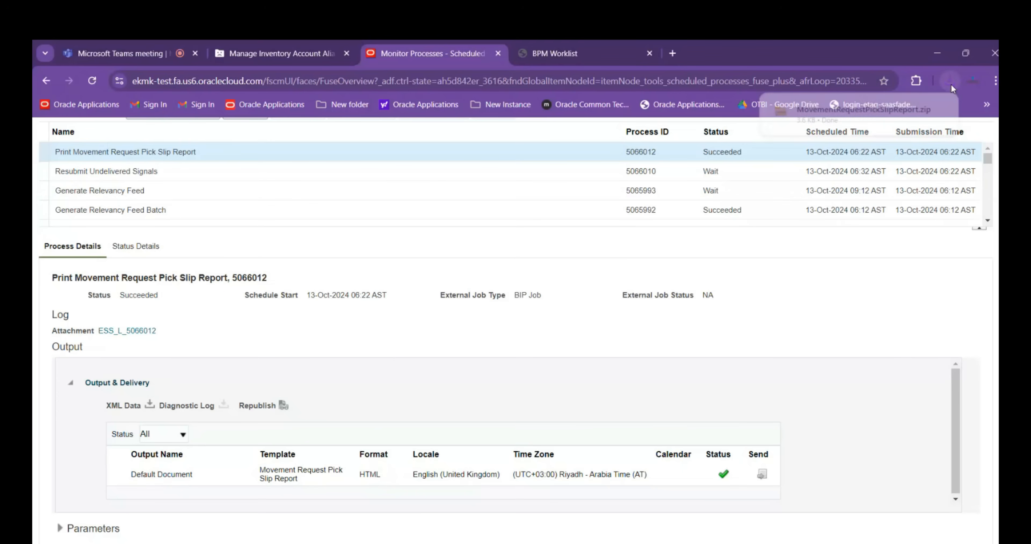
click(893, 112)
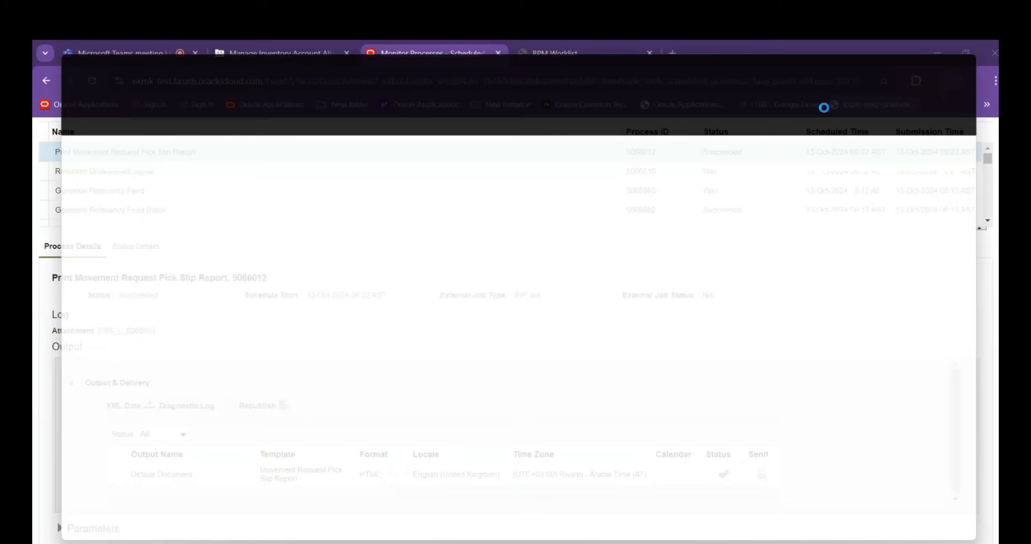
click(242, 156)
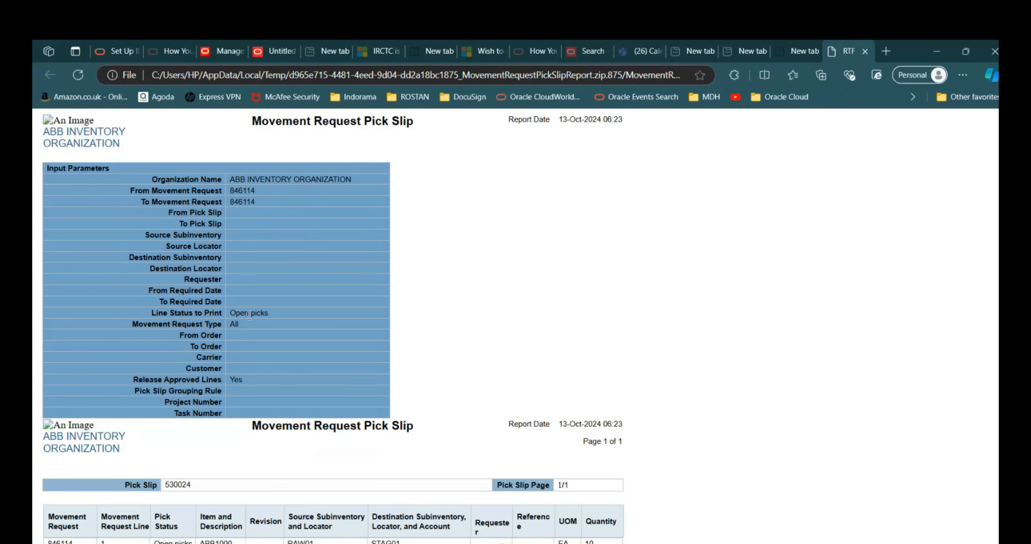
Examine the pick slip report's input parameters and line details for movement request 846114, and switch back to File Explorer
scroll(249, 315, down, 3)
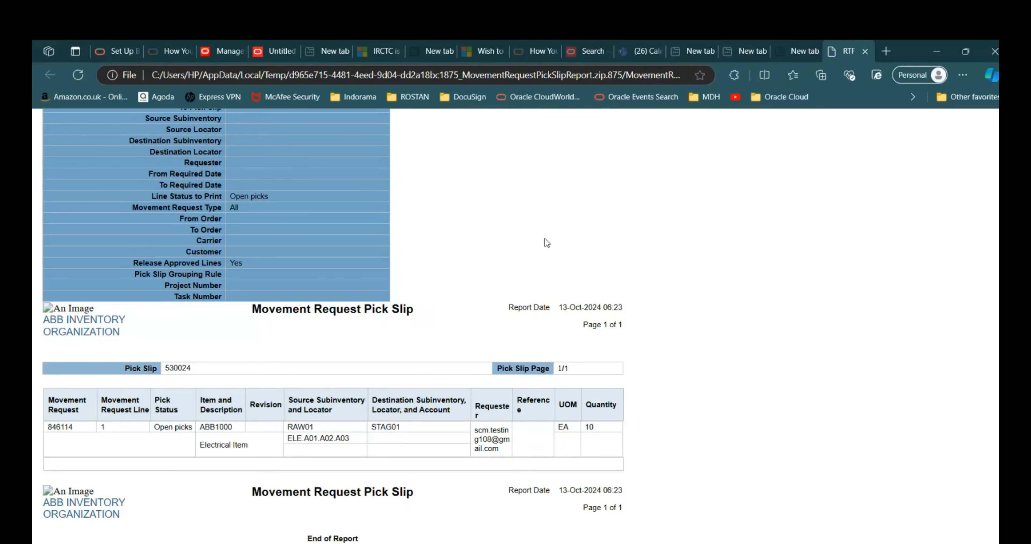
scroll(366, 276, up, 3)
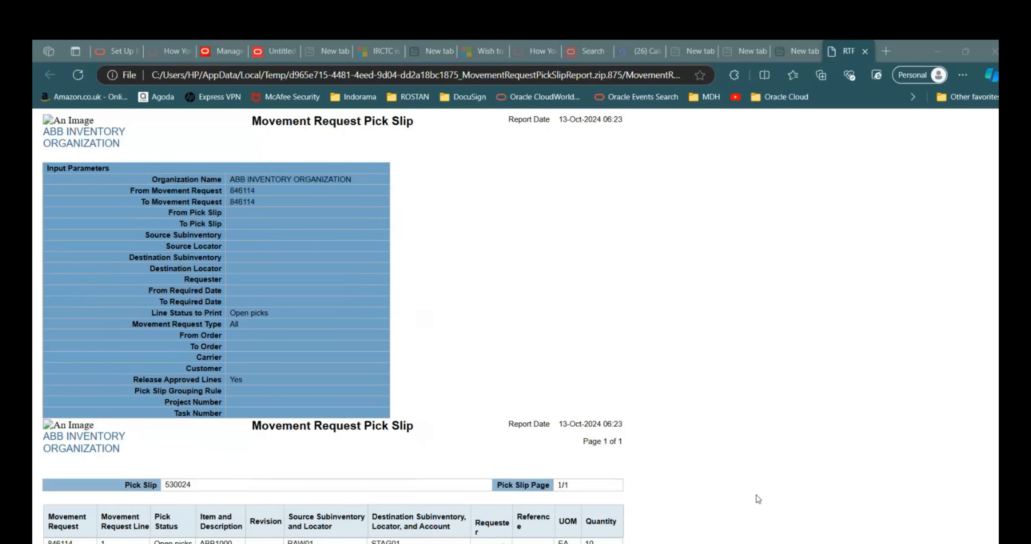
key(alt+Tab)
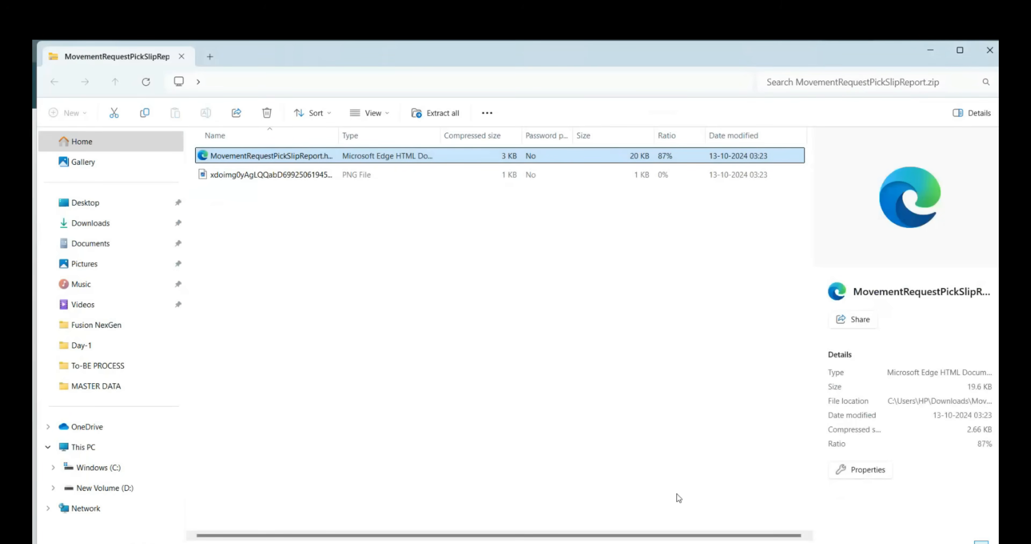
Switch to the Session Details workbook and record "Print Movement Request Pick Slip" in cell A49, below Shipping Manager
key(alt+Tab)
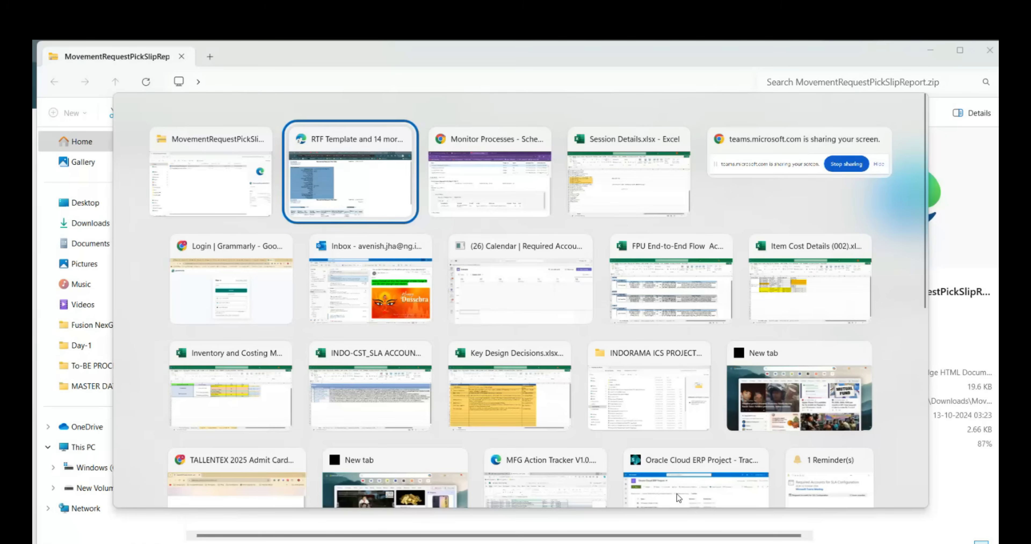
key(alt+Tab)
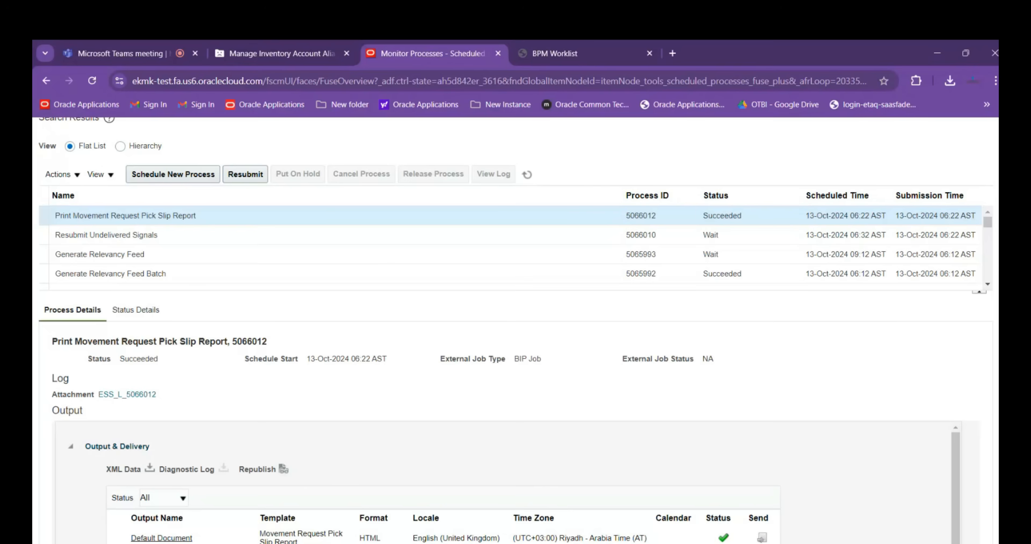
mouse_move(516, 543)
key(alt+Tab)
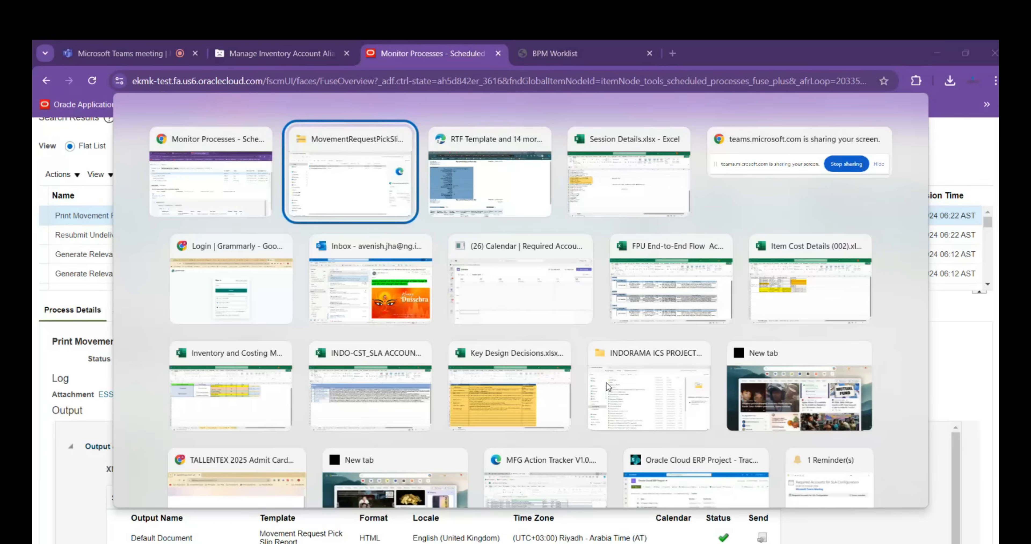
key(alt+Tab)
key(alt+Tab)
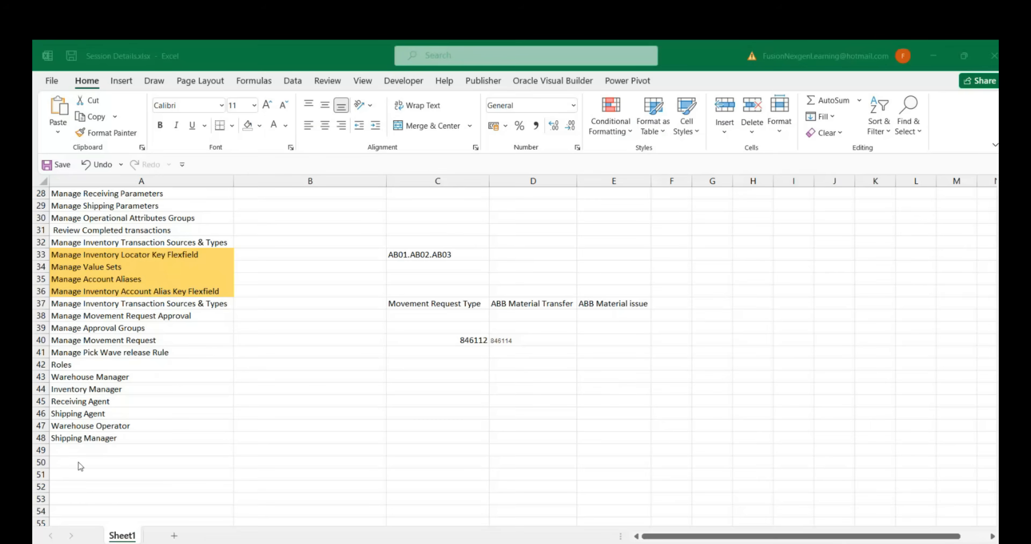
text(Pr)
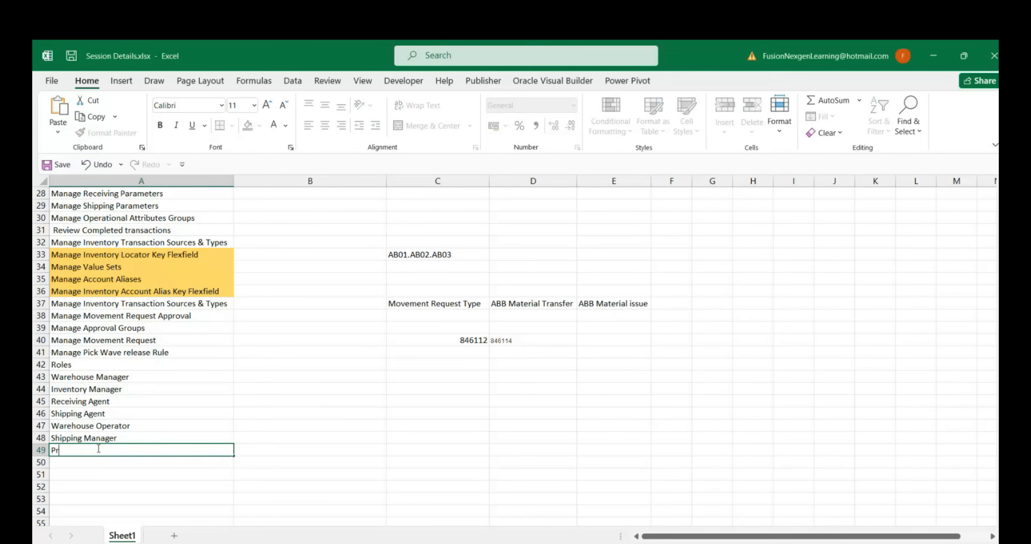
text(int Movement Request Pick Slip)
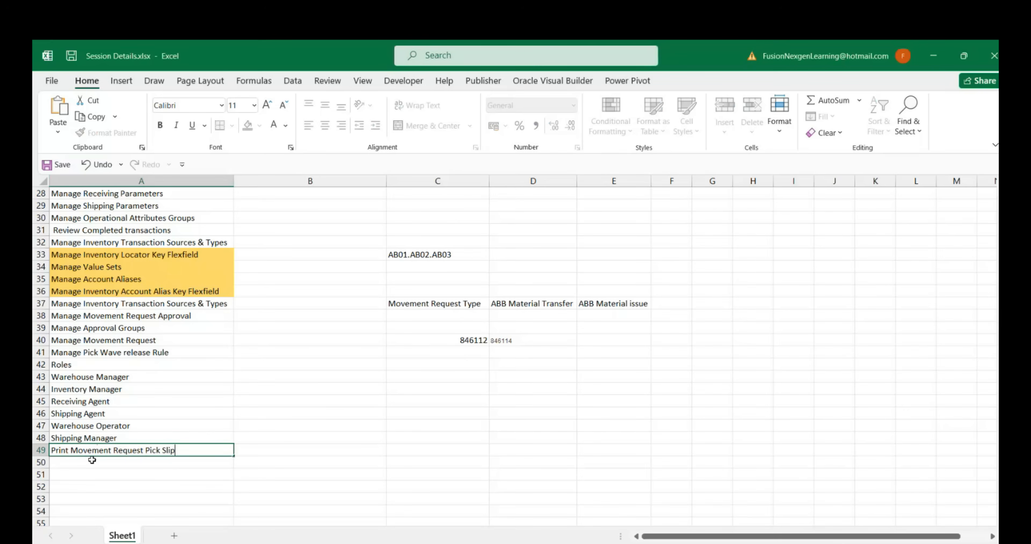
key(Return)
key(Up)
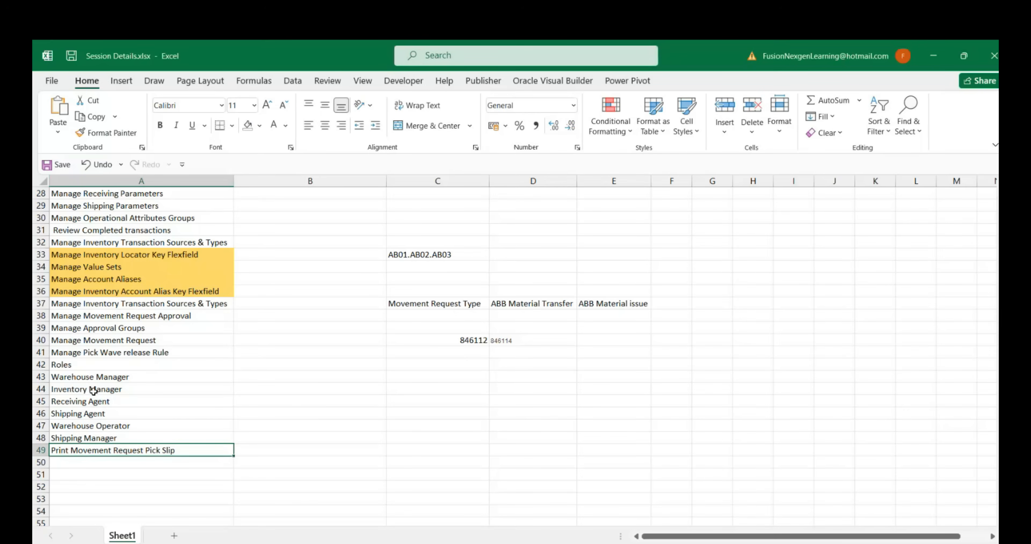
click(76, 339)
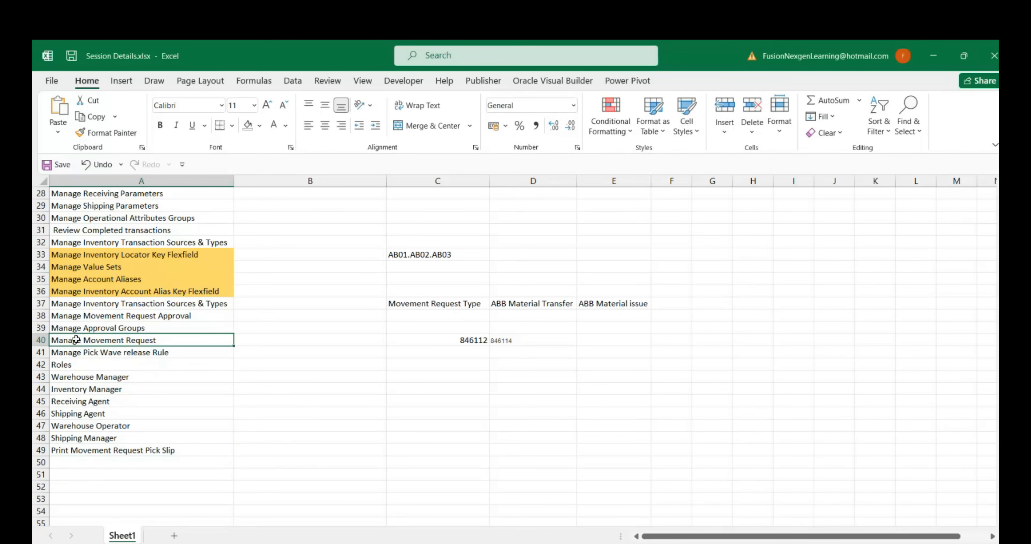
click(401, 339)
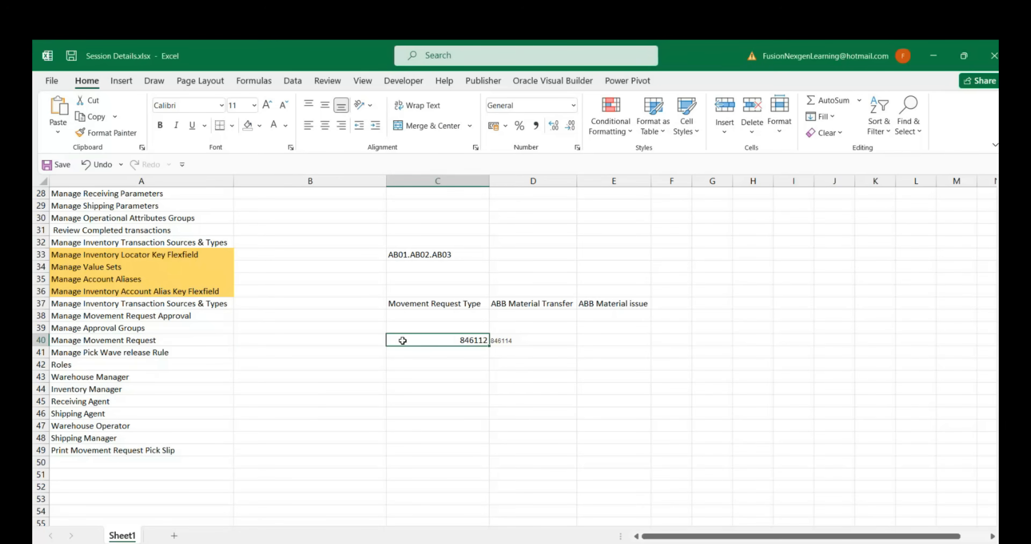
click(71, 451)
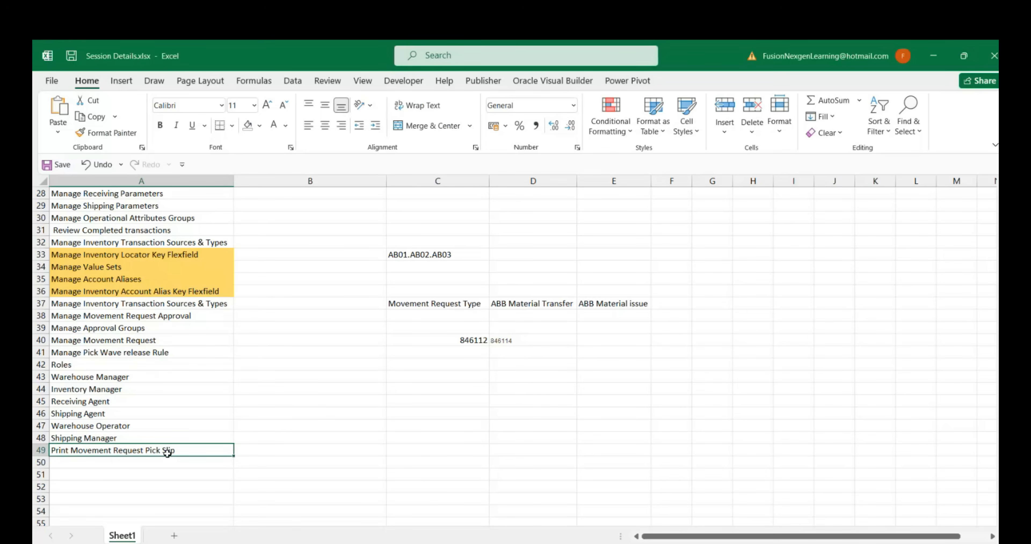
Switch back to Oracle, go to Inventory Management and open pick slip 530024 from the open picks of ABBINV01
key(alt+Tab)
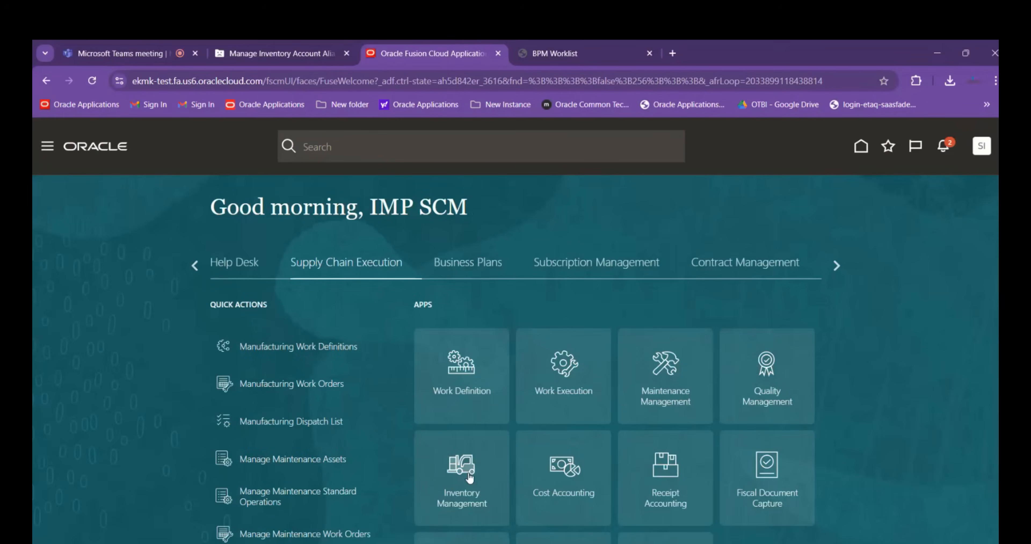
click(468, 438)
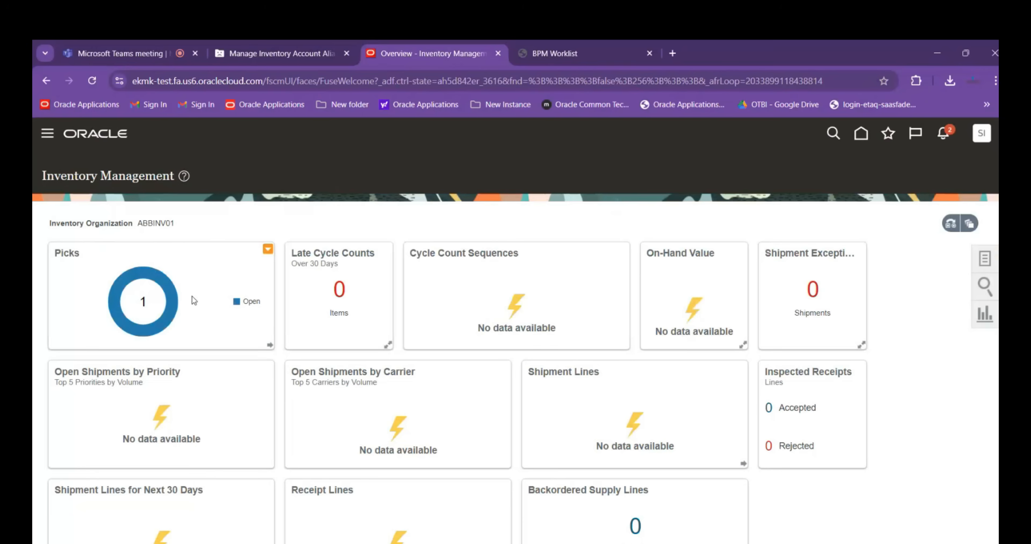
click(151, 280)
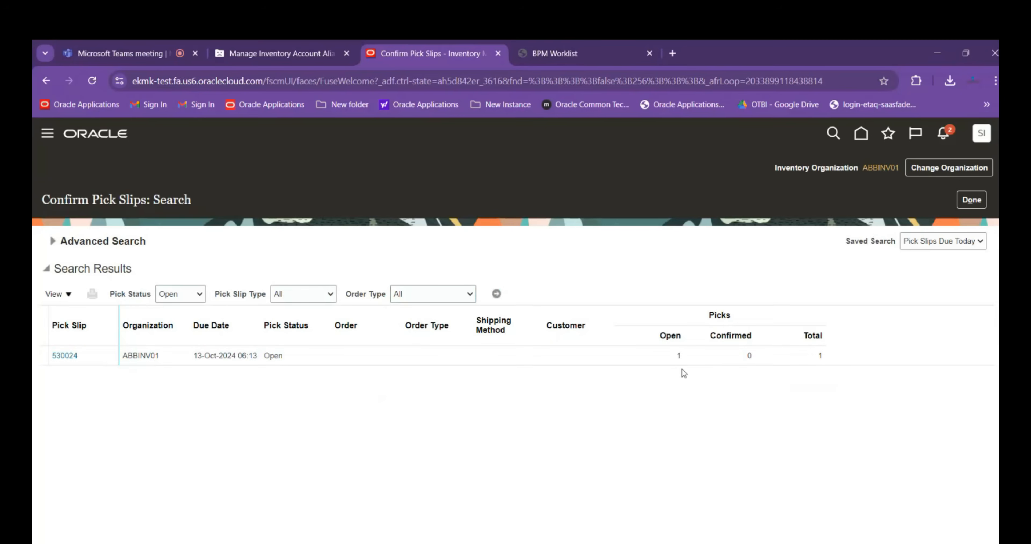
click(65, 356)
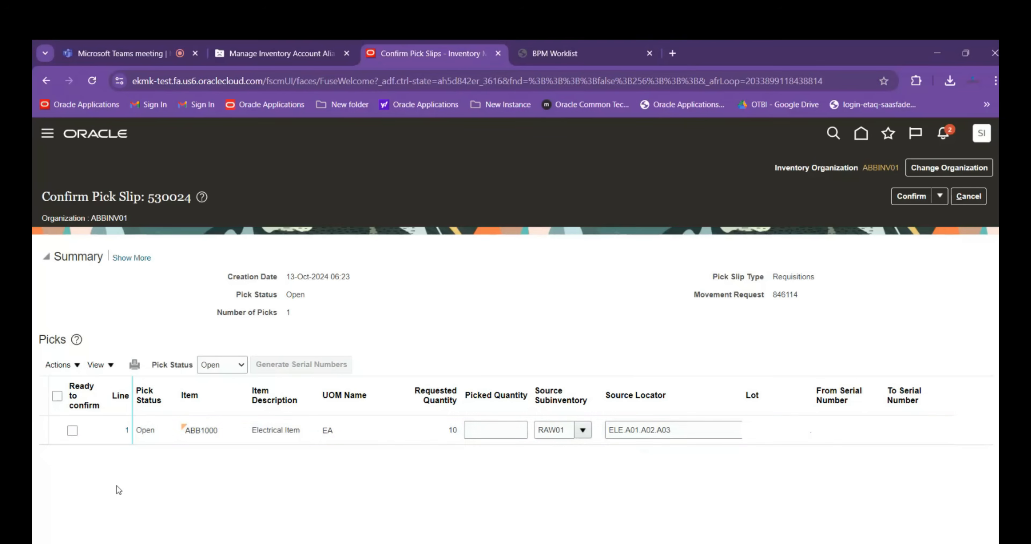
Mark the ABB1000 pick line as ready to confirm and set its picked quantity to 10
click(73, 431)
click(57, 395)
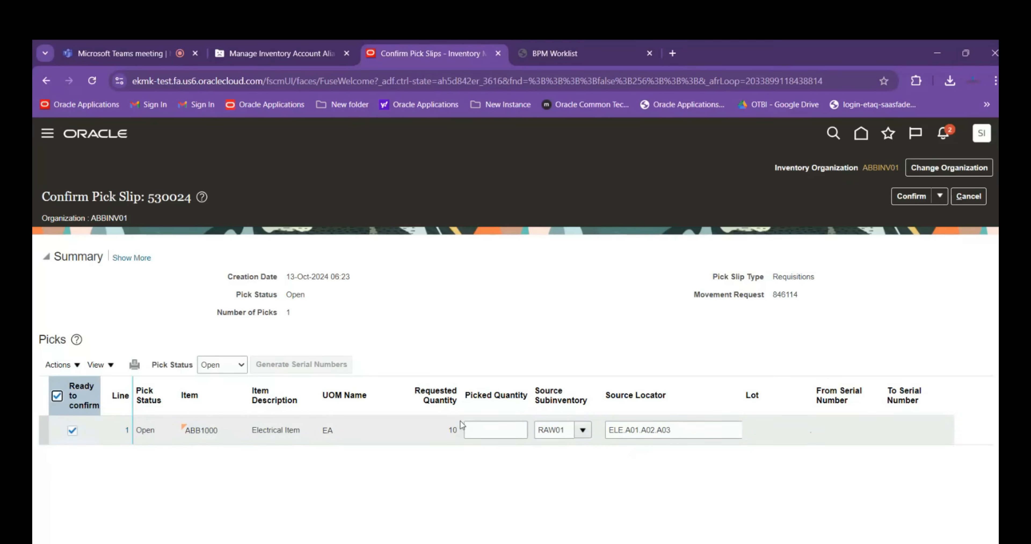
click(480, 432)
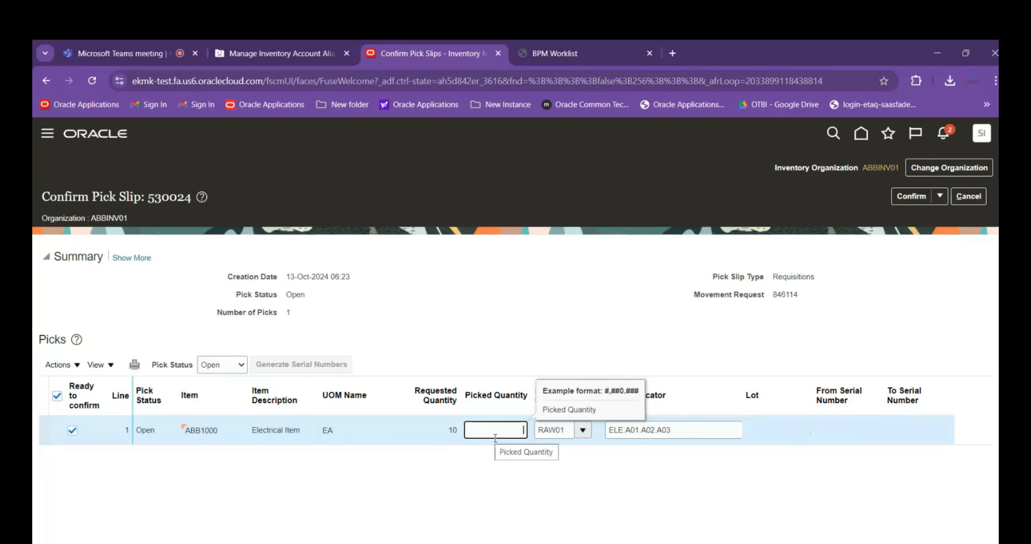
text(10)
key(Tab)
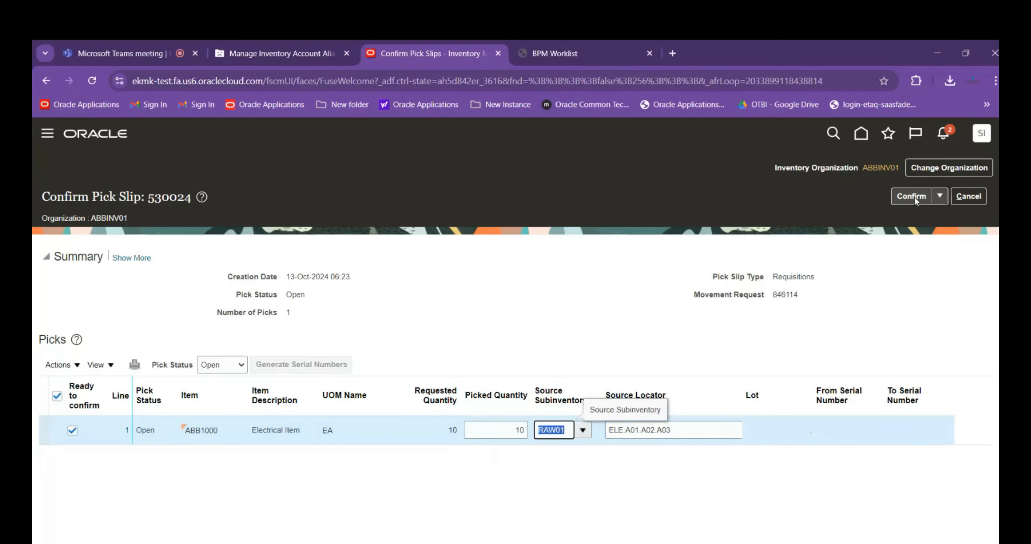
Confirm and close the pick slip, and return from the pick slip search to the Inventory Management overview
click(939, 196)
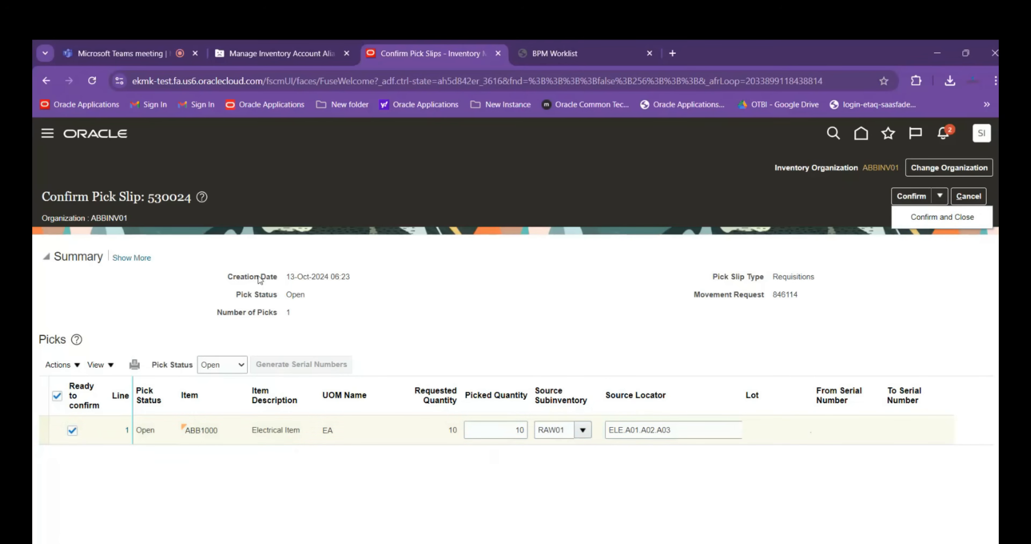
click(946, 223)
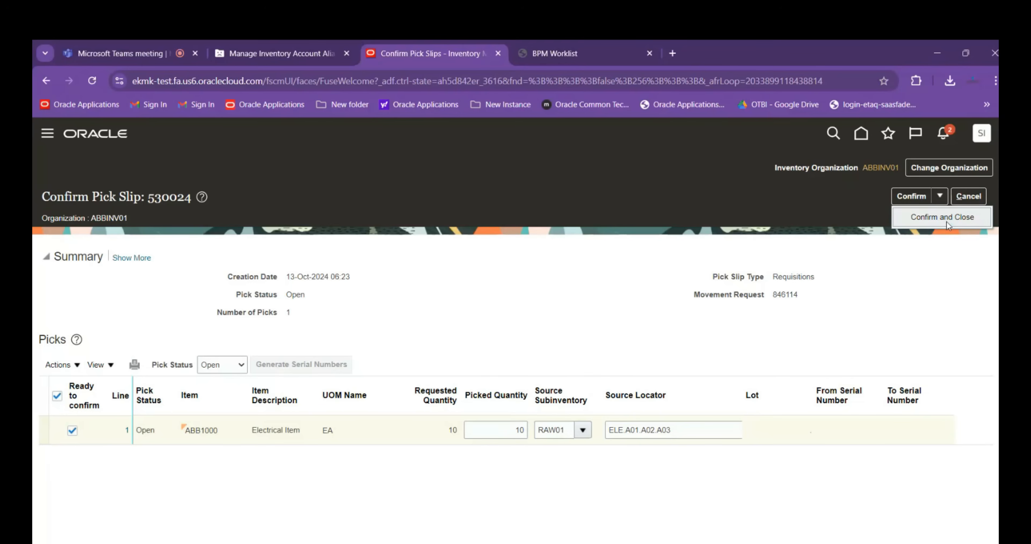
click(913, 219)
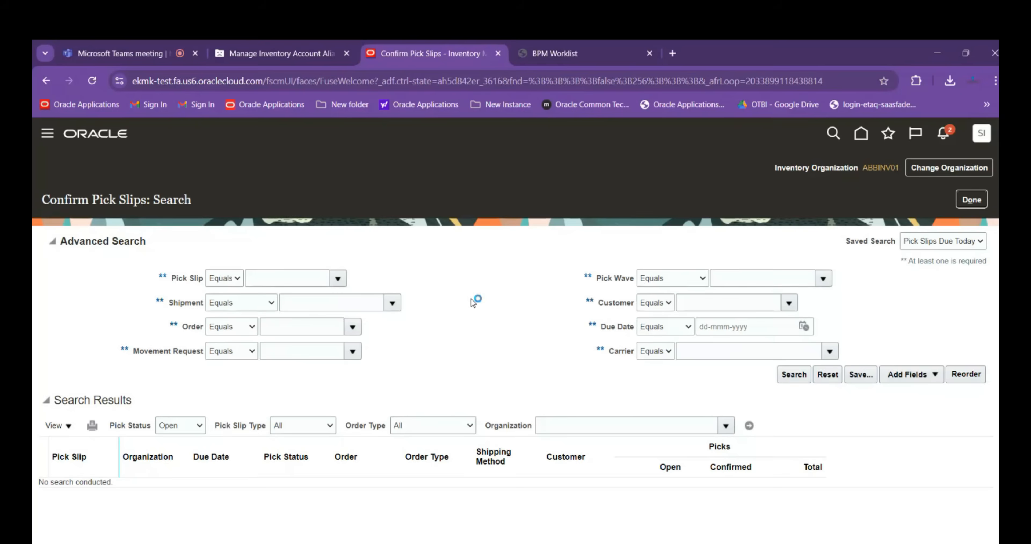
click(972, 199)
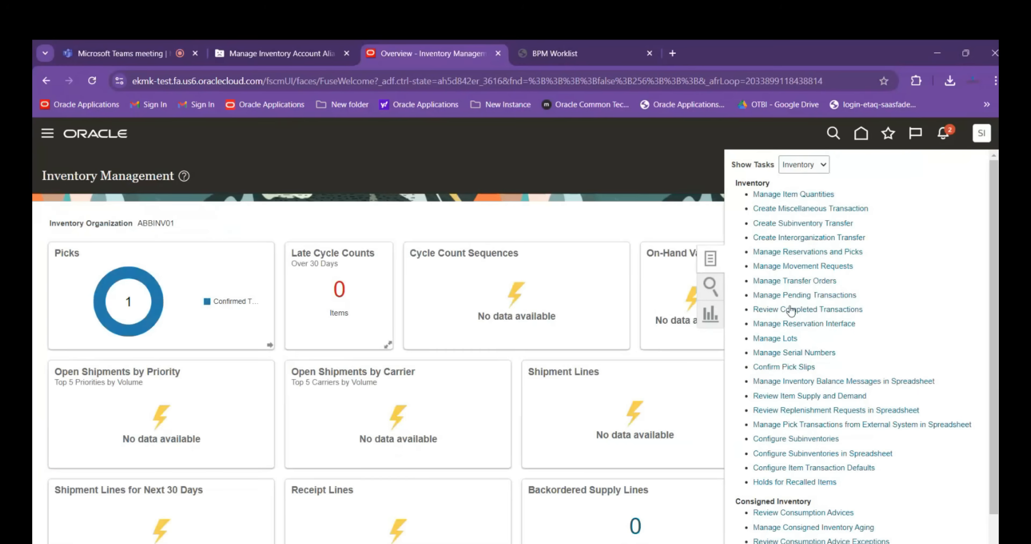
Review the completed transactions, comparing the subinventories, locator and quantities of item ABB1000 for movement request 846114
click(803, 310)
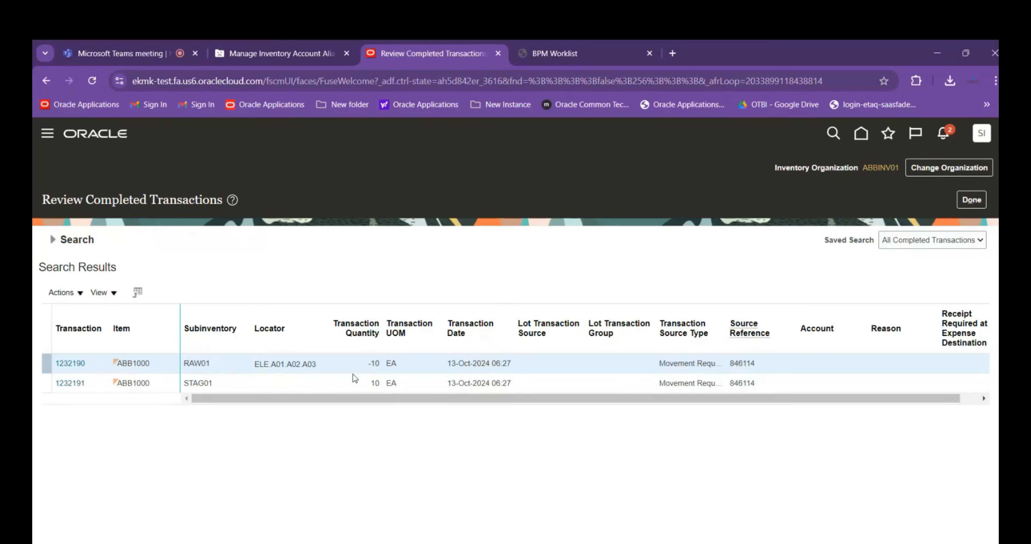
mouse_move(258, 397)
mouse_down()
mouse_move(437, 408)
mouse_move(239, 394)
mouse_up()
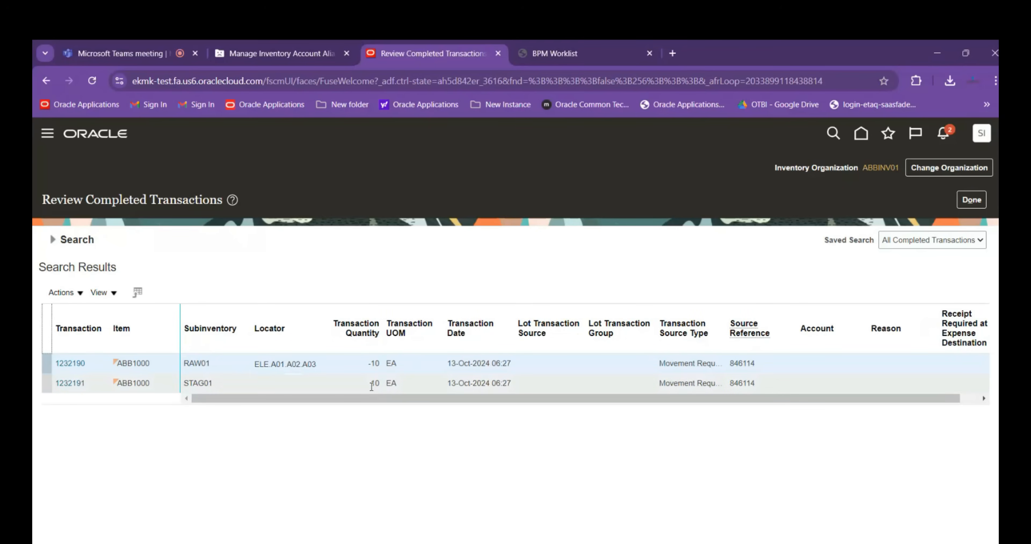
drag(359, 394, 265, 399)
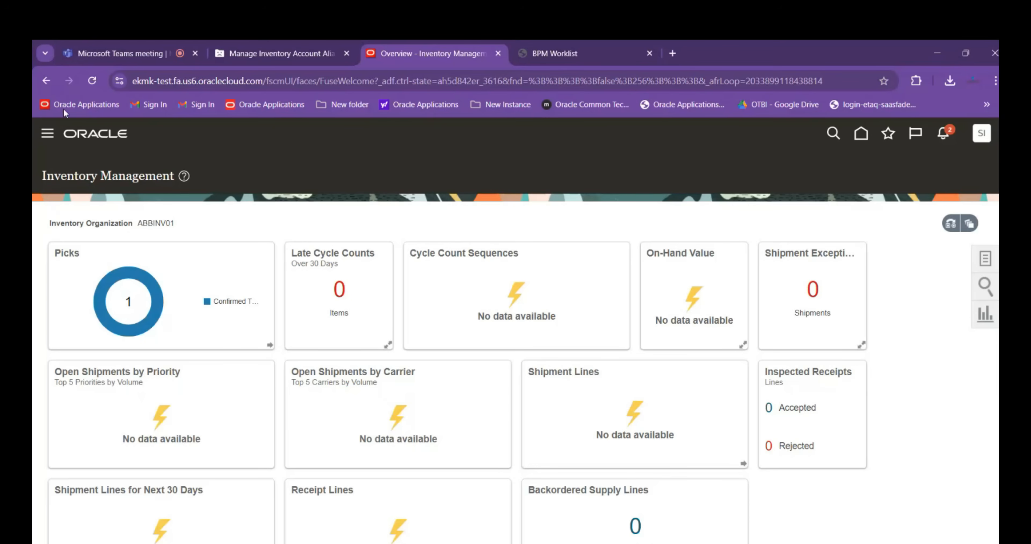
Go to Scheduled Processes and start a new Print Movement Request Pick Slip Report job
click(53, 133)
scroll(265, 164, down, 6)
scroll(294, 214, up, 6)
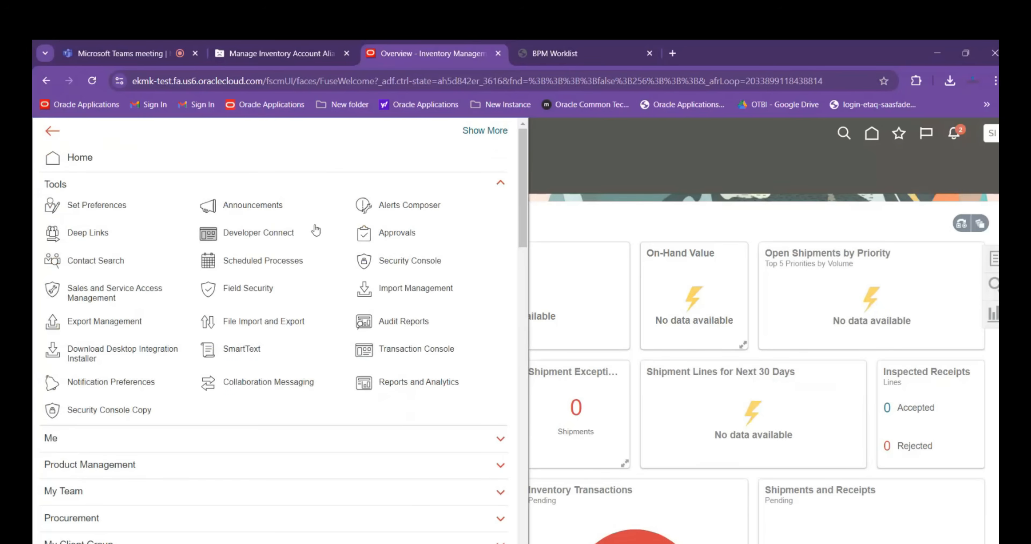
click(208, 261)
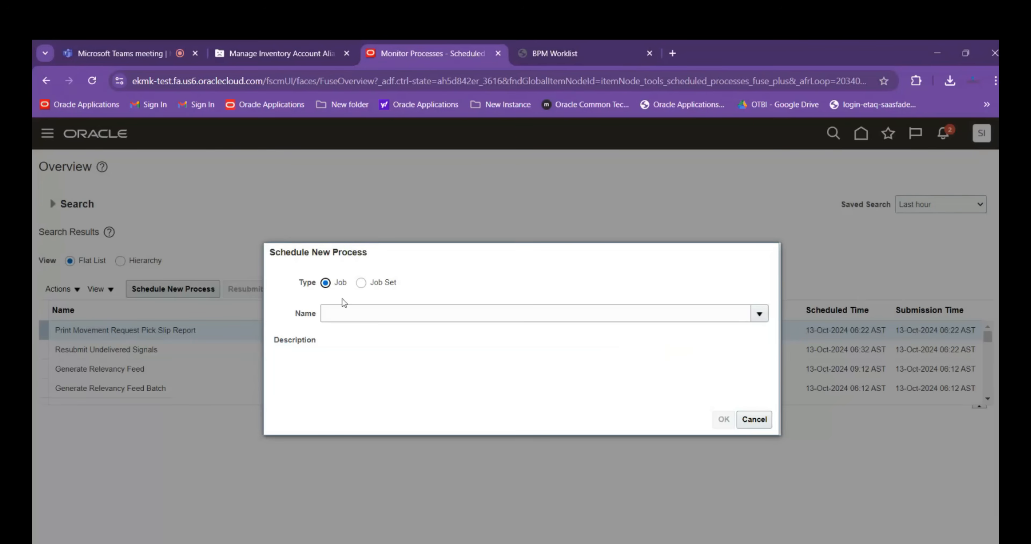
click(347, 313)
text(Pri)
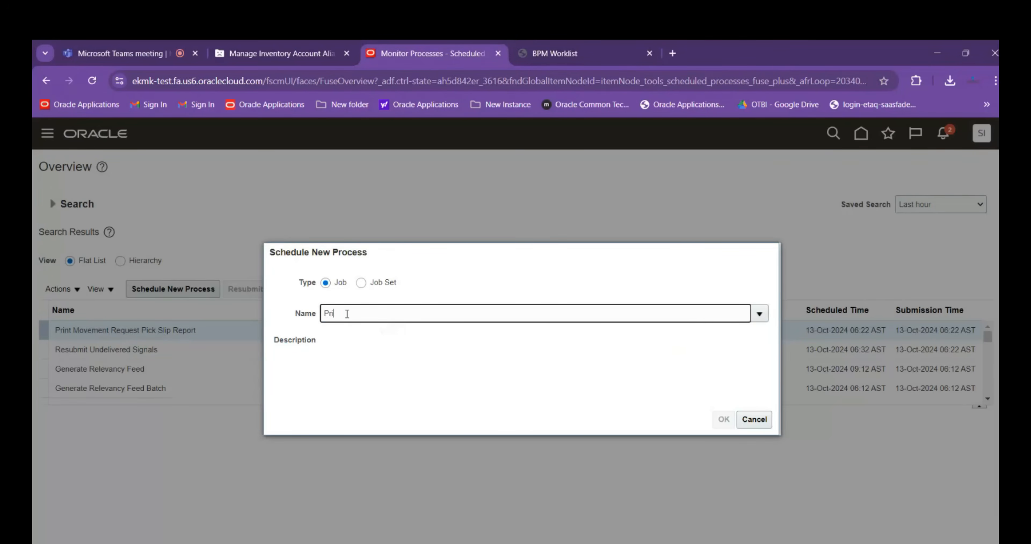
text(nt Move)
click(353, 327)
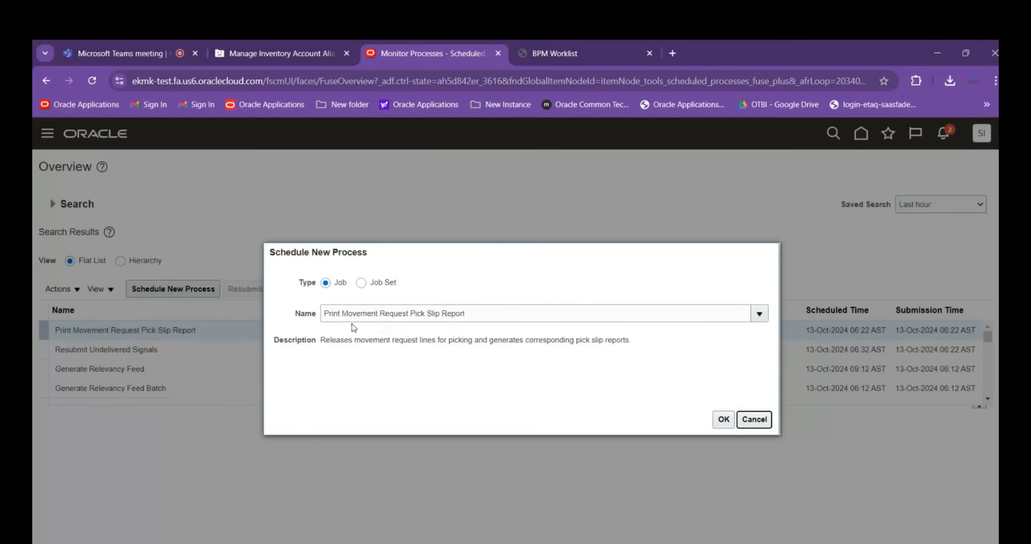
click(722, 420)
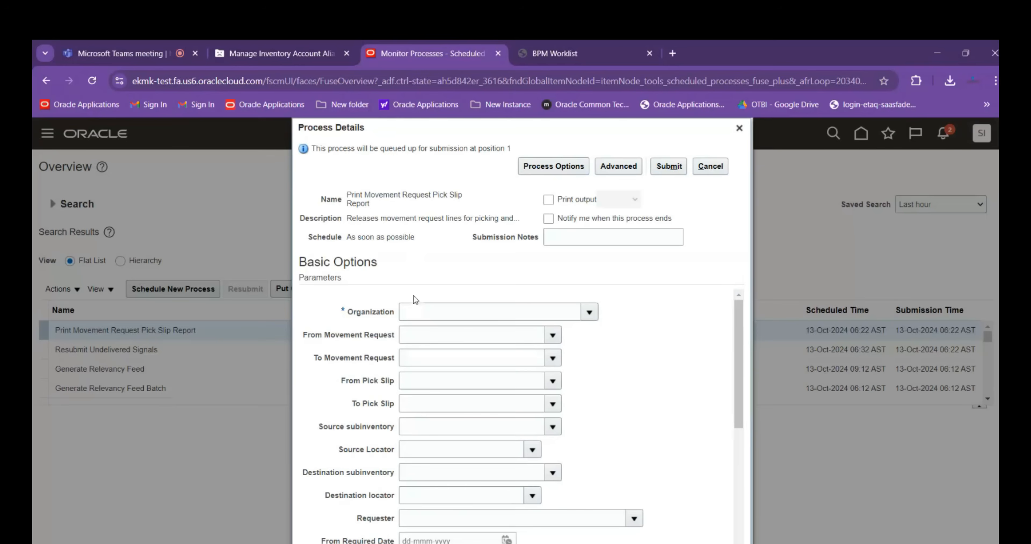
Set the pick slip report's Organization parameter to ABBINV01
click(410, 311)
text(AEBINV01)
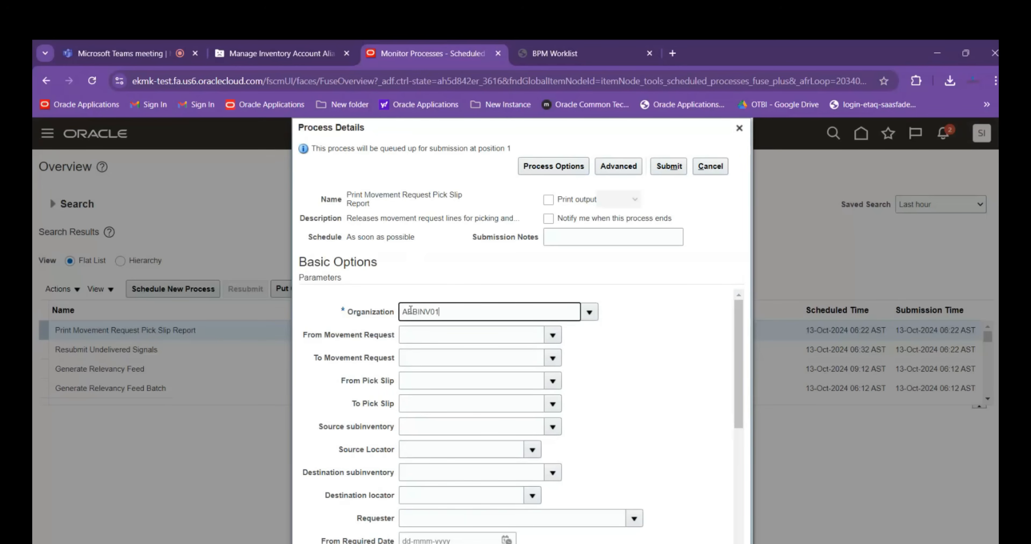
key(Tab)
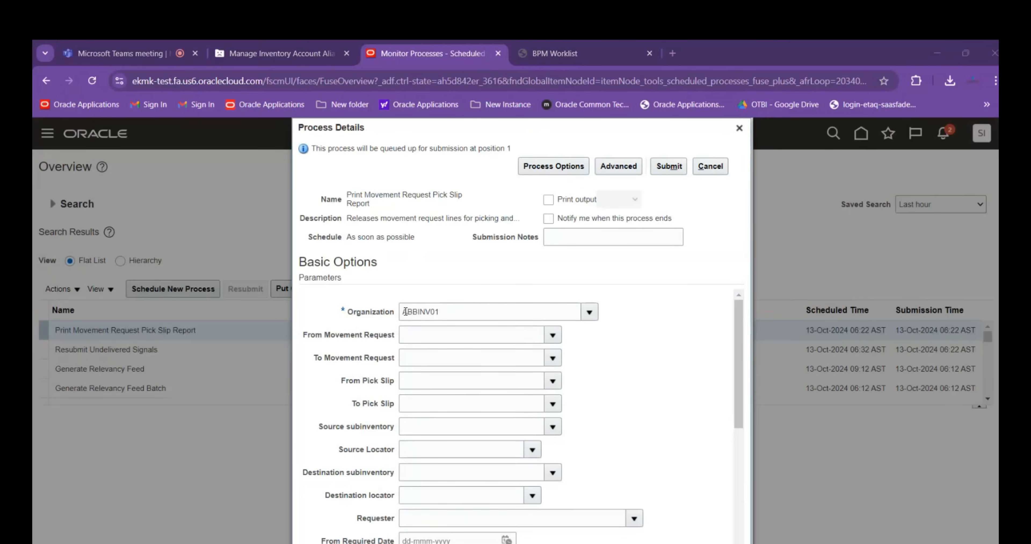
Copy movement request 846112 from the Session Details workbook into the report's From and To Movement Request parameters
key(alt+Tab)
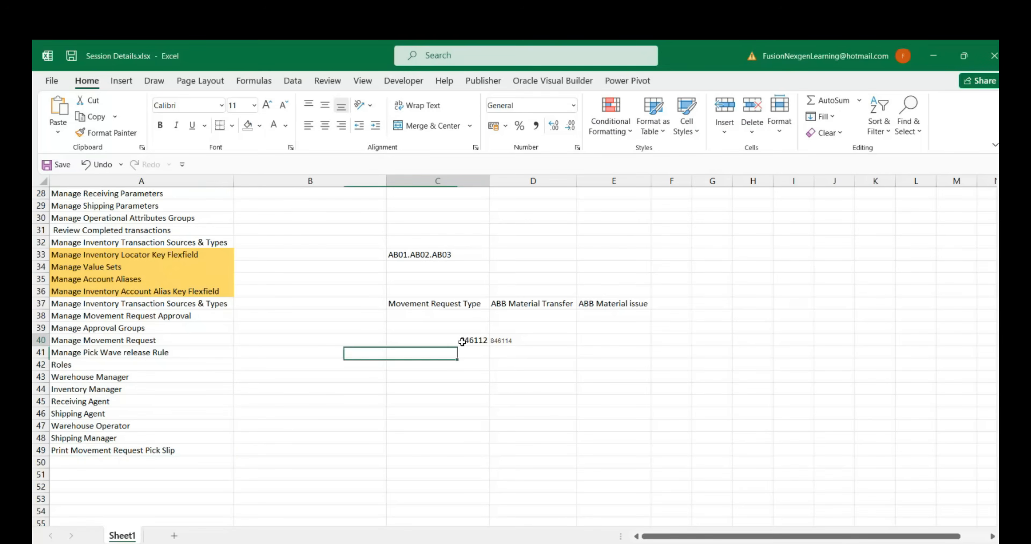
click(462, 341)
key(ctrl+c)
key(alt+Tab)
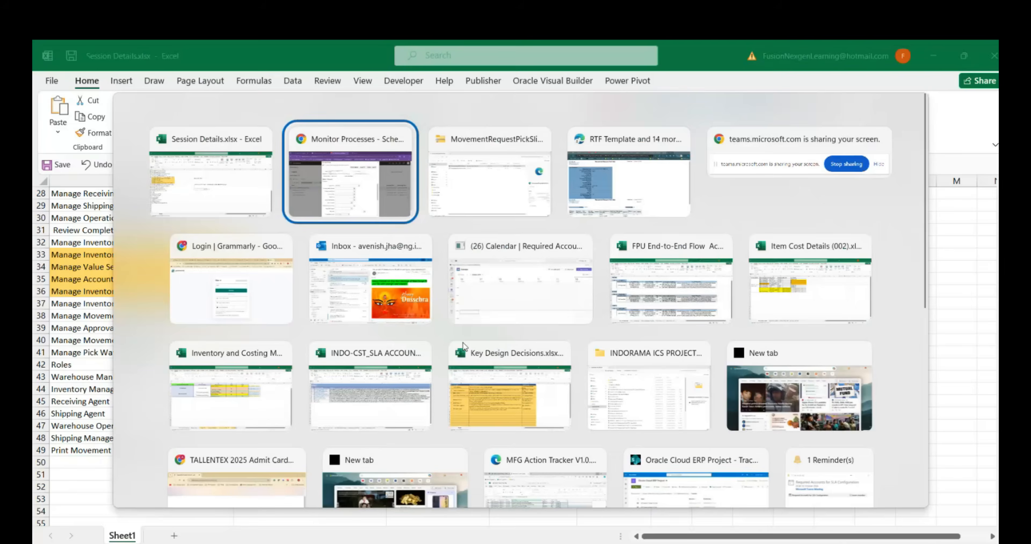
key(ctrl+v)
key(Tab)
key(ctrl+v)
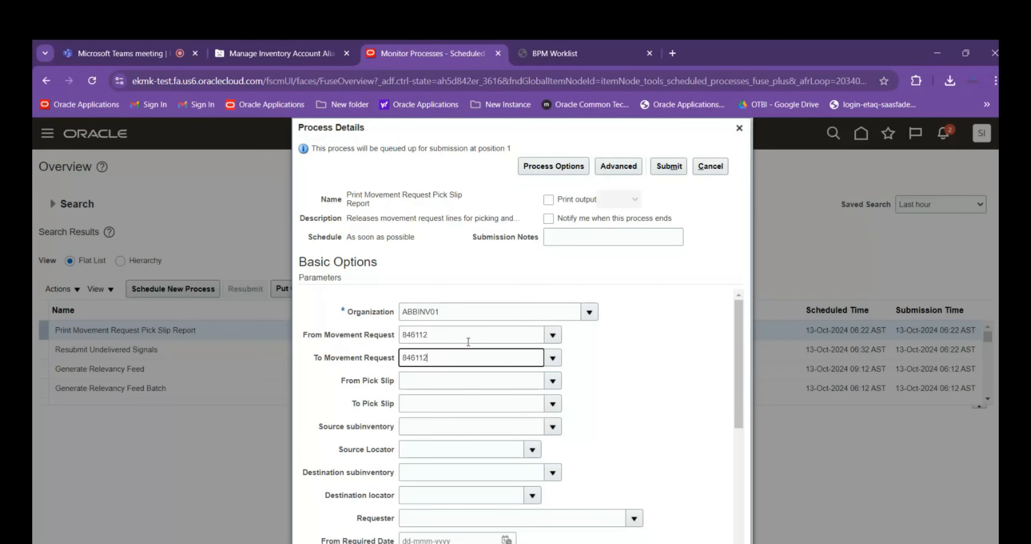
Set Release Approved Lines to Yes, submit the Print Movement Request Pick Slip Report and acknowledge the submission
scroll(709, 420, down, 1)
scroll(709, 419, down, 5)
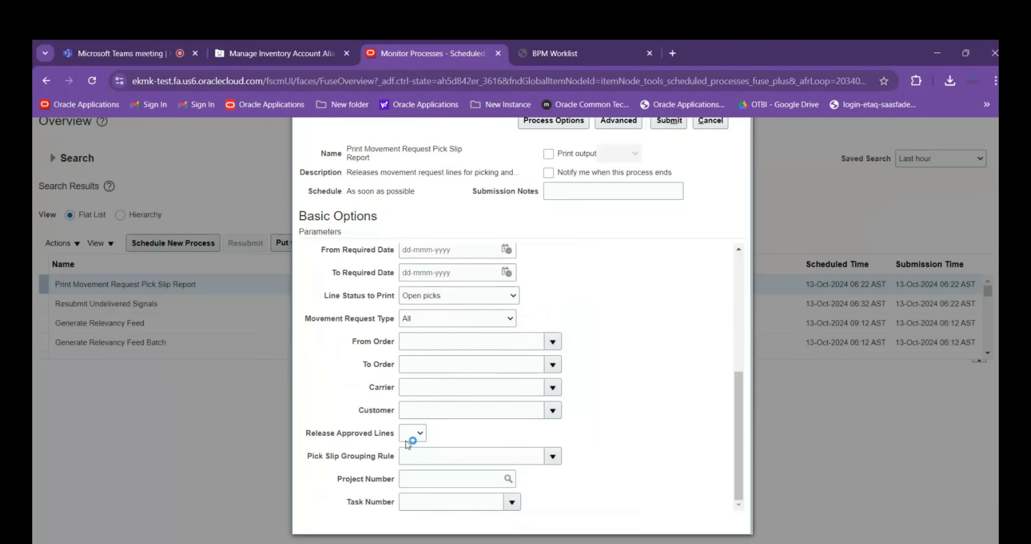
click(412, 433)
click(408, 481)
scroll(698, 444, up, 5)
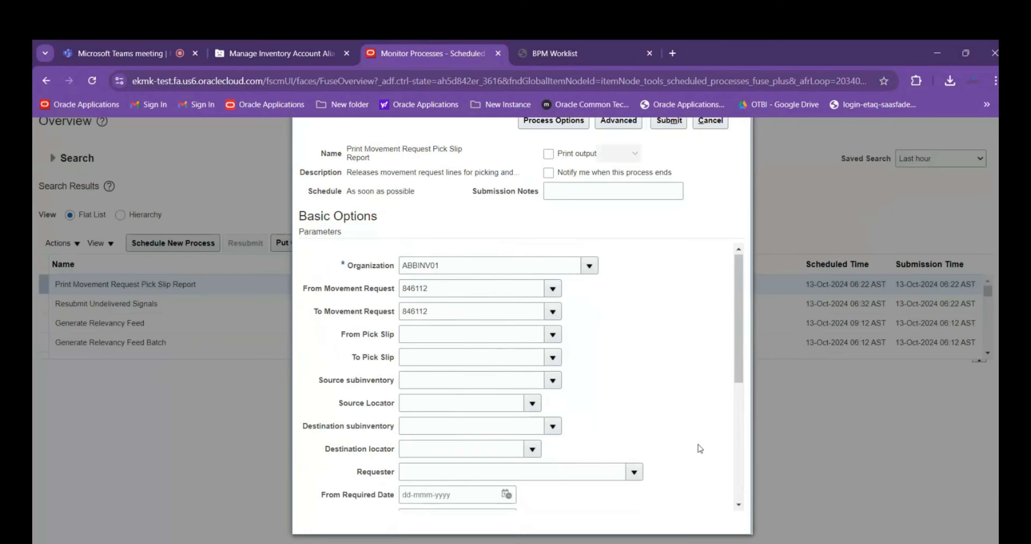
scroll(671, 437, up, 2)
click(669, 166)
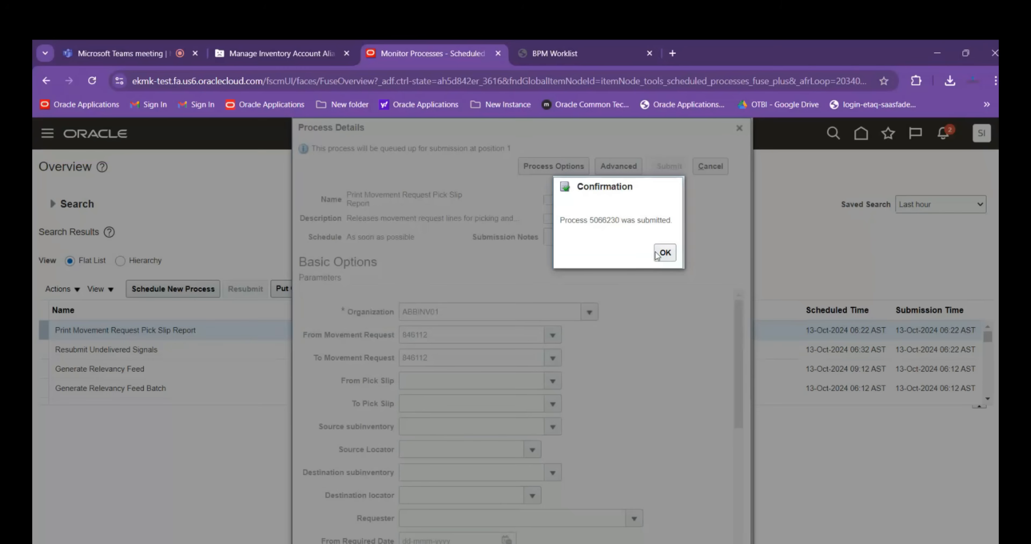
key(Return)
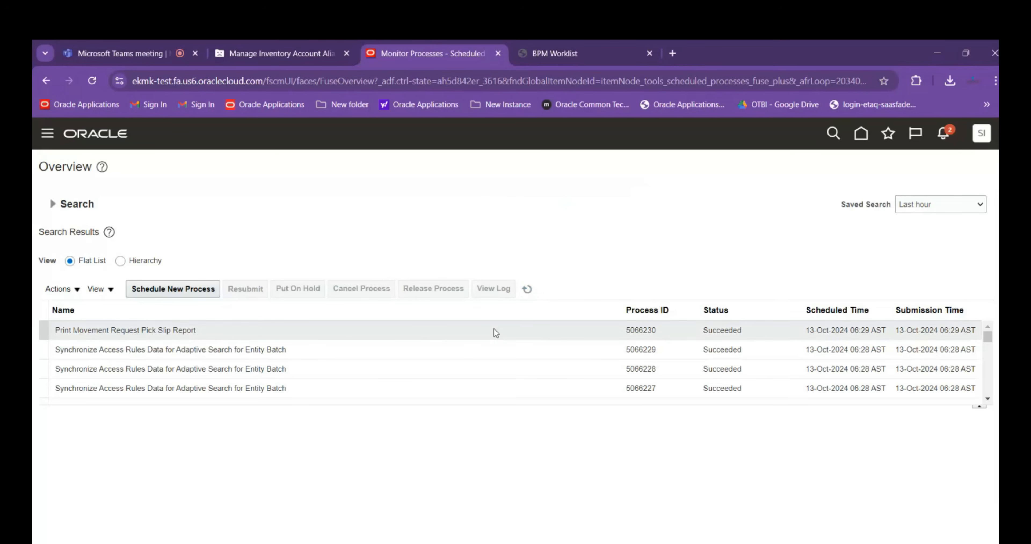
Download the completed pick slip report's Default Document output and open the HTML report inside the archive
click(463, 339)
scroll(451, 426, down, 3)
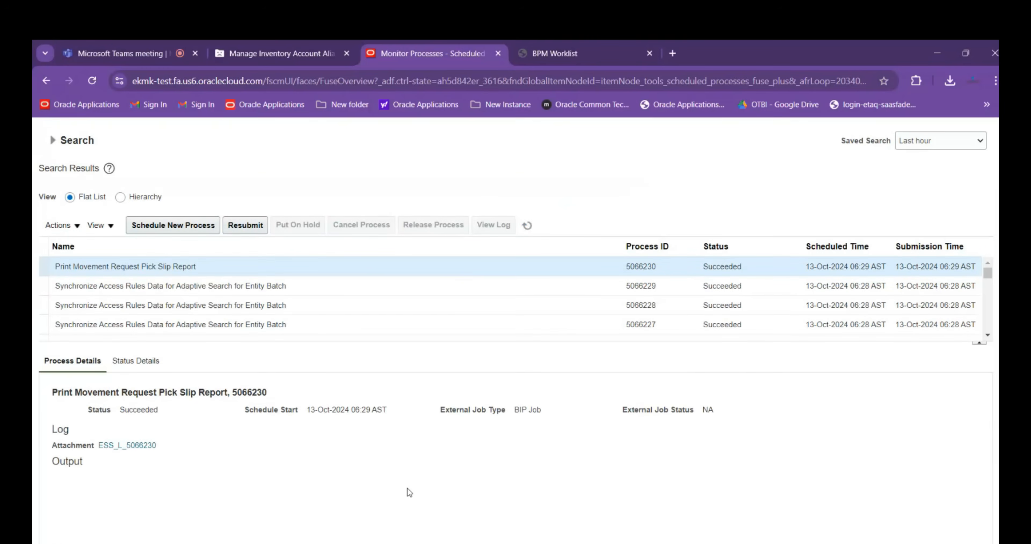
scroll(244, 438, down, 1)
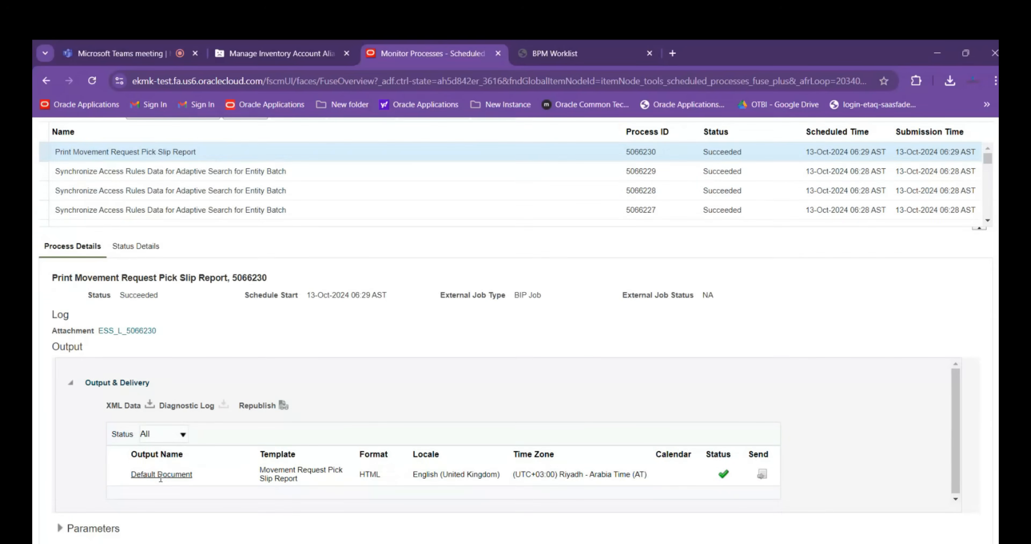
click(181, 476)
click(859, 115)
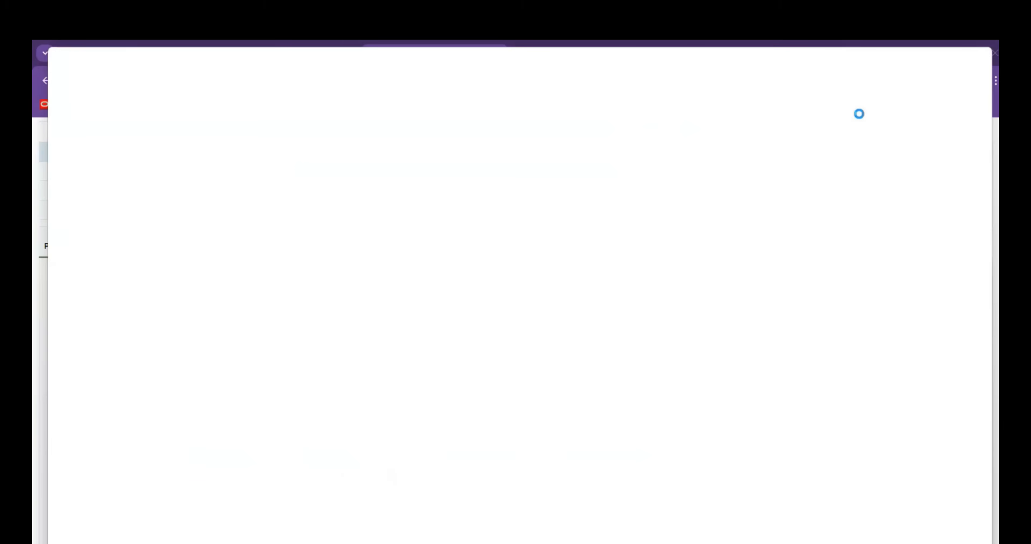
double_click(271, 156)
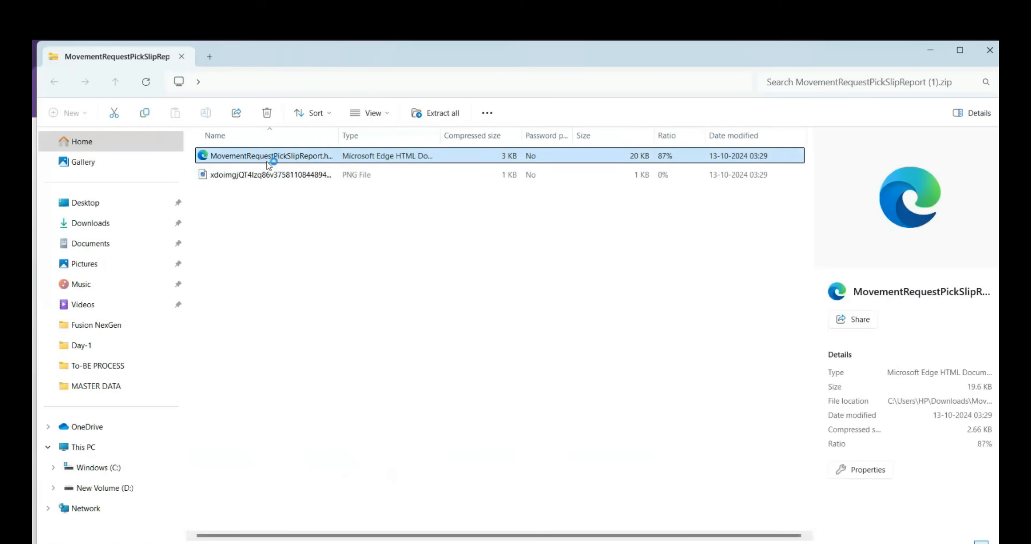
Examine the report's parameters and the pick slip line for movement request 846112, including item, source locator, destination account and quantity
scroll(251, 238, down, 3)
scroll(252, 238, up, 1)
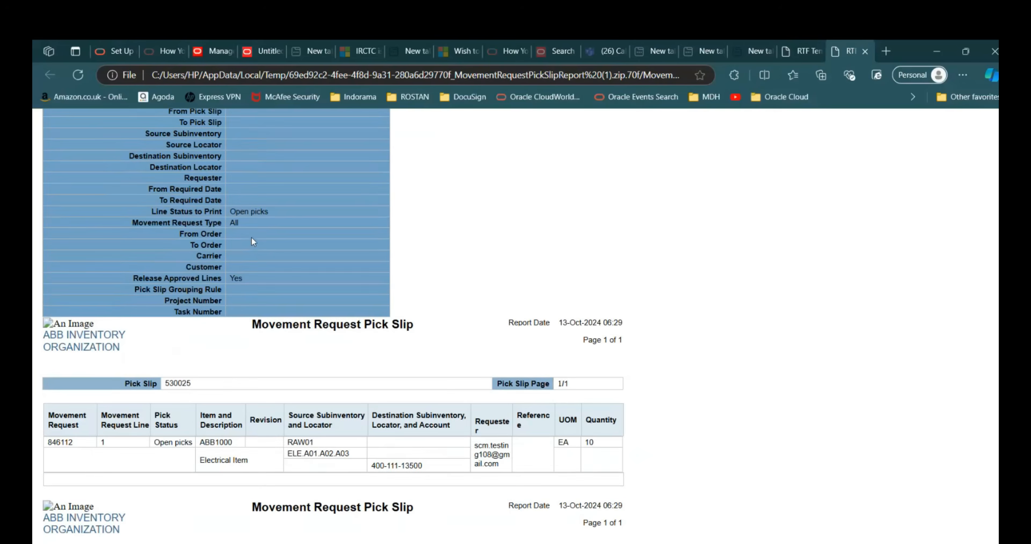
scroll(252, 237, up, 3)
scroll(319, 184, down, 3)
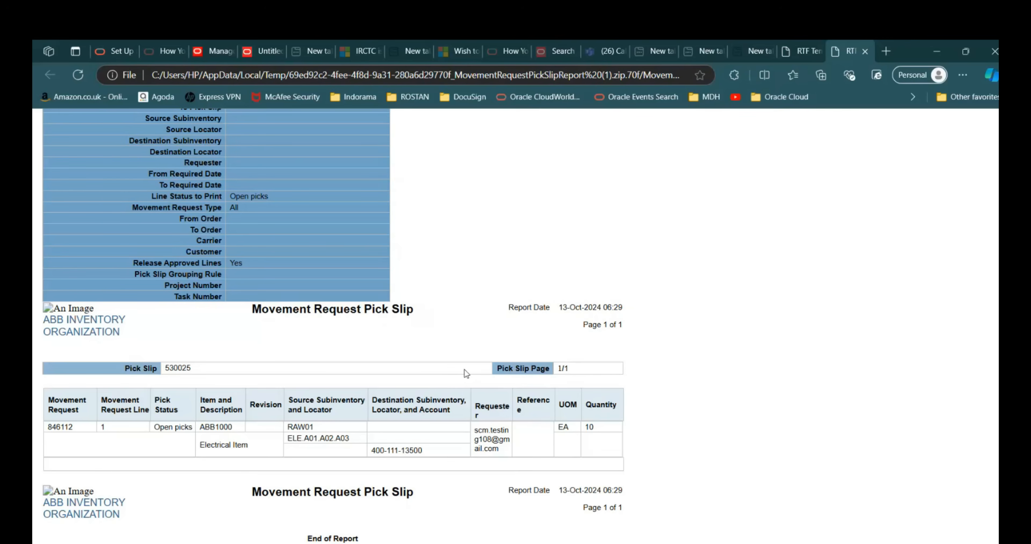
Return to Oracle, go to the Inventory Management overview and open the pick slip for movement request 846112 from the open picks
key(alt+Tab)
key(alt+Tab)
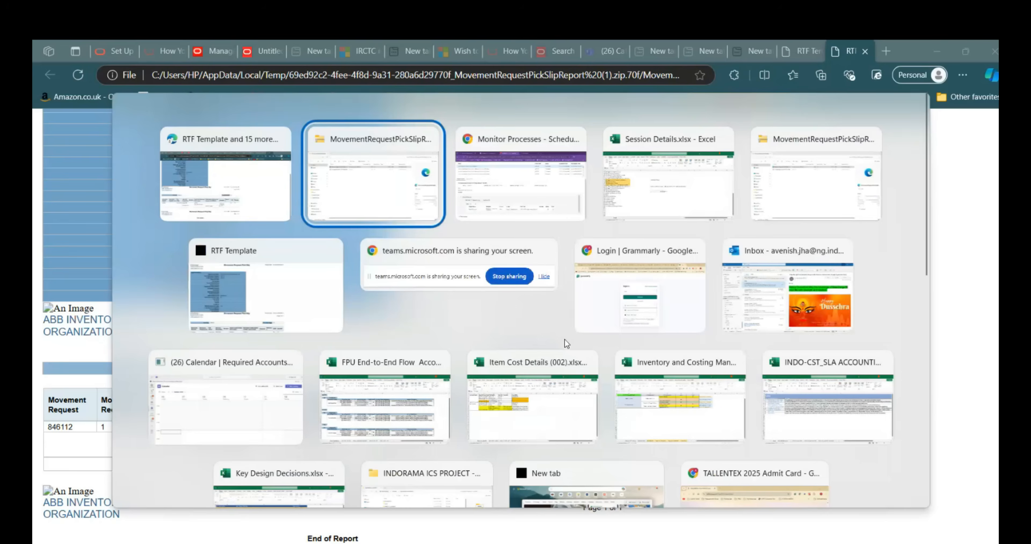
scroll(794, 342, up, 4)
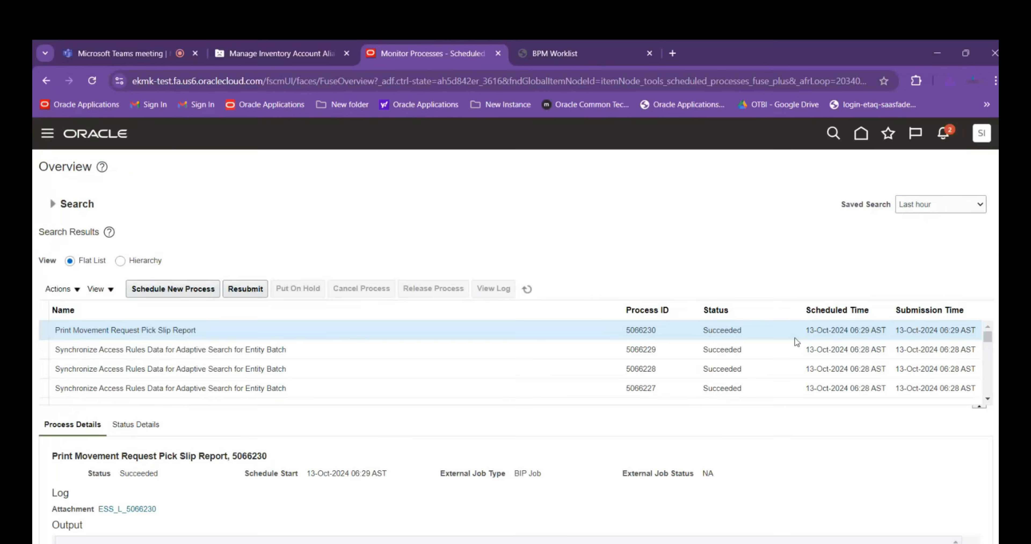
click(861, 136)
scroll(573, 309, down, 3)
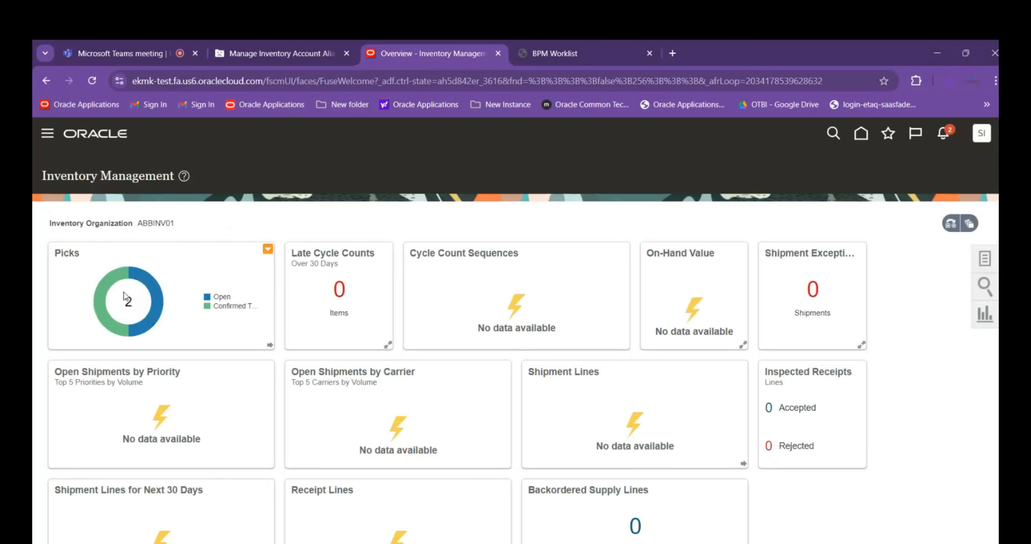
mouse_move(119, 282)
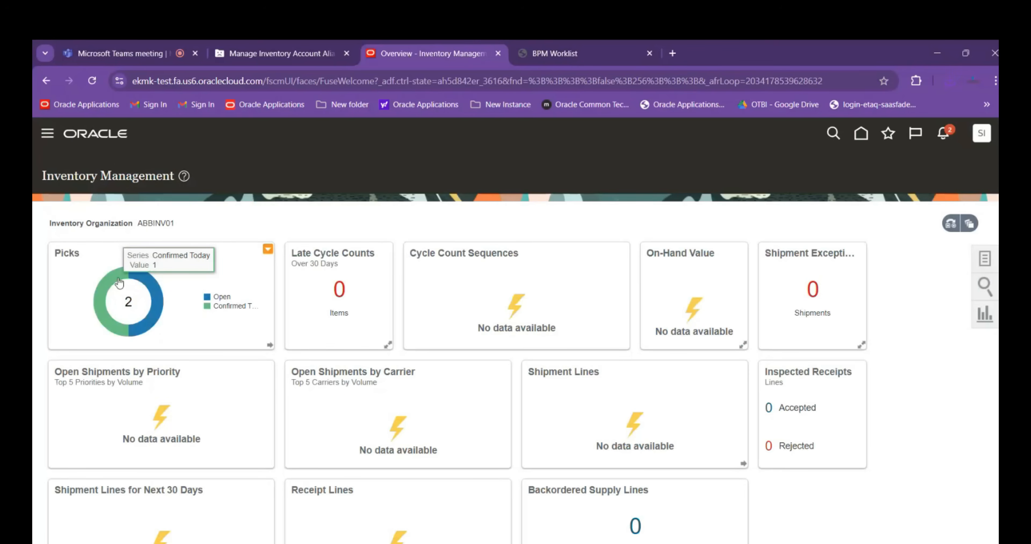
click(140, 282)
click(92, 355)
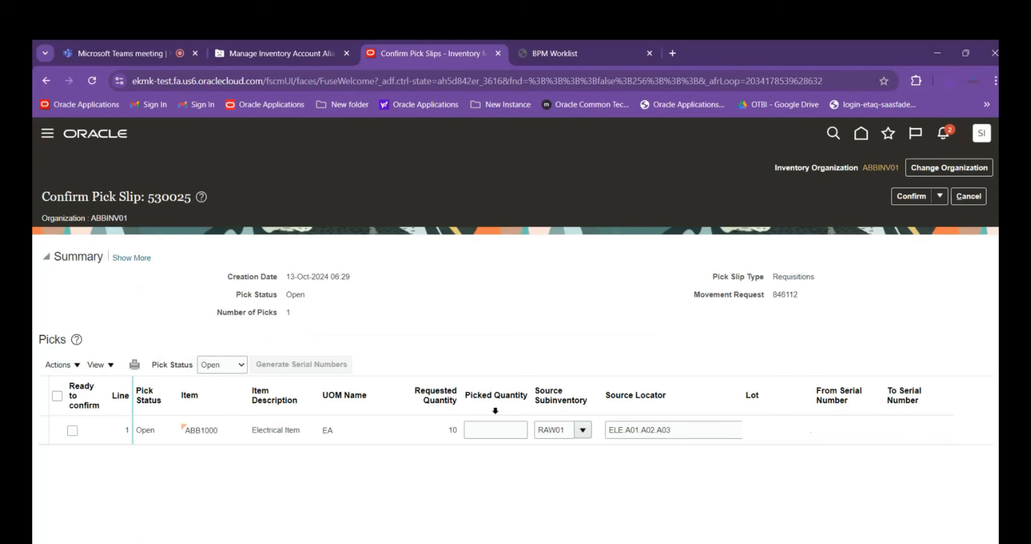
Mark the ABB1000 line ready to confirm with picked quantity 10, confirm and close the pick slip, and leave the pick slip search
click(72, 430)
click(58, 396)
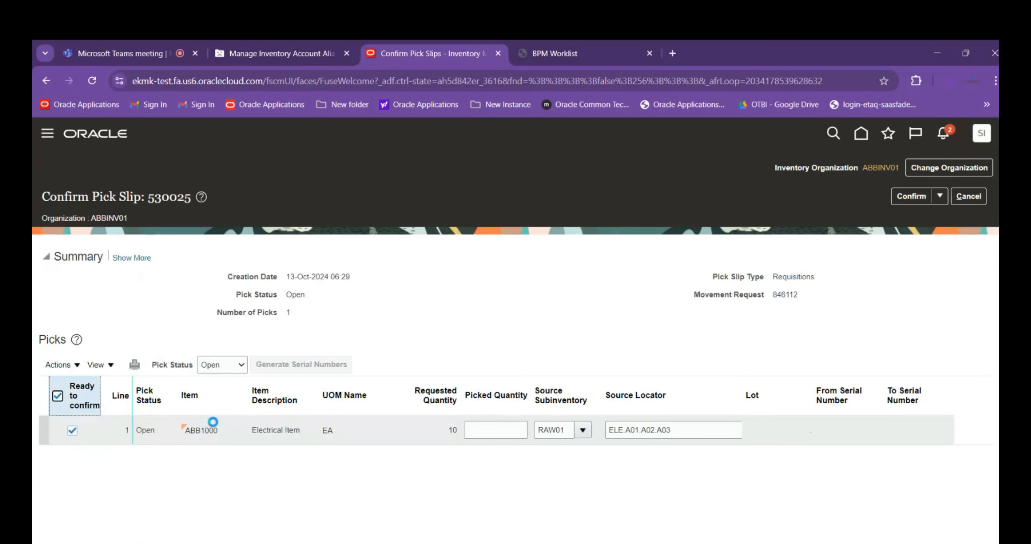
click(491, 430)
text(10)
click(582, 283)
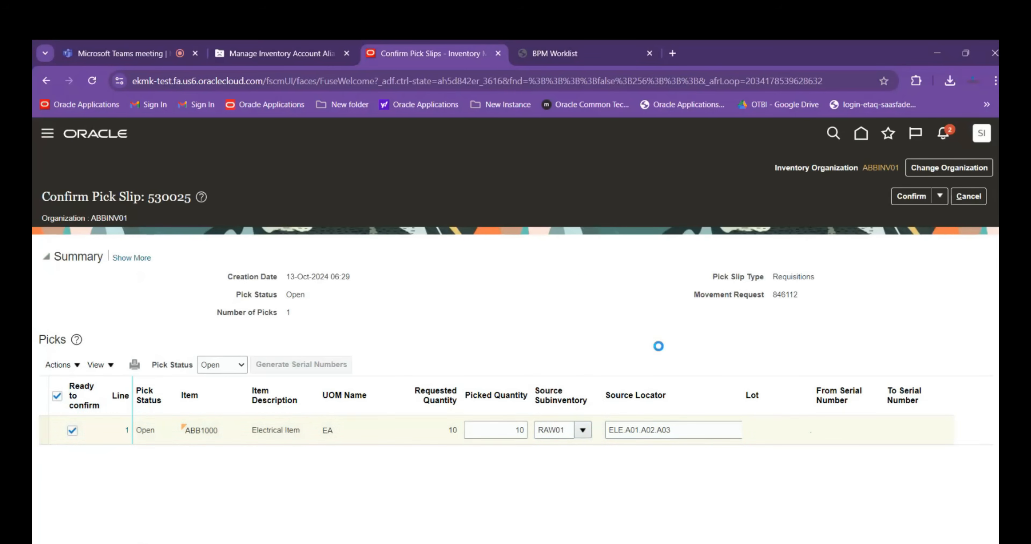
click(939, 195)
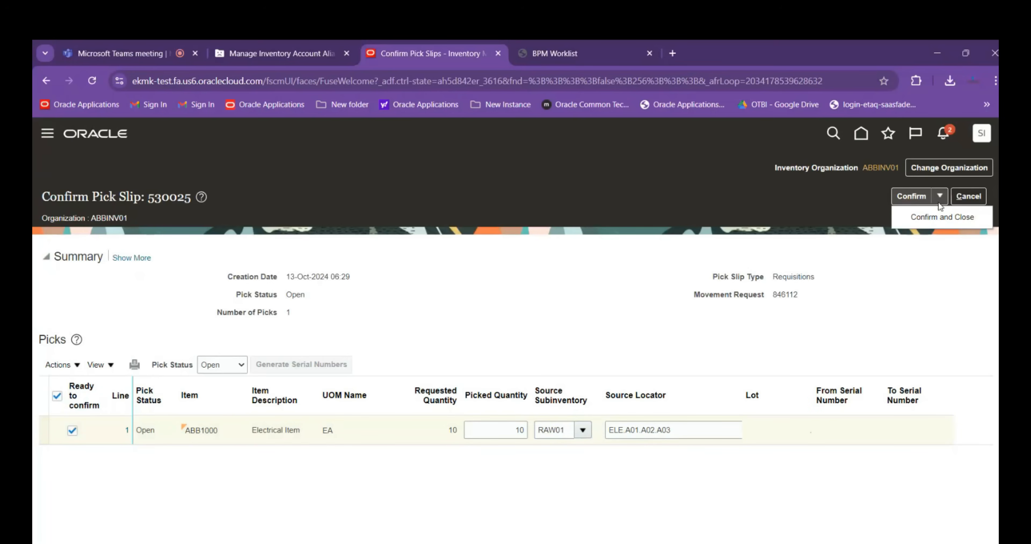
click(932, 214)
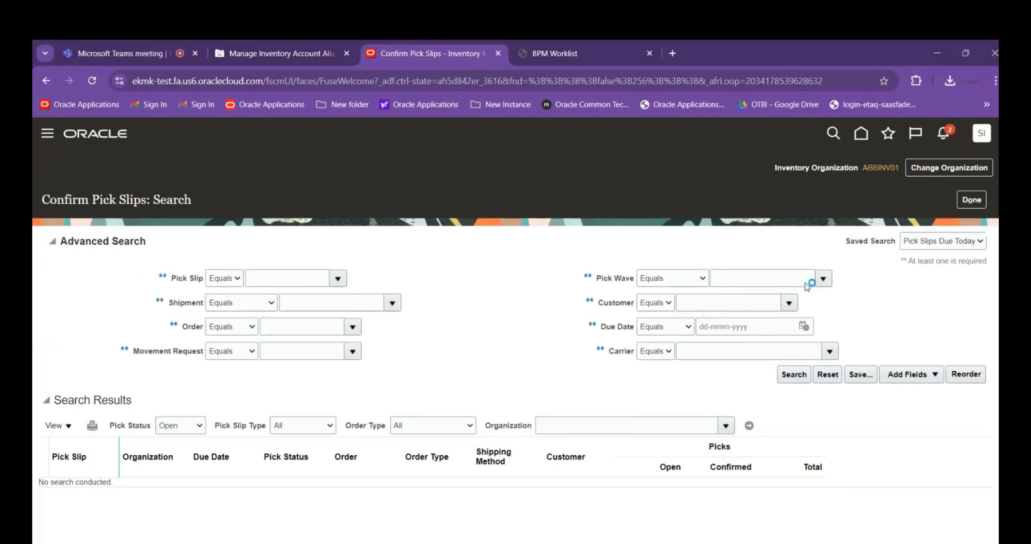
click(970, 204)
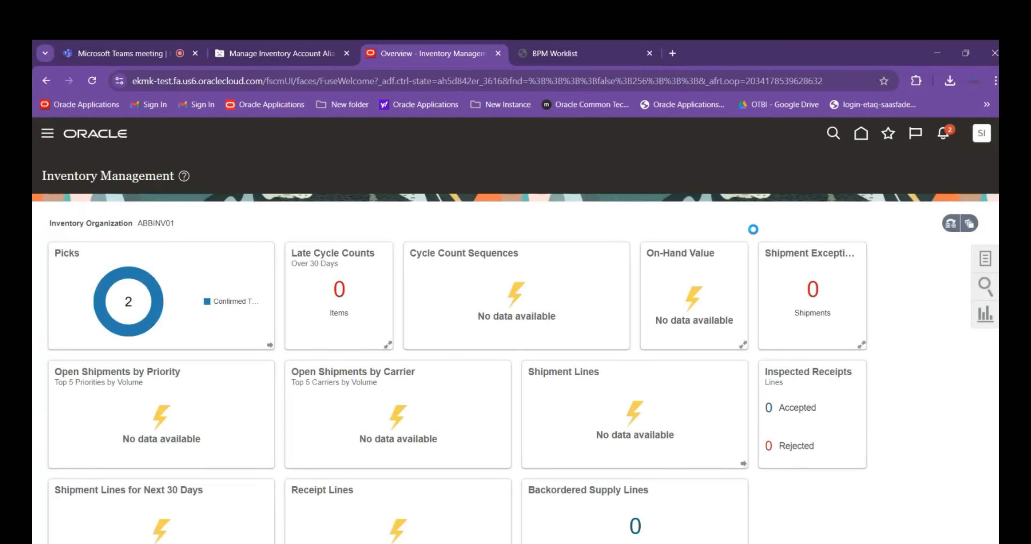
Open Review Completed Transactions and show all columns in the results table
click(985, 259)
click(810, 309)
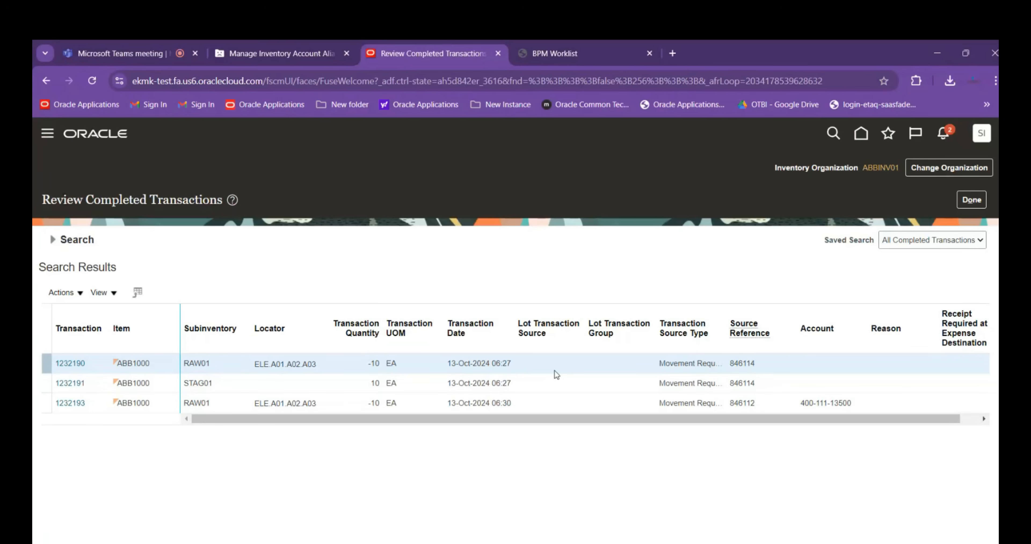
click(114, 293)
mouse_move(149, 338)
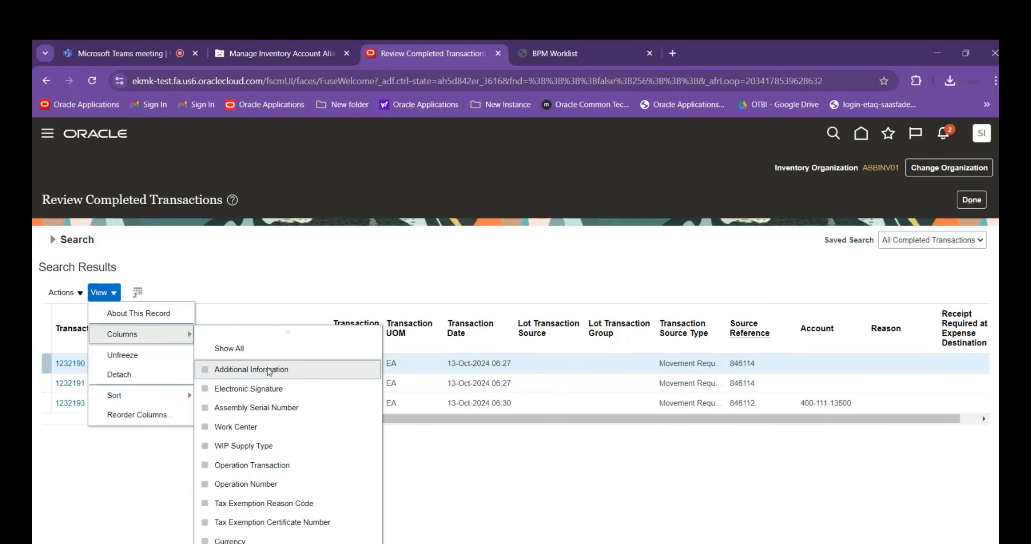
scroll(302, 466, down, 3)
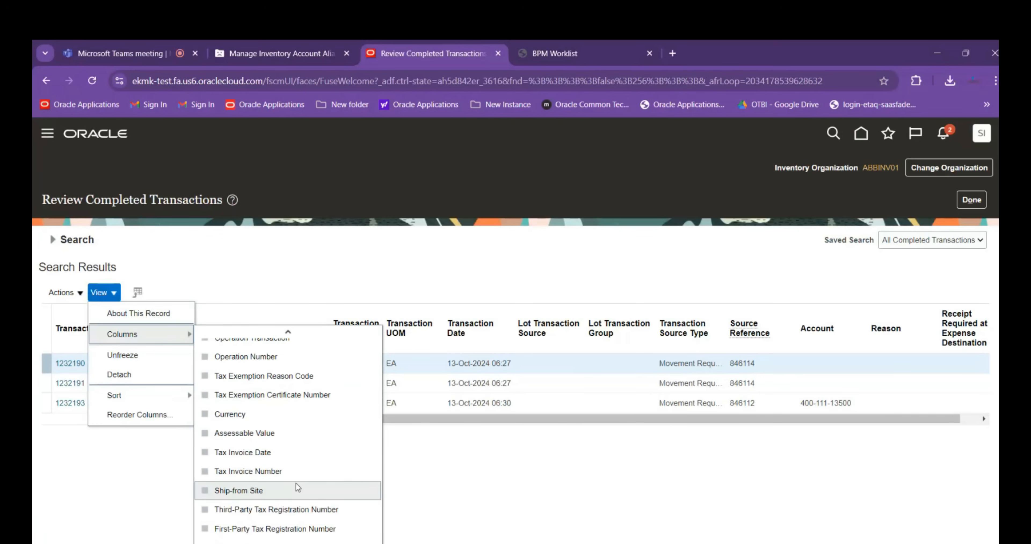
scroll(297, 504, down, 3)
scroll(299, 508, down, 3)
scroll(298, 511, down, 1)
scroll(299, 516, down, 1)
scroll(299, 515, up, 10)
click(251, 354)
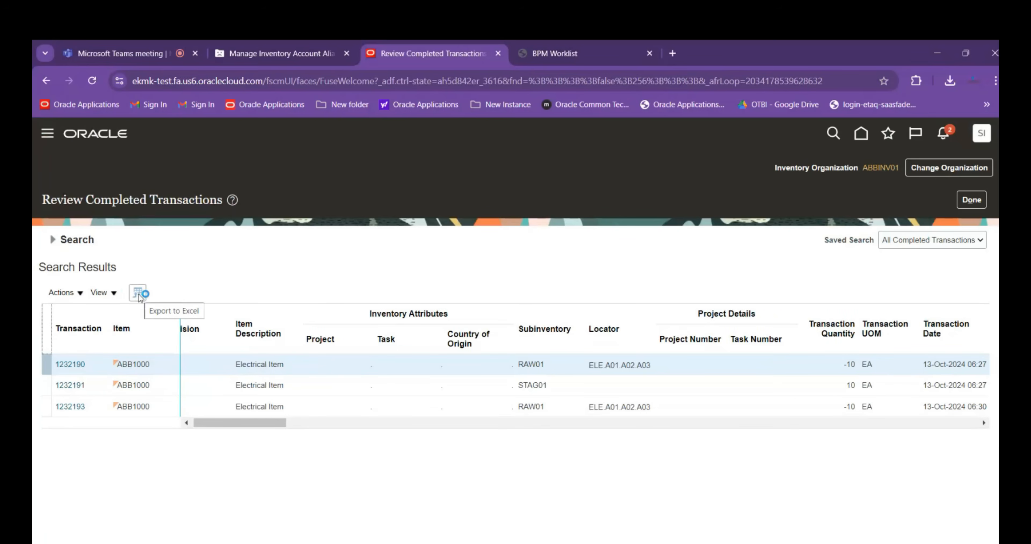
Examine the completed transactions' types, source references, account, transfer details, costed status, pick slips and remaining columns
drag(274, 422, 330, 424)
drag(329, 428, 367, 433)
scroll(367, 434, right, 3)
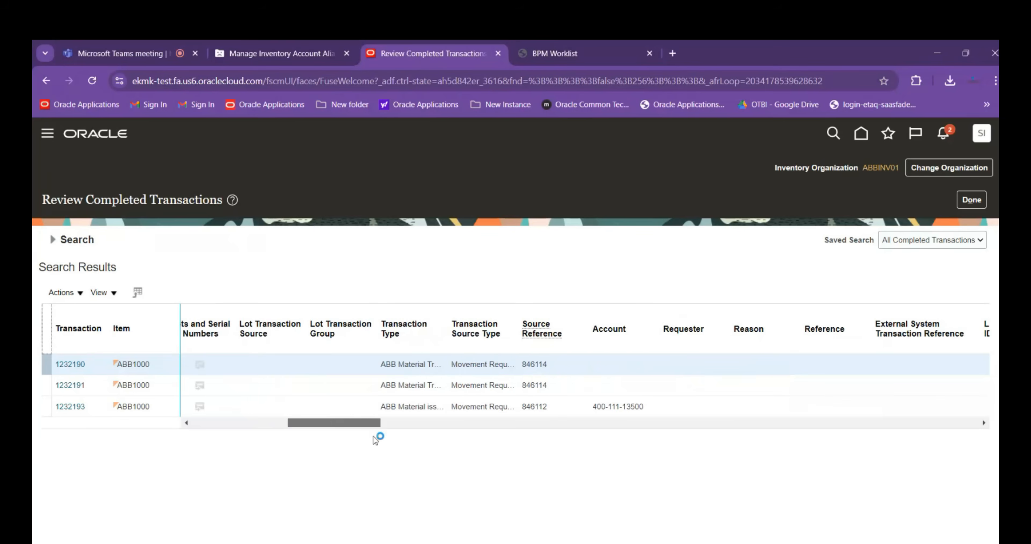
click(544, 400)
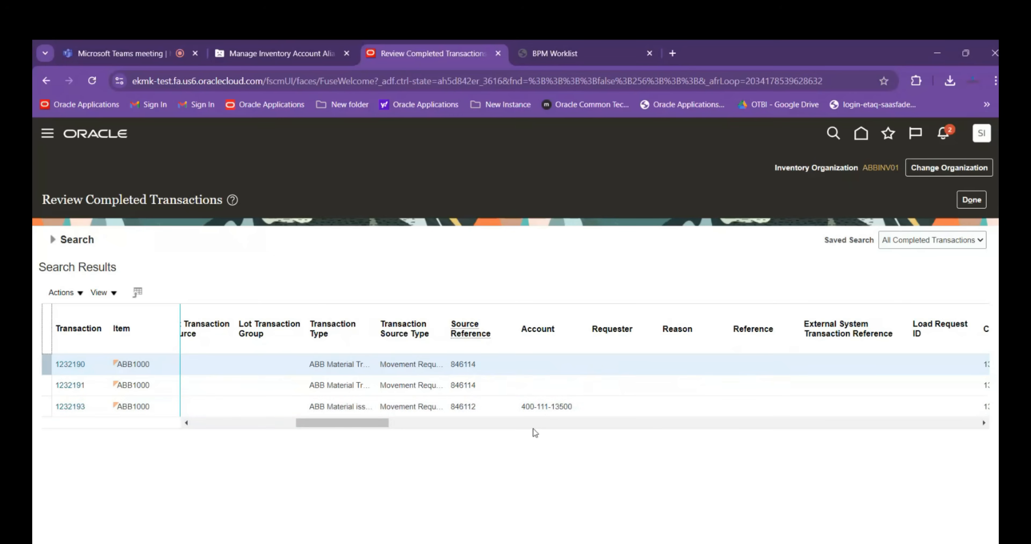
scroll(397, 423, right, 10)
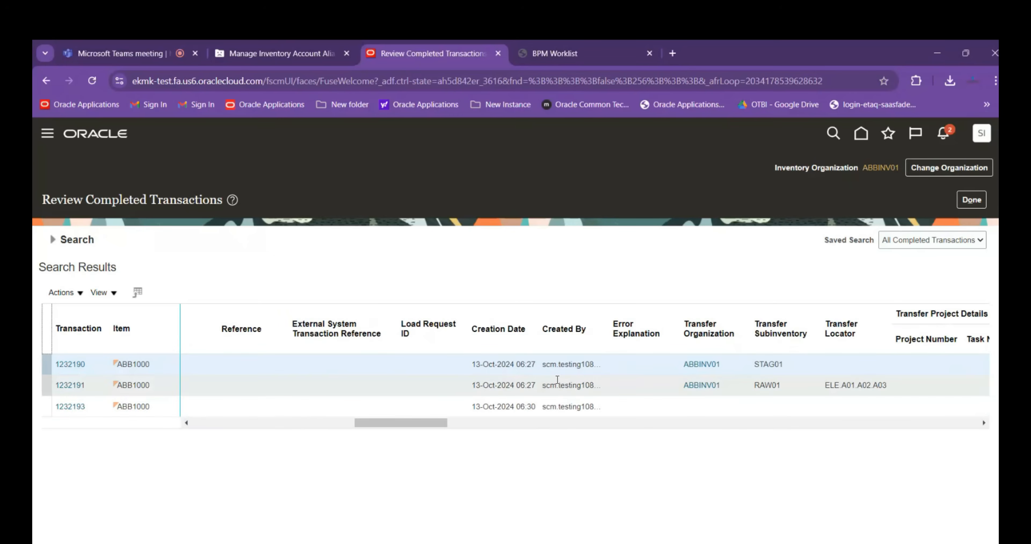
drag(440, 429, 472, 428)
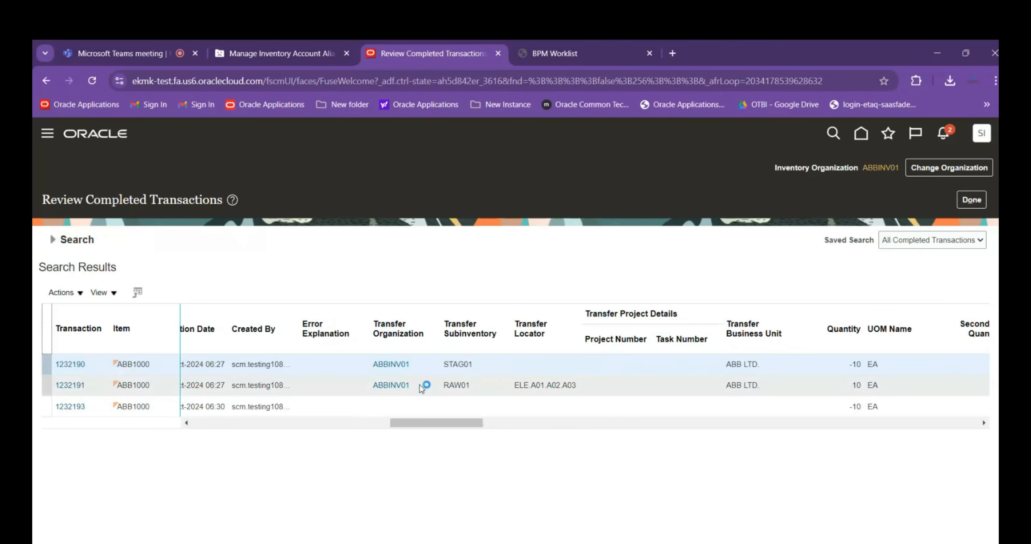
drag(464, 424, 560, 427)
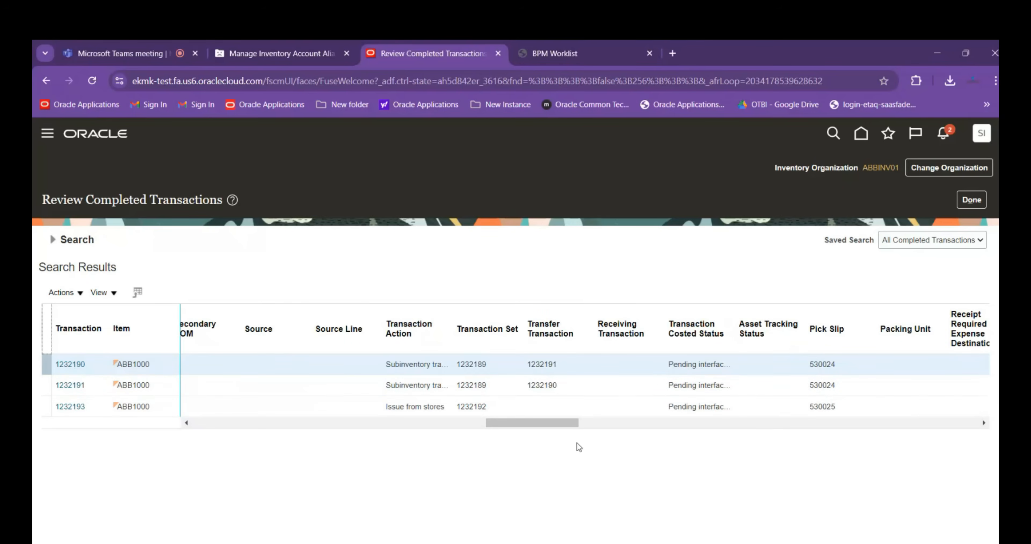
drag(563, 425, 605, 434)
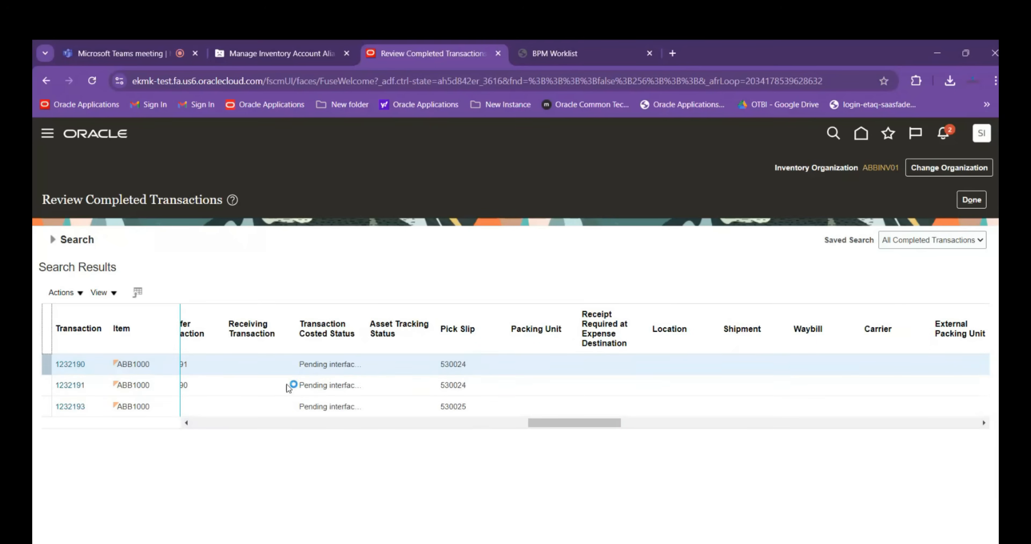
drag(568, 423, 935, 464)
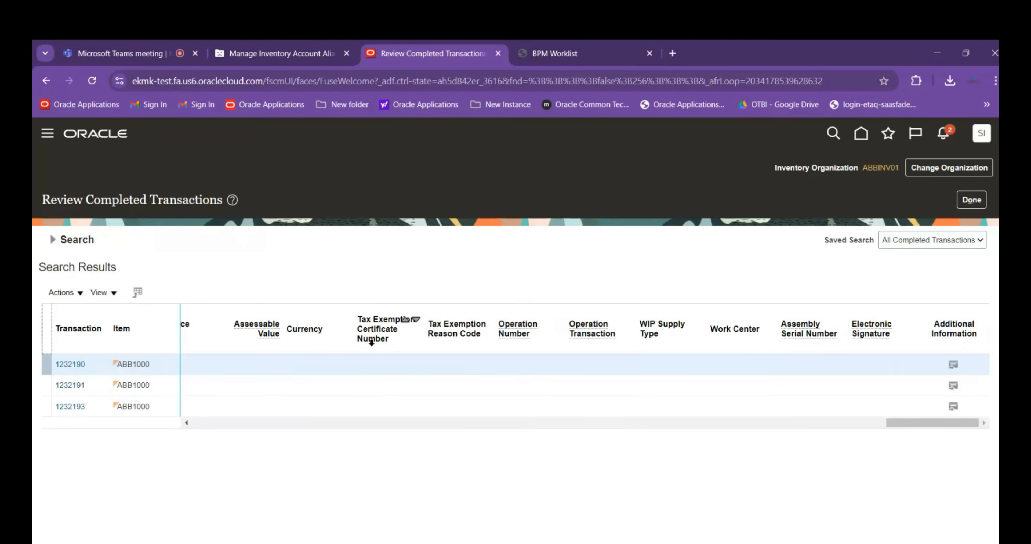
drag(935, 423, 731, 371)
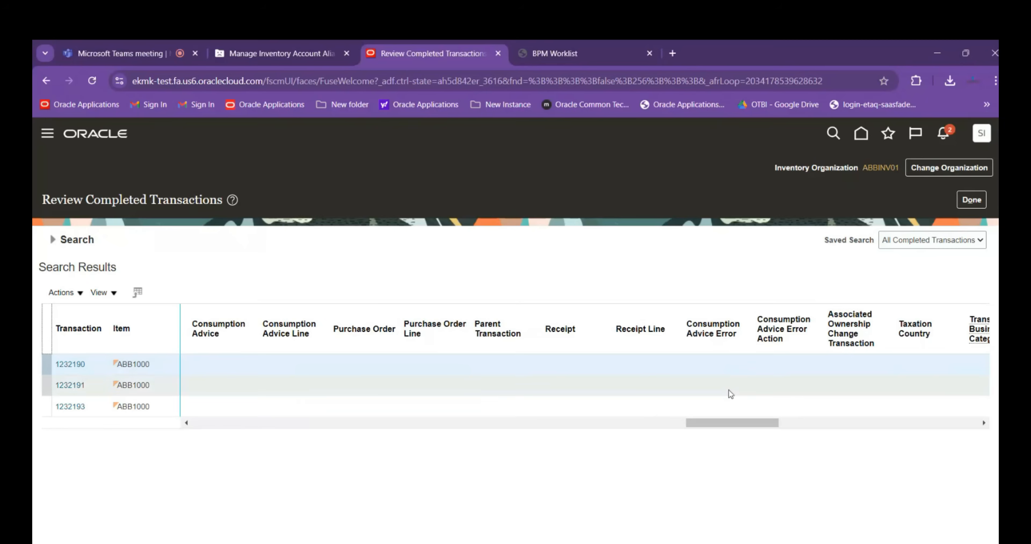
drag(731, 426, 176, 432)
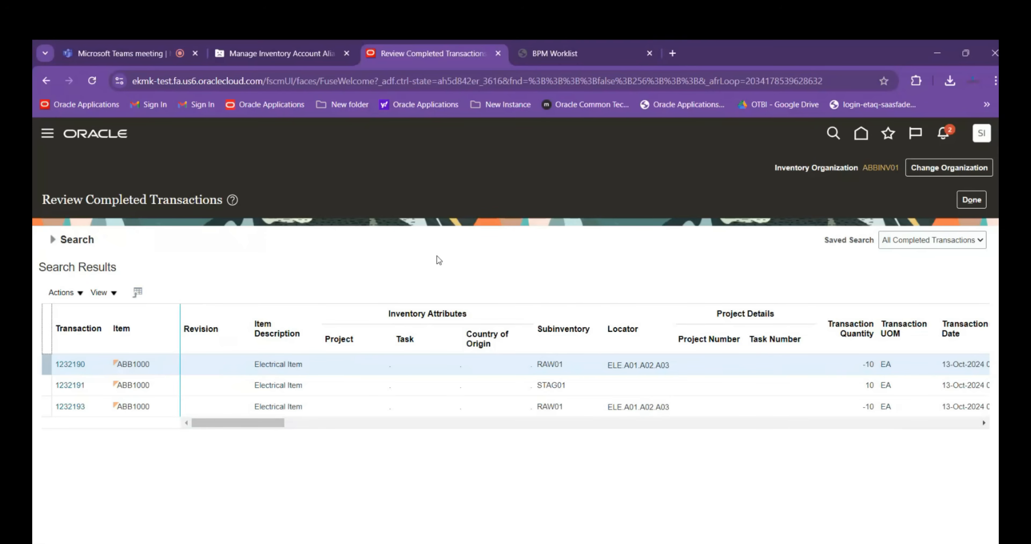
Leave the completed transactions review and switch to the Session Details workbook in Excel
click(967, 200)
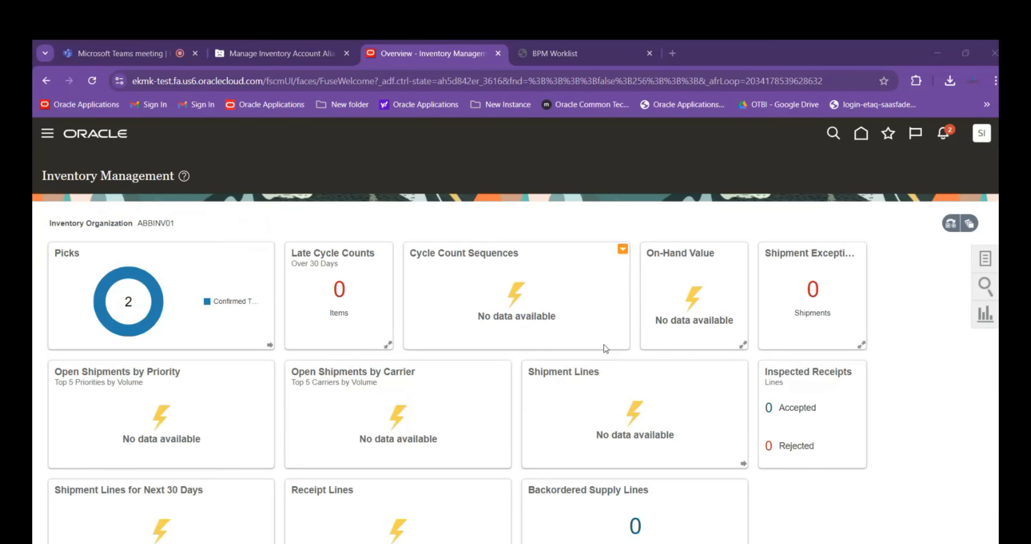
key(alt+Tab)
key(alt+Tab)
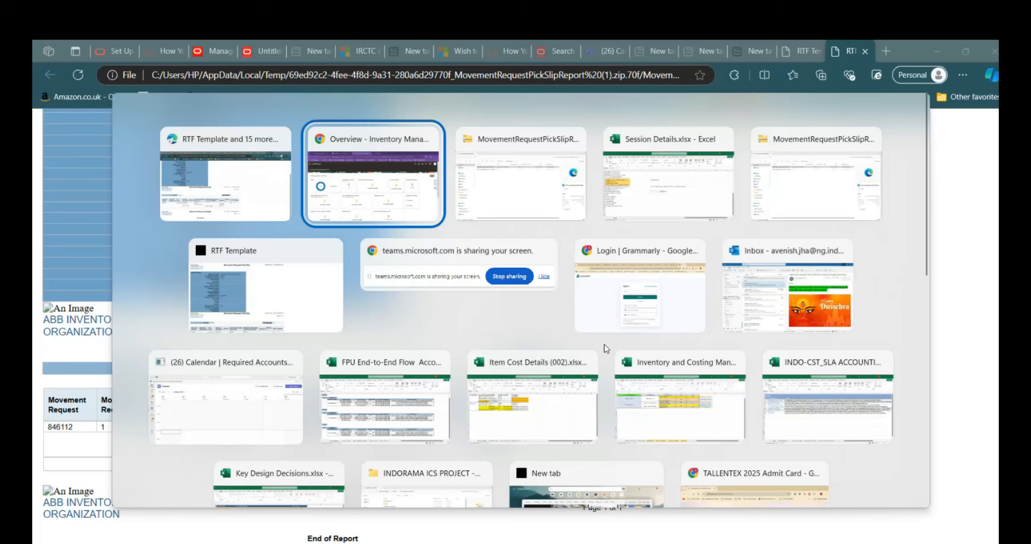
key(alt+Tab)
key(alt+Tab)
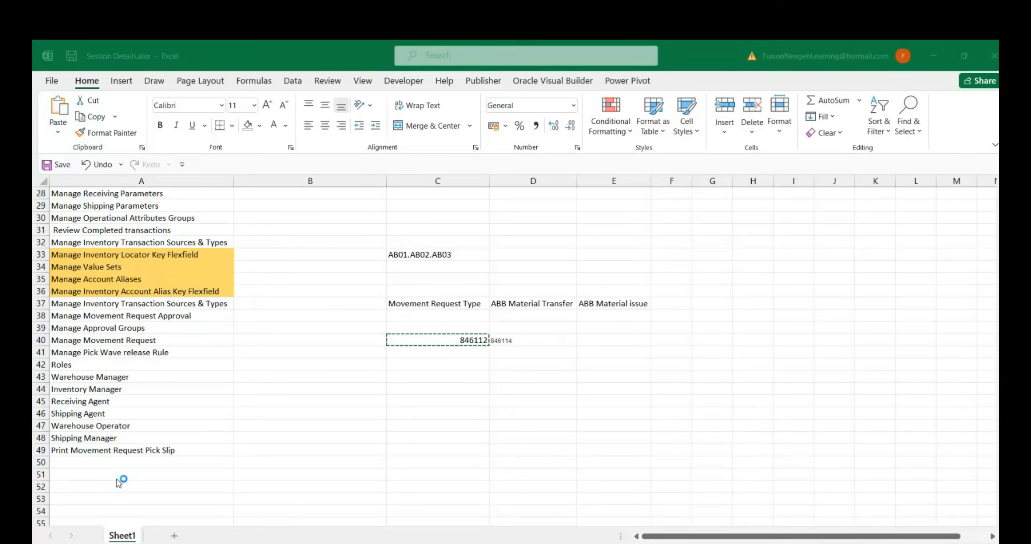
Enter "Pick Confirm" in cell A50, below Print Movement Request Pick Slip
click(122, 463)
text(Pick Conf)
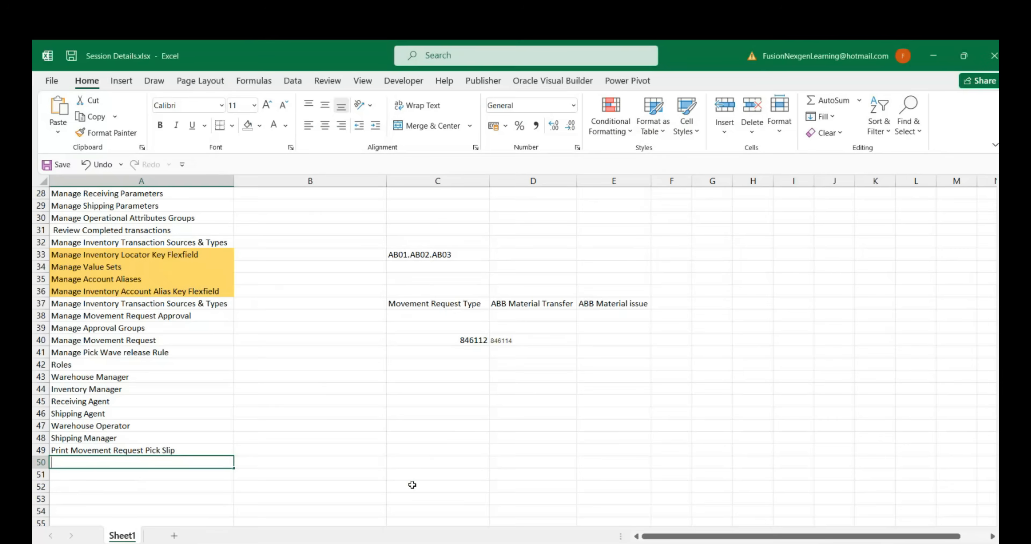
text(irm)
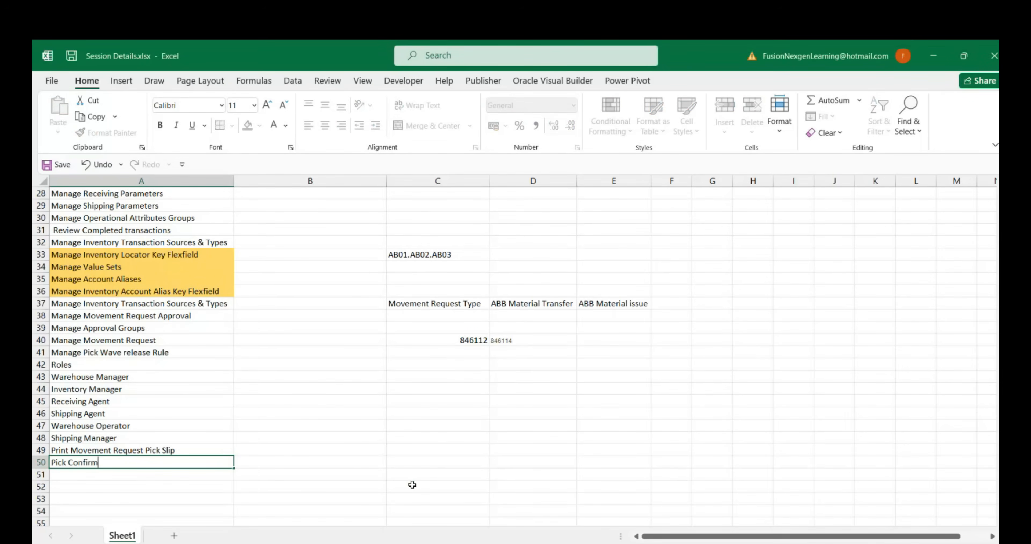
key(Tab)
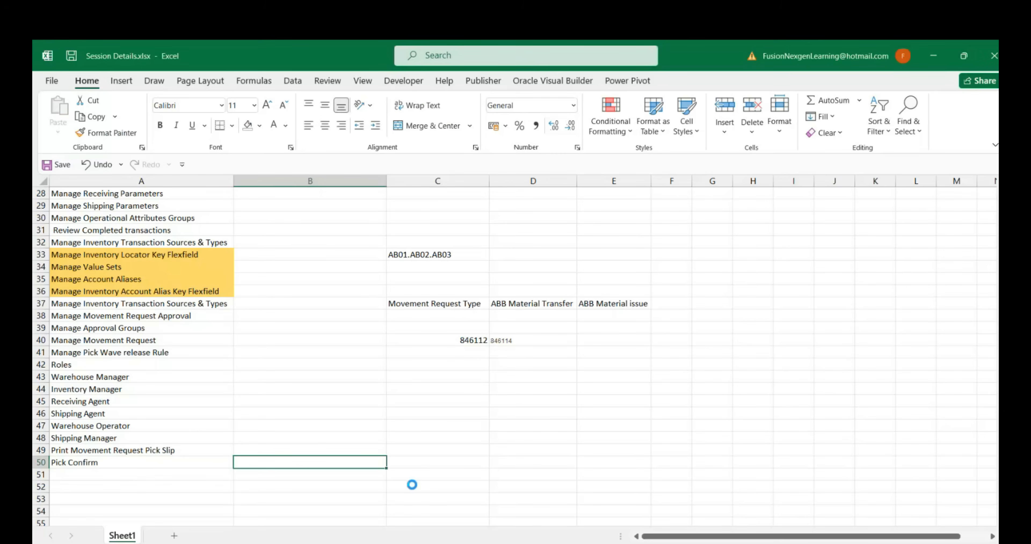
click(158, 463)
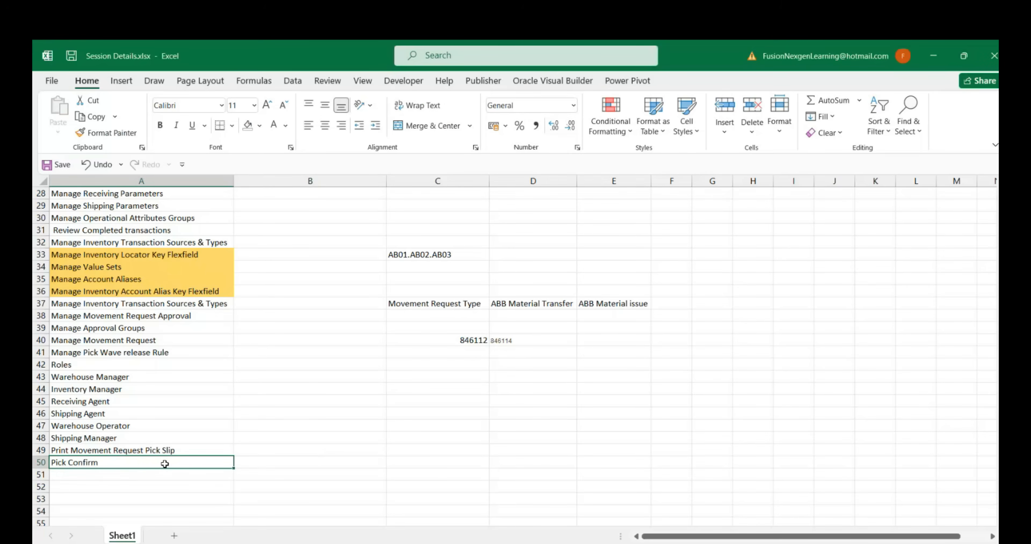
Return to Oracle and show the Inventory tasks on the Inventory Management overview
key(alt+Tab)
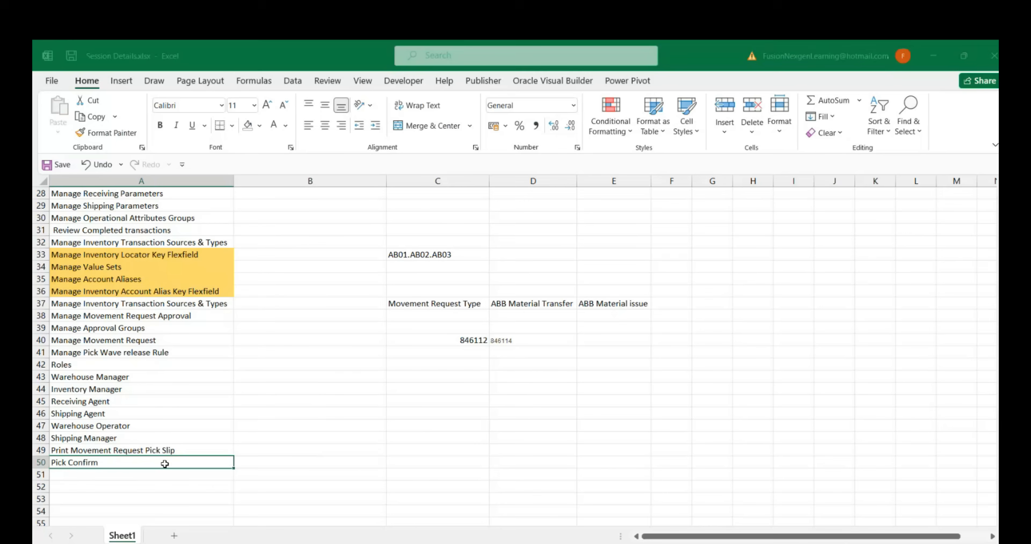
key(alt+Tab)
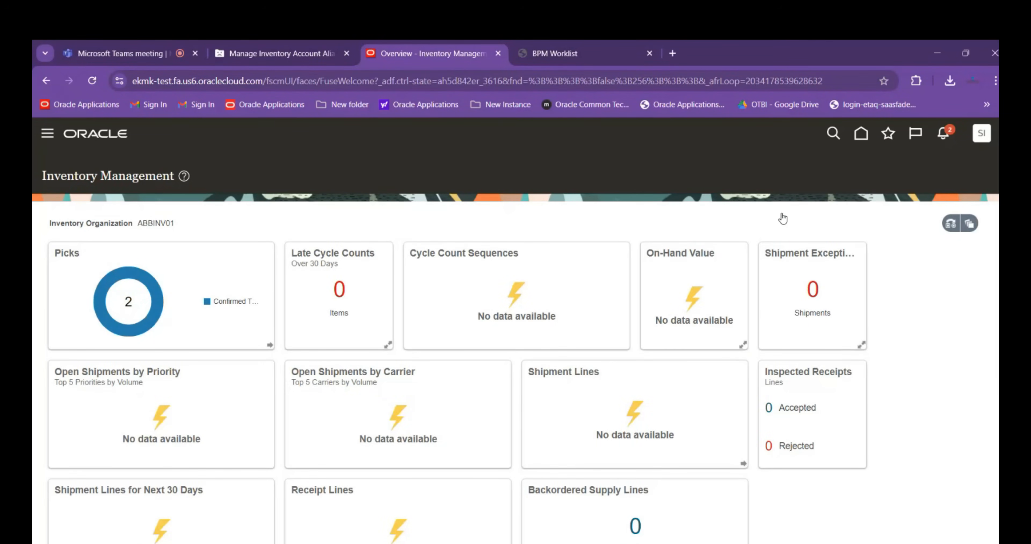
click(984, 258)
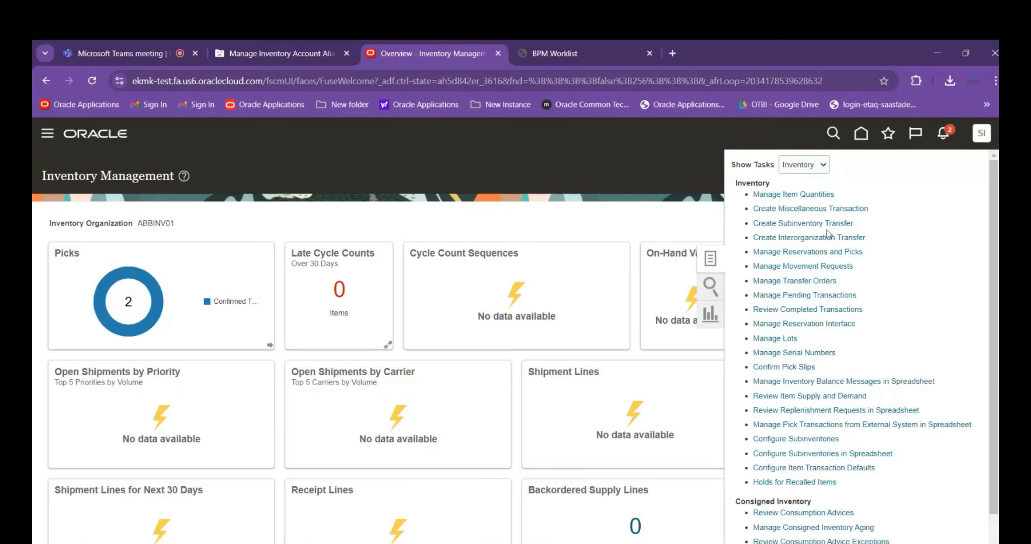
click(766, 268)
click(779, 339)
mouse_move(152, 291)
Switch to the Session Details workbook in Excel, replace cell A50's text with "Confirm Pickslip" and return to Oracle
key(alt+Tab)
click(126, 460)
text(Confi)
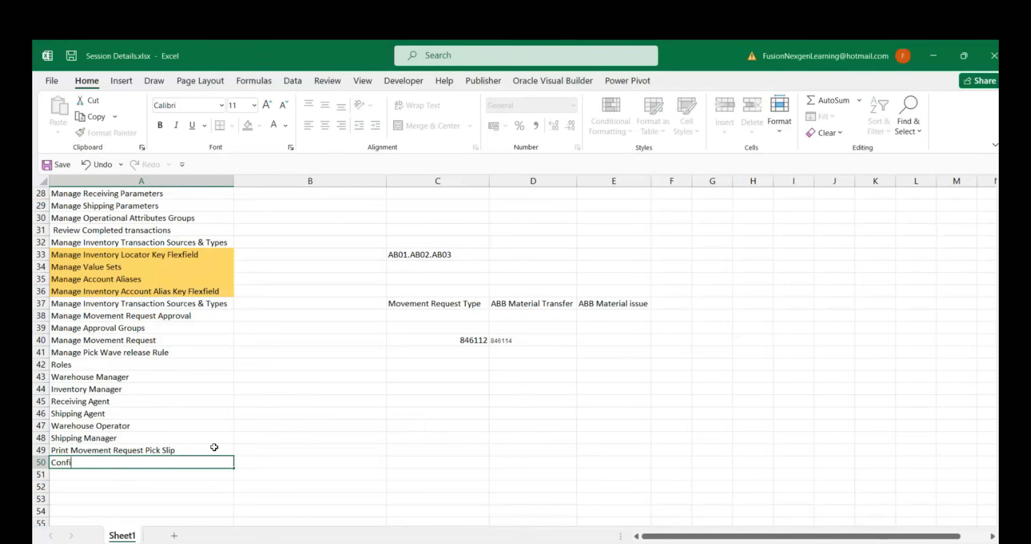
text(rm Pickslip)
key(alt+Tab)
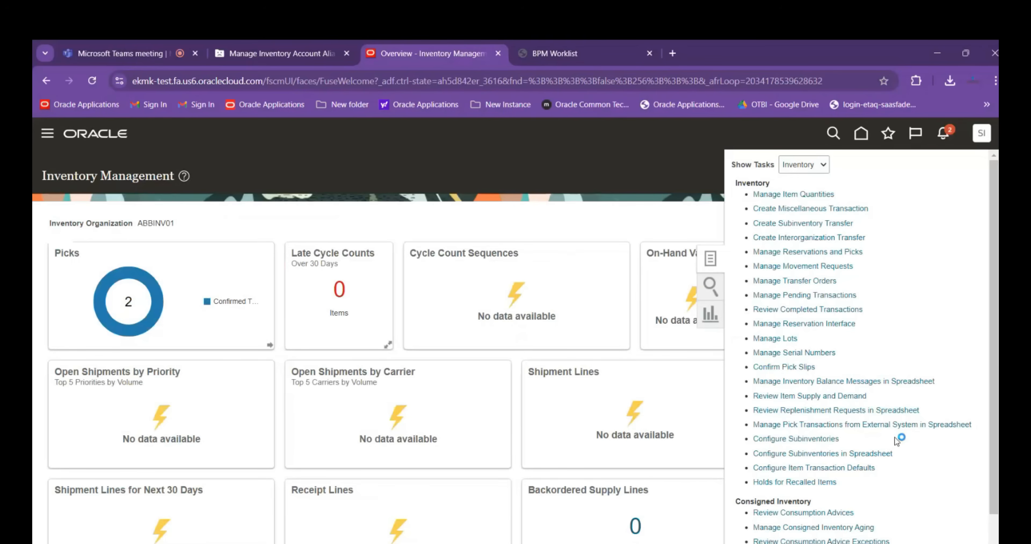